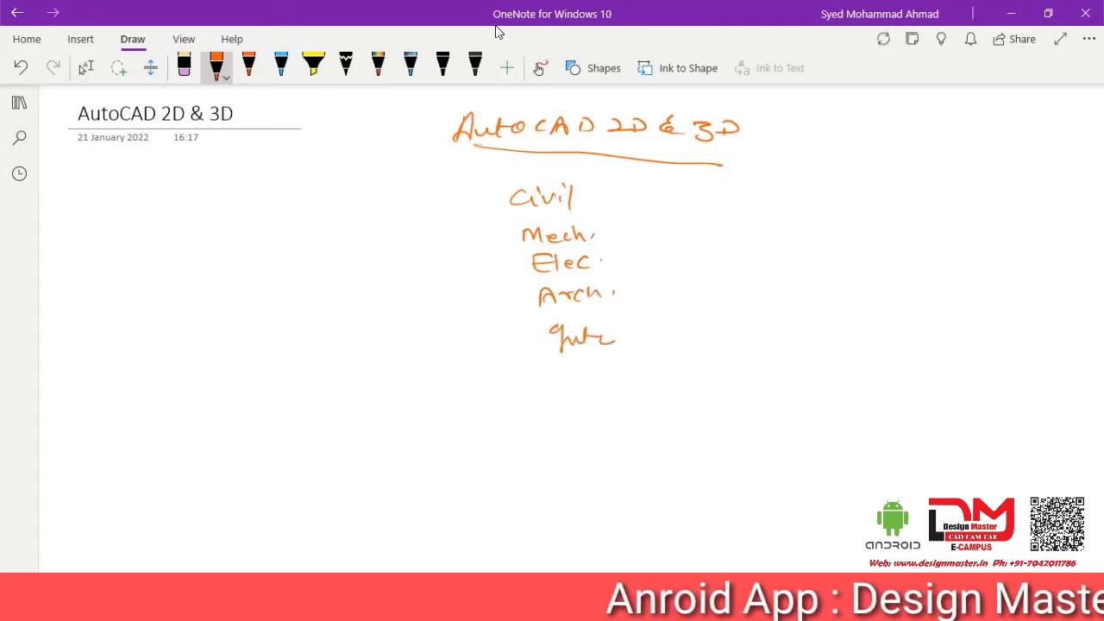
Step: Bracket the discipline list on its far side and draw an arrow from it to a handwritten "AutoCAD 2D"
mouse_move(600, 177)
left_mouse_down()
mouse_move(626, 241)
mouse_move(621, 349)
mouse_move(604, 357)
left_mouse_up()
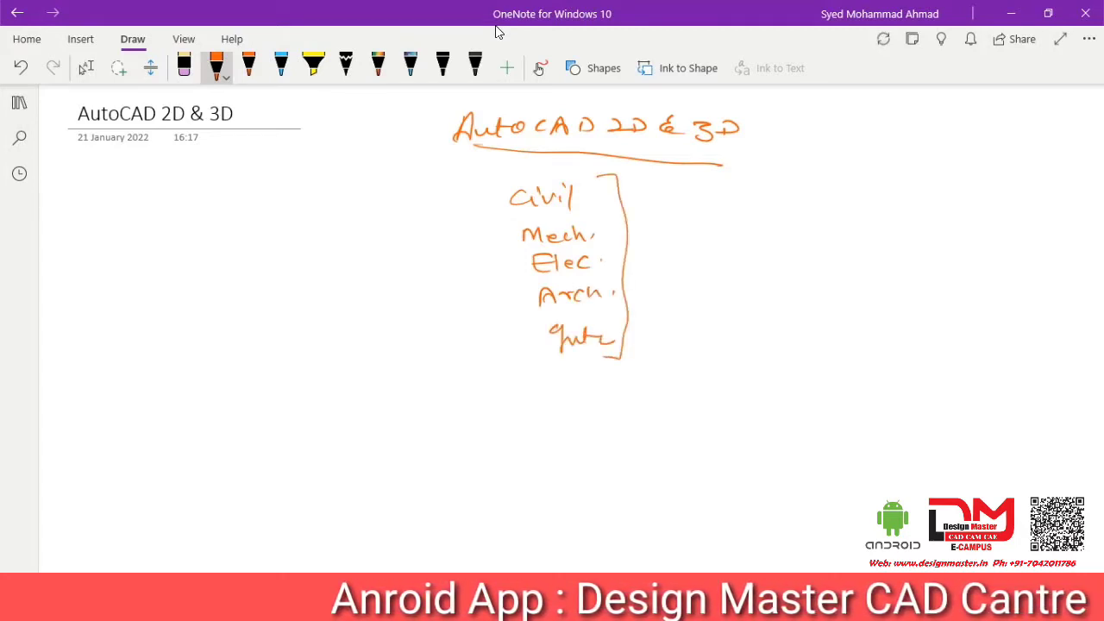
mouse_move(626, 253)
left_mouse_down()
mouse_move(673, 248)
mouse_move(660, 264)
left_mouse_up()
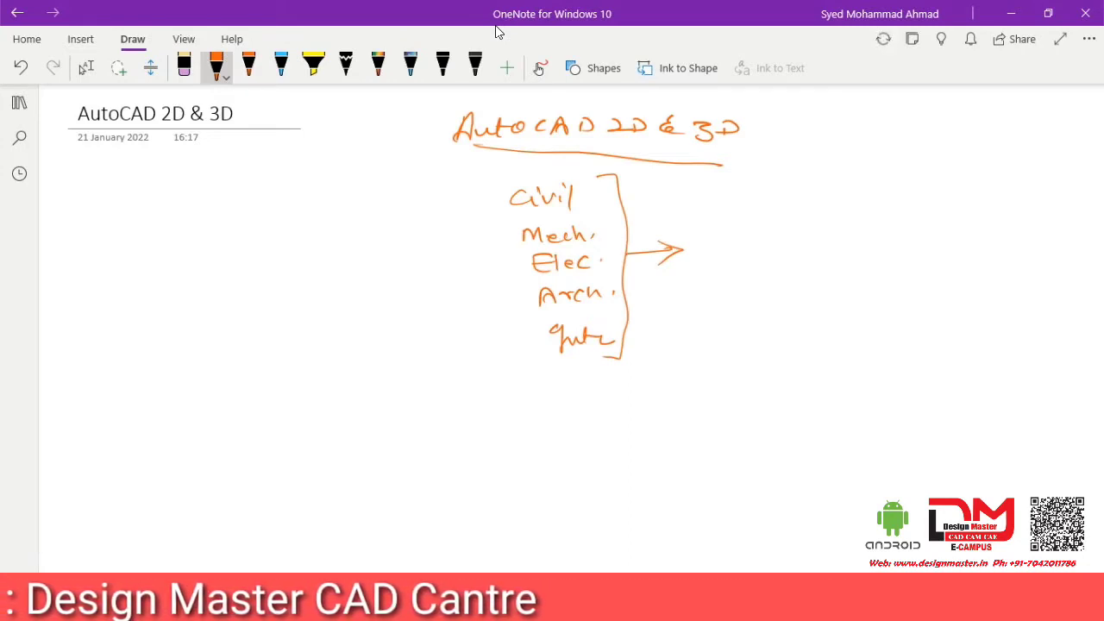
left_click_drag(706, 231, 717, 223)
left_click_drag(721, 219, 745, 227)
left_click_drag(736, 219, 748, 217)
left_click_drag(757, 217, 812, 226)
left_click_drag(835, 214, 858, 224)
left_click(883, 218)
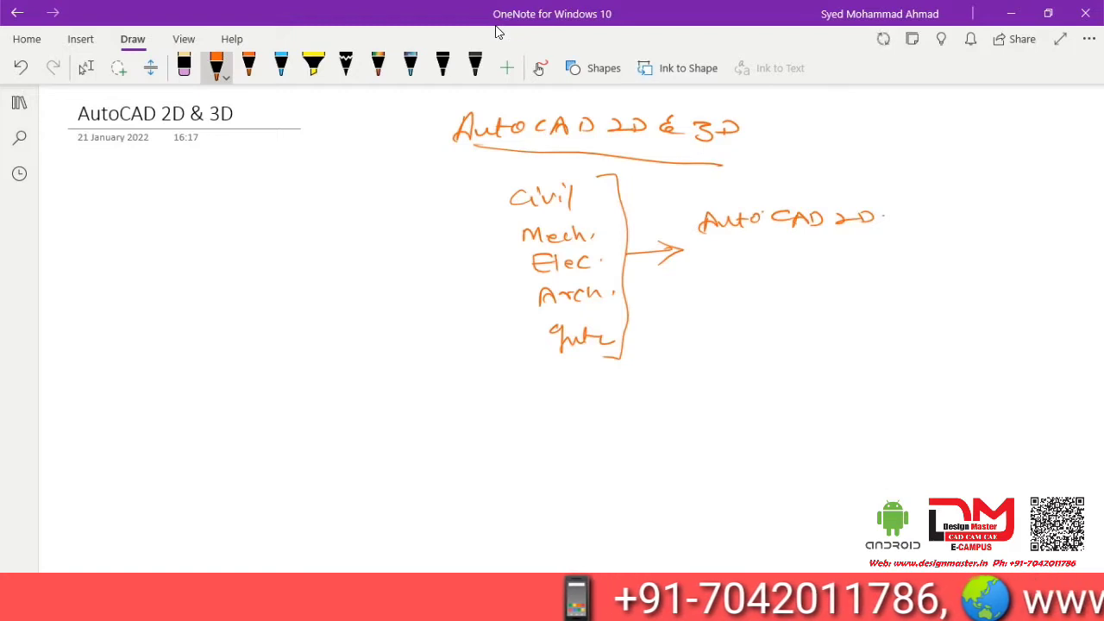
Step: Handwrite "Drafting using A/c." beneath the AutoCAD 2D note
left_click_drag(737, 252, 735, 263)
mouse_move(732, 251)
left_mouse_down()
mouse_move(727, 263)
mouse_move(764, 259)
mouse_move(780, 272)
mouse_move(809, 262)
mouse_move(816, 278)
mouse_move(868, 263)
left_mouse_up()
mouse_move(881, 254)
left_mouse_down()
mouse_move(874, 266)
mouse_move(912, 264)
mouse_move(901, 280)
left_mouse_up()
left_click_drag(942, 264, 959, 257)
mouse_move(968, 248)
left_mouse_down()
mouse_move(964, 264)
mouse_move(976, 262)
left_mouse_up()
left_click(996, 253)
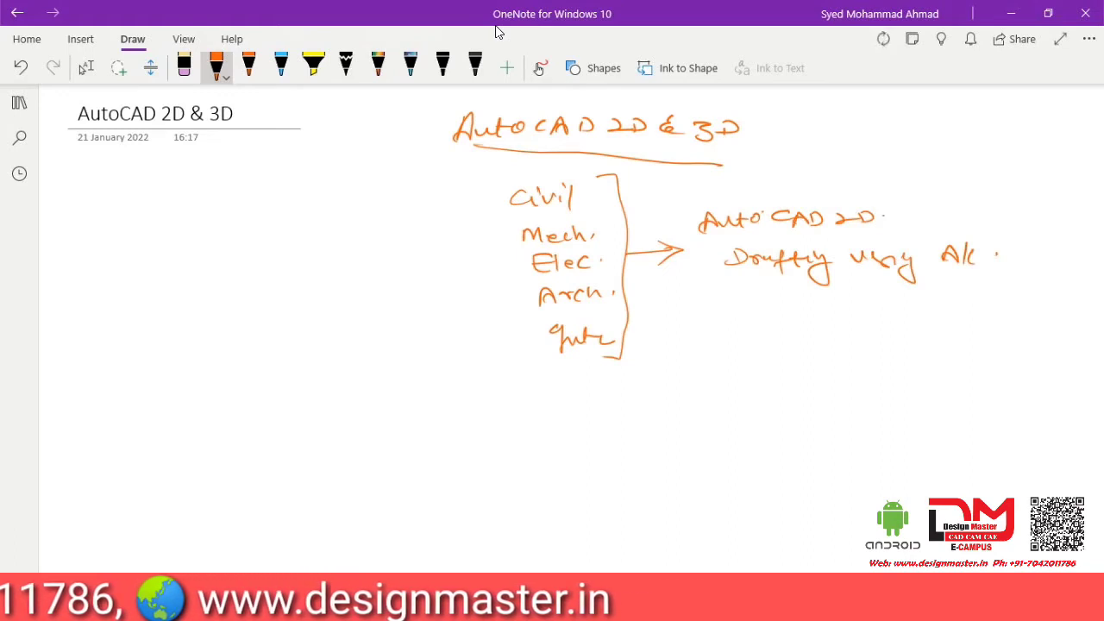
Step: Mark the AutoCAD 2D note with a circled 1 and handwrite "AutoCAD 3D" with a circled 2 below it
mouse_move(683, 215)
left_mouse_down()
mouse_move(684, 225)
mouse_move(688, 212)
left_mouse_up()
left_click_drag(682, 309, 756, 320)
mouse_move(761, 308)
left_mouse_down()
mouse_move(765, 321)
mouse_move(777, 313)
left_mouse_up()
left_click_drag(801, 319, 808, 313)
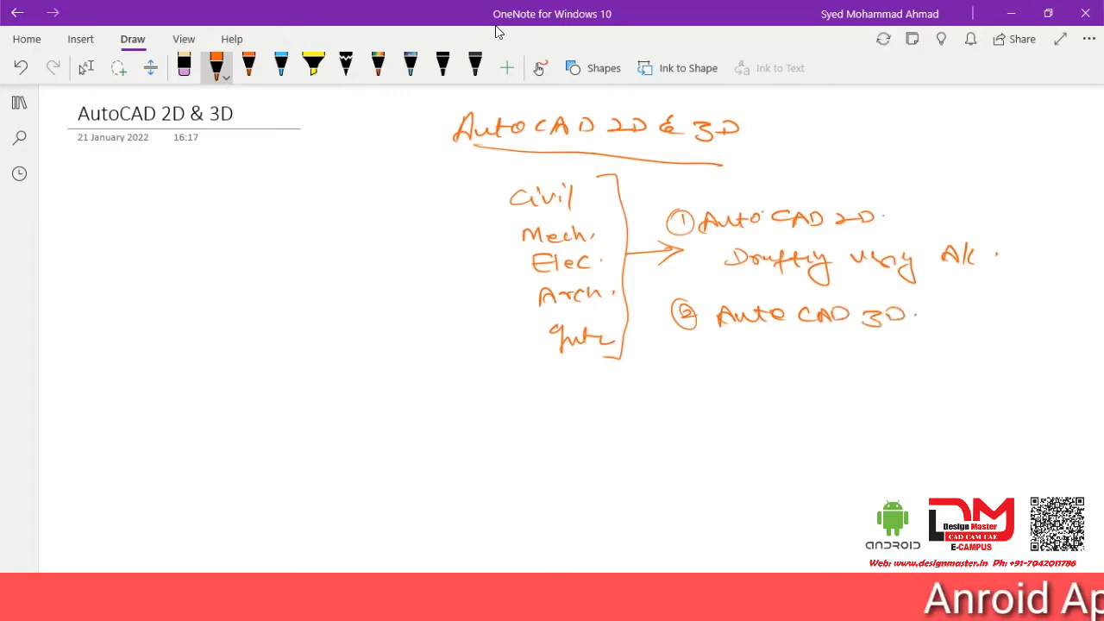
Step: Handwrite "Basic 3D Modeling" under AutoCAD 3D and draw a tall opening bracket beside the main heading and discipline list
left_click_drag(807, 357, 818, 365)
mouse_move(819, 352)
left_mouse_down()
mouse_move(883, 365)
mouse_move(984, 347)
mouse_move(1031, 354)
left_mouse_up()
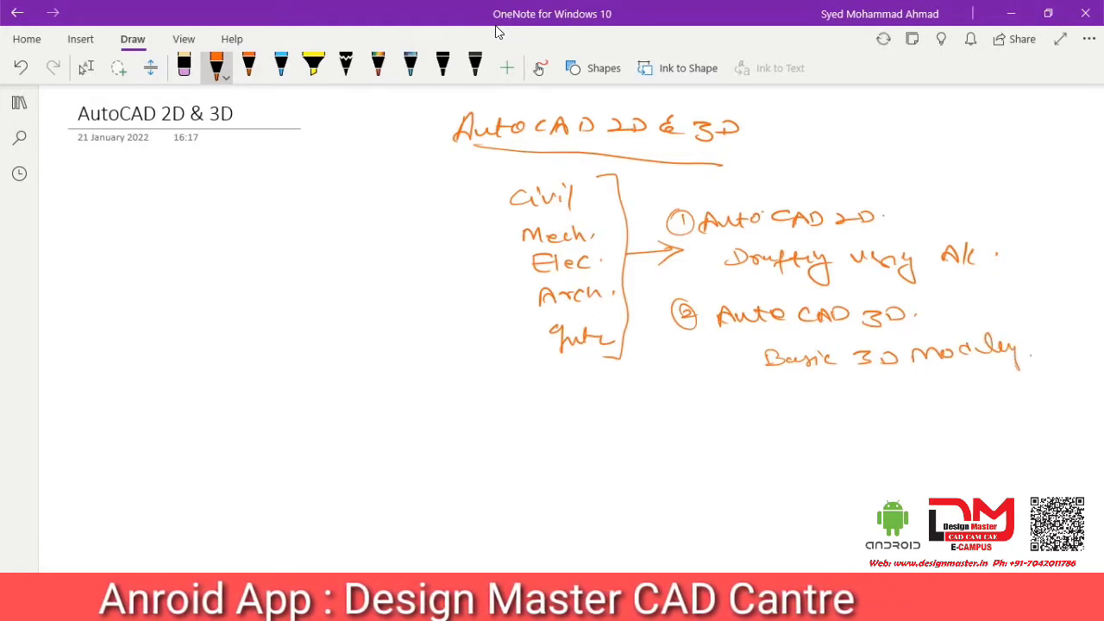
left_click_drag(465, 103, 434, 325)
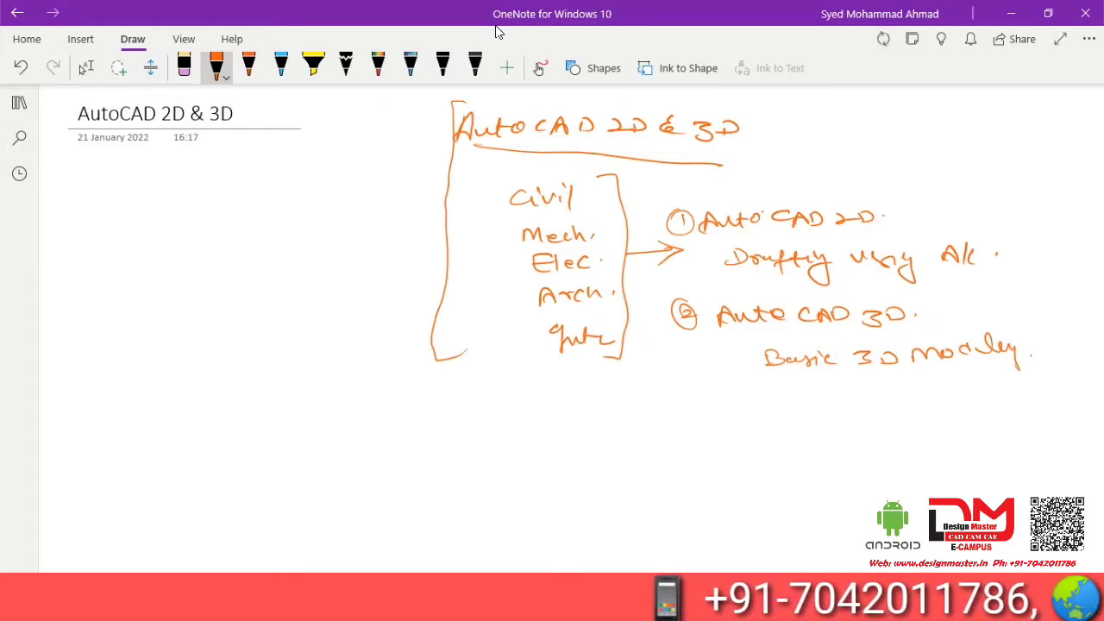
Step: Handwrite "Designing – ?" and "Drafting – ?" under the page title, then underline, bracket and point an arrow at both words
left_click_drag(80, 214, 75, 229)
left_click_drag(90, 220, 104, 221)
mouse_move(115, 210)
left_mouse_down()
mouse_move(134, 226)
mouse_move(160, 192)
mouse_move(177, 192)
mouse_move(172, 211)
mouse_move(232, 170)
mouse_move(248, 175)
left_mouse_up()
left_click(250, 178)
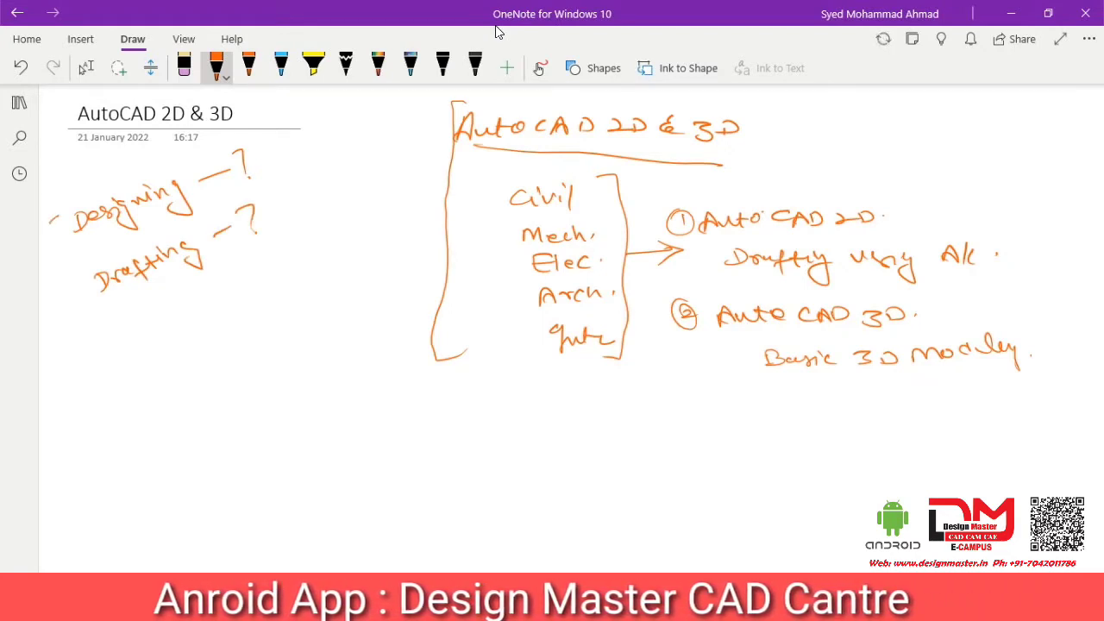
mouse_move(59, 215)
left_mouse_down()
mouse_move(97, 292)
mouse_move(50, 279)
left_mouse_up()
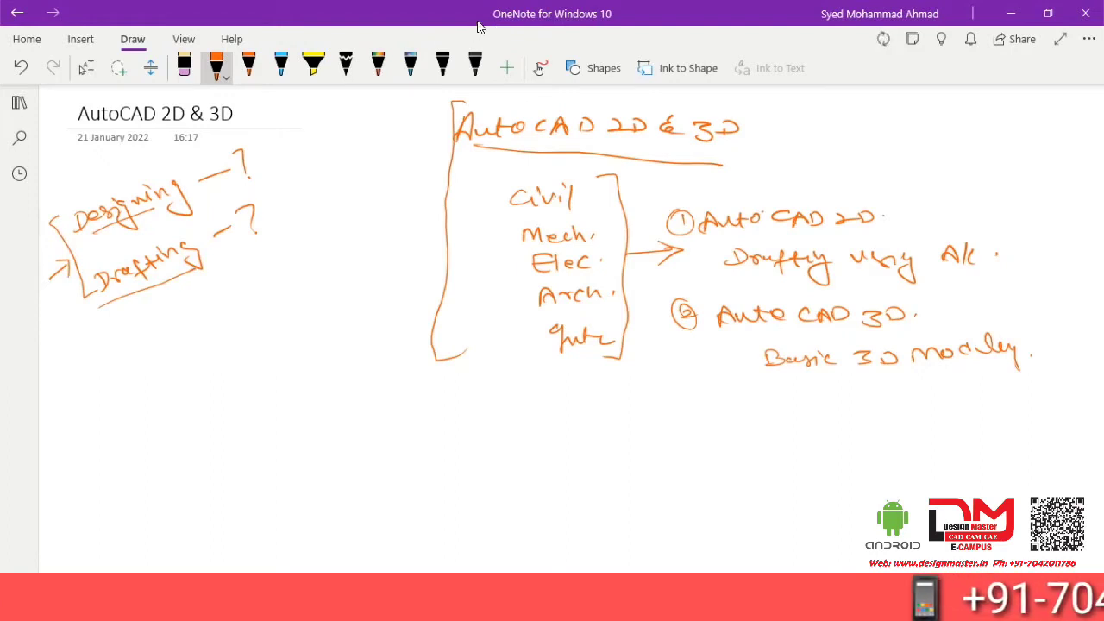
Step: Handwrite an underlined heading "Design" in the empty space beyond the AutoCAD notes
key("Escape")
scroll(334, 220, "down", 2, "ctrl")
scroll(334, 220, "down", 3, "ctrl")
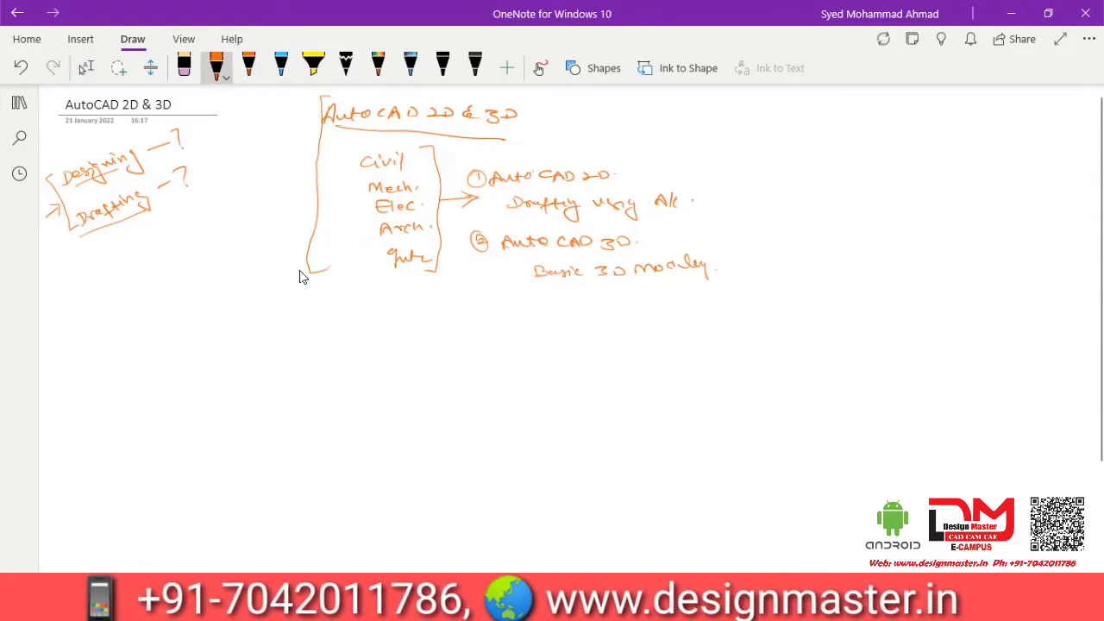
left_click_drag(809, 114, 808, 128)
mouse_move(804, 114)
left_mouse_down()
mouse_move(817, 115)
mouse_move(805, 130)
left_mouse_up()
left_click_drag(820, 121, 835, 127)
mouse_move(846, 119)
left_mouse_down()
mouse_move(849, 137)
mouse_move(872, 125)
left_mouse_up()
left_click(879, 116)
left_click_drag(789, 142, 881, 131)
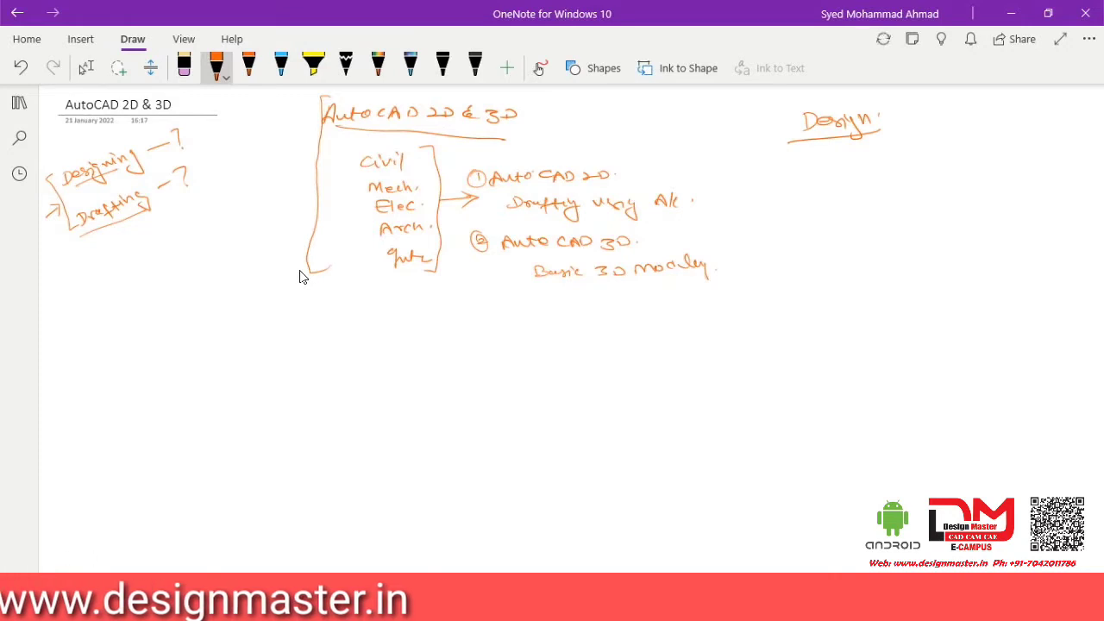
Step: Handwrite the definition "Development of anything w.r.t need" under the Design heading and enclose it in brackets
left_click_drag(786, 175, 786, 186)
left_click_drag(786, 175, 787, 185)
left_click(802, 180)
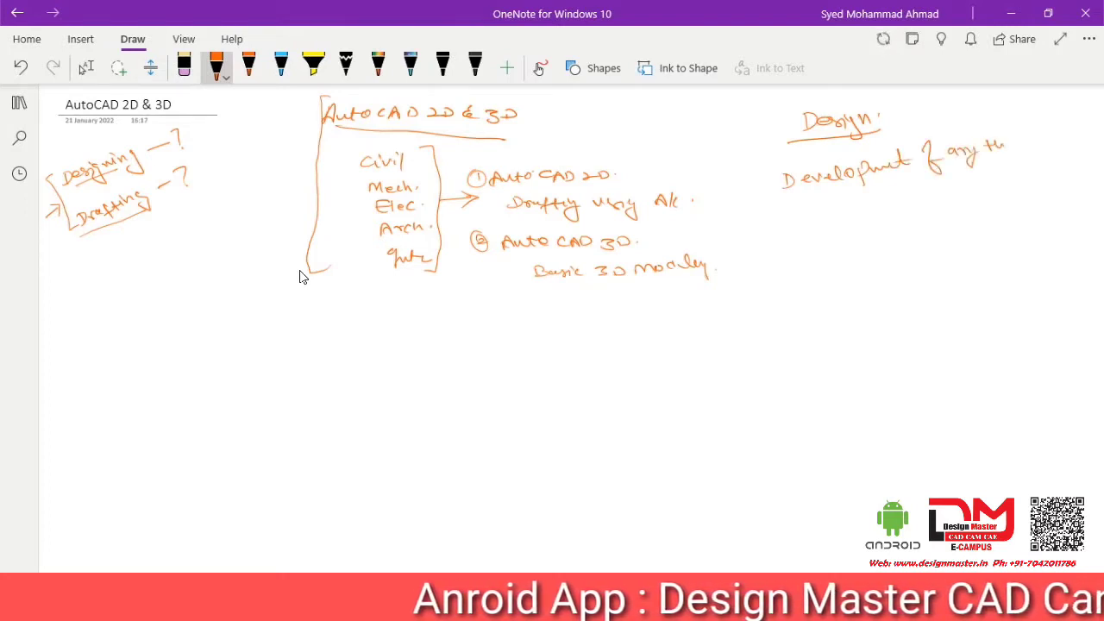
left_click_drag(1016, 152, 1037, 172)
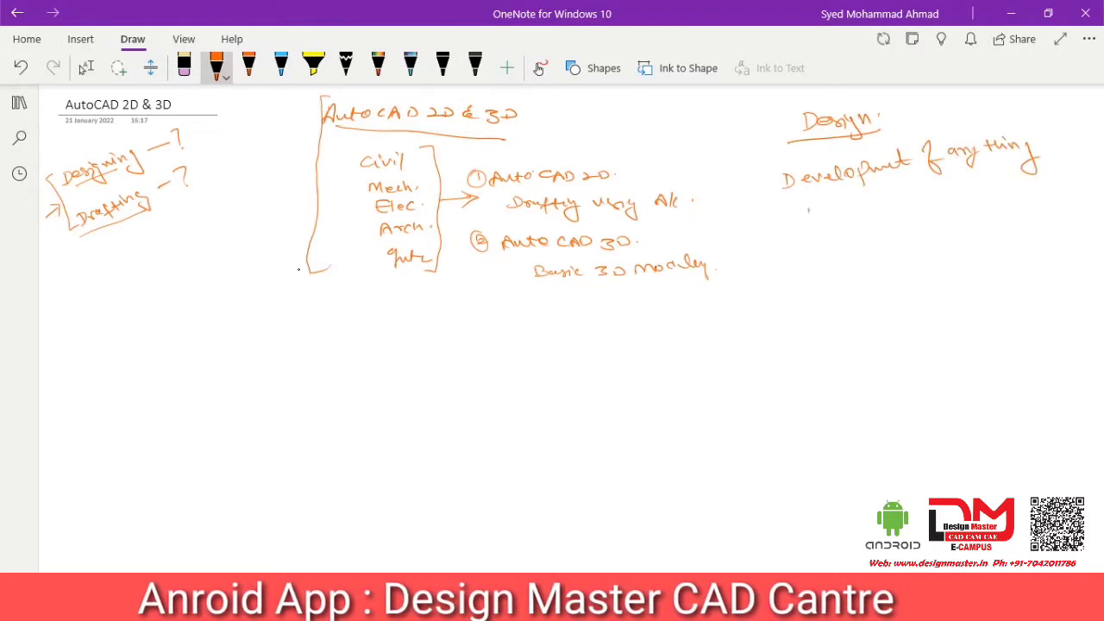
left_click_drag(833, 210, 843, 206)
left_click(848, 209)
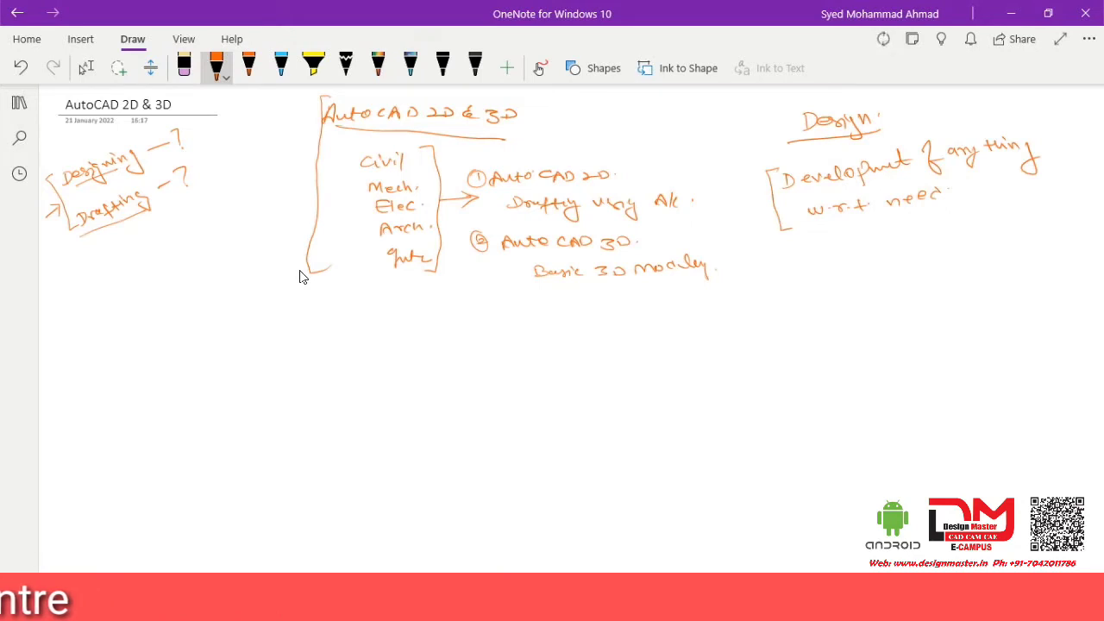
left_click_drag(1047, 147, 1044, 191)
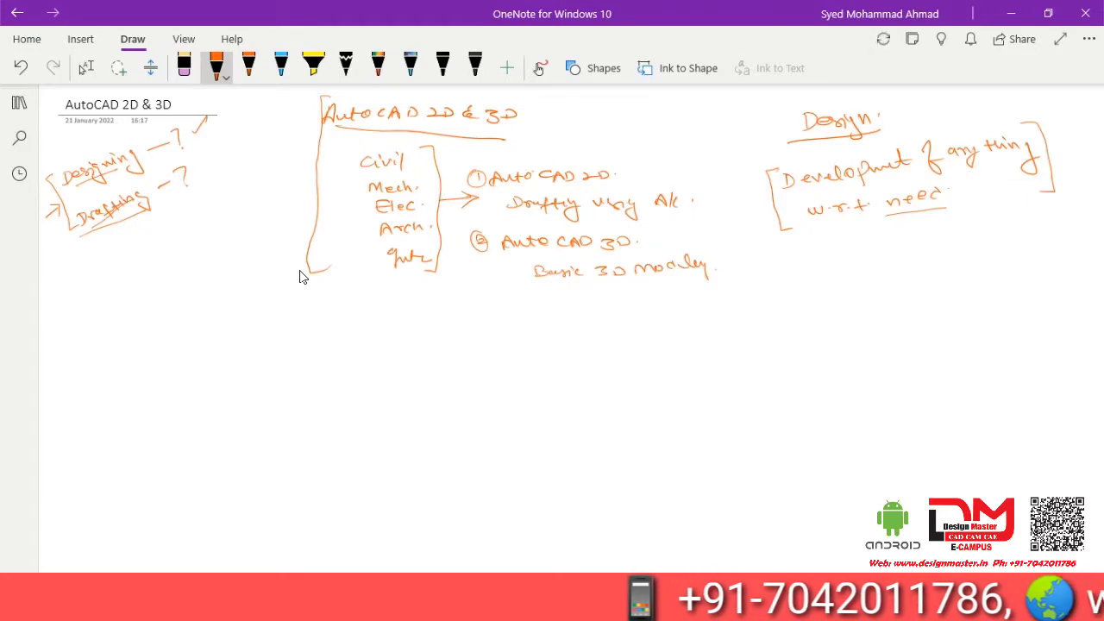
Step: Handwrite "Graphical Rep. of your Design" below the design definition and enclose it in brackets
mouse_move(816, 261)
left_mouse_down()
mouse_move(807, 283)
mouse_move(843, 257)
mouse_move(973, 252)
left_mouse_up()
mouse_move(993, 235)
left_mouse_down()
mouse_move(996, 258)
mouse_move(1003, 246)
left_mouse_up()
mouse_move(838, 291)
left_mouse_down()
mouse_move(851, 322)
mouse_move(869, 300)
left_mouse_up()
left_click_drag(873, 293, 897, 293)
left_click_drag(906, 289, 916, 298)
left_click_drag(919, 296, 942, 299)
left_click_drag(945, 290, 958, 309)
left_click_drag(962, 288, 981, 295)
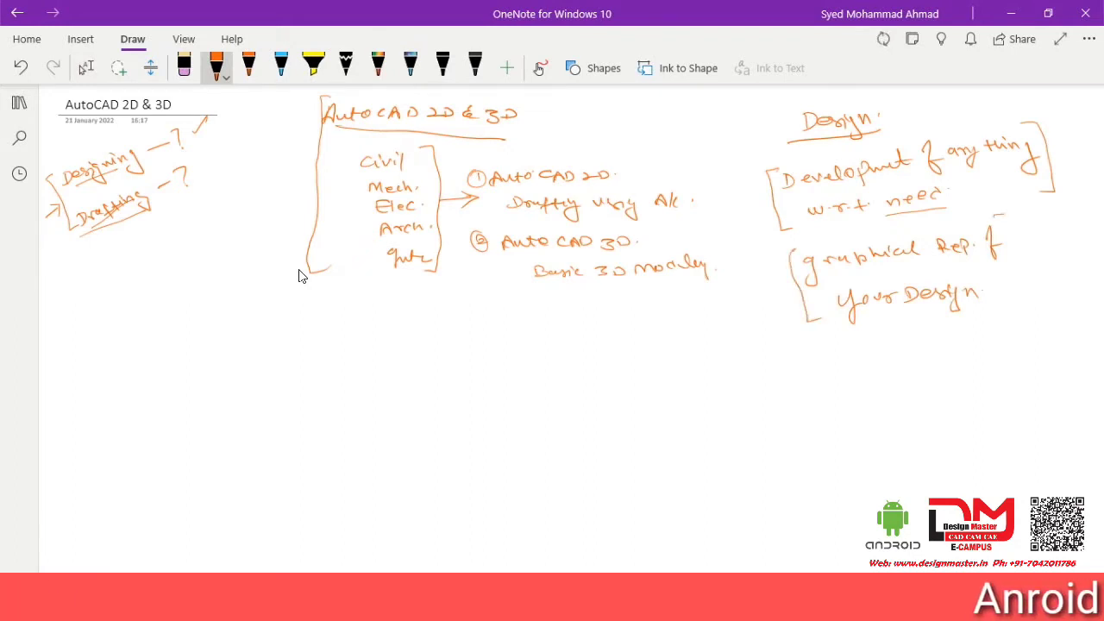
left_click_drag(995, 216, 1004, 299)
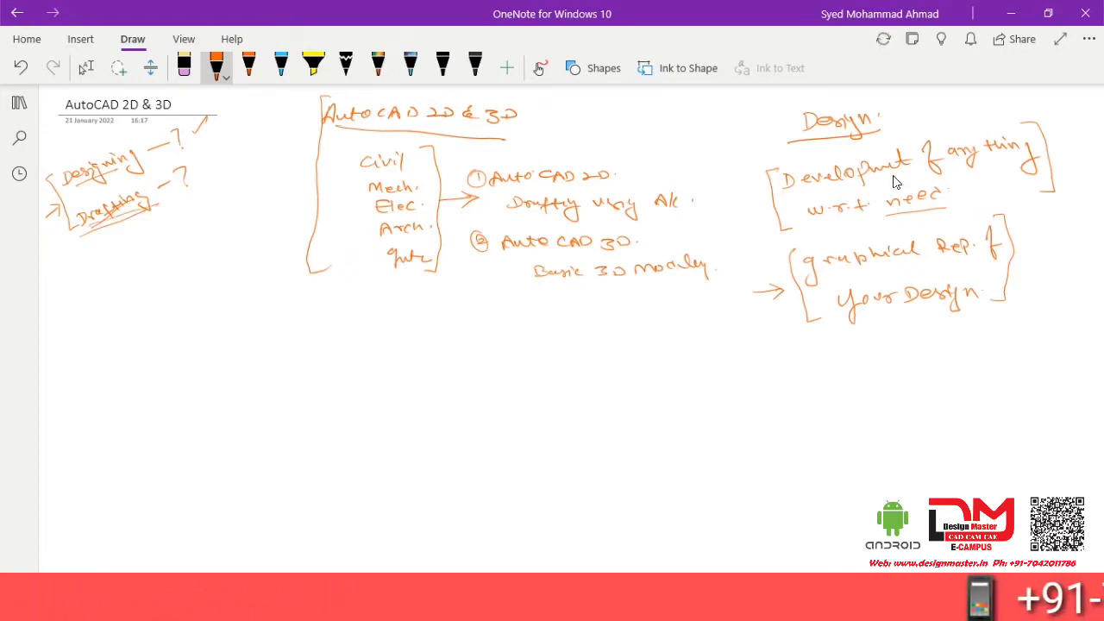
Step: Tick the AutoCAD 2D and AutoCAD 3D items and draw an arrow from them to the graphical representation note
left_click_drag(630, 176, 640, 175)
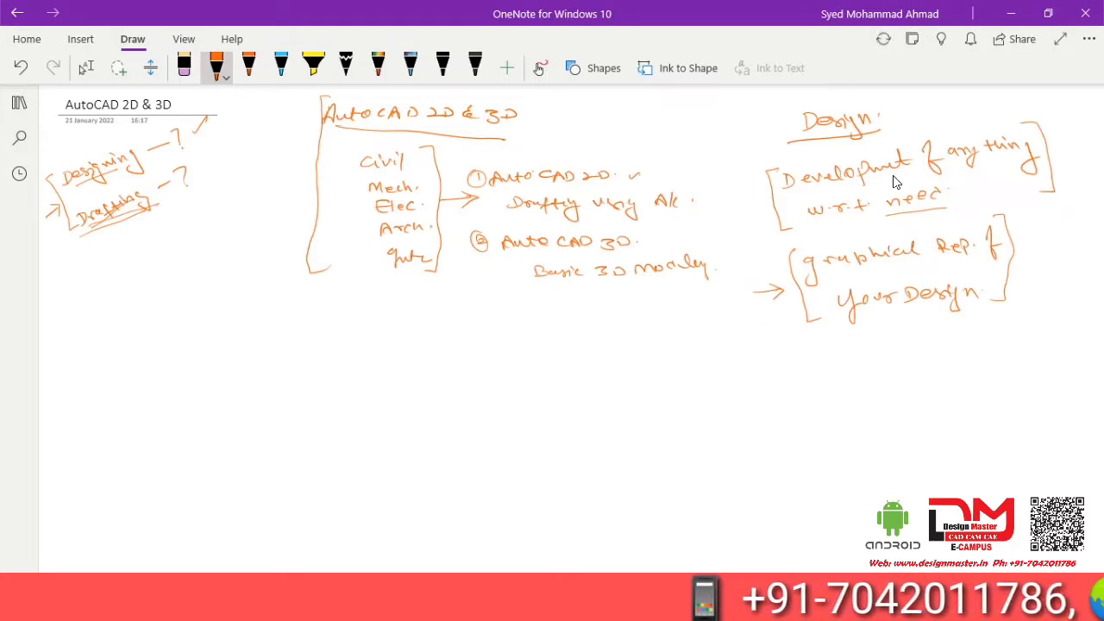
left_click_drag(640, 235, 654, 230)
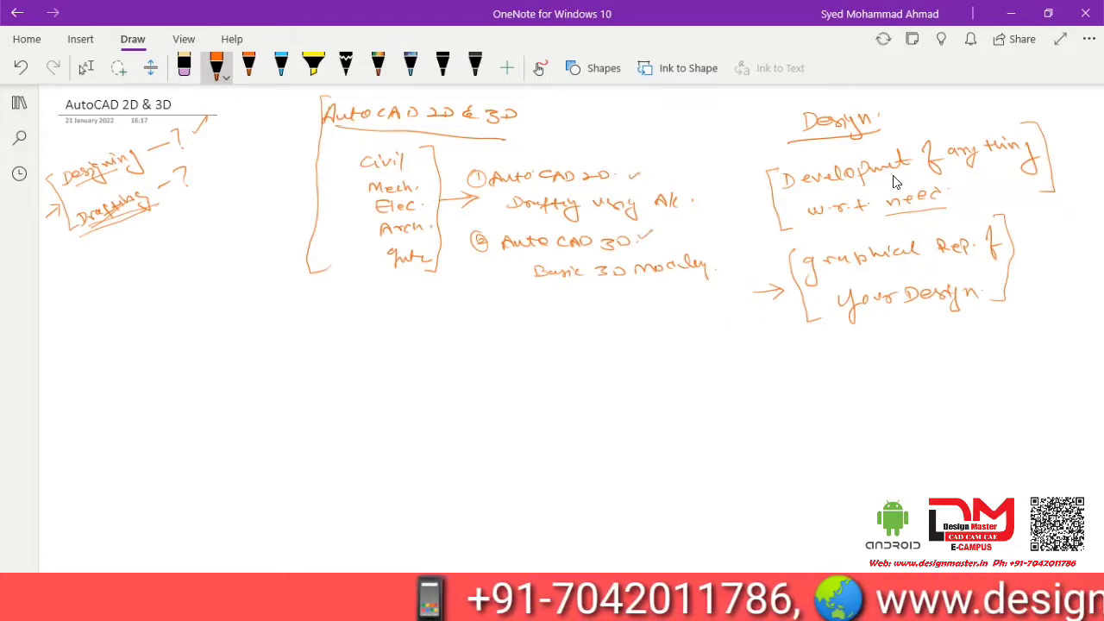
left_click_drag(665, 165, 786, 279)
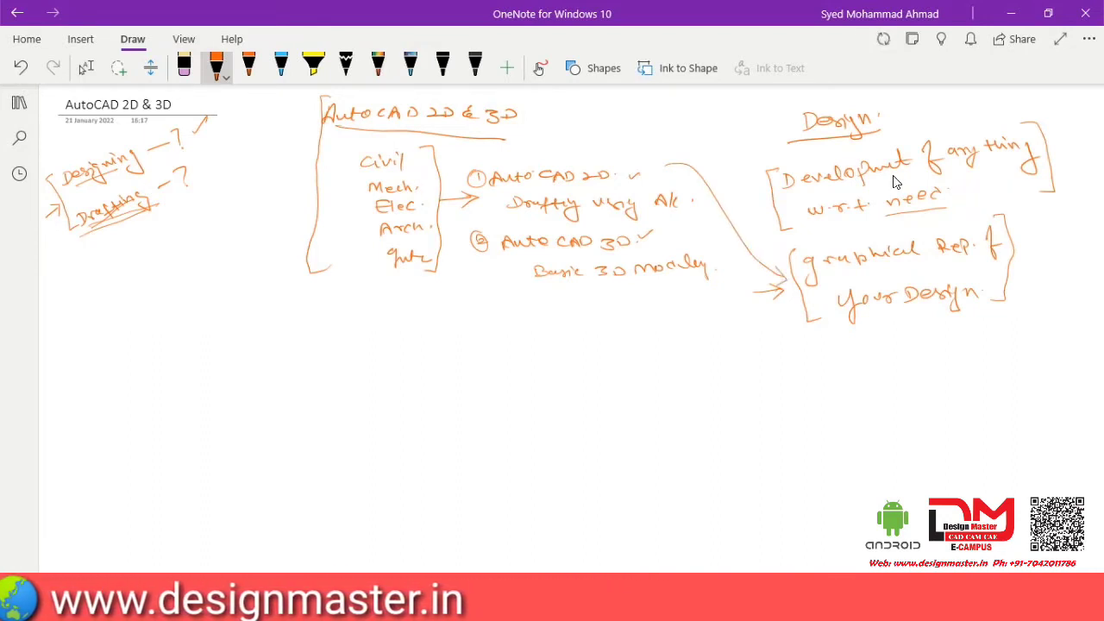
Step: Handwrite "Engg. Drawing" below the graphical representation note, with arrowed entries "Ortho", "Iso" and "Prop." beneath it
mouse_move(858, 346)
left_mouse_down()
mouse_move(844, 347)
mouse_move(868, 378)
mouse_move(892, 368)
left_mouse_up()
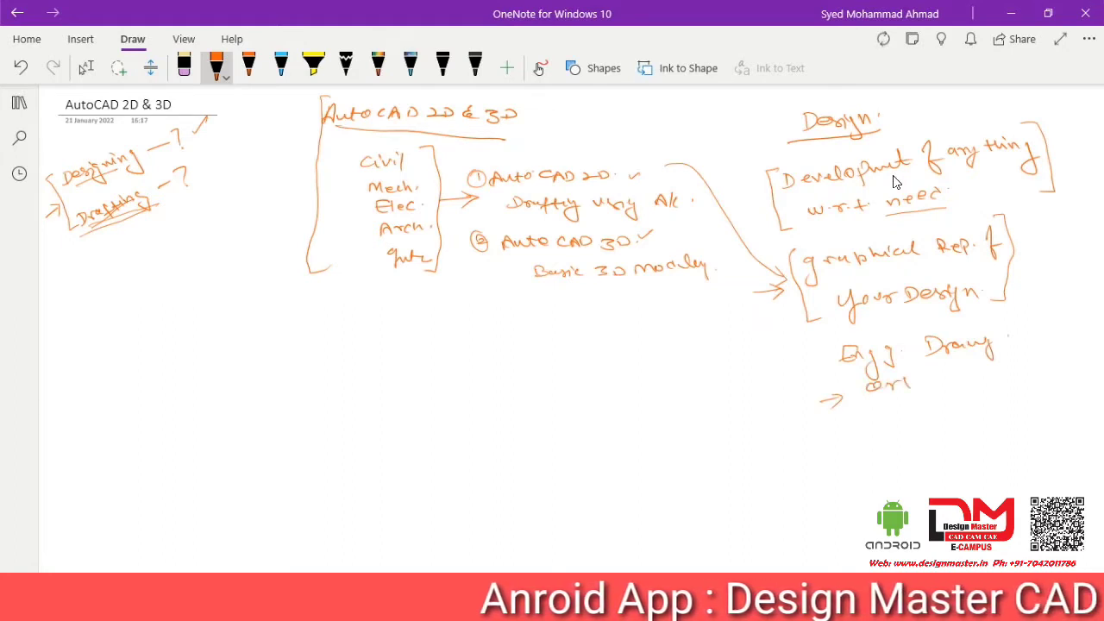
left_click_drag(822, 428, 847, 426)
mouse_move(882, 416)
left_mouse_down()
mouse_move(876, 436)
mouse_move(911, 418)
left_mouse_up()
left_click_drag(824, 473, 846, 472)
left_click_drag(837, 467, 839, 478)
left_click_drag(865, 461, 868, 470)
left_click_drag(878, 466, 889, 467)
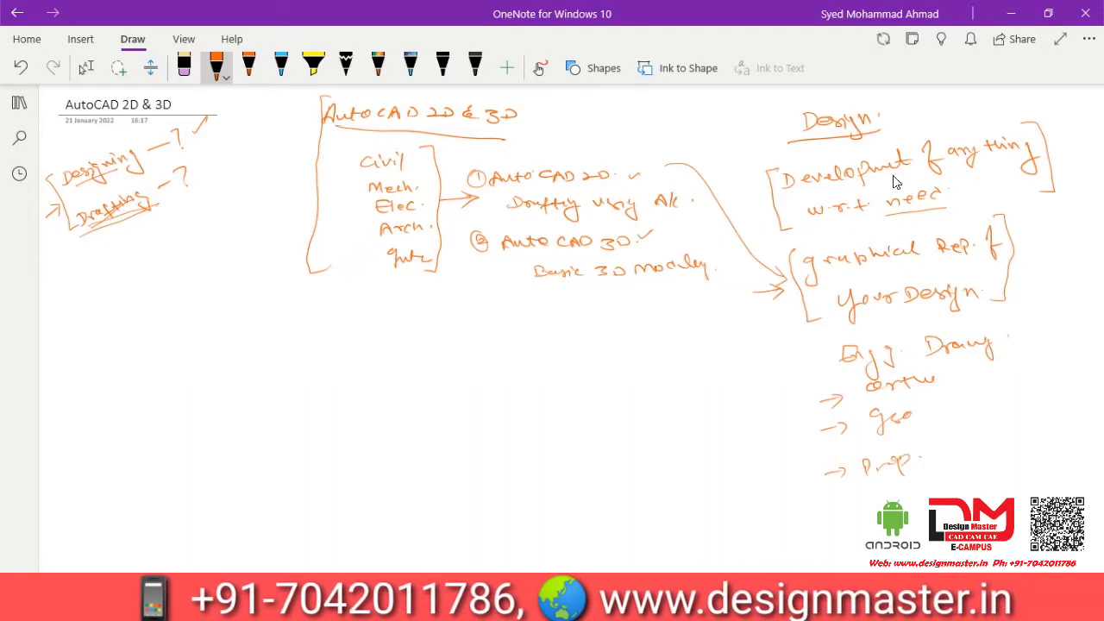
Step: Handwrite and underline the heading "Design Cycle" below the Designing and Drafting notes
left_click_drag(70, 325, 70, 342)
mouse_move(67, 326)
left_mouse_down()
mouse_move(70, 343)
mouse_move(105, 323)
mouse_move(126, 331)
mouse_move(134, 317)
mouse_move(170, 312)
mouse_move(204, 272)
left_mouse_up()
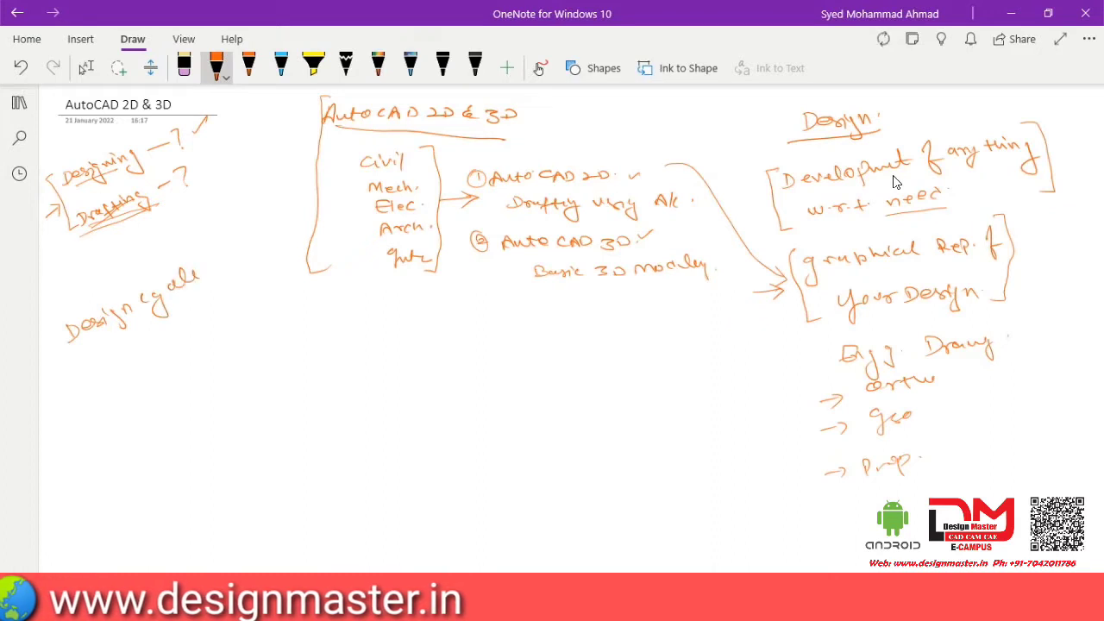
left_click_drag(62, 352, 207, 274)
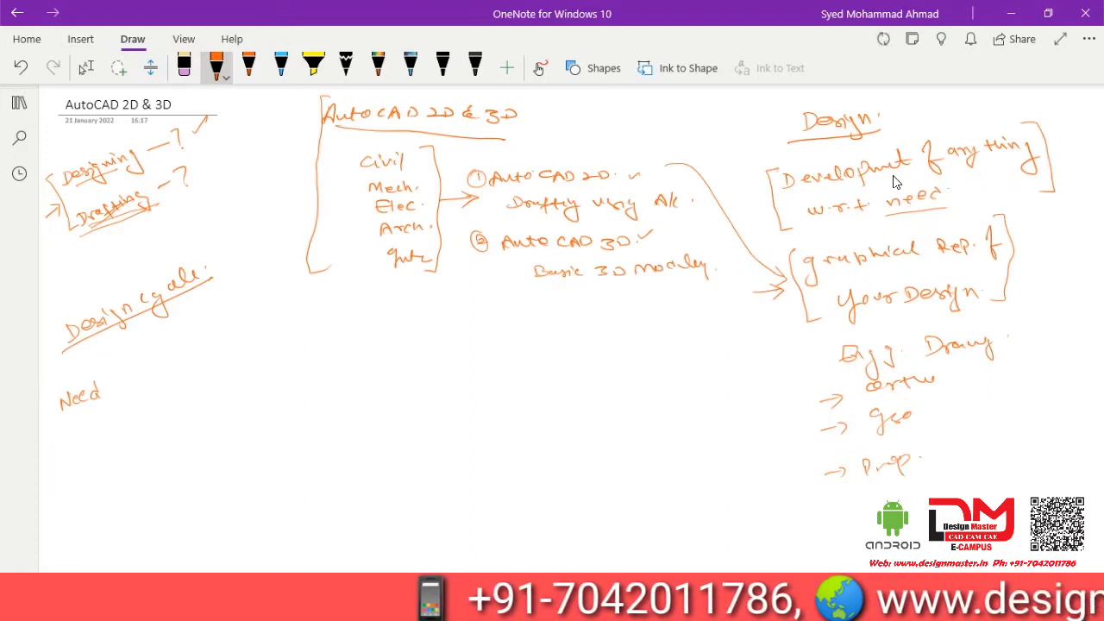
Step: Draw the design cycle with arrows from Need through Conceptual Design, Draft, Prototype and Test to Production, plus a return arrow from Test to Conceptual Design
left_click_drag(103, 385, 180, 374)
left_click_drag(191, 368, 190, 367)
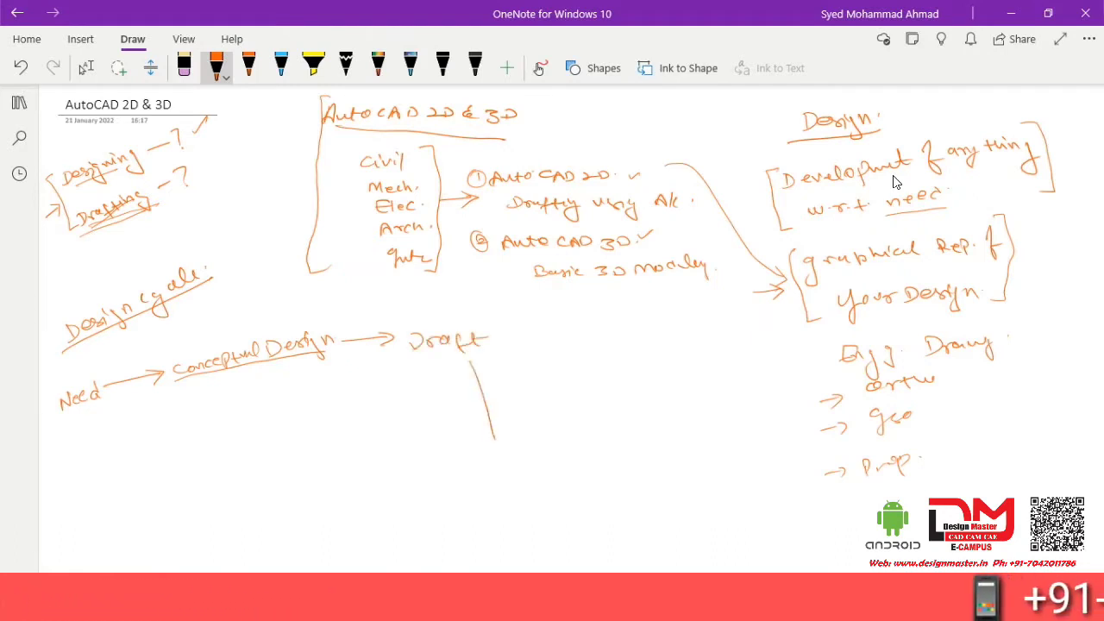
mouse_move(466, 460)
left_mouse_down()
mouse_move(467, 479)
mouse_move(498, 464)
mouse_move(537, 475)
mouse_move(559, 442)
mouse_move(534, 516)
left_mouse_up()
mouse_move(527, 518)
left_mouse_down()
mouse_move(529, 529)
mouse_move(557, 522)
left_mouse_up()
left_click_drag(552, 517, 571, 513)
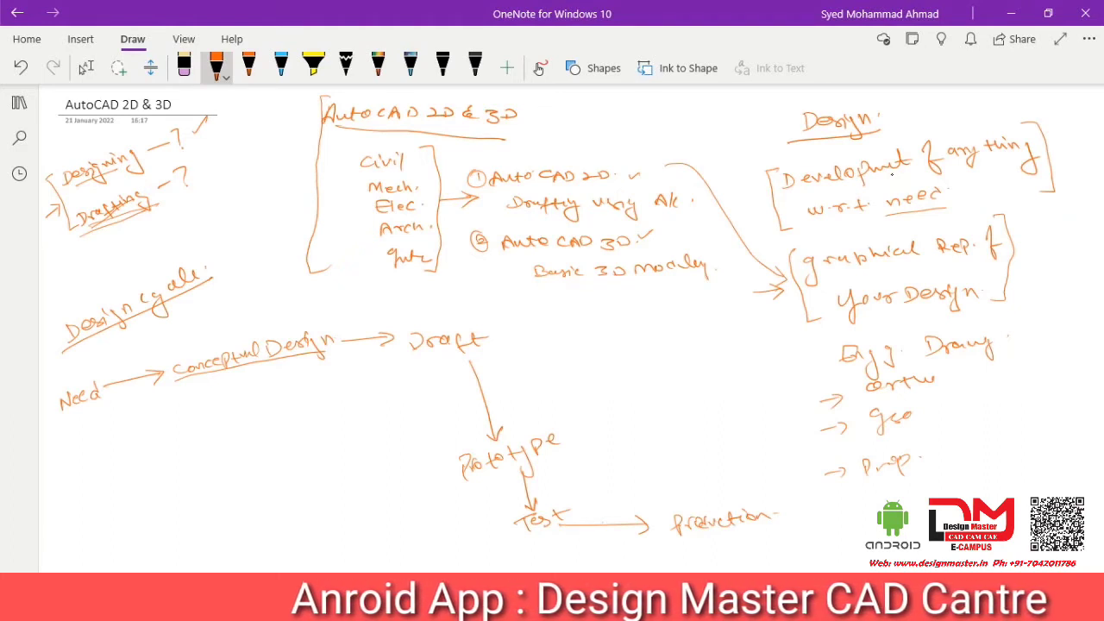
mouse_move(603, 524)
left_mouse_down()
mouse_move(564, 550)
mouse_move(463, 550)
mouse_move(272, 497)
mouse_move(164, 447)
mouse_move(131, 384)
left_mouse_up()
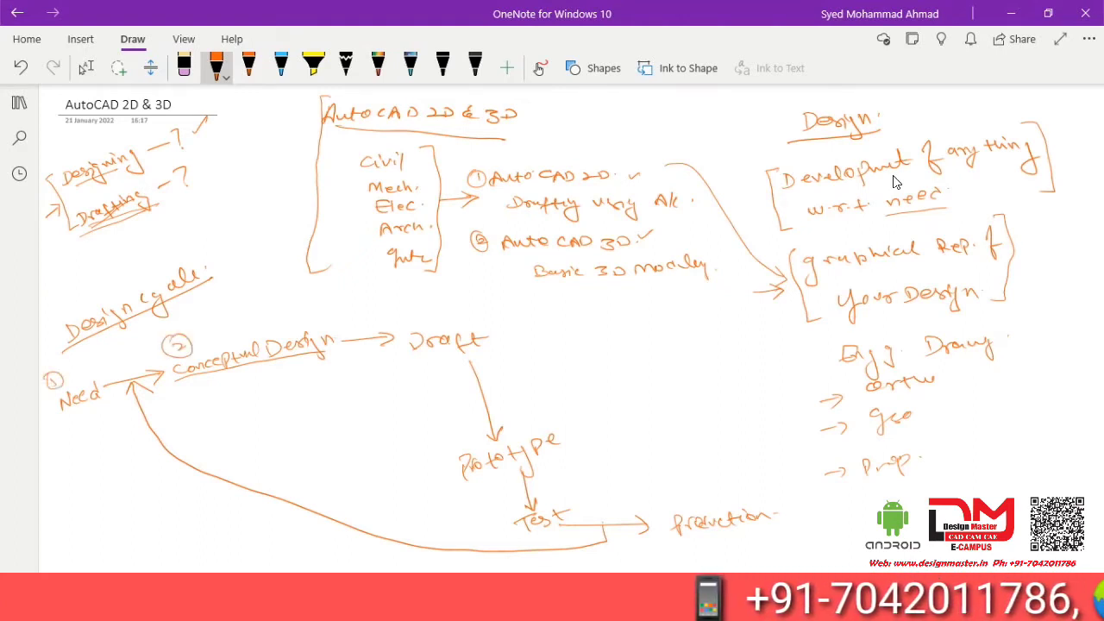
Step: Add circled numbers 3 to 6 to the Draft, Prototype, Test and Production stages
left_click_drag(405, 357, 406, 368)
left_click_drag(402, 356, 404, 356)
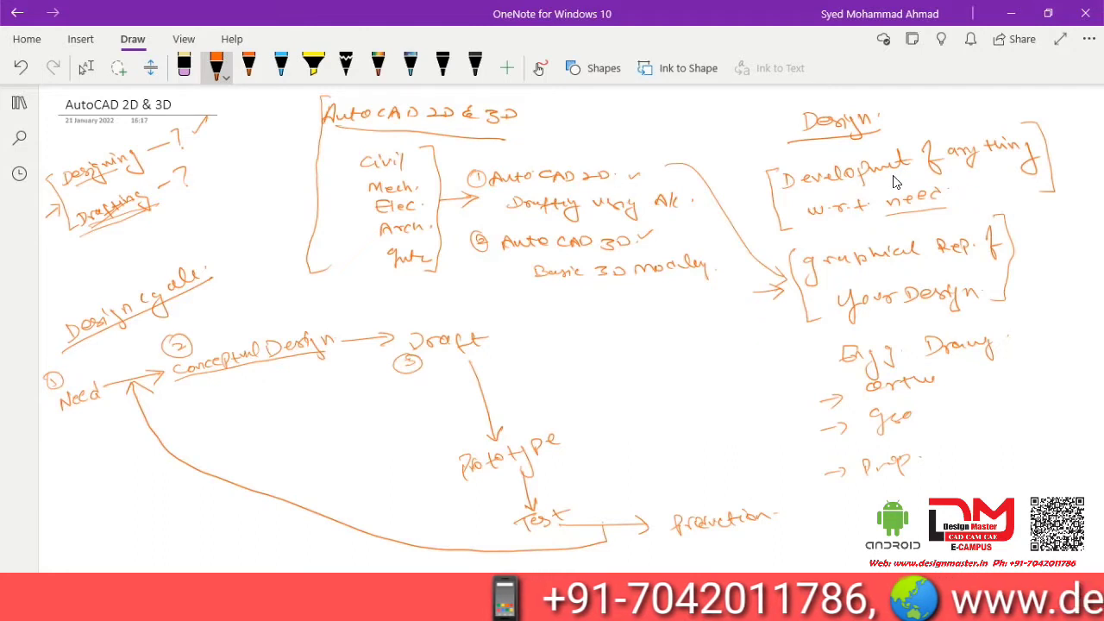
mouse_move(444, 438)
left_mouse_down()
mouse_move(446, 457)
mouse_move(442, 434)
left_mouse_up()
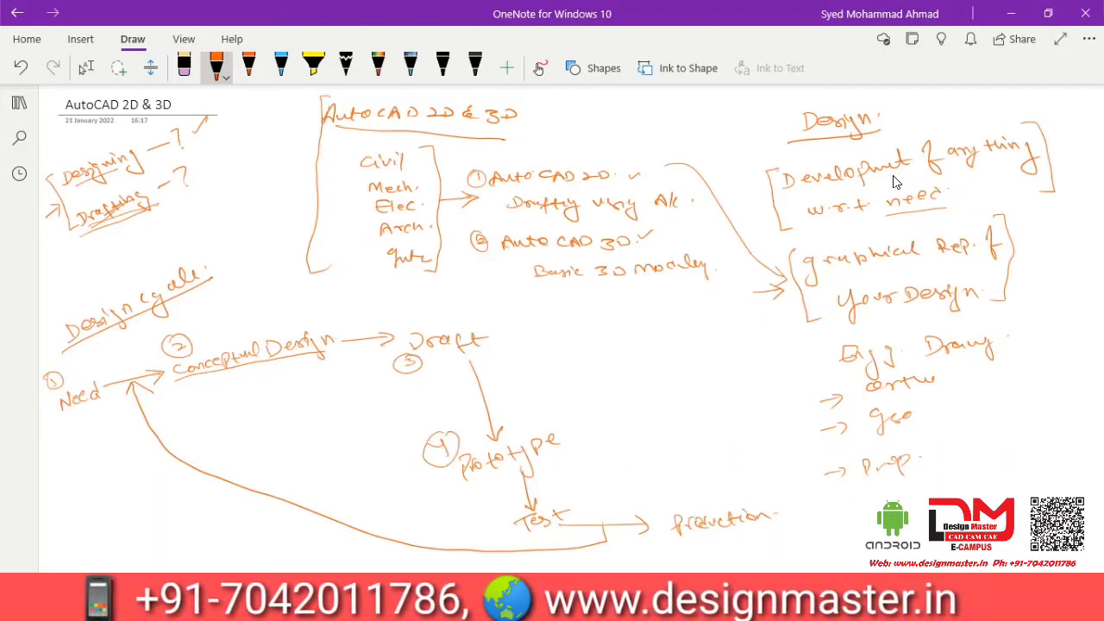
left_click_drag(499, 514, 502, 515)
left_click_drag(507, 517, 500, 528)
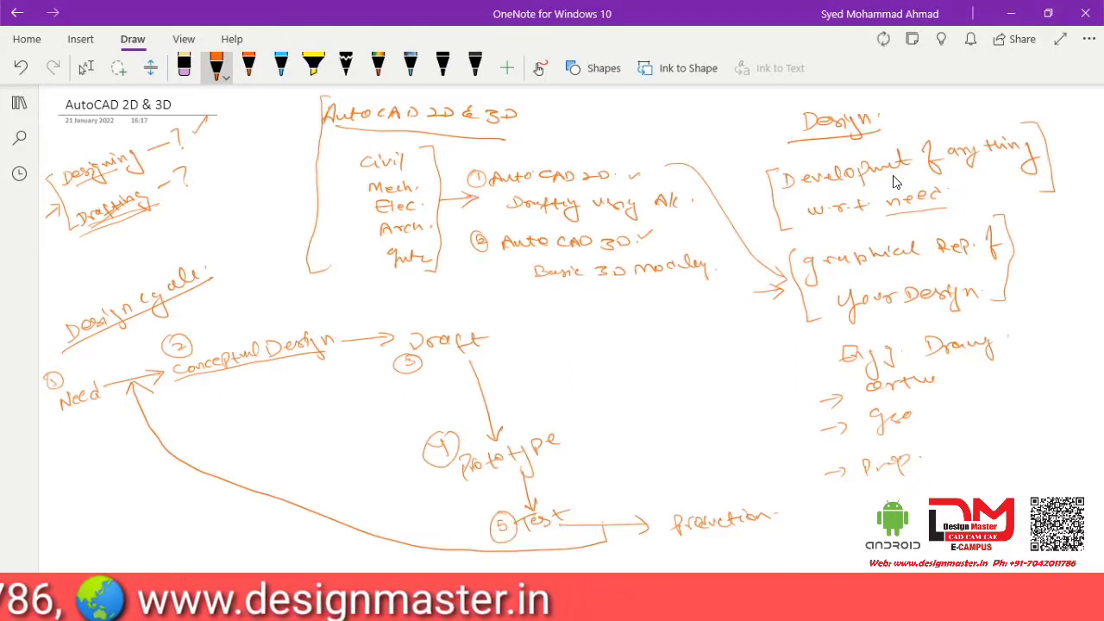
mouse_move(673, 539)
left_mouse_down()
mouse_move(672, 550)
mouse_move(692, 544)
left_mouse_up()
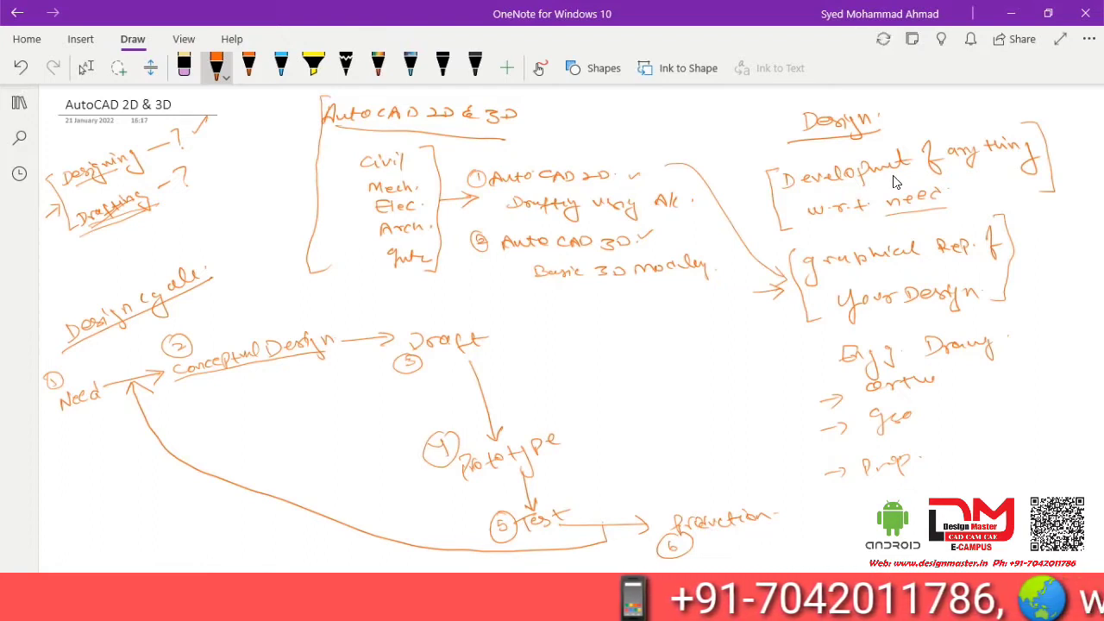
Step: Handwrite "(AutoCAD 2D)" beside the Draft stage
mouse_move(503, 310)
left_mouse_down()
mouse_move(508, 349)
mouse_move(516, 335)
mouse_move(550, 329)
left_mouse_up()
left_click_drag(556, 321, 629, 315)
mouse_move(629, 300)
left_mouse_down()
mouse_move(631, 316)
mouse_move(650, 304)
mouse_move(646, 319)
left_mouse_up()
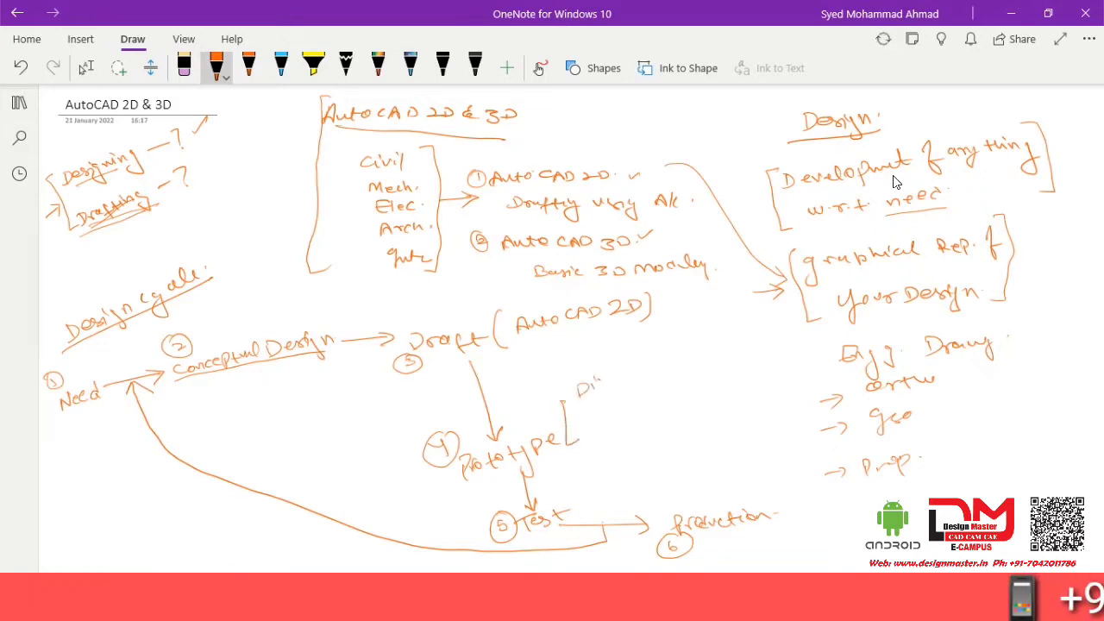
Step: Handwrite "Digital Prototype" next to a bracket beside the Prototype stage
left_click_drag(659, 356, 658, 367)
mouse_move(654, 349)
left_mouse_down()
mouse_move(660, 358)
mouse_move(706, 342)
left_mouse_up()
mouse_move(707, 340)
left_mouse_down()
mouse_move(708, 359)
mouse_move(738, 333)
left_mouse_up()
left_click(742, 328)
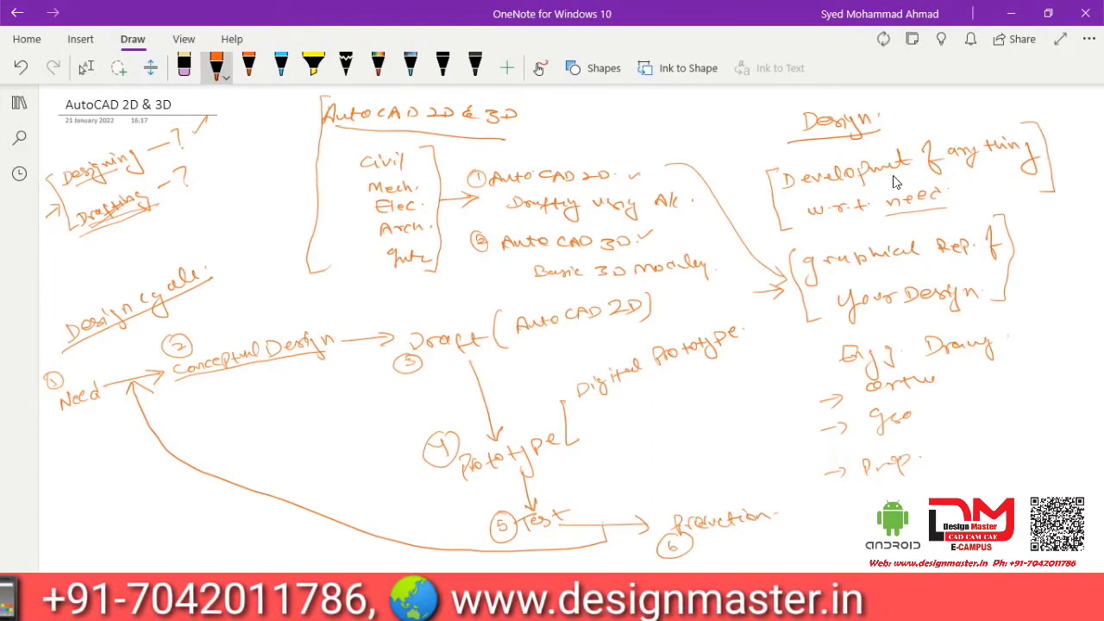
Step: Handwrite "AutoCAD 3D" and "S/W, Catia" beneath the Digital Prototype note
left_click_drag(579, 423, 608, 412)
mouse_move(609, 402)
left_mouse_down()
mouse_move(613, 414)
mouse_move(617, 405)
left_mouse_up()
left_click_drag(622, 404, 641, 399)
mouse_move(648, 385)
left_mouse_down()
mouse_move(644, 398)
mouse_move(654, 396)
left_mouse_up()
left_click_drag(645, 393, 655, 391)
left_click_drag(658, 384, 694, 380)
left_click_drag(699, 369, 703, 376)
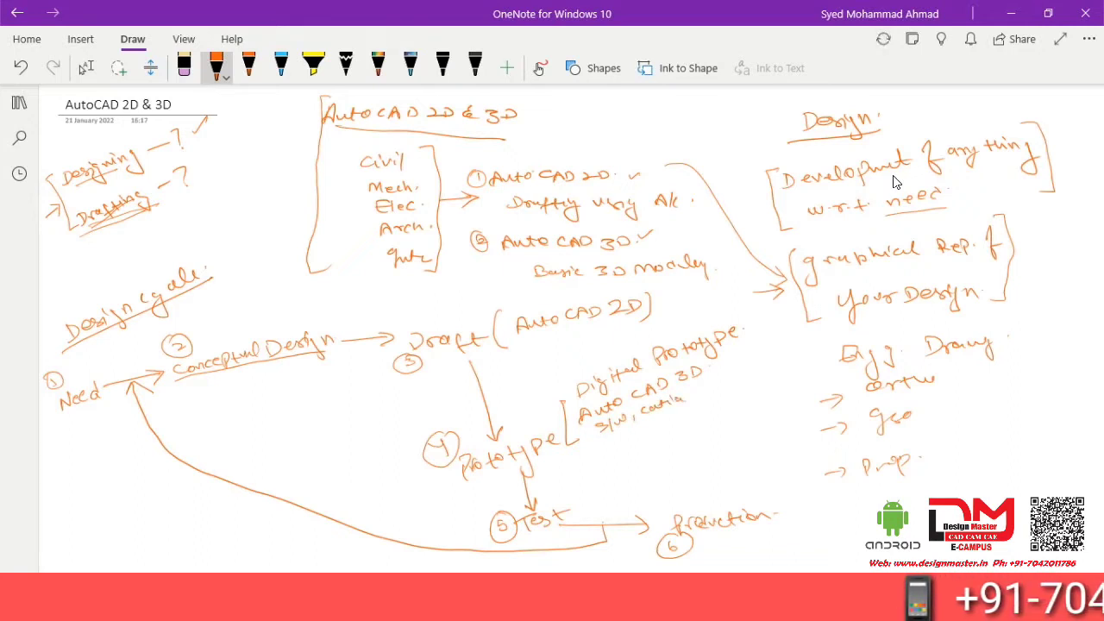
Step: Add "Pro-E" and "NX" to the list of digital prototyping software
left_click_drag(727, 377, 728, 382)
left_click_drag(732, 376, 738, 373)
left_click_drag(745, 362, 757, 378)
mouse_move(762, 358)
left_mouse_down()
mouse_move(765, 369)
mouse_move(774, 363)
left_mouse_up()
left_click_drag(778, 353, 775, 361)
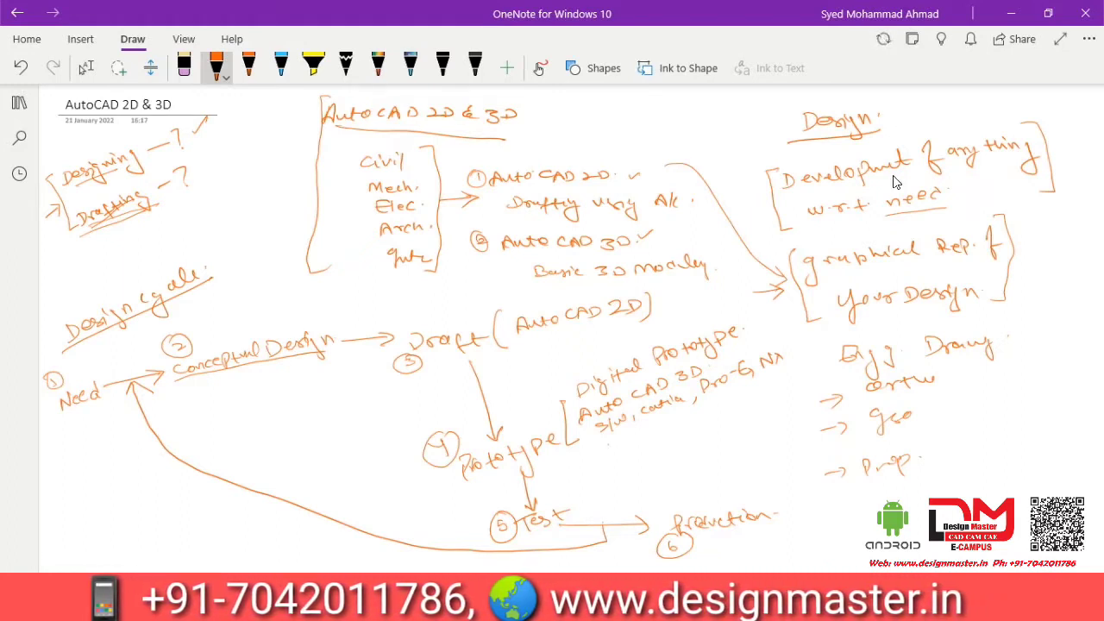
Step: Add "3D Max", "Revit" and "Google Skp." to the digital prototyping software list and underline the "Digital Prototype" note
left_click_drag(609, 443, 614, 450)
left_click_drag(620, 439, 668, 437)
left_click_drag(668, 428, 659, 439)
left_click_drag(686, 428, 699, 425)
left_click_drag(700, 420, 715, 410)
left_click_drag(718, 409, 727, 420)
left_click_drag(722, 414, 735, 421)
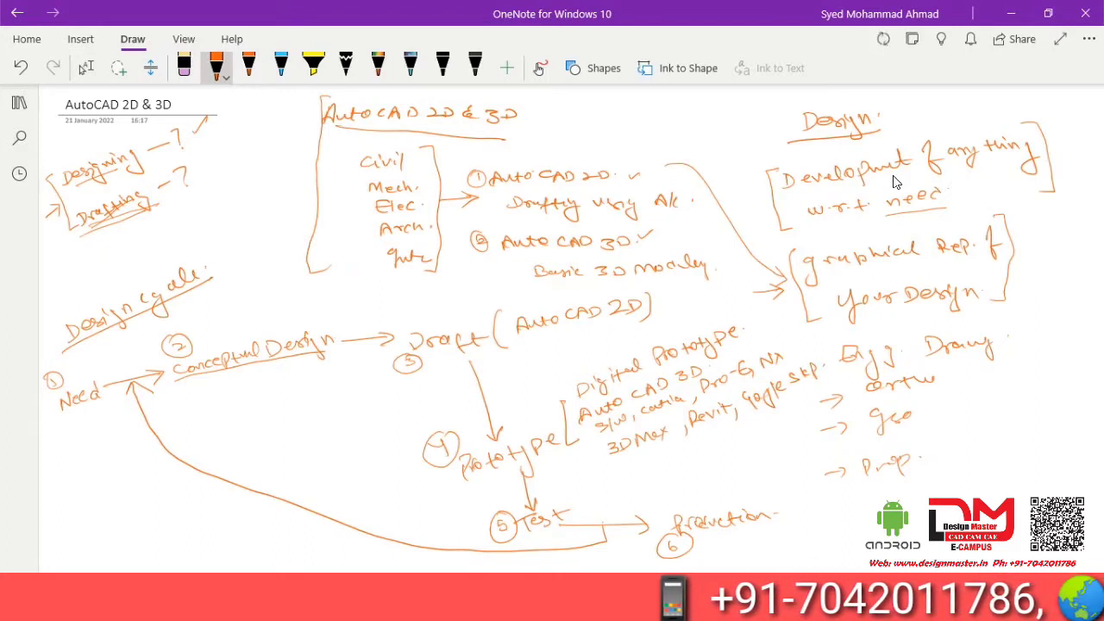
left_click_drag(618, 385, 732, 344)
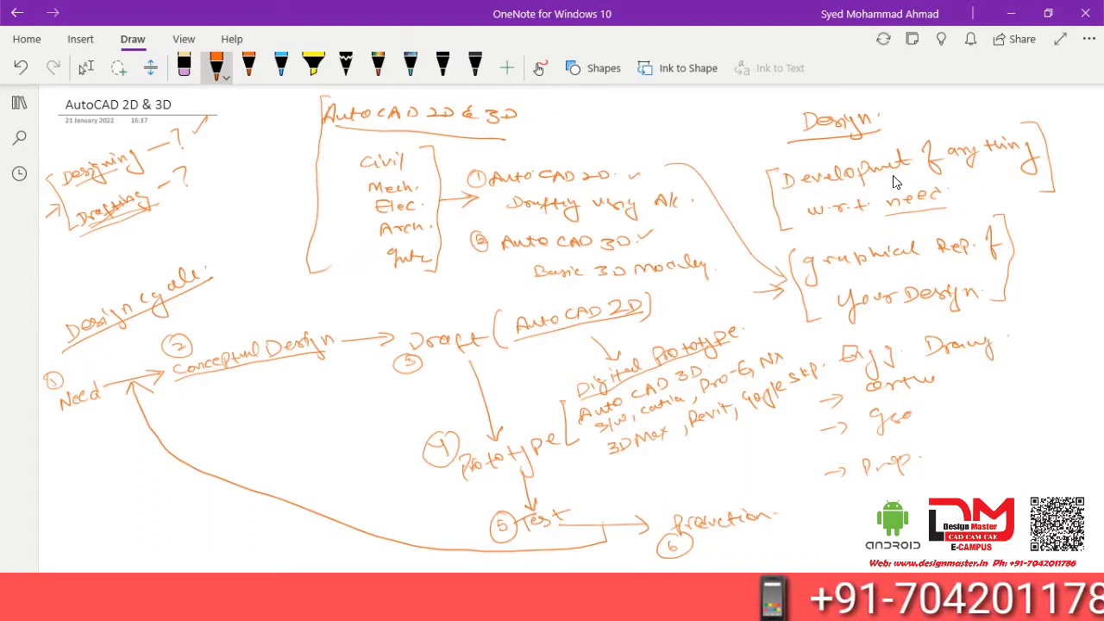
Step: Handwrite "FEM/FEA" with "Ansys", "StaadPro" and "Etabs" near the Test stage, and loop them together with that stage
mouse_move(621, 467)
left_mouse_down()
mouse_move(597, 494)
mouse_move(635, 471)
mouse_move(622, 489)
mouse_move(647, 473)
mouse_move(676, 480)
mouse_move(700, 443)
mouse_move(711, 456)
mouse_move(726, 442)
left_mouse_up()
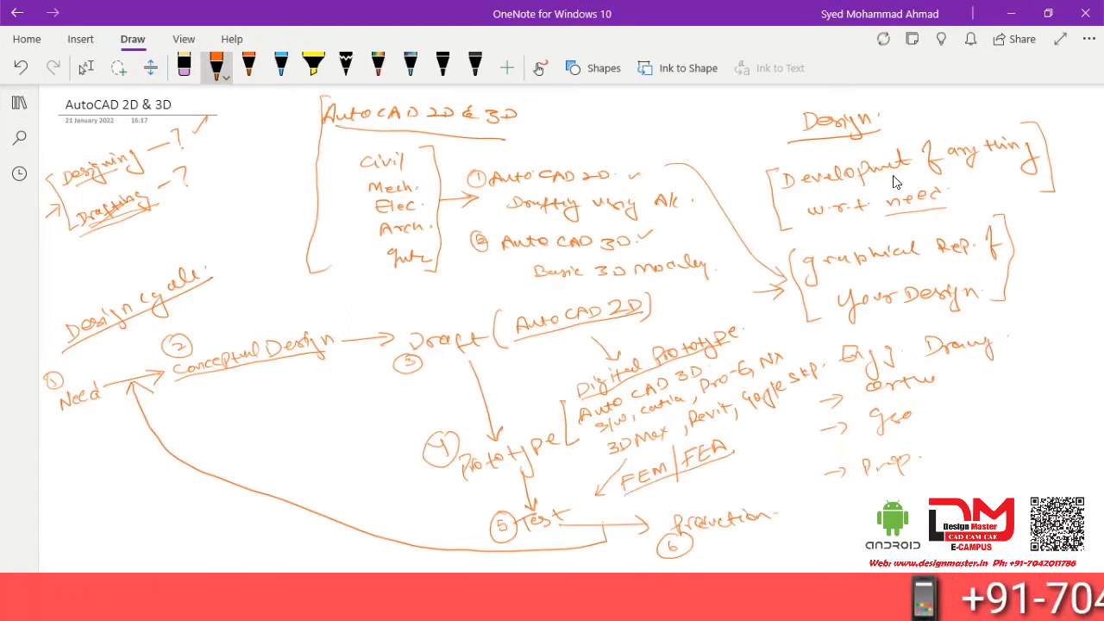
mouse_move(752, 431)
left_mouse_down()
mouse_move(790, 433)
mouse_move(802, 421)
left_mouse_up()
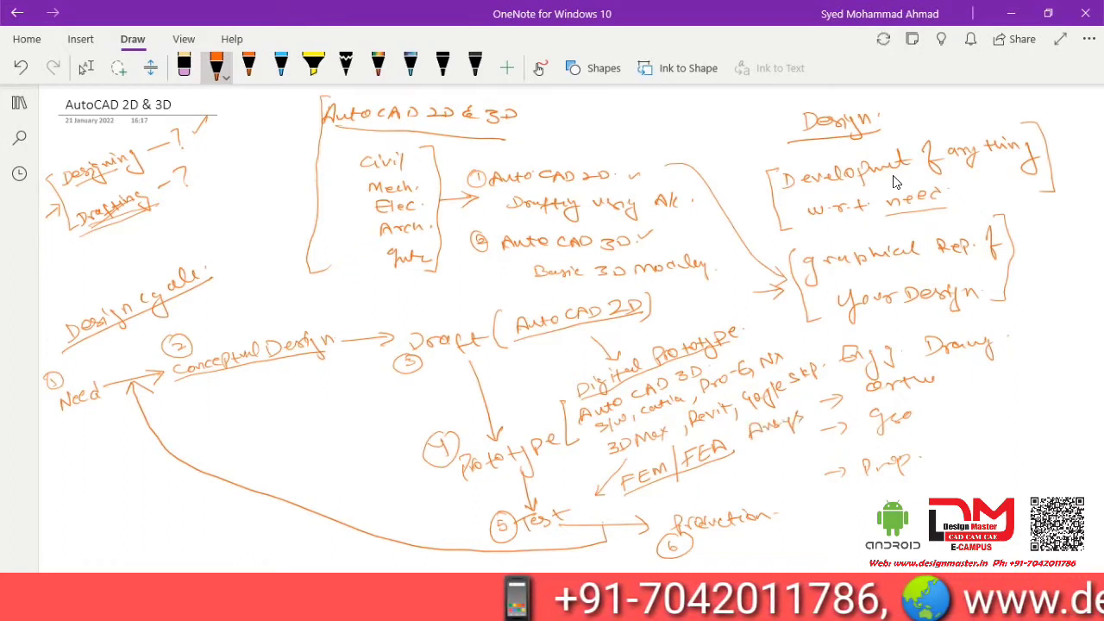
left_click_drag(764, 457, 815, 436)
left_click_drag(771, 480, 802, 470)
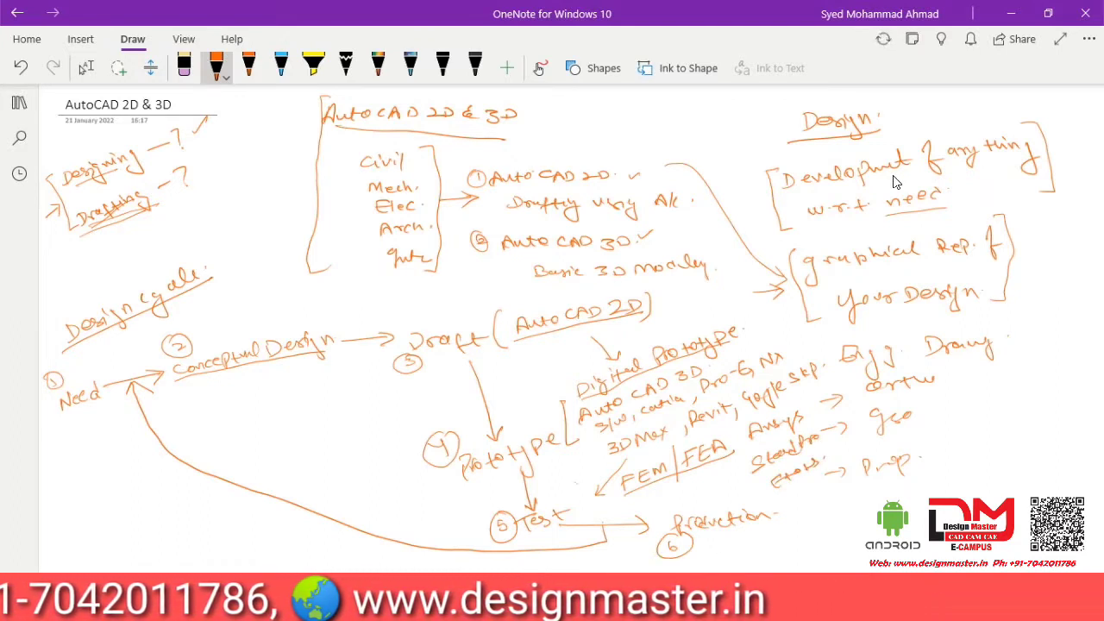
mouse_move(530, 502)
left_mouse_down()
mouse_move(498, 526)
mouse_move(604, 533)
mouse_move(704, 501)
mouse_move(827, 482)
mouse_move(846, 416)
mouse_move(800, 399)
left_mouse_up()
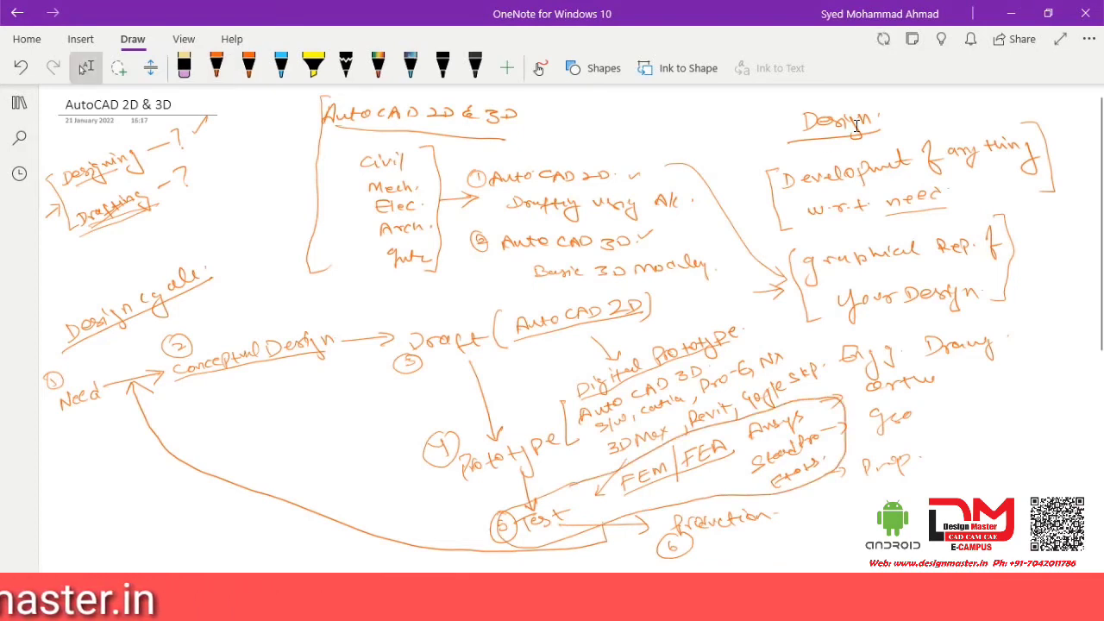
Step: Label the FEM/FEA note "CAE" and the Draft and Prototype stages "CAD"
scroll(653, 314, "down", 1, "ctrl")
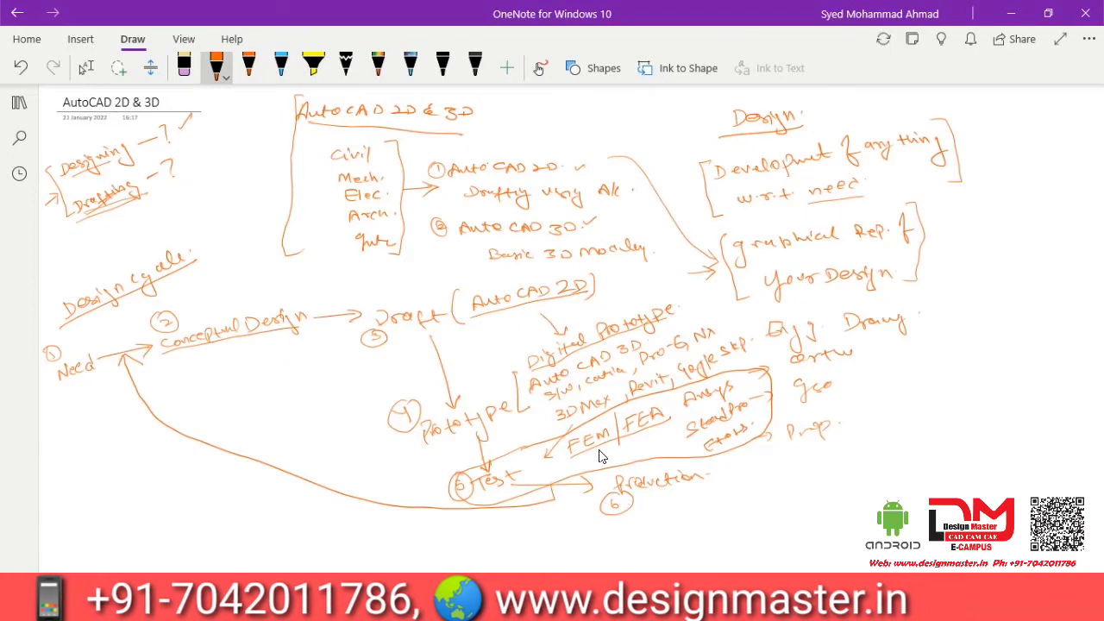
left_click_drag(609, 445, 629, 449)
left_click_drag(623, 445, 632, 444)
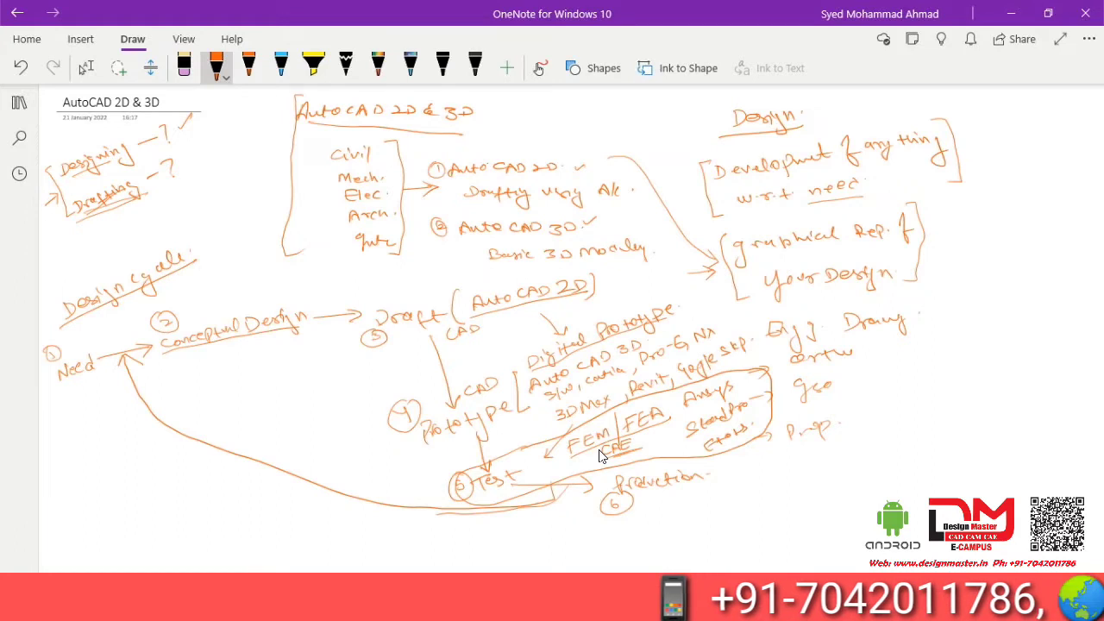
Step: Handwrite the heading "Digital Dev. of Product" in the empty area beside the Engg. Drawing notes
scroll(715, 278, "down", 2, "ctrl")
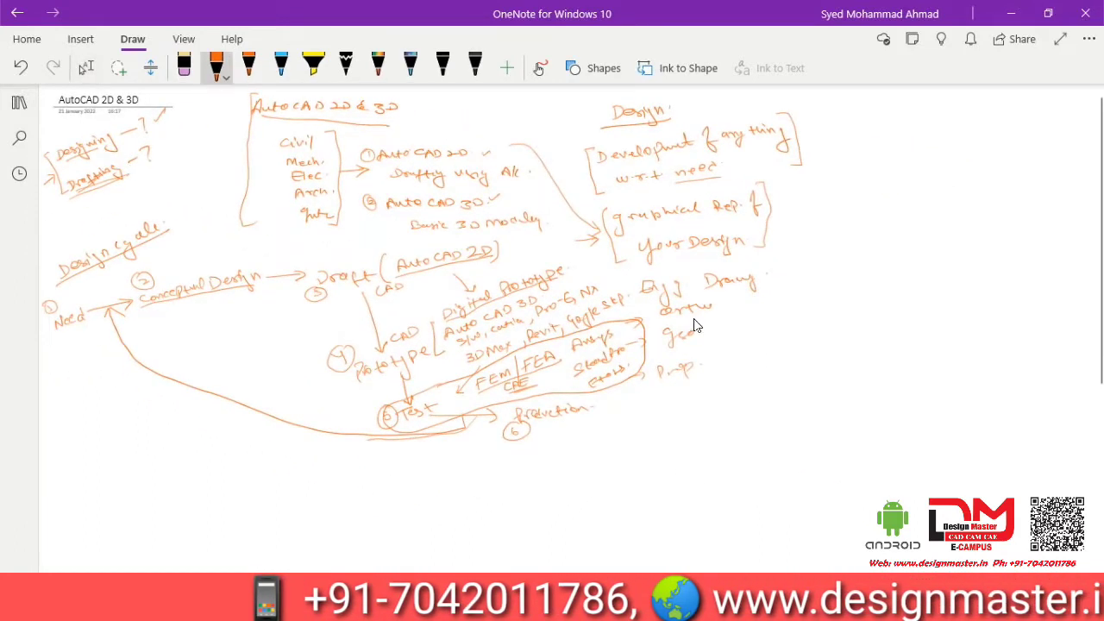
left_click_drag(843, 286, 843, 301)
mouse_move(839, 286)
left_mouse_down()
mouse_move(842, 300)
mouse_move(858, 299)
left_mouse_up()
mouse_move(870, 287)
left_mouse_down()
mouse_move(862, 306)
mouse_move(879, 290)
mouse_move(889, 298)
left_mouse_up()
left_click(878, 276)
mouse_move(881, 280)
left_mouse_down()
mouse_move(903, 278)
mouse_move(902, 293)
left_mouse_up()
mouse_move(907, 266)
left_mouse_down()
mouse_move(911, 290)
mouse_move(953, 263)
mouse_move(977, 270)
mouse_move(1015, 233)
mouse_move(1041, 229)
mouse_move(1044, 243)
mouse_move(1056, 233)
left_mouse_up()
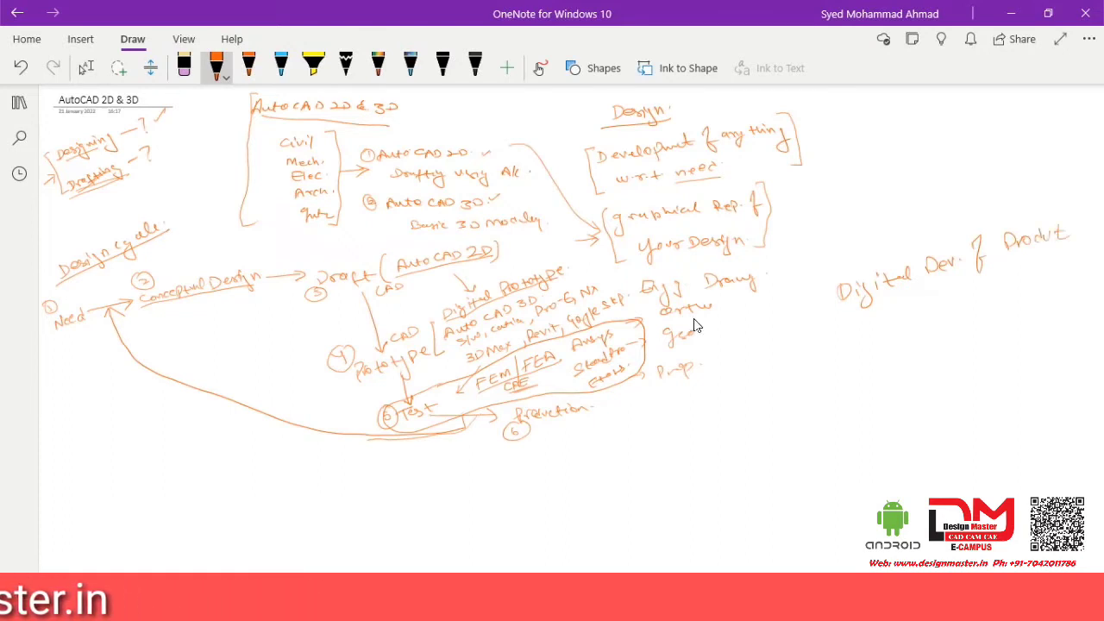
Step: Draw three branches beneath the Digital Dev. of Product heading, label them "CAD", "CAM" and "CAE", and underline the CAD label
mouse_move(917, 298)
left_mouse_down()
mouse_move(825, 385)
mouse_move(843, 385)
left_mouse_up()
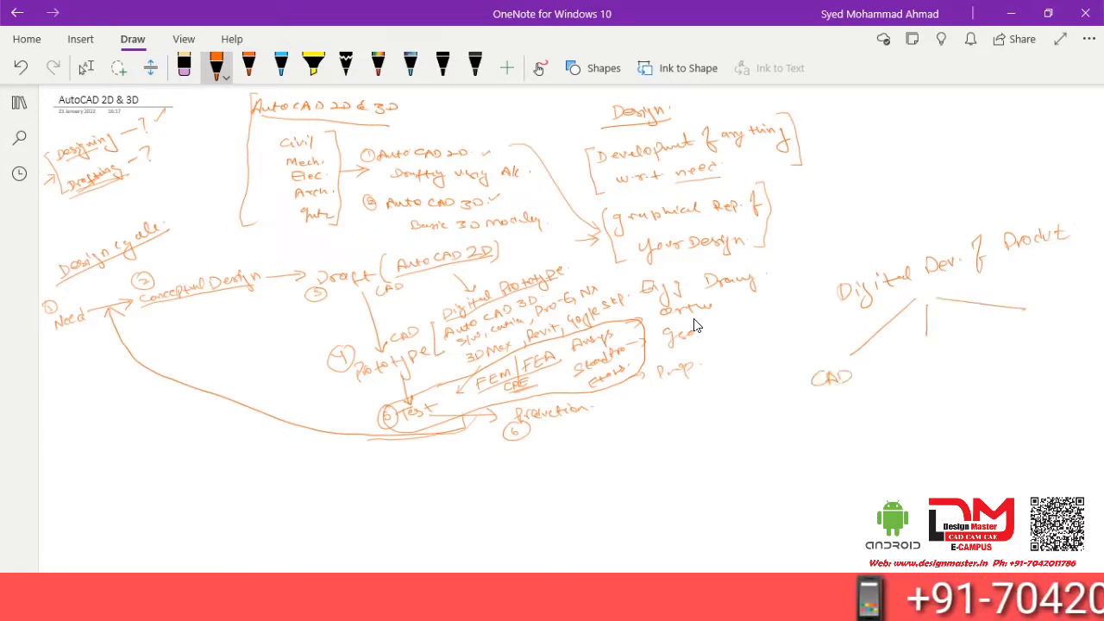
mouse_move(922, 354)
left_mouse_down()
mouse_move(916, 364)
mouse_move(953, 356)
left_mouse_up()
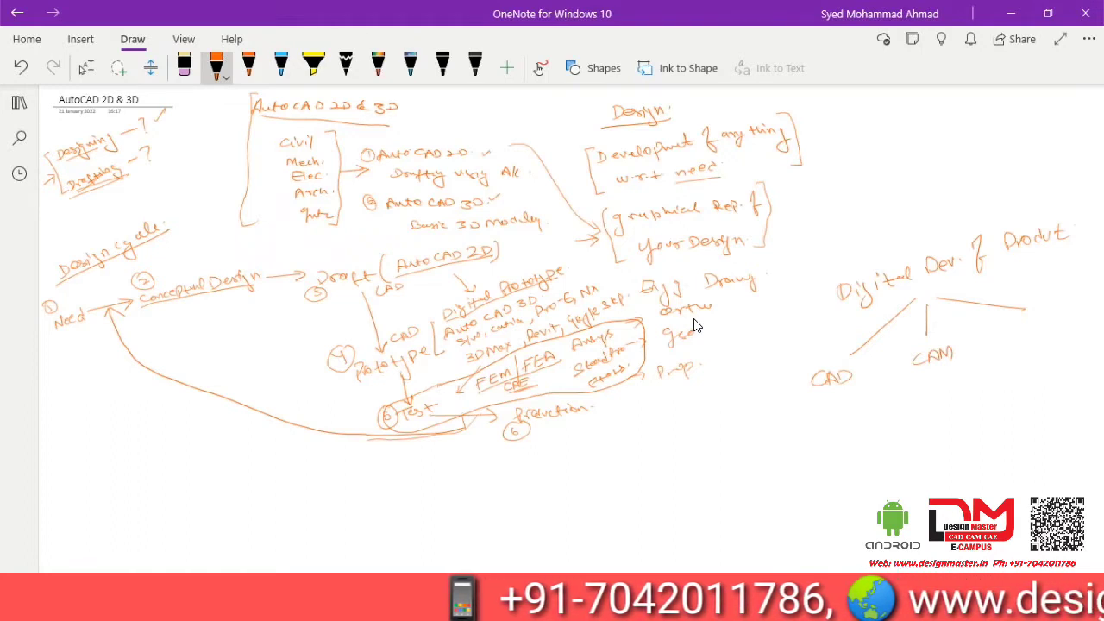
mouse_move(1024, 327)
left_mouse_down()
mouse_move(1025, 338)
mouse_move(1055, 329)
mouse_move(1063, 341)
left_mouse_up()
left_click(1061, 327)
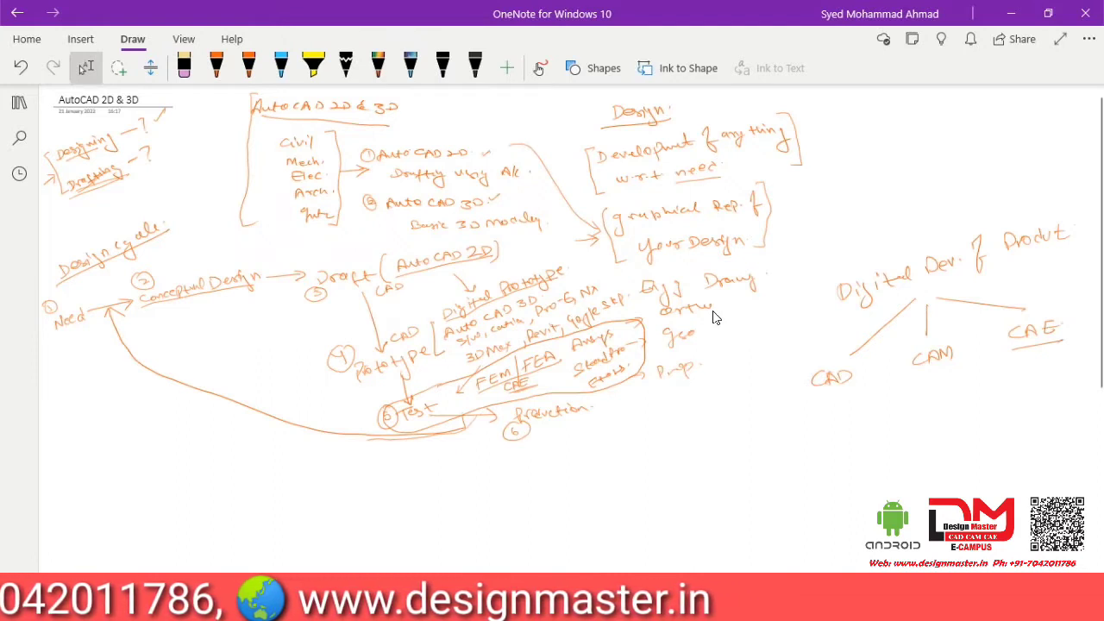
left_click_drag(817, 395, 860, 386)
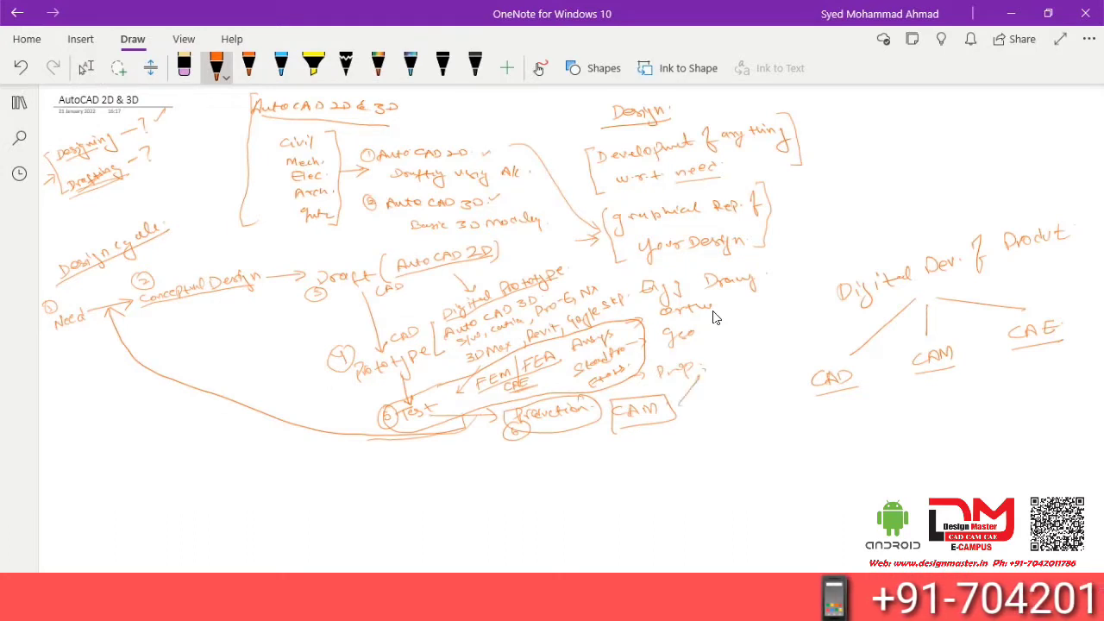
Step: List "Solidworks", "Catia", "Pro-E" and "Creo" in a bracket beside the boxed CAM note, and circle the CAD branch
mouse_move(700, 378)
left_mouse_down()
mouse_move(761, 345)
mouse_move(778, 353)
left_mouse_up()
mouse_move(692, 408)
left_mouse_down()
mouse_move(772, 380)
mouse_move(713, 440)
mouse_move(739, 422)
mouse_move(774, 423)
left_mouse_up()
mouse_move(740, 457)
left_mouse_down()
mouse_move(743, 468)
mouse_move(769, 454)
left_mouse_up()
left_click_drag(773, 445, 779, 446)
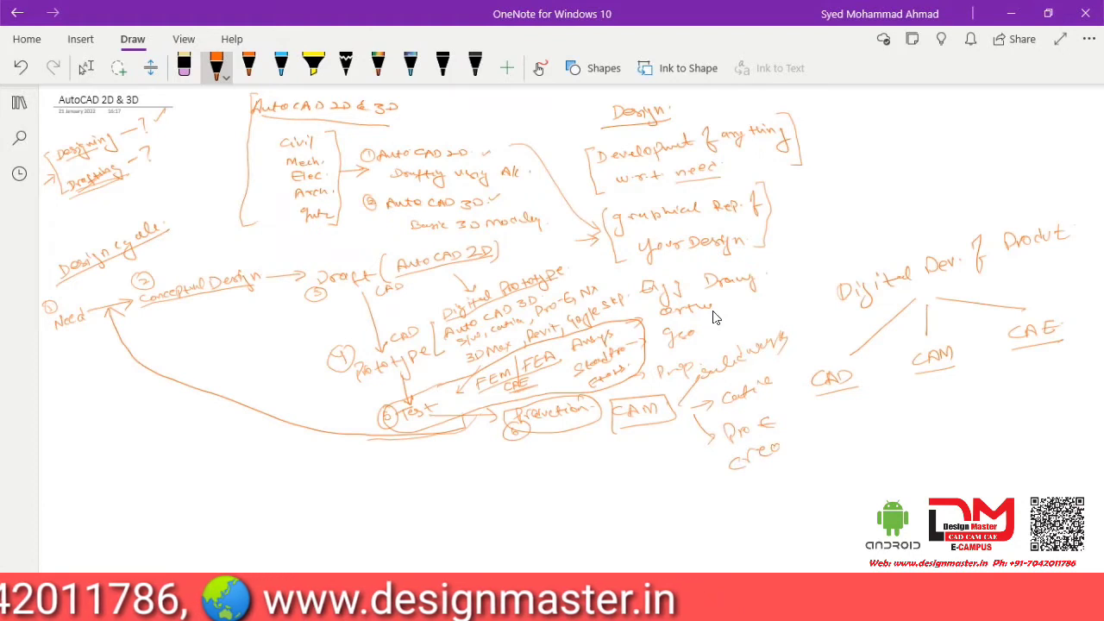
mouse_move(792, 321)
left_mouse_down()
mouse_move(799, 432)
mouse_move(768, 473)
left_mouse_up()
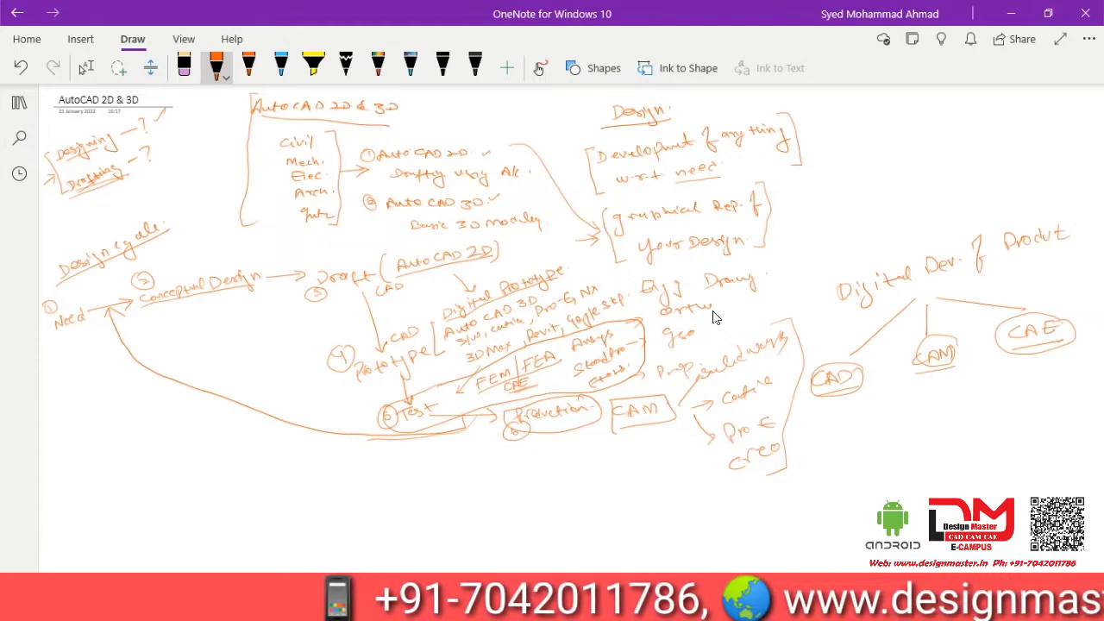
mouse_move(868, 364)
left_mouse_down()
mouse_move(839, 353)
mouse_move(801, 389)
mouse_move(877, 360)
left_mouse_up()
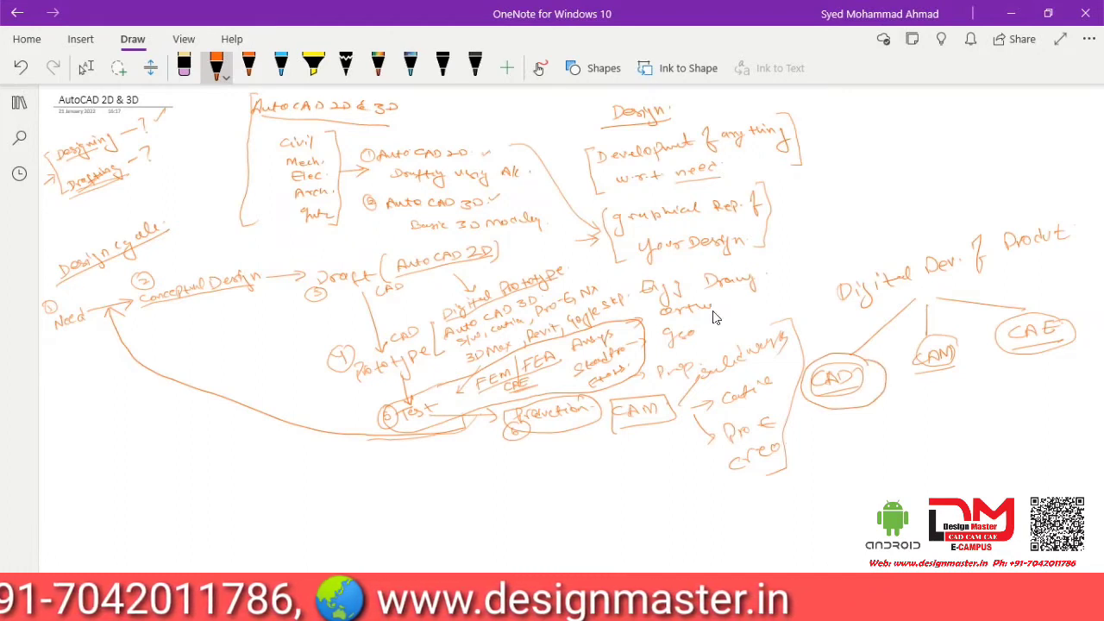
Step: Handwrite an underlined "AutoCAD" heading below the design cycle with item 1 "2D Drafting", covering "Mech. Product" and "Arch. Plan"
mouse_move(72, 445)
left_mouse_down()
mouse_move(68, 467)
mouse_move(107, 436)
mouse_move(141, 430)
left_mouse_up()
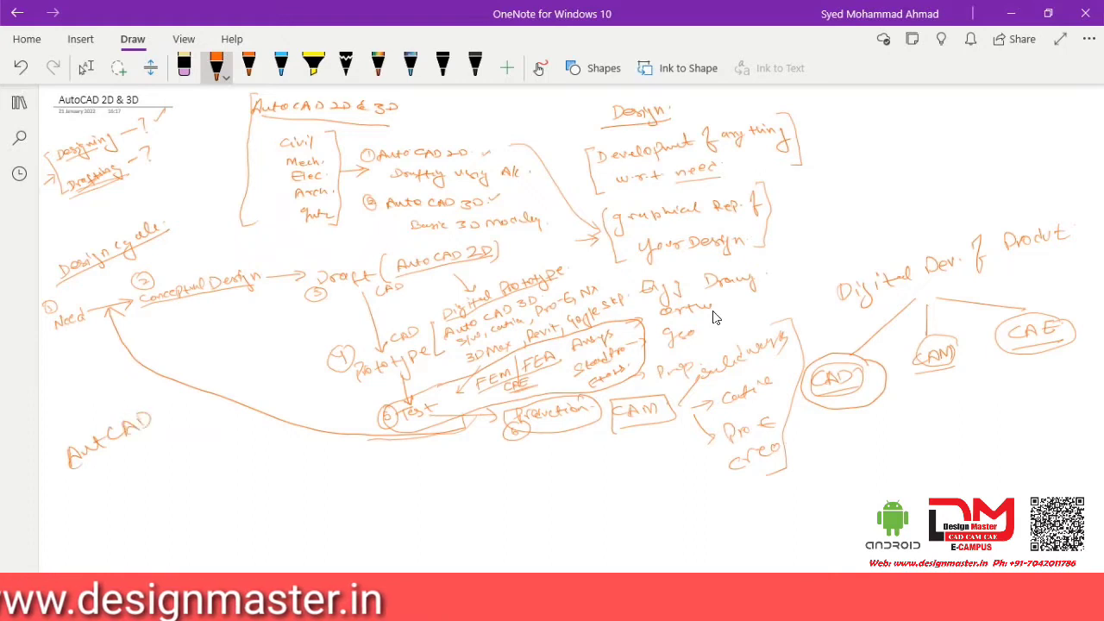
left_click_drag(62, 496, 176, 423)
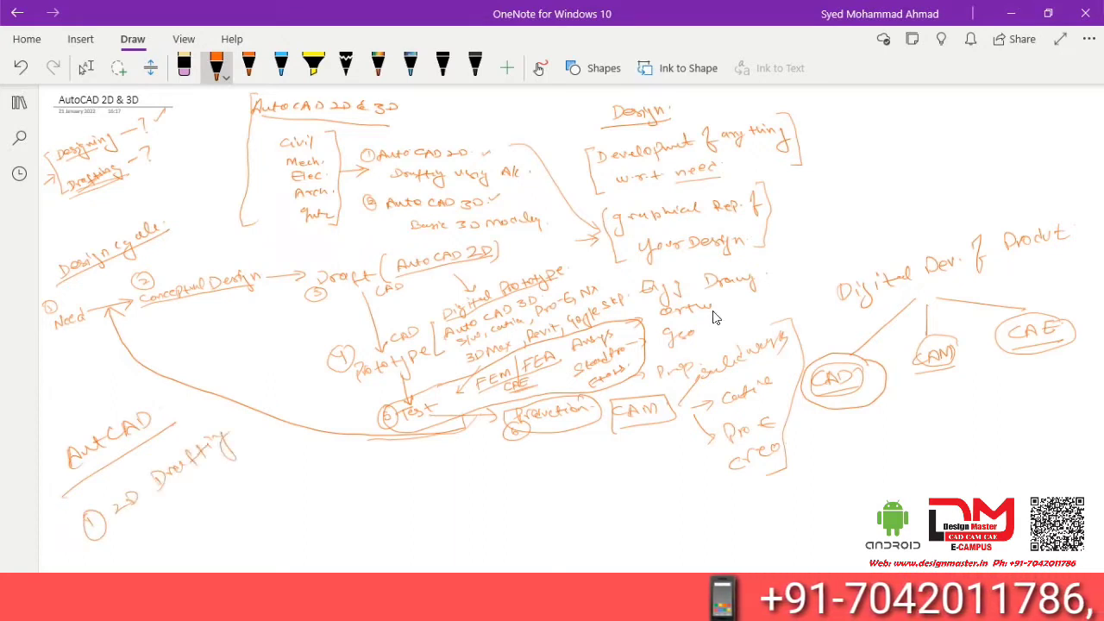
left_click_drag(153, 521, 267, 436)
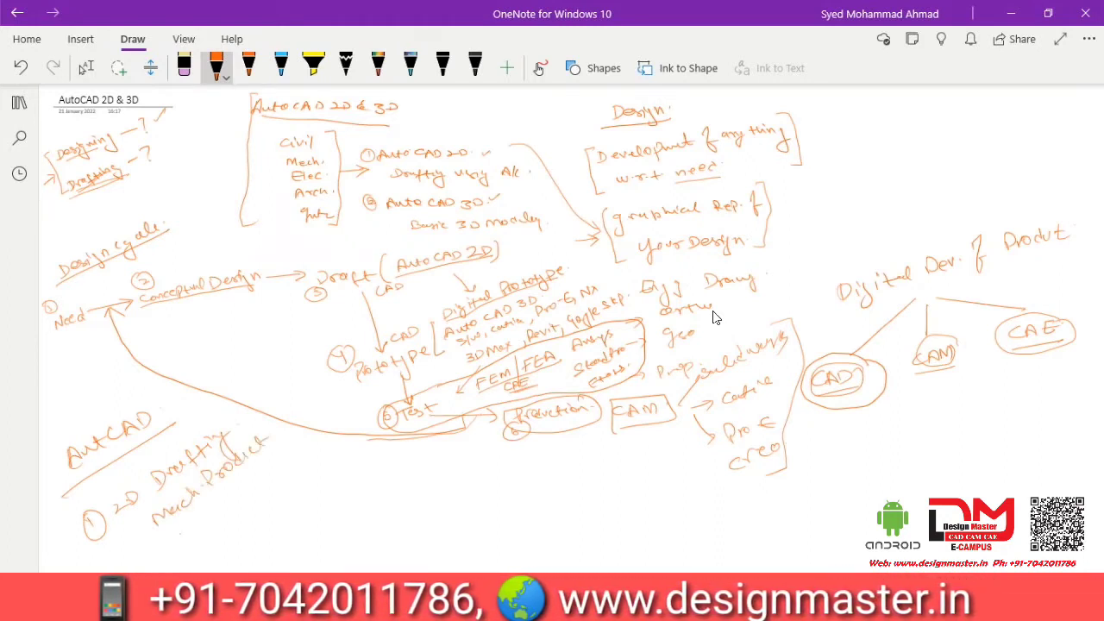
left_click_drag(185, 542, 200, 523)
left_click_drag(204, 521, 280, 473)
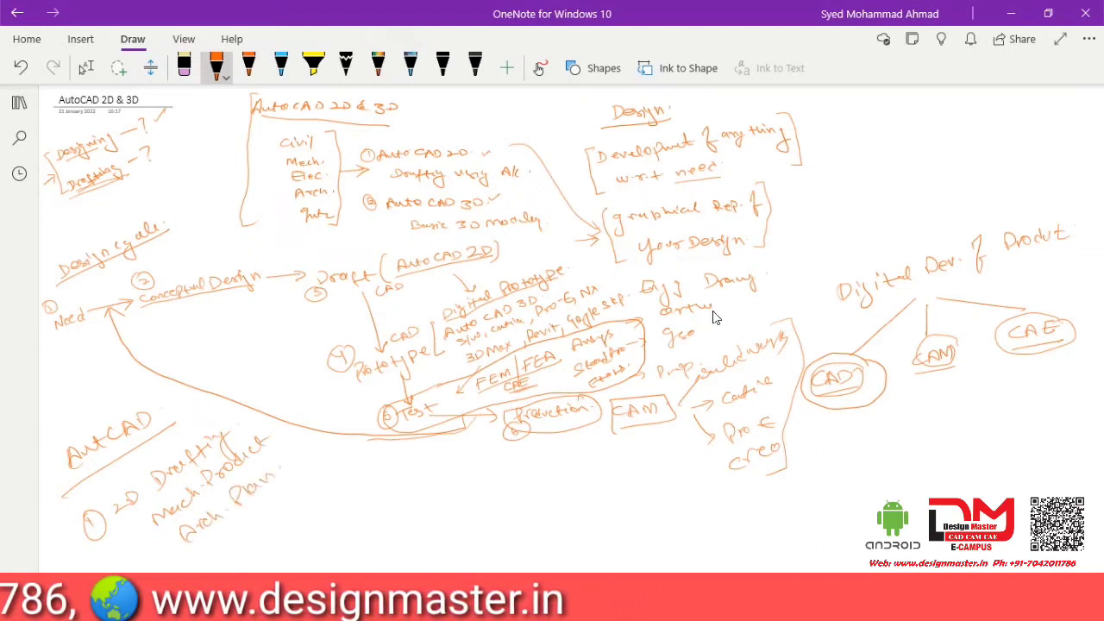
left_click_drag(216, 545, 210, 552)
left_click_drag(227, 548, 266, 509)
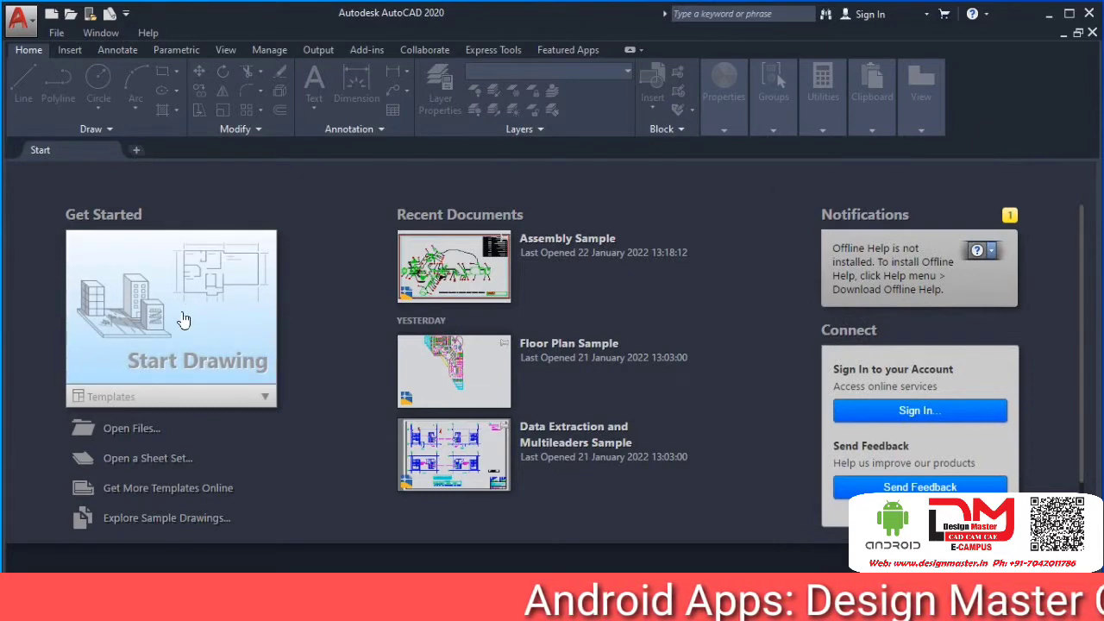
Step: Switch to AutoCAD 2020 and start a new drawing
left_click(183, 320)
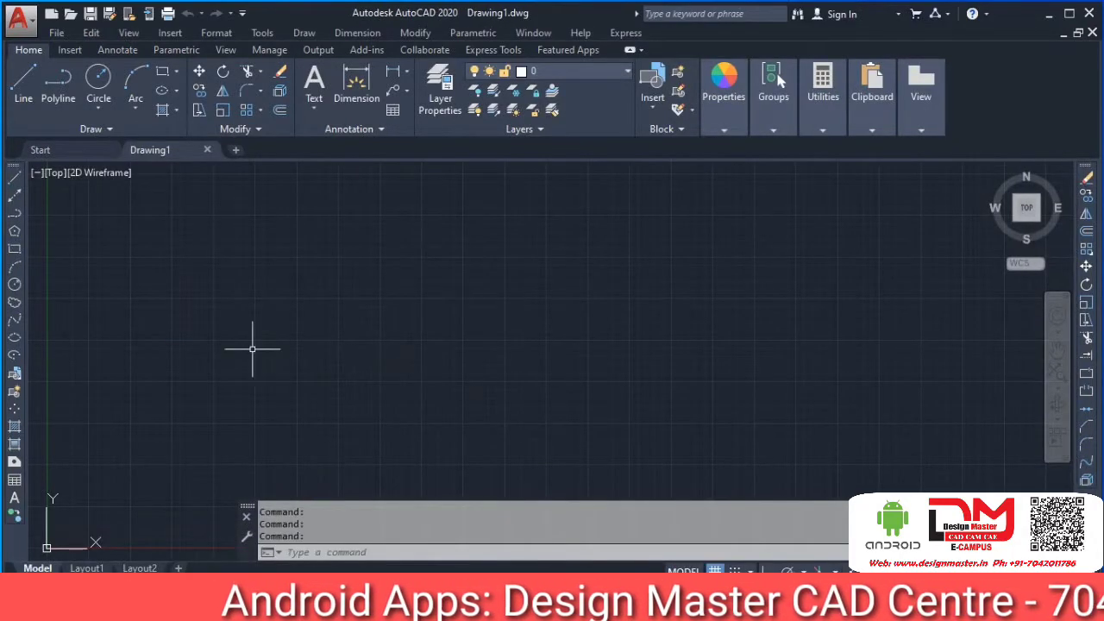
middle_click_drag(252, 349, 378, 203)
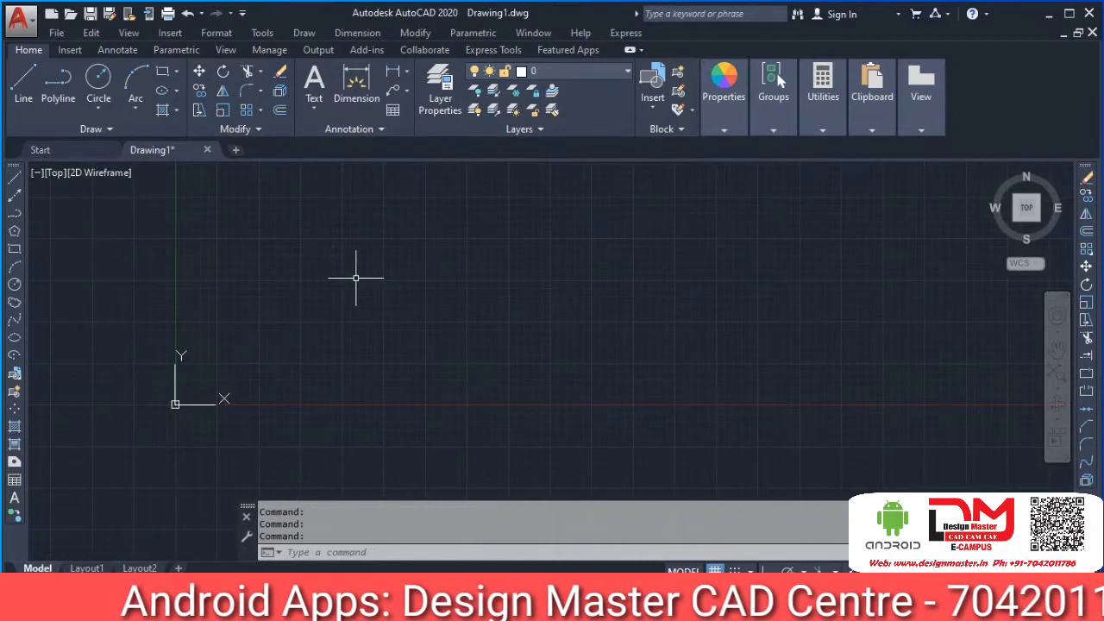
middle_click_drag(356, 278, 424, 306)
scroll(424, 306, "down", 2)
mouse_move(294, 306)
middle_mouse_down()
mouse_move(389, 306)
mouse_move(291, 286)
middle_mouse_up()
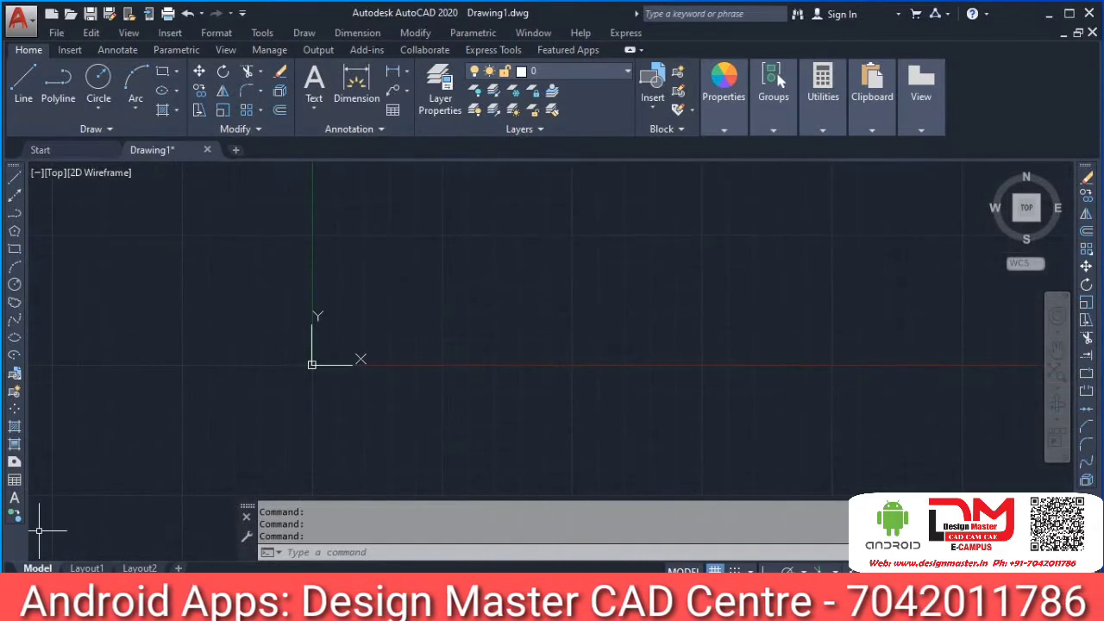
Step: View the paper space of Layout1 and return to model space
left_click(87, 569)
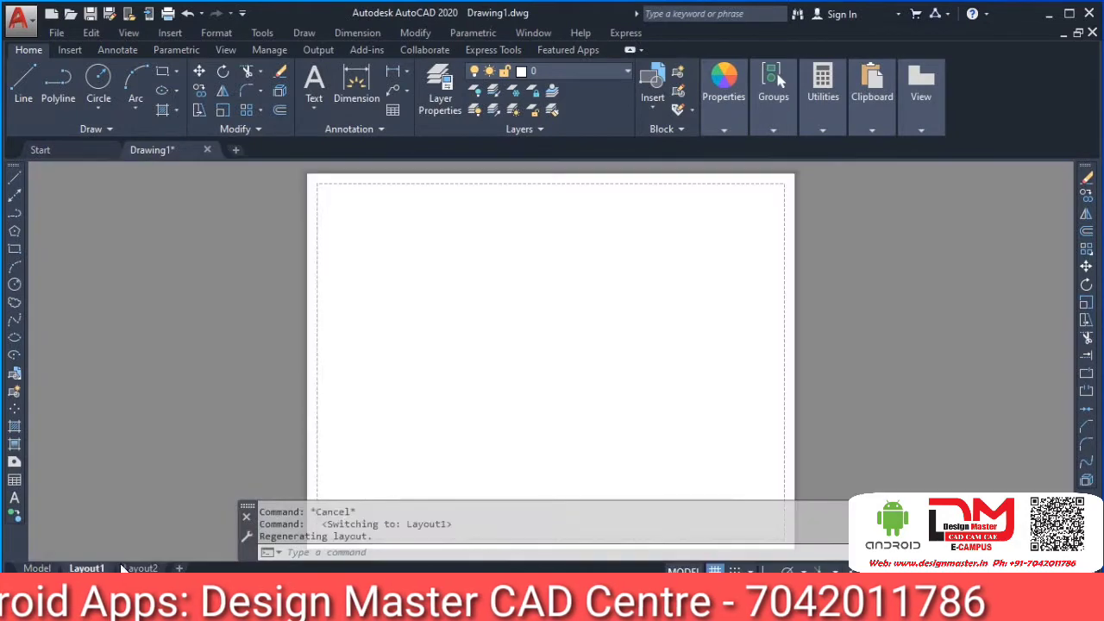
mouse_move(141, 568)
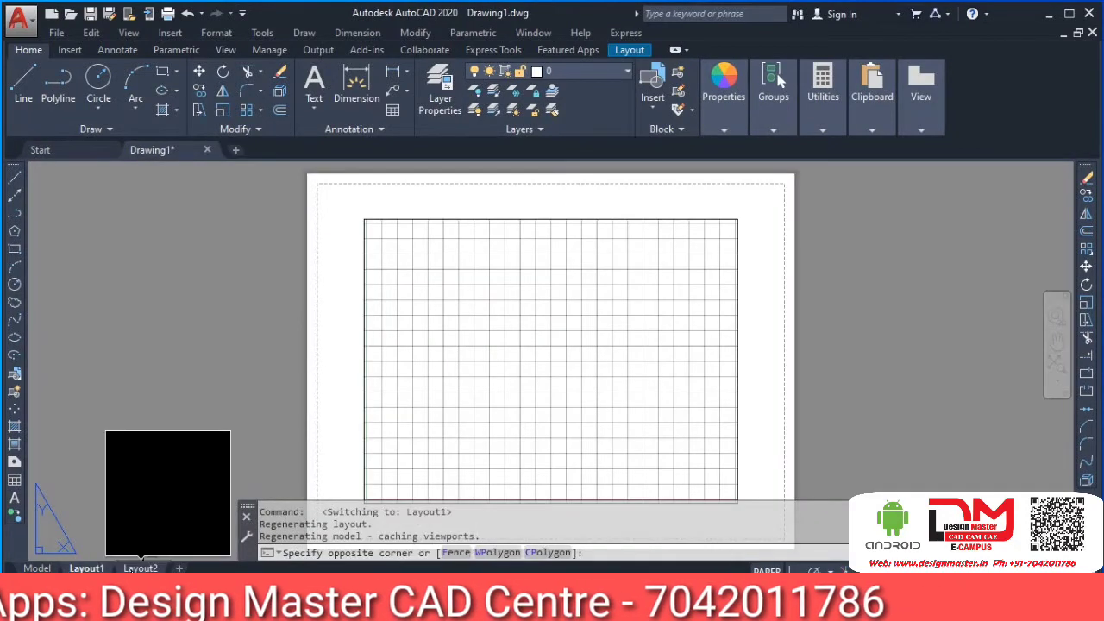
mouse_move(48, 568)
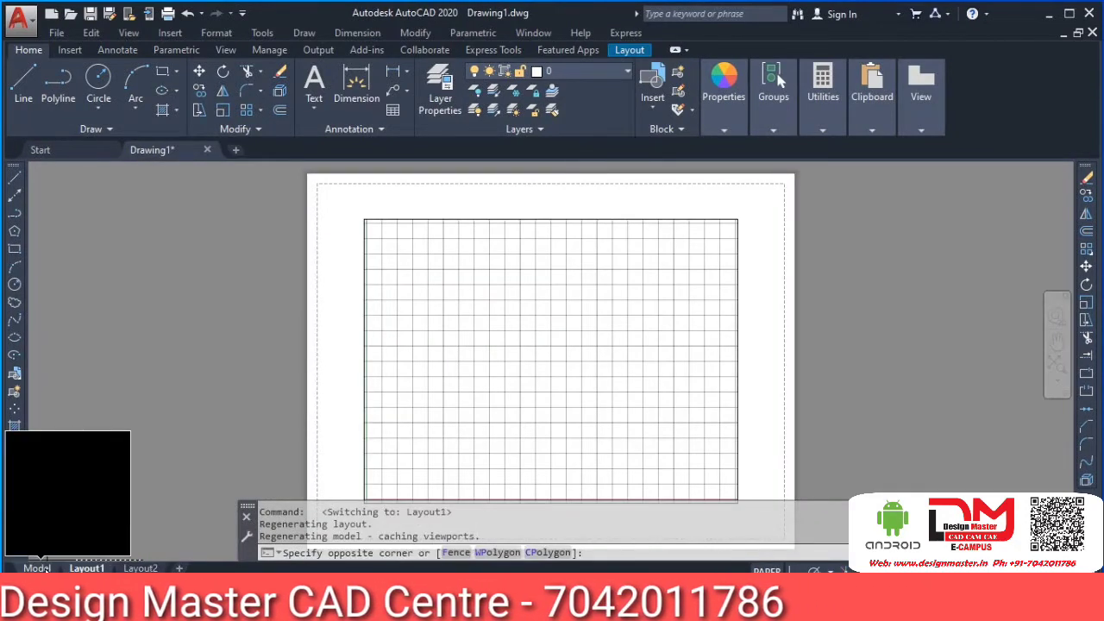
left_click(136, 471)
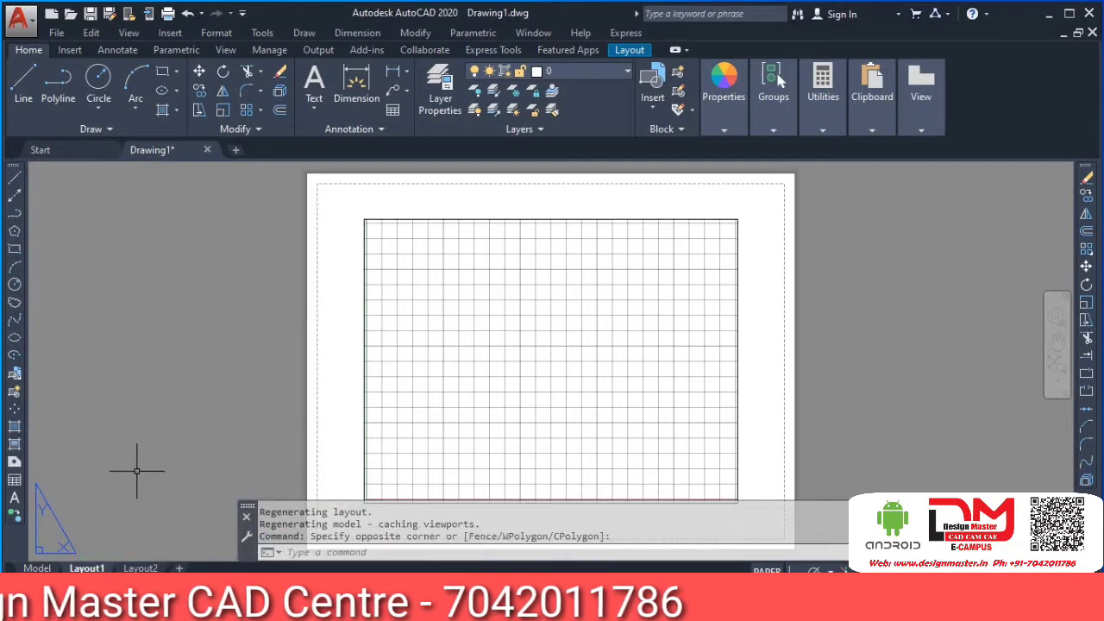
left_click(35, 568)
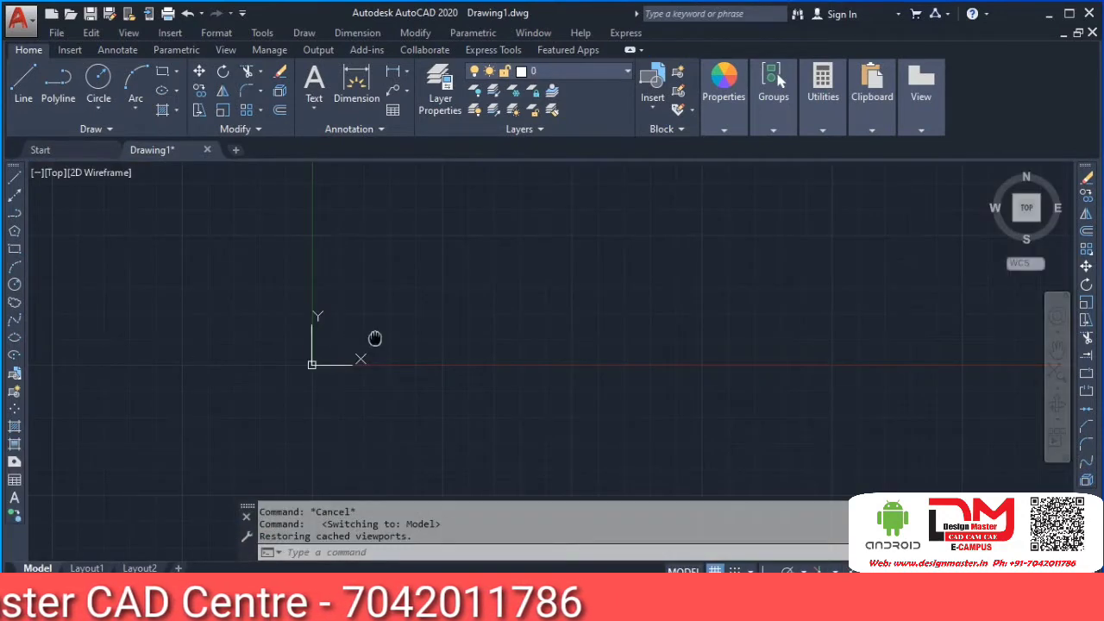
middle_click_drag(374, 338, 318, 303)
left_click(199, 262)
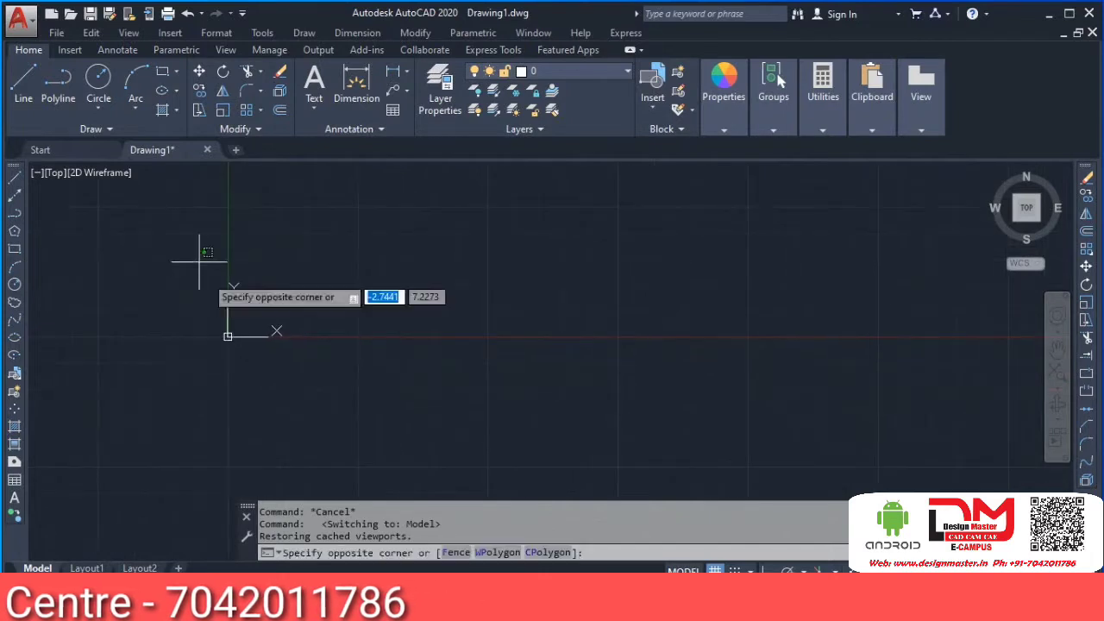
left_click(329, 387)
key("Escape")
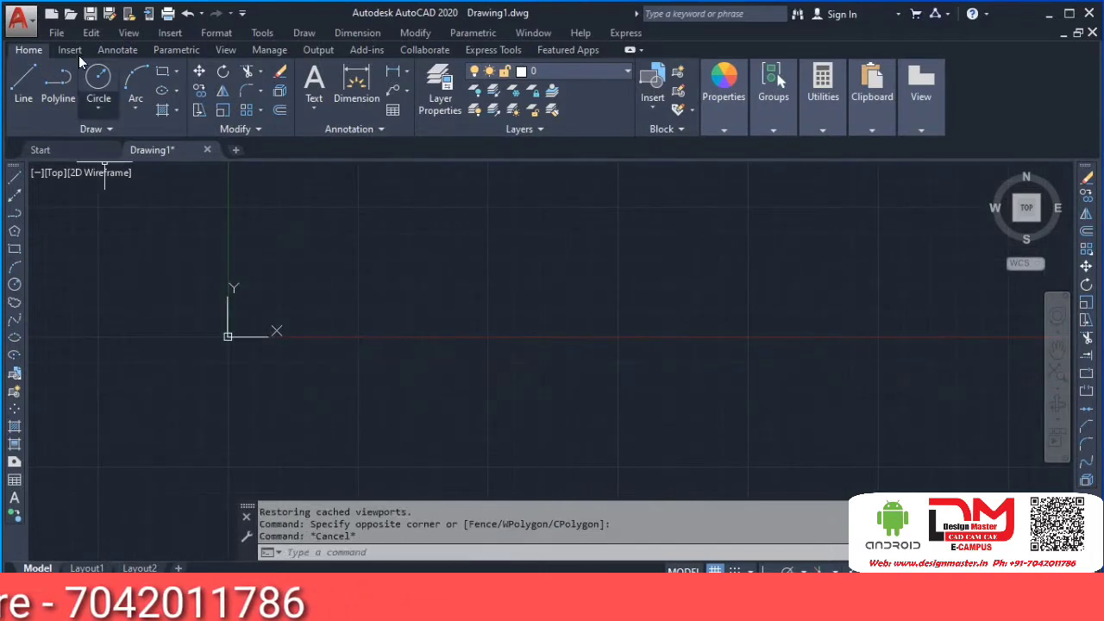
Step: Turn off the UCS icon's display at the origin so it stays in the corner of the drawing area
left_click(128, 35)
mouse_move(245, 440)
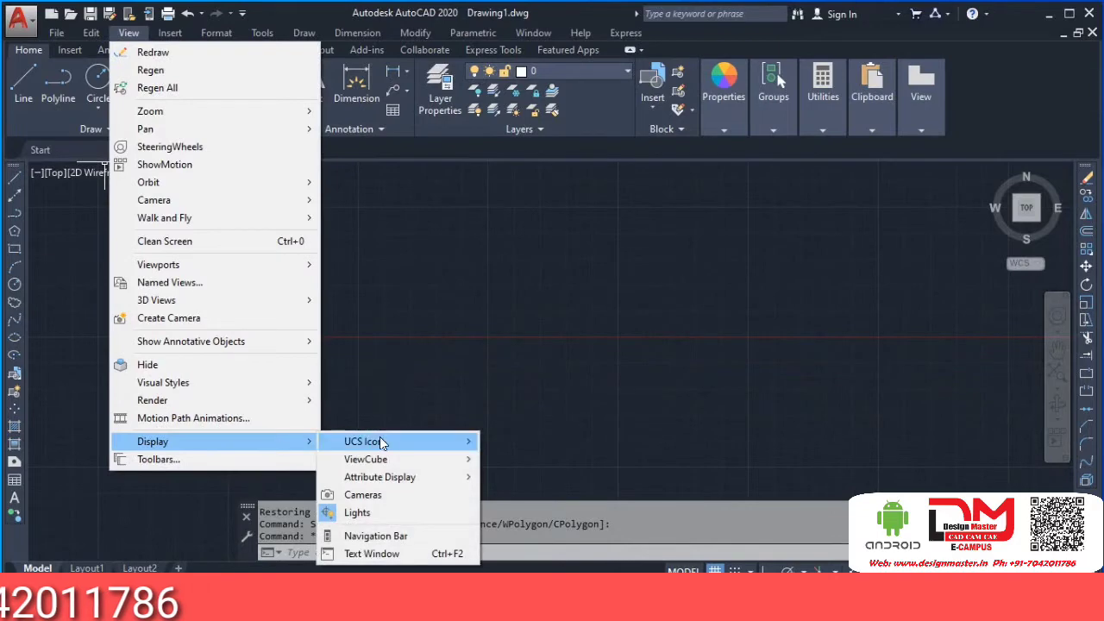
mouse_move(380, 441)
left_click(510, 454)
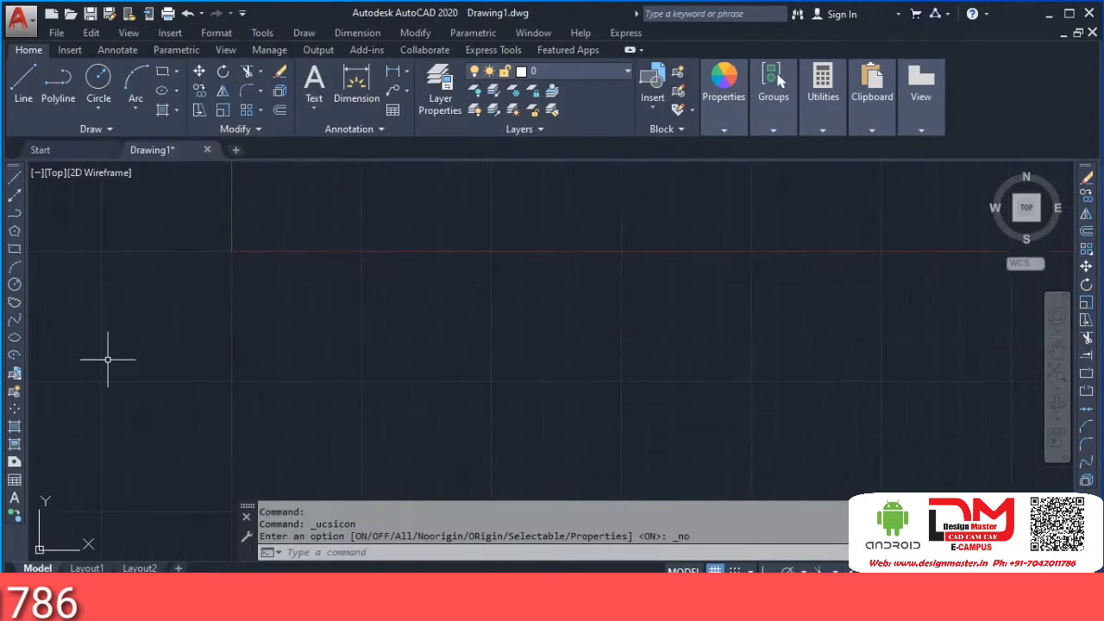
middle_click_drag(290, 360, 247, 459)
scroll(208, 365, "down", 5)
middle_click_drag(321, 327, 287, 403)
middle_click_drag(203, 454, 233, 390)
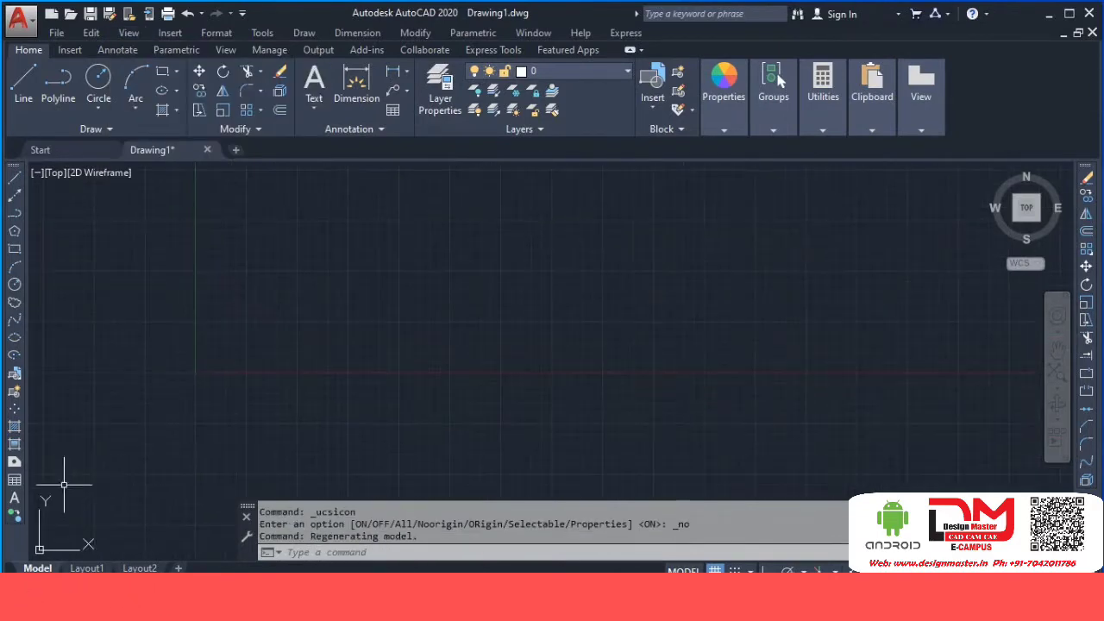
Step: Undock the Draw and Modify toolbars from the sides of the drawing area and close them both
mouse_move(345, 392)
middle_mouse_down()
mouse_move(389, 391)
mouse_move(418, 363)
middle_mouse_up()
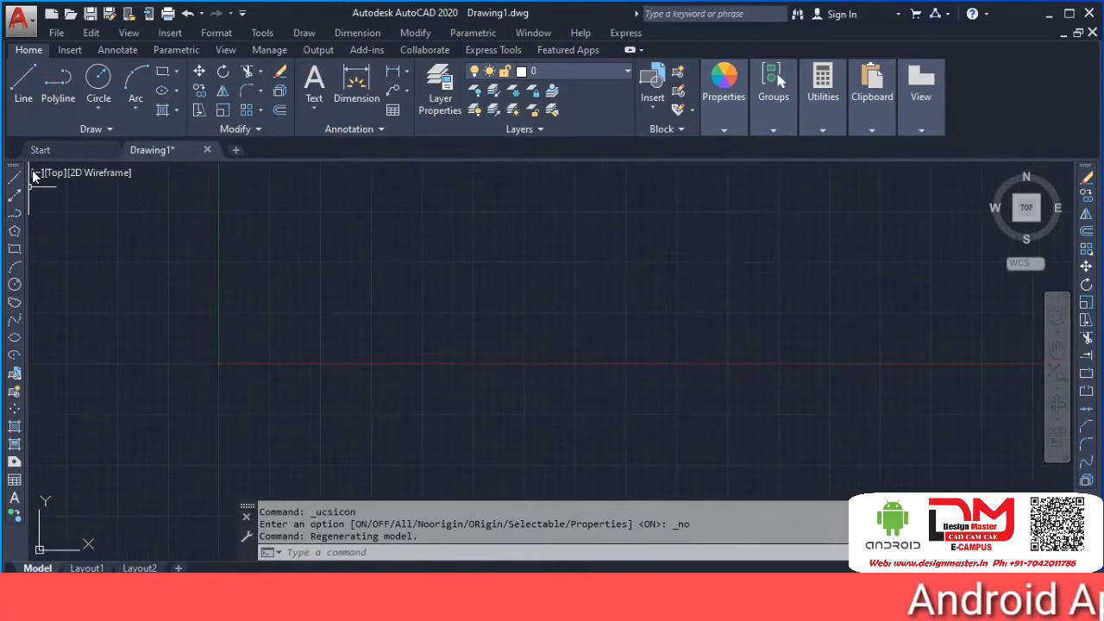
left_click_drag(308, 200, 310, 199)
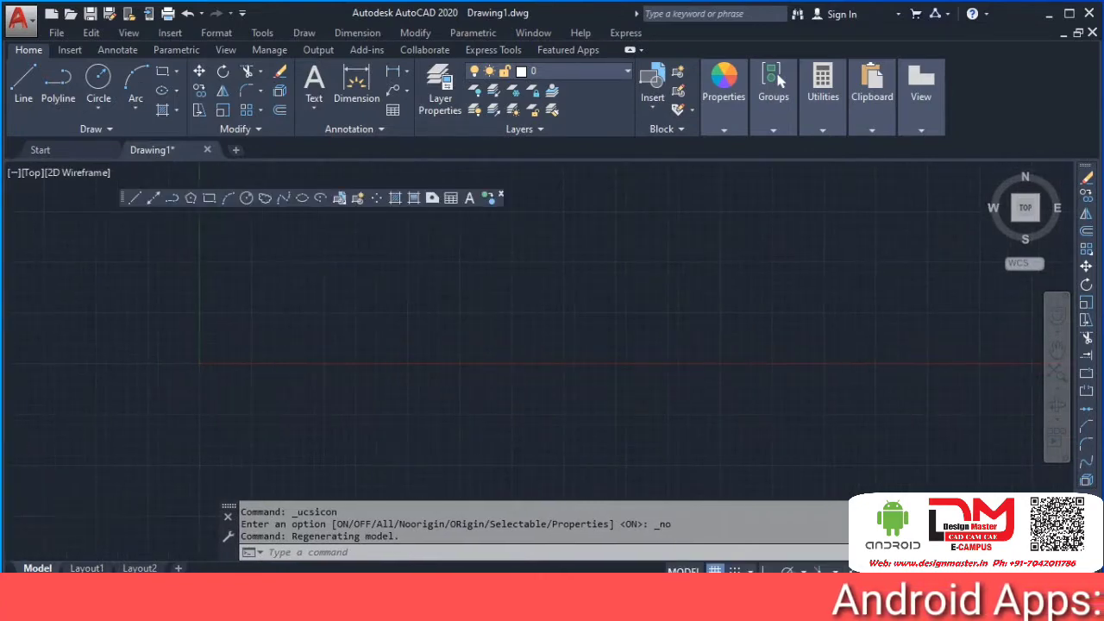
left_click(503, 199)
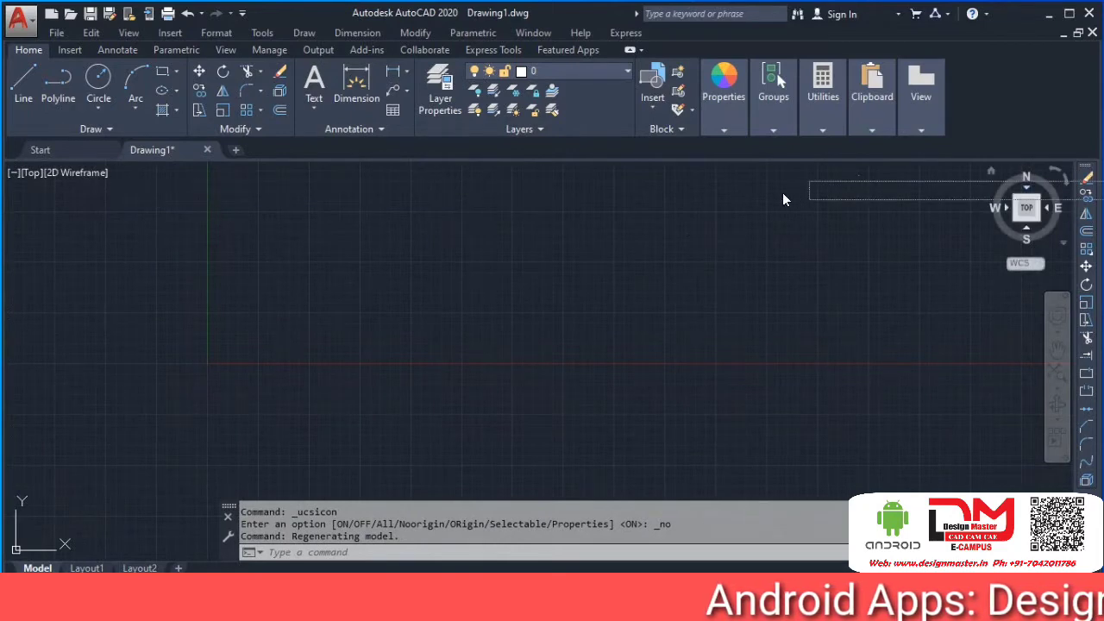
left_click_drag(783, 198, 759, 197)
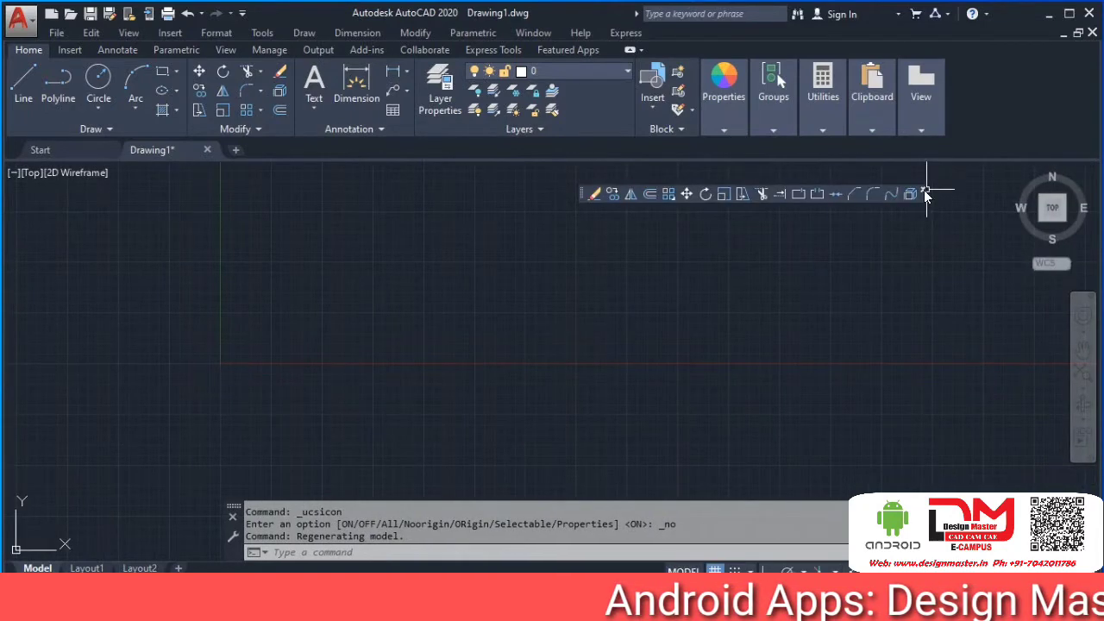
left_click(924, 191)
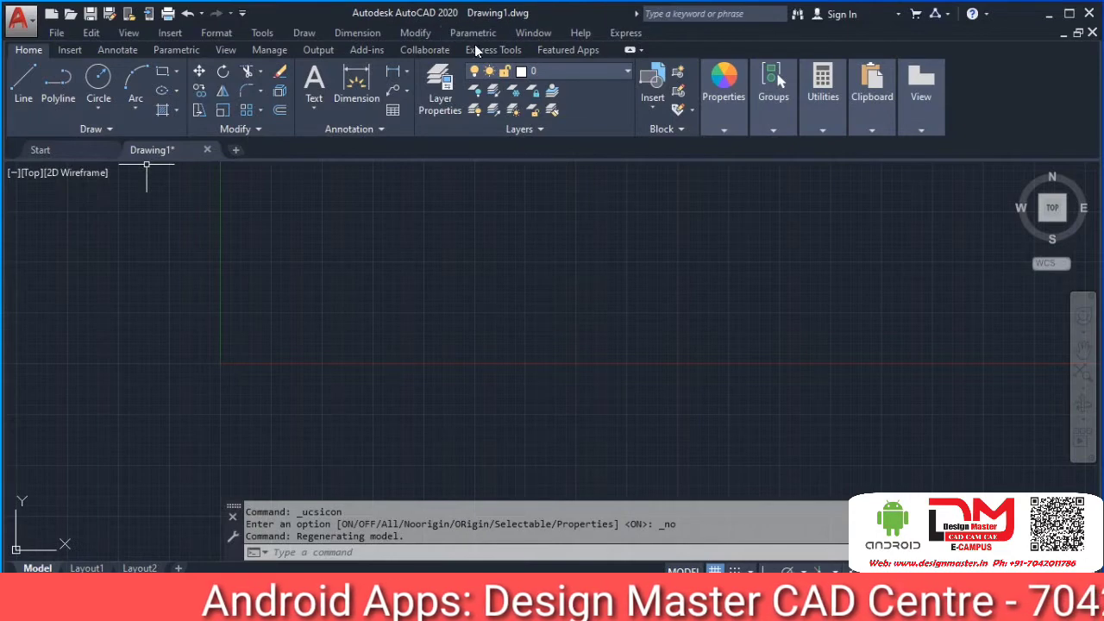
Step: Hide the menu bar and show it again
left_click(242, 14)
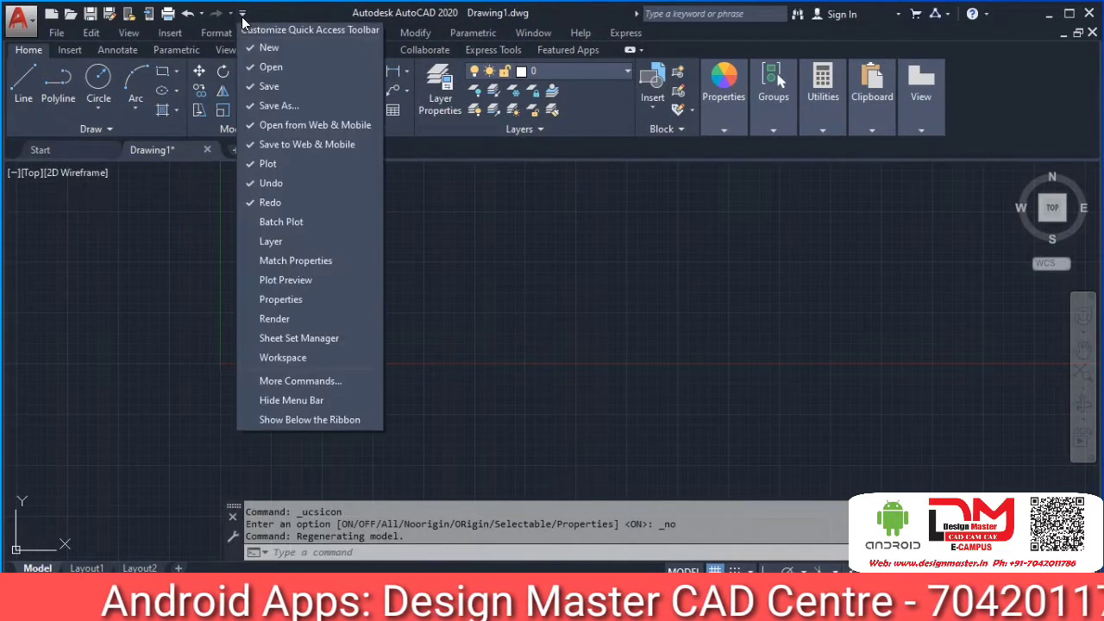
left_click(290, 401)
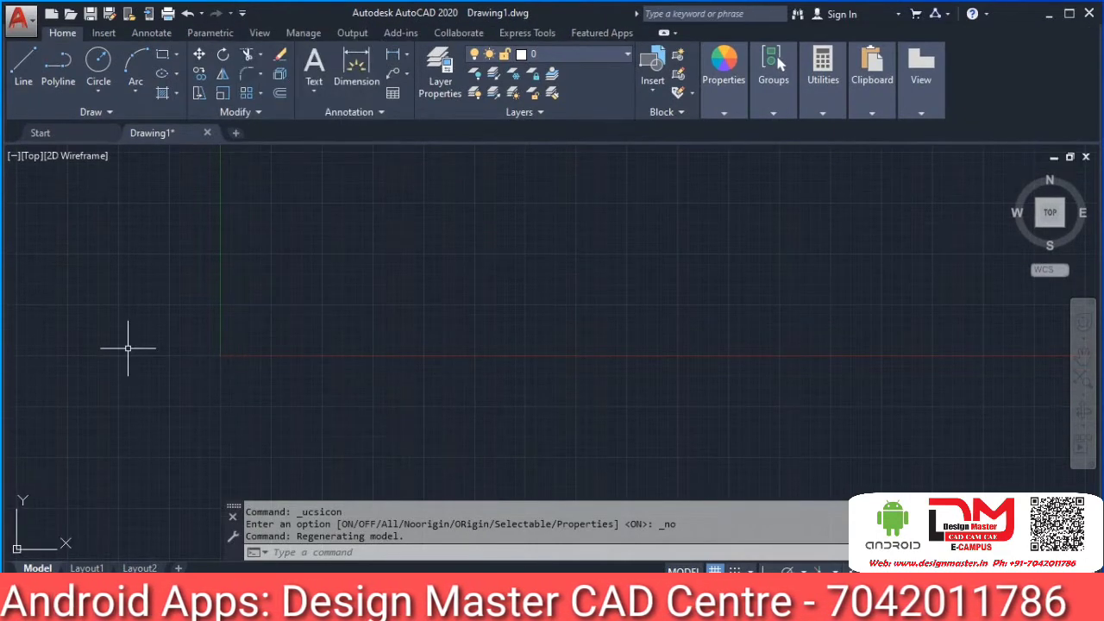
left_click(244, 13)
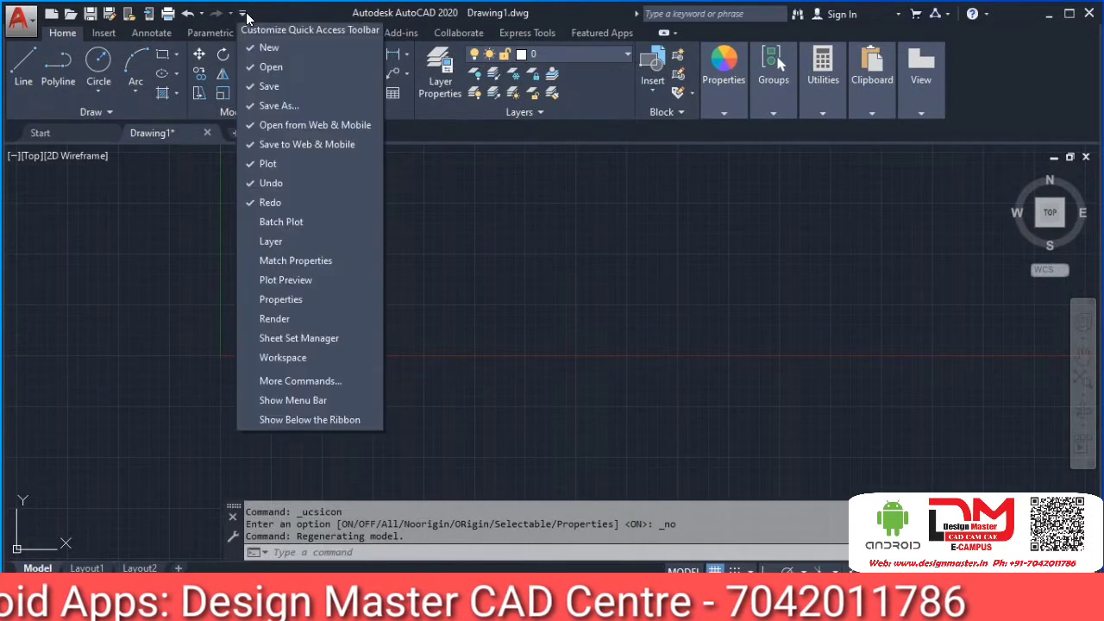
left_click(296, 400)
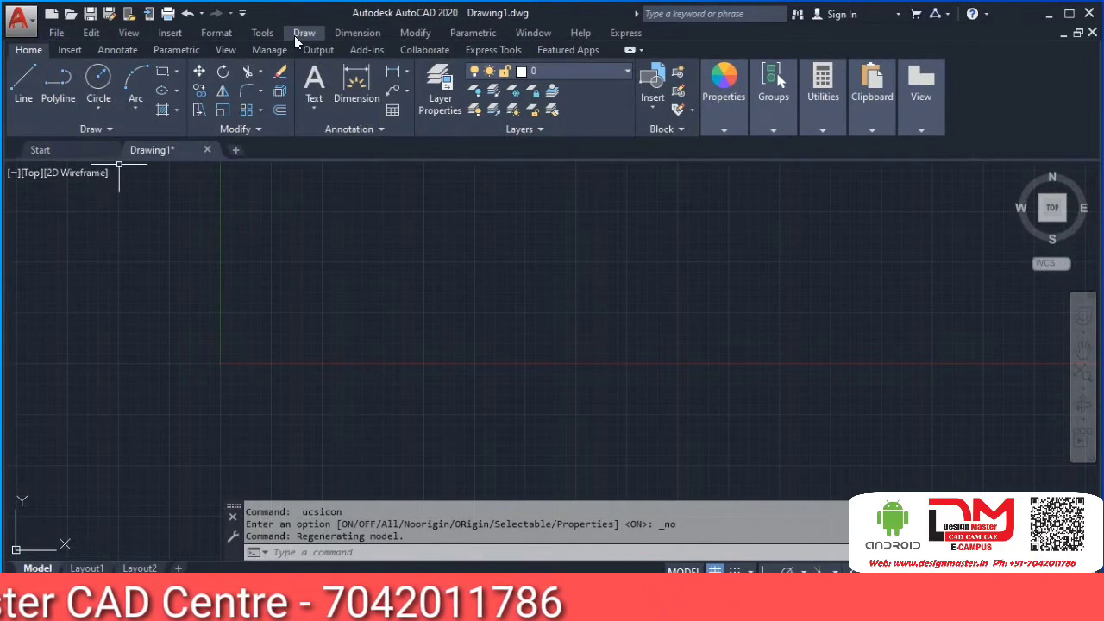
Step: Display the AutoCAD Draw toolbar and dock it vertically along the left edge of the drawing area
left_click(262, 32)
mouse_move(281, 49)
mouse_move(518, 46)
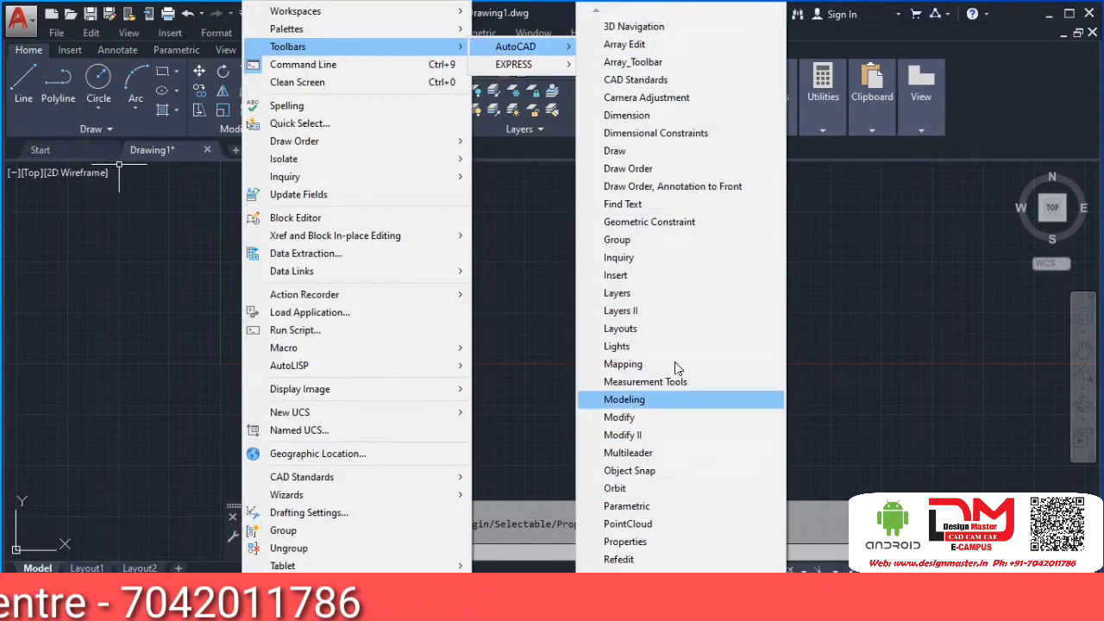
left_click(615, 151)
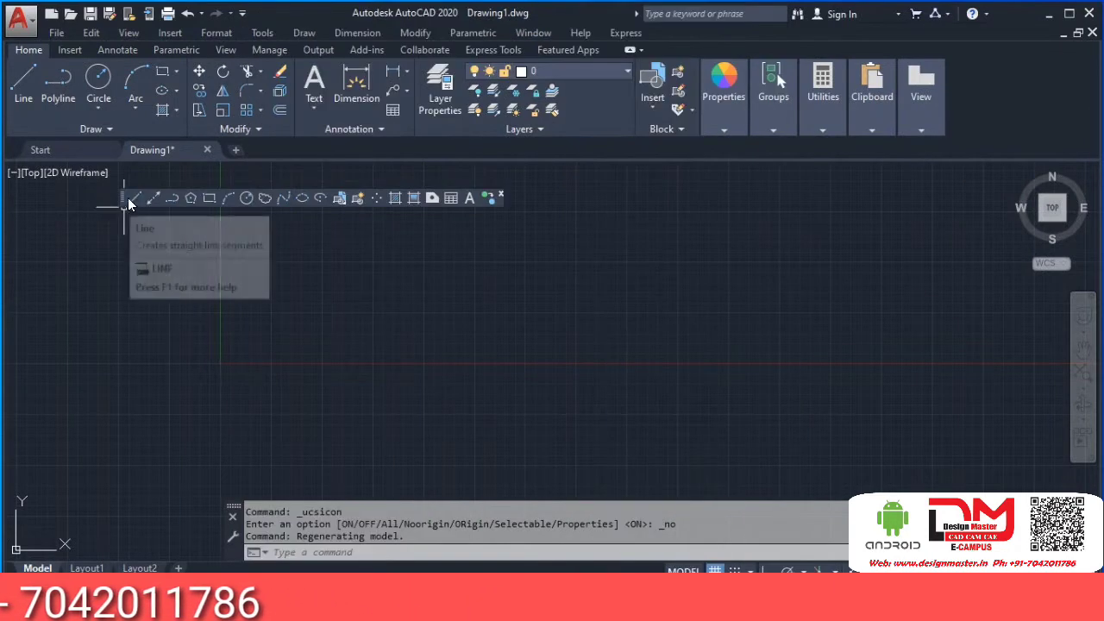
mouse_move(55, 274)
left_mouse_down()
mouse_move(16, 307)
mouse_move(22, 321)
left_mouse_up()
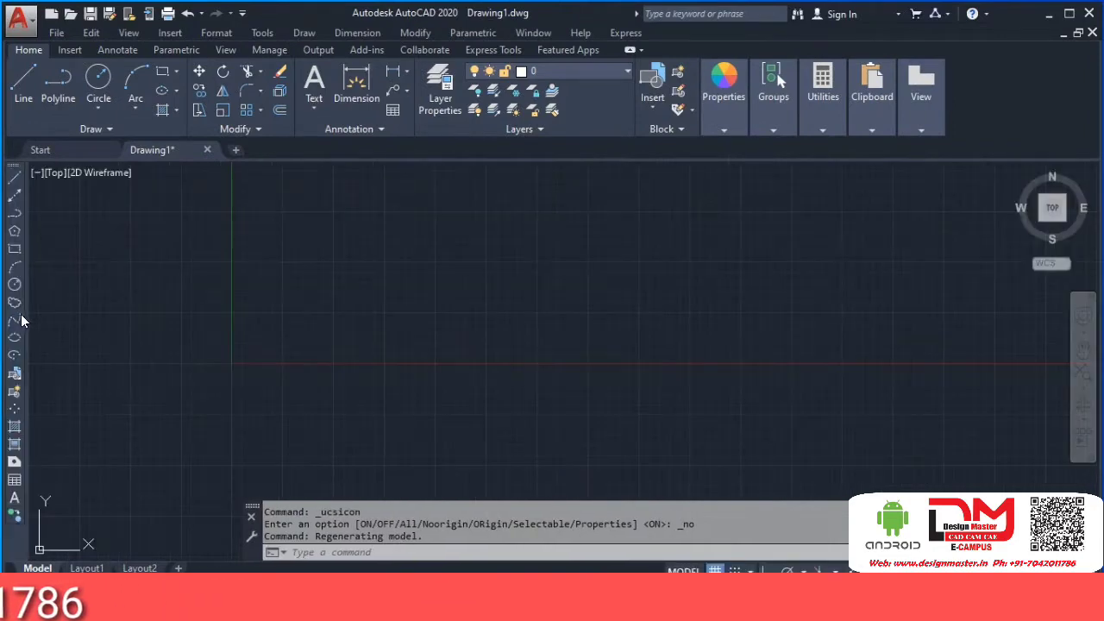
Step: Display the AutoCAD Modify toolbar and dock it vertically along the right edge of the drawing area
left_click(261, 33)
mouse_move(362, 47)
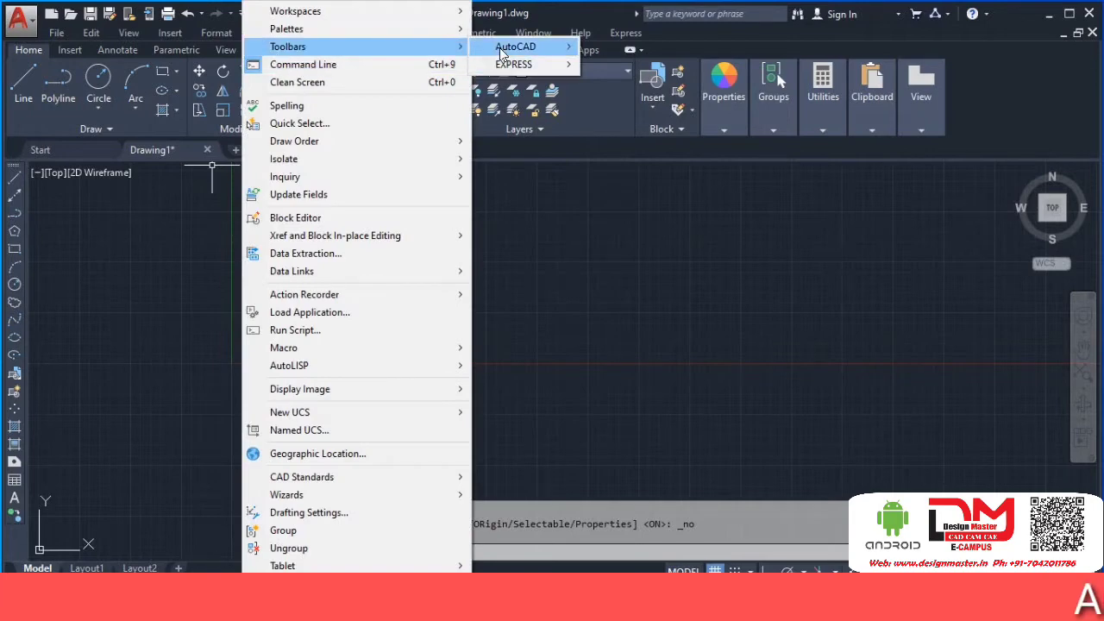
mouse_move(500, 48)
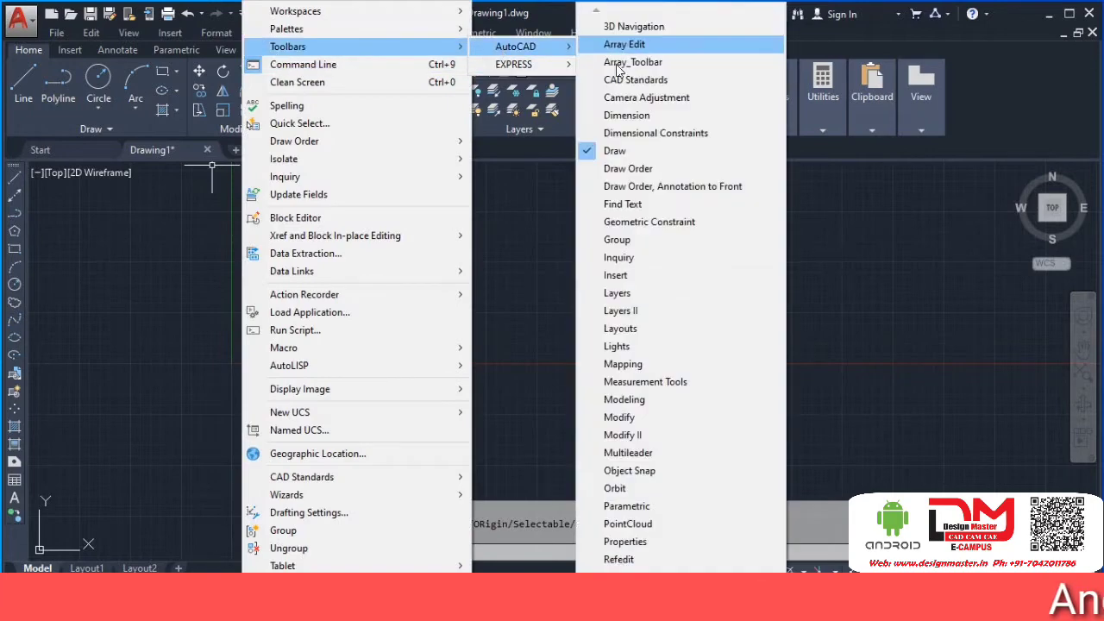
left_click(644, 419)
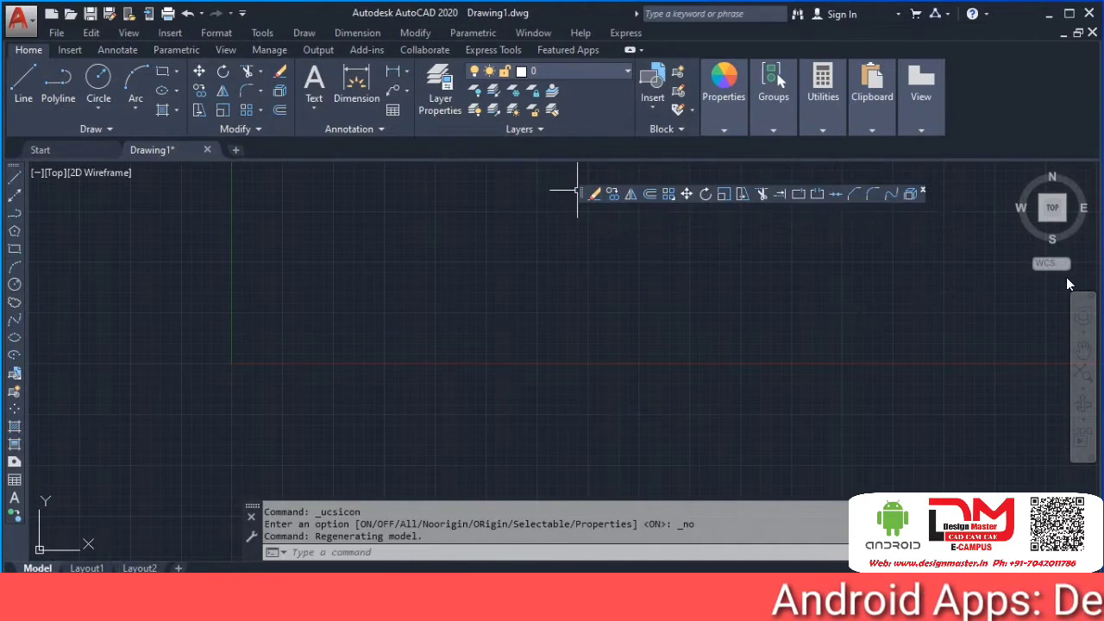
left_click_drag(1098, 289, 1070, 312)
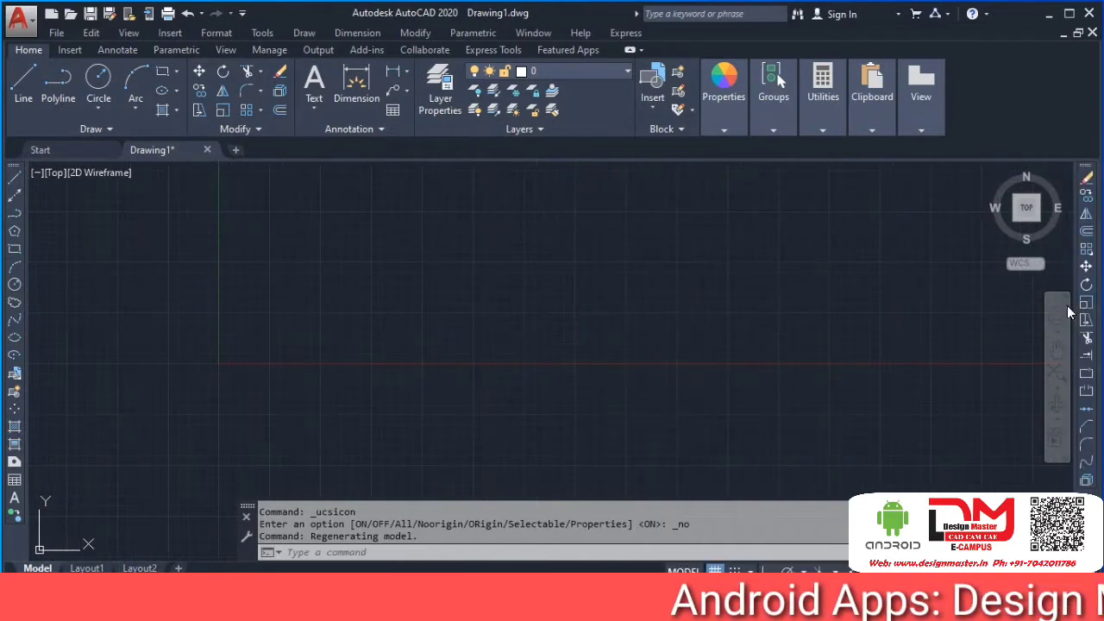
Step: Draw a freehand rectangle just below the X axis line, reaching across the Y axis position
mouse_move(319, 423)
middle_mouse_down()
mouse_move(442, 316)
mouse_move(423, 403)
mouse_move(476, 367)
middle_mouse_up()
mouse_move(428, 420)
middle_mouse_down()
mouse_move(458, 378)
mouse_move(462, 336)
middle_mouse_up()
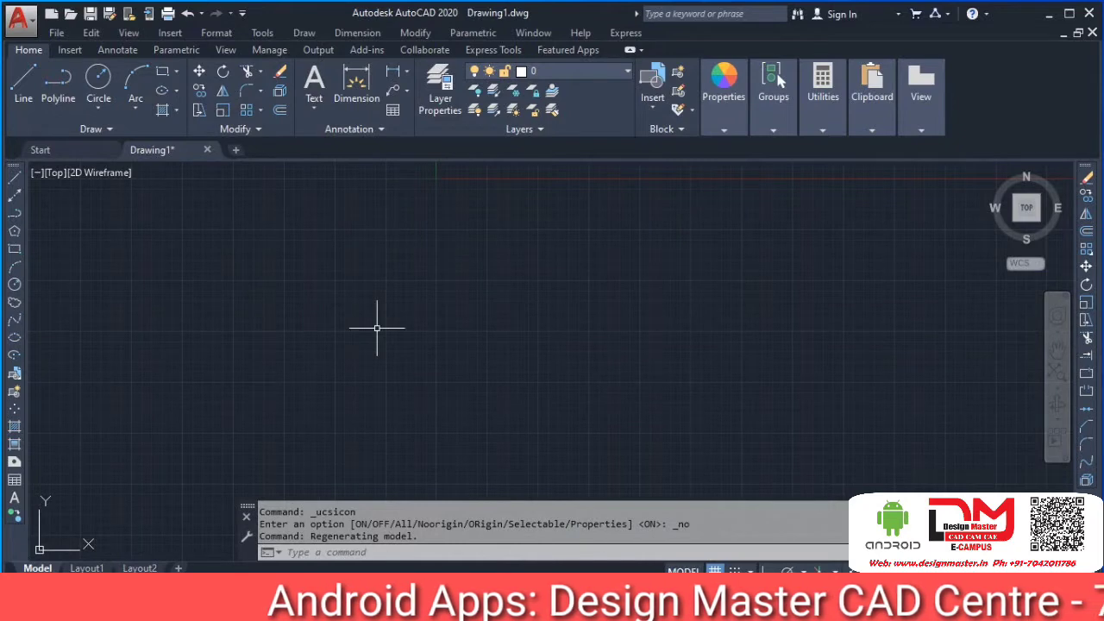
mouse_move(265, 301)
middle_mouse_down()
mouse_move(397, 268)
mouse_move(363, 316)
mouse_move(342, 306)
mouse_move(371, 320)
mouse_move(361, 313)
middle_mouse_up()
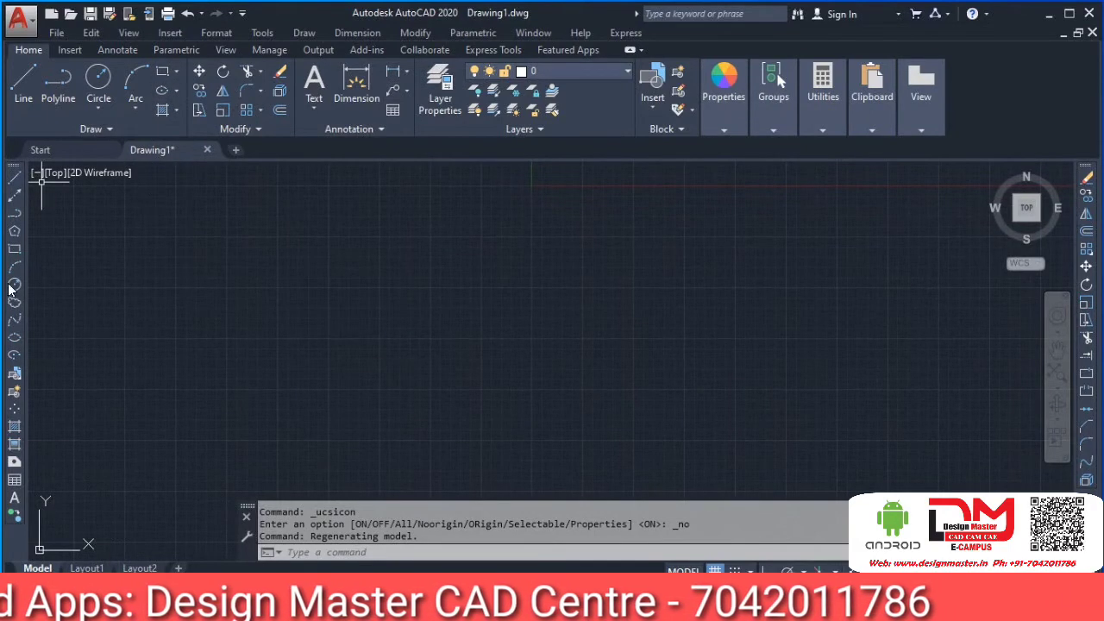
left_click(271, 221)
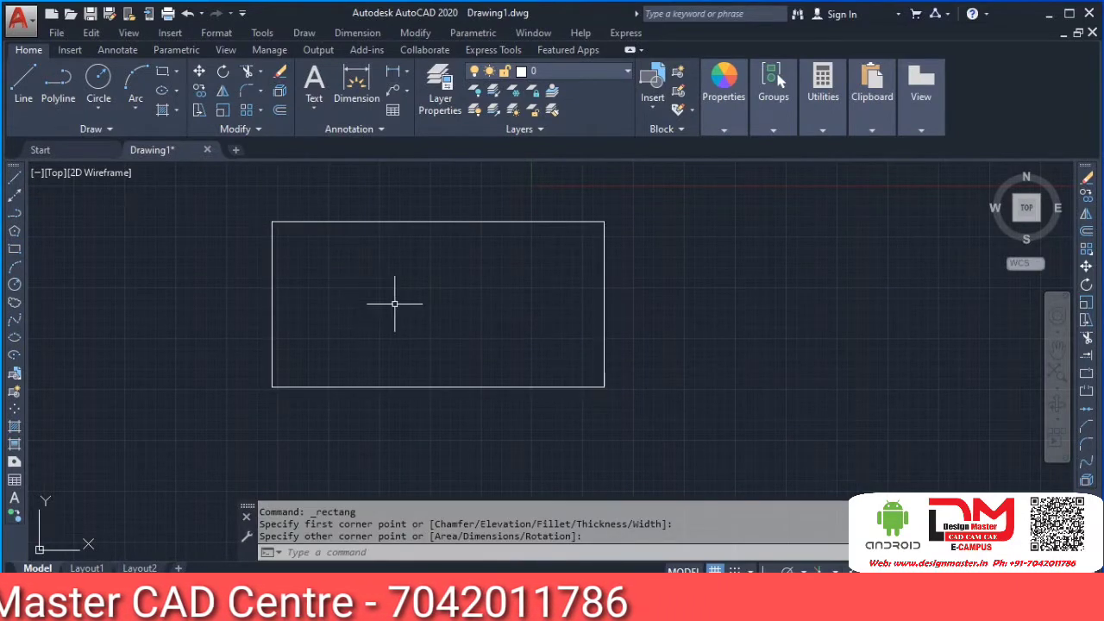
Step: Examine the rectangle at different magnifications by zooming in and out around it
scroll(401, 299, "up", 2)
scroll(402, 300, "down", 8)
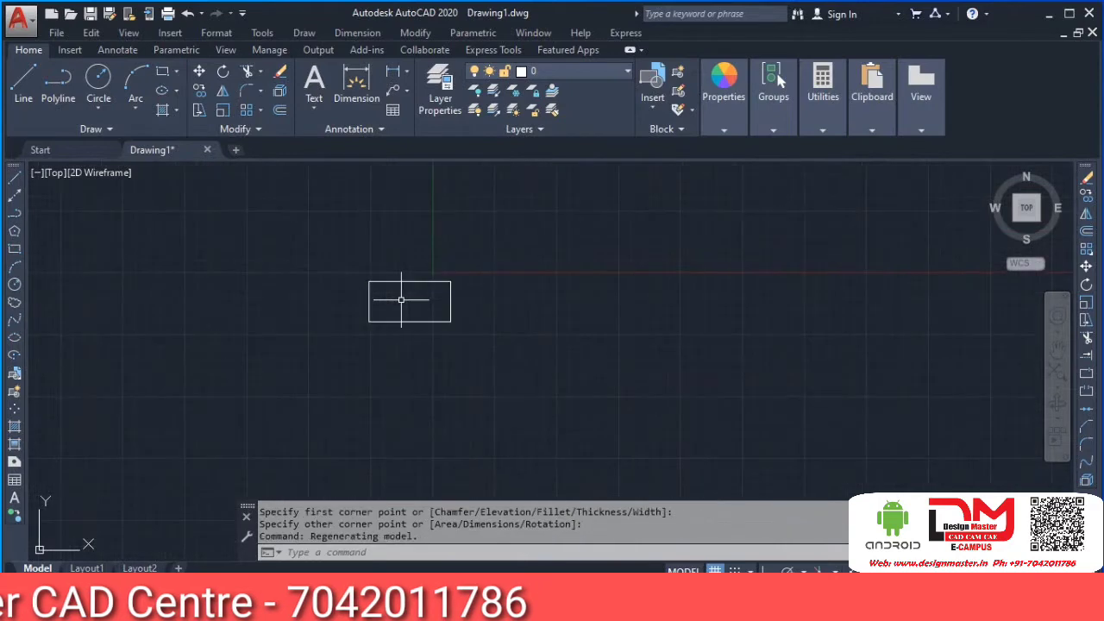
scroll(402, 300, "up", 8)
scroll(401, 299, "down", 4)
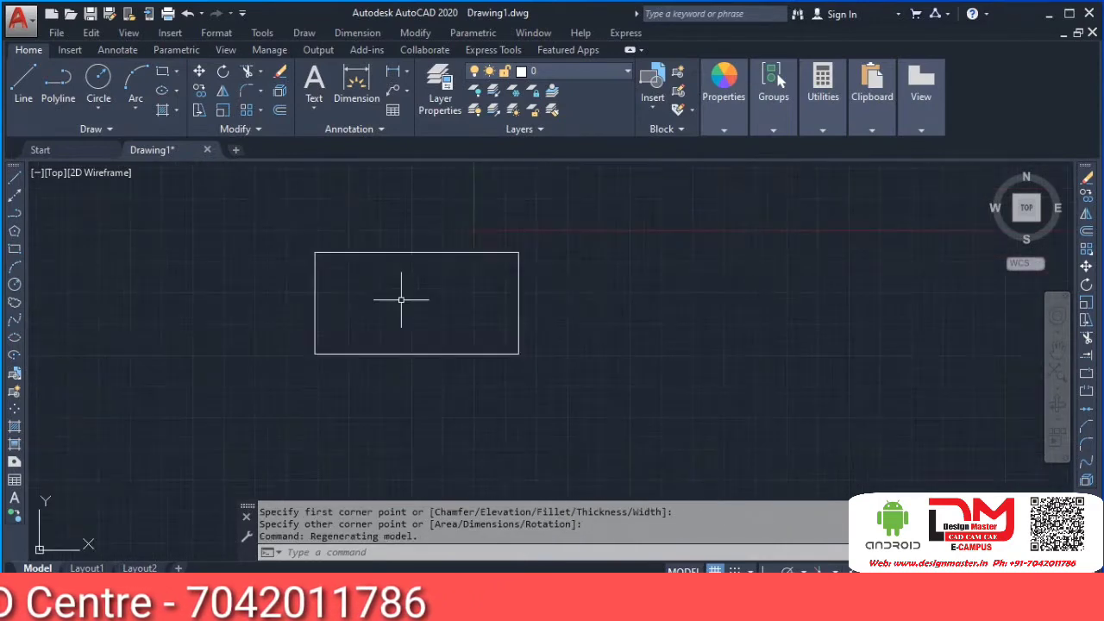
scroll(401, 299, "up", 2)
scroll(409, 319, "down", 2)
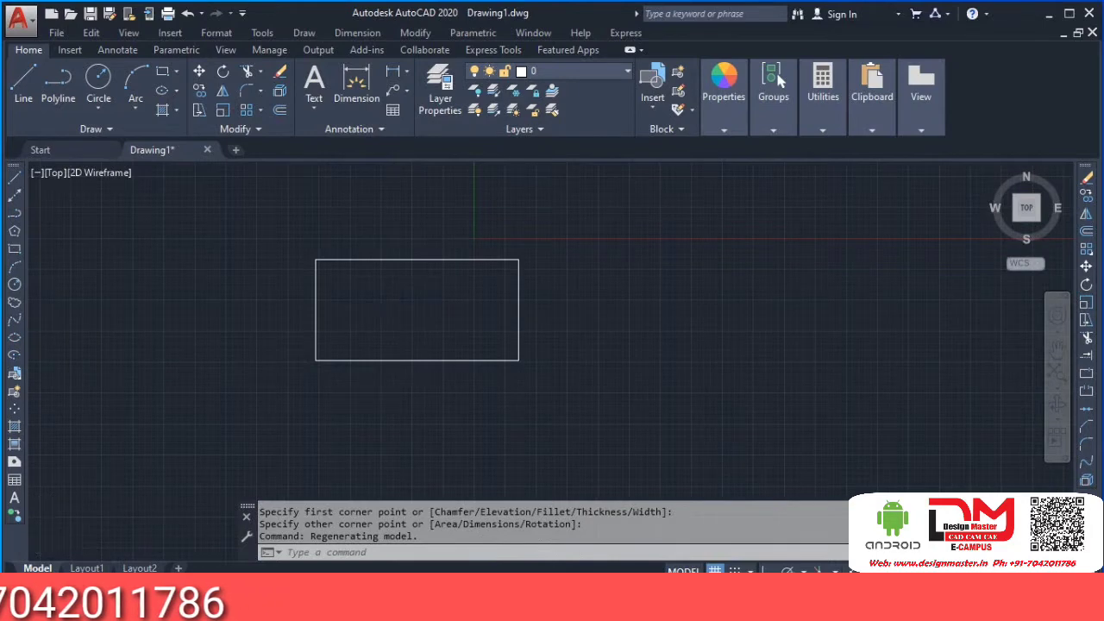
scroll(409, 308, "down", 2)
scroll(409, 308, "up", 6)
scroll(414, 308, "down", 4)
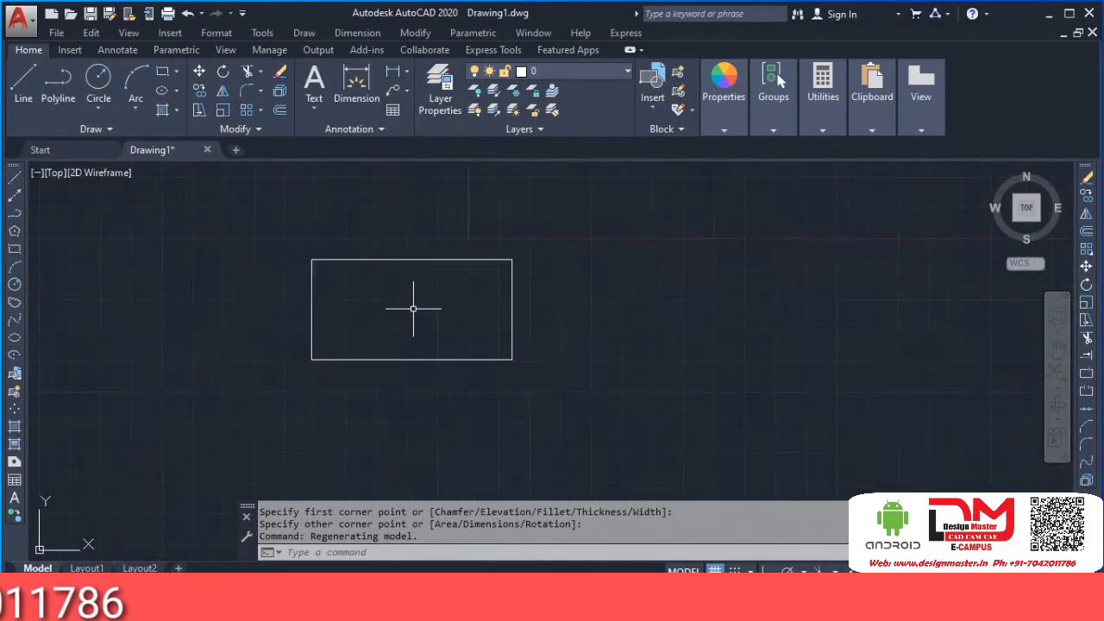
scroll(414, 308, "down", 4)
scroll(409, 308, "up", 6)
scroll(411, 310, "down", 5)
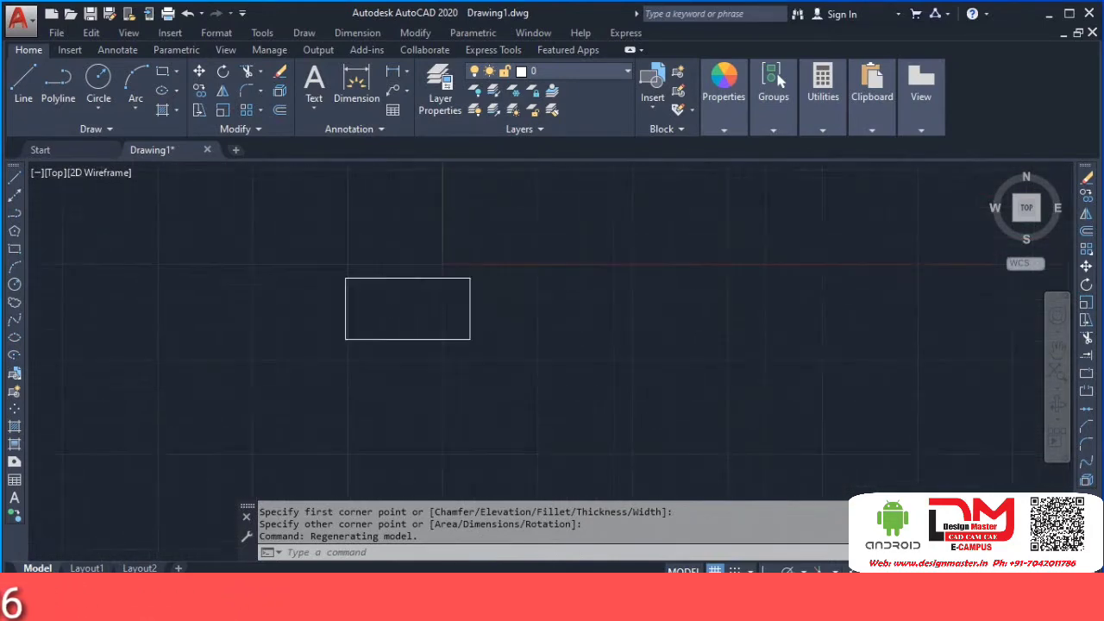
scroll(411, 303, "up", 6)
scroll(413, 308, "down", 4)
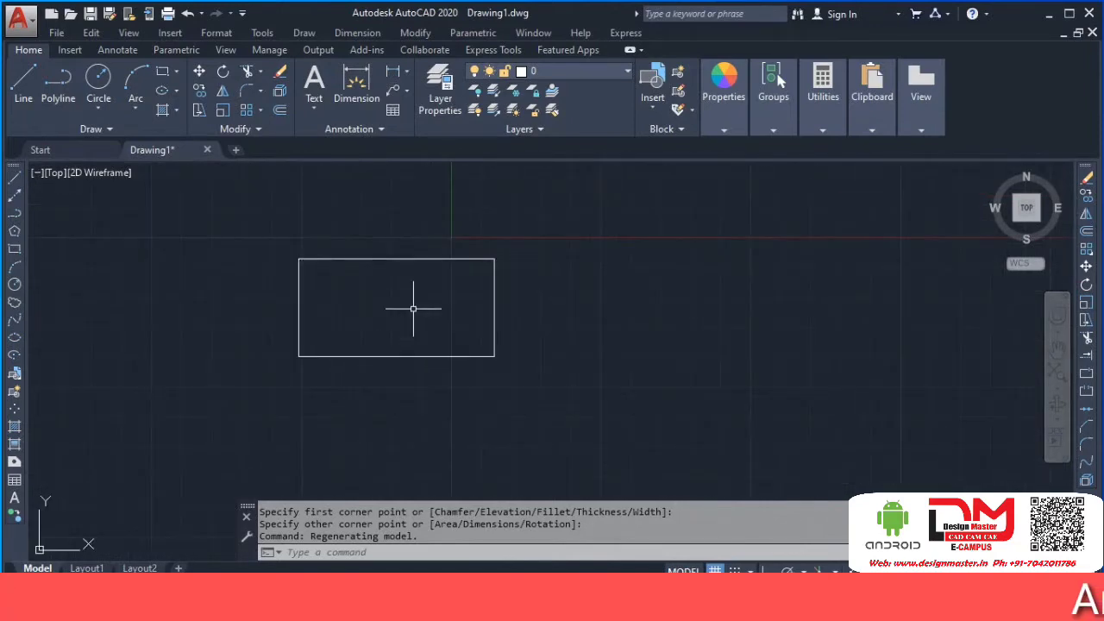
Step: Pan the view around the rectangle, using the PAN command as well, and exit the command
mouse_move(375, 305)
middle_mouse_down()
mouse_move(668, 303)
mouse_move(469, 322)
mouse_move(613, 325)
mouse_move(403, 335)
mouse_move(624, 337)
mouse_move(437, 345)
mouse_move(437, 249)
mouse_move(445, 331)
middle_mouse_up()
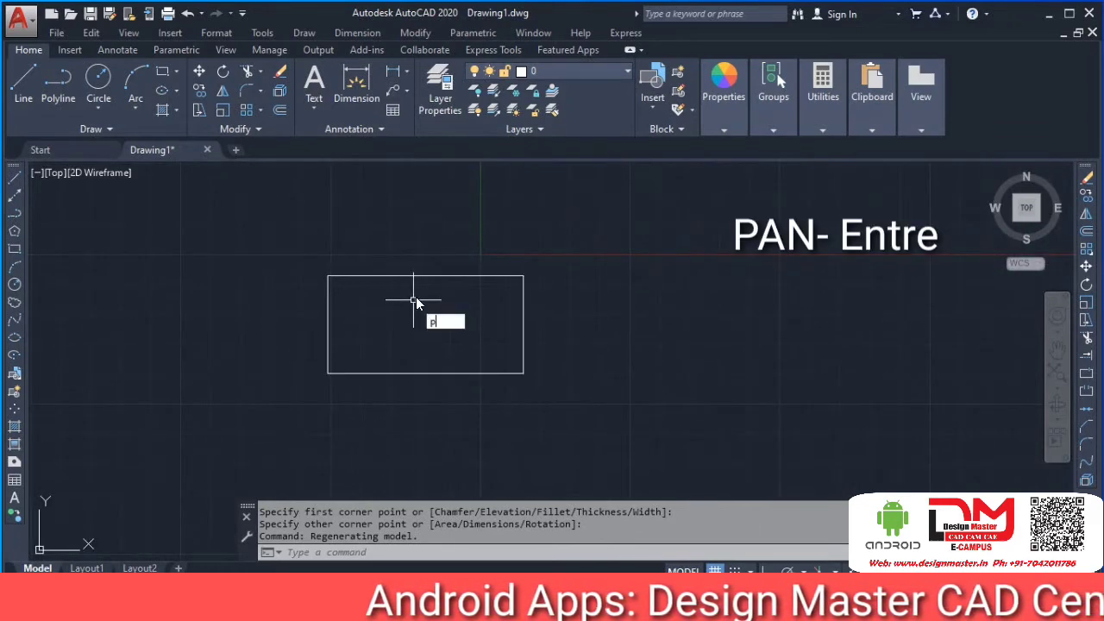
type("an")
key("Return")
left_click_drag(400, 318, 546, 338)
left_click_drag(699, 345, 451, 387)
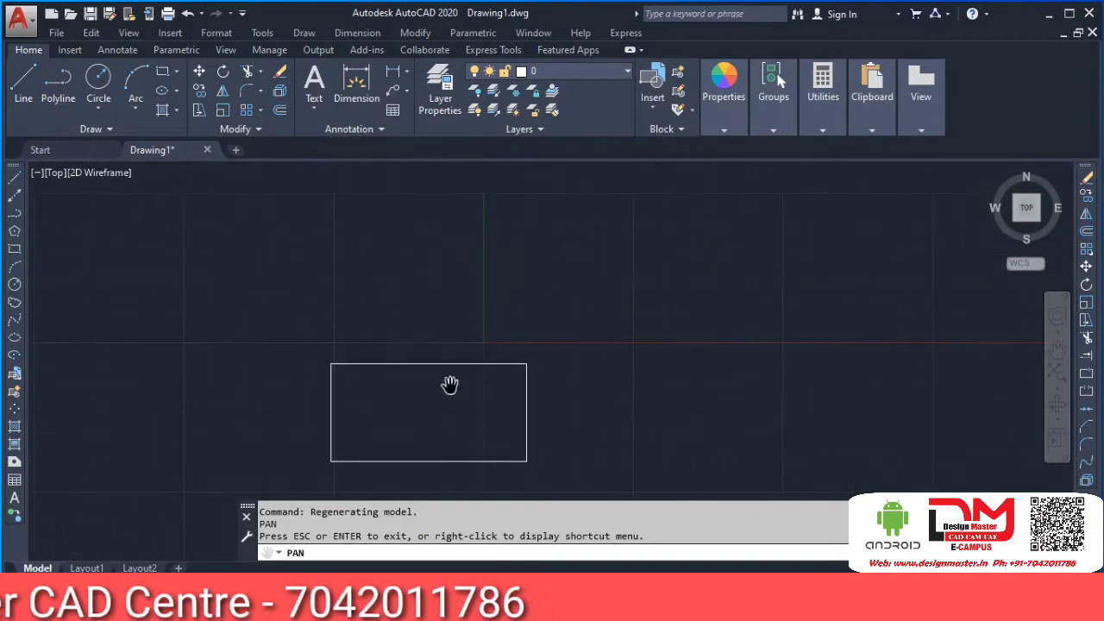
key("Escape")
Step: Draw a second, wider rectangle just to the right of the first one, below the X axis line
mouse_move(440, 382)
middle_mouse_down()
mouse_move(431, 389)
mouse_move(436, 234)
mouse_move(441, 286)
mouse_move(397, 236)
mouse_move(390, 362)
mouse_move(337, 284)
middle_mouse_up()
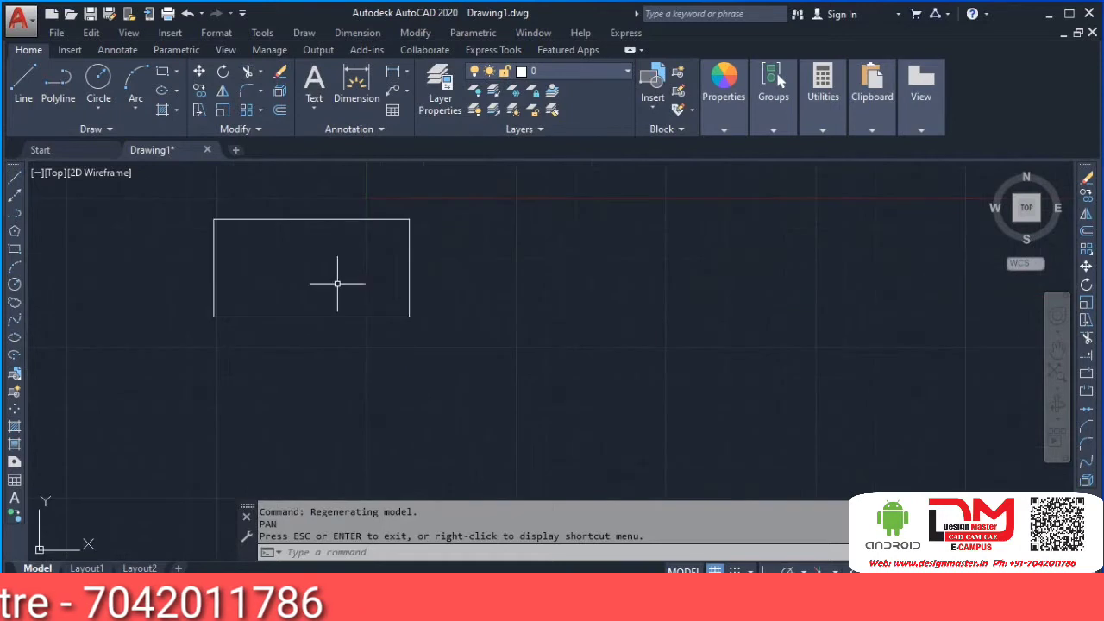
scroll(338, 284, "down", 2)
mouse_move(434, 301)
middle_mouse_down()
mouse_move(322, 340)
mouse_move(319, 293)
mouse_move(281, 326)
middle_mouse_up()
scroll(279, 305, "up", 2)
key("Return")
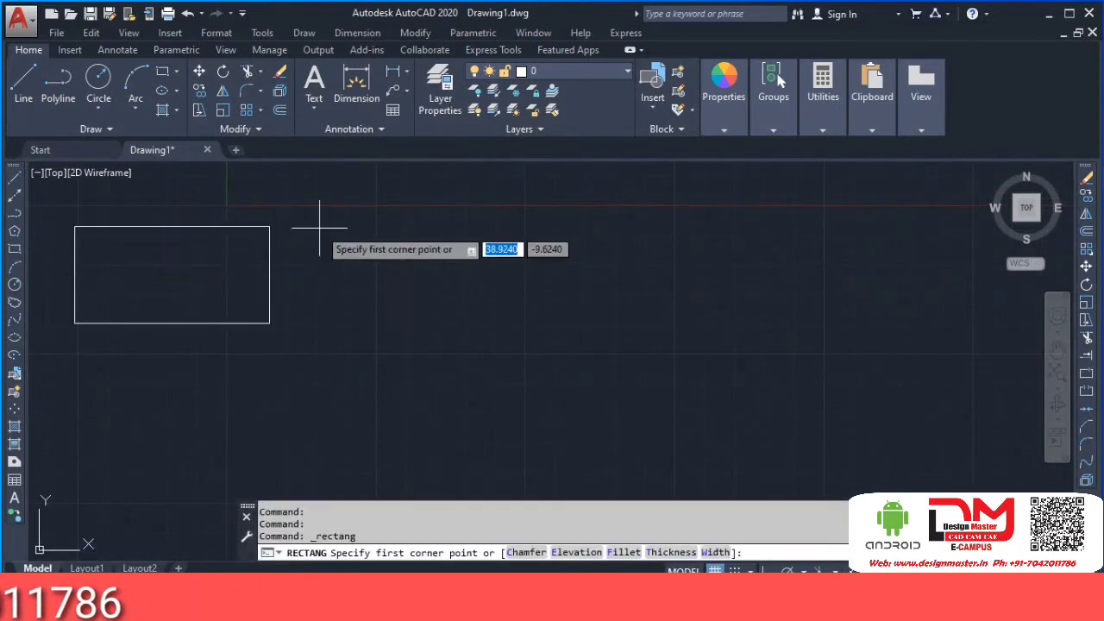
left_click(320, 230)
Step: Draw a third, long and narrow rectangle to the right of the second one, just below the X axis line
scroll(540, 370, "down", 3)
middle_click_drag(540, 370, 388, 306)
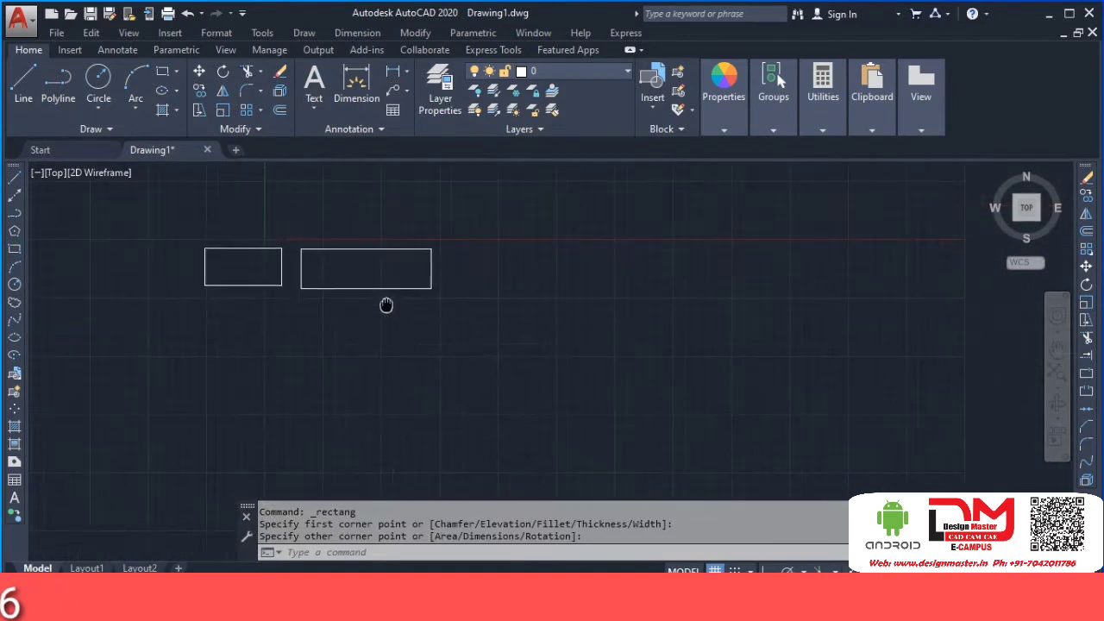
scroll(251, 247, "down", 1)
scroll(251, 247, "up", 1)
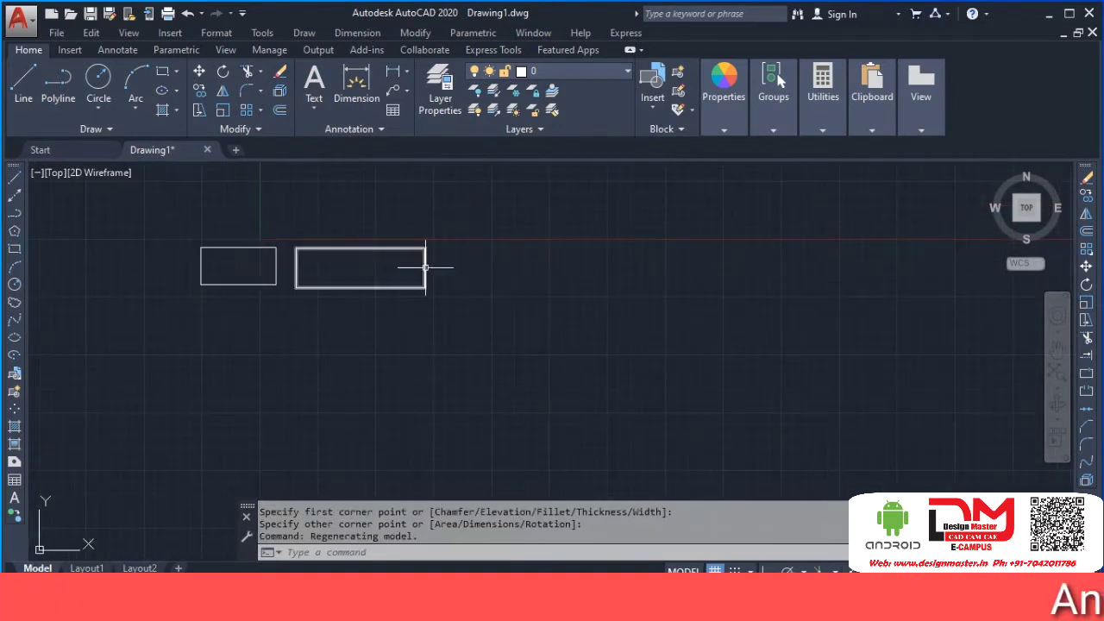
middle_click_drag(461, 264, 360, 284)
key("Return")
left_click(331, 261)
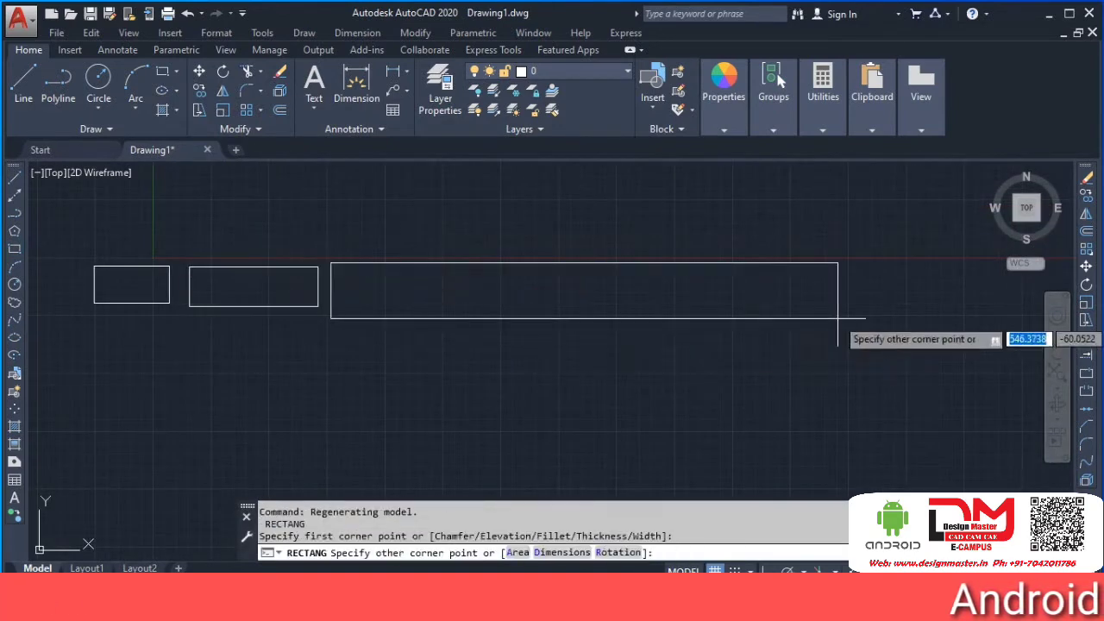
left_click(794, 292)
Step: Draw a fourth, taller rectangle across the X axis line, just to the right of the long narrow rectangle
middle_click_drag(610, 343, 540, 353)
middle_click_drag(257, 328, 307, 328)
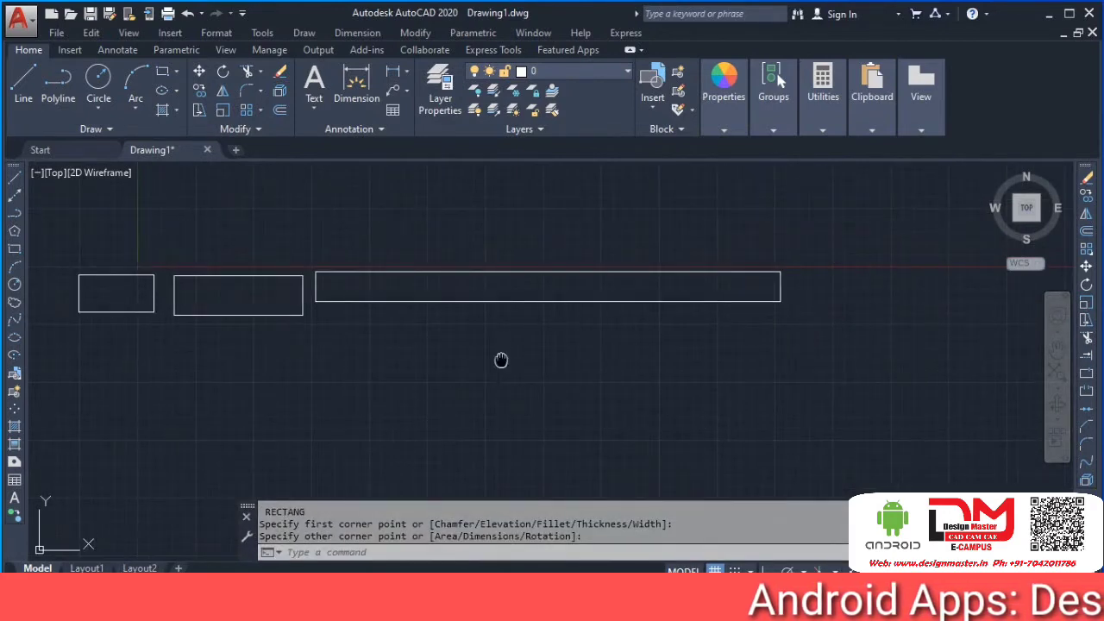
mouse_move(501, 360)
middle_mouse_down()
mouse_move(460, 355)
mouse_move(547, 316)
mouse_move(678, 322)
mouse_move(581, 371)
mouse_move(488, 348)
mouse_move(503, 359)
mouse_move(451, 377)
mouse_move(468, 360)
mouse_move(467, 389)
middle_mouse_up()
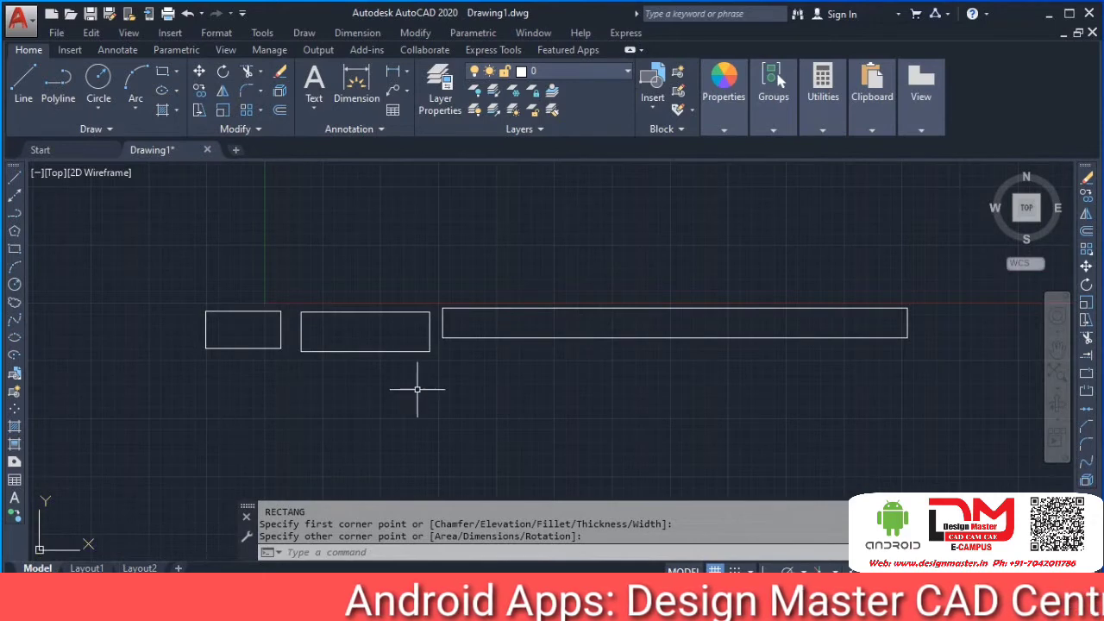
scroll(419, 385, "down", 4)
middle_click_drag(527, 391, 328, 352)
key("Return")
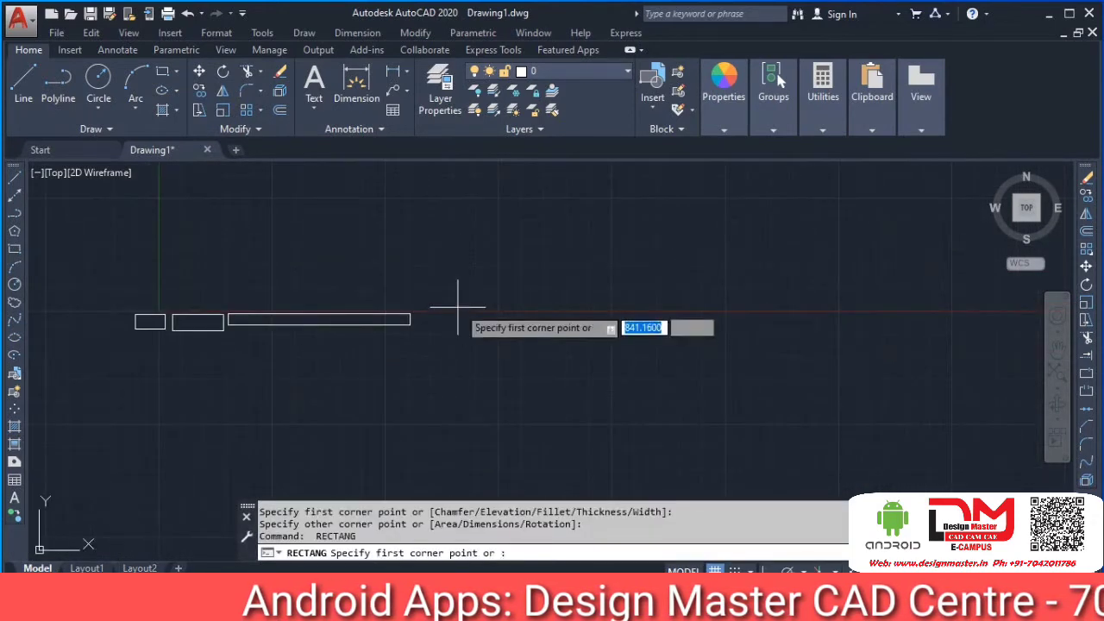
left_click(440, 299)
left_click(709, 354)
Step: Draw a fifth and a sixth rectangle across the X axis line, continuing the row to the right
middle_click_drag(730, 377, 492, 377)
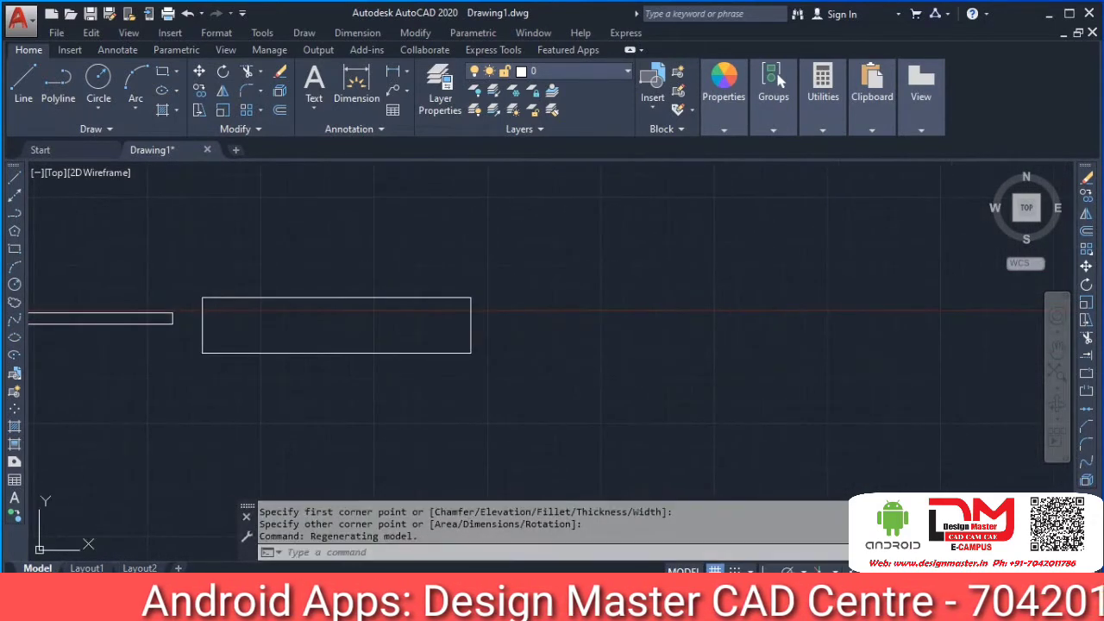
key("Return")
left_click(500, 287)
left_click(714, 351)
mouse_move(903, 340)
middle_mouse_down()
mouse_move(660, 337)
mouse_move(555, 370)
mouse_move(774, 365)
mouse_move(539, 324)
middle_mouse_up()
key("Return")
left_click(538, 288)
left_click(740, 346)
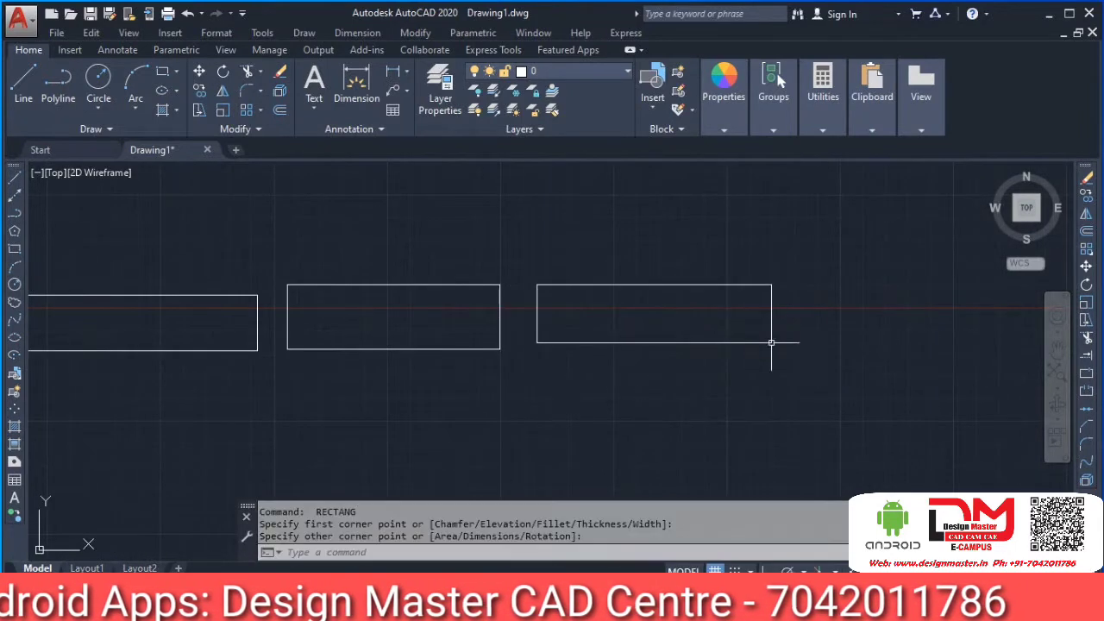
Step: Extend the row to the right with two larger rectangles across the X axis, about 1750 by 296 and about 2280 by 285 units
scroll(683, 357, "down", 4)
left_click(544, 328)
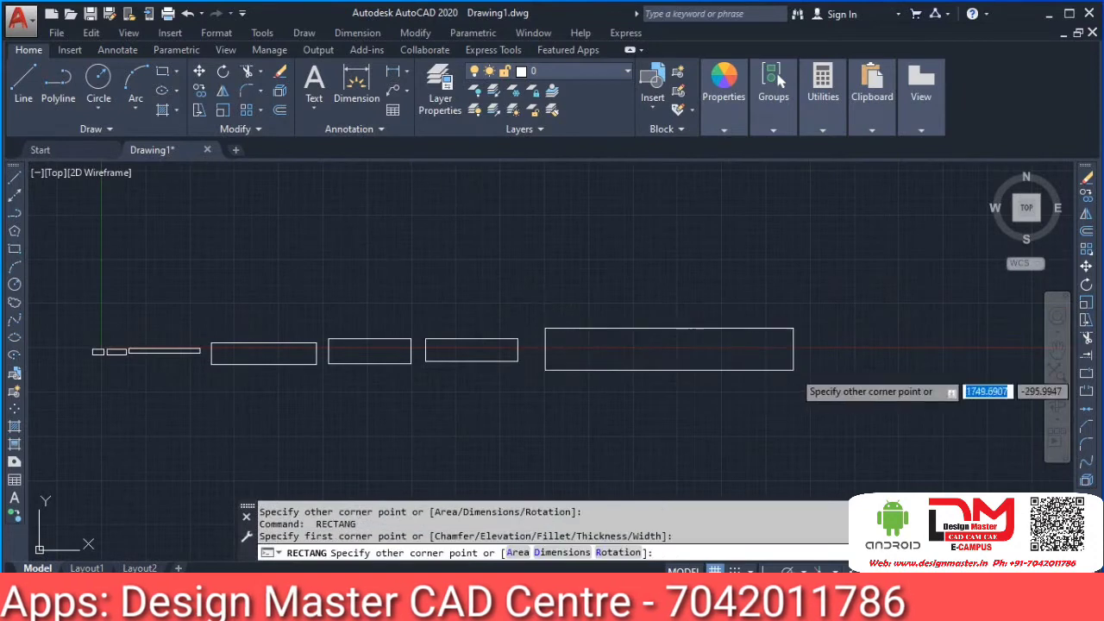
left_click(794, 370)
middle_click_drag(877, 367, 609, 376)
key("space")
left_click(543, 334)
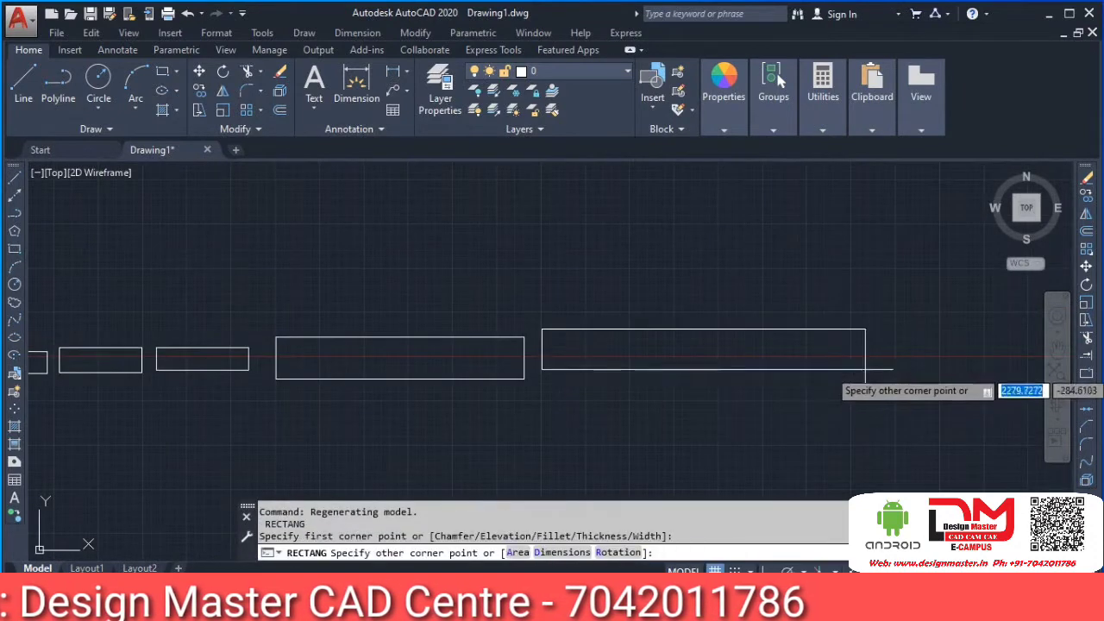
left_click(863, 370)
Step: Draw a ninth and a tenth rectangle across the X axis at the right end of the row
middle_click_drag(912, 367, 548, 358)
key("space")
left_click(565, 315)
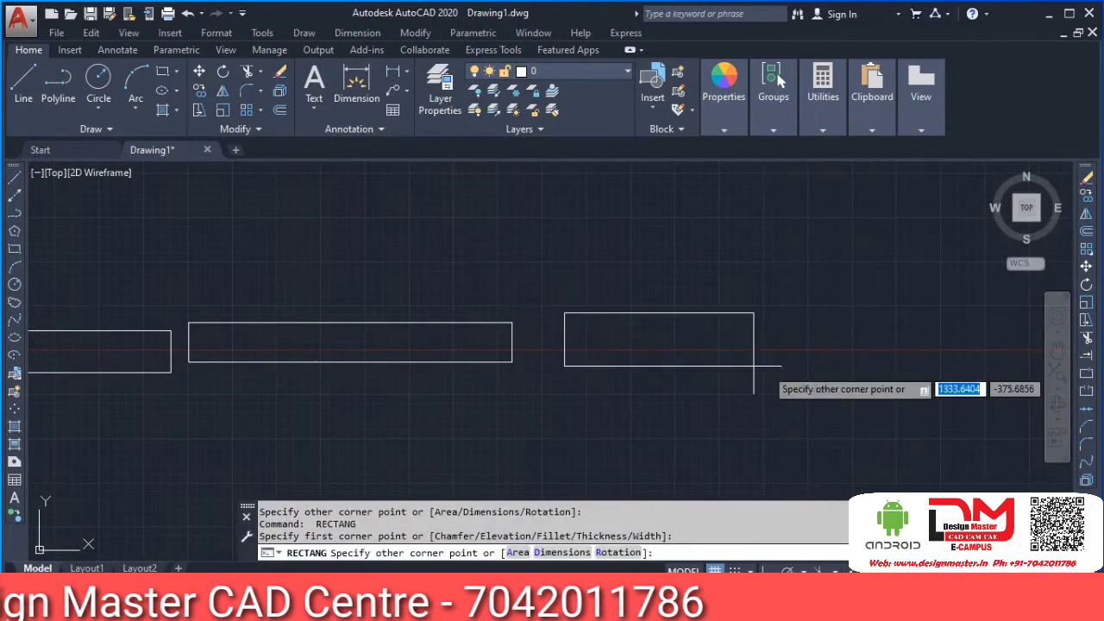
left_click(834, 371)
middle_click_drag(912, 365, 624, 357)
key("space")
left_click(565, 308)
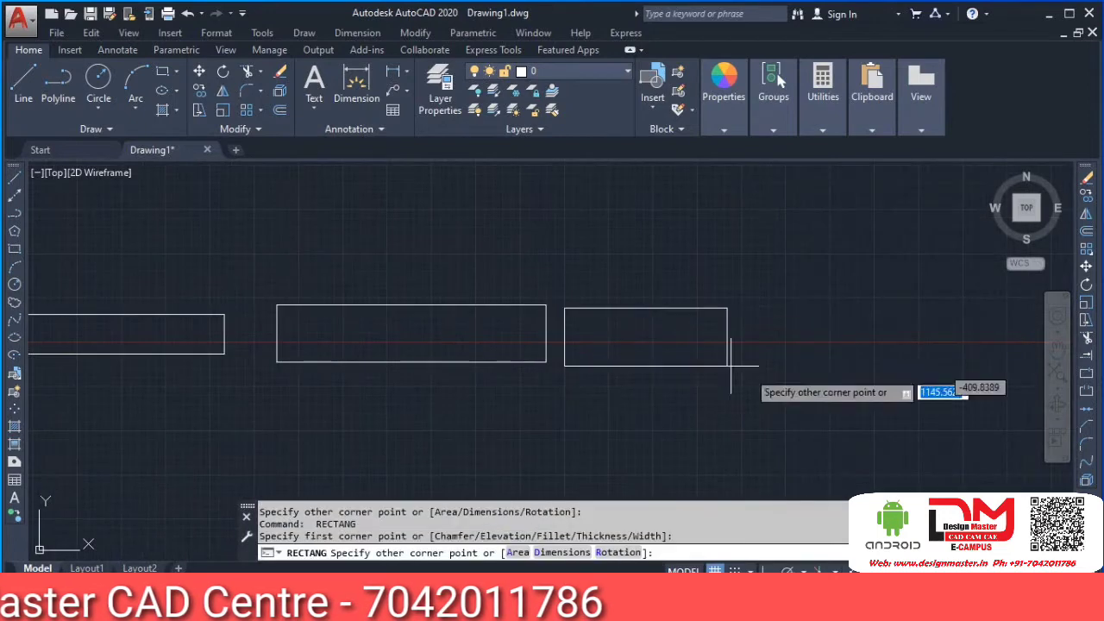
left_click(898, 379)
Step: Zoom out over the row of rectangles and pan away to an empty area of the drawing
middle_click_drag(715, 424, 779, 380)
middle_click_drag(561, 397, 763, 384)
mouse_move(580, 437)
middle_mouse_down()
mouse_move(571, 269)
mouse_move(613, 331)
mouse_move(613, 453)
middle_mouse_up()
scroll(601, 421, "down", 5)
middle_click_drag(465, 422, 489, 366)
scroll(604, 389, "down", 3)
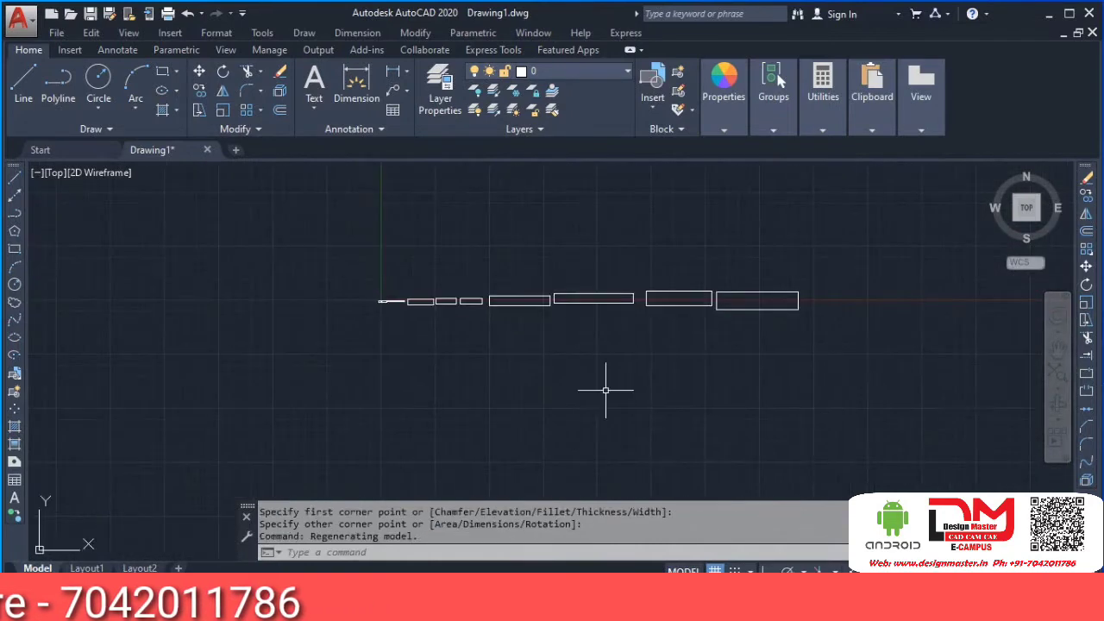
mouse_move(570, 379)
middle_mouse_down()
mouse_move(454, 394)
mouse_move(547, 441)
mouse_move(524, 405)
mouse_move(537, 348)
mouse_move(533, 387)
mouse_move(558, 379)
mouse_move(529, 368)
mouse_move(664, 362)
mouse_move(313, 373)
middle_mouse_up()
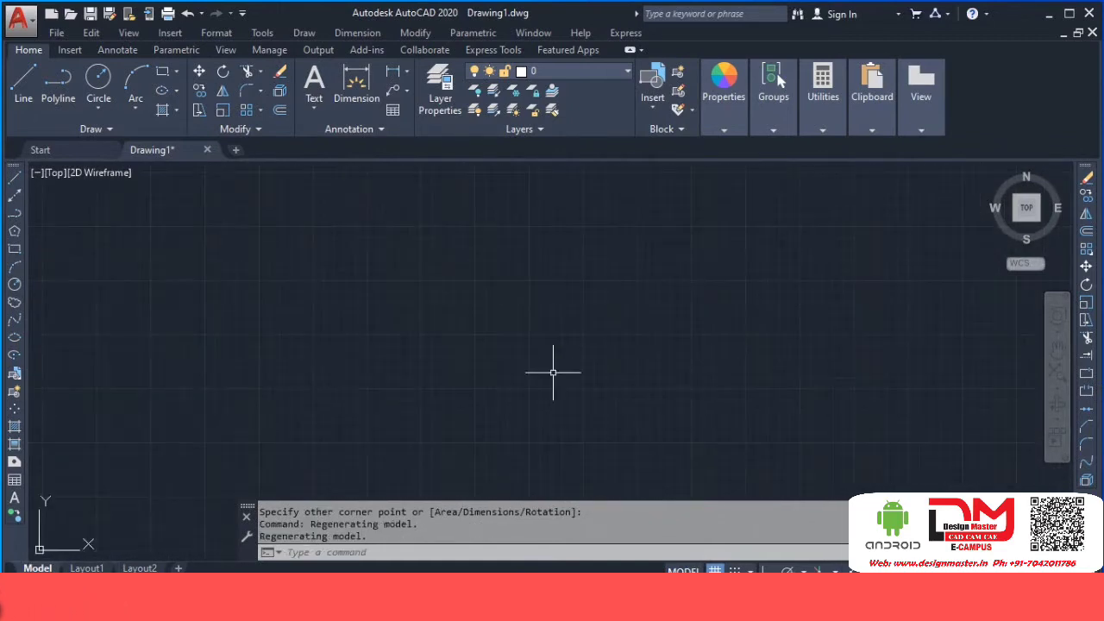
mouse_move(552, 370)
middle_mouse_down()
mouse_move(520, 397)
mouse_move(503, 370)
mouse_move(701, 413)
mouse_move(505, 271)
mouse_move(596, 268)
mouse_move(592, 301)
middle_mouse_up()
key("Escape")
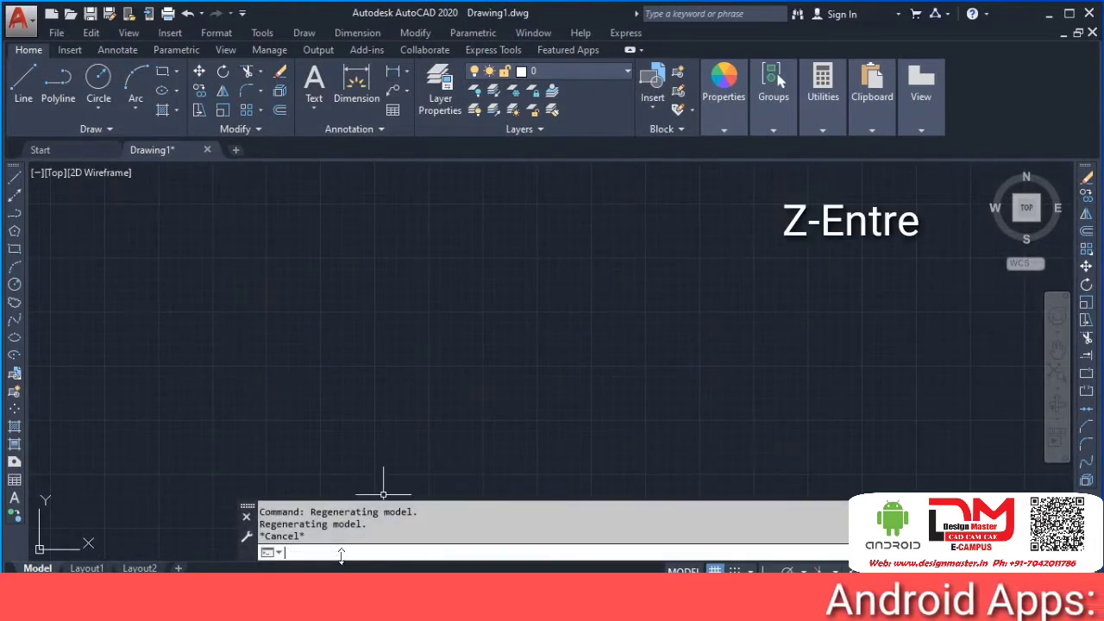
Step: Fit the whole drawing in the view with the ZOOM command's All option
type("z")
key("Return")
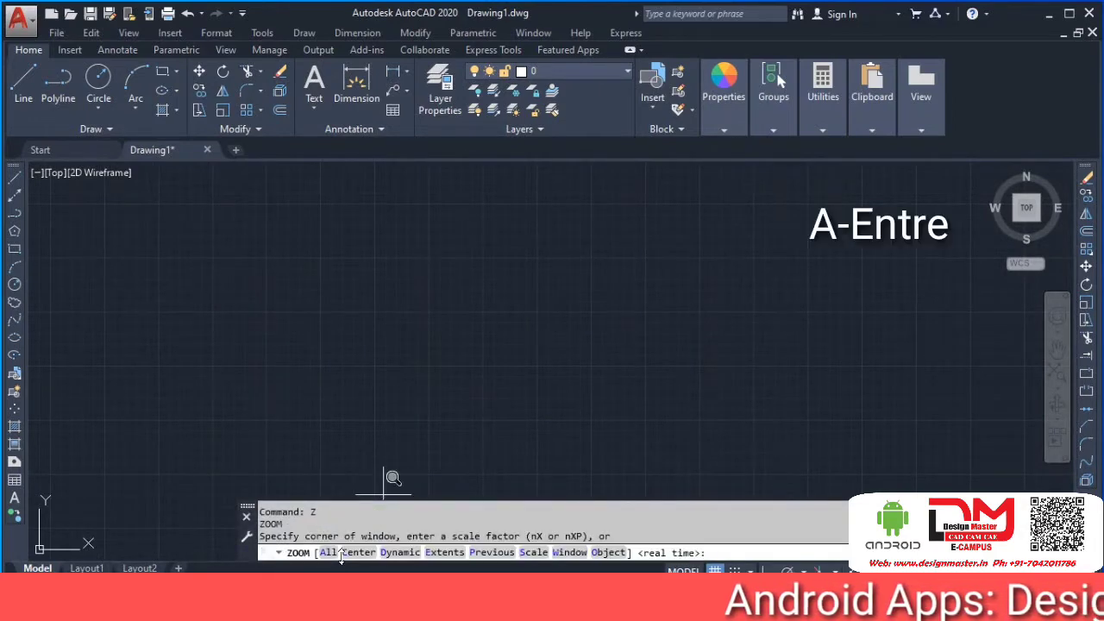
type("a")
key("Return")
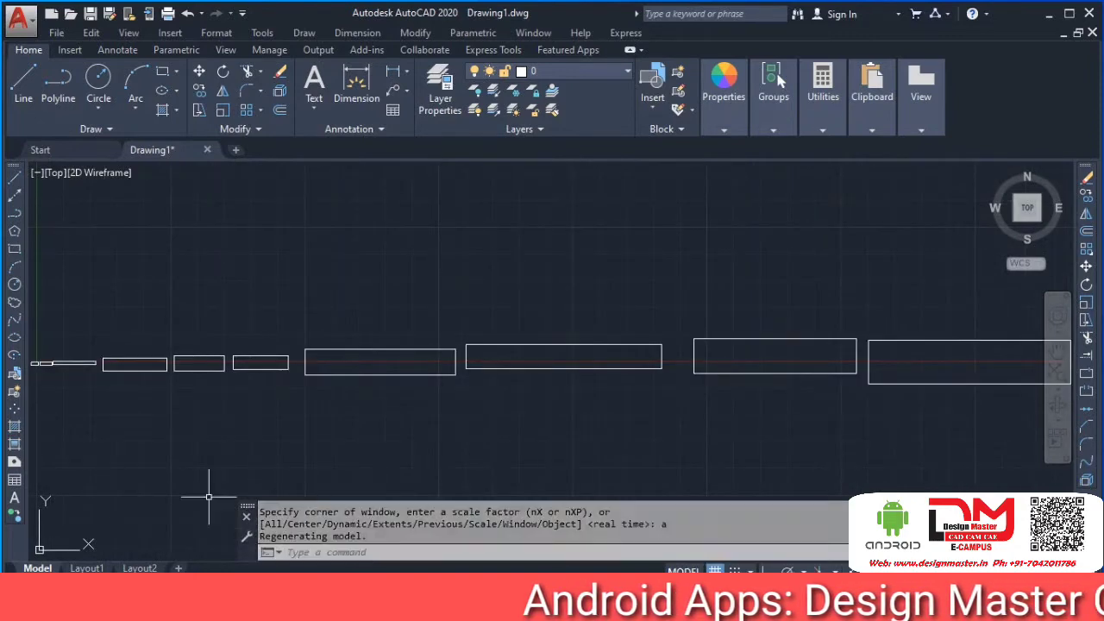
mouse_move(285, 504)
left_mouse_down()
mouse_move(294, 449)
mouse_move(294, 506)
left_mouse_up()
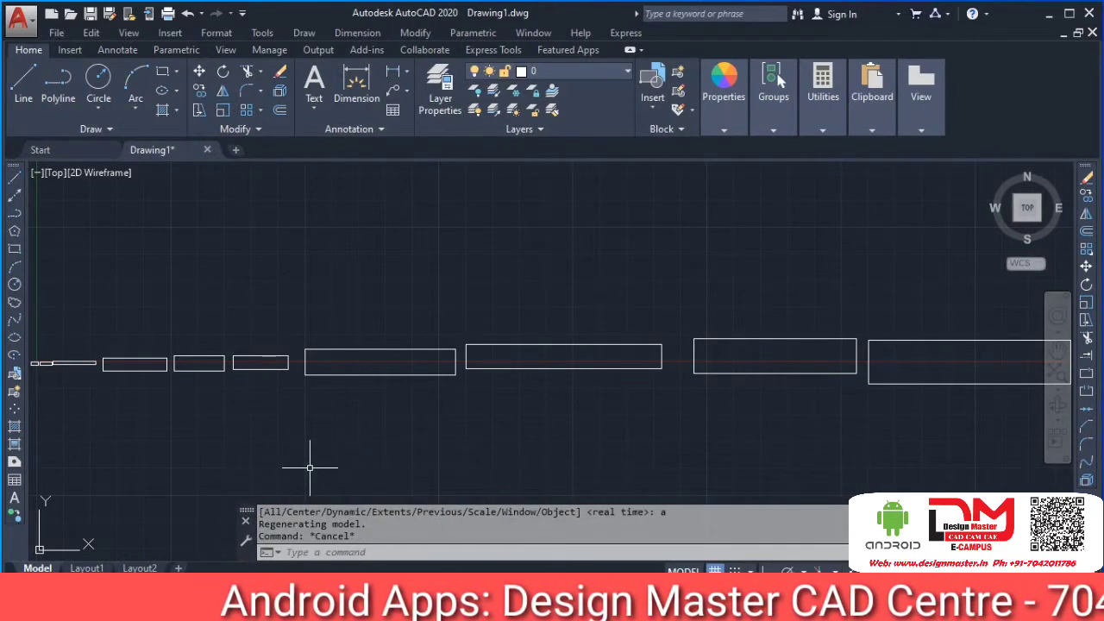
Step: Move the view away from the rectangles and bring them all back with ZOOM All
mouse_move(423, 388)
middle_mouse_down()
mouse_move(404, 222)
mouse_move(565, 326)
mouse_move(508, 345)
mouse_move(702, 308)
middle_mouse_up()
scroll(404, 222, "up", 4)
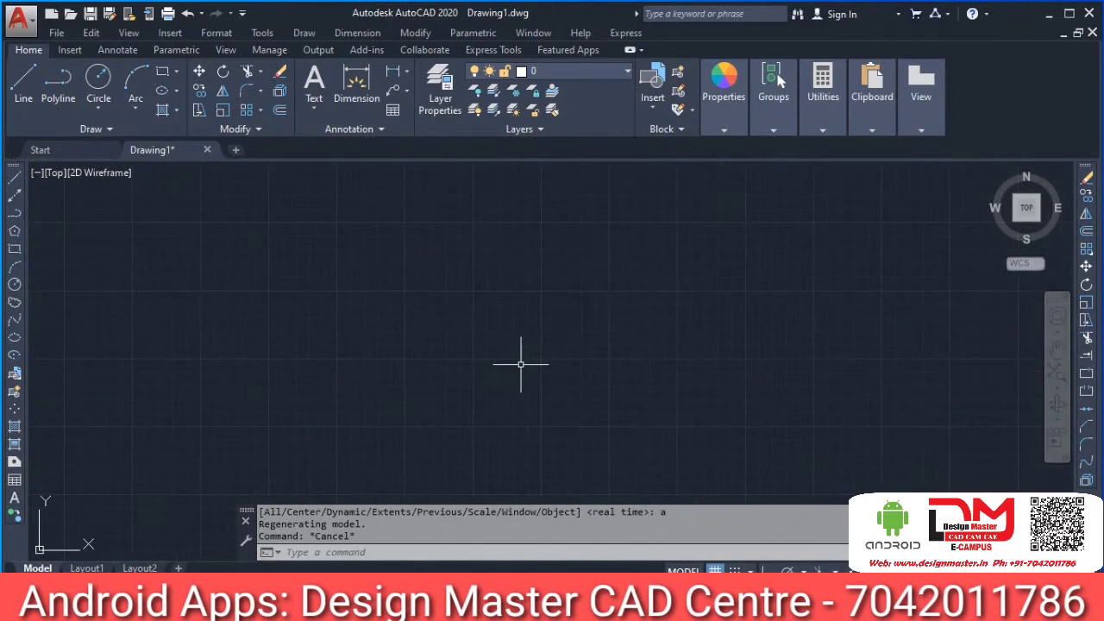
type("z")
key("Return")
key("Return")
type("a")
key("Return")
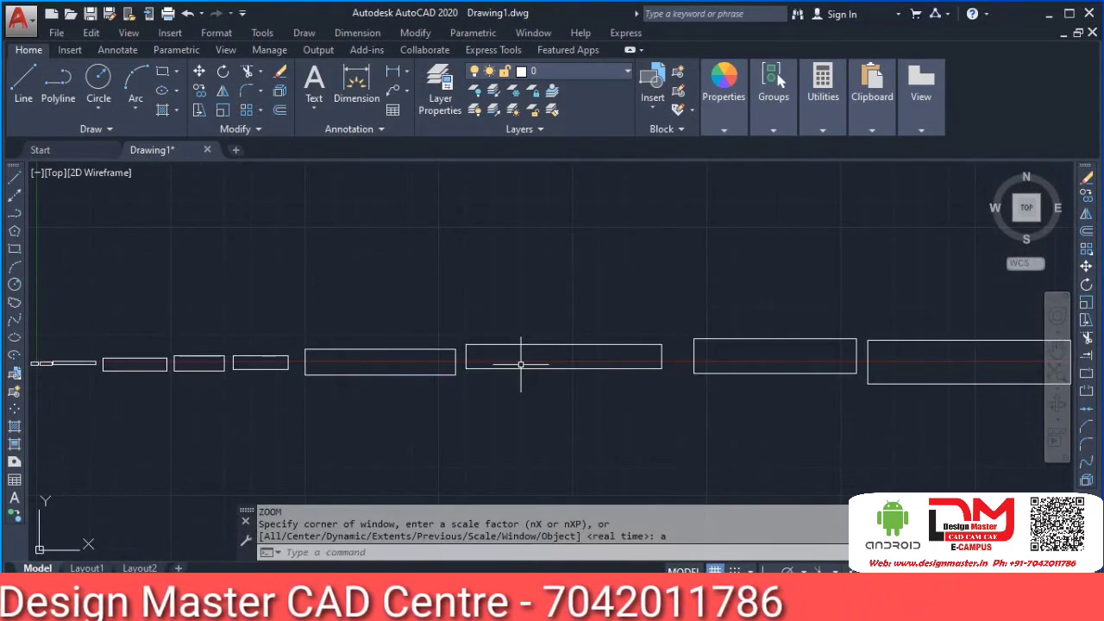
Step: Select and erase all the rectangles and undo the erasure, repeating this twice
key("ctrl+a")
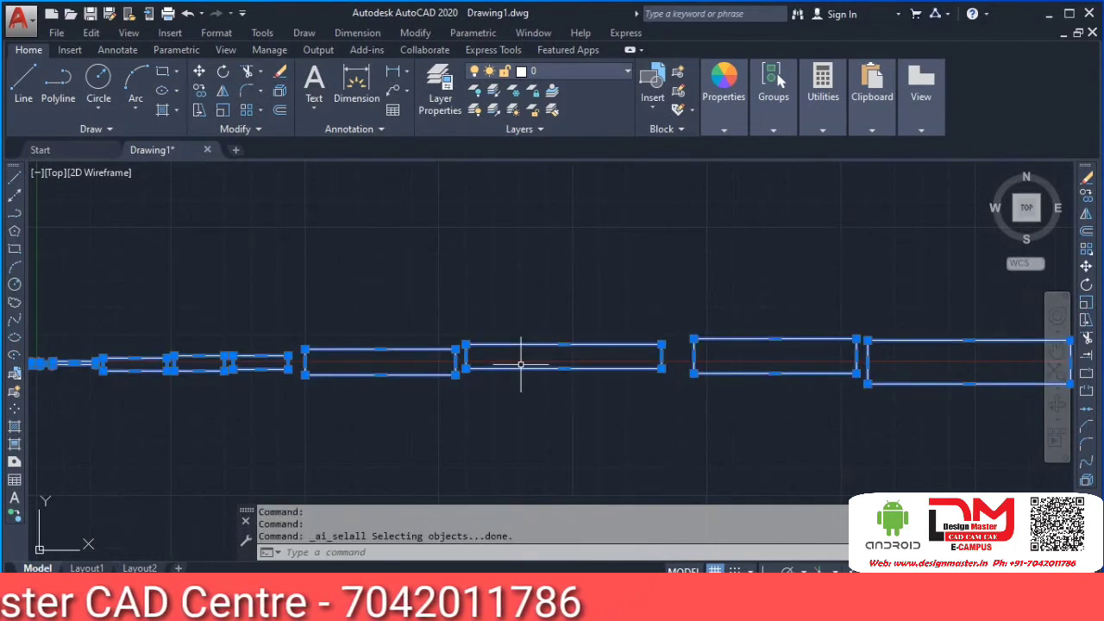
key("Delete")
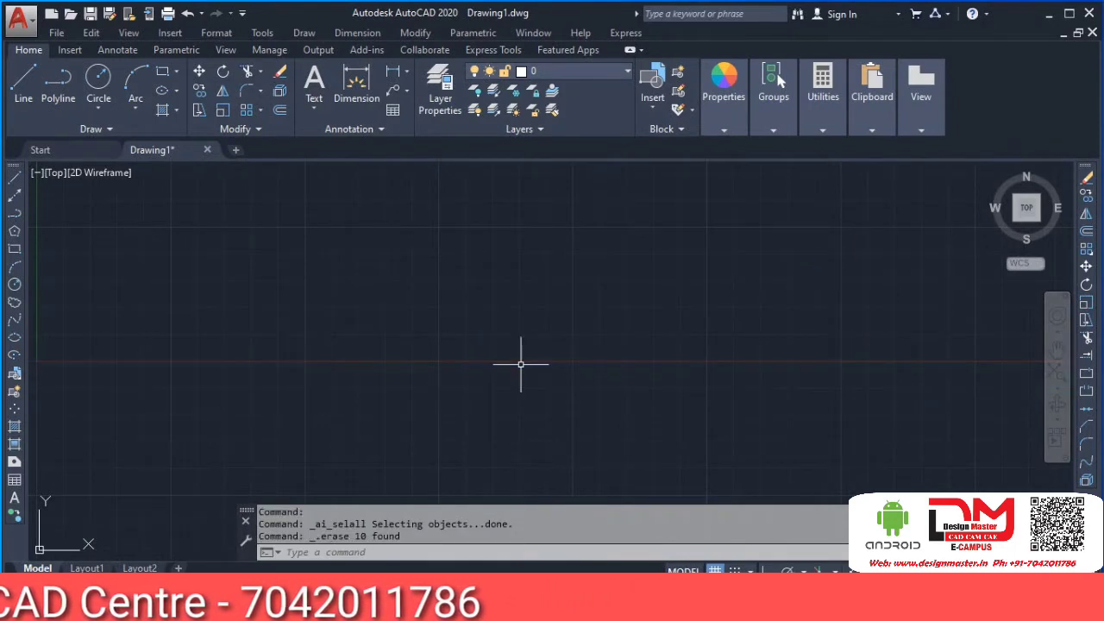
key("ctrl+z")
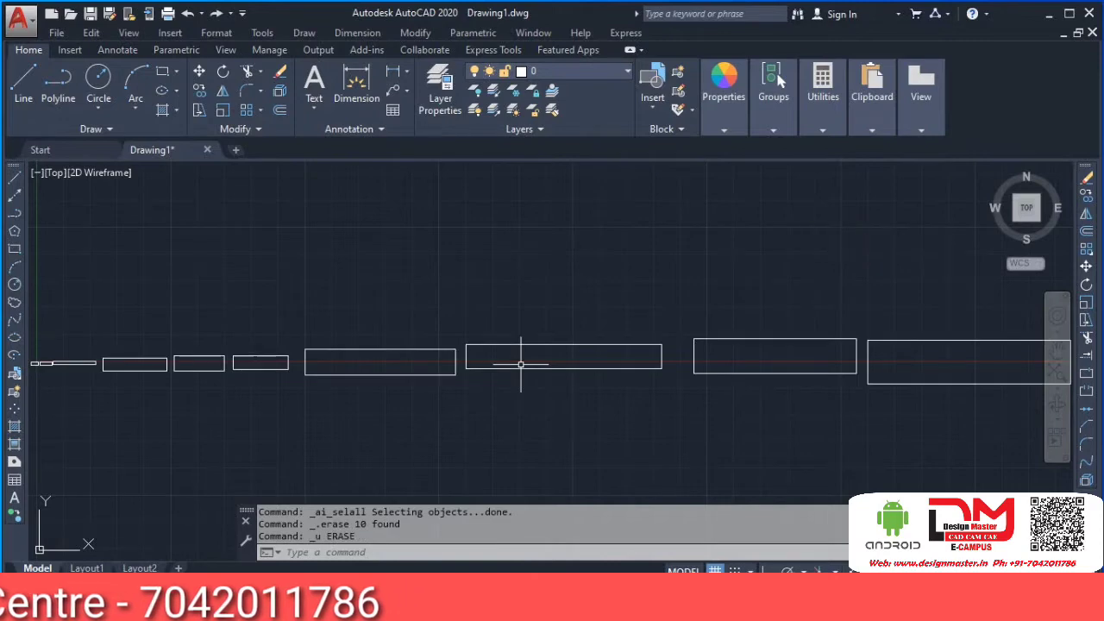
key("ctrl+a")
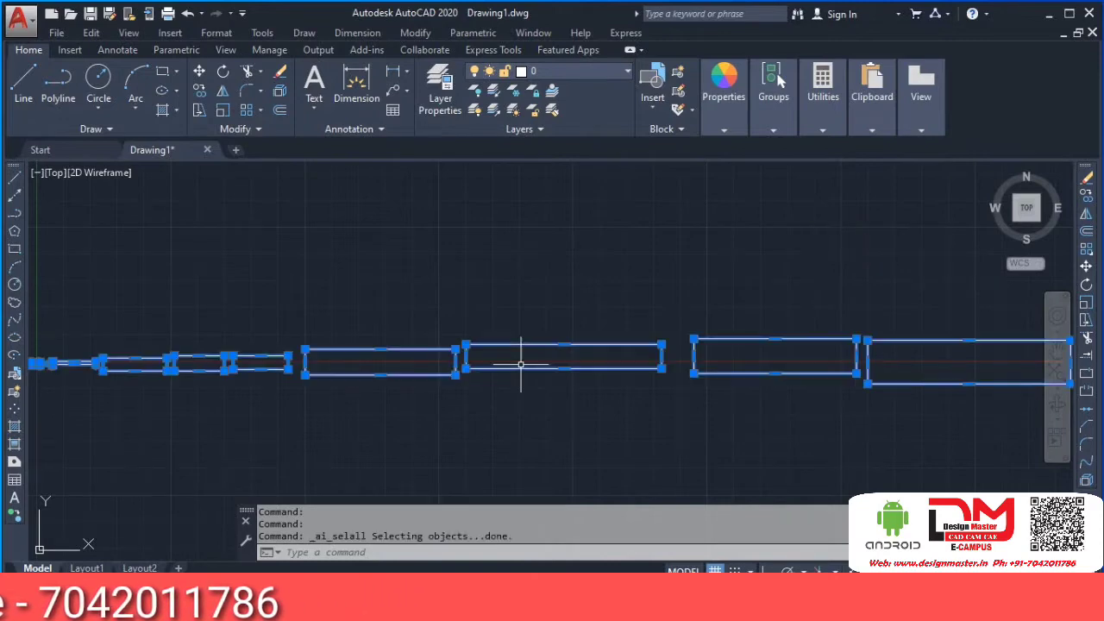
key("Delete")
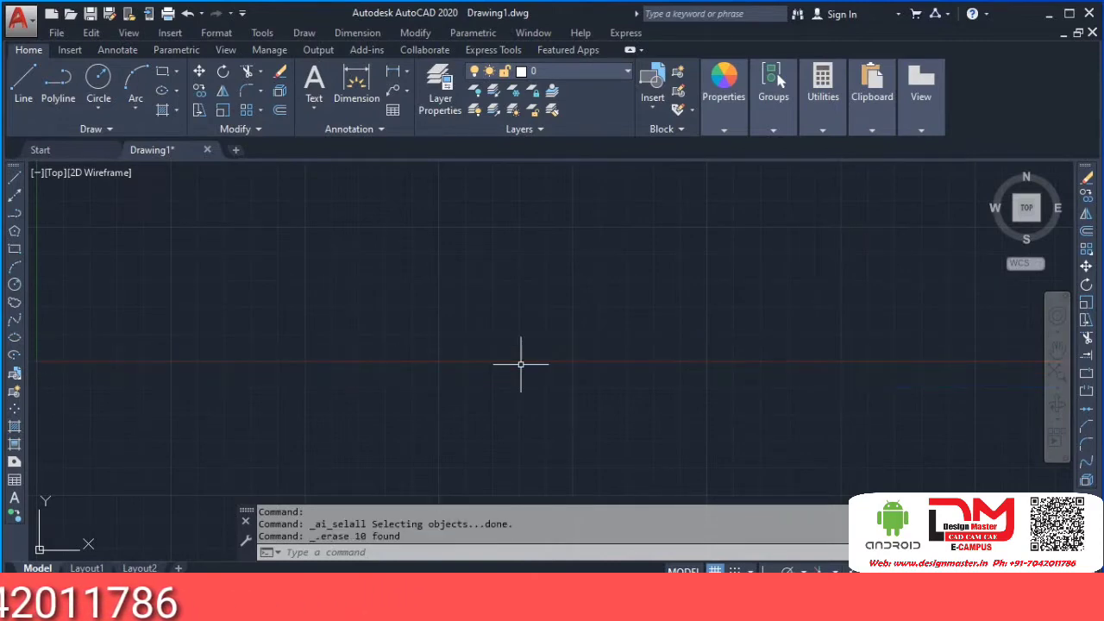
key("ctrl+z")
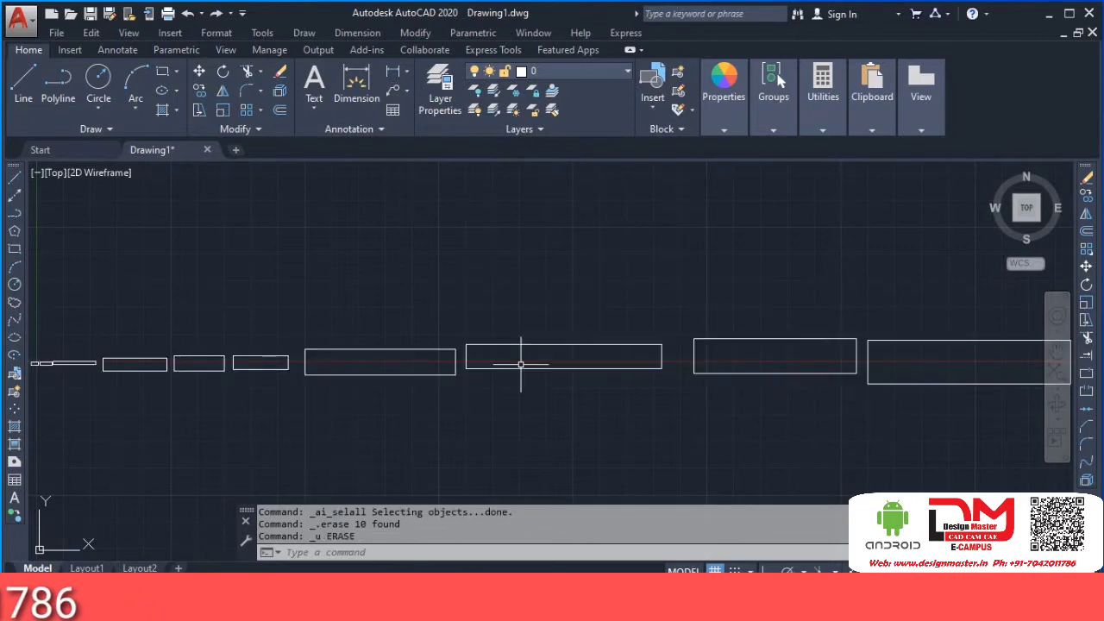
Step: Undo the earlier view changes and rectangle drawing until only the first six rectangles remain
key("ctrl+z")
key("ctrl+z")
key("ctrl+z")
key("ctrl+z")
key("ctrl+z")
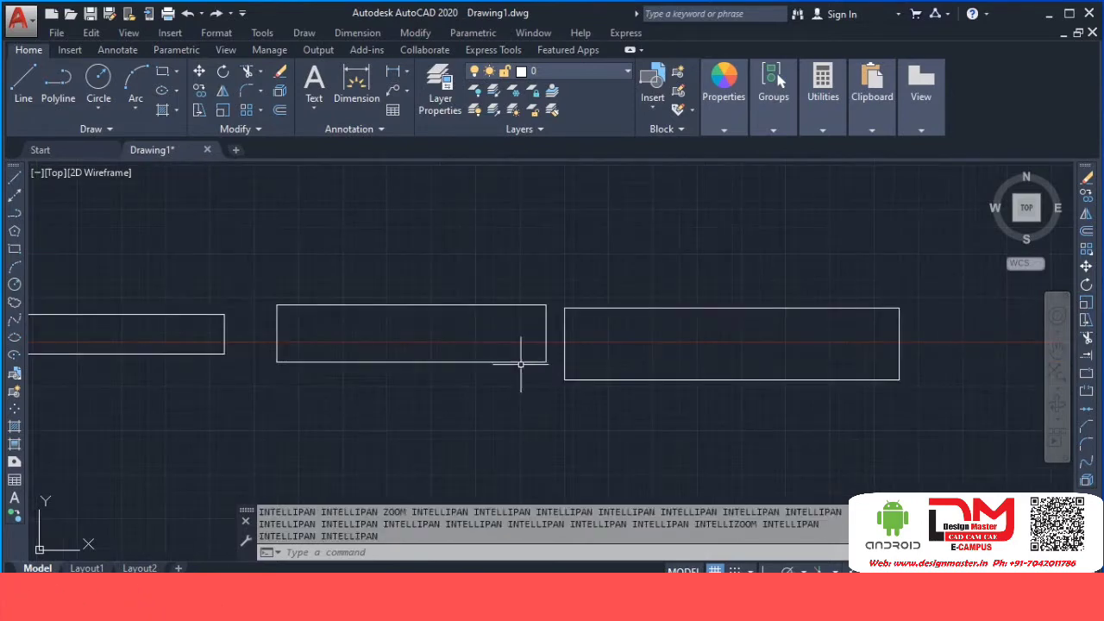
key("ctrl+z")
key("ctrl+z")
key("ctrl+z")
key("ctrl+z")
key("ctrl+z")
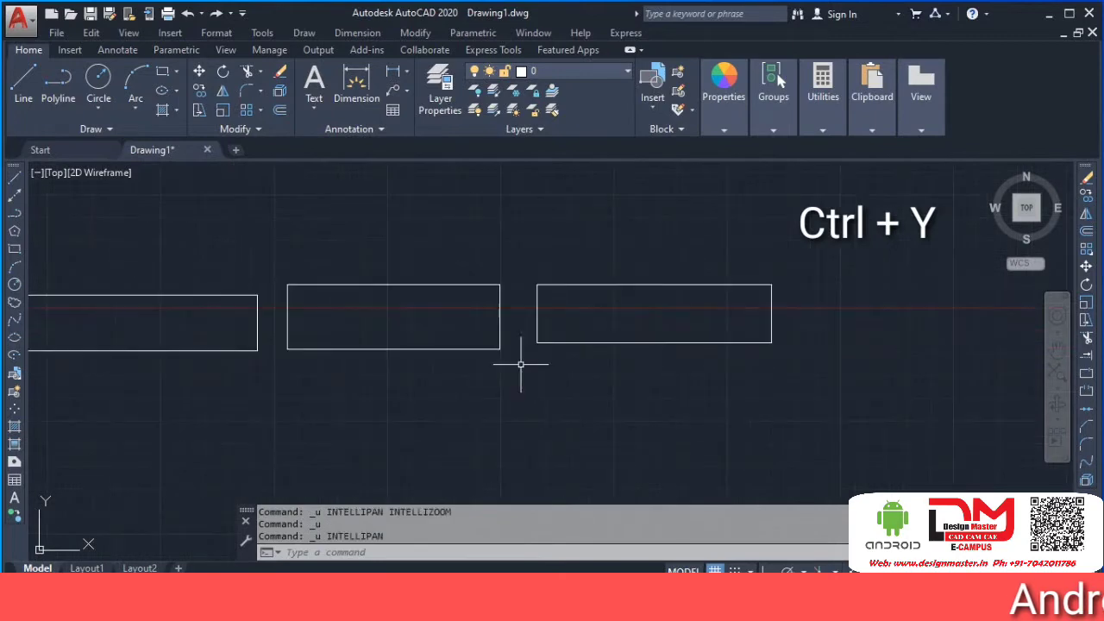
Step: Redo the undone actions until all ten rectangles and the ZOOM All view are restored
key("ctrl+y")
key("ctrl+y")
key("ctrl+y")
key("ctrl+y")
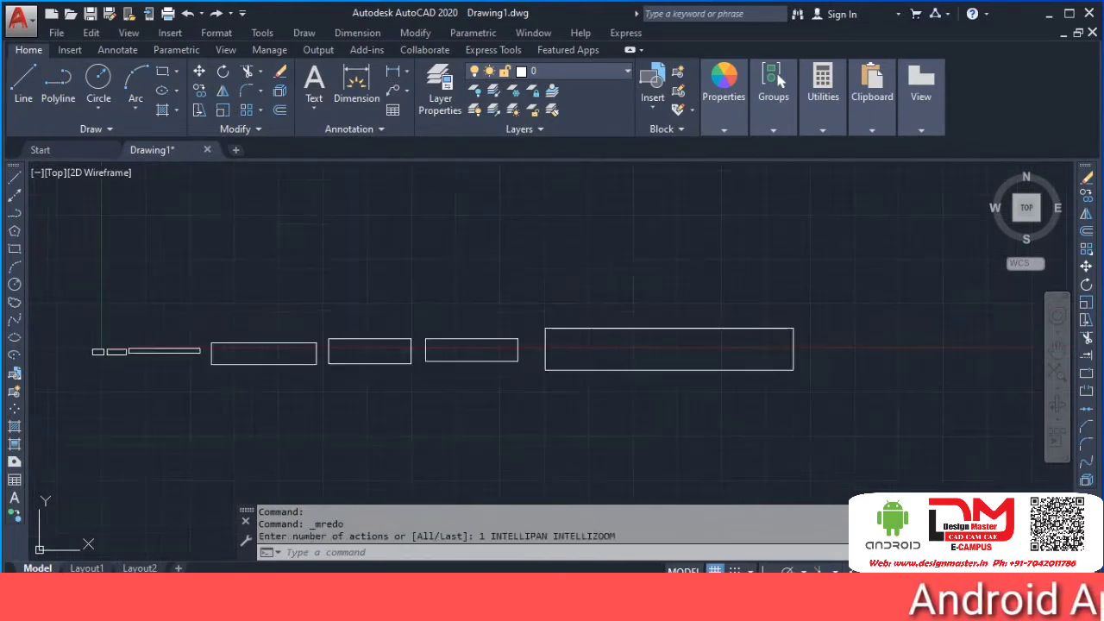
key("ctrl+y")
key("ctrl+y")
key("ctrl+y")
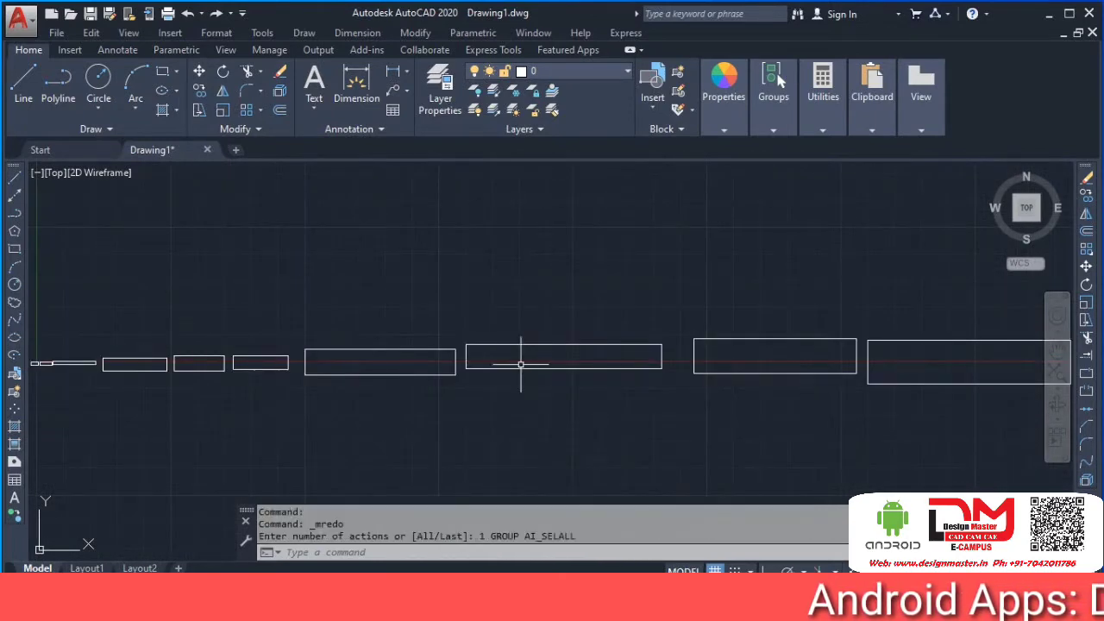
Step: Select all ten rectangles in the row and erase them from the drawing
middle_click_drag(545, 406, 567, 357)
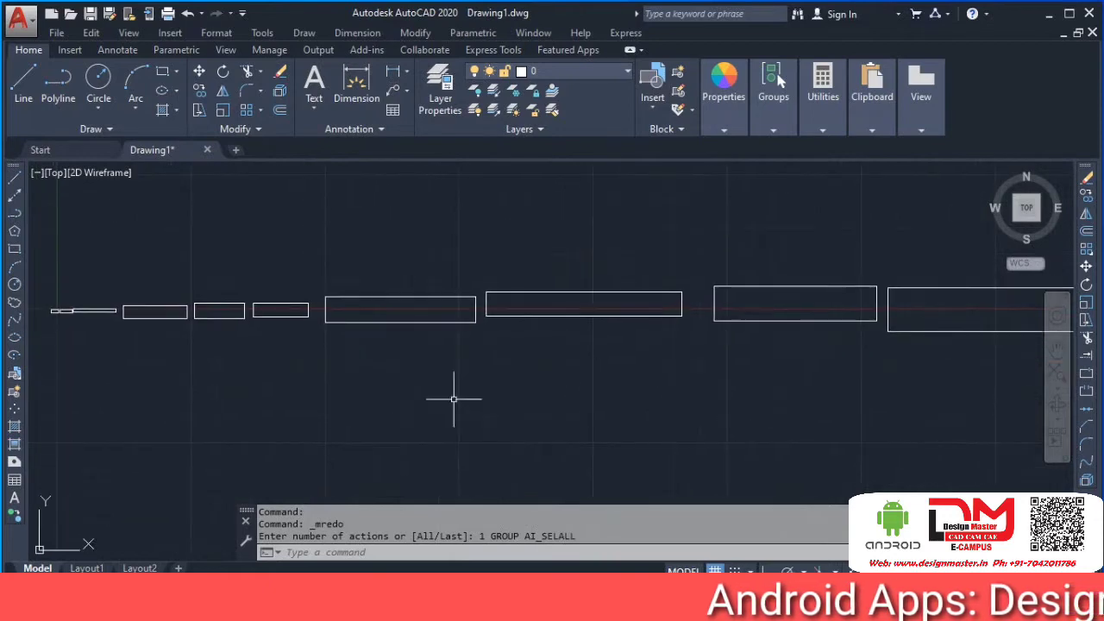
middle_click_drag(436, 420, 509, 395)
scroll(577, 372, "down", 2)
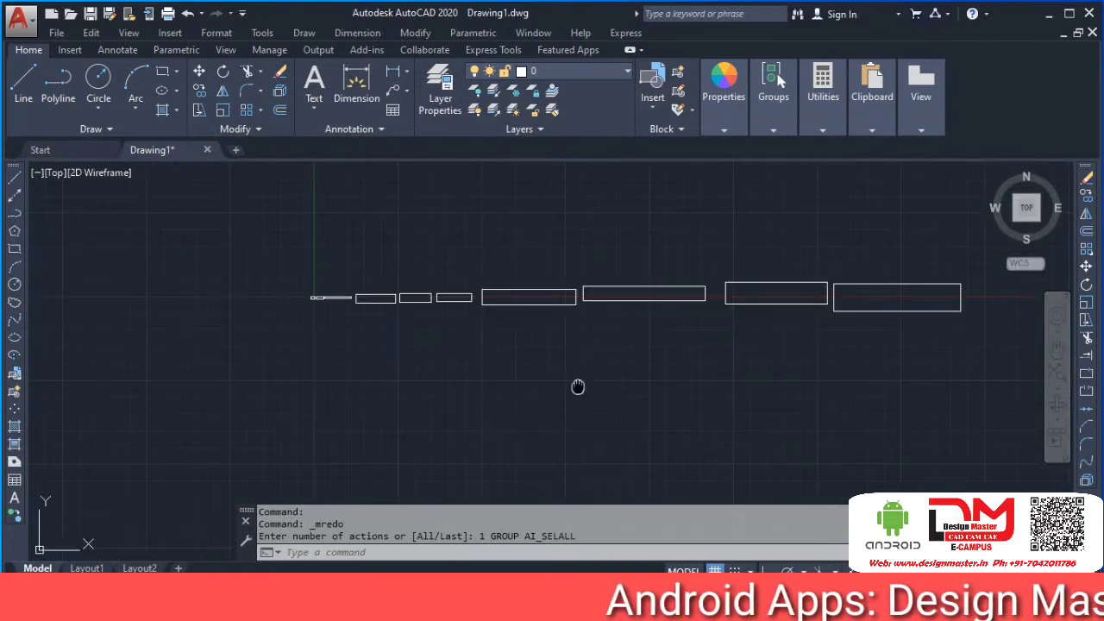
middle_click_drag(577, 388, 511, 426)
mouse_move(366, 394)
middle_mouse_down()
mouse_move(313, 419)
mouse_move(328, 441)
mouse_move(289, 423)
middle_mouse_up()
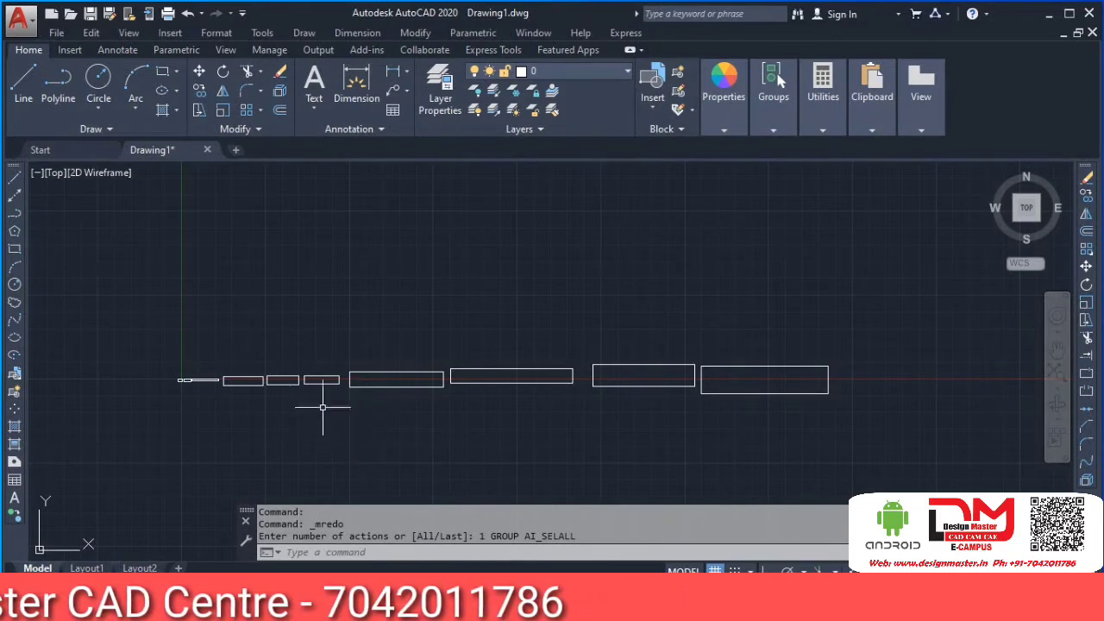
mouse_move(321, 402)
middle_mouse_down()
mouse_move(303, 402)
mouse_move(306, 387)
middle_mouse_up()
middle_click_drag(353, 421, 274, 409)
scroll(340, 445, "down", 2)
scroll(287, 404, "up", 2)
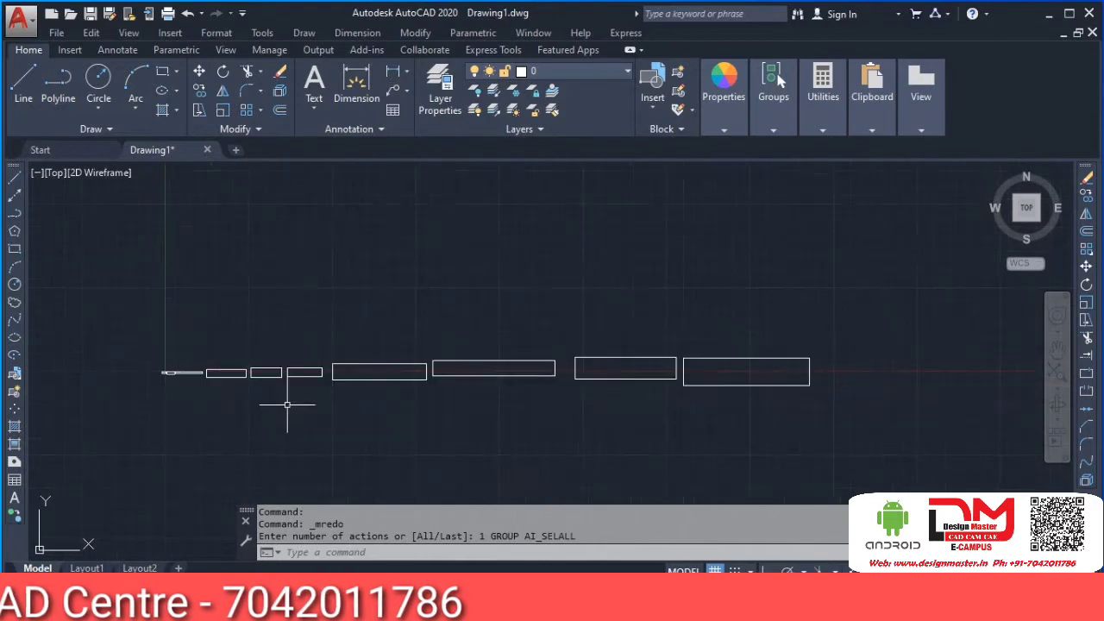
key("ctrl+a")
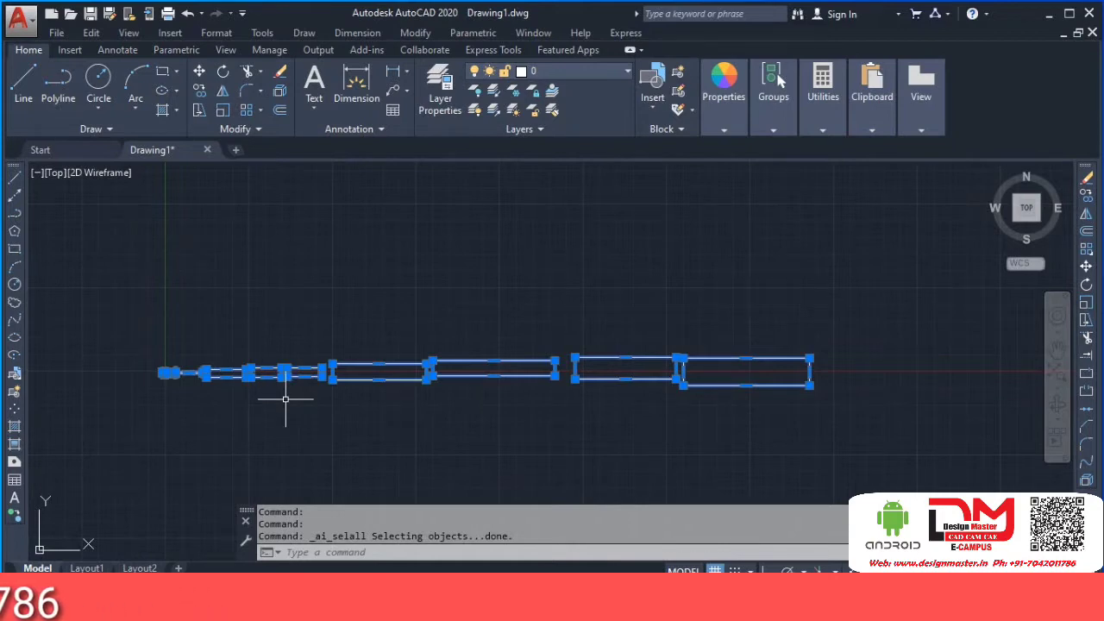
key("Delete")
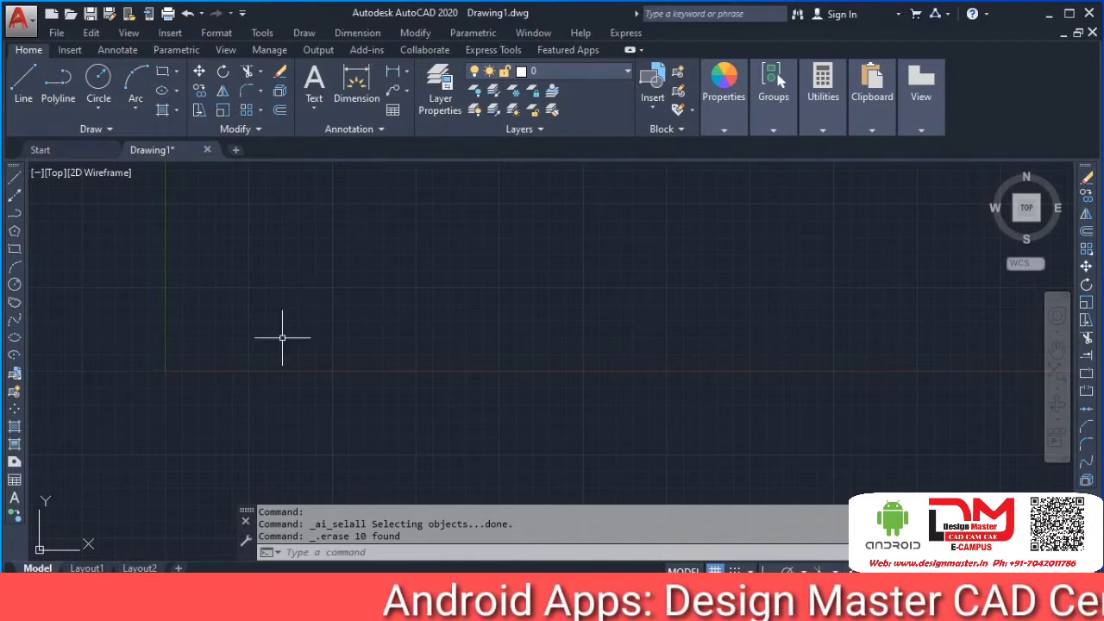
mouse_move(263, 385)
middle_mouse_down()
mouse_move(255, 320)
mouse_move(244, 355)
middle_mouse_up()
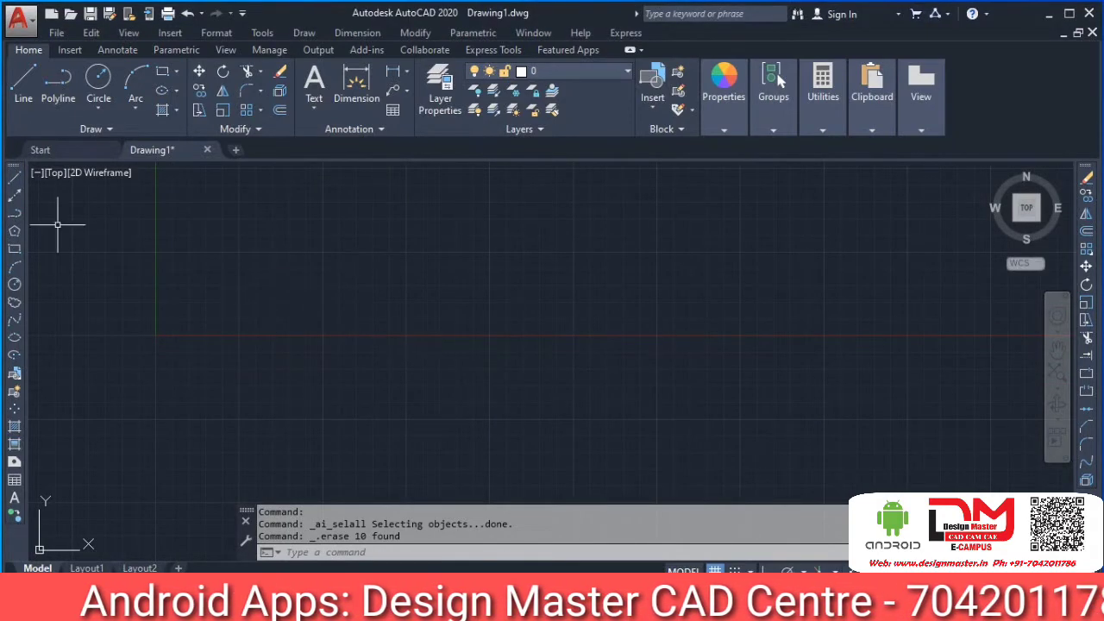
left_click(18, 182)
left_click(286, 315)
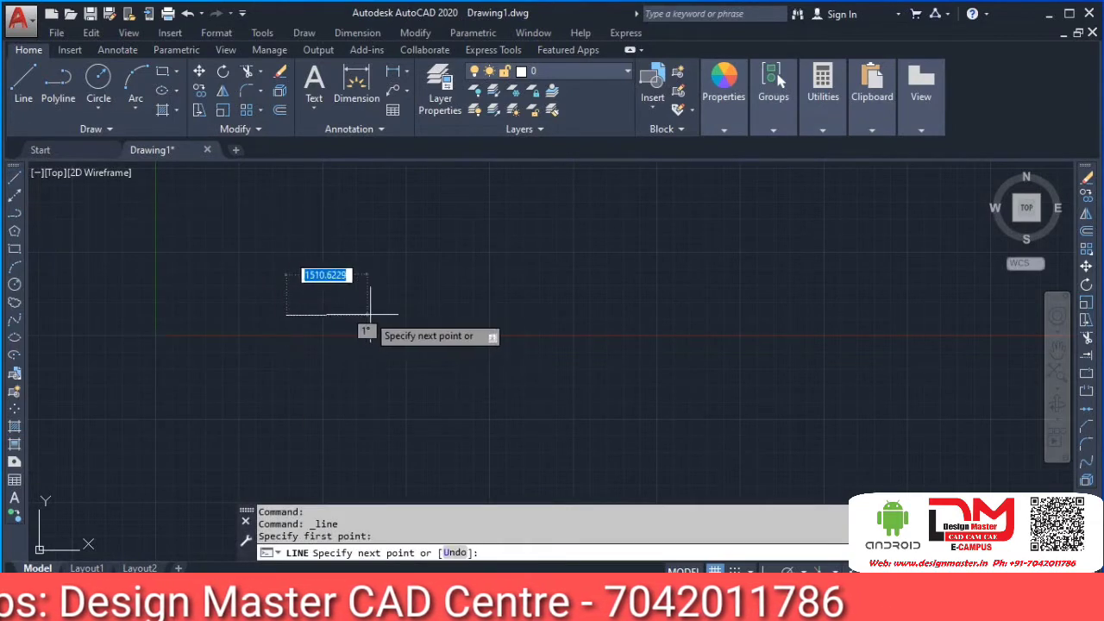
key("Escape")
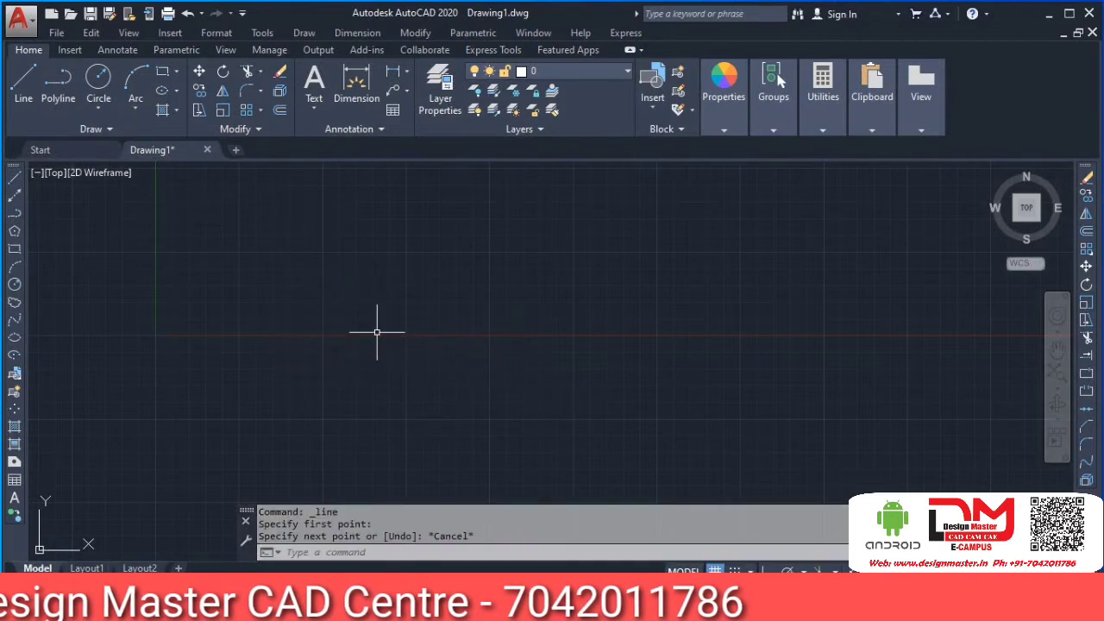
type("L")
key("Return")
left_click(308, 352)
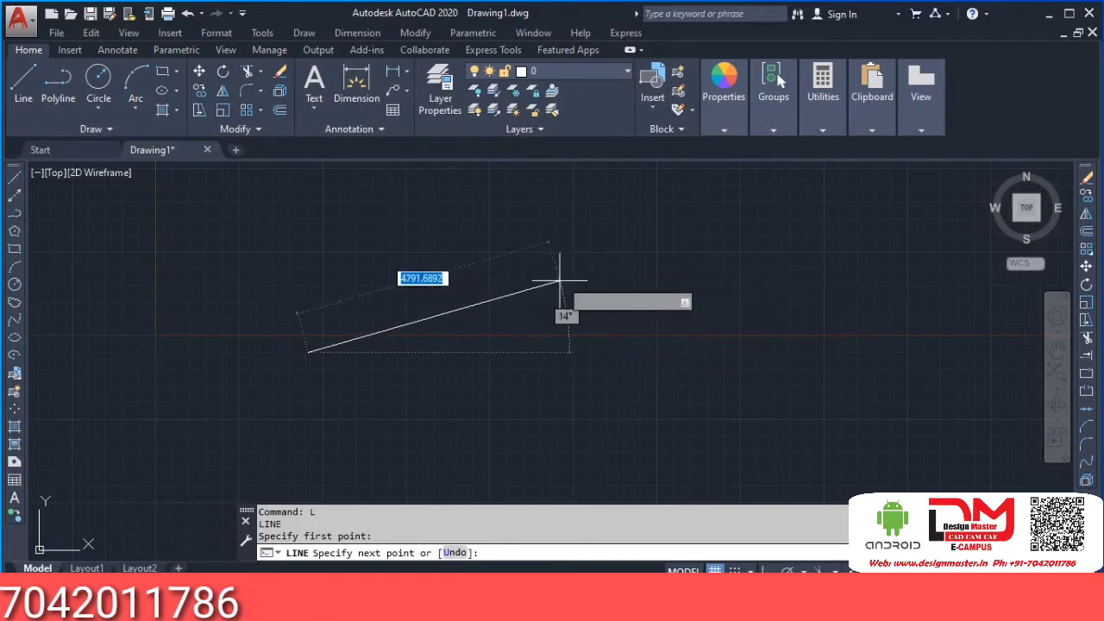
key("Escape")
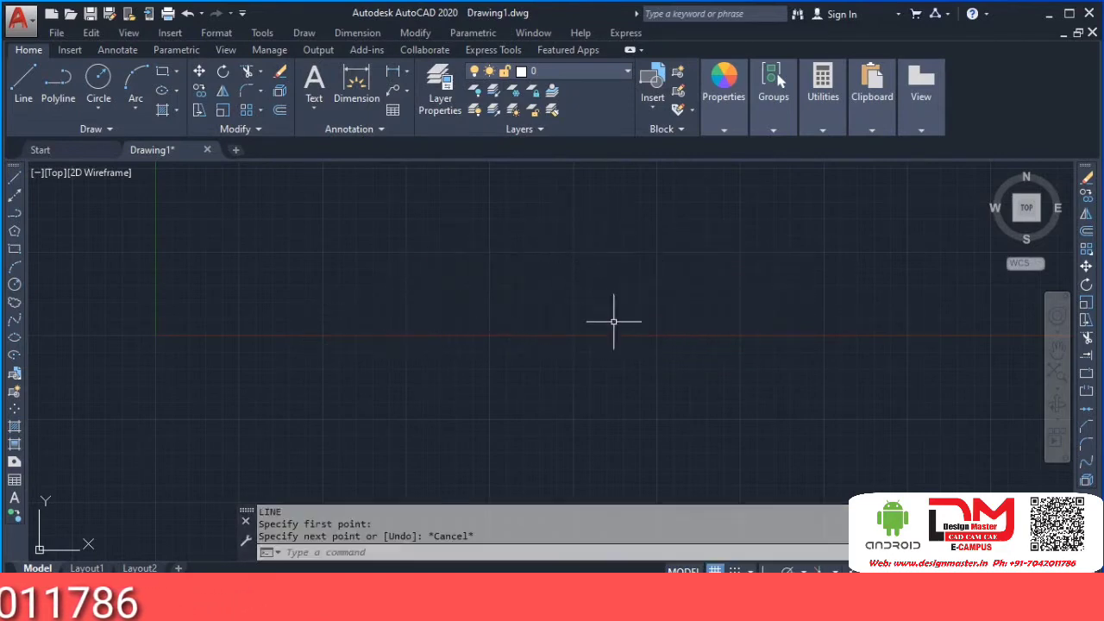
middle_click_drag(539, 346, 544, 320)
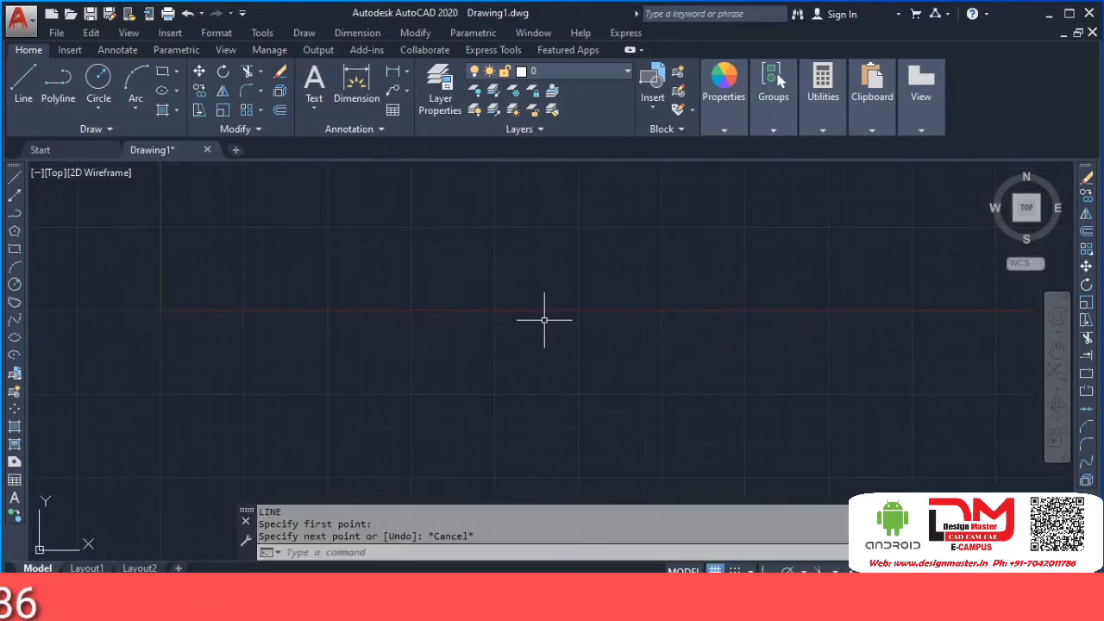
type("L")
key("Return")
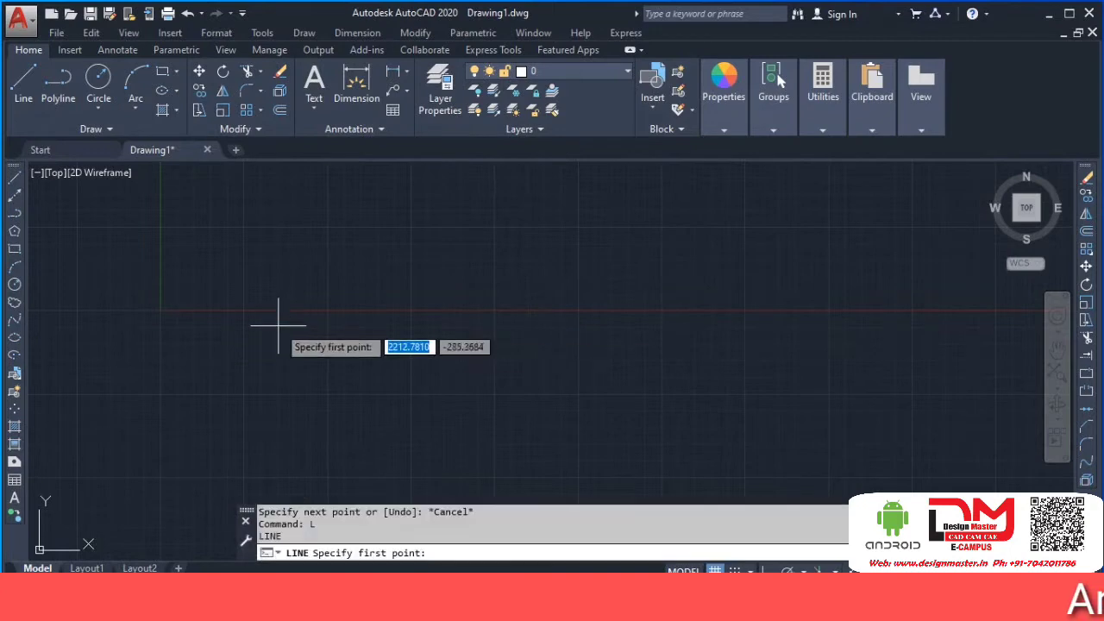
left_click(278, 325)
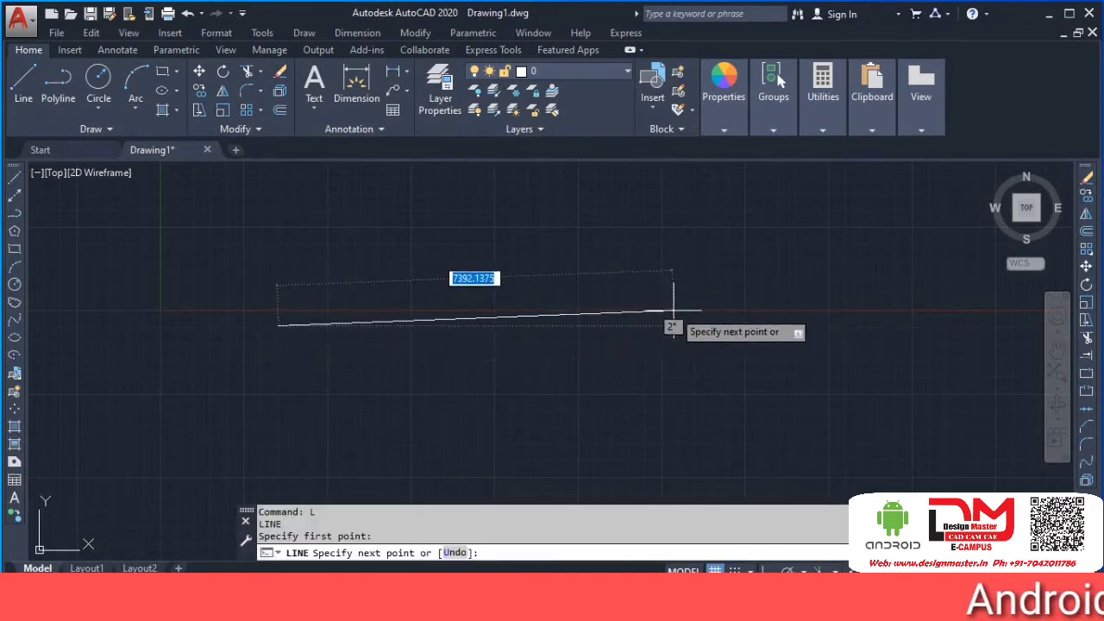
key("Escape")
mouse_move(387, 284)
middle_mouse_down()
mouse_move(388, 335)
mouse_move(413, 280)
mouse_move(370, 304)
middle_mouse_up()
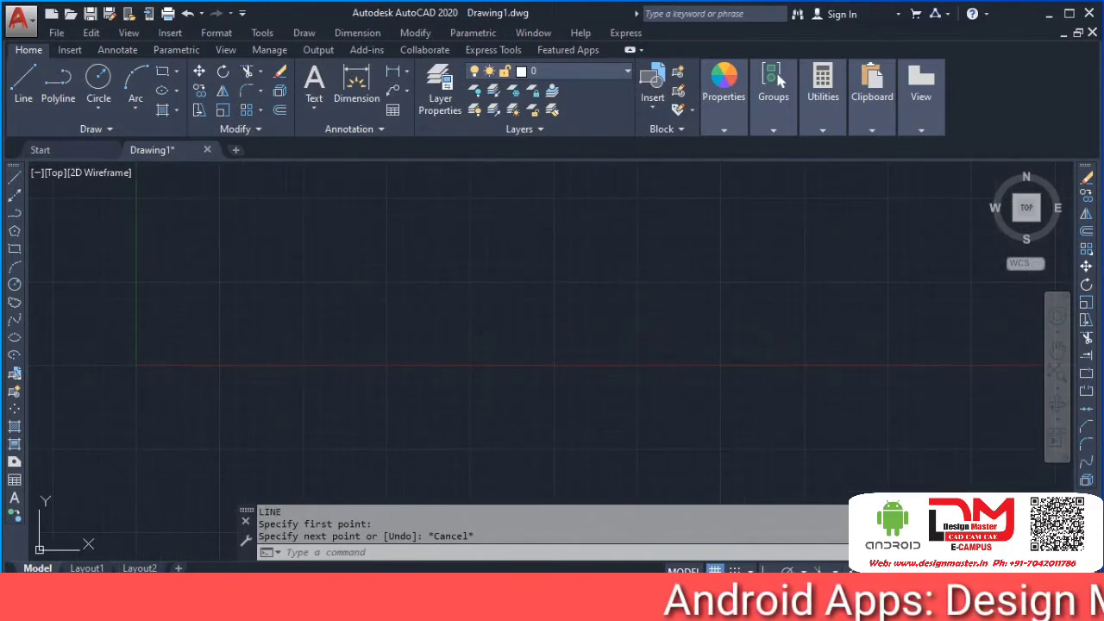
Step: Open the Drawing Units settings twice and close them each time without changing anything
type("un")
key("Return")
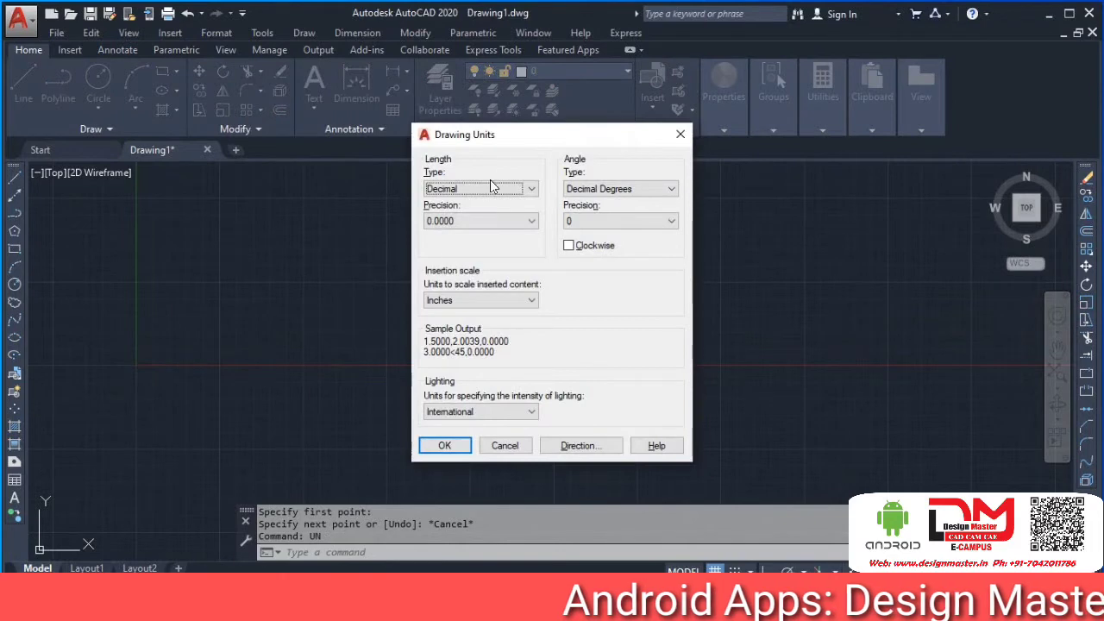
mouse_move(512, 138)
left_mouse_down()
mouse_move(458, 141)
mouse_move(476, 158)
mouse_move(489, 103)
mouse_move(470, 98)
mouse_move(457, 122)
left_mouse_up()
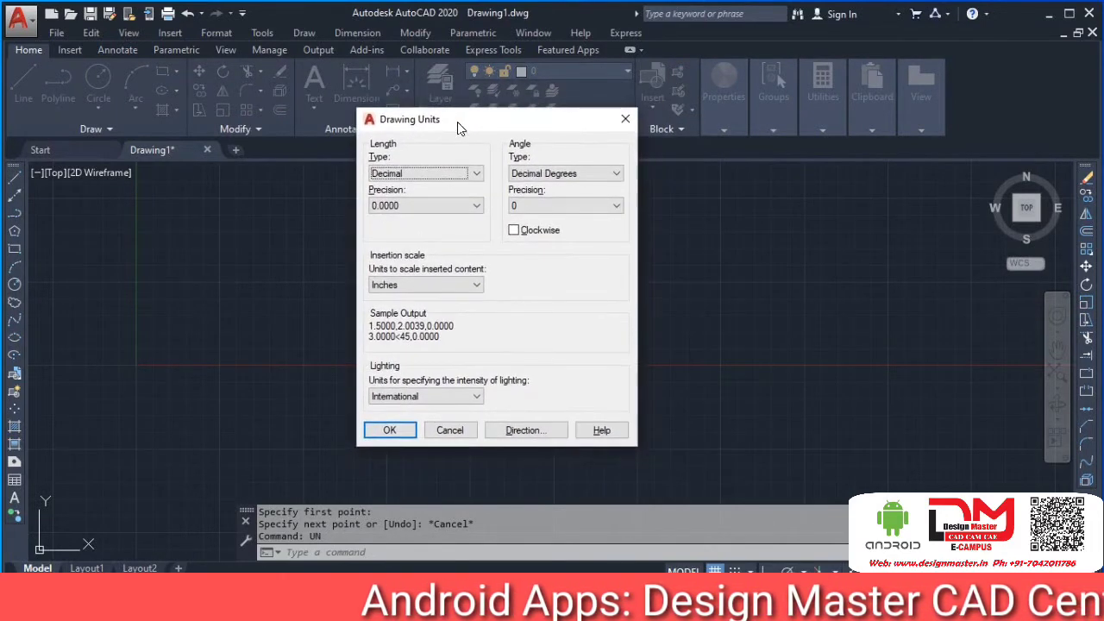
left_click(626, 119)
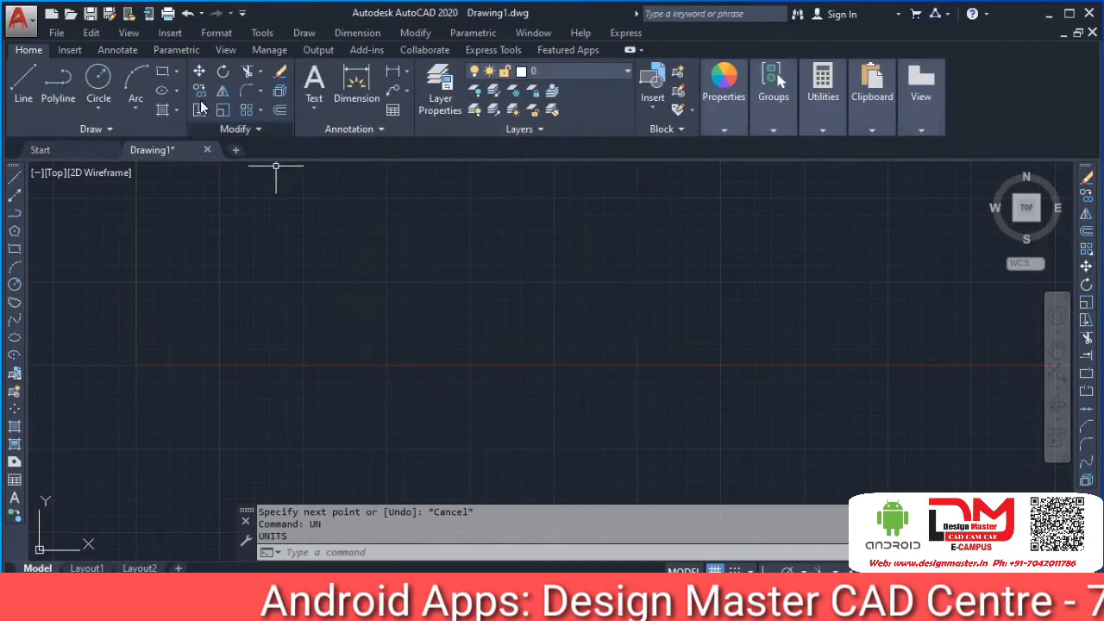
left_click(217, 33)
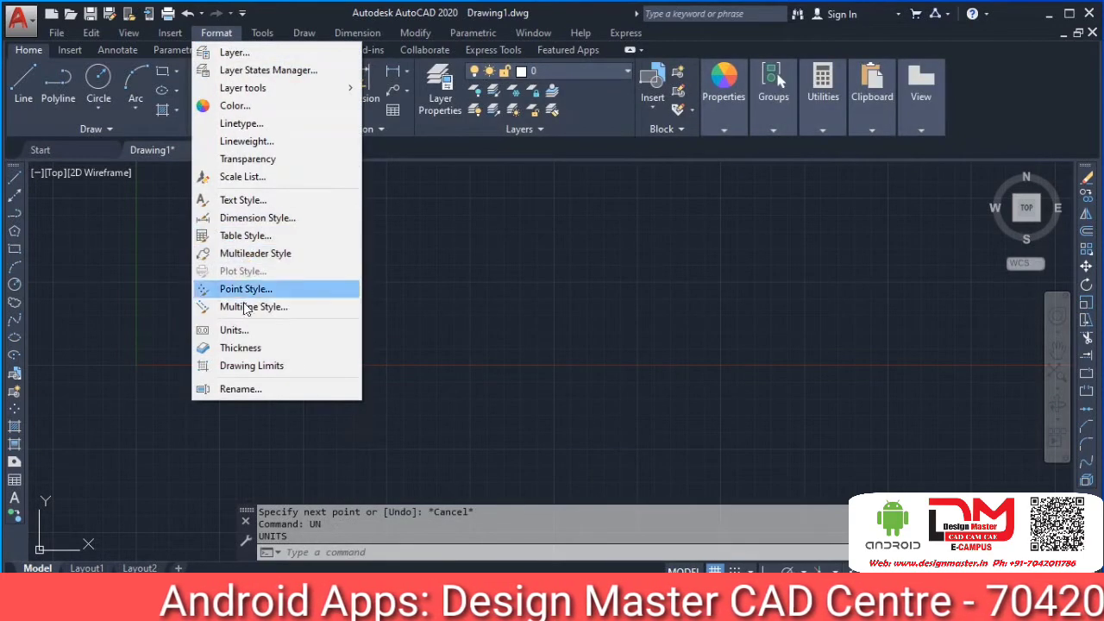
left_click(244, 329)
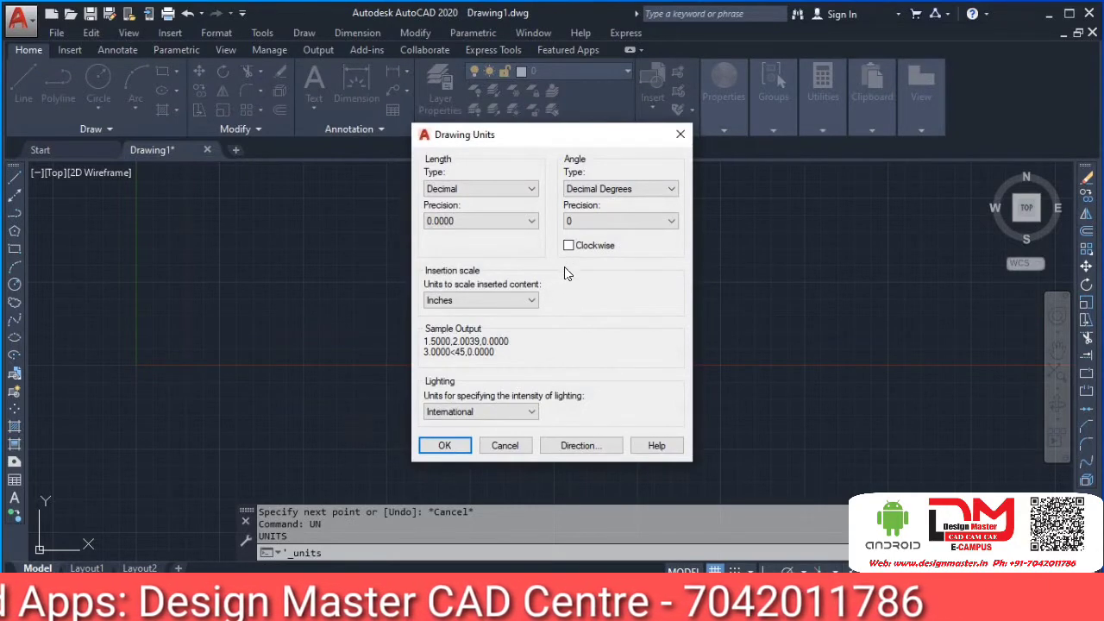
key("Escape")
Step: Reopen the Drawing Units settings, choose Inches as the insertion scale and show the available length types
type("u")
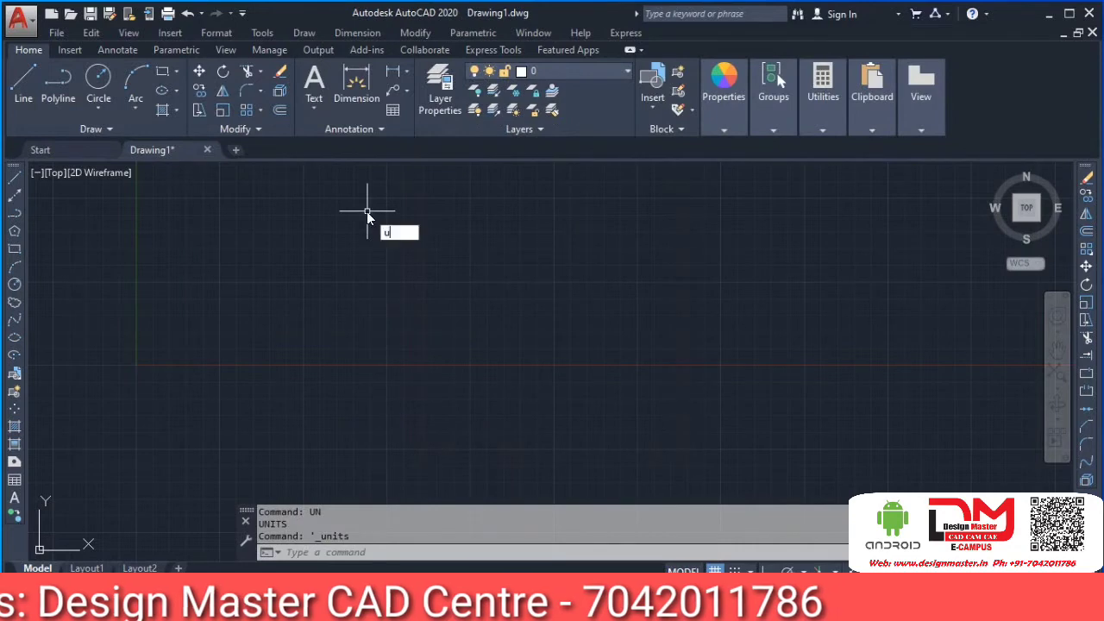
type("n")
key("Return")
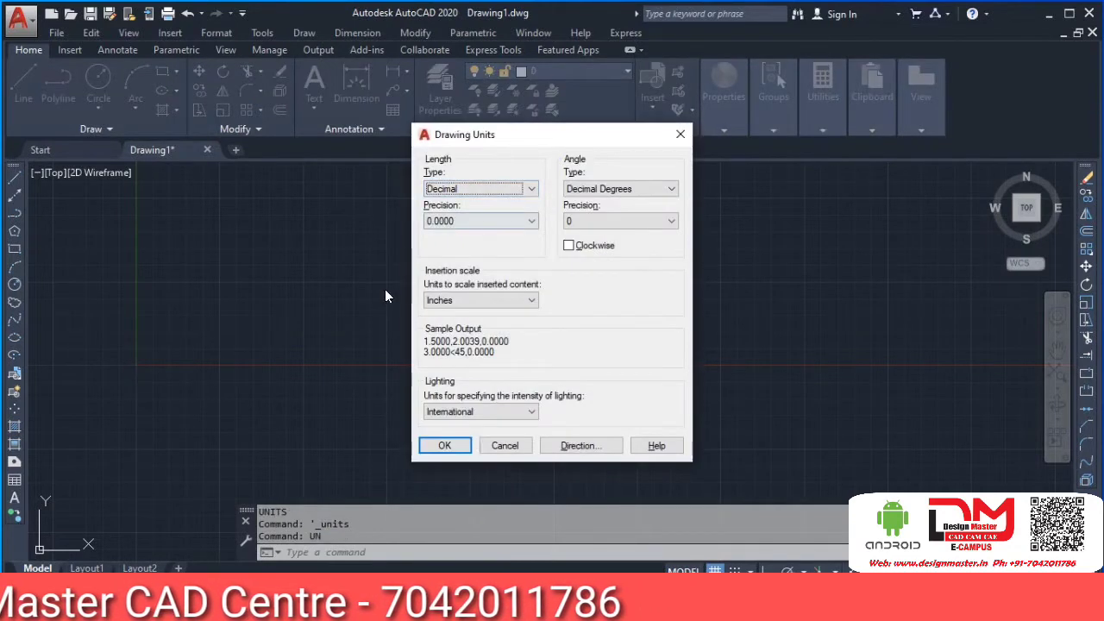
left_click(490, 300)
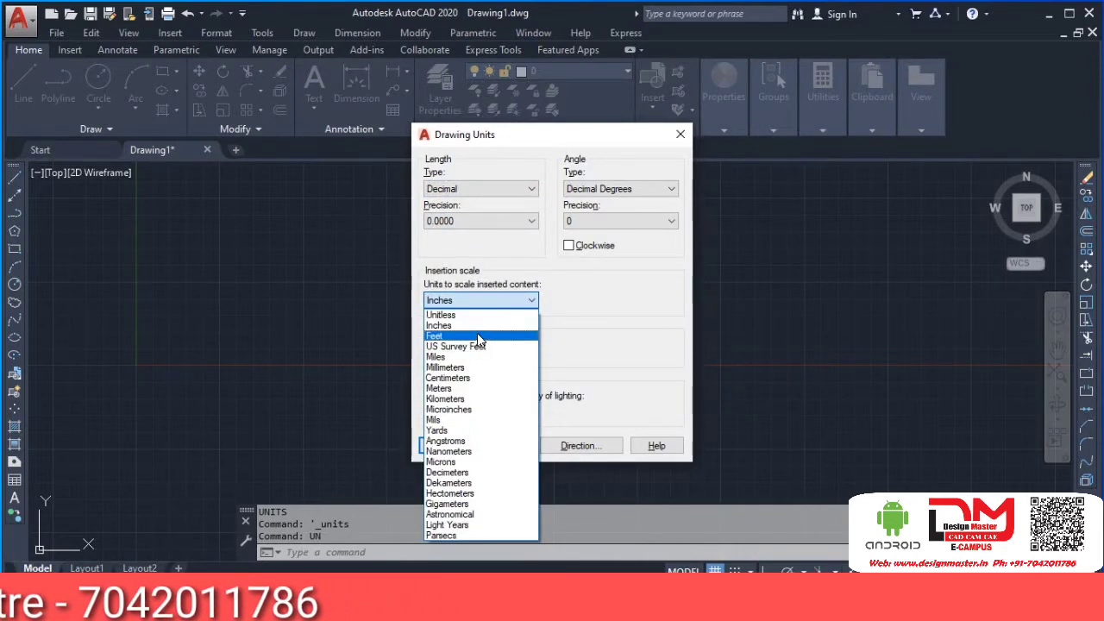
left_click(478, 328)
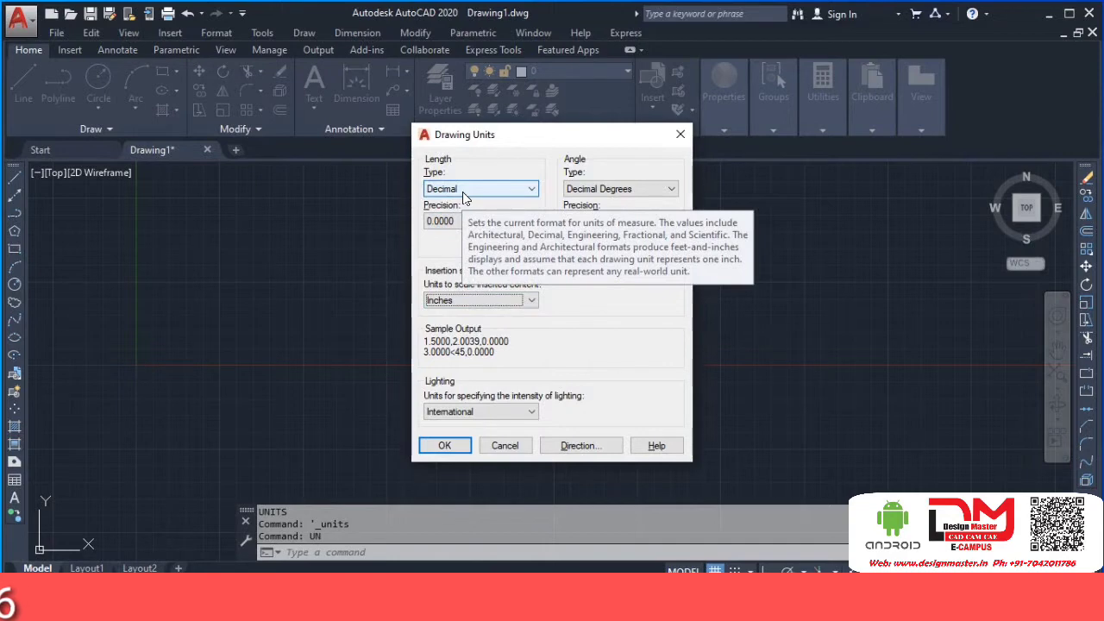
left_click(462, 191)
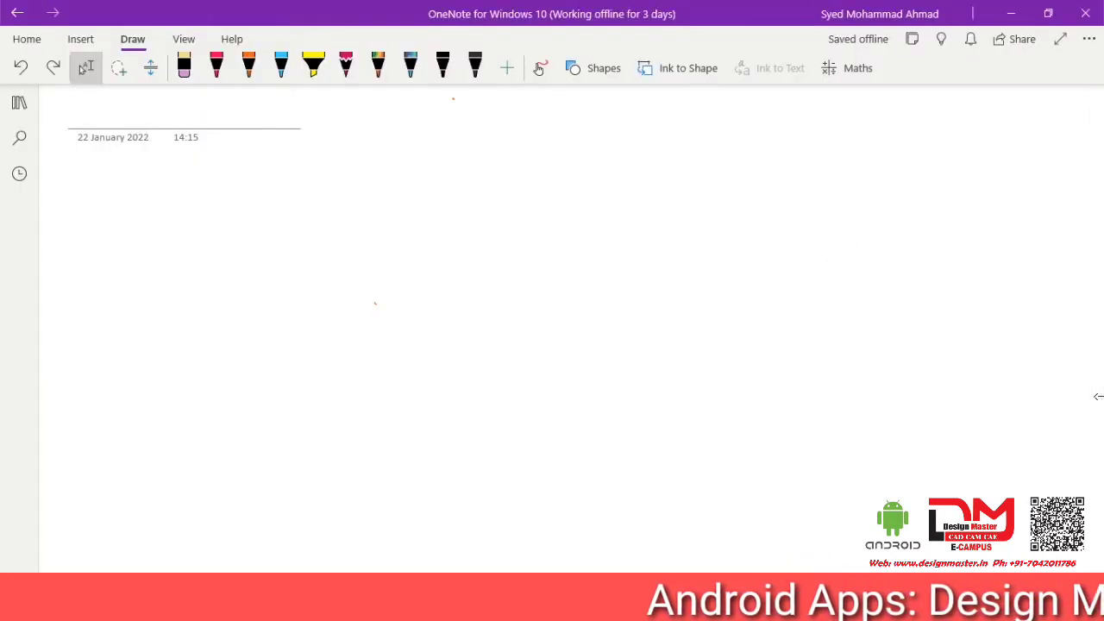
Step: Handwrite the heading "Unit types" with the pink pen near the top of the OneNote page and underline it
left_click(346, 67)
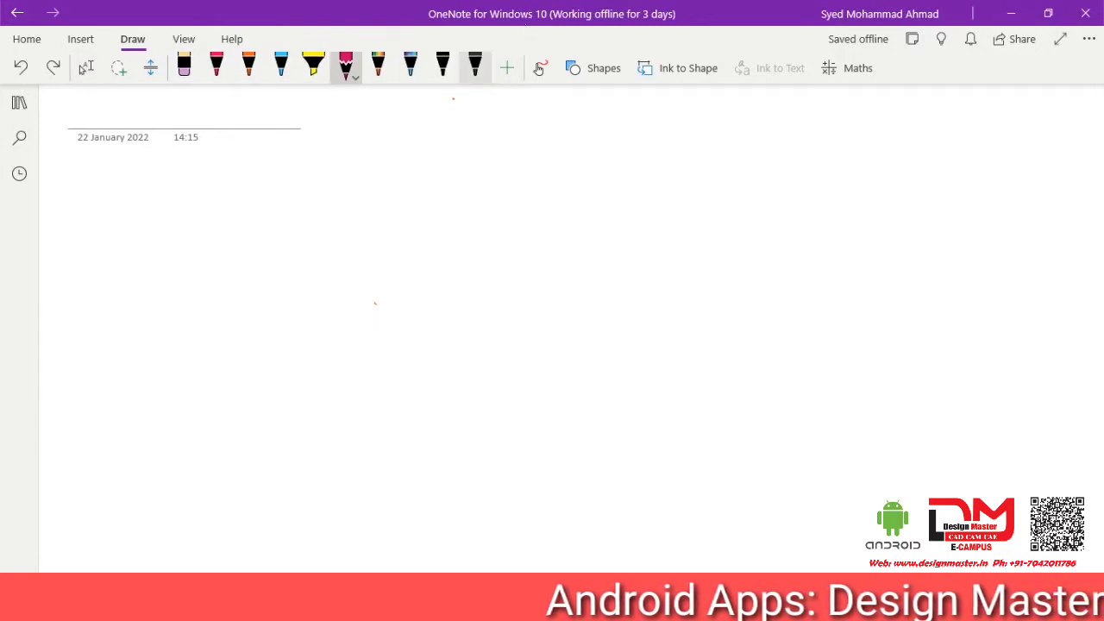
mouse_move(443, 117)
left_mouse_down()
mouse_move(443, 129)
mouse_move(457, 120)
left_mouse_up()
left_click_drag(461, 126, 475, 133)
left_click_drag(480, 126, 495, 131)
left_click_drag(487, 125, 543, 131)
mouse_move(530, 126)
left_mouse_down()
mouse_move(546, 122)
mouse_move(542, 140)
left_mouse_up()
left_click_drag(572, 122, 570, 131)
left_click_drag(581, 124, 594, 130)
left_click_drag(603, 118, 596, 132)
left_click_drag(433, 148, 604, 145)
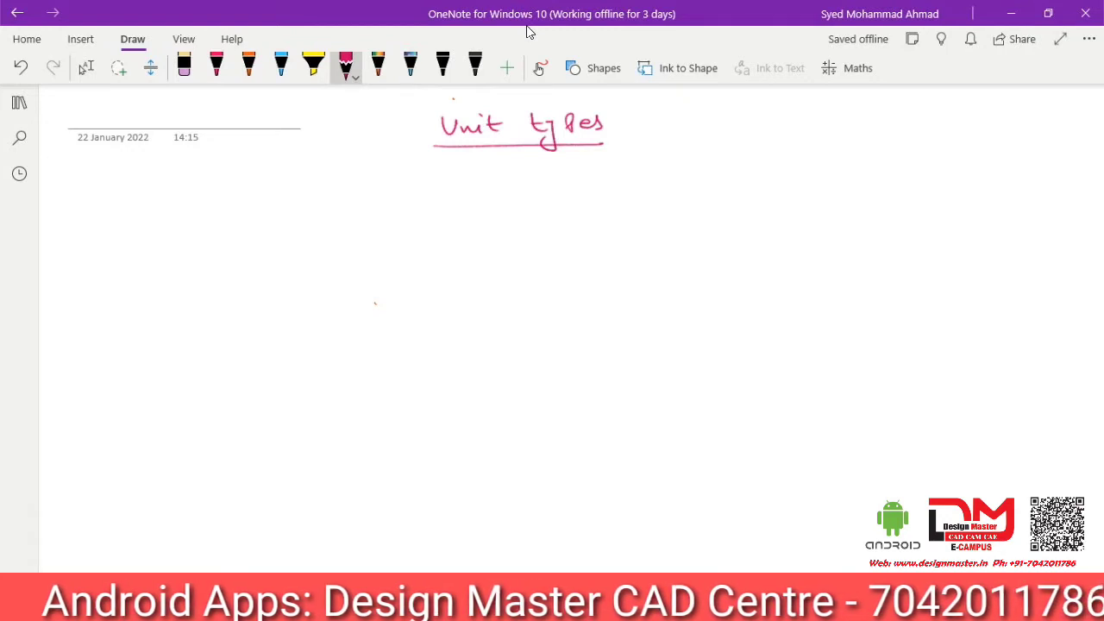
Step: Draw three arrows branching from the heading and handwrite "Decimal", "Arch." and "Engg" beside them
left_click_drag(619, 139, 693, 133)
mouse_move(707, 126)
left_mouse_down()
mouse_move(703, 135)
mouse_move(735, 126)
left_mouse_up()
left_click_drag(734, 128, 749, 109)
mouse_move(626, 157)
left_mouse_down()
mouse_move(656, 169)
mouse_move(646, 177)
mouse_move(735, 176)
left_mouse_up()
left_click_drag(621, 181, 670, 212)
left_click_drag(657, 200, 752, 221)
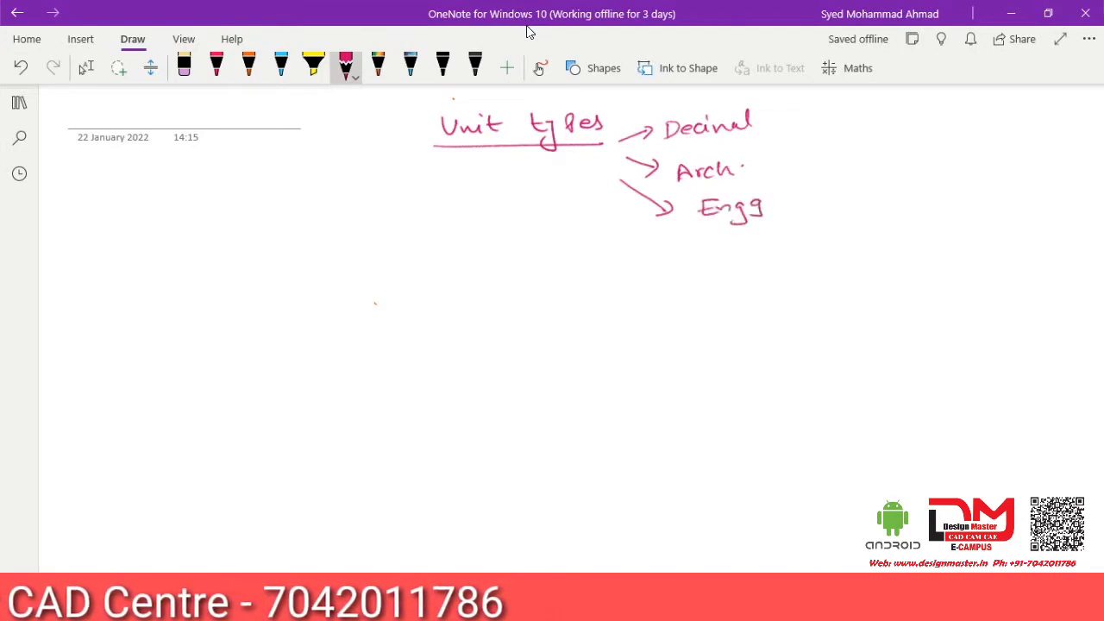
Step: Draw two more arrows below the first three and handwrite "Scientific" and "Fractional" at their ends
mouse_move(617, 198)
left_mouse_down()
mouse_move(678, 254)
mouse_move(704, 257)
left_mouse_up()
mouse_move(729, 249)
left_mouse_down()
mouse_move(725, 257)
mouse_move(764, 258)
left_mouse_up()
left_click_drag(765, 247, 780, 245)
mouse_move(621, 220)
left_mouse_down()
mouse_move(686, 319)
mouse_move(689, 311)
mouse_move(722, 323)
left_mouse_up()
left_click_drag(716, 311, 730, 309)
mouse_move(733, 315)
left_mouse_down()
mouse_move(744, 302)
mouse_move(765, 316)
left_mouse_up()
left_click_drag(780, 290, 778, 311)
left_click_drag(773, 300, 844, 299)
left_click_drag(844, 297, 859, 276)
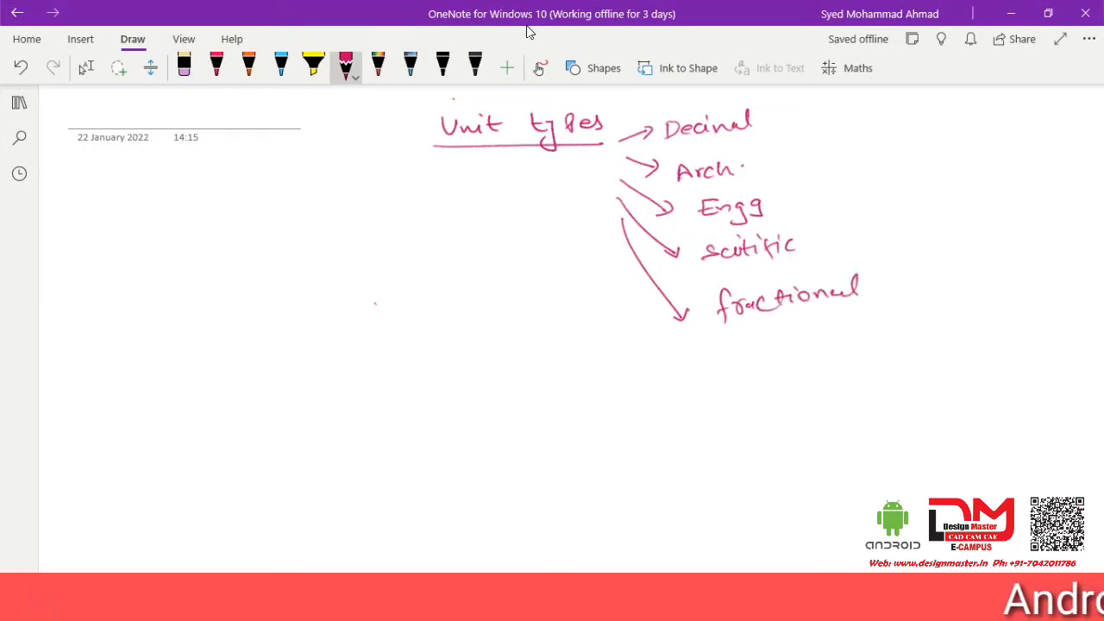
left_click(85, 67)
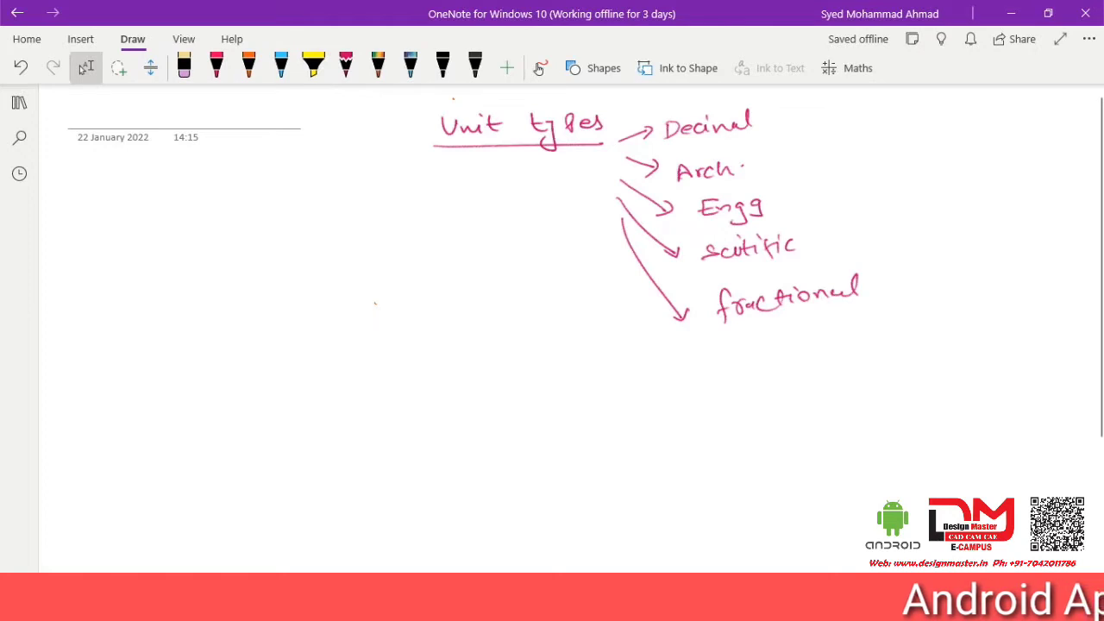
Step: Switch to AutoCAD, examine the length types offered in the Drawing Units settings and close them without changes
left_click(622, 545)
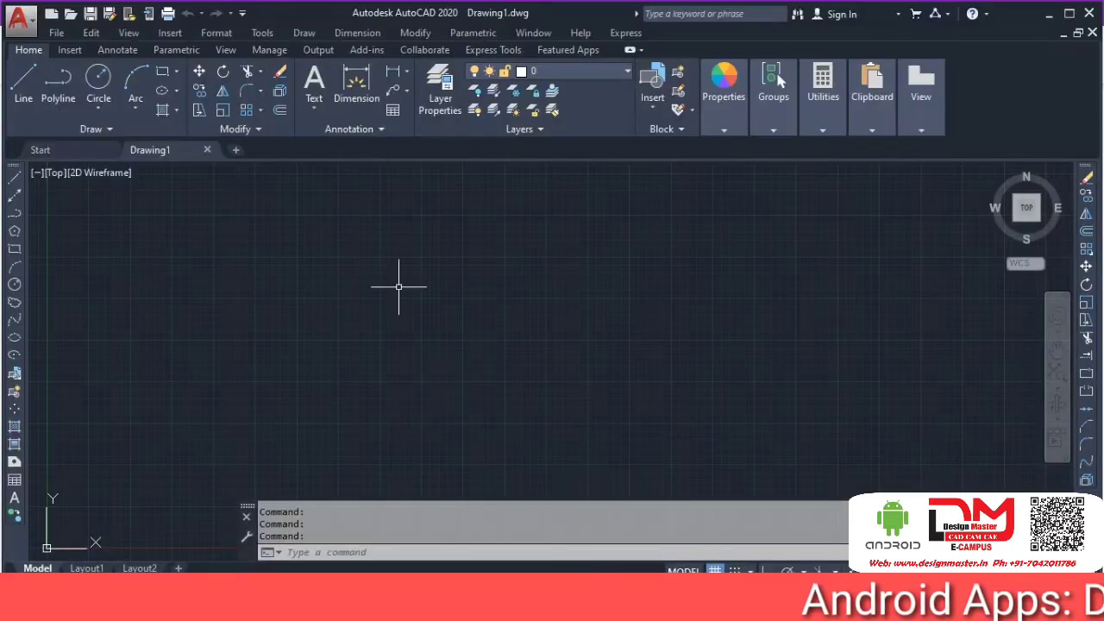
type("un")
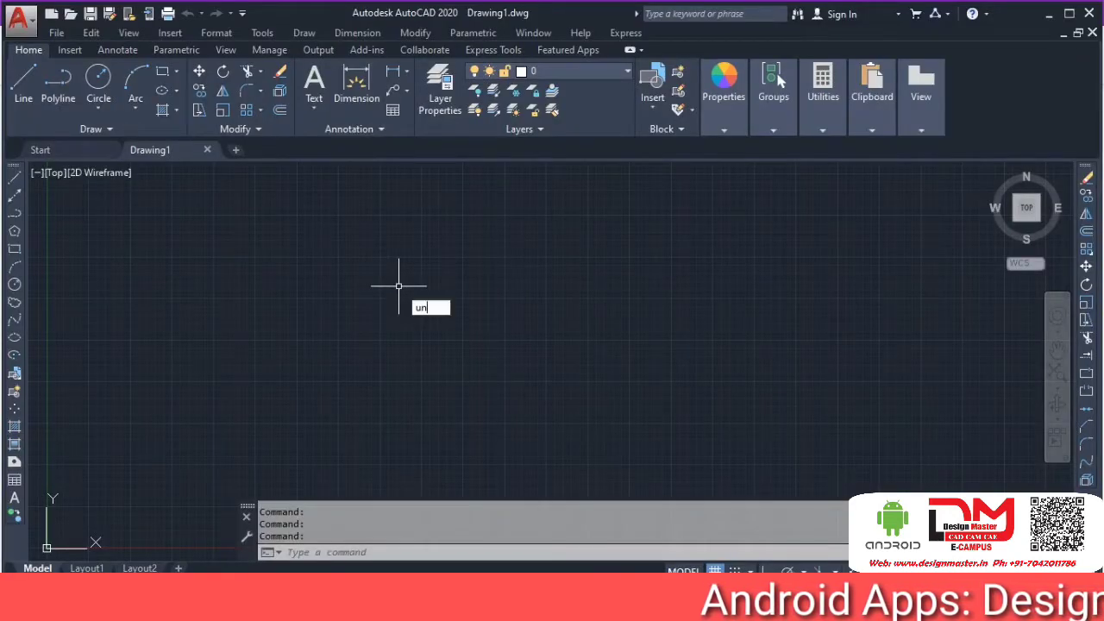
key("Return")
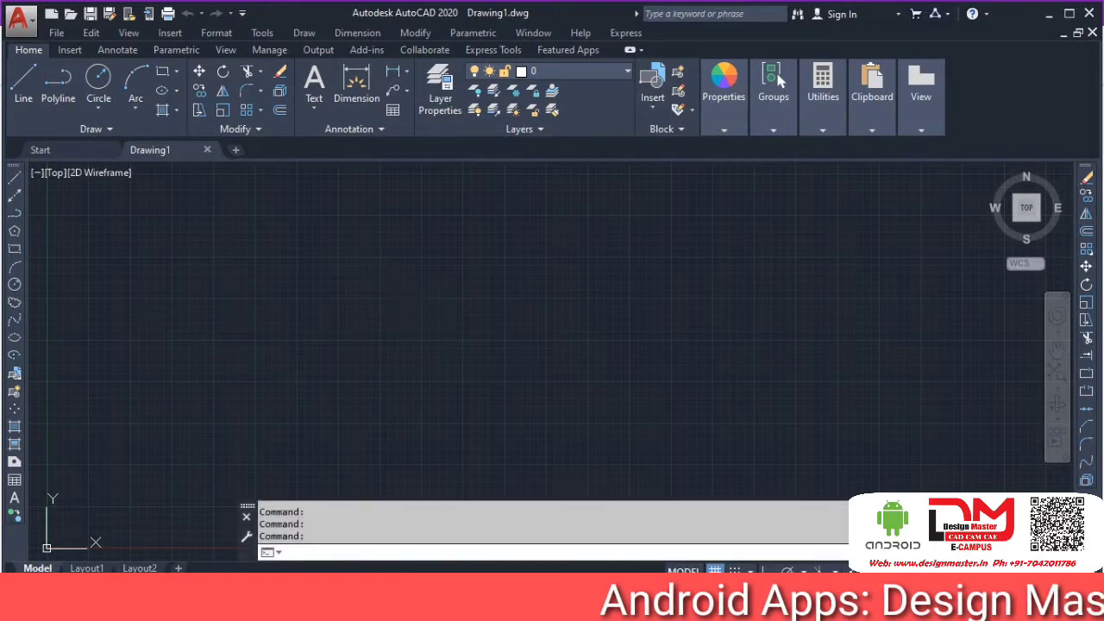
left_click(520, 189)
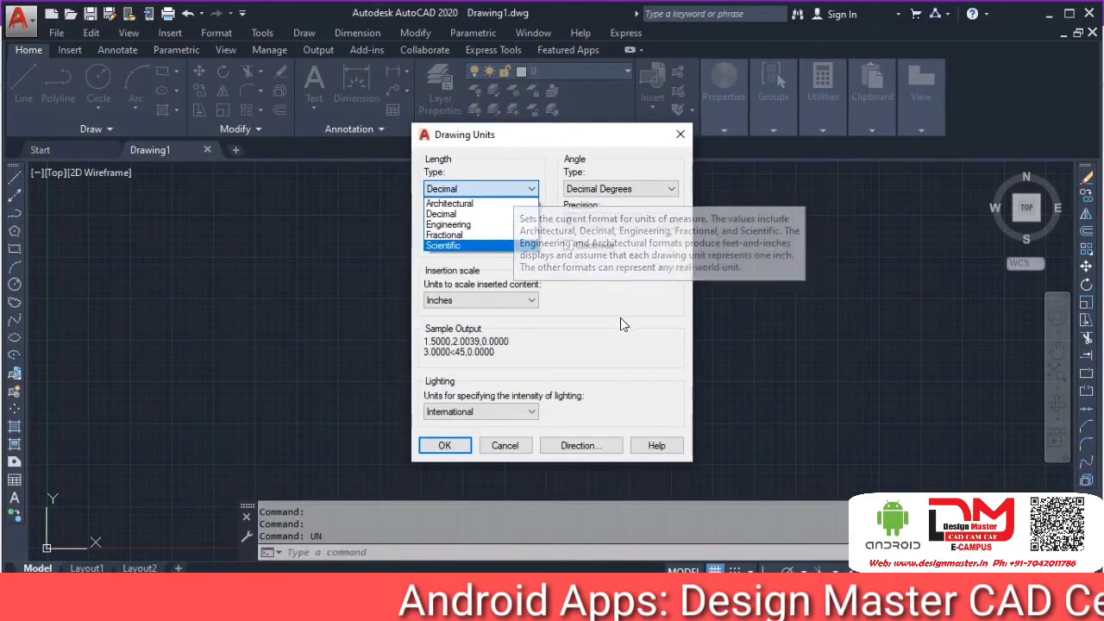
left_click(688, 155)
left_click(681, 137)
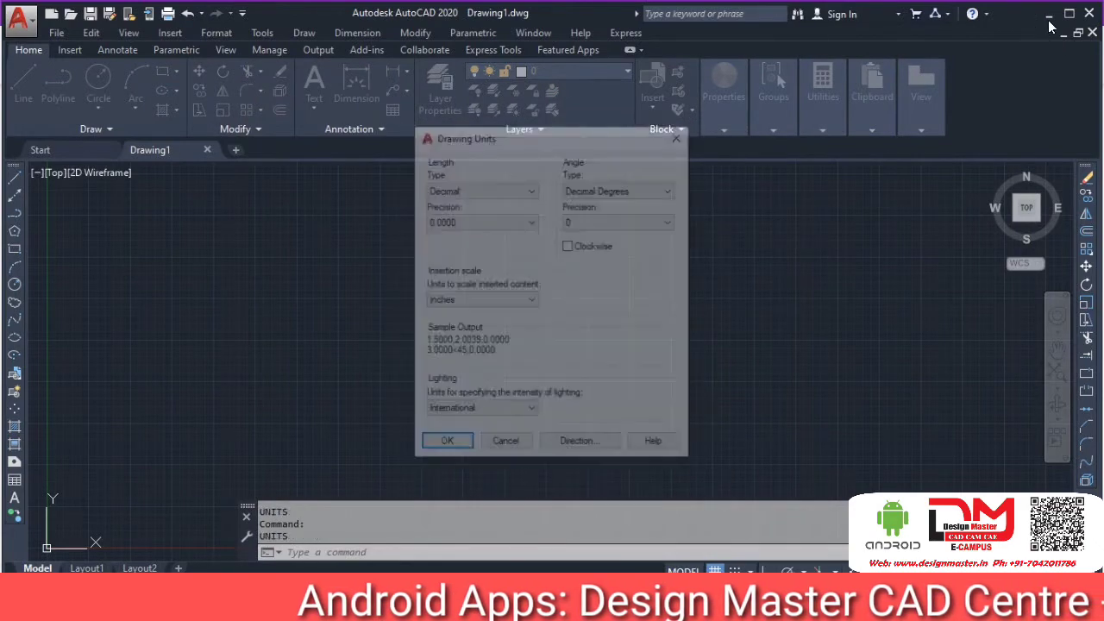
key("Return")
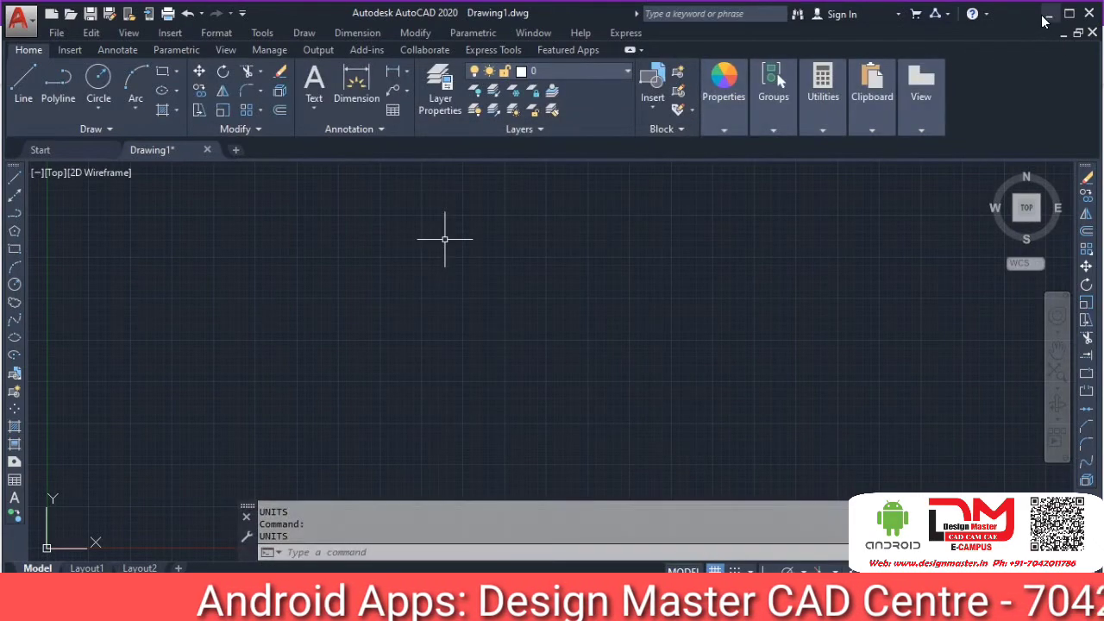
Step: Return to the OneNote page and handwrite 1.5 = 1'6" = 1 1/2 = 15×10^-1 to the left of the unit types list
left_click(1047, 13)
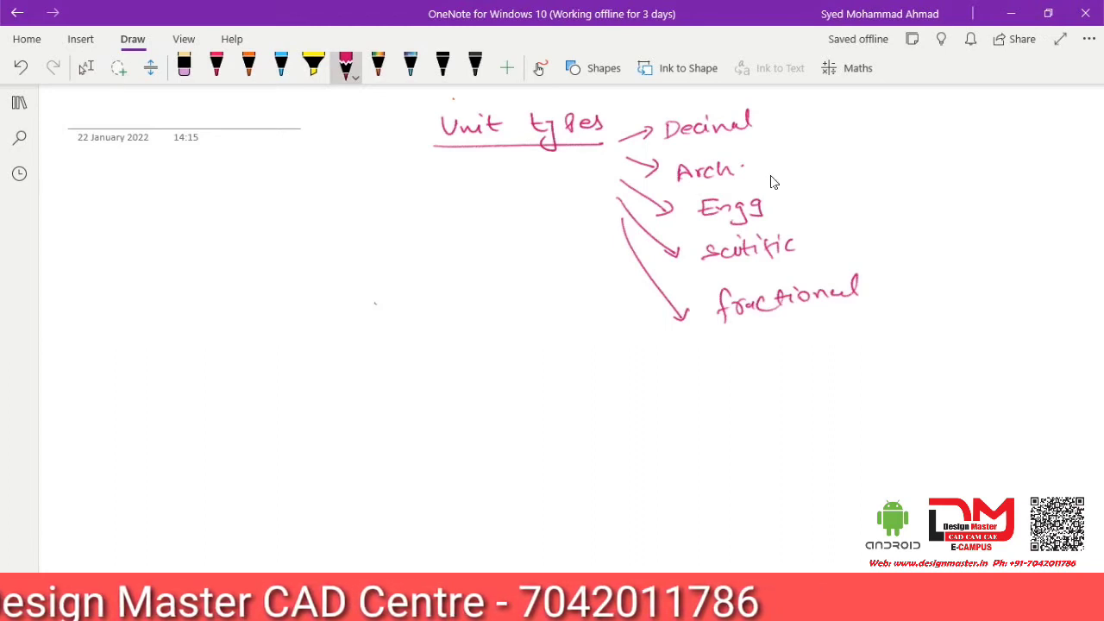
mouse_move(148, 213)
left_mouse_down()
mouse_move(149, 232)
mouse_move(170, 228)
left_mouse_up()
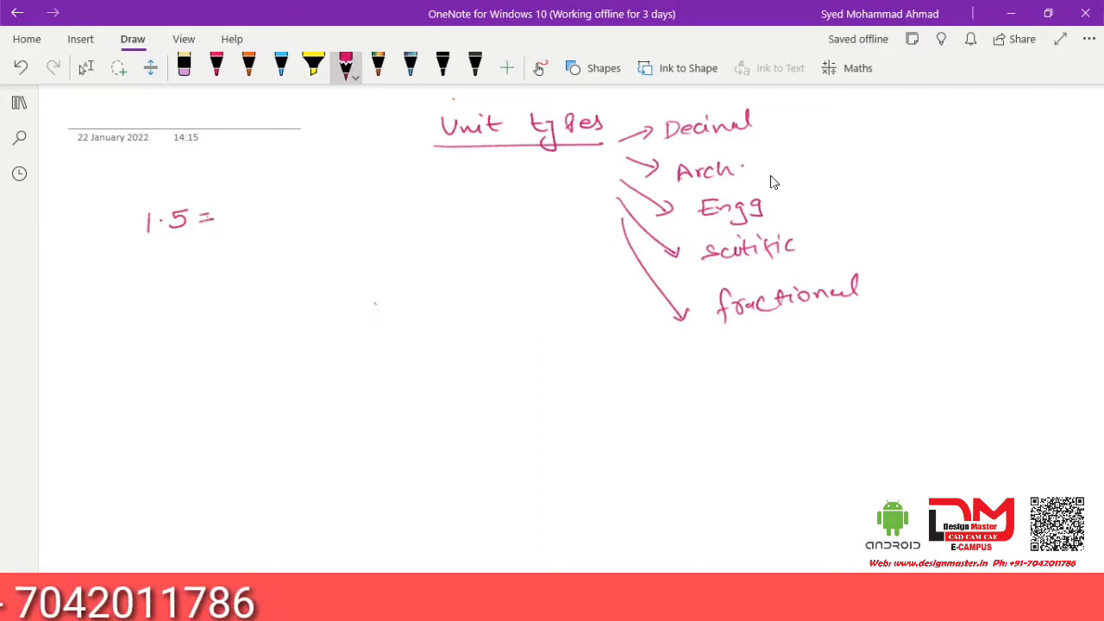
left_click_drag(254, 201, 246, 216)
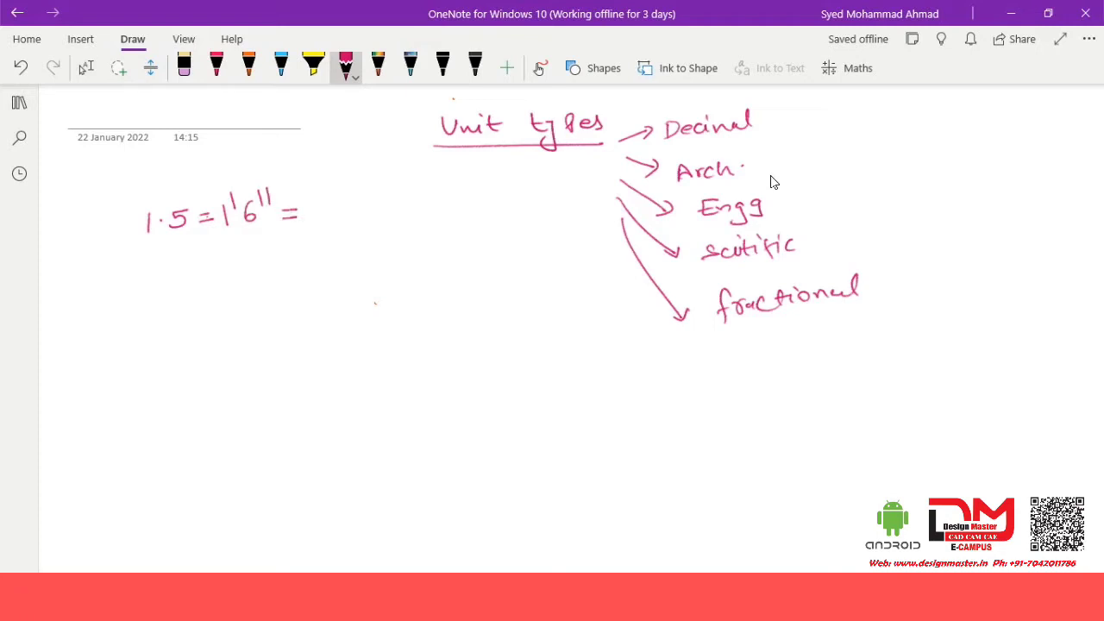
mouse_move(341, 192)
left_mouse_down()
mouse_move(334, 225)
mouse_move(365, 219)
left_mouse_up()
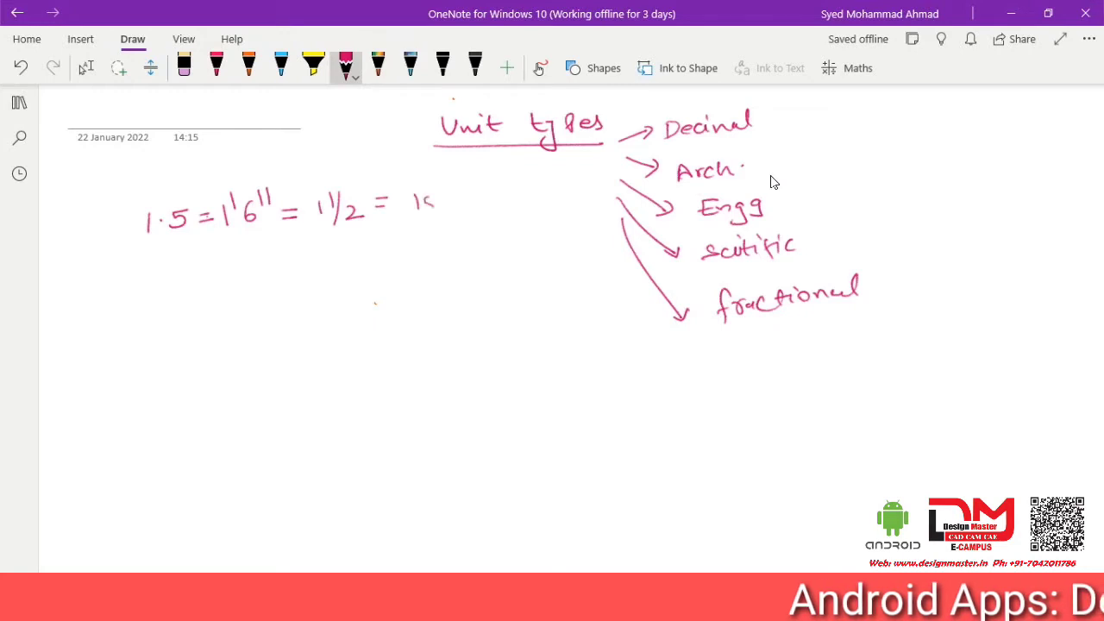
left_click_drag(470, 193, 468, 194)
left_click_drag(477, 187, 487, 186)
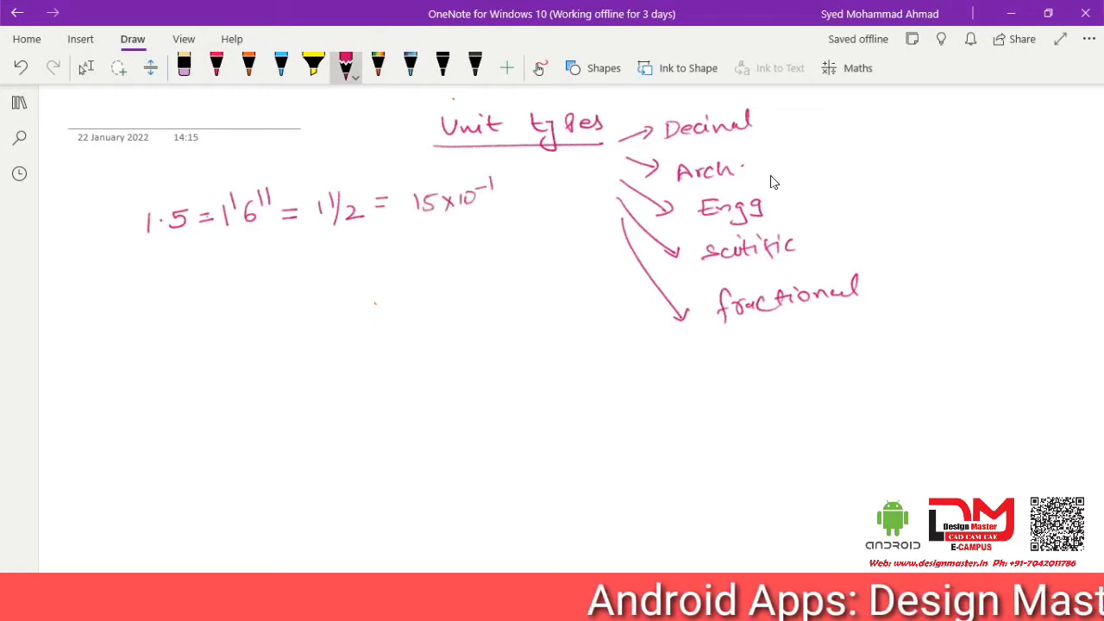
Step: Draw a short line above each of the four values, and label 1.5 as "Decimal" and 1'6" as "Arch or Engg" beneath them
left_click_drag(146, 183, 333, 174)
left_click_drag(405, 172, 462, 170)
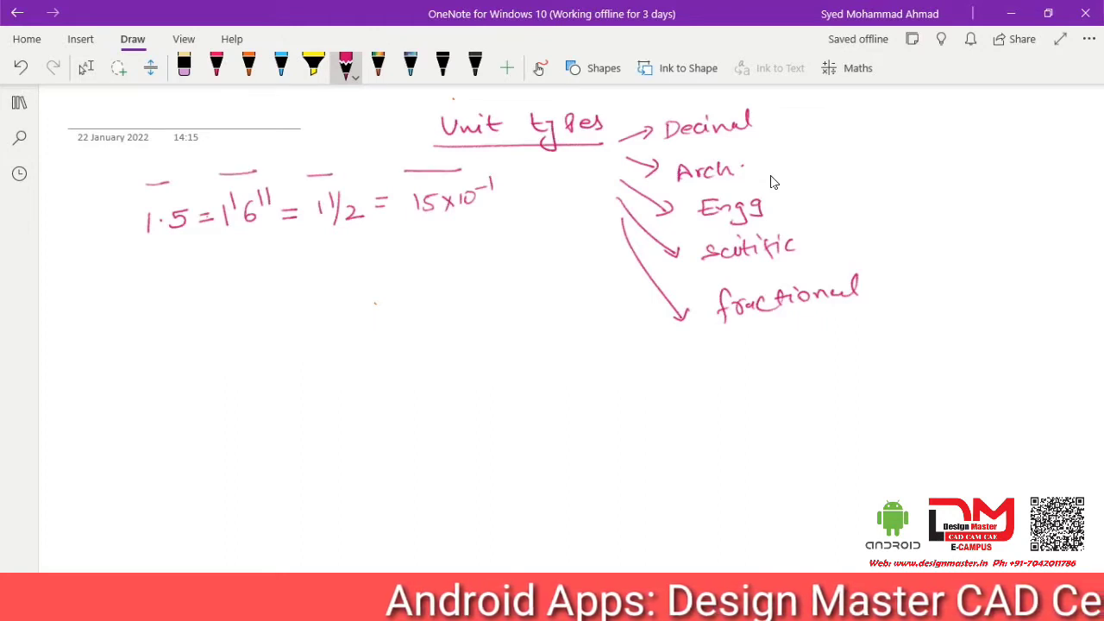
mouse_move(160, 247)
left_mouse_down()
mouse_move(128, 347)
mouse_move(178, 298)
left_mouse_up()
mouse_move(245, 239)
left_mouse_down()
mouse_move(247, 283)
mouse_move(253, 254)
left_mouse_up()
mouse_move(233, 326)
left_mouse_down()
mouse_move(255, 311)
mouse_move(264, 318)
left_mouse_up()
left_click_drag(269, 295, 286, 311)
mouse_move(217, 348)
left_mouse_down()
mouse_move(255, 353)
mouse_move(273, 335)
left_mouse_up()
mouse_move(281, 335)
left_mouse_down()
mouse_move(278, 378)
mouse_move(298, 355)
left_mouse_up()
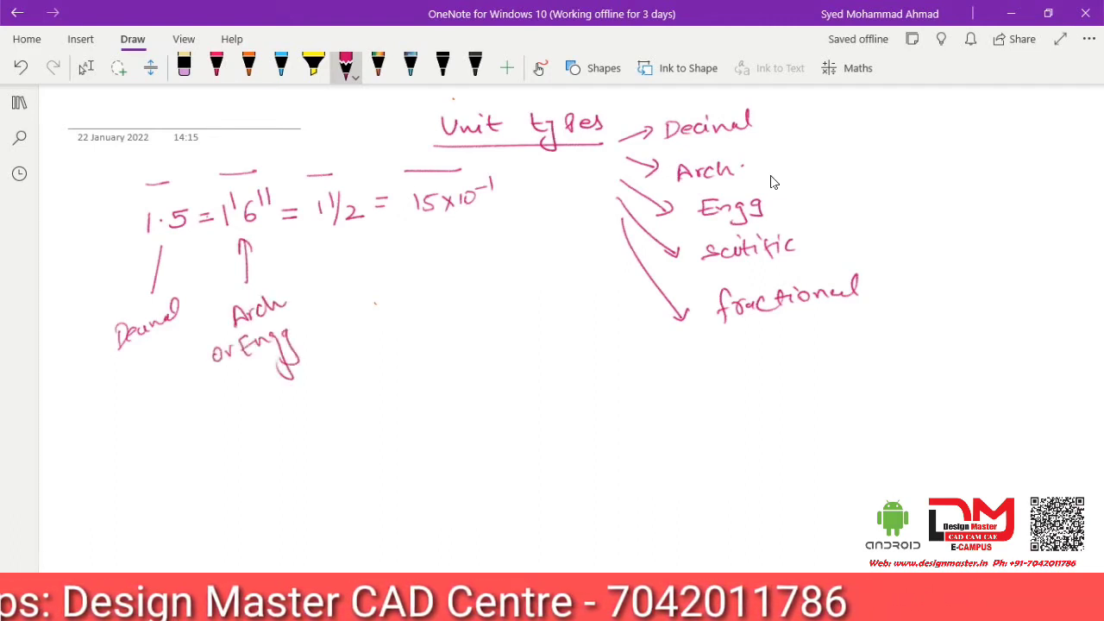
Step: Bracket 1 1/2 and 15×10^-1 from below and handwrite "Fractional" and "Scientific" under them
left_click_drag(322, 222, 378, 225)
left_click_drag(354, 268, 359, 323)
left_click_drag(353, 298, 426, 273)
left_click_drag(423, 278, 429, 261)
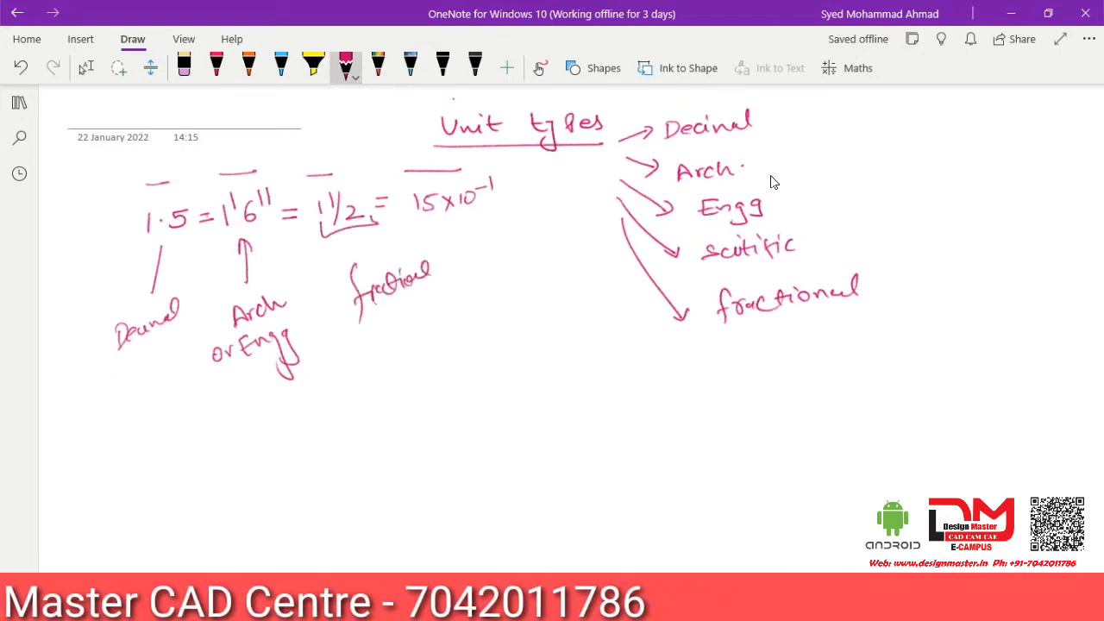
left_click_drag(445, 216, 540, 208)
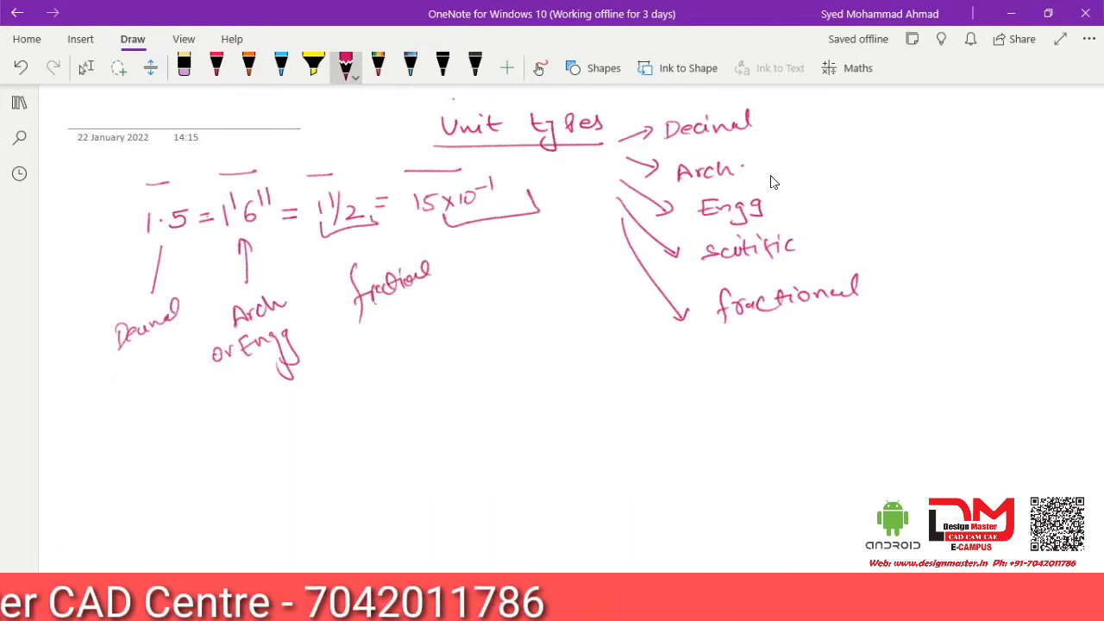
mouse_move(479, 250)
left_mouse_down()
mouse_move(461, 265)
mouse_move(521, 260)
left_mouse_up()
left_click_drag(517, 250, 534, 250)
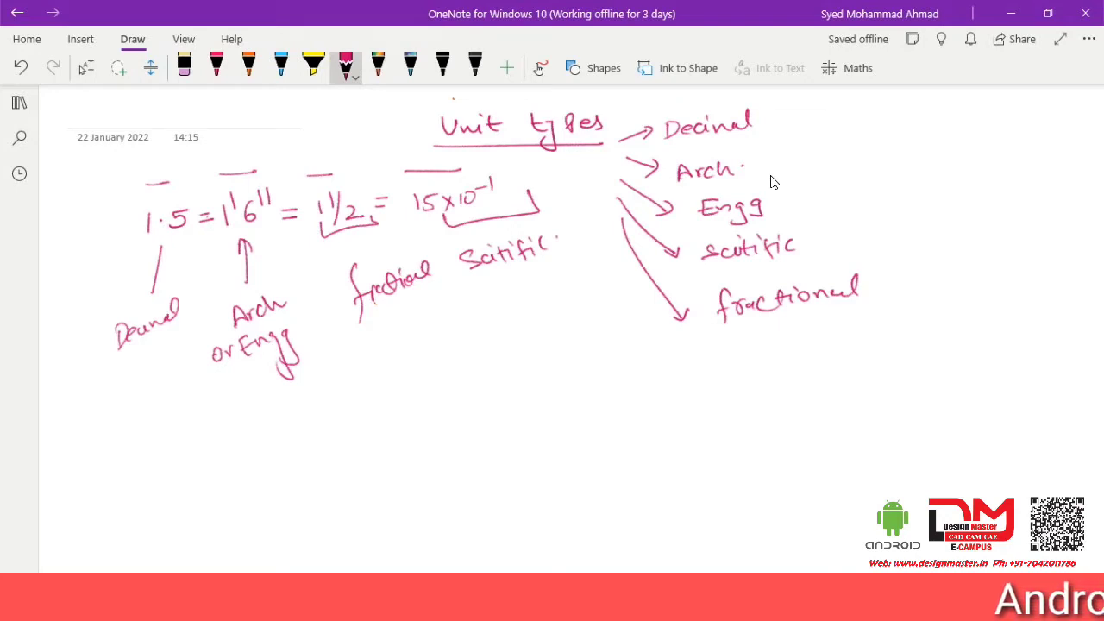
Step: Circle the values 1.5 and 1'6" and draw an equals sign between their "Decimal" and "Arch" labels
mouse_move(183, 179)
left_mouse_down()
mouse_move(156, 180)
mouse_move(134, 237)
mouse_move(192, 229)
mouse_move(188, 180)
left_mouse_up()
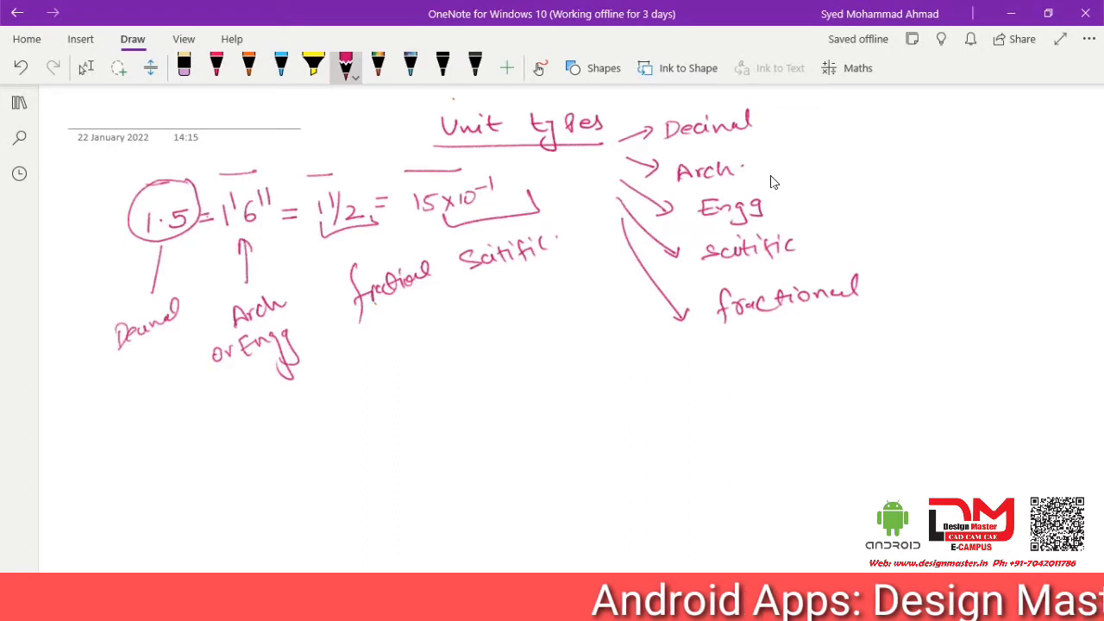
mouse_move(251, 171)
left_mouse_down()
mouse_move(277, 175)
mouse_move(217, 191)
mouse_move(259, 232)
mouse_move(278, 171)
left_mouse_up()
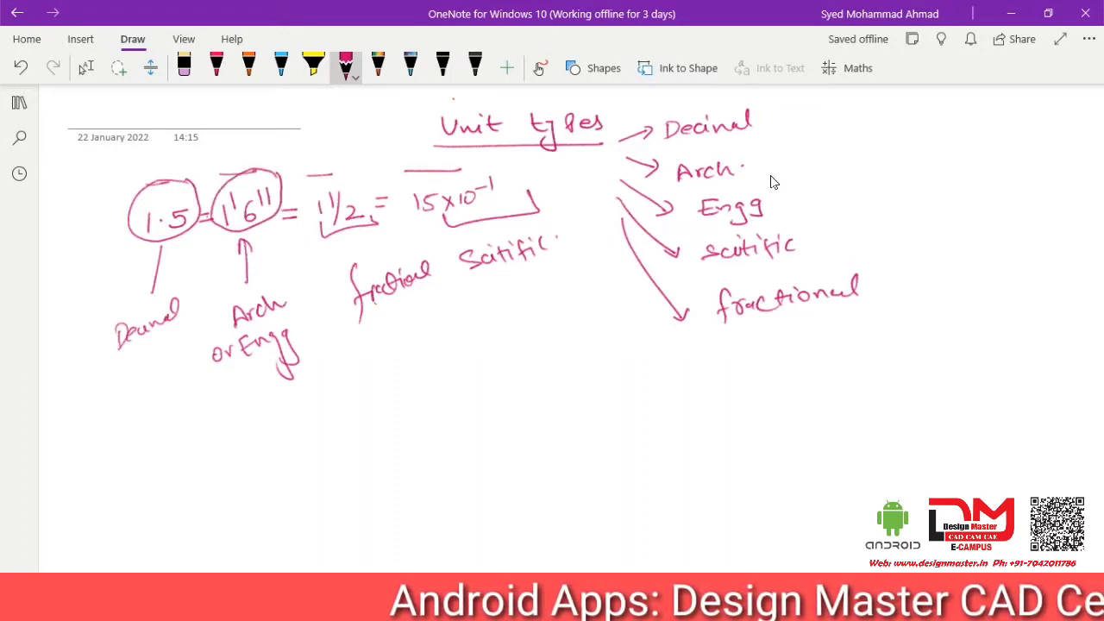
left_click_drag(185, 328, 212, 332)
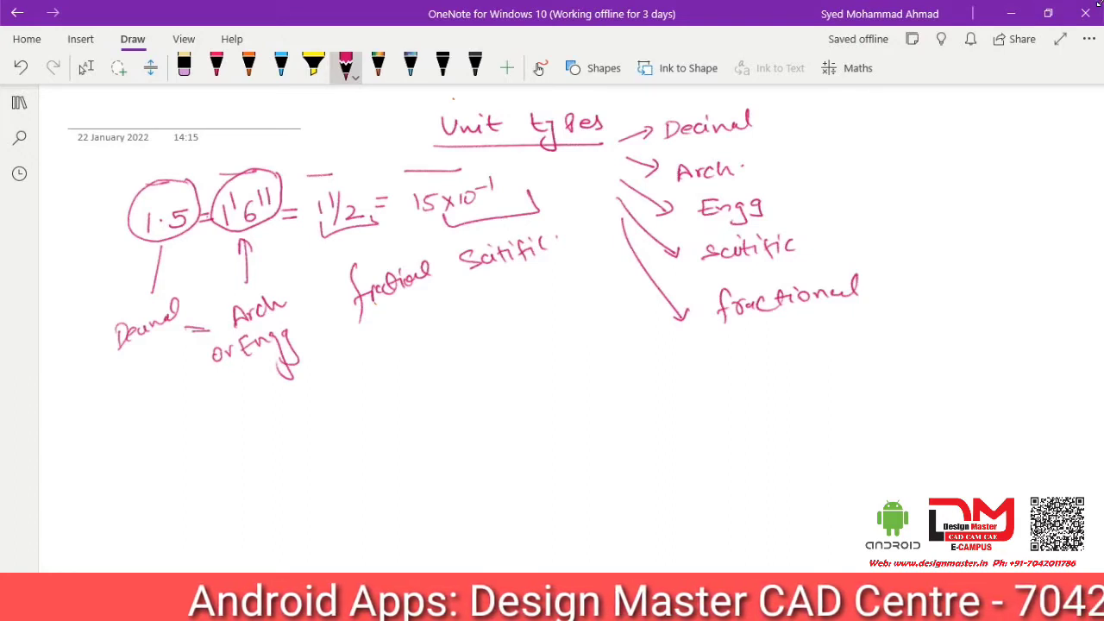
Step: Switch to AutoCAD, open the Drawing Units settings and set the length to Decimal type with 0.00 precision
left_click(1012, 12)
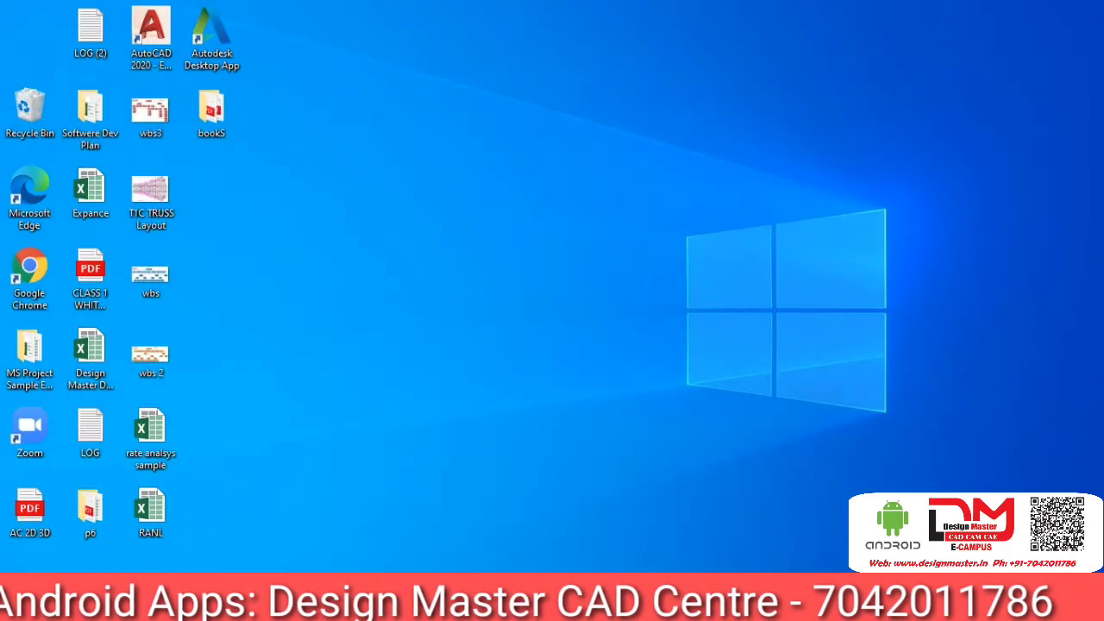
mouse_move(574, 604)
left_click(646, 539)
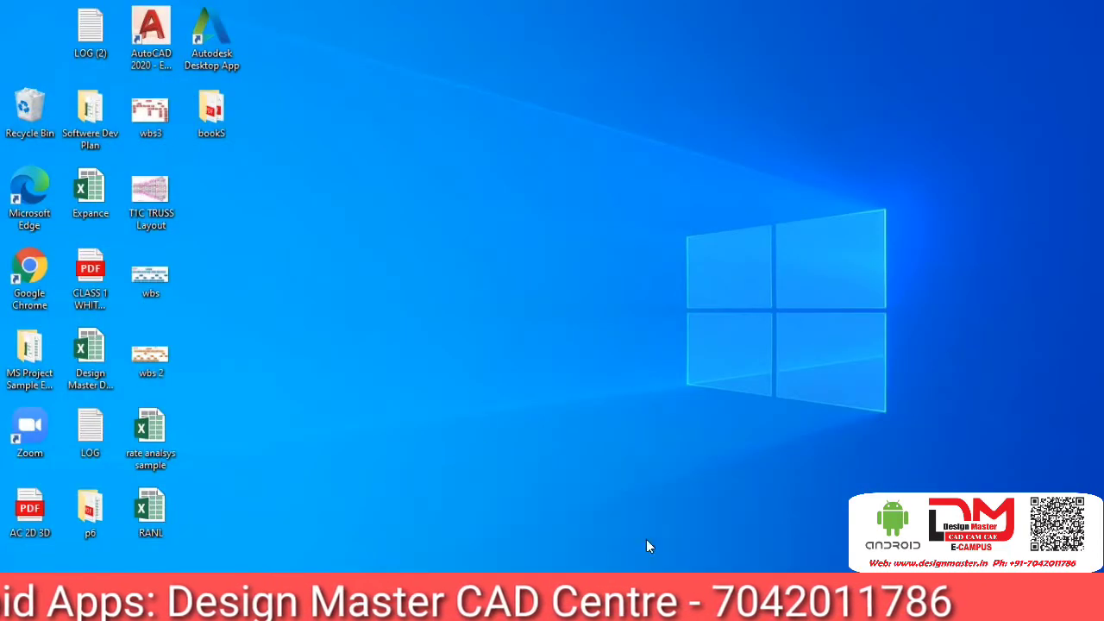
type("un")
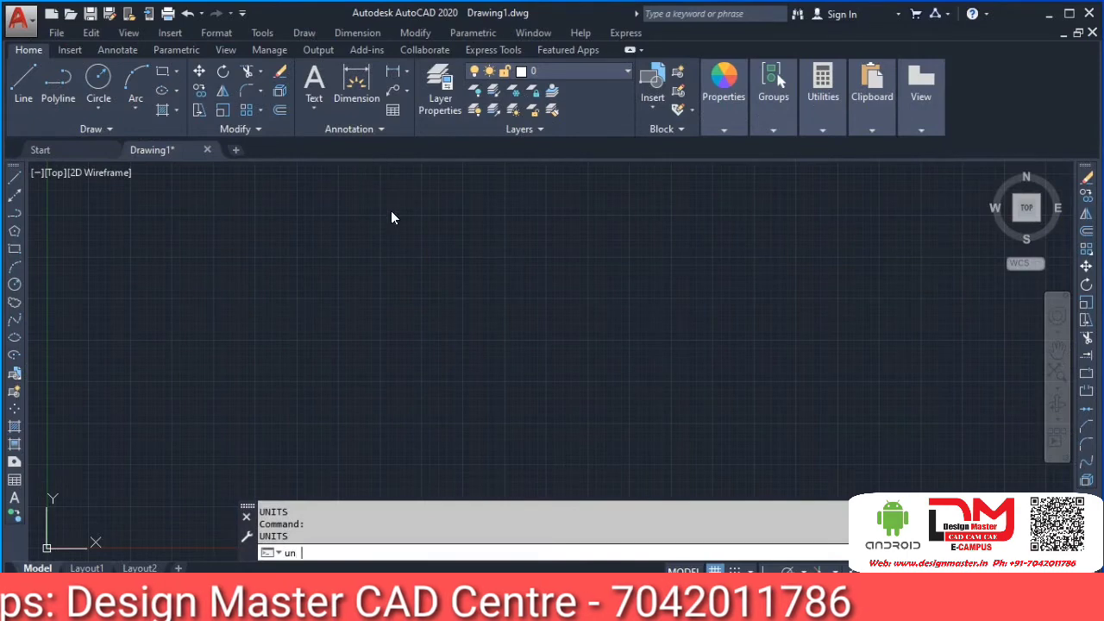
key("Return")
left_click(491, 187)
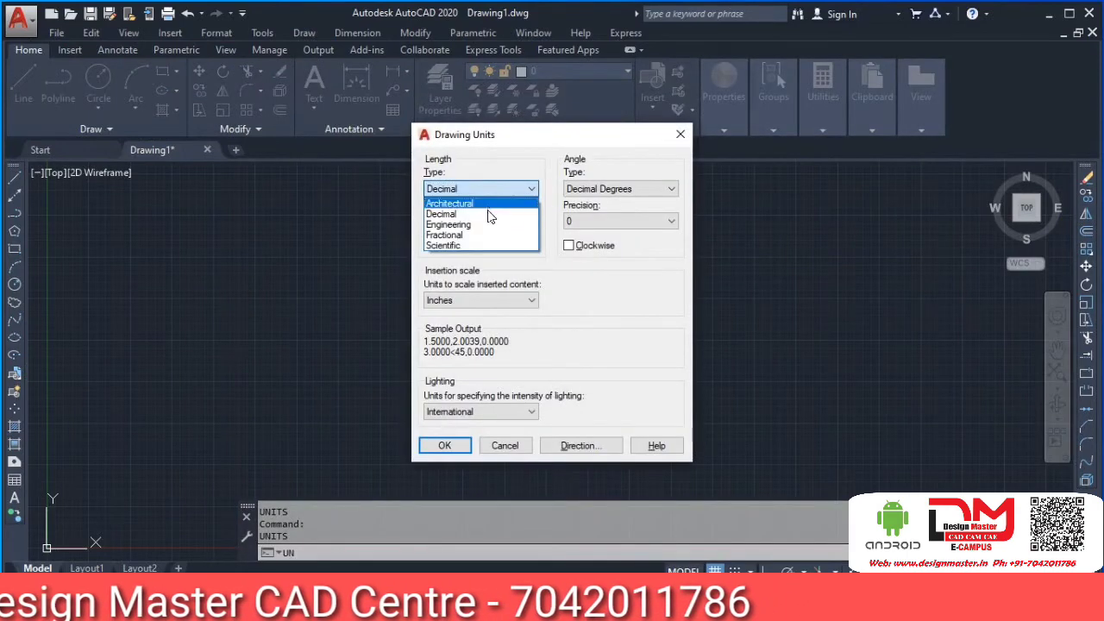
left_click(489, 214)
left_click(487, 220)
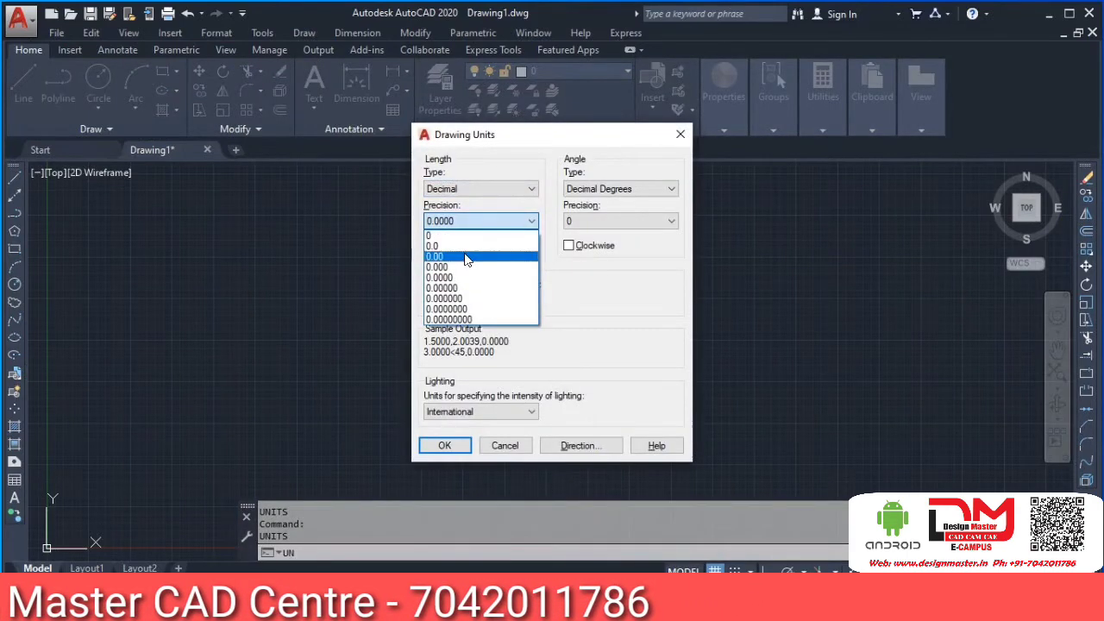
left_click(464, 255)
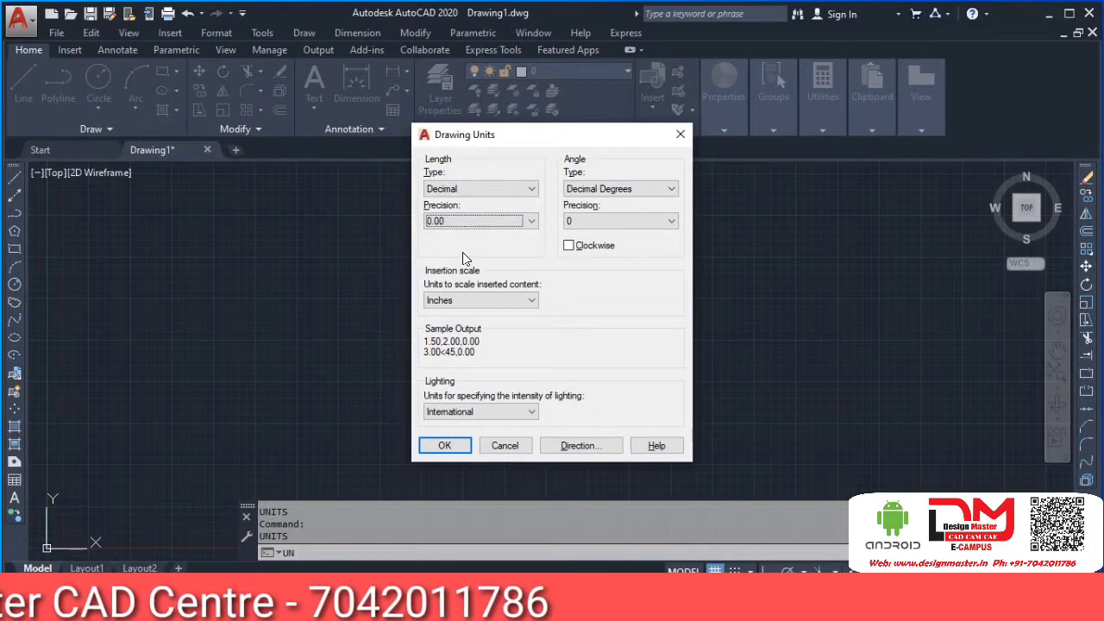
Step: Set the insertion scale to Millimeters and the angle to Decimal Degrees with 0.00 precision
left_click(500, 300)
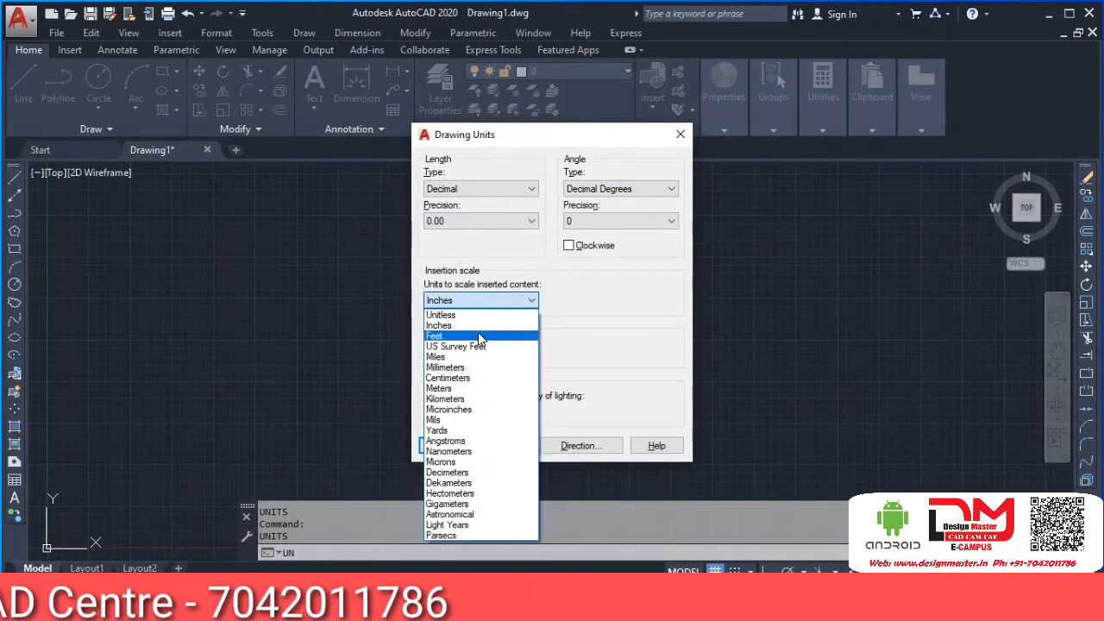
left_click(477, 326)
left_click(481, 304)
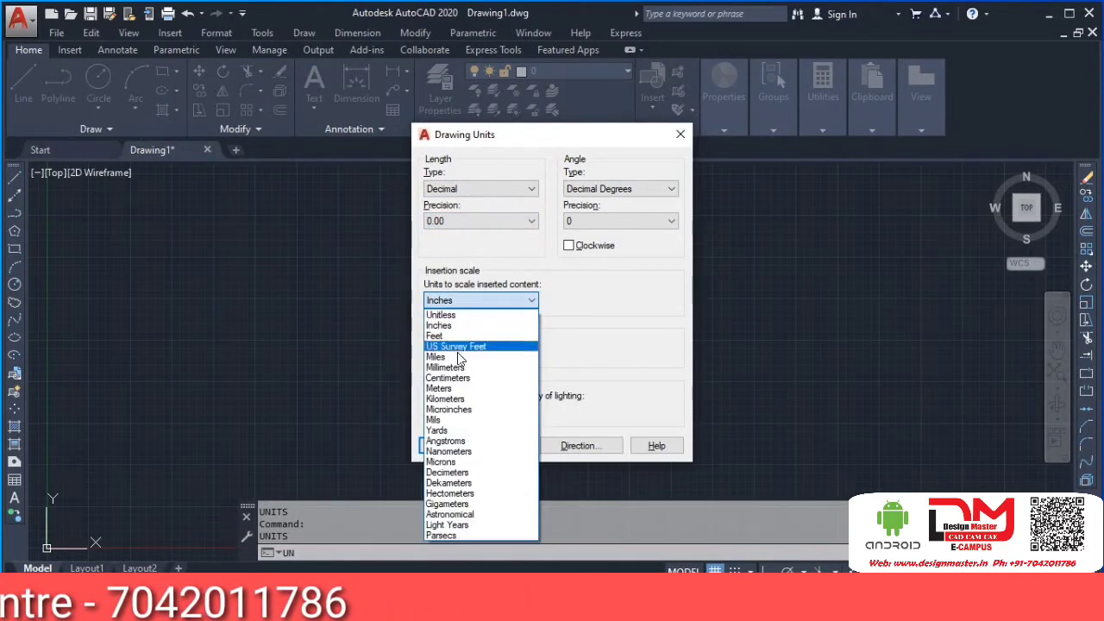
left_click(457, 377)
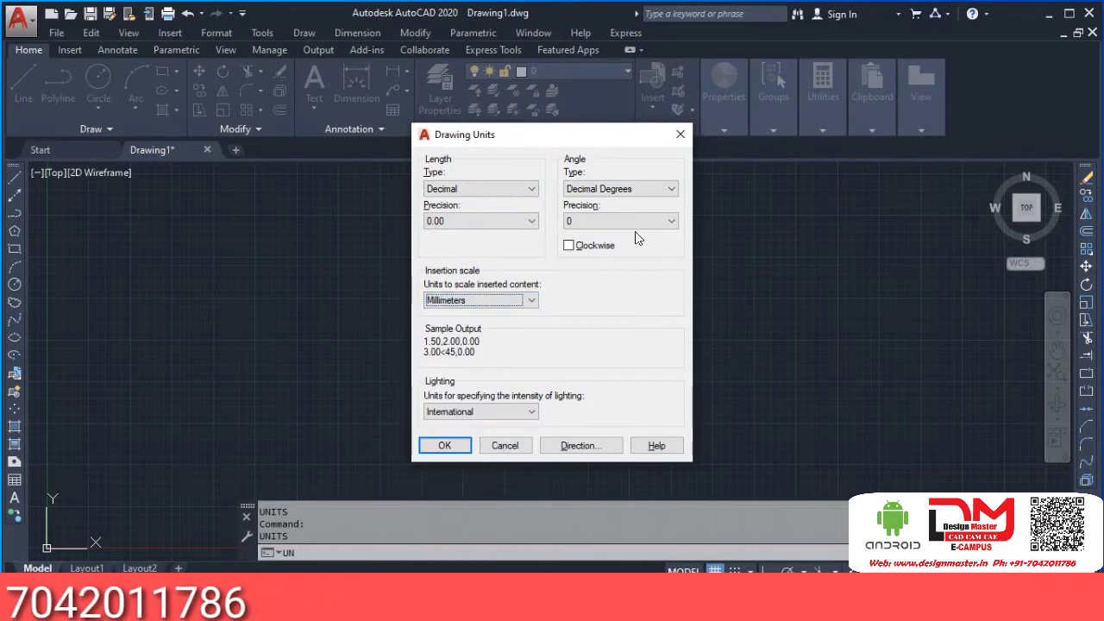
left_click(630, 189)
left_click(609, 199)
left_click(606, 221)
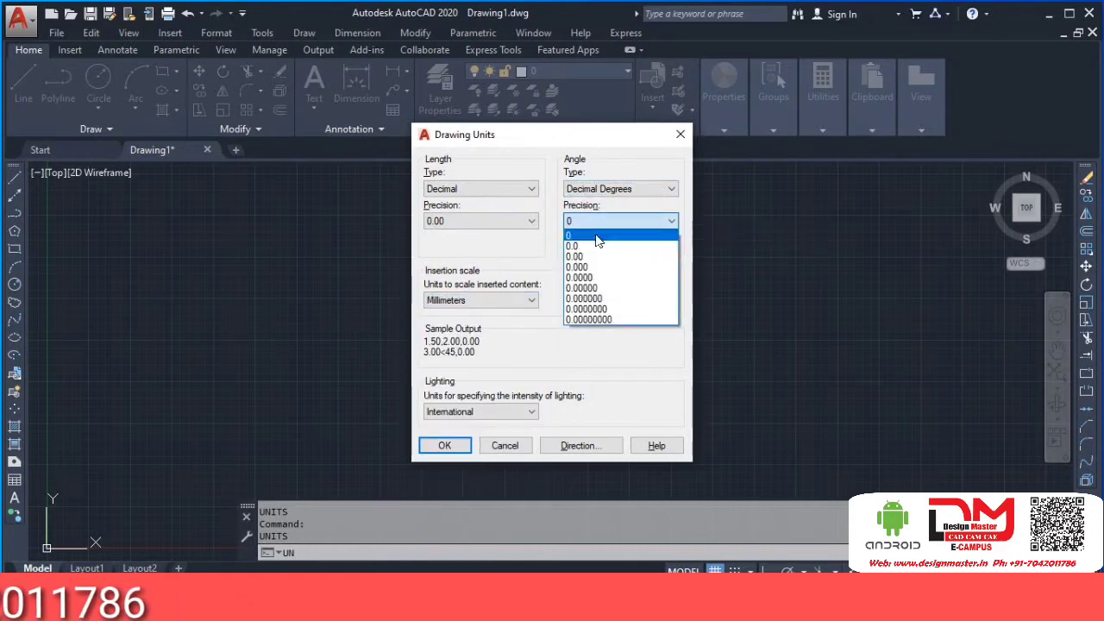
left_click(580, 256)
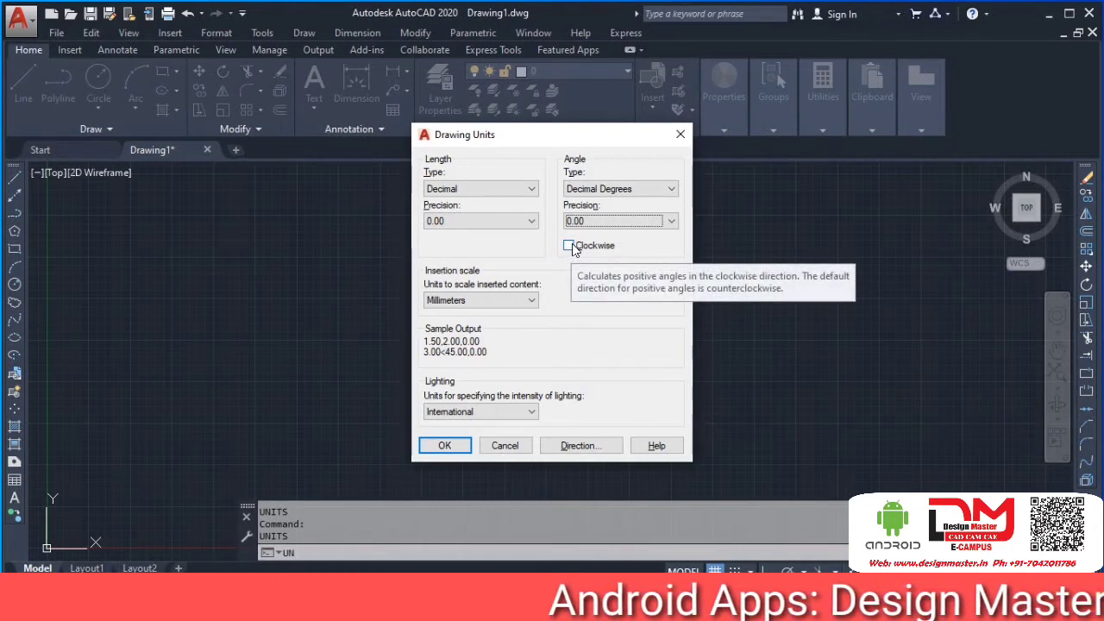
Step: Return to the OneNote page and sketch counterclockwise angles from a horizontal baseline, labelled 60 and 90°, below the unit notes
left_click(628, 602)
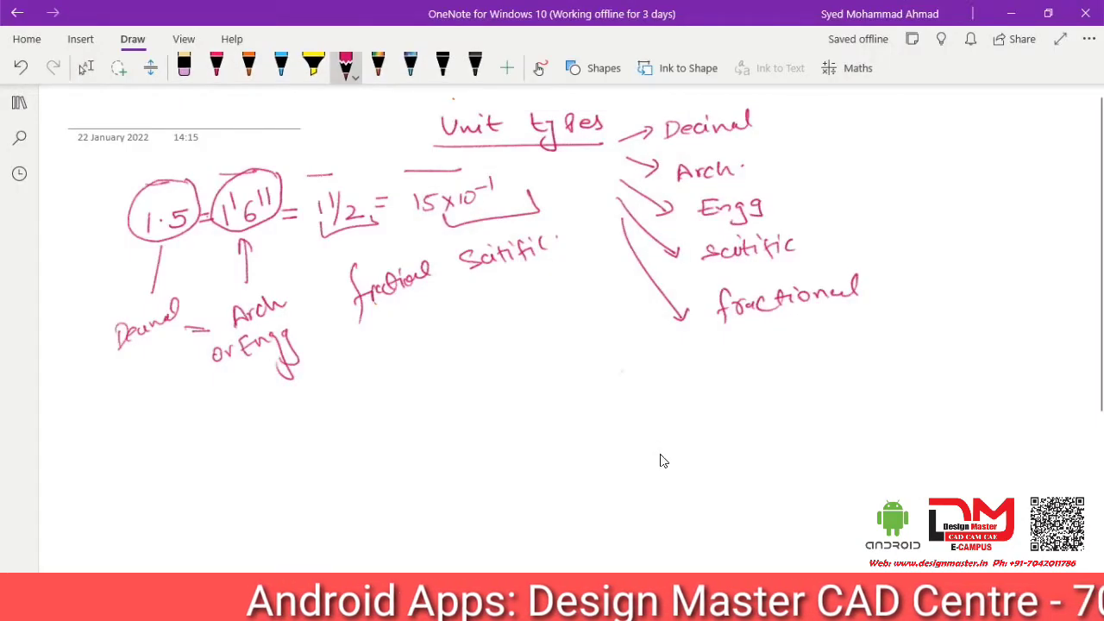
left_click_drag(536, 420, 716, 414)
left_click_drag(536, 420, 624, 339)
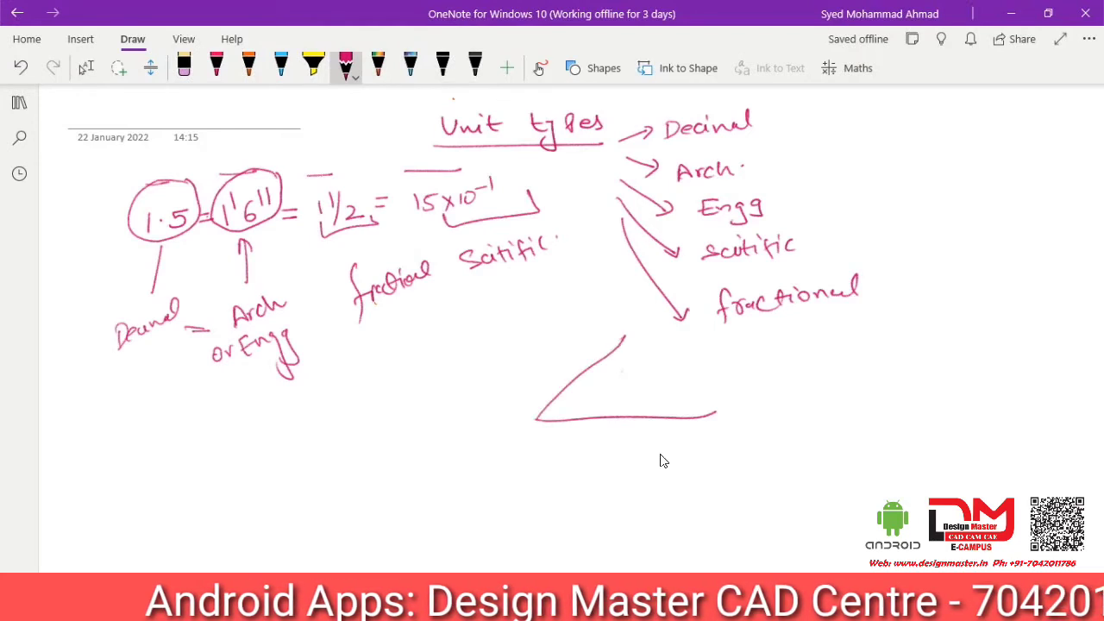
mouse_move(603, 420)
left_mouse_down()
mouse_move(584, 380)
mouse_move(629, 381)
left_mouse_up()
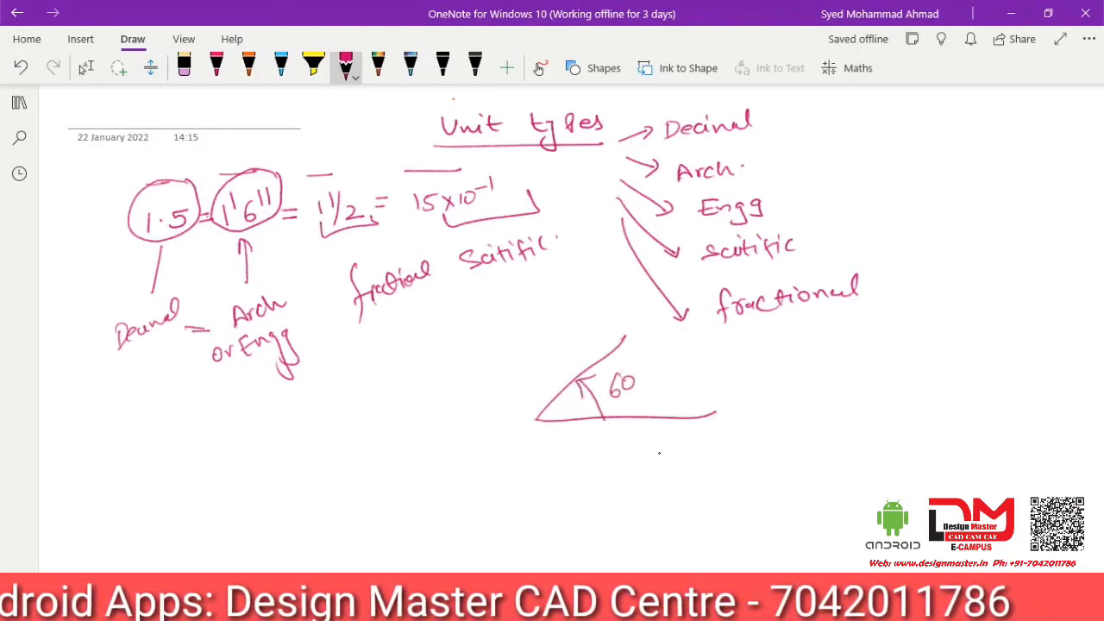
left_click_drag(520, 379, 589, 377)
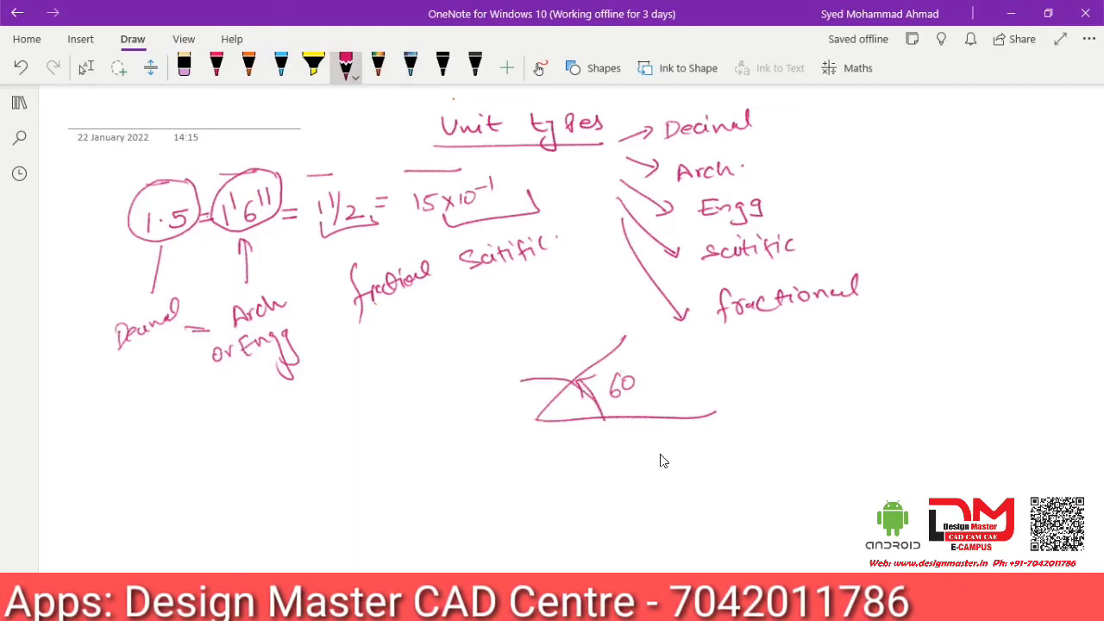
left_click_drag(527, 316, 535, 419)
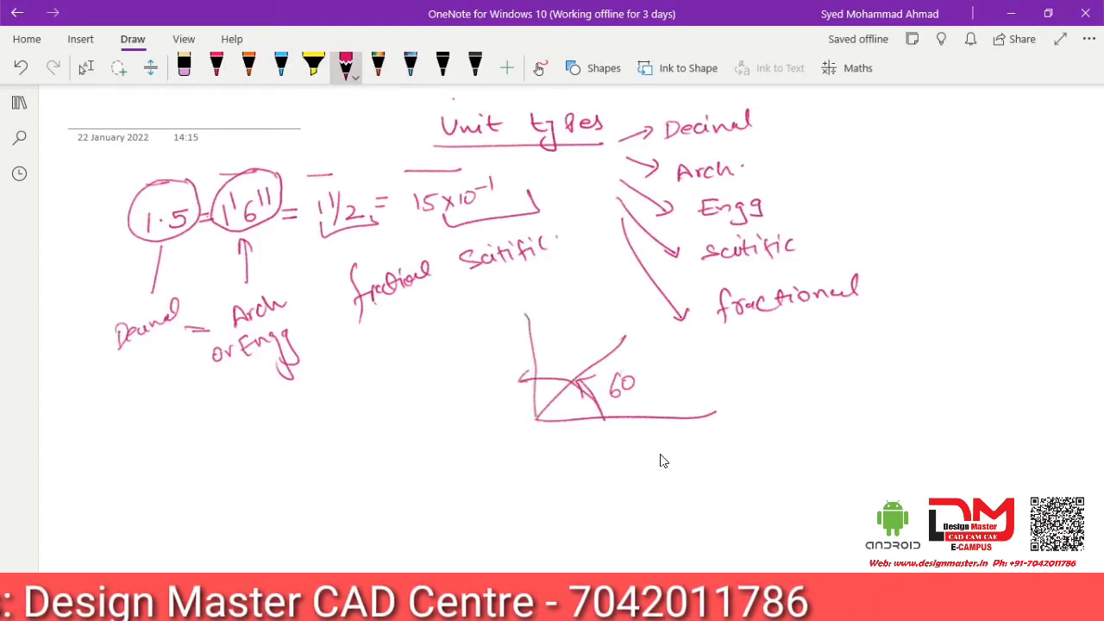
mouse_move(551, 339)
left_mouse_down()
mouse_move(548, 353)
mouse_move(561, 342)
left_mouse_up()
left_click_drag(568, 338, 569, 338)
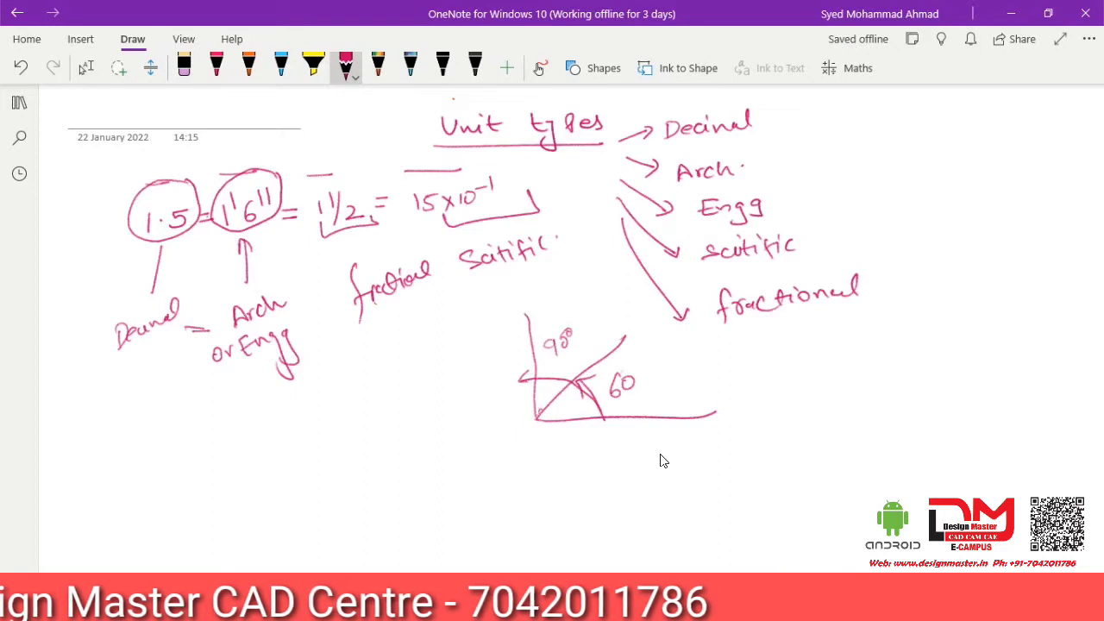
Step: Add a third ray to the angle sketch with a counterclockwise arc arrow from the baseline, labelled 120°
left_click_drag(535, 420, 345, 379)
left_click_drag(460, 388, 594, 403)
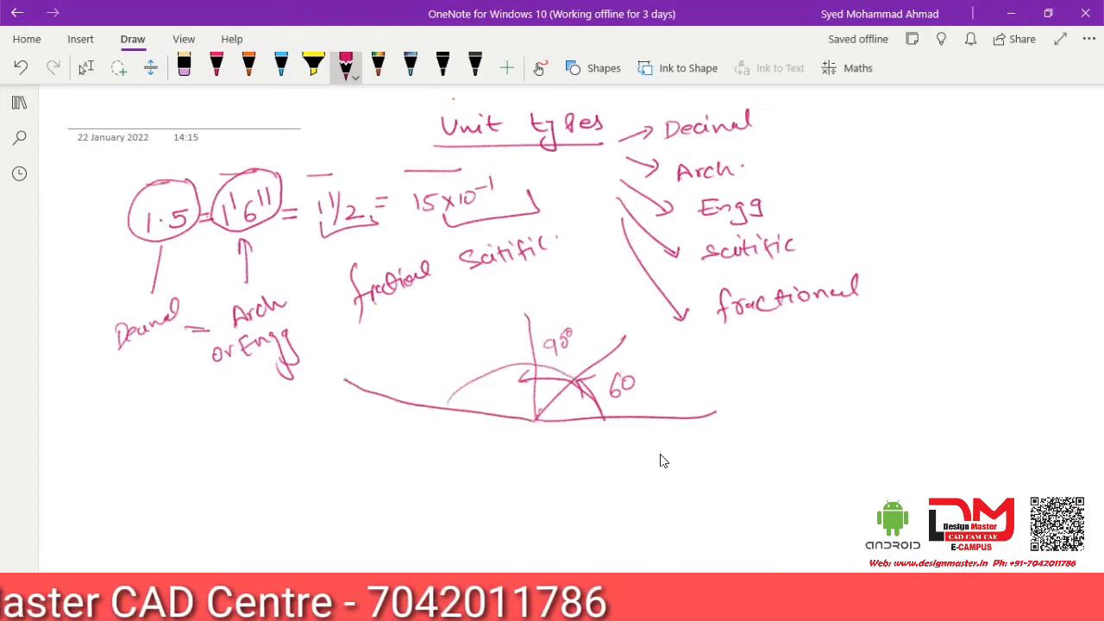
mouse_move(456, 385)
left_mouse_down()
mouse_move(450, 401)
mouse_move(468, 398)
left_mouse_up()
left_click_drag(462, 361, 488, 364)
left_click_drag(494, 345, 493, 329)
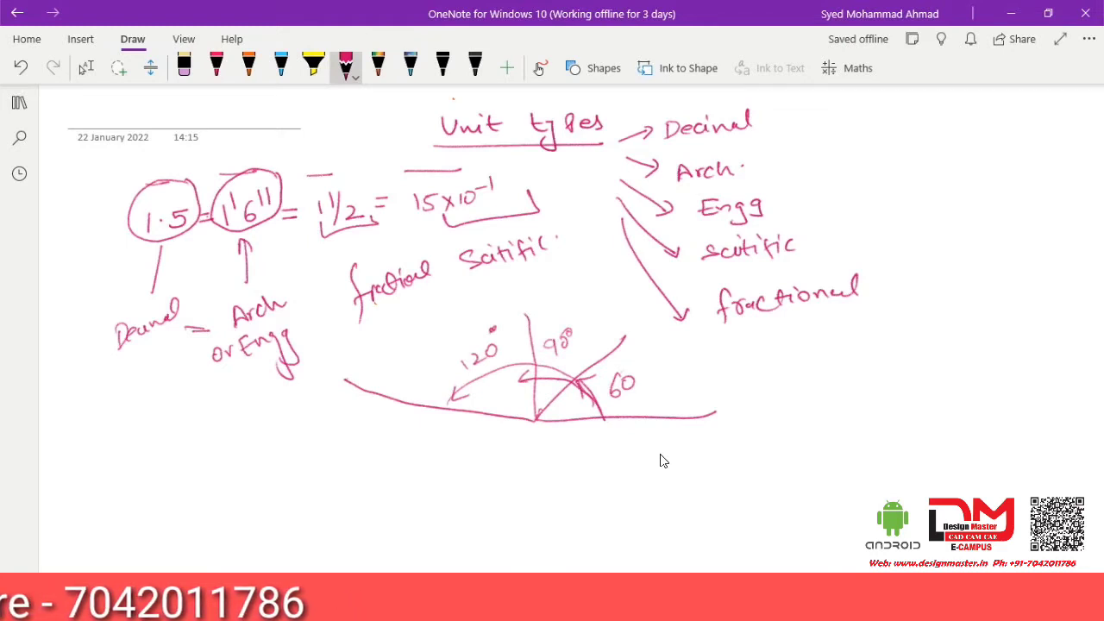
Step: Sketch a separate clockwise angle to the right of the first diagram, with an arc labelled 60°
mouse_move(790, 395)
left_mouse_down()
mouse_move(925, 468)
mouse_move(743, 473)
left_mouse_up()
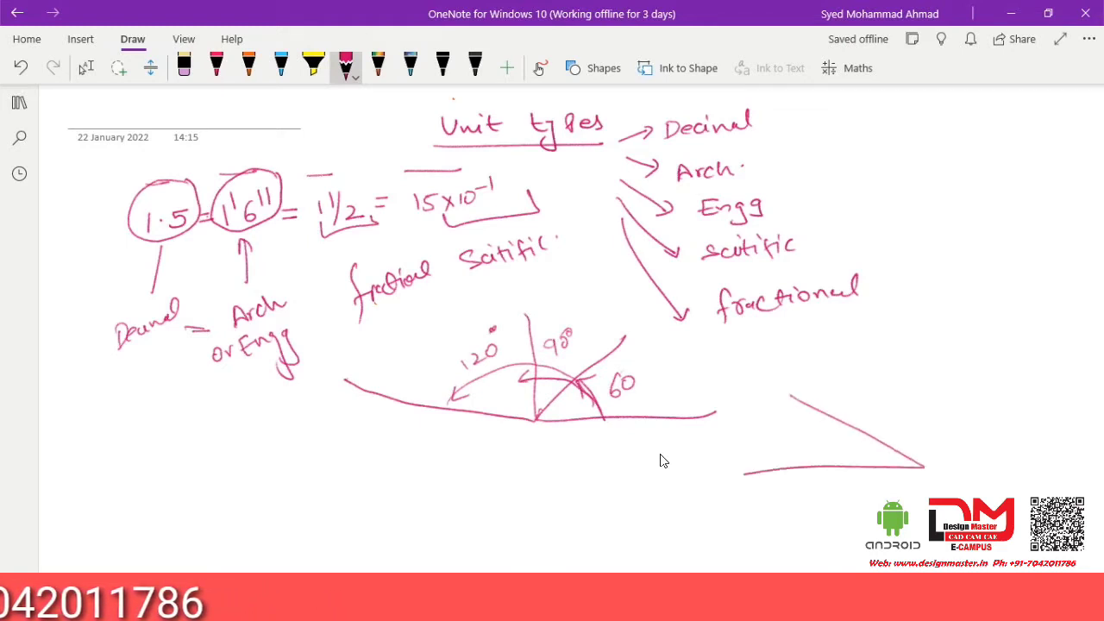
left_click_drag(875, 439, 849, 475)
mouse_move(824, 436)
left_mouse_down()
mouse_move(817, 450)
mouse_move(841, 435)
left_mouse_up()
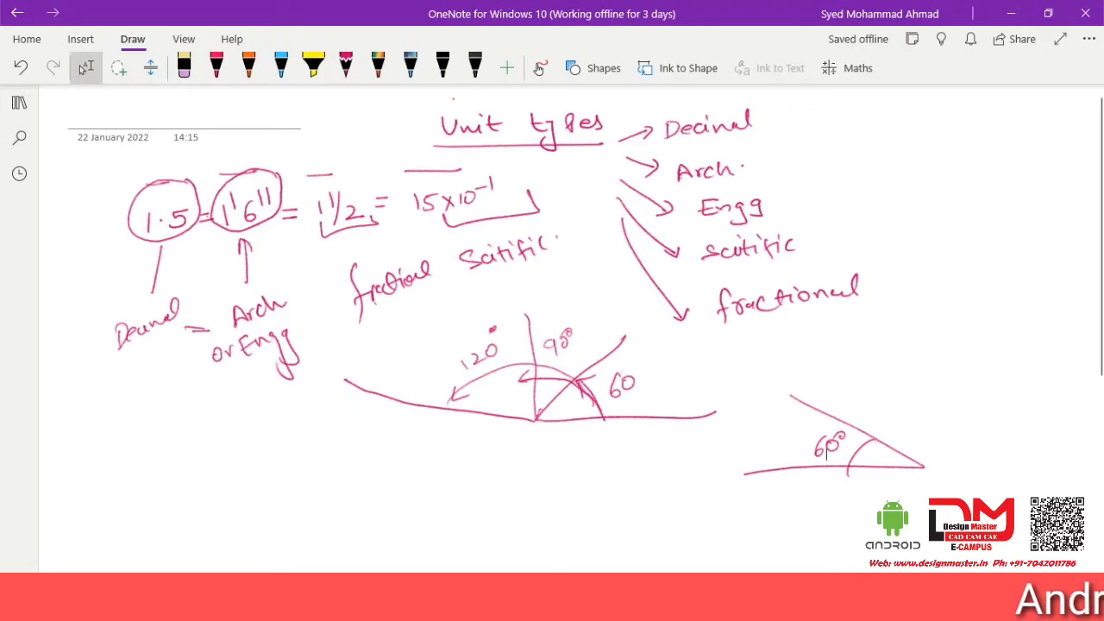
Step: Return to AutoCAD and apply the Drawing Units settings with clockwise angle measurement left off
left_click(620, 525)
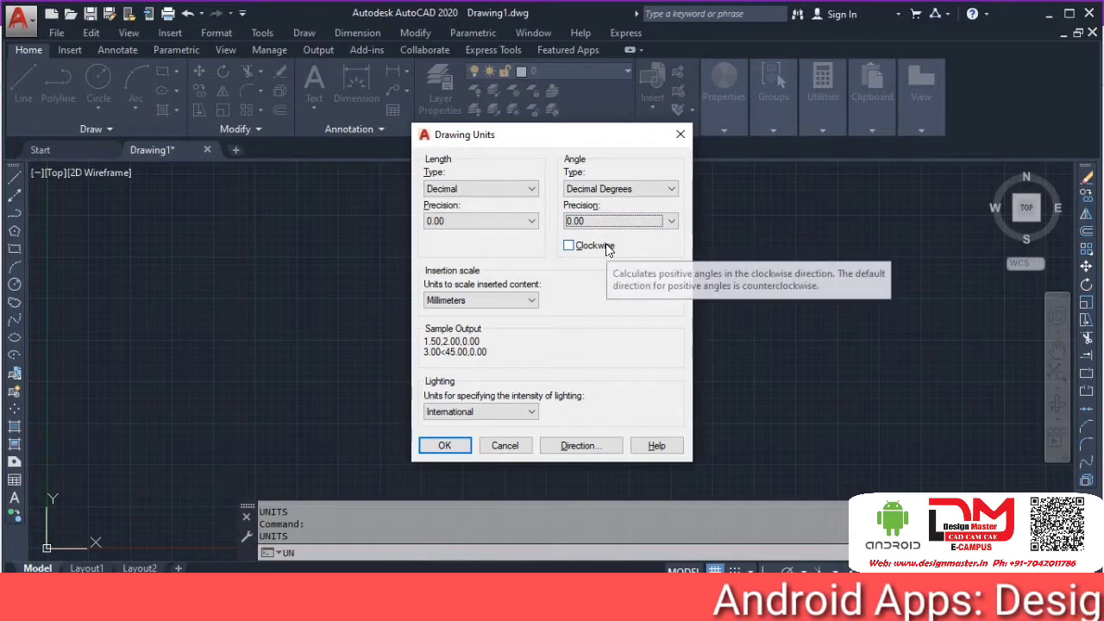
left_click(441, 446)
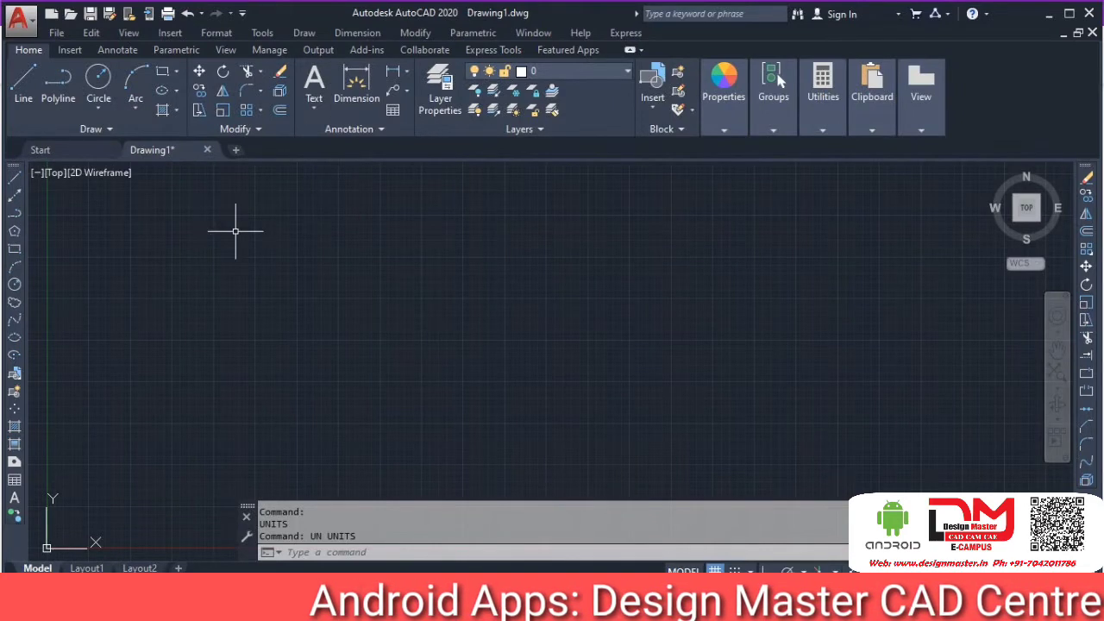
Step: Reopen the Drawing Units settings, reselect Decimal length type with 0.00 precision, and accept them
type("un")
key("Return")
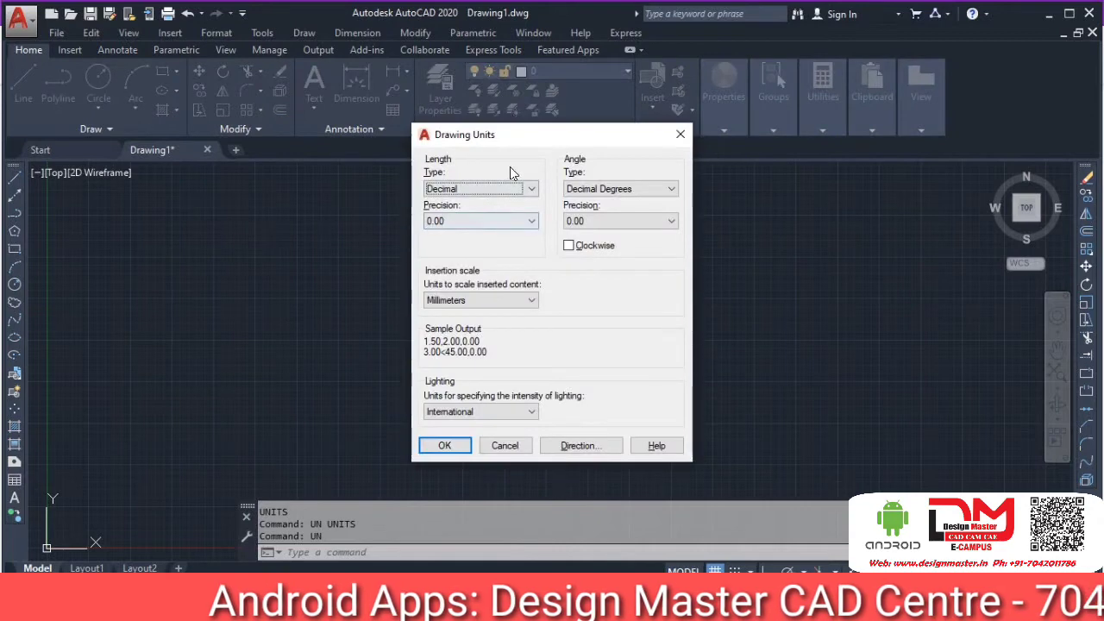
left_click(508, 185)
left_click(491, 218)
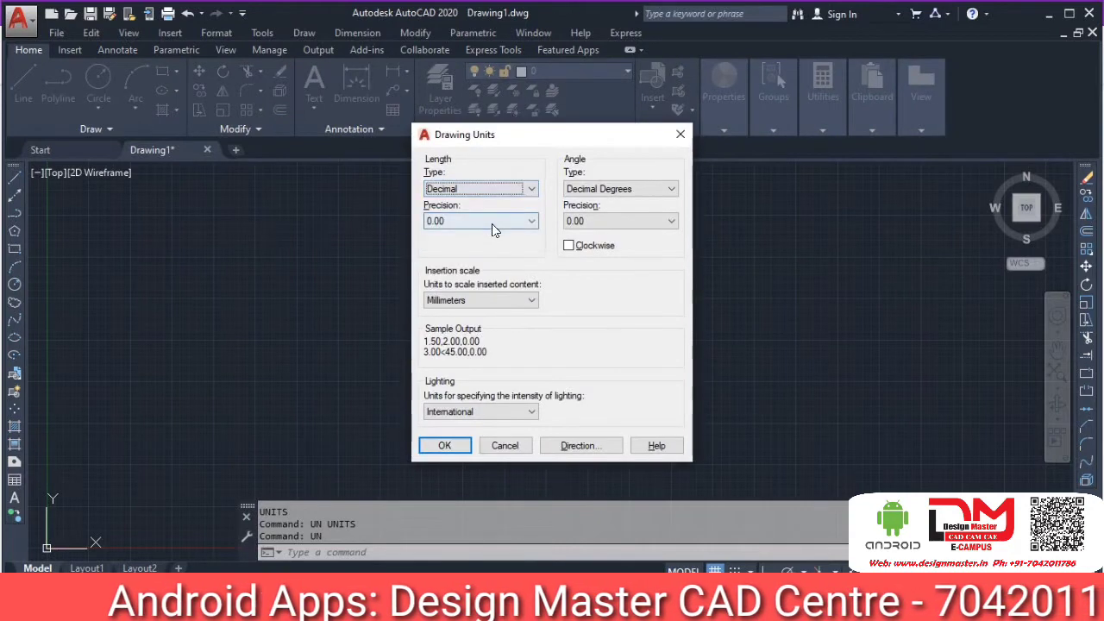
left_click(492, 223)
left_click(461, 259)
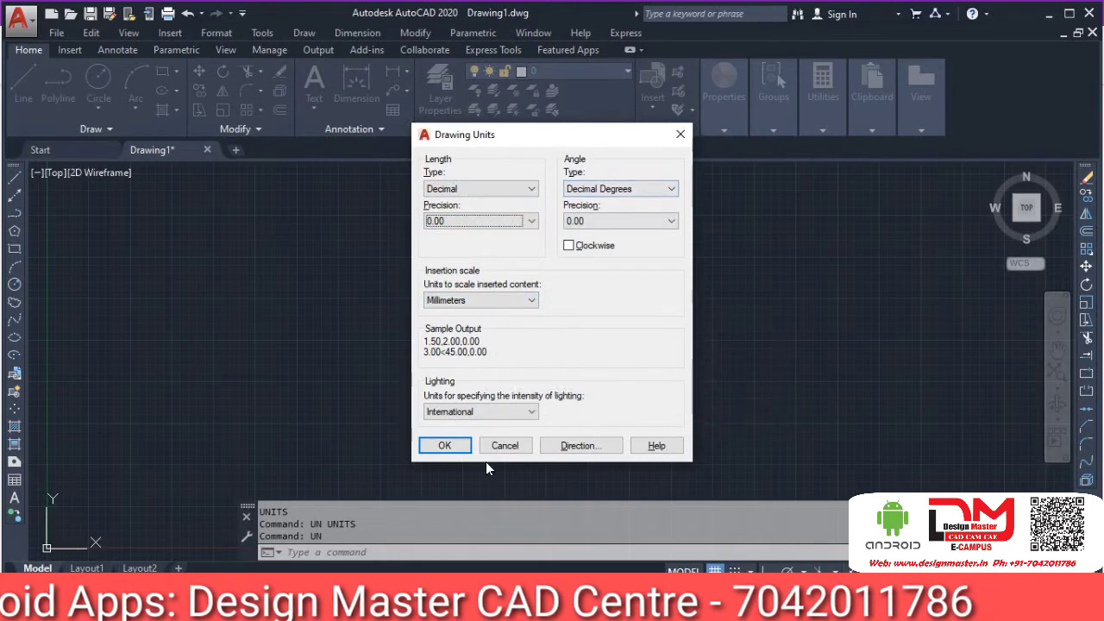
left_click(446, 446)
middle_click_drag(269, 297, 276, 271)
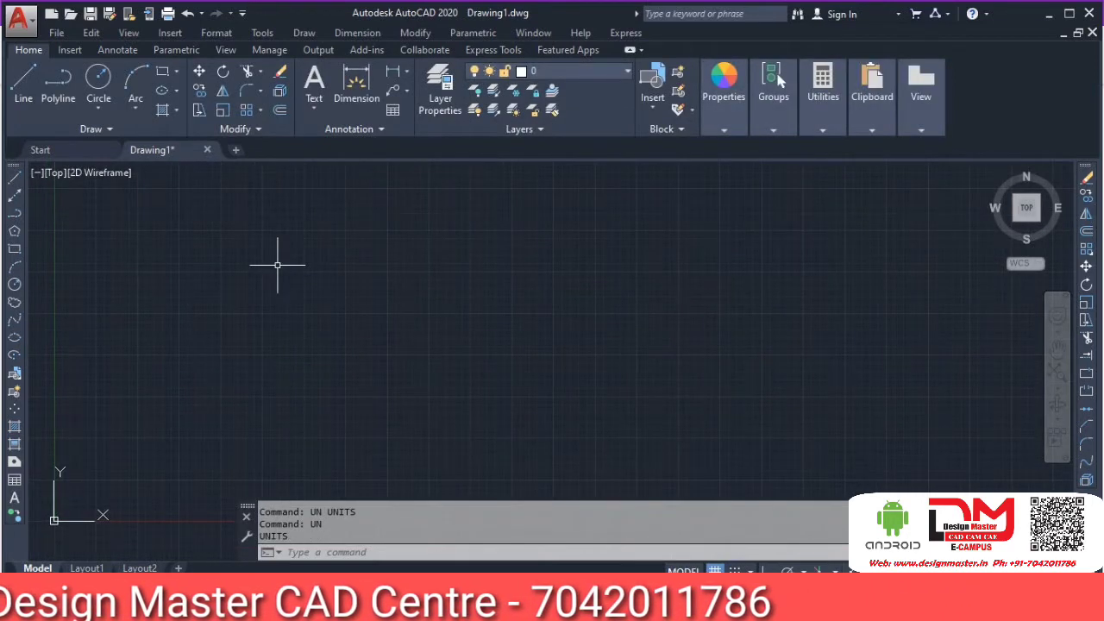
mouse_move(243, 257)
middle_mouse_down()
mouse_move(259, 289)
mouse_move(207, 318)
mouse_move(255, 300)
middle_mouse_up()
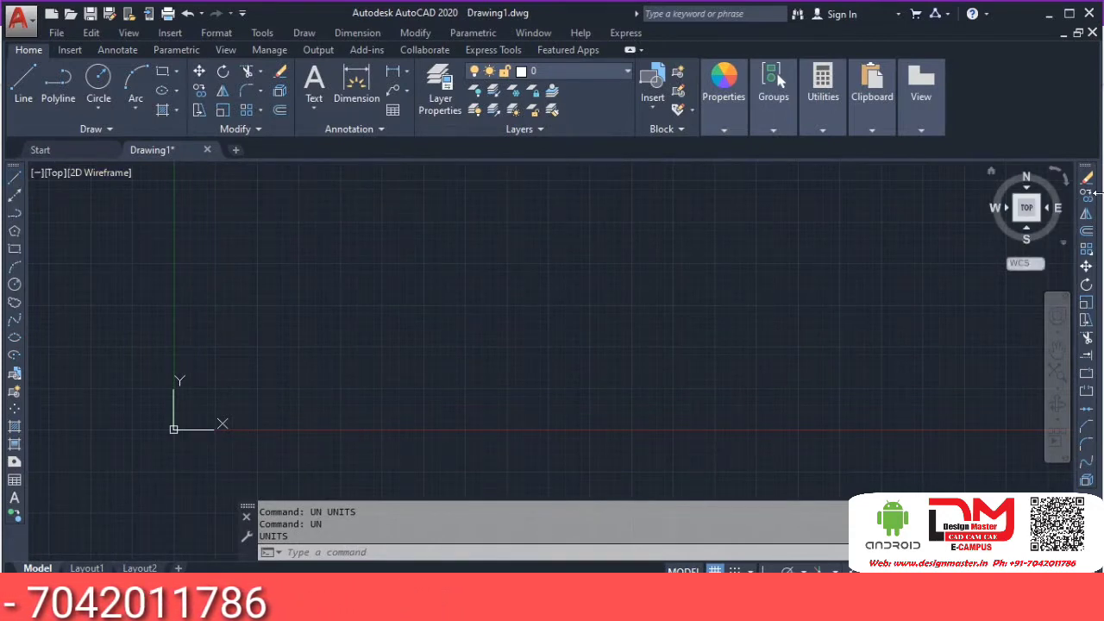
mouse_move(177, 328)
middle_mouse_down()
mouse_move(251, 301)
mouse_move(264, 374)
mouse_move(241, 340)
mouse_move(245, 354)
mouse_move(275, 325)
mouse_move(284, 365)
mouse_move(319, 310)
mouse_move(408, 380)
middle_mouse_up()
left_click(173, 286)
left_click(327, 432)
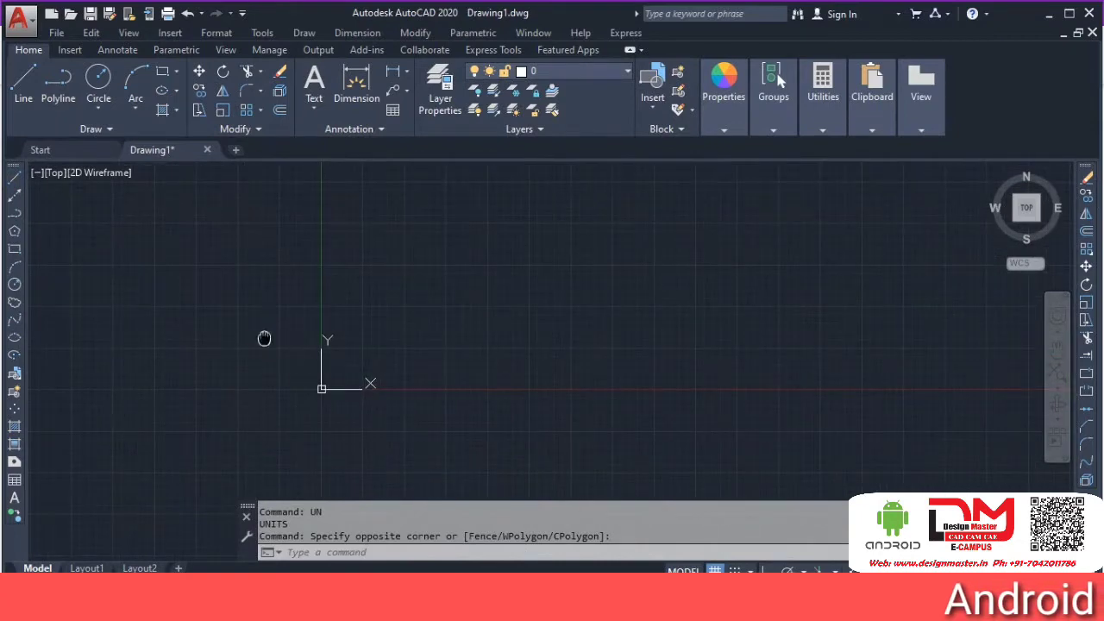
middle_click_drag(264, 339, 319, 315)
left_click(325, 289)
left_click(492, 429)
middle_click_drag(475, 384, 446, 392)
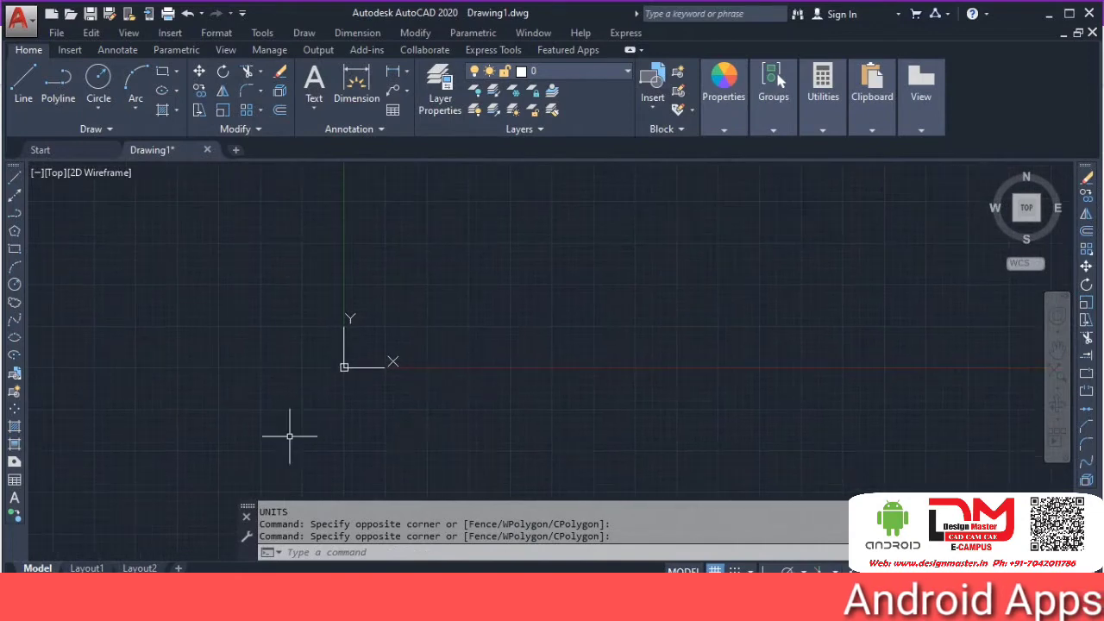
Step: Turn off the UCS icon's Origin display option so the icon stays in the viewport corner, and pan to check it
left_click(129, 33)
mouse_move(161, 440)
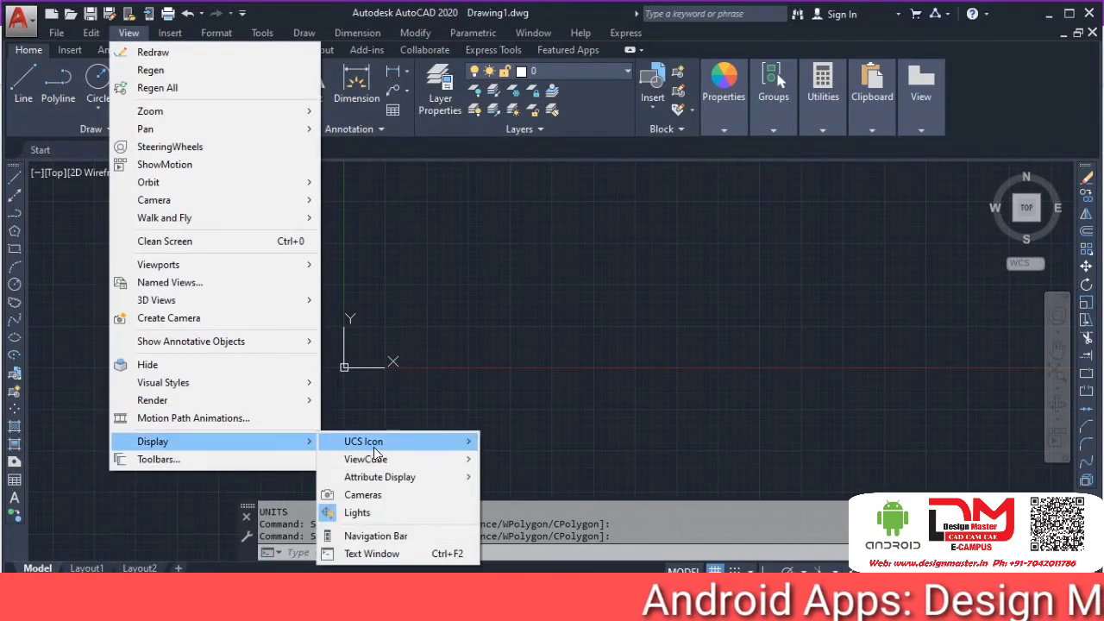
mouse_move(388, 445)
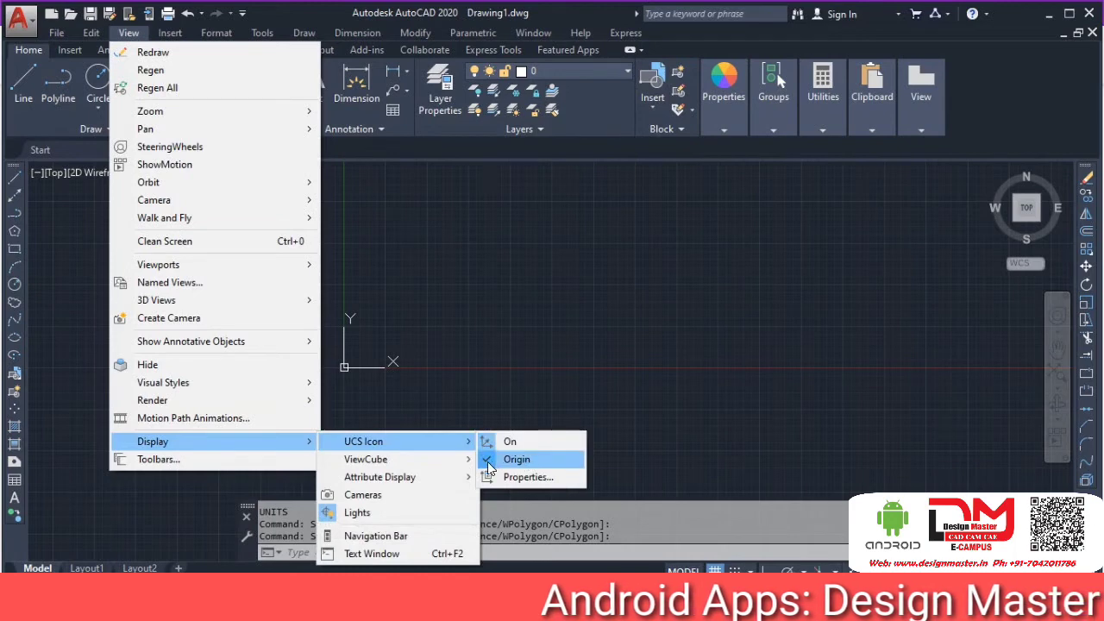
left_click(489, 464)
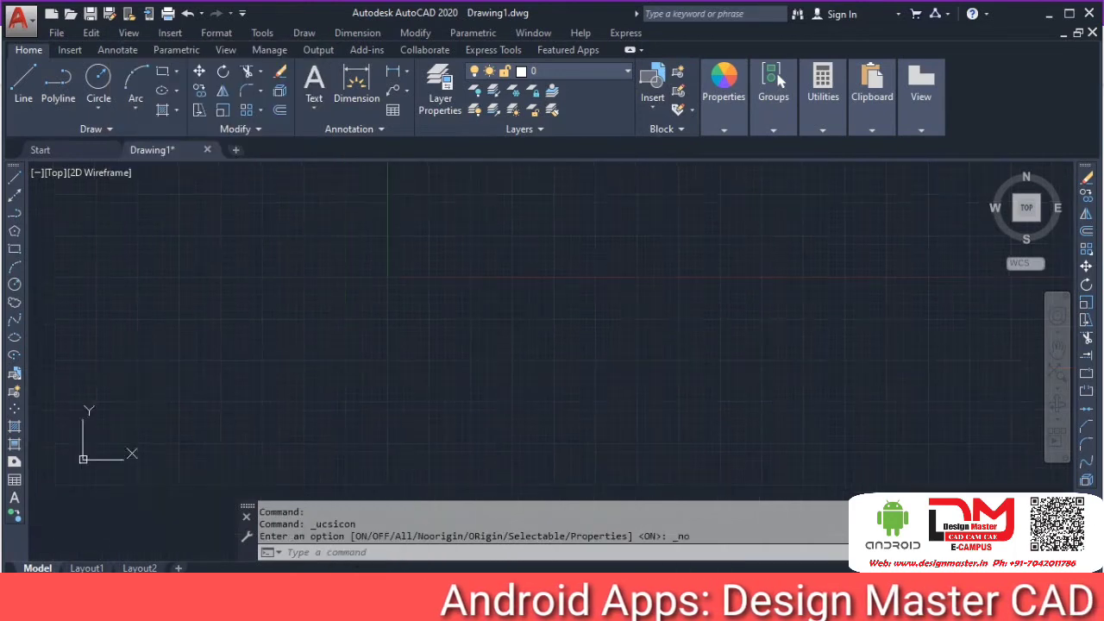
mouse_move(396, 359)
middle_mouse_down()
mouse_move(254, 360)
mouse_move(290, 367)
middle_mouse_up()
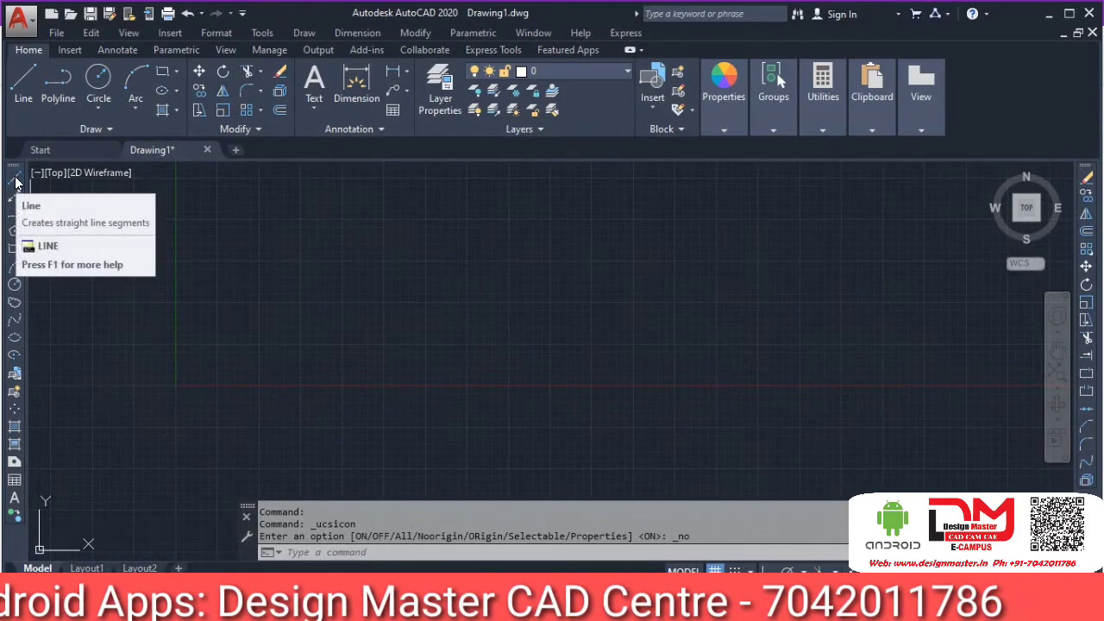
Step: Draw a freehand zigzag of eleven connected line segments across the drawing area, starting near the Y axis
type("l")
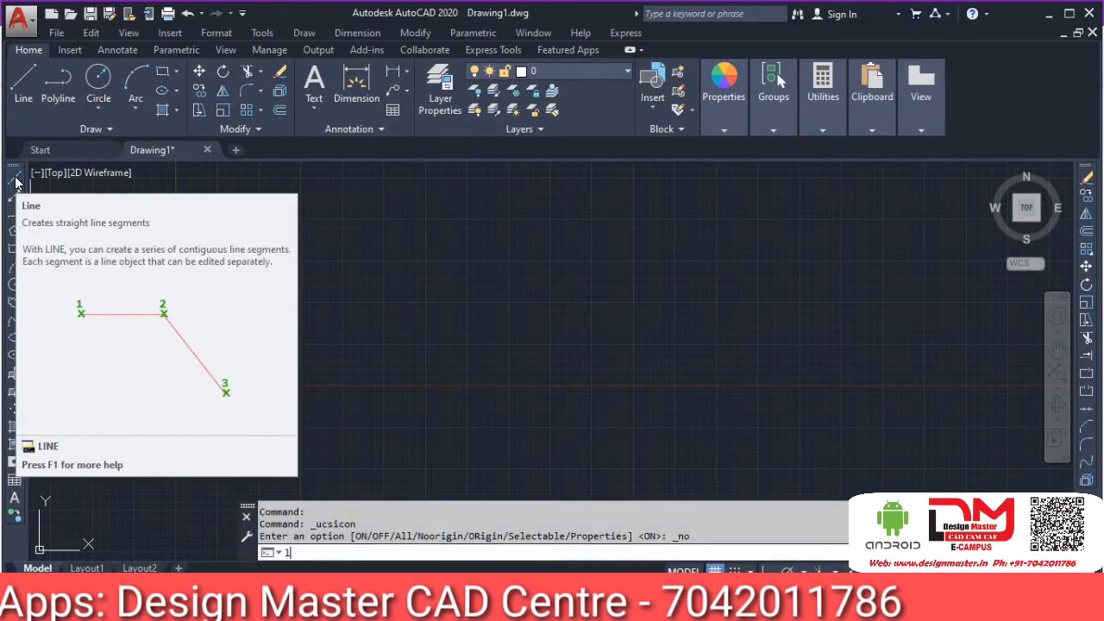
key("Return")
left_click(157, 369)
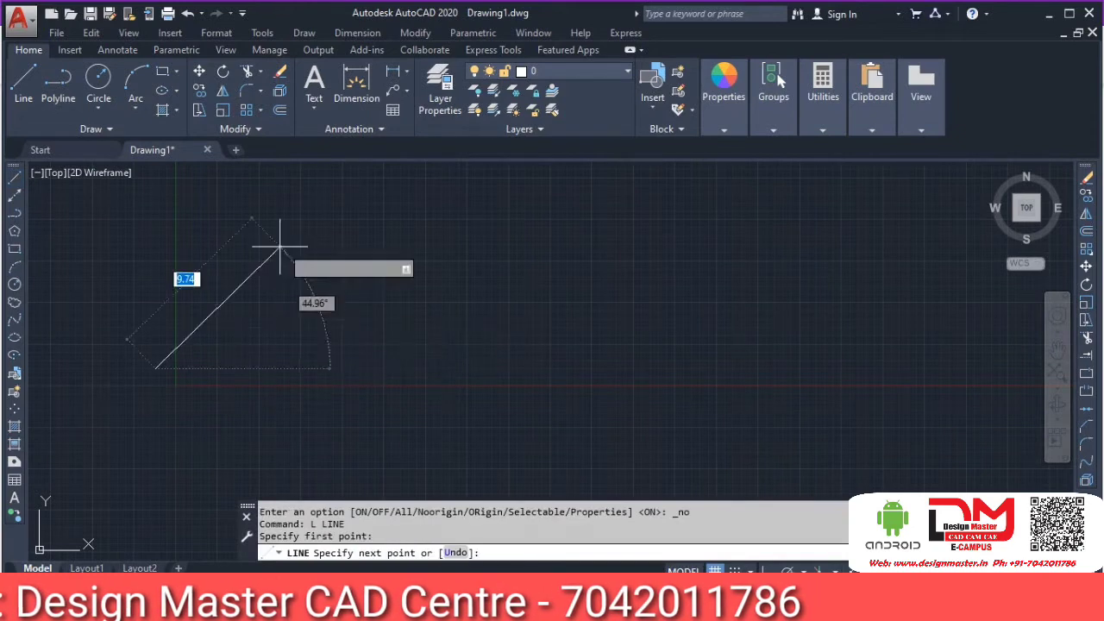
left_click(295, 336)
left_click(347, 299)
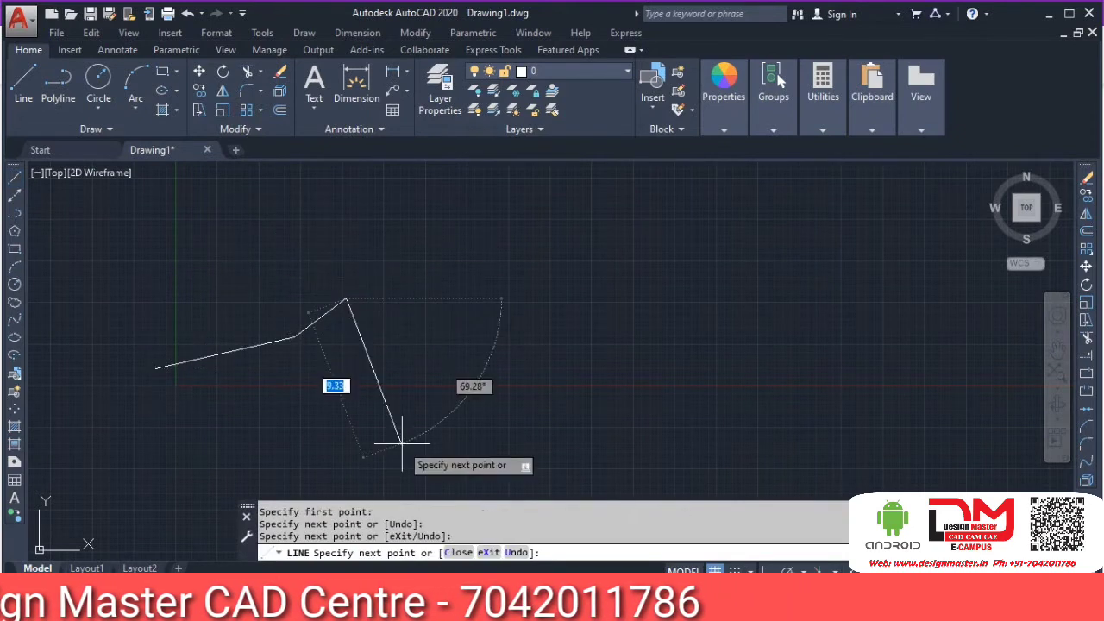
left_click(403, 440)
left_click(447, 269)
left_click(509, 383)
left_click(549, 261)
left_click(610, 386)
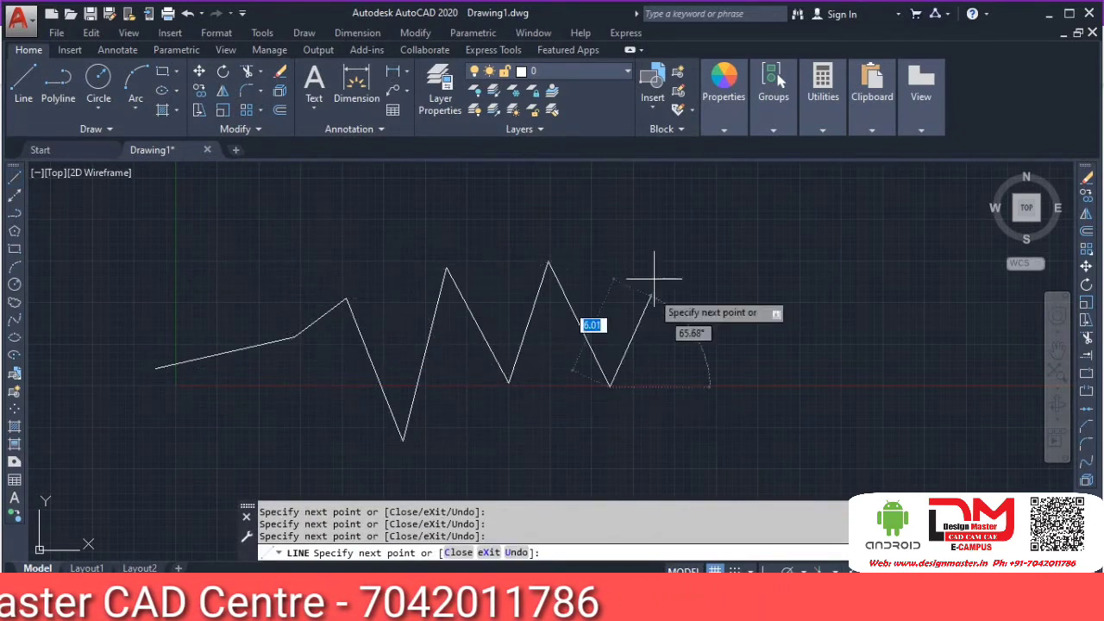
left_click(659, 272)
left_click(729, 393)
left_click(796, 259)
left_click(856, 385)
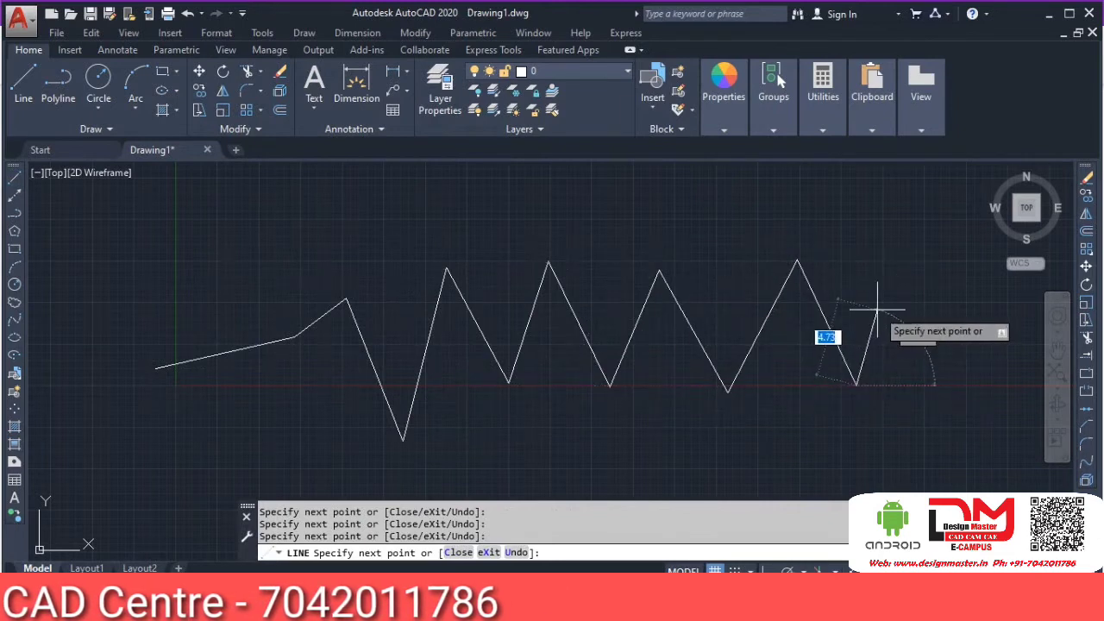
key("Escape")
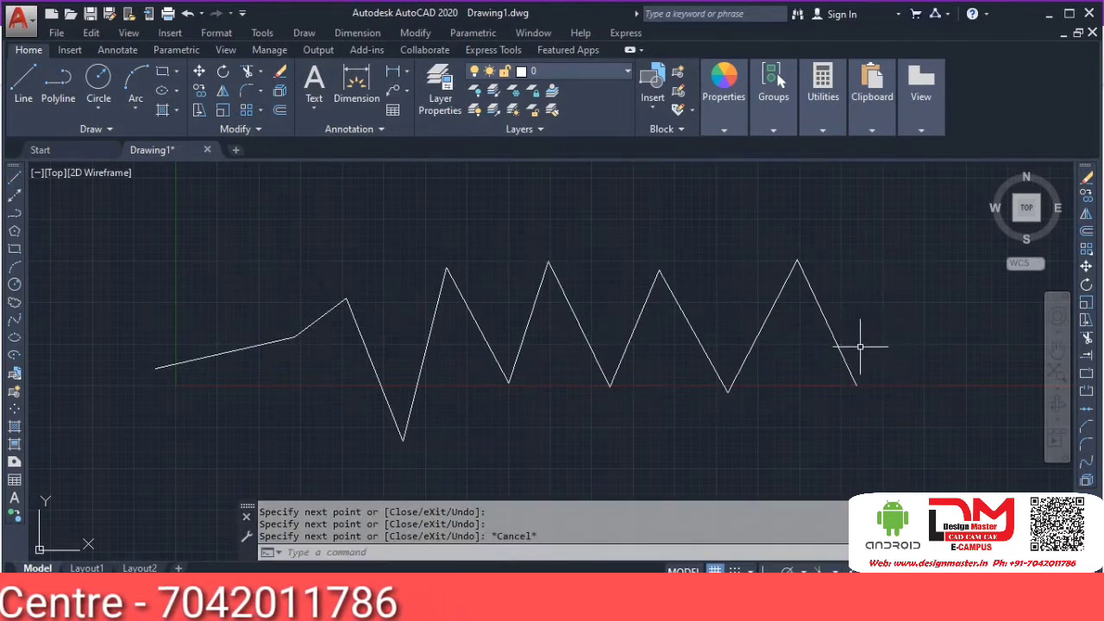
Step: Erase all segments of the eleven-segment zigzag
key("ctrl+a")
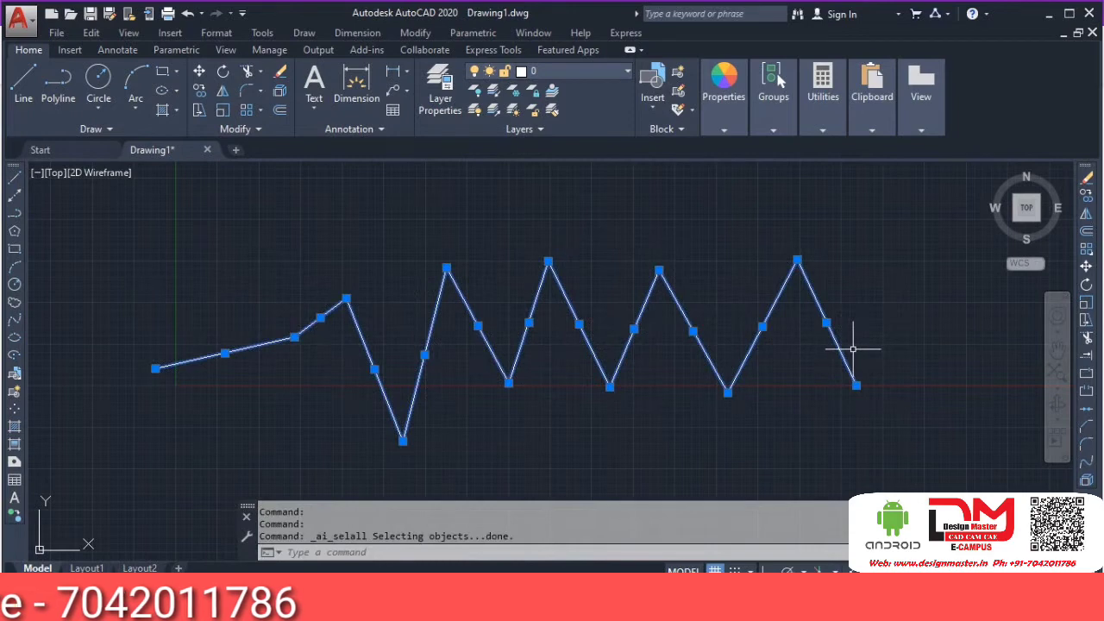
type("E")
key("Return")
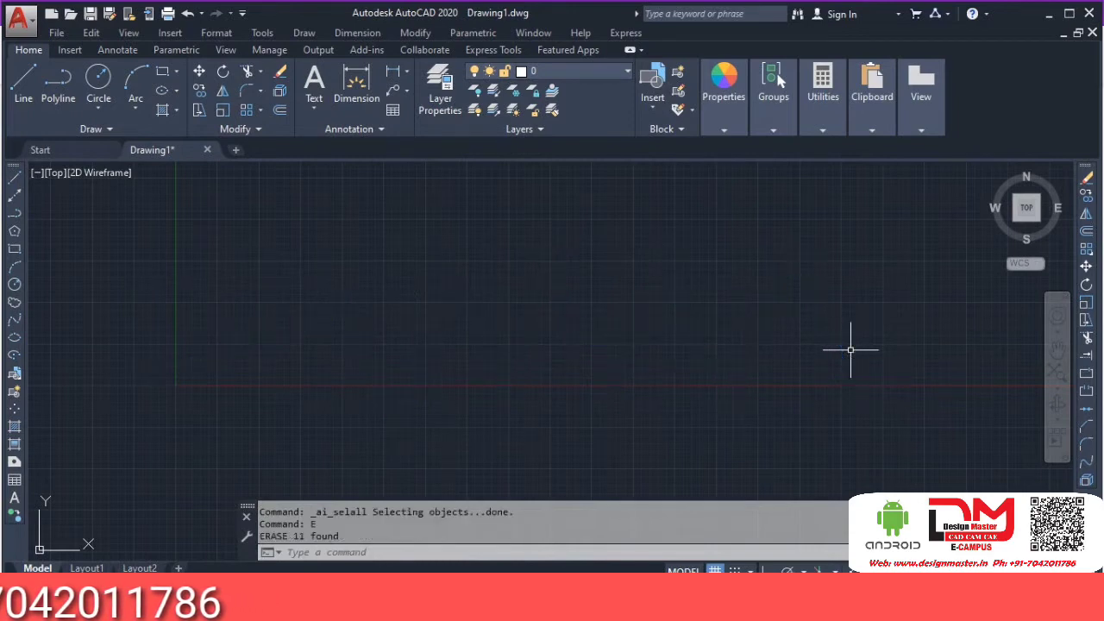
Step: Draw a second freehand chain of seven connected line segments at varying angles above the X axis
left_click(13, 179)
left_click(223, 325)
left_click(293, 249)
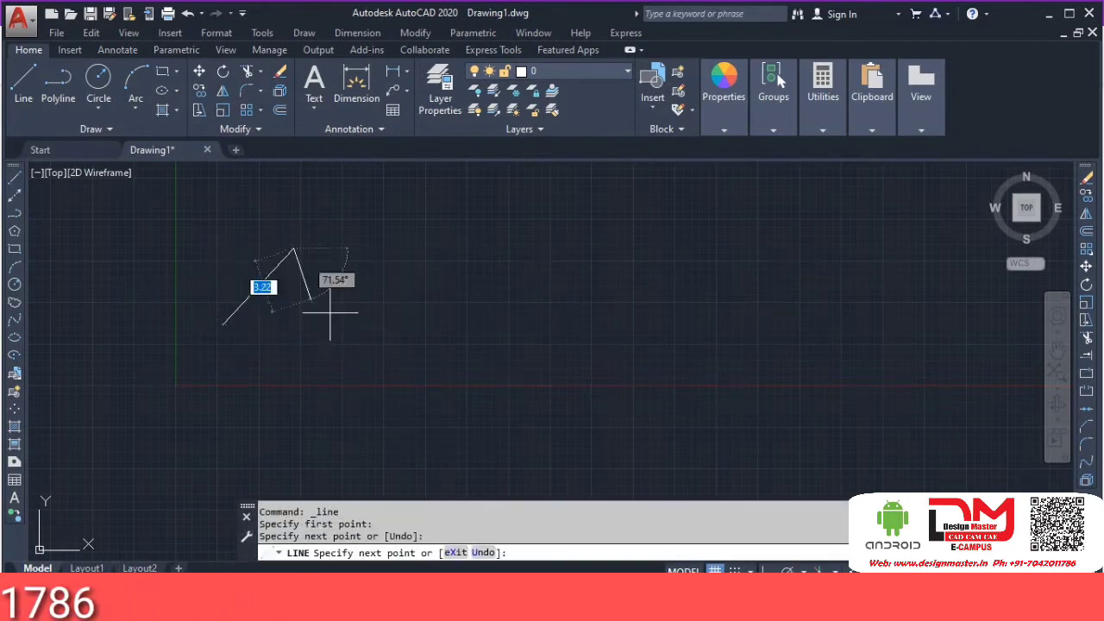
left_click(330, 312)
left_click(386, 218)
left_click(504, 226)
left_click(532, 301)
left_click(634, 232)
left_click(669, 365)
key("Escape")
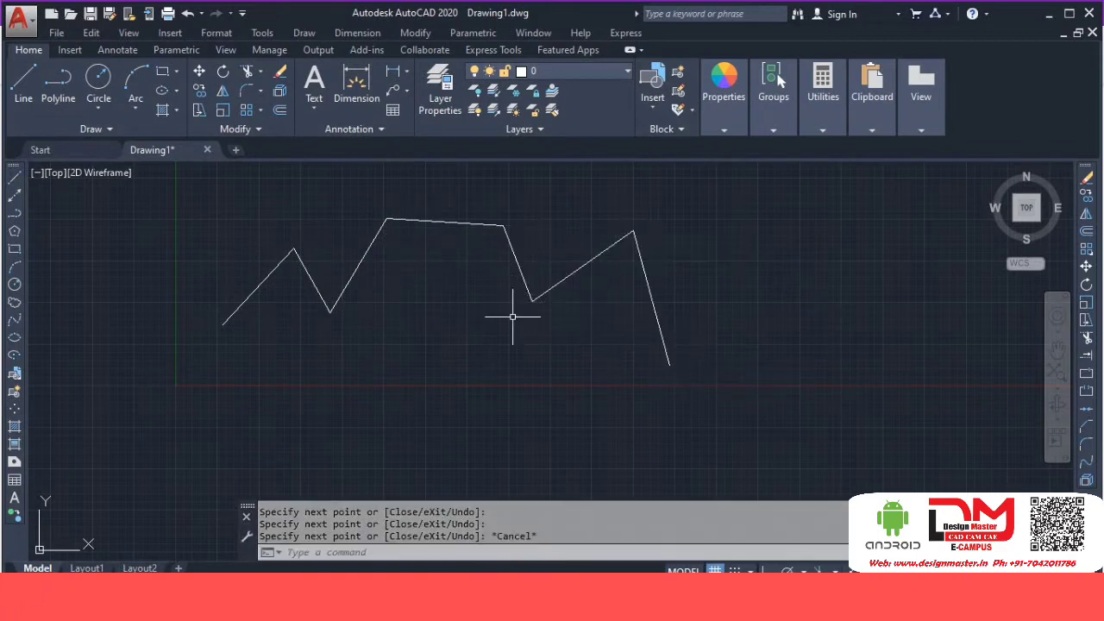
Step: Erase the whole seven-segment chain of lines
key("ctrl+a")
type("E")
key("Return")
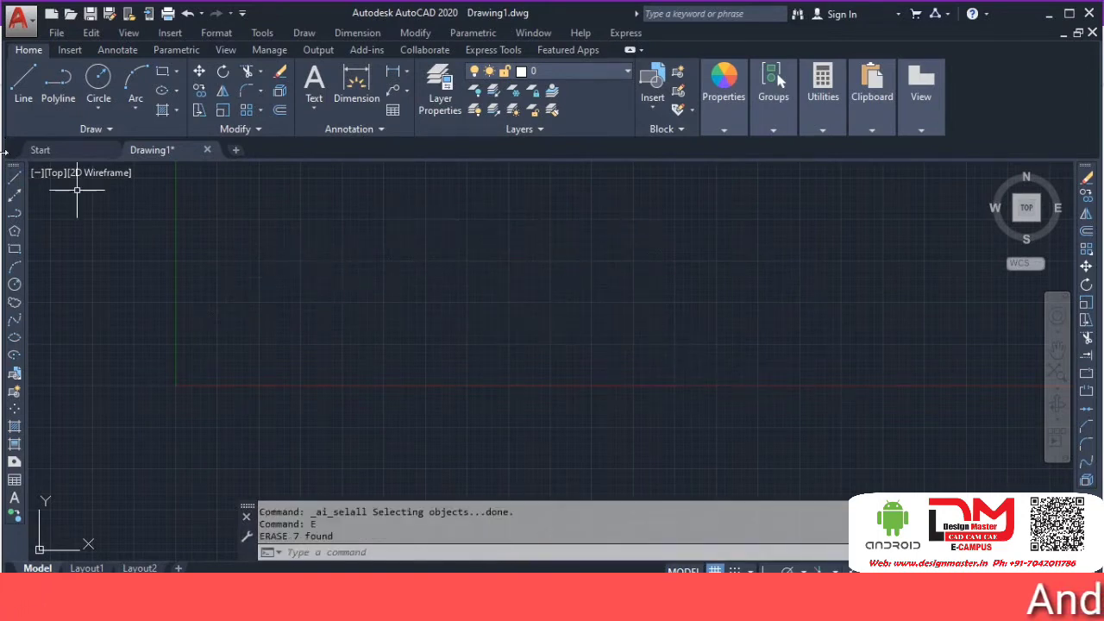
Step: Turn on Ortho mode and draw a long stepped chain of connected horizontal and vertical line segments
left_click(11, 180)
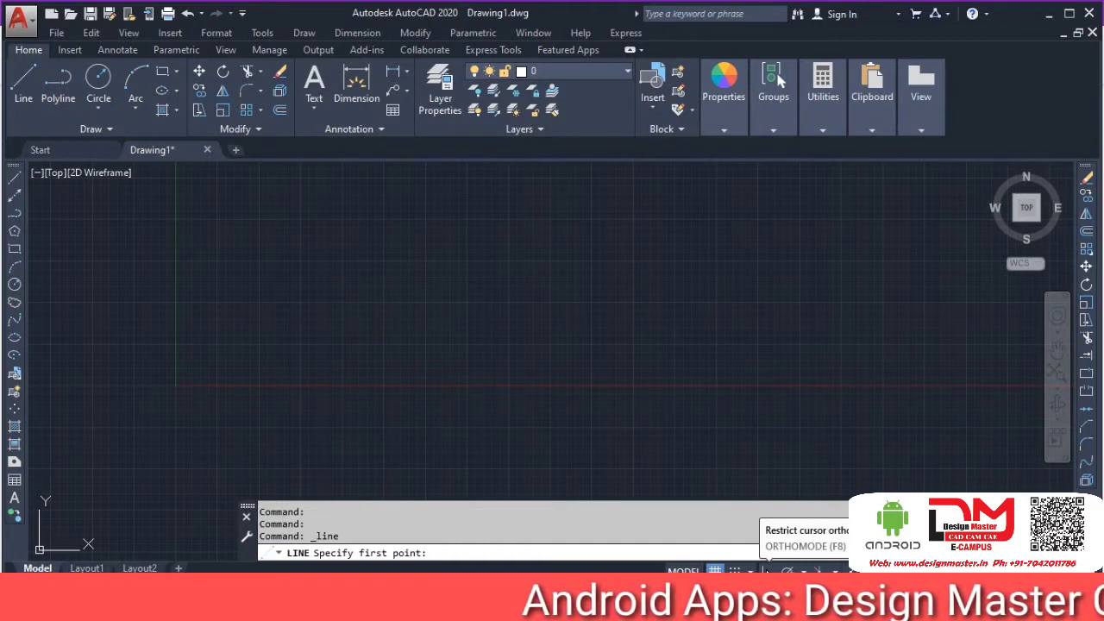
left_click(766, 572)
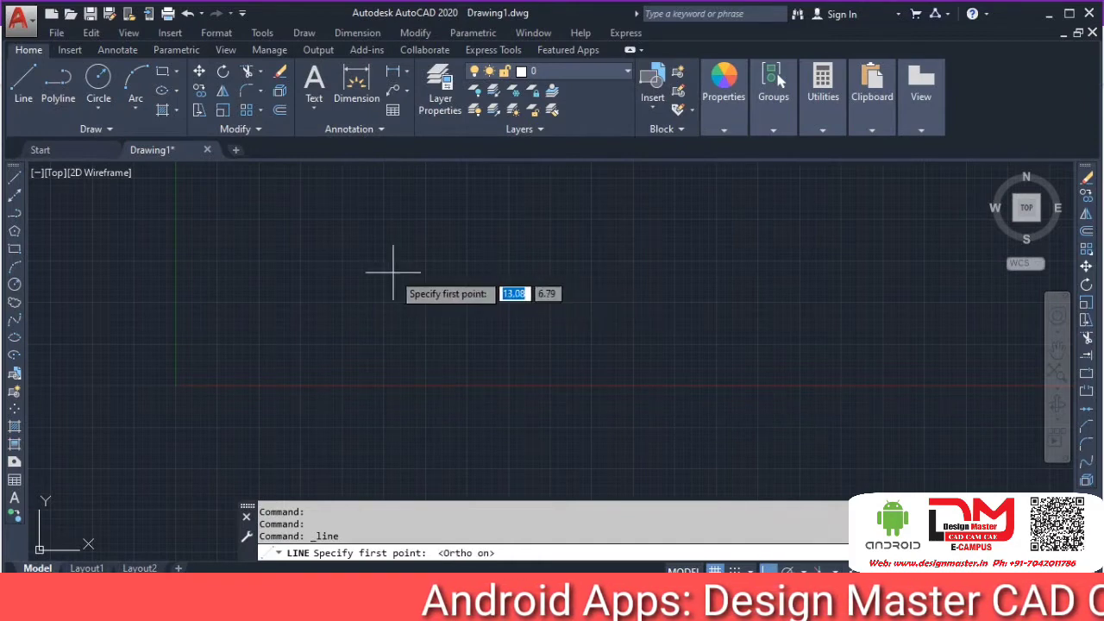
left_click(170, 289)
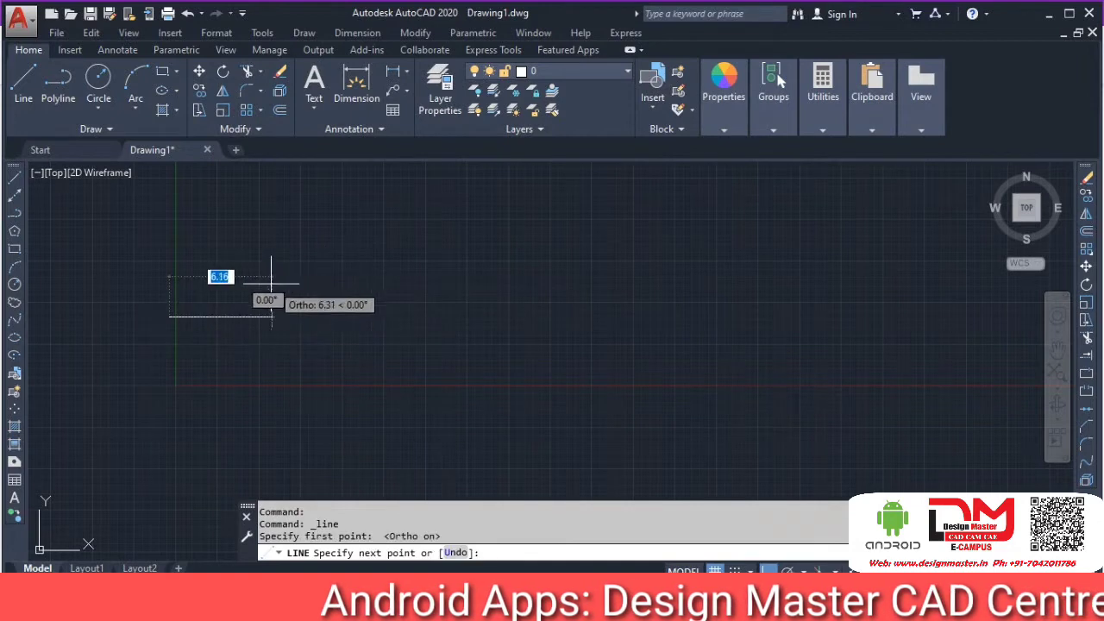
left_click(254, 285)
left_click(255, 211)
left_click(372, 212)
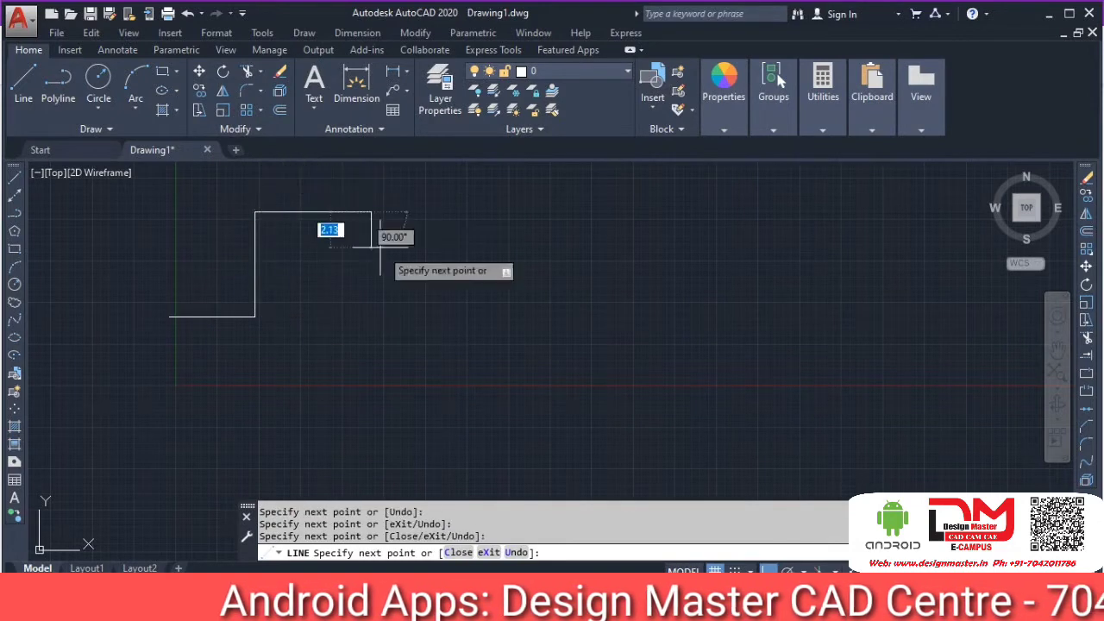
left_click(372, 290)
left_click(504, 290)
left_click(504, 360)
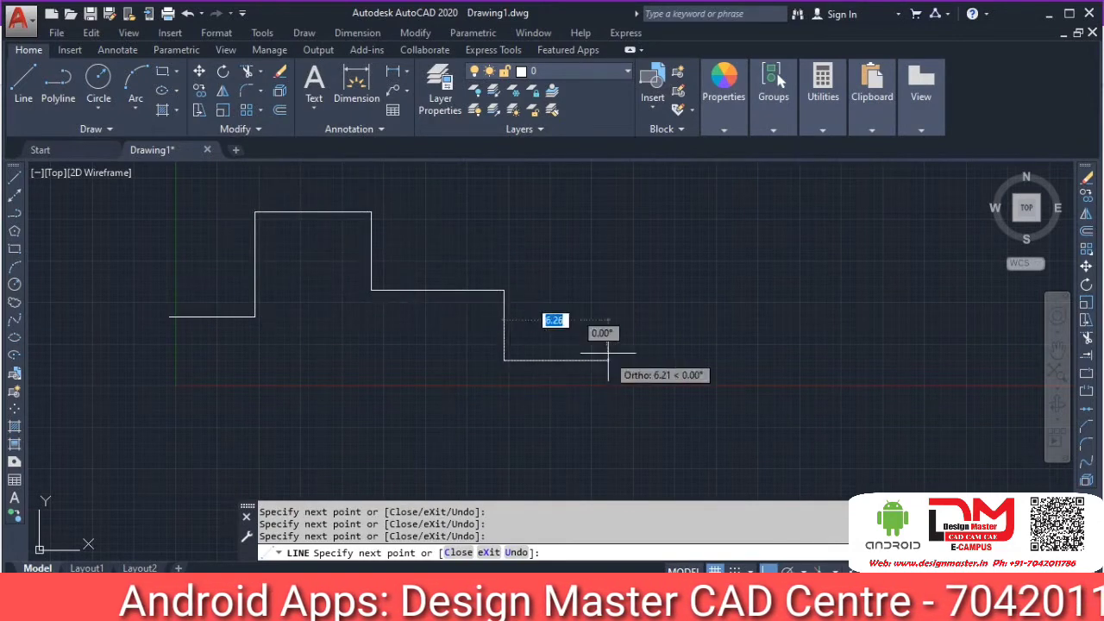
left_click(608, 360)
left_click(608, 278)
left_click(700, 277)
left_click(699, 351)
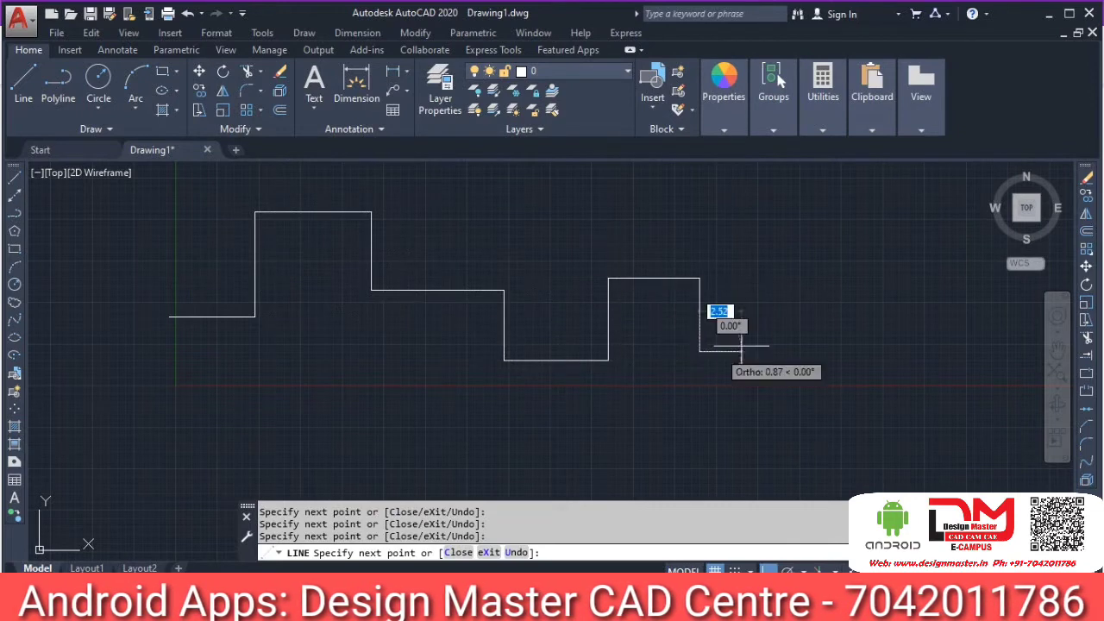
left_click(792, 351)
left_click(792, 288)
left_click(859, 289)
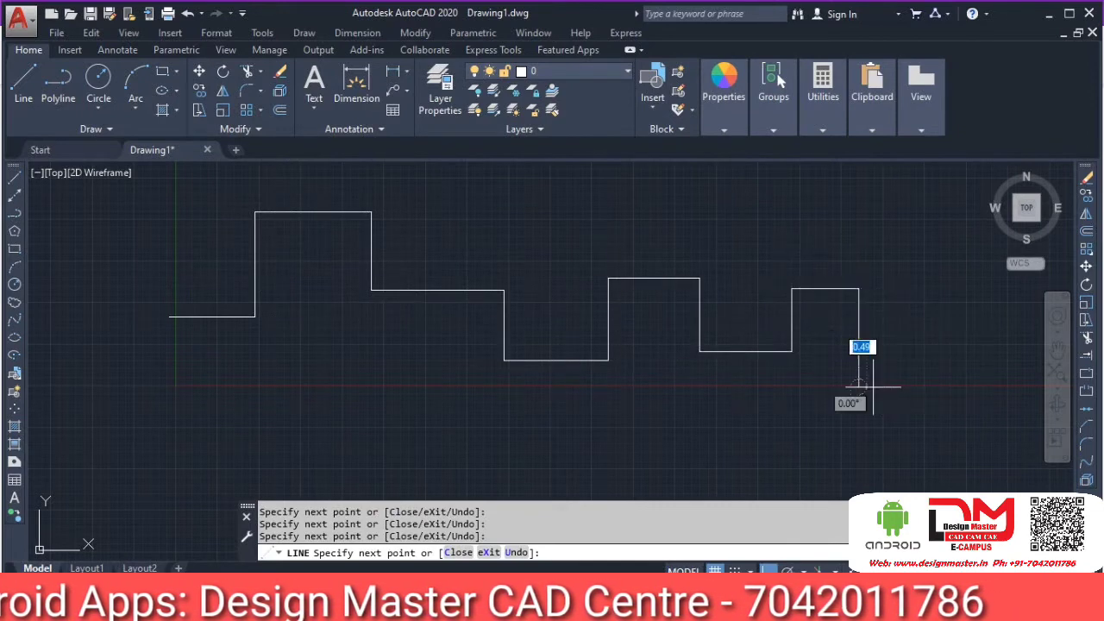
left_click(858, 386)
left_click(953, 387)
left_click(953, 460)
left_click(779, 460)
left_click(778, 384)
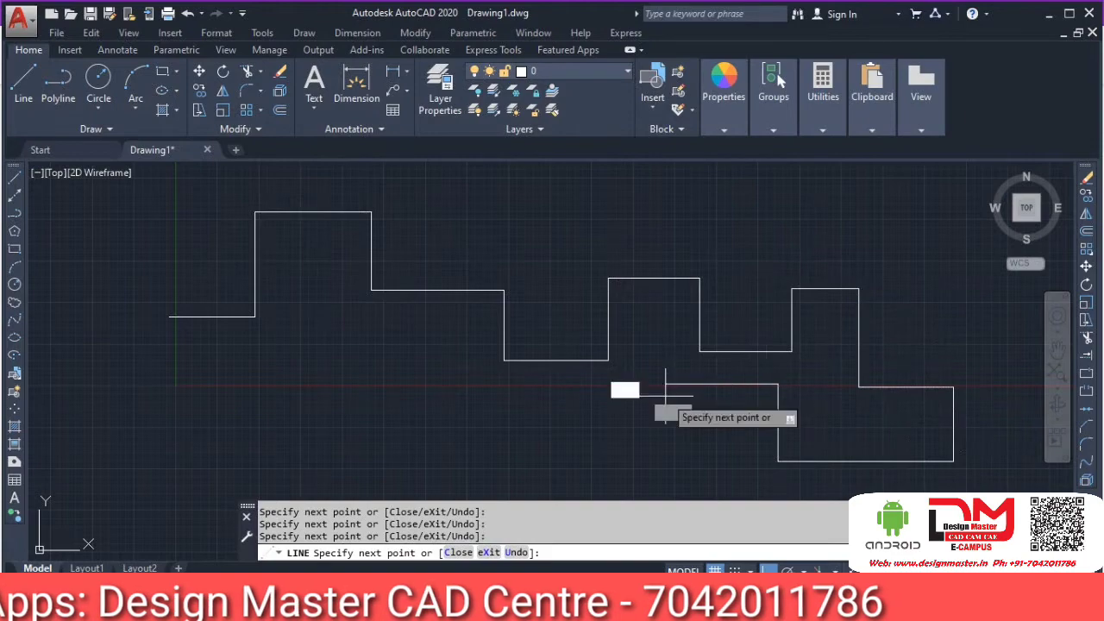
key("Escape")
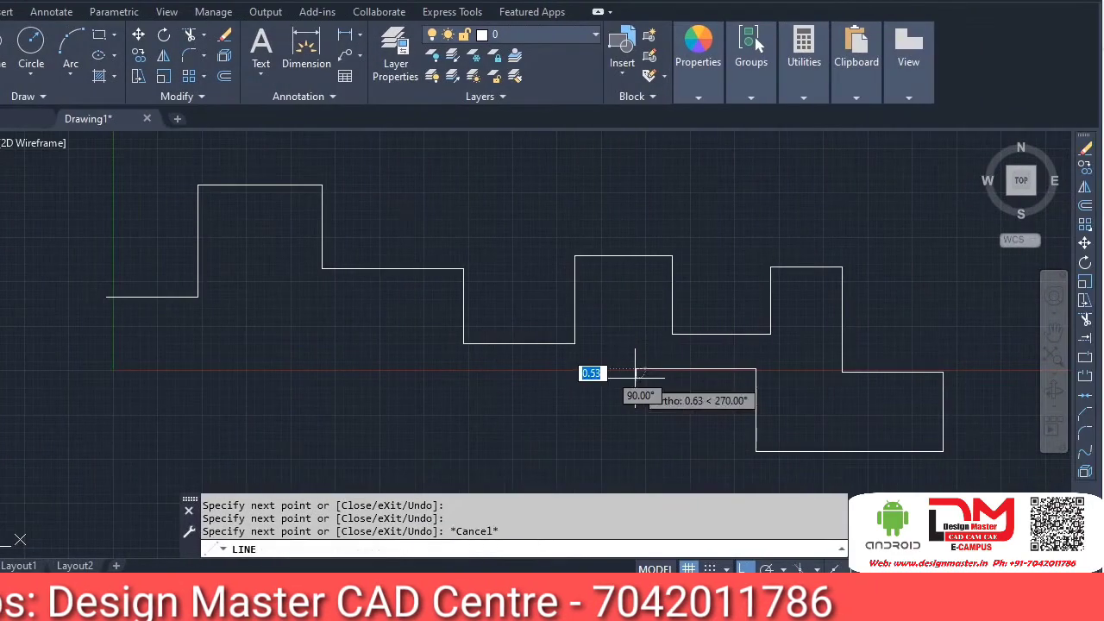
Step: Erase all the horizontal and vertical segments of the stepped chain
key("ctrl+a")
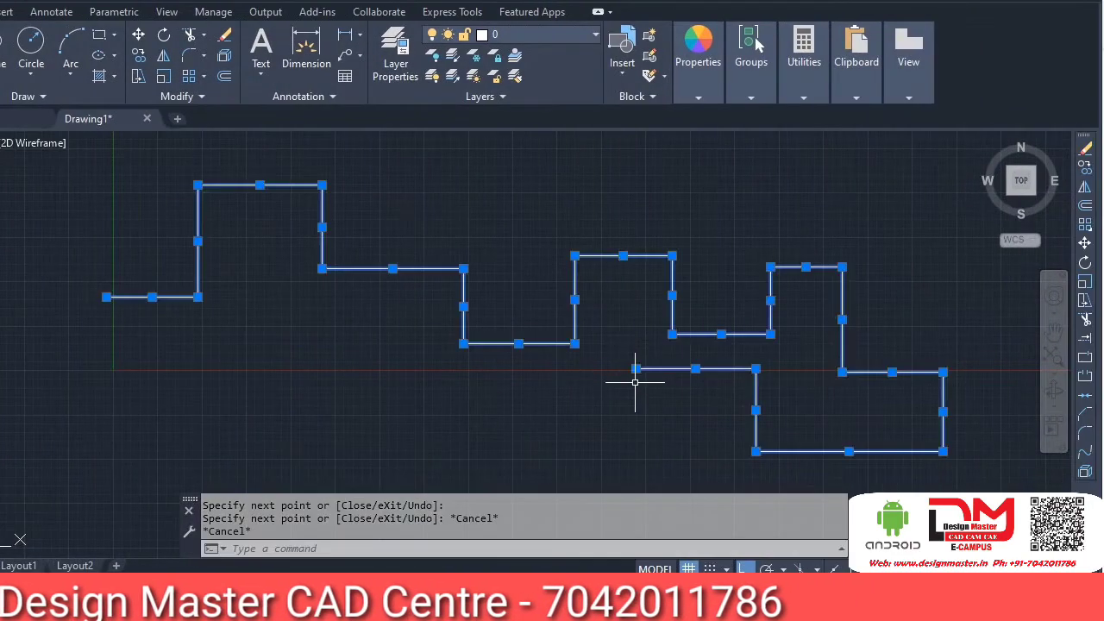
type("e")
key("Return")
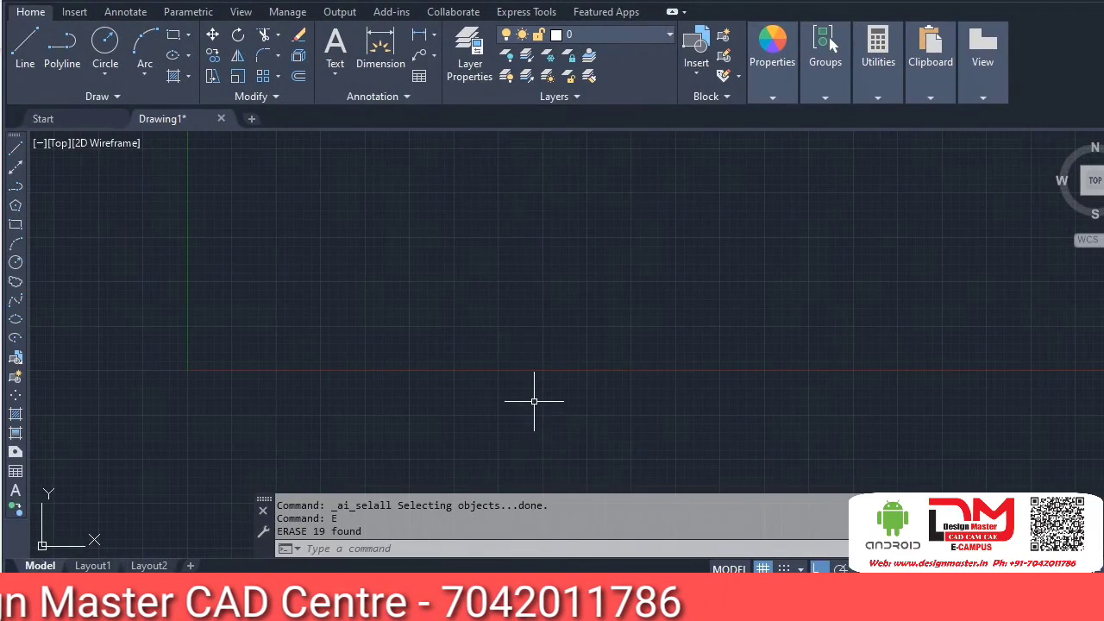
Step: Begin a new line chain near the Y axis with Ortho on, drawing a horizontal segment 10 units to the right
type("l")
key("Return")
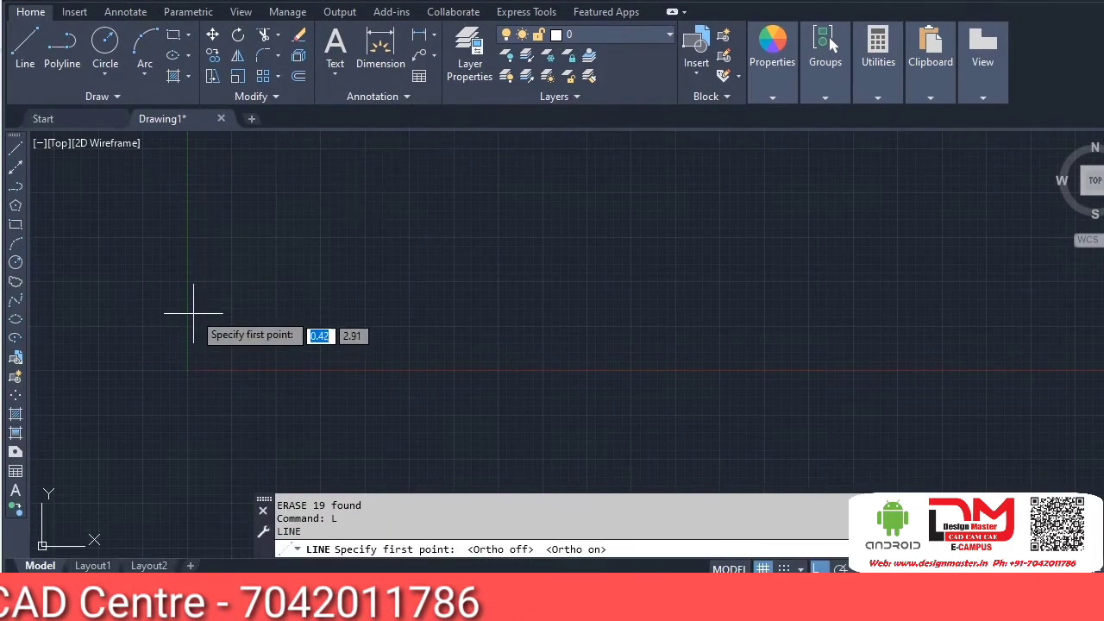
left_click(119, 306)
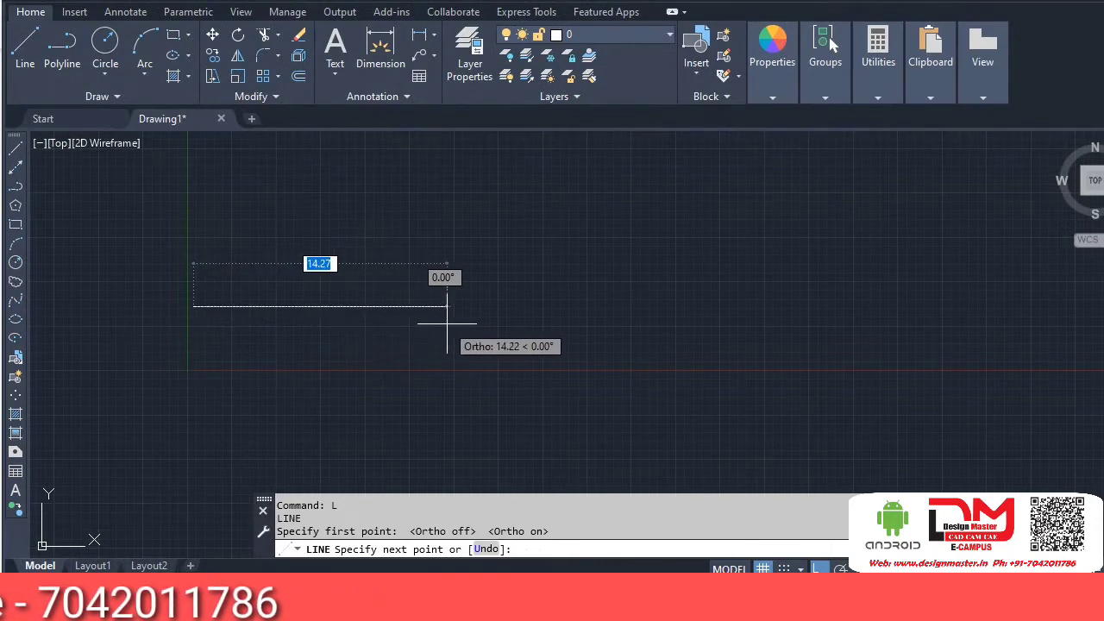
type("10")
key("Return")
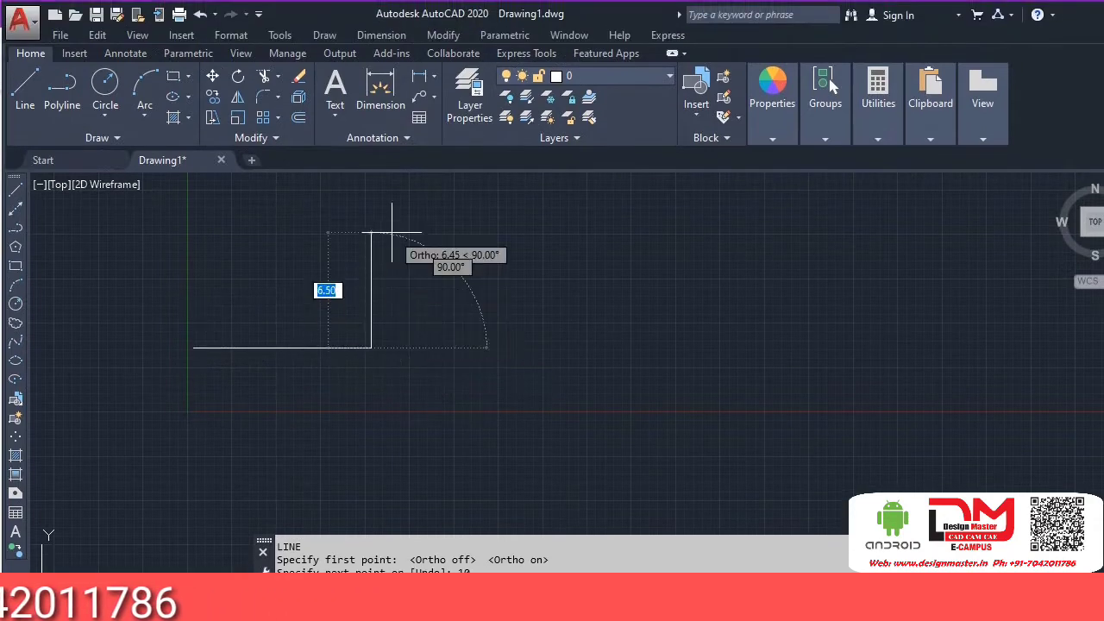
Step: Continue the line chain as a staircase with 10-unit segments going up, right, up and right
scroll(389, 200, "down", 2)
middle_click_drag(389, 199, 387, 328)
type("10")
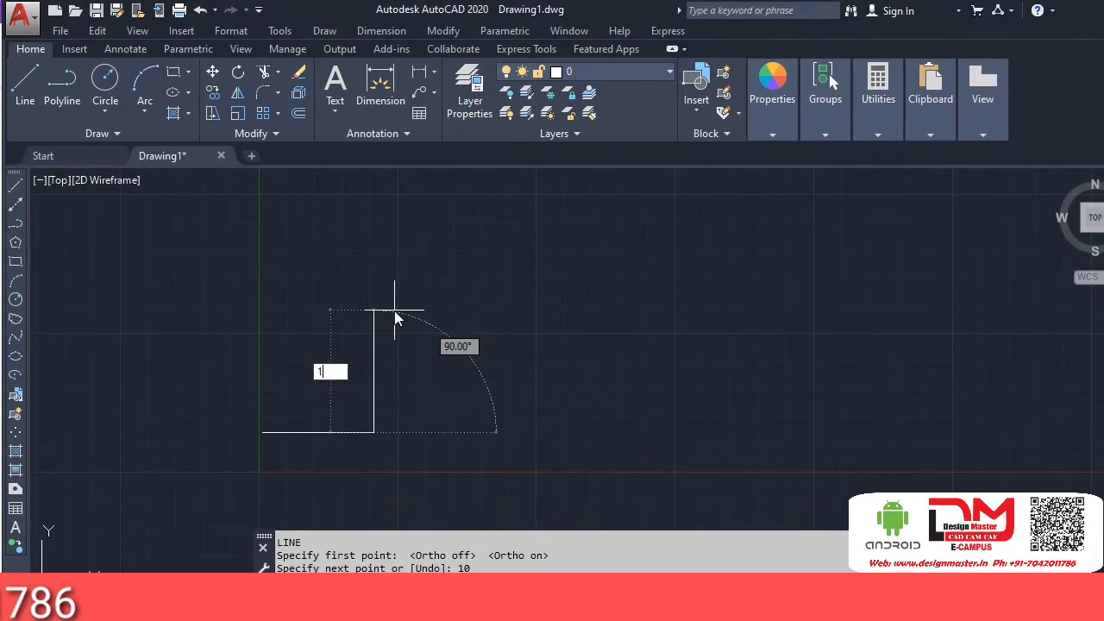
key("Return")
type("10")
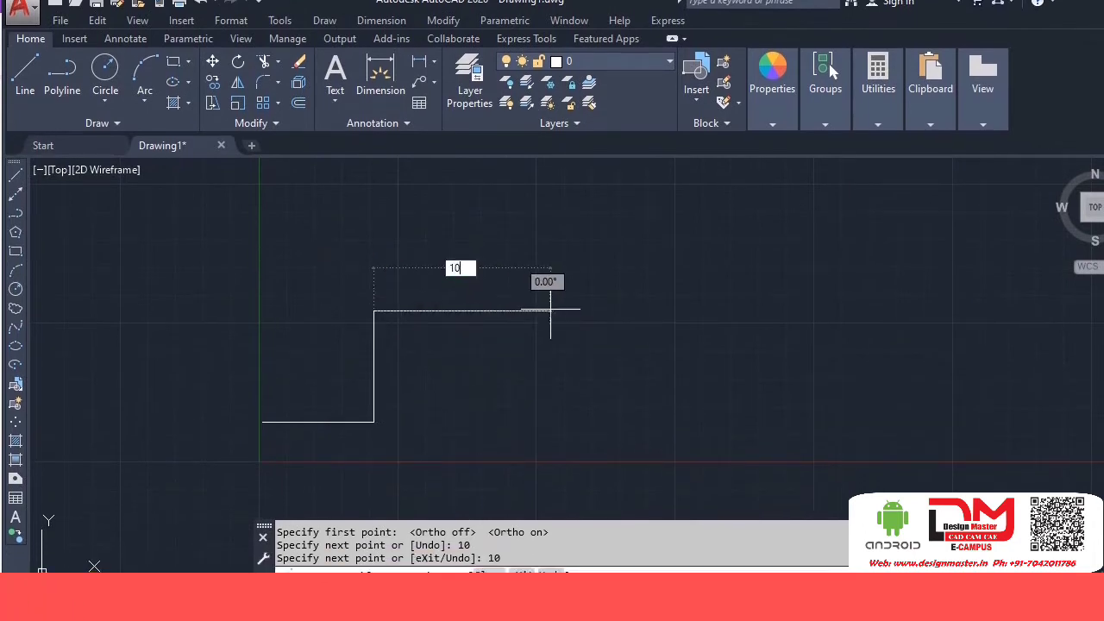
key("Return")
type("10")
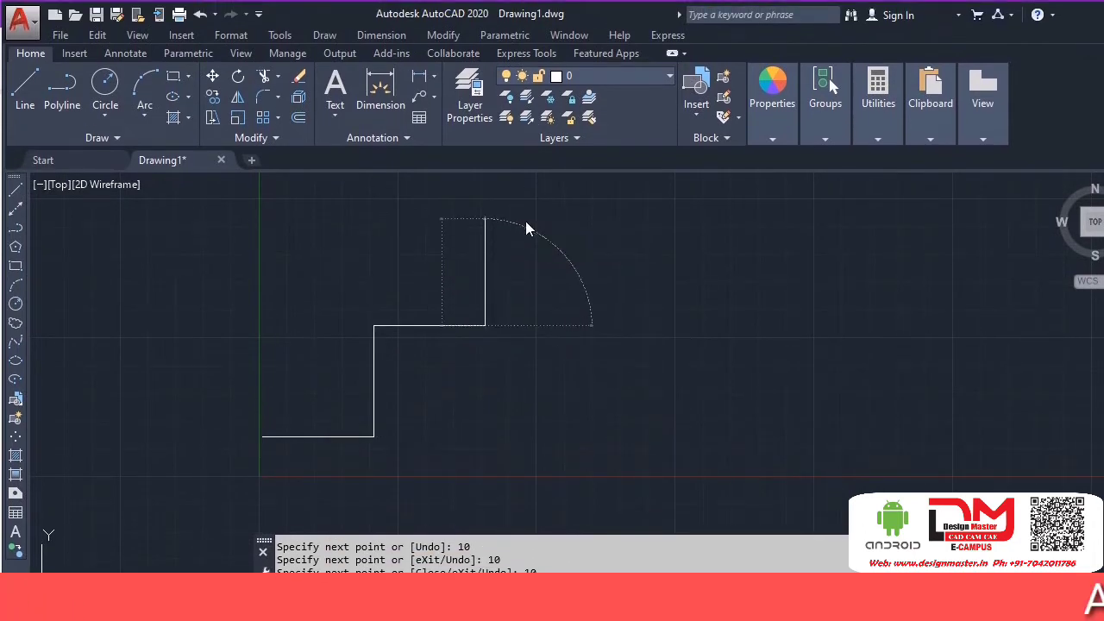
key("Return")
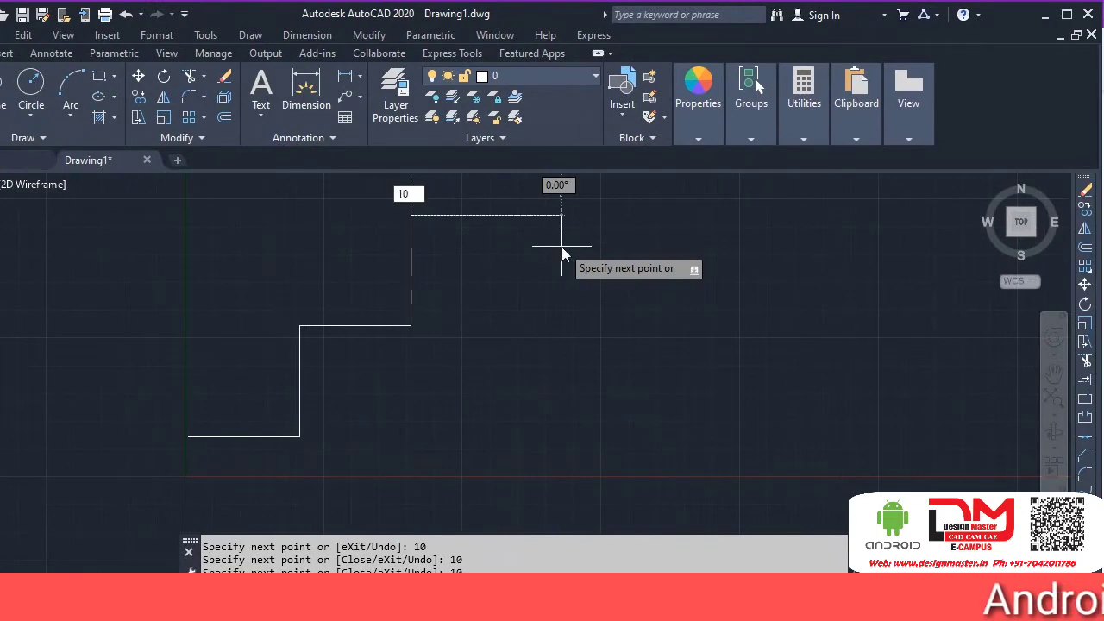
key("Return")
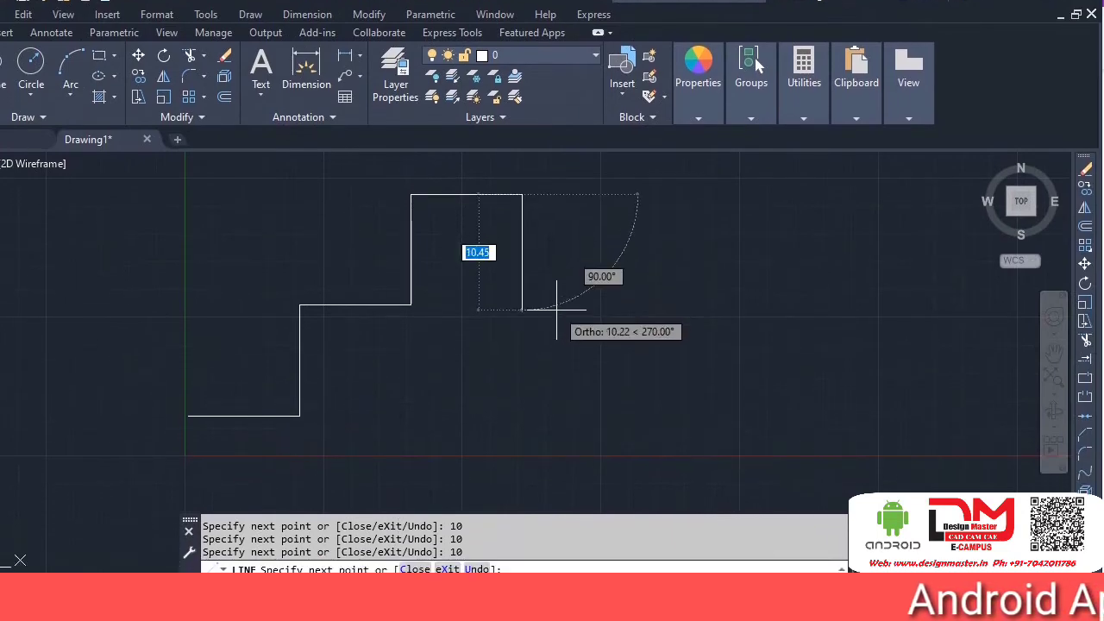
Step: Close the stepped outline with segments 40 units down, 30 units left and 20 units up, and end the line
type("1")
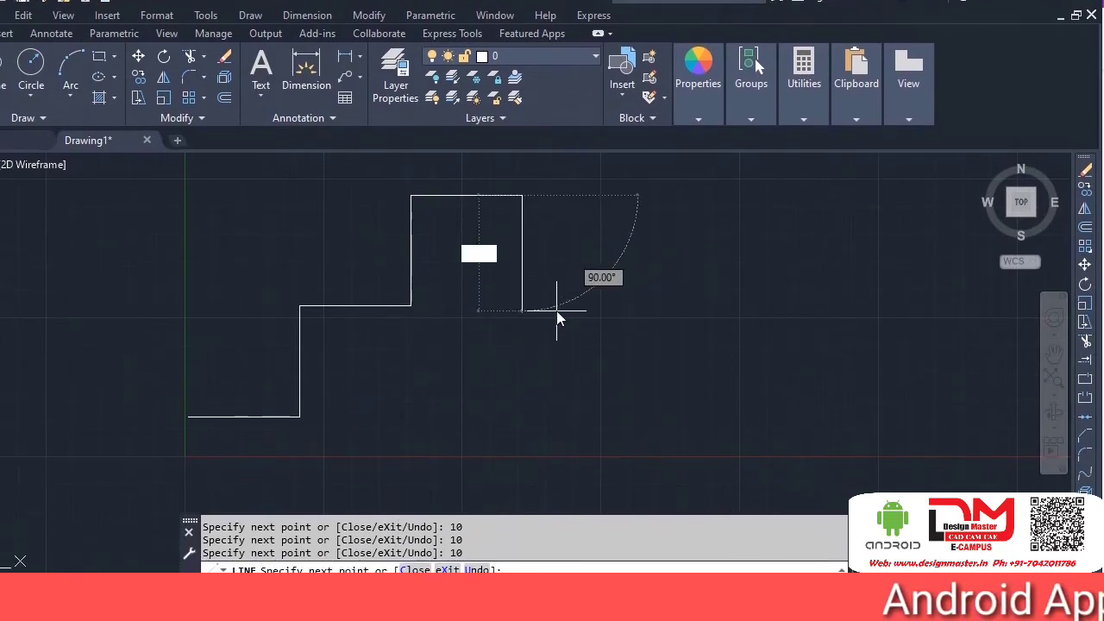
type("0")
key("Return")
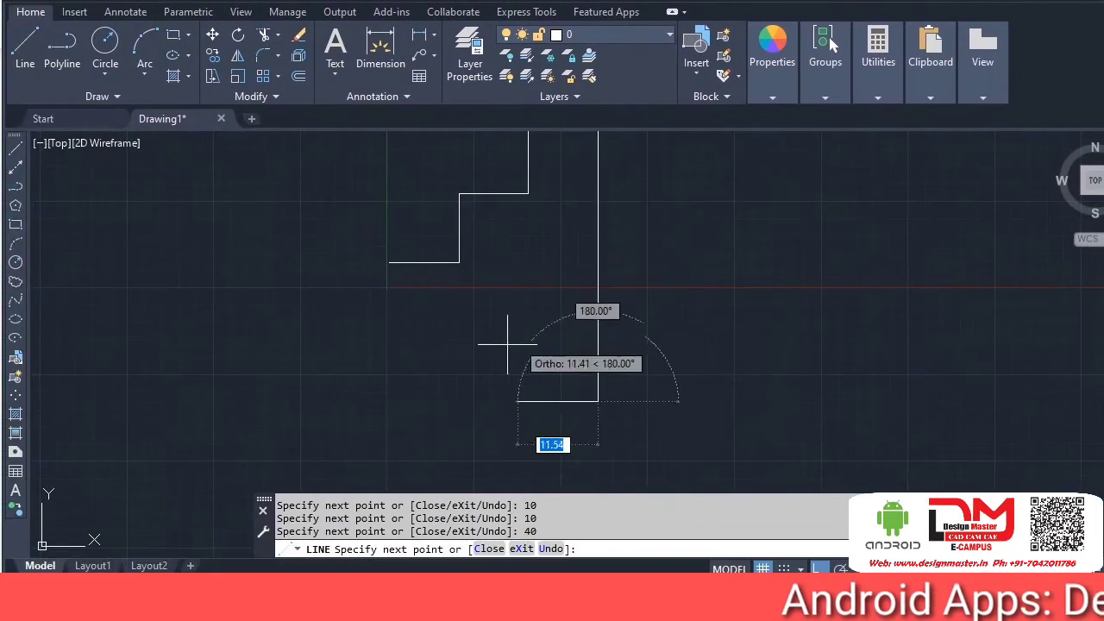
type("30")
key("Return")
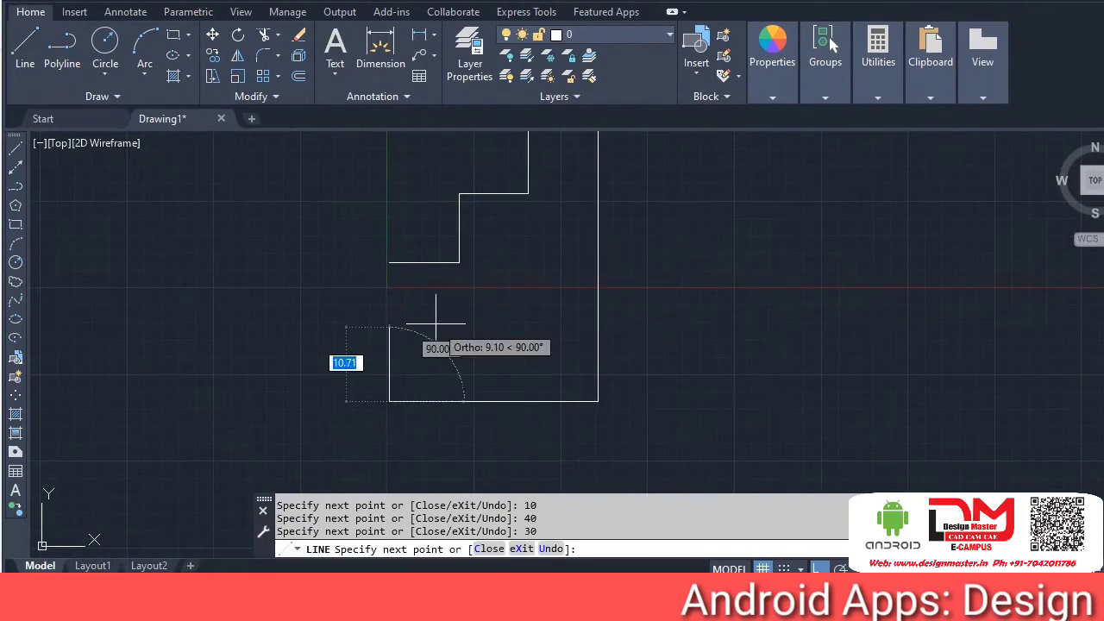
type("2")
type("0")
key("Return")
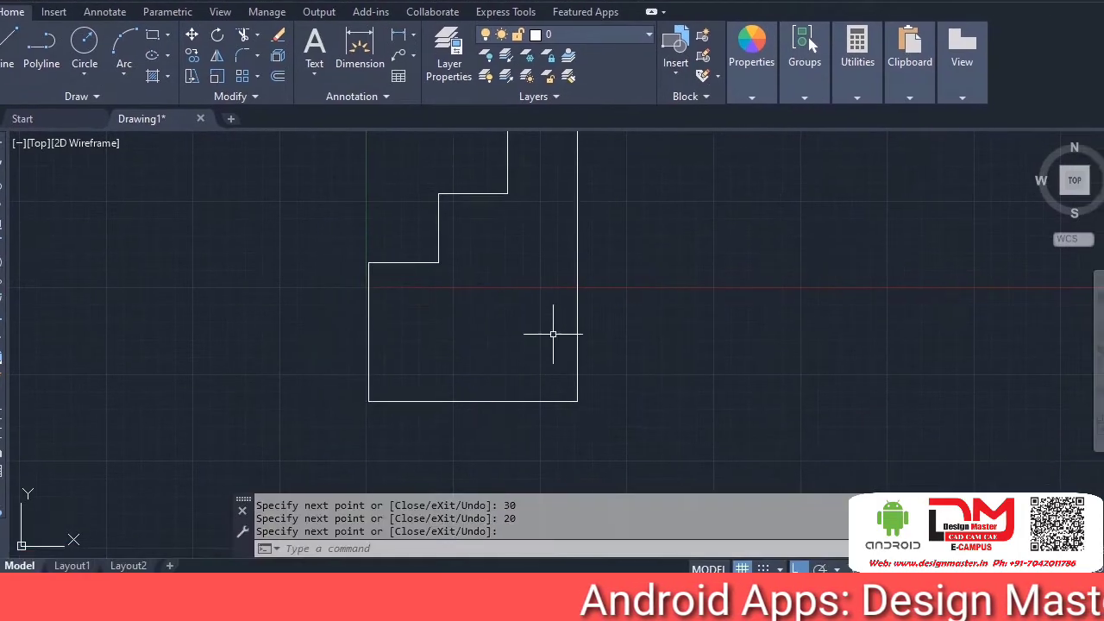
Step: Select everything in the drawing and erase the closed stepped outline
middle_click_drag(552, 355, 445, 396)
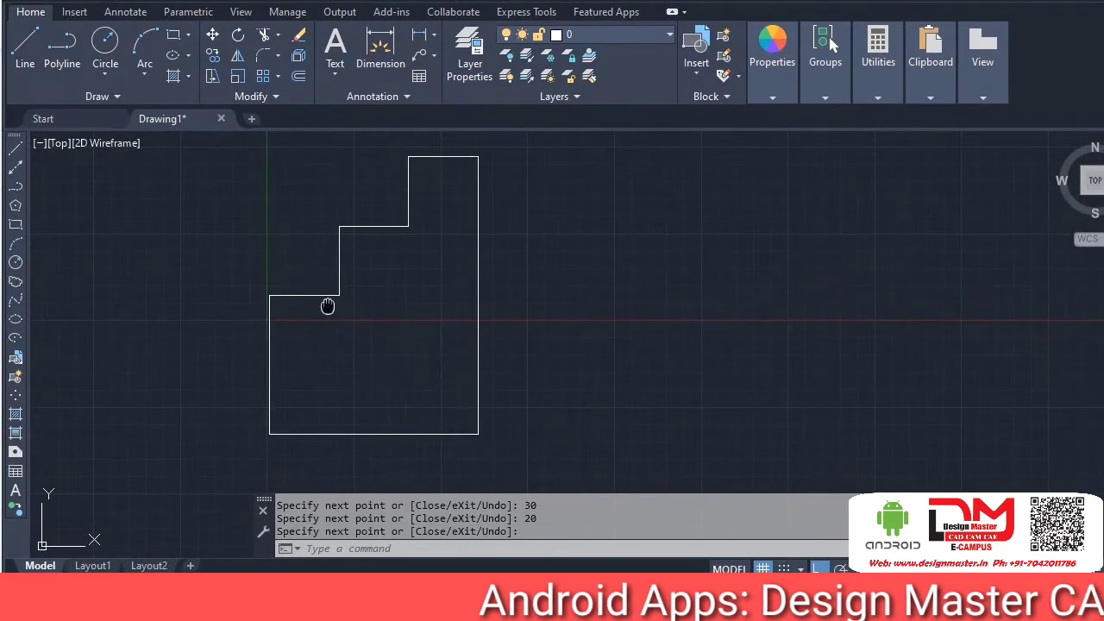
mouse_move(328, 305)
middle_mouse_down()
mouse_move(301, 287)
mouse_move(221, 290)
middle_mouse_up()
scroll(301, 291, "down", 2)
key("ctrl+a")
type("e")
key("Return")
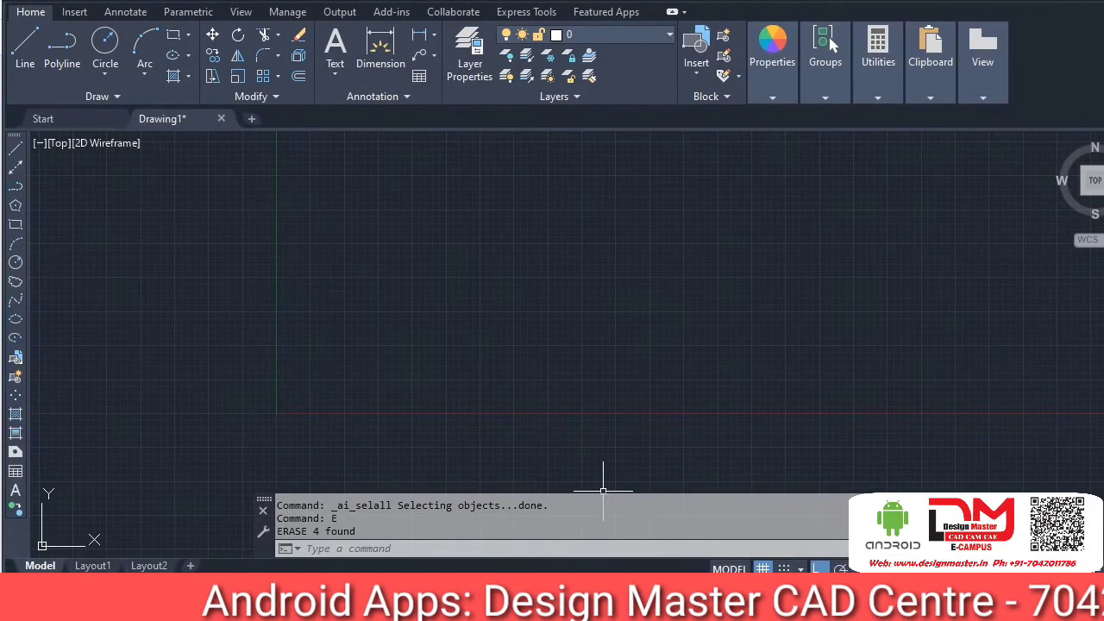
Step: Check the exercise dimensions in the workbook PDF and draw a rectangle 45 wide by 30 high from four connected lines
key("alt+Tab")
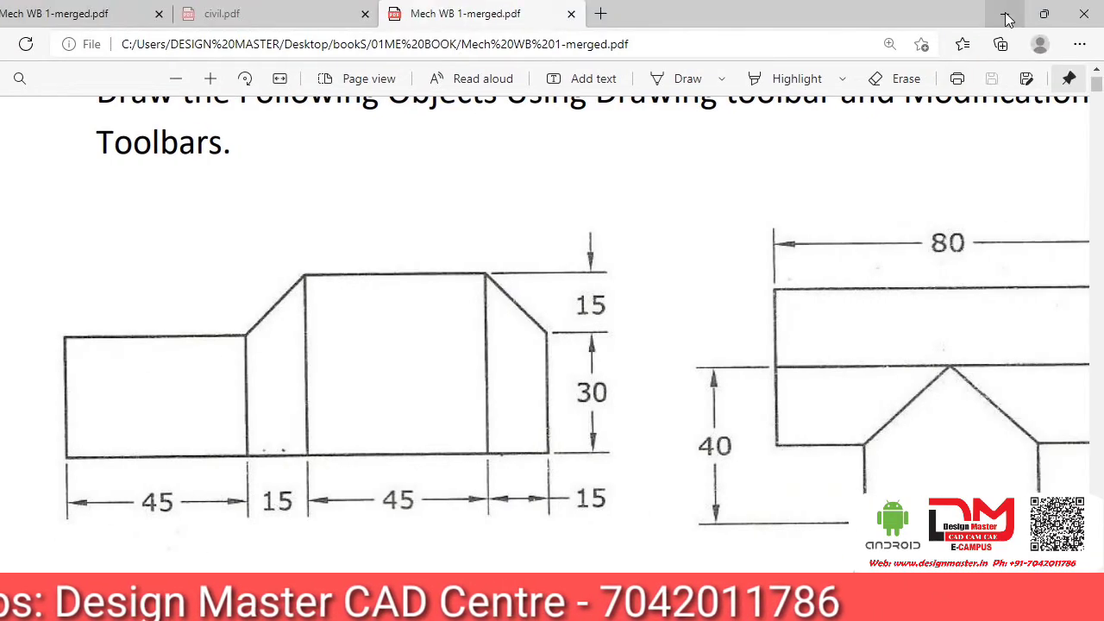
left_click(1008, 19)
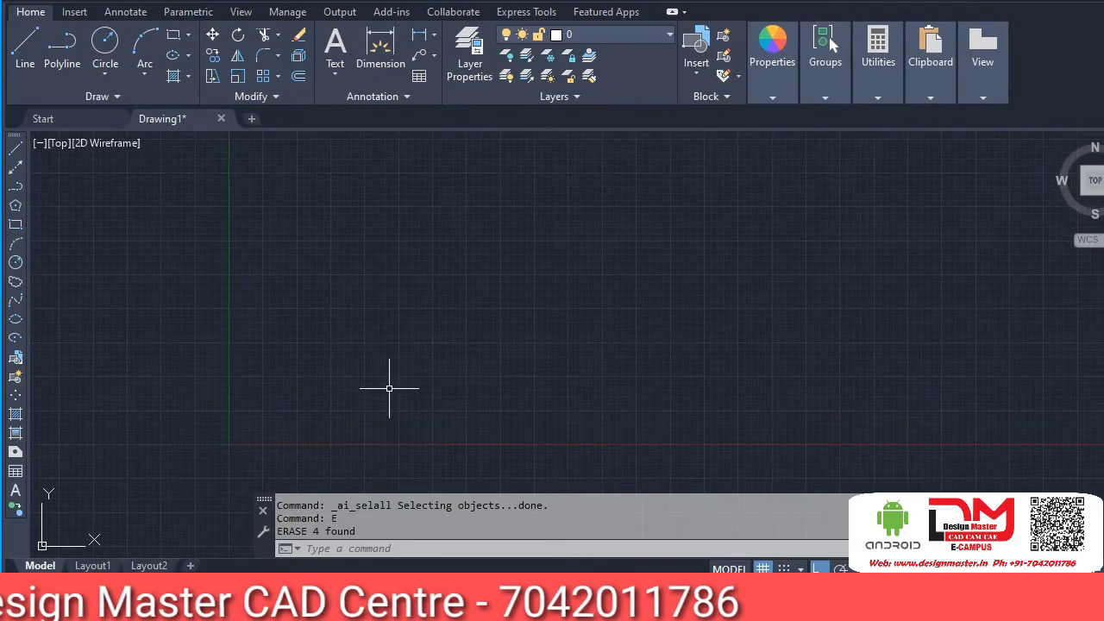
type("l")
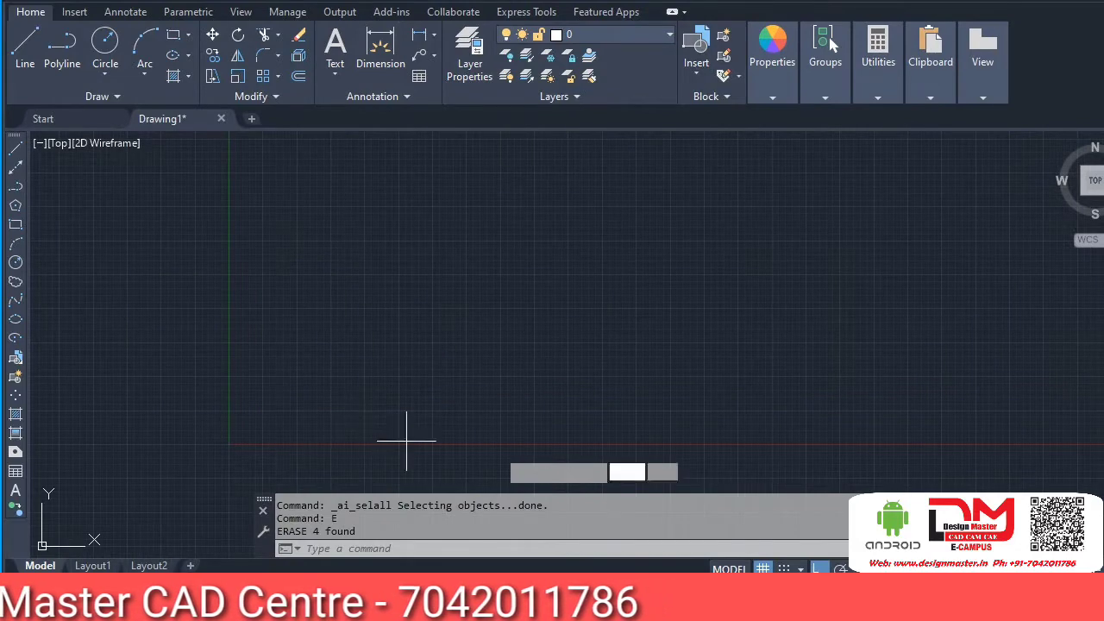
key("Return")
left_click(566, 389)
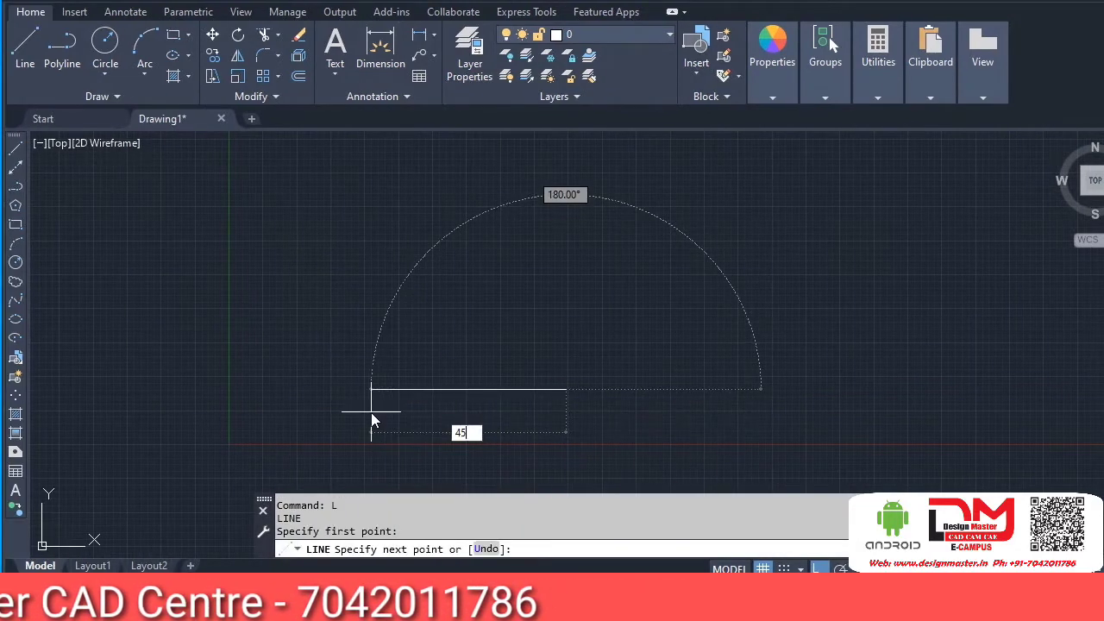
key("Return")
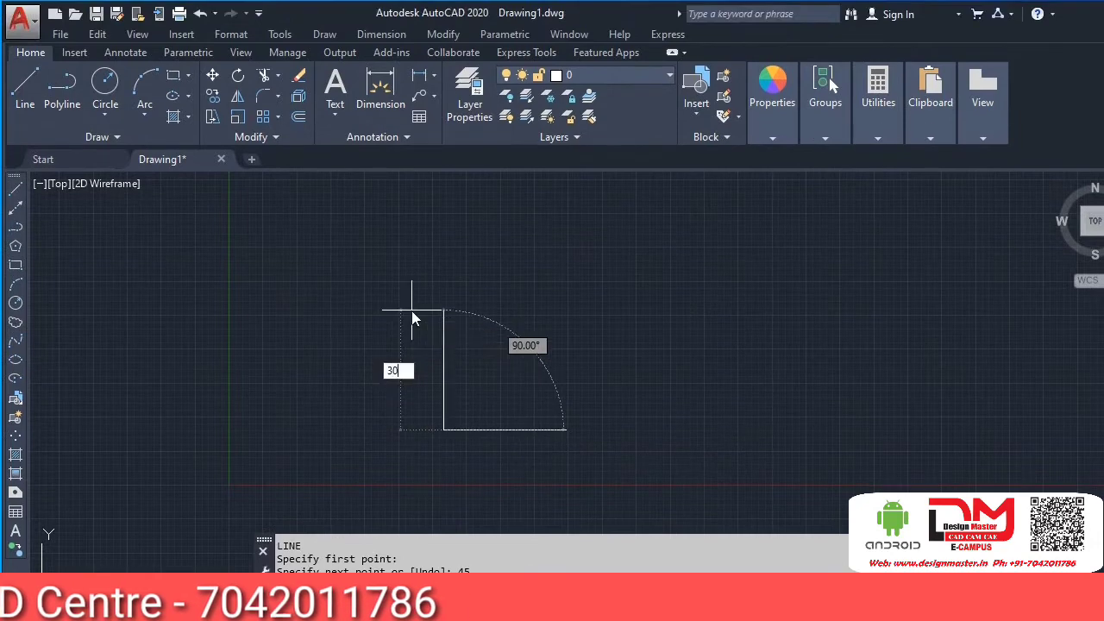
type("30")
key("Return")
type("45")
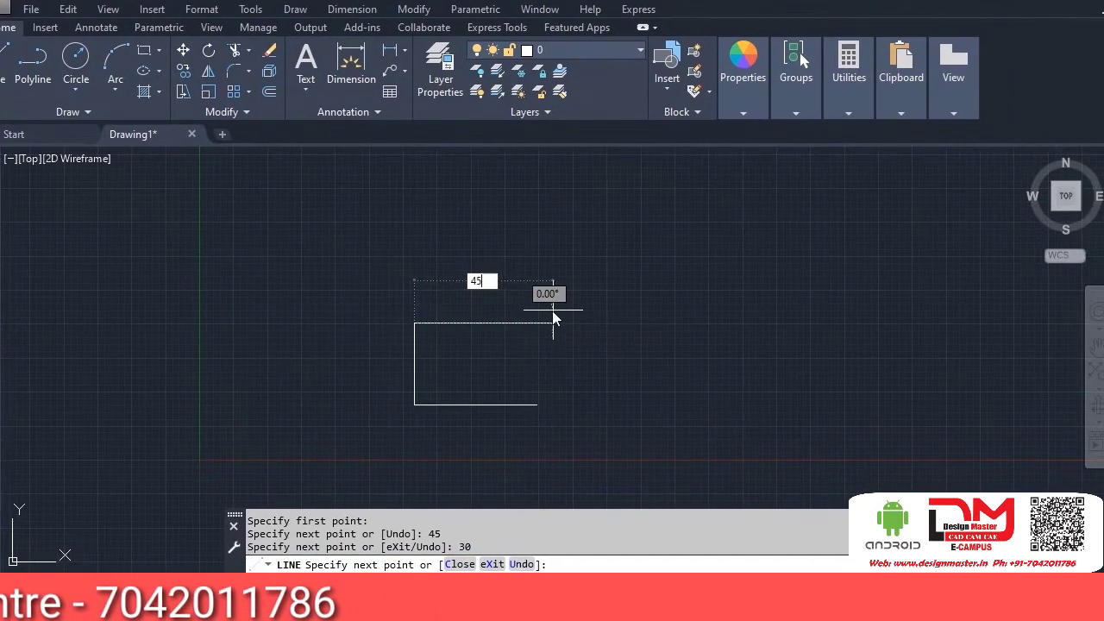
key("Return")
type("30")
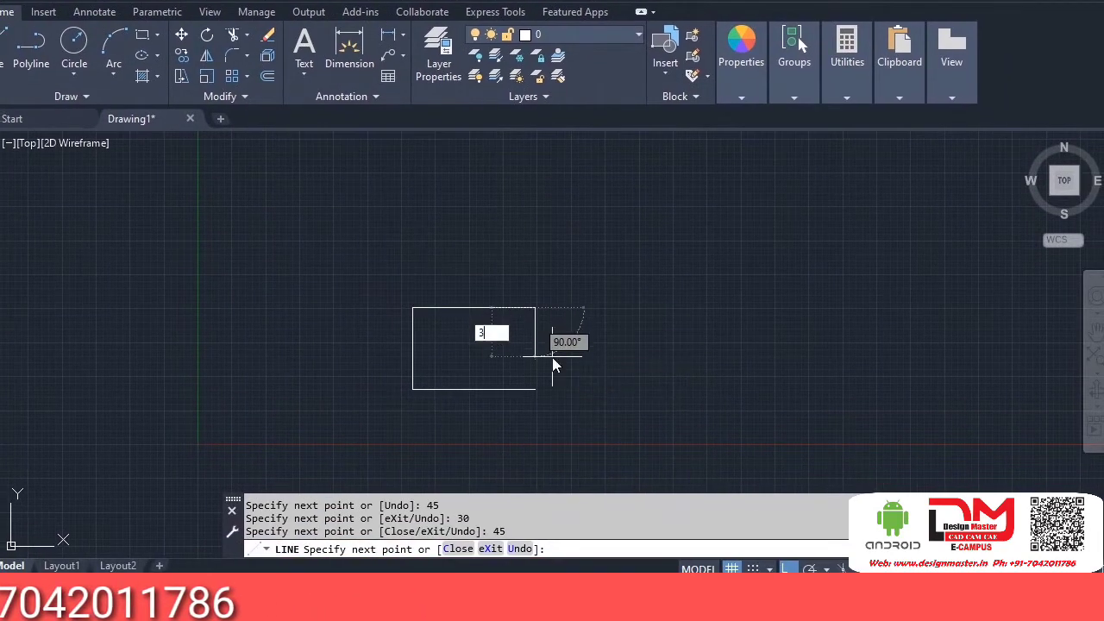
key("Return")
key("Return")
Step: Turn on object snap and enable all object snap modes in the drafting settings
middle_click_drag(548, 363, 444, 408)
key("Return")
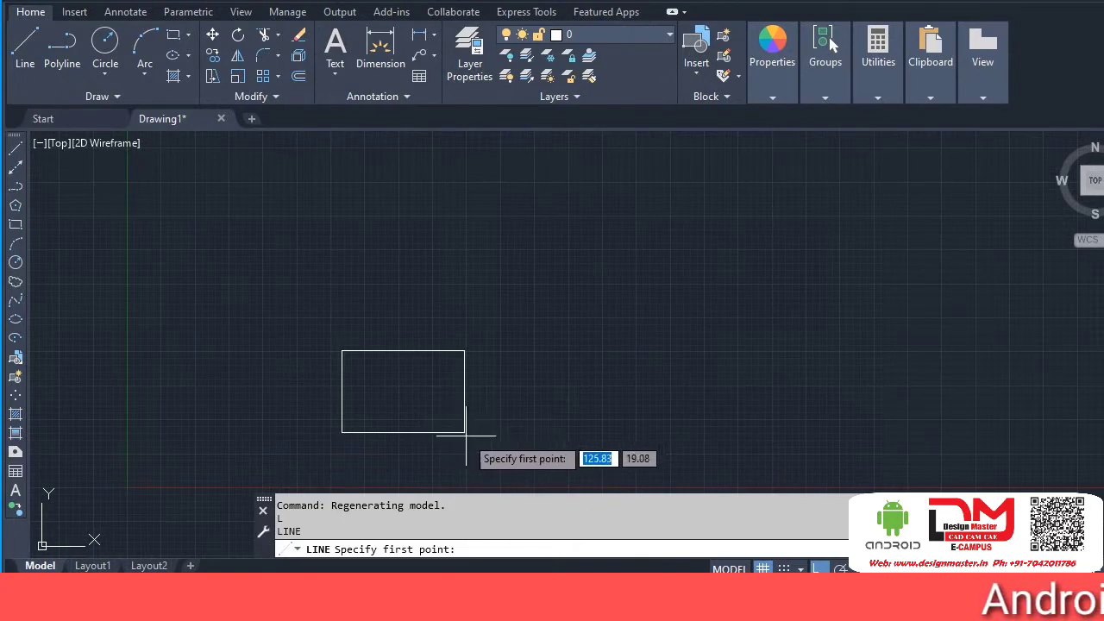
key("Escape")
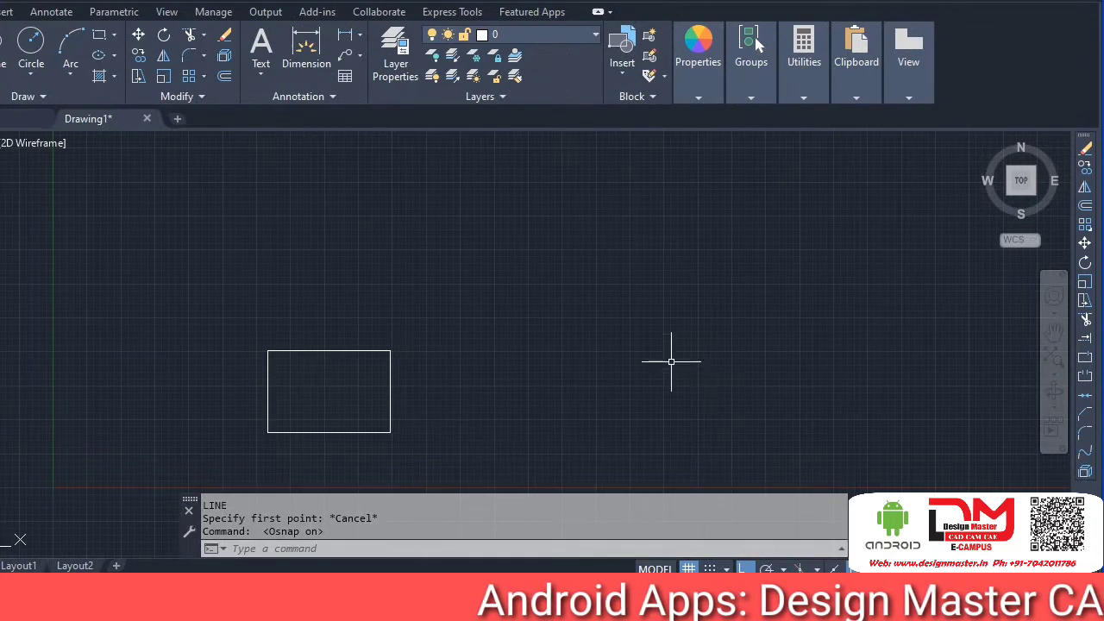
key("Return")
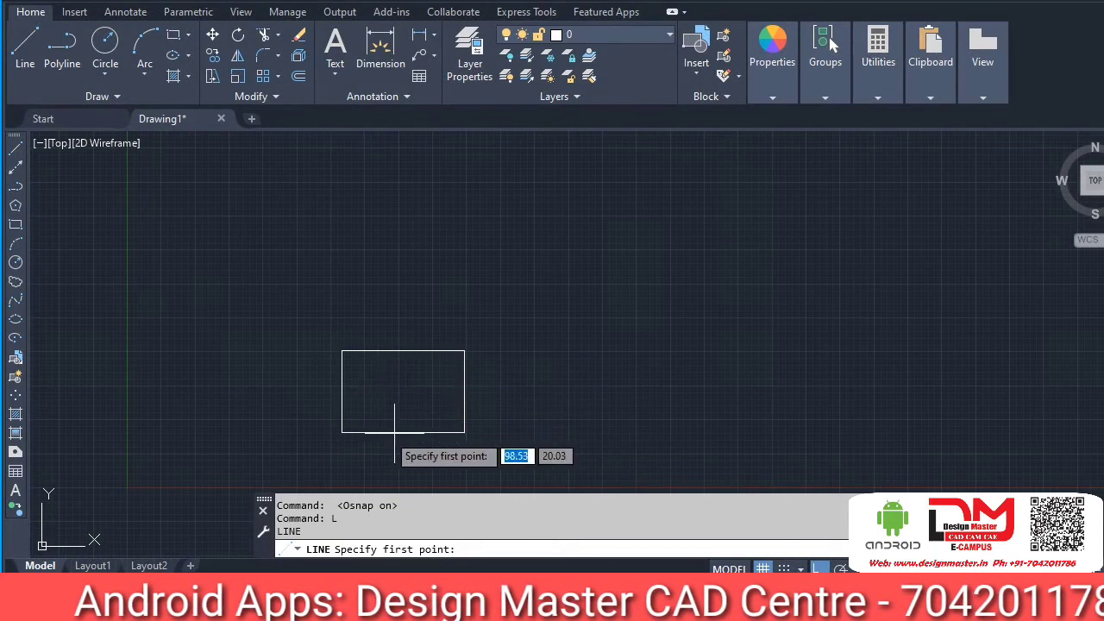
key("Escape")
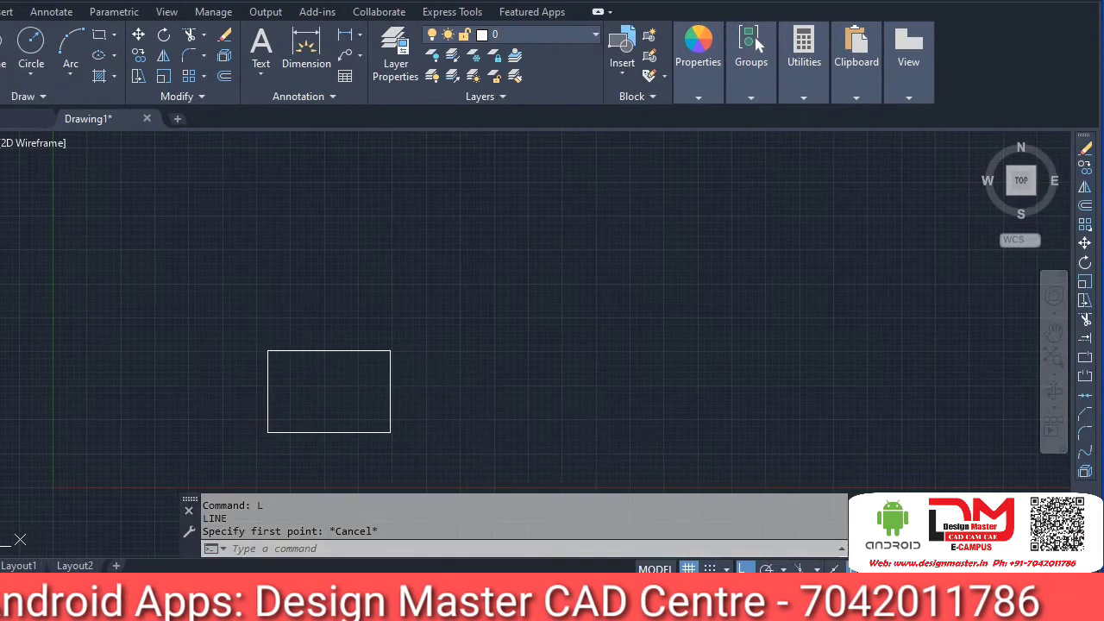
left_click(868, 569)
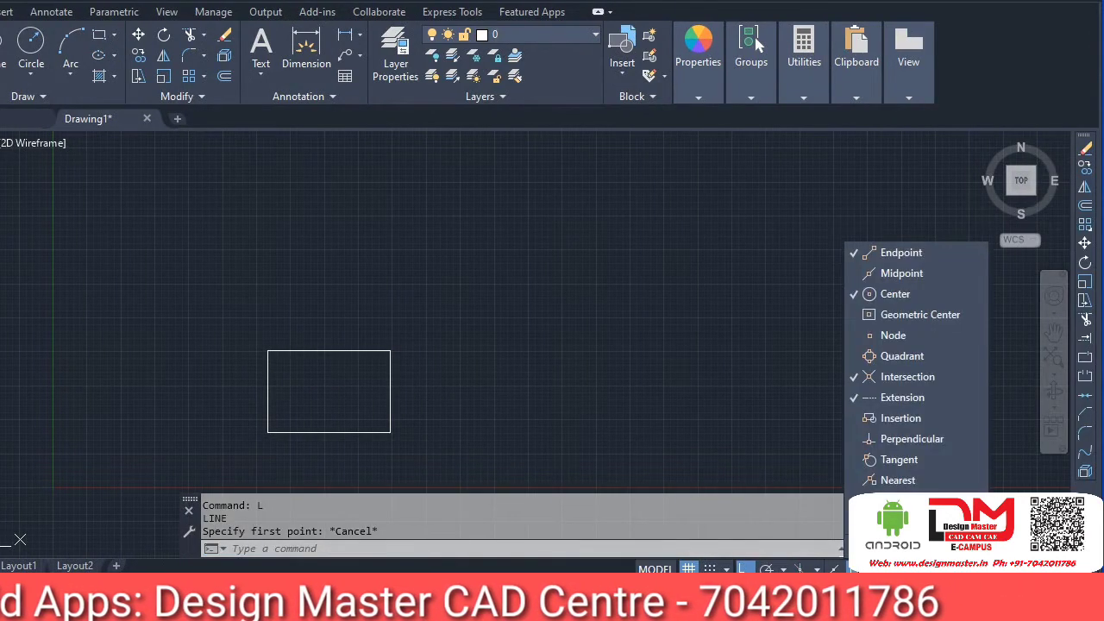
left_click(916, 546)
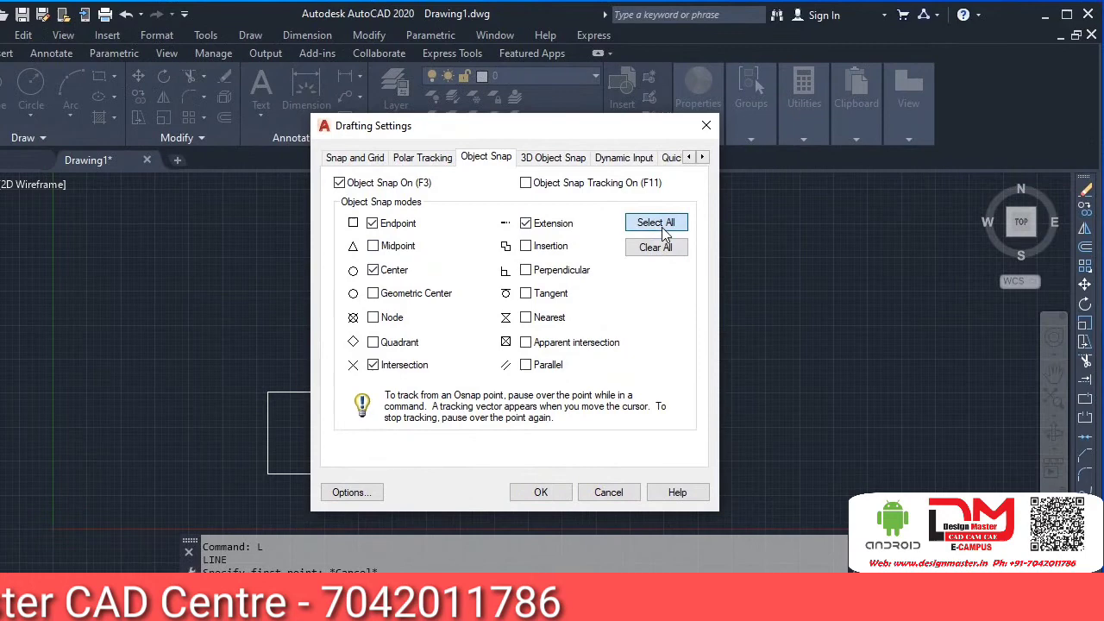
left_click(656, 222)
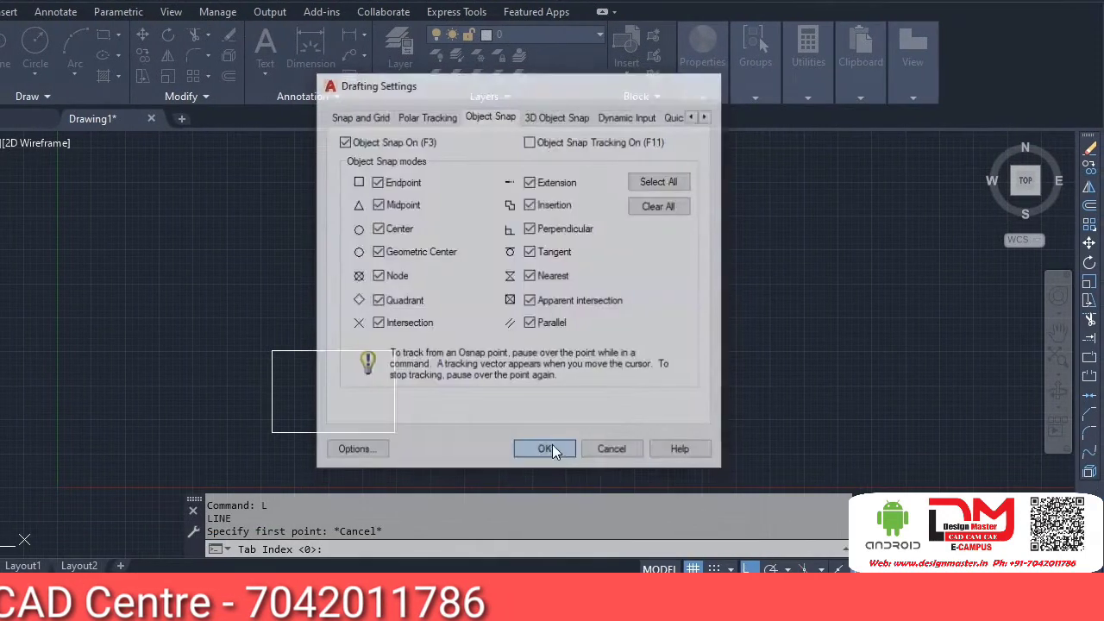
left_click(541, 492)
Step: Start a line at the rectangle's lower-right corner and draw it 15 units to the right
type("L")
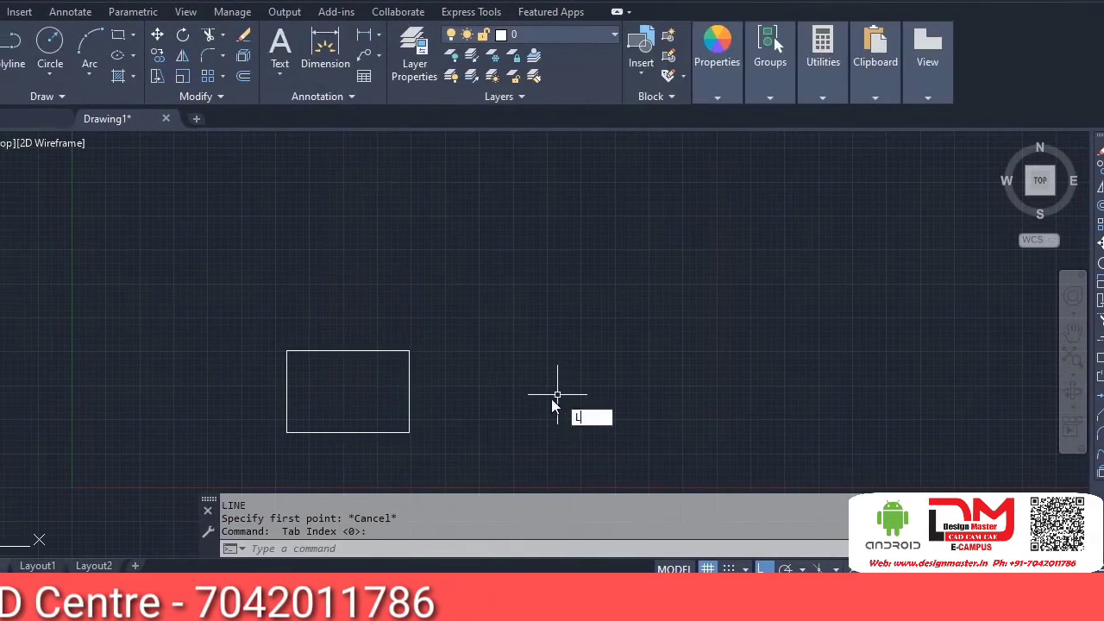
key("Return")
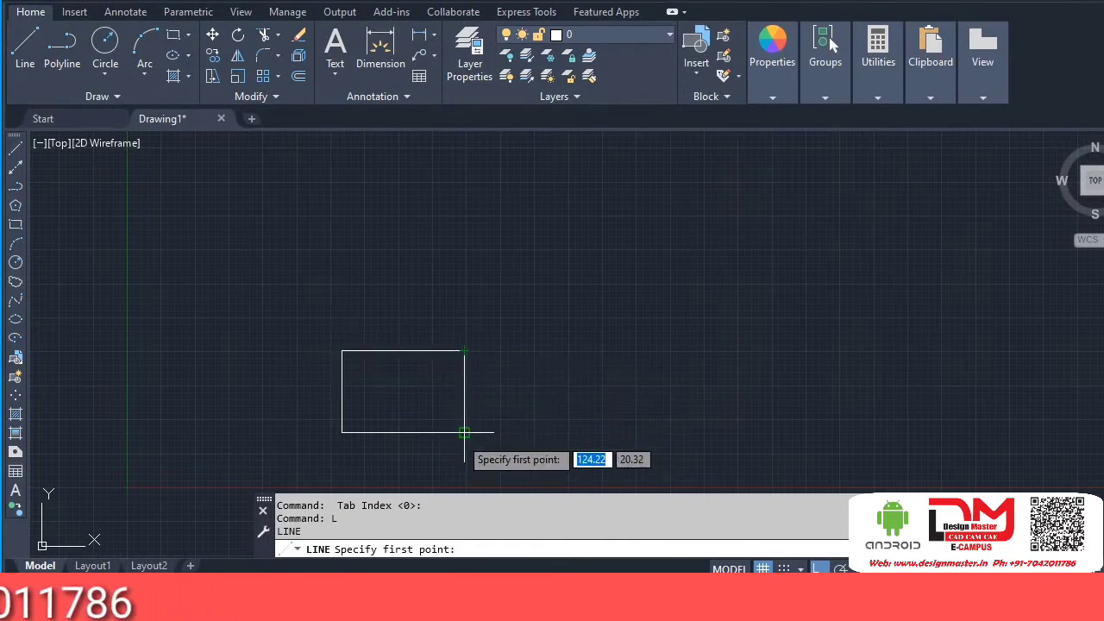
left_click(464, 433)
type("15")
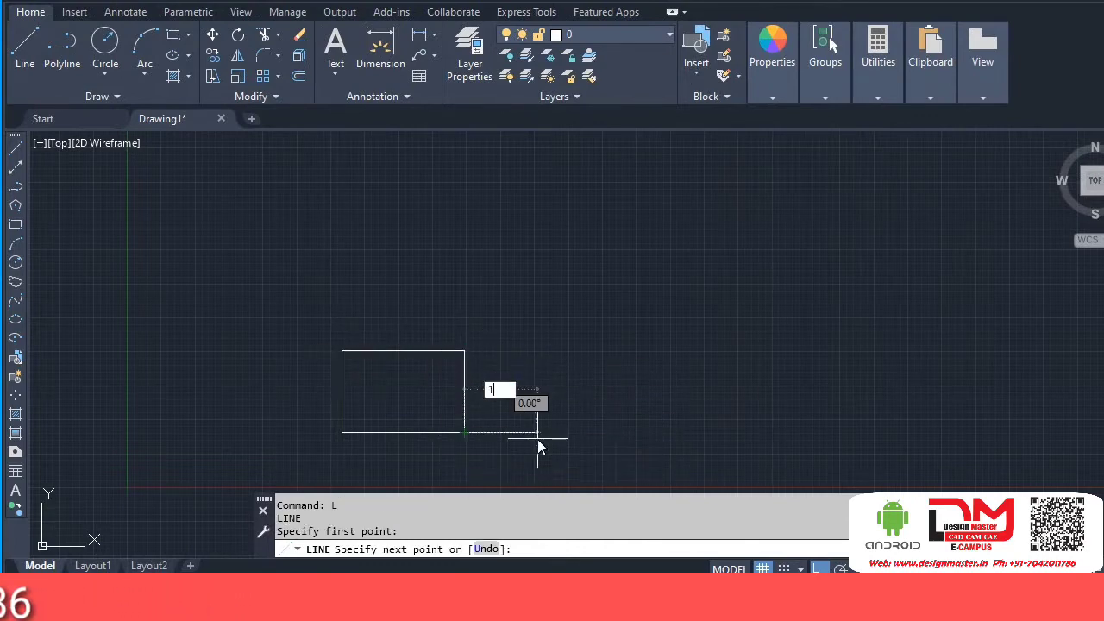
key("Return")
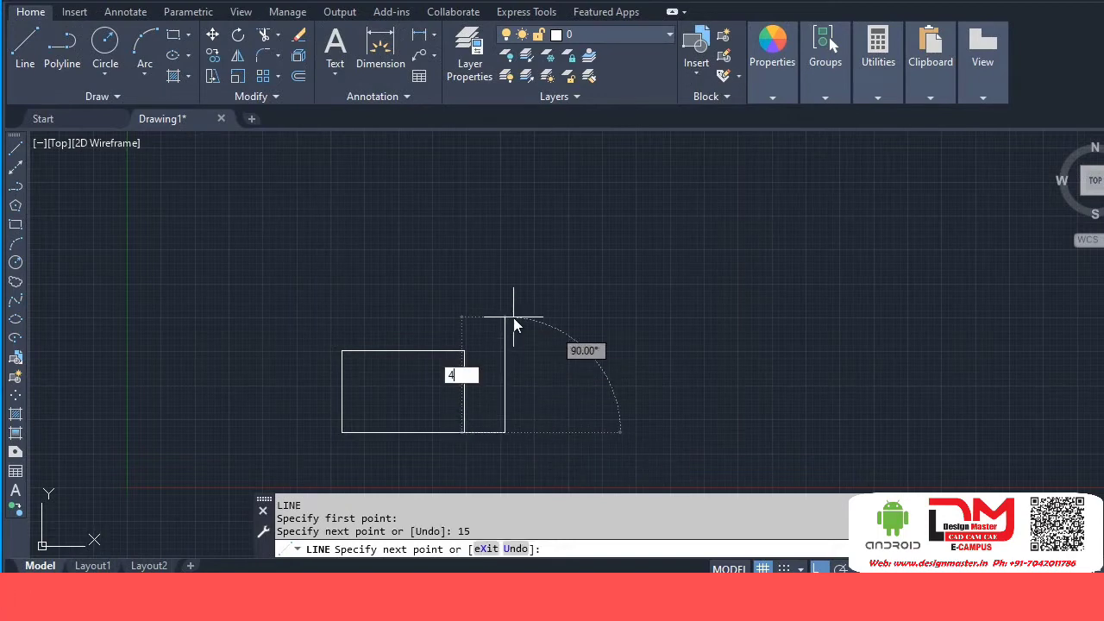
Step: Continue the line into a 45-unit square, going up, right, down and back left, and end the command
type("45")
key("Return")
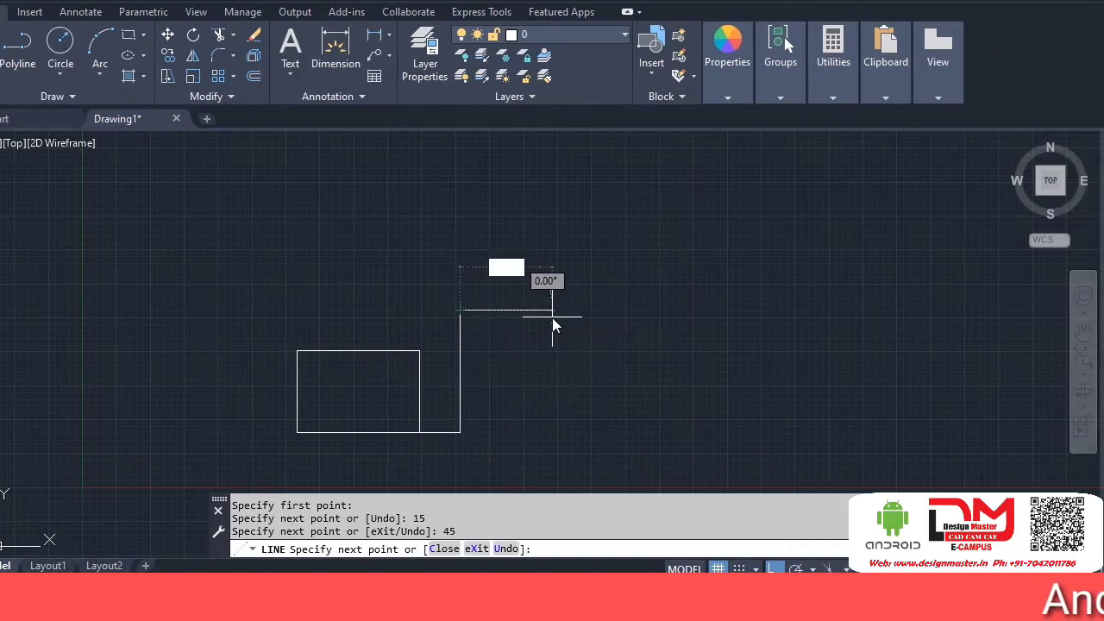
type("45")
key("Return")
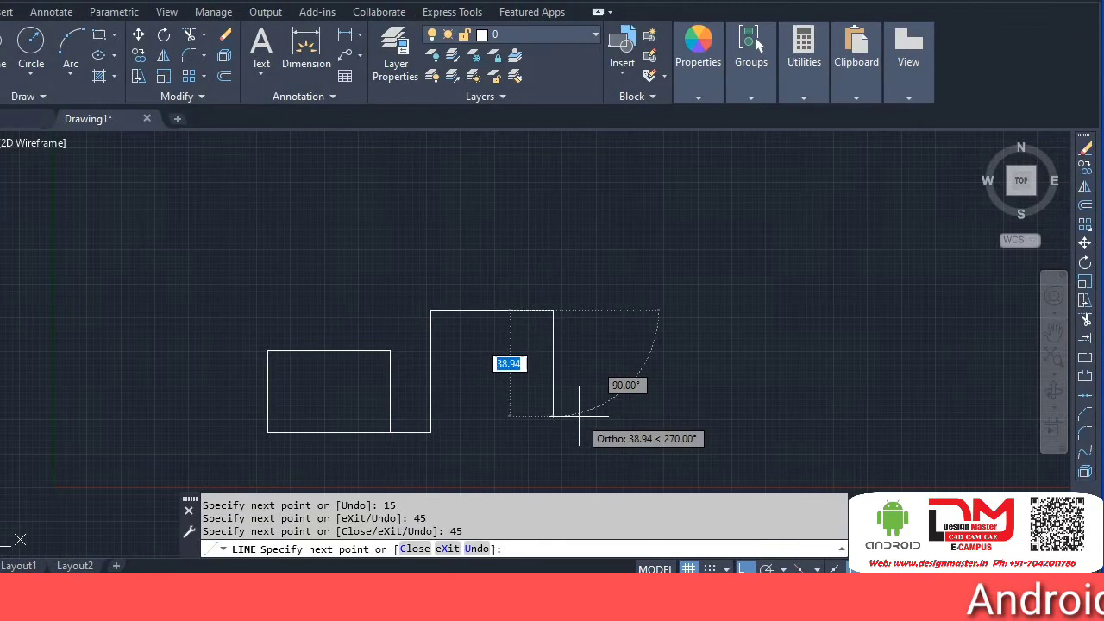
type("45")
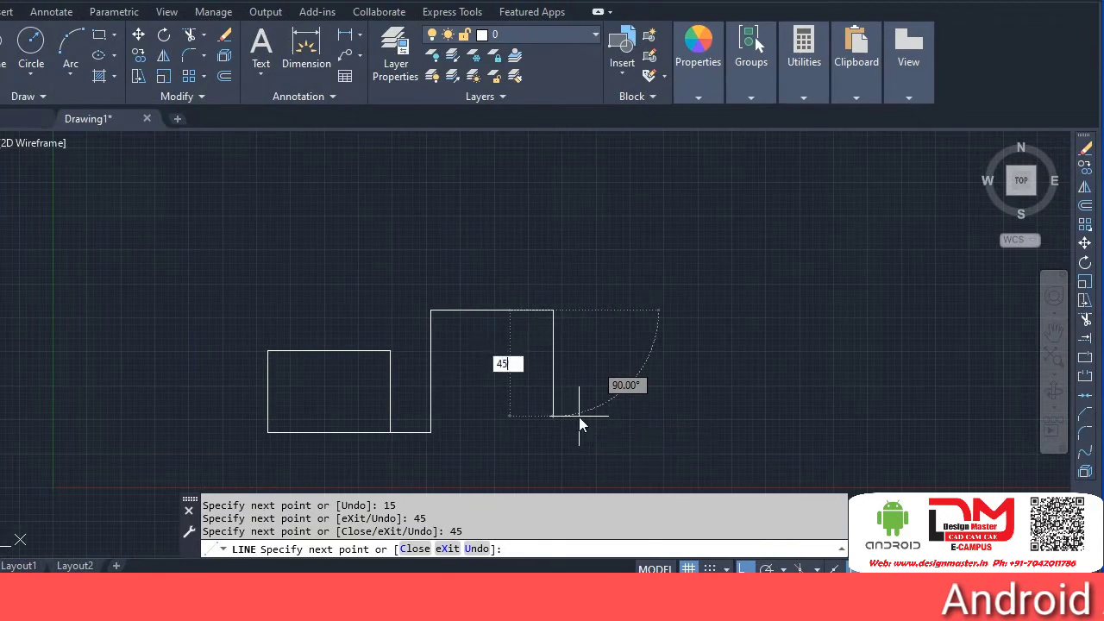
key("Return")
type("4")
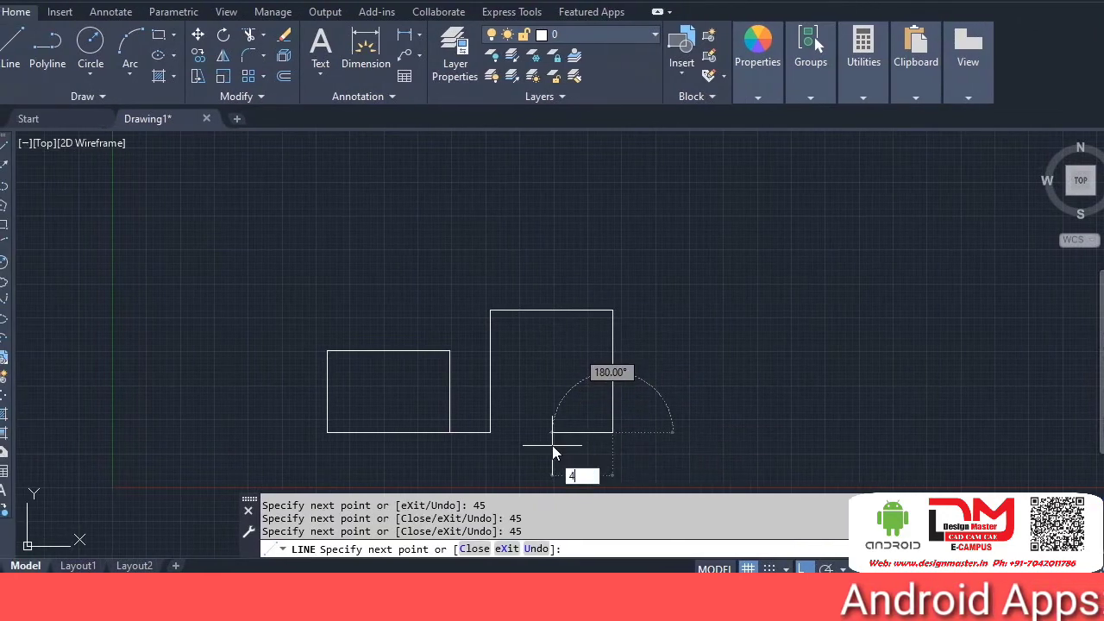
type("5")
key("Return")
key("Return")
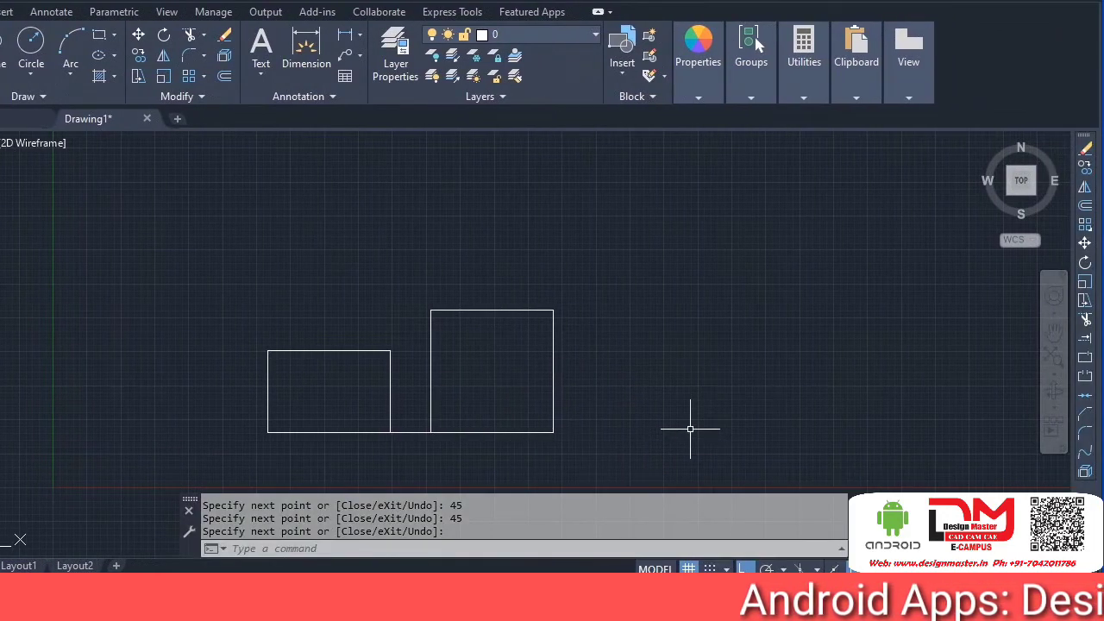
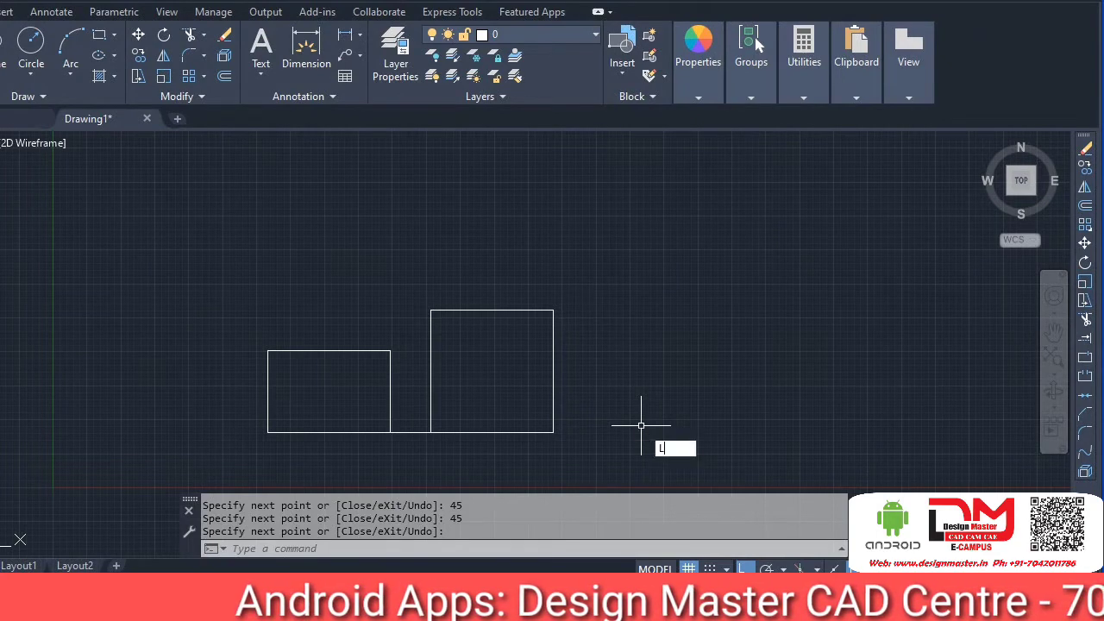
Step: Draw connected lines from the square's lower-right corner, 15 units to the right and 30 units up, and end the command
key("Return")
left_click(554, 432)
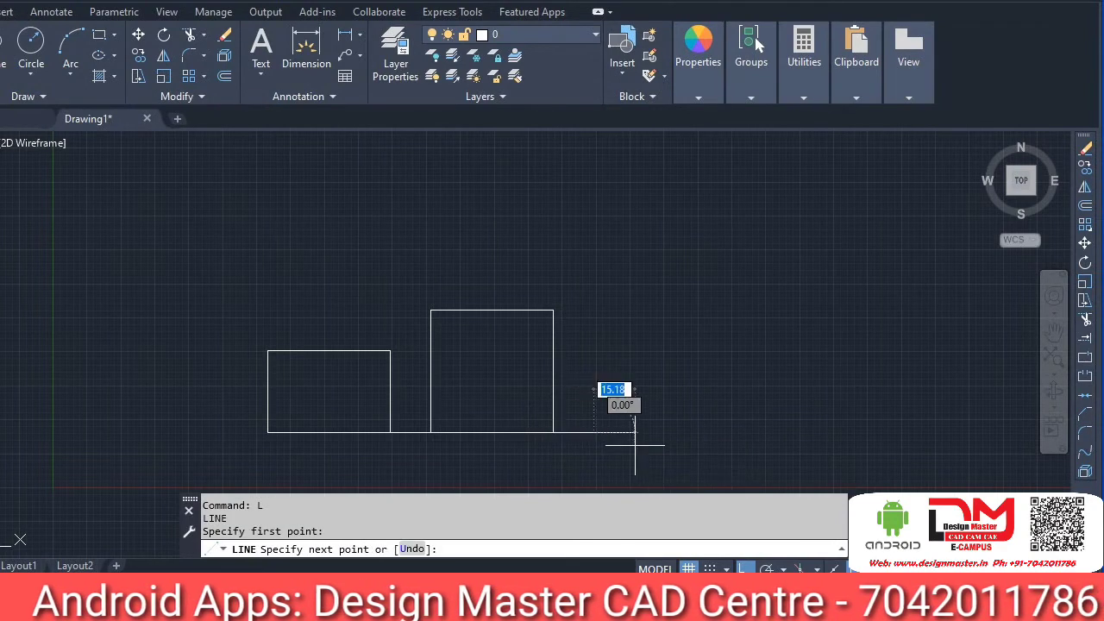
type("15")
key("Return")
type("30")
key("Return")
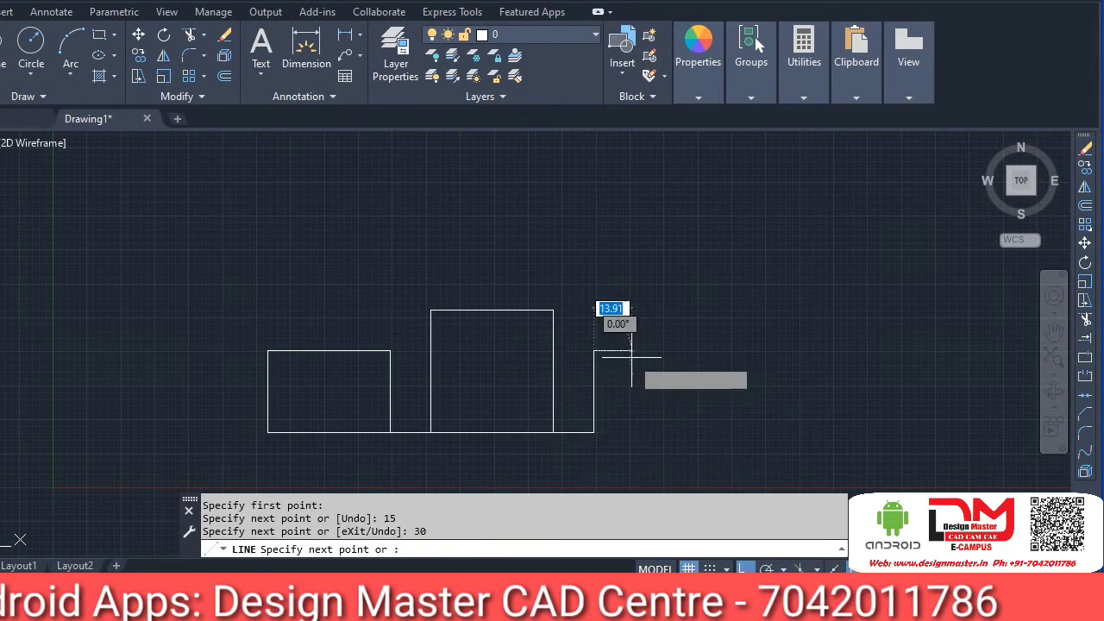
key("Return")
middle_click_drag(504, 394, 553, 305)
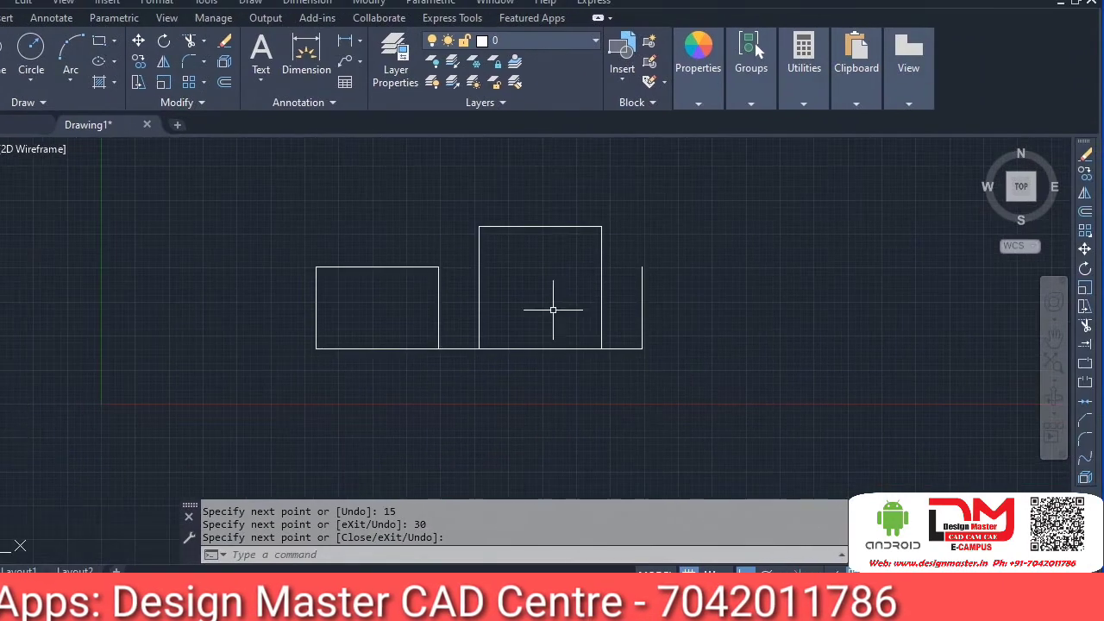
scroll(553, 310, "up", 2)
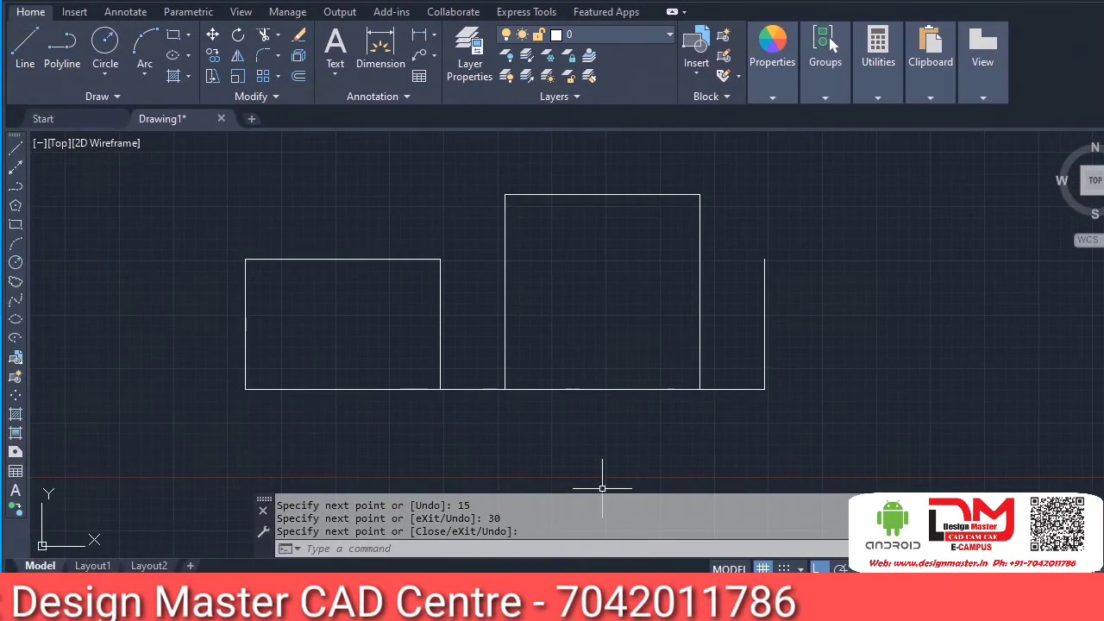
Step: Check the workbook PDF and join the square's upper corners with slanted lines to the rectangle's upper-right corner and the right-hand line's top end
left_click(483, 600)
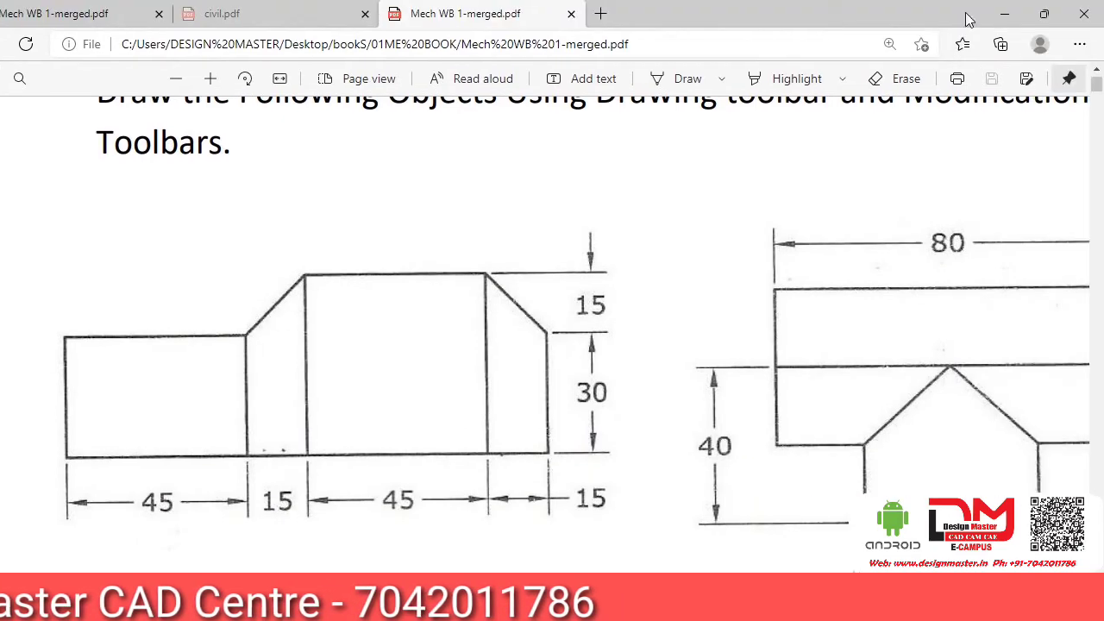
left_click(1008, 17)
key("l")
key("Return")
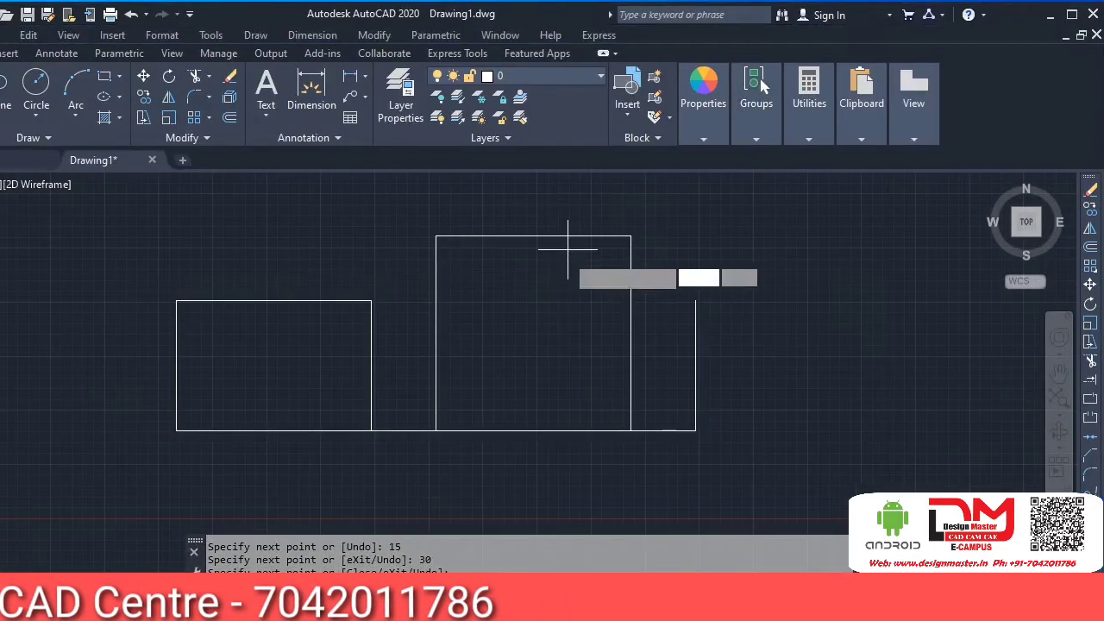
left_click(440, 299)
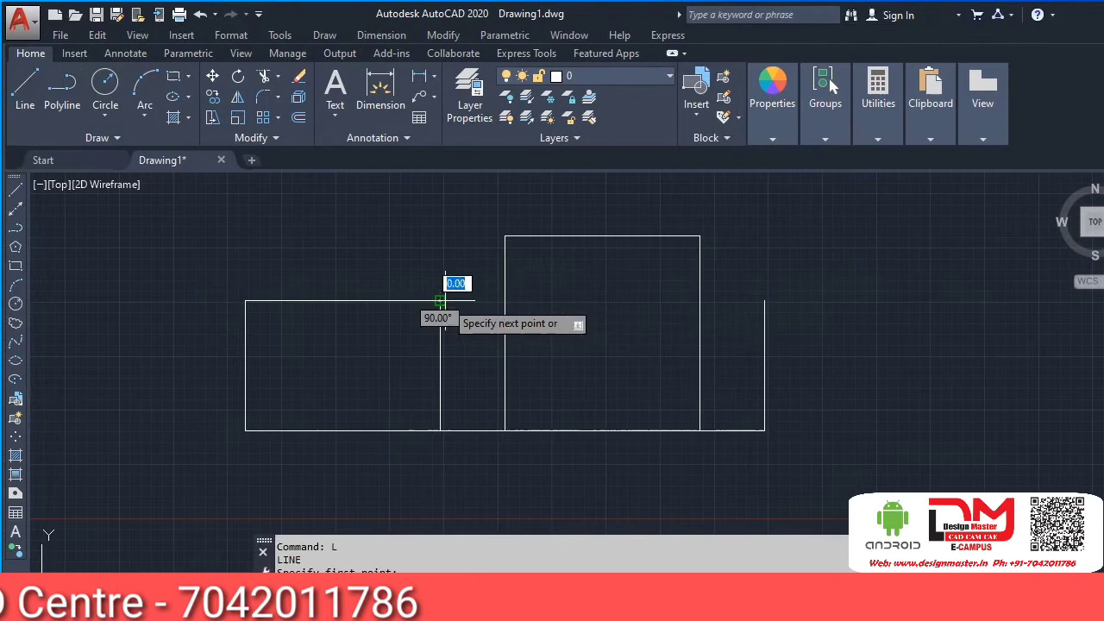
left_click(504, 235)
key("Escape")
key("Return")
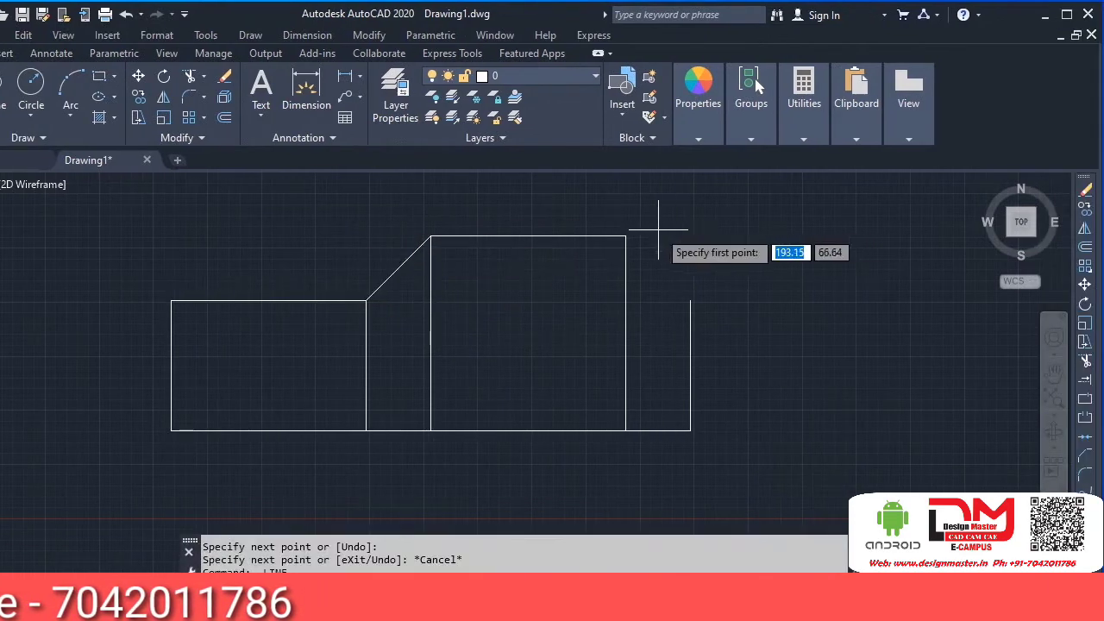
left_click(690, 300)
key("Escape")
Step: Check the T-shaped exercise in the workbook PDF and start its outline beside the first figure with lines 80 right, 40 down and 20 left
scroll(730, 286, "down", 2)
mouse_move(729, 286)
middle_mouse_down()
mouse_move(387, 304)
mouse_move(409, 292)
mouse_move(565, 340)
mouse_move(562, 306)
mouse_move(561, 326)
middle_mouse_up()
mouse_move(490, 326)
middle_mouse_down()
mouse_move(334, 302)
mouse_move(288, 342)
middle_mouse_up()
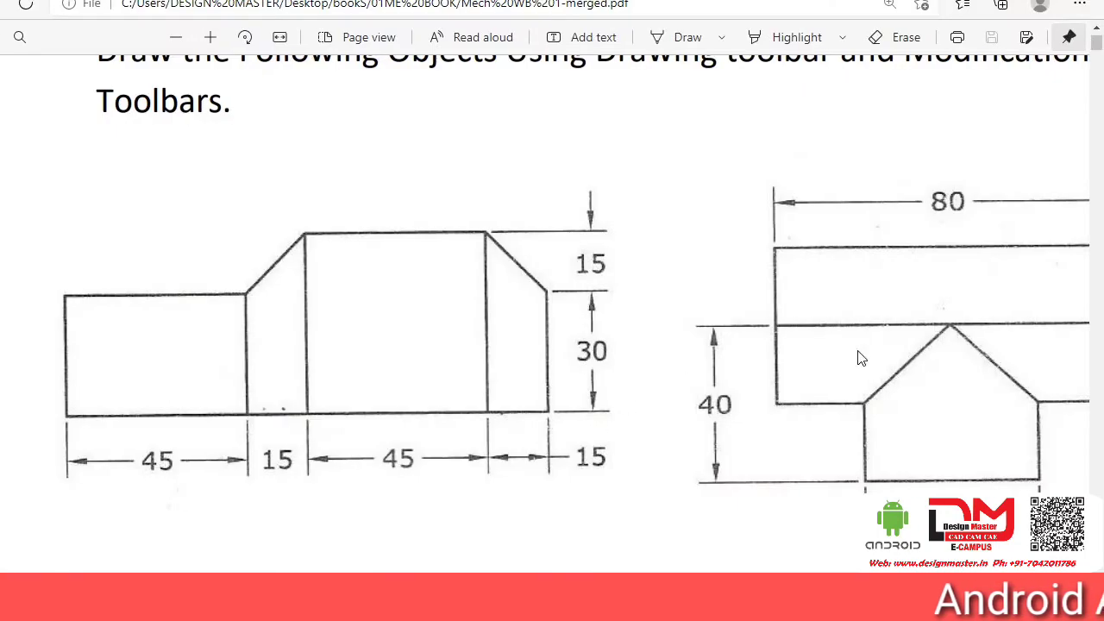
left_click_drag(691, 580, 872, 580)
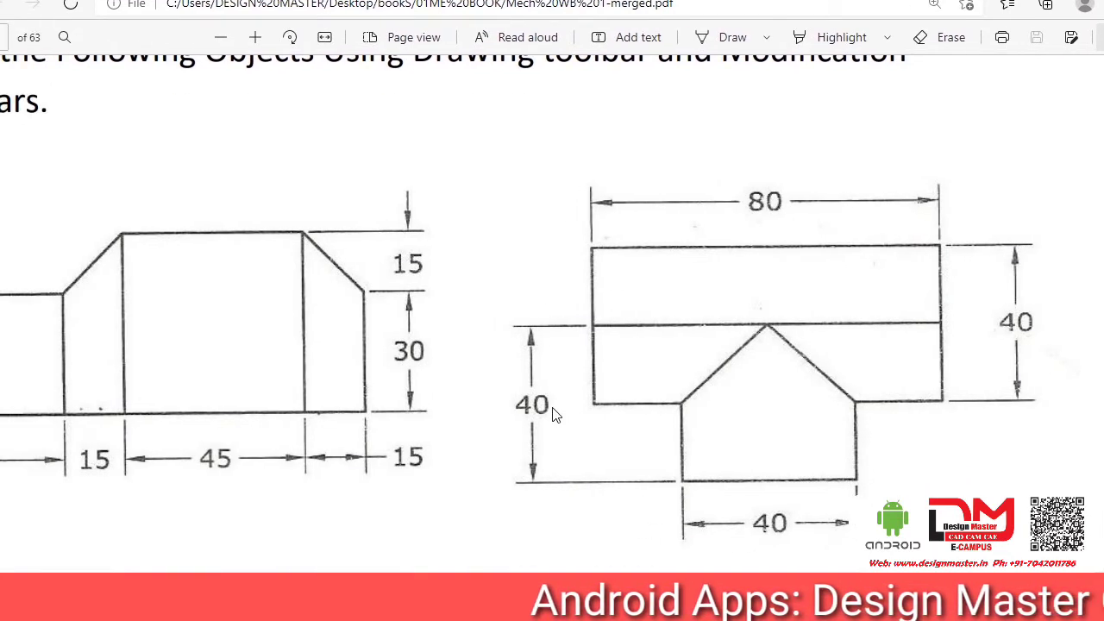
left_click(1015, 14)
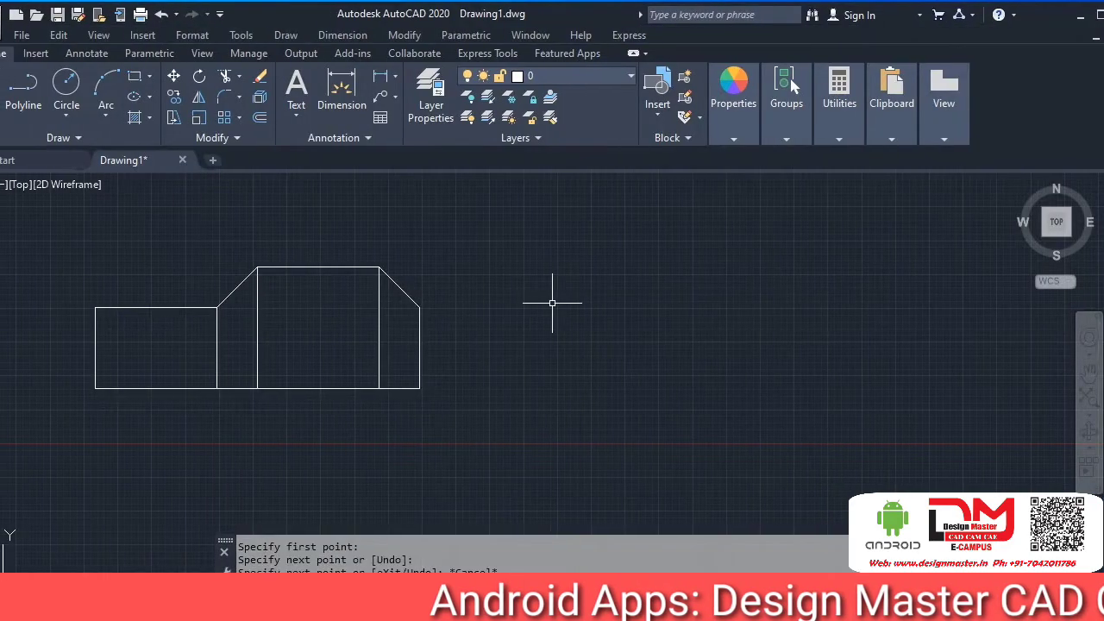
type("l")
key("Return")
left_click(552, 264)
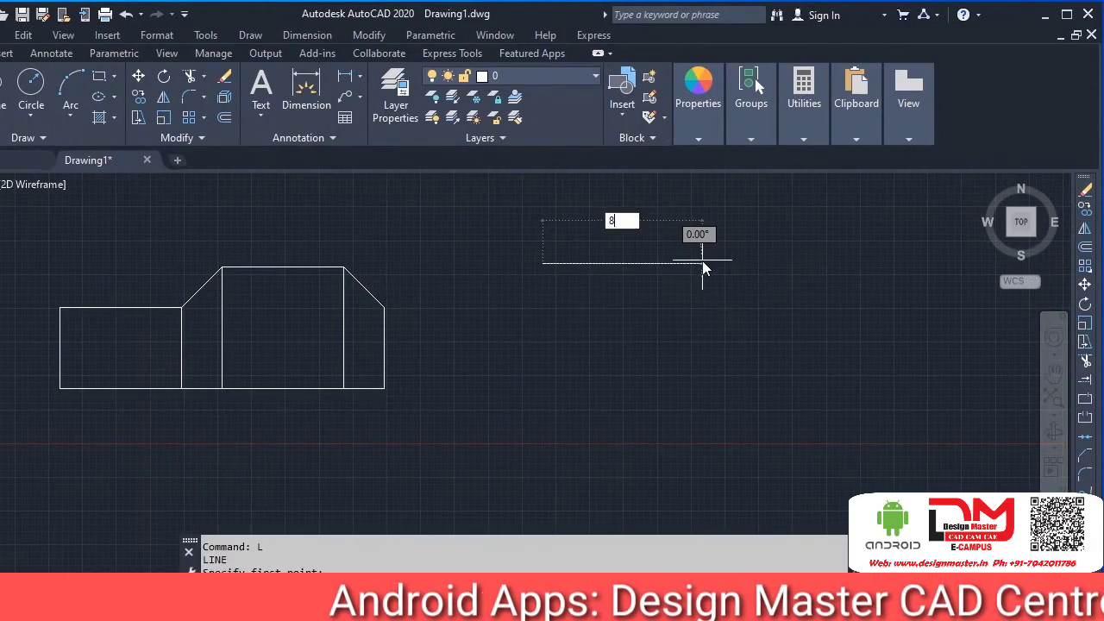
type("80")
key("Return")
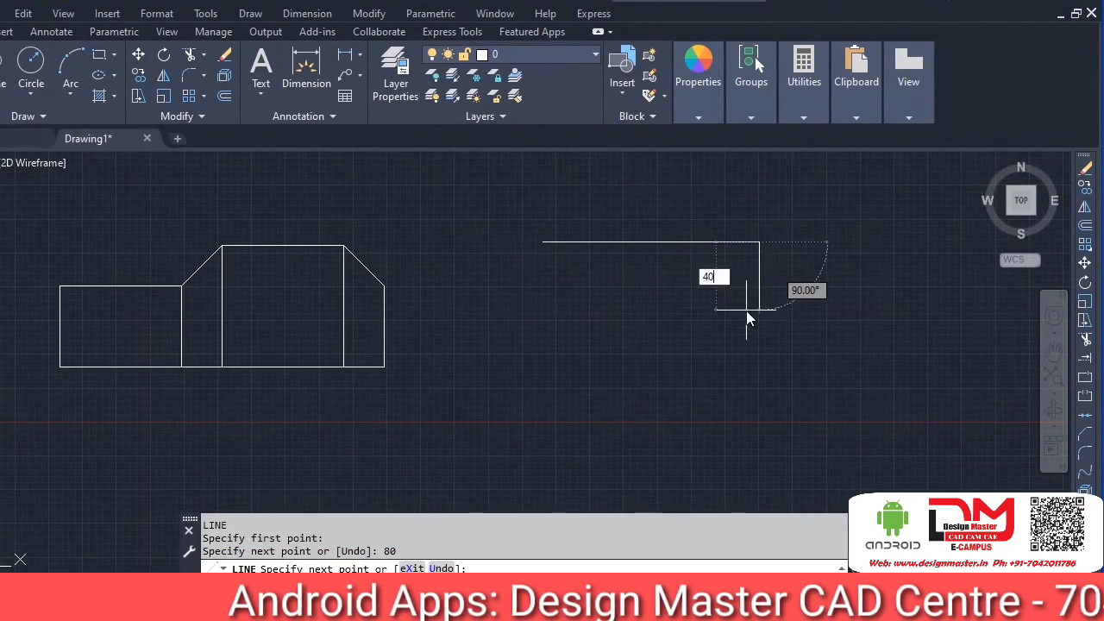
type("40")
key("Return")
type("20")
key("Return")
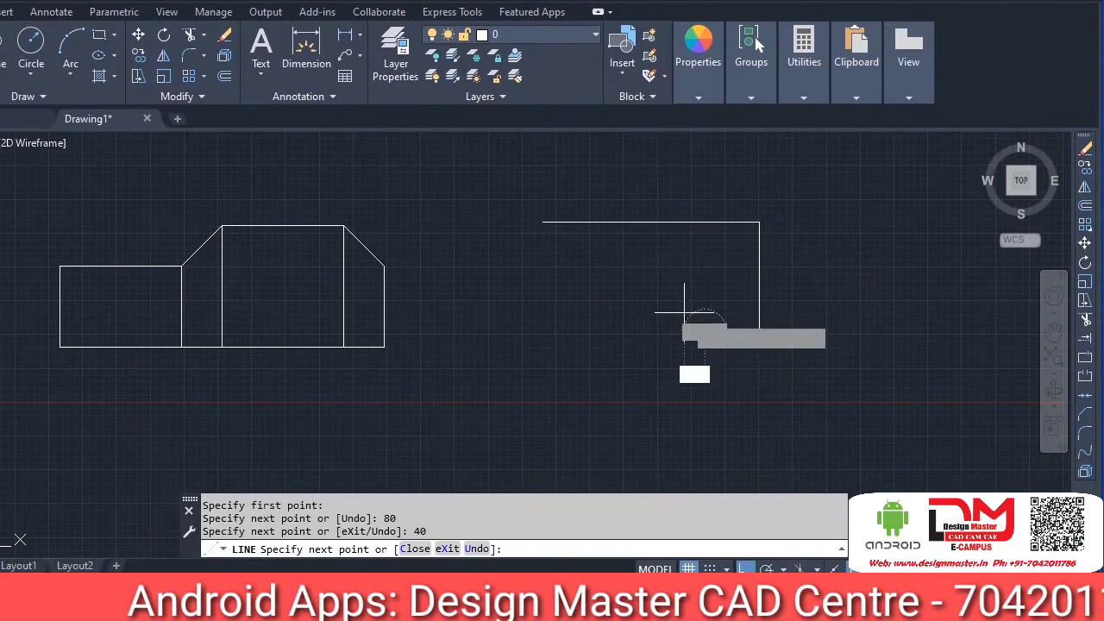
type("40")
key("Return")
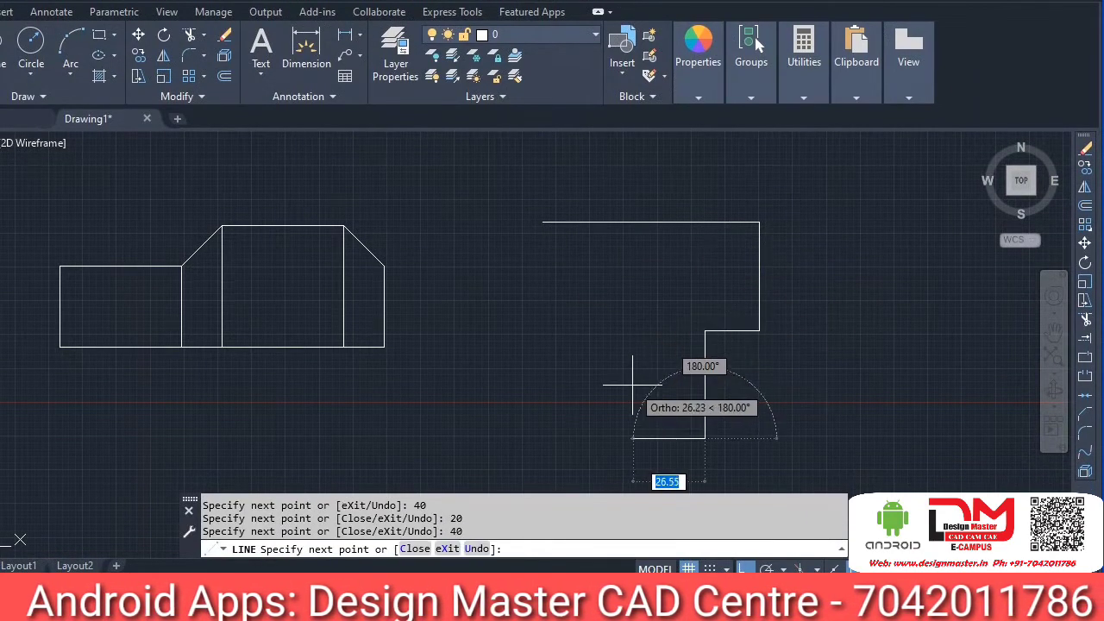
key("ctrl+z")
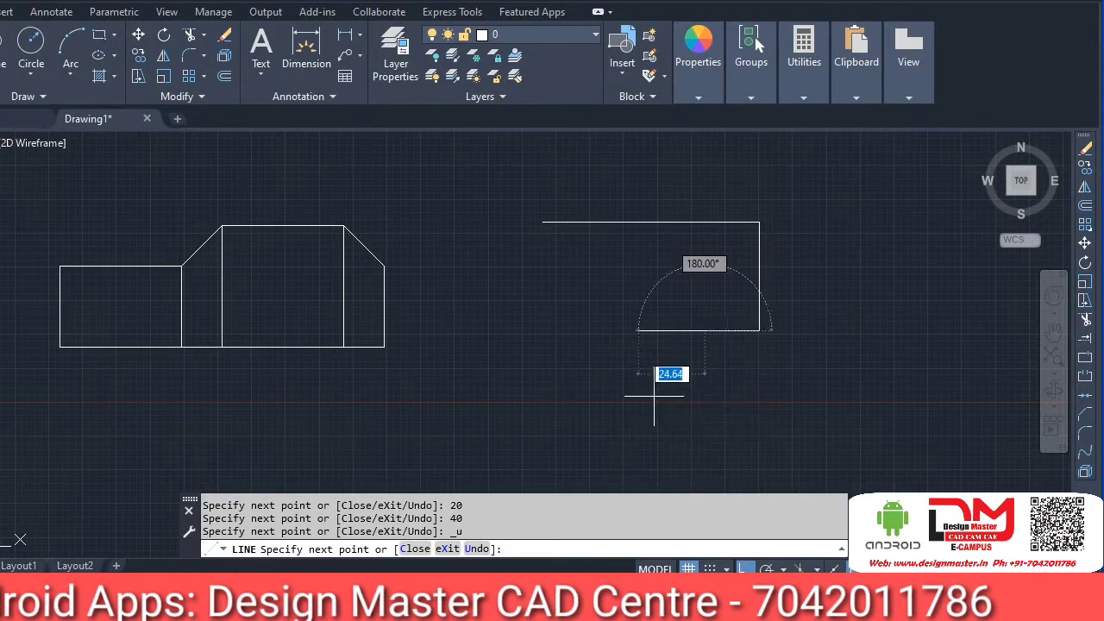
Step: Continue the T-shaped outline 20 units down, 40 left, 20 up, 20 left and 40 up to its starting point, and end the command
type("20")
key("Return")
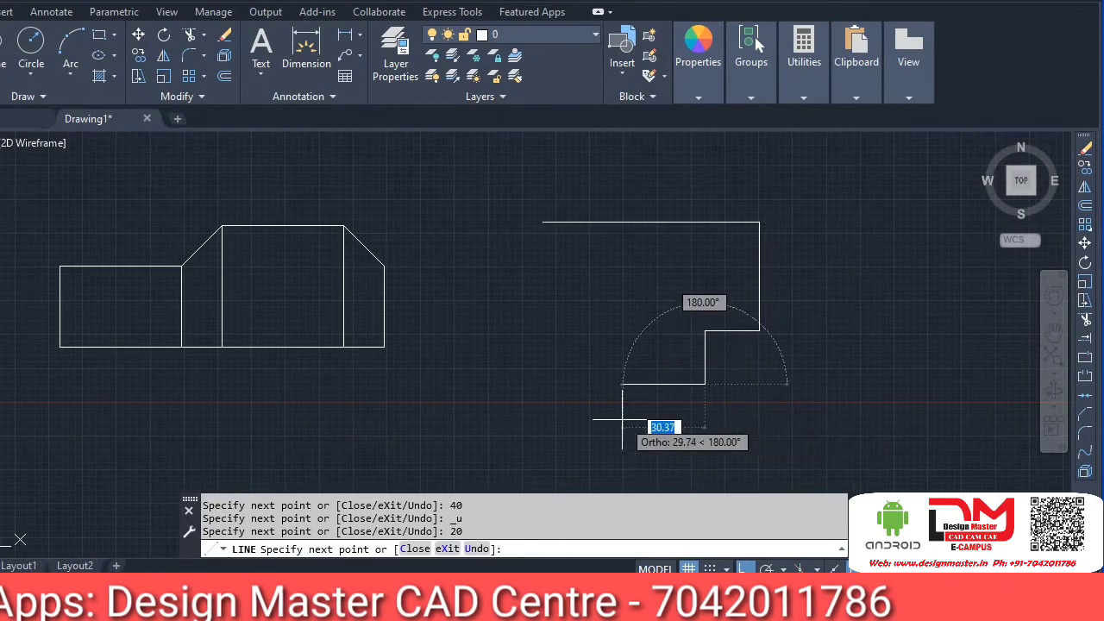
type("40")
key("Return")
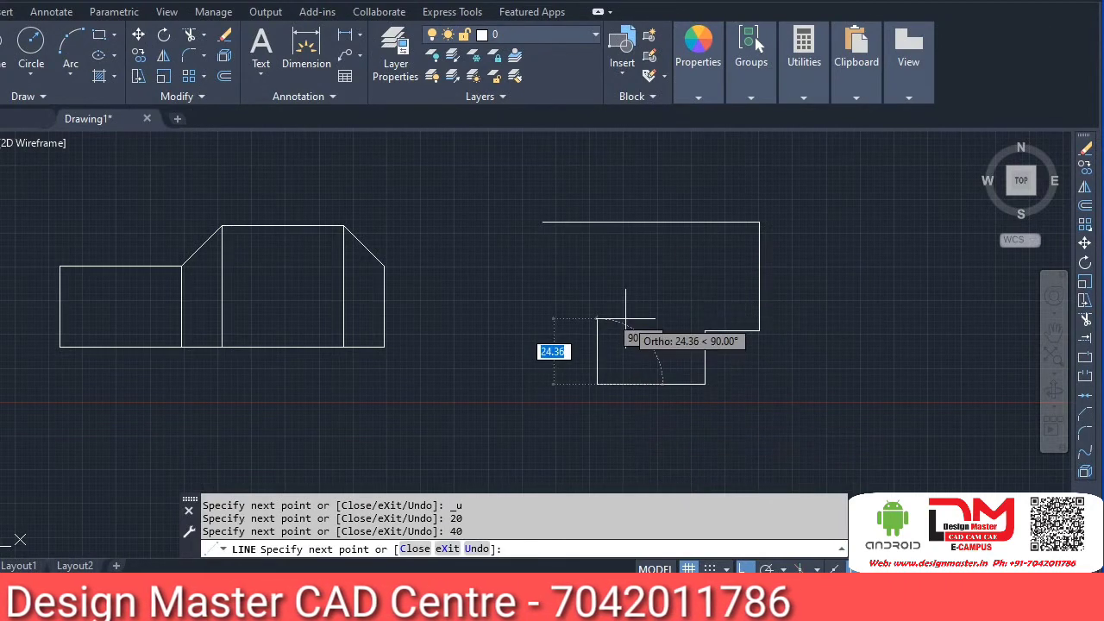
type("20")
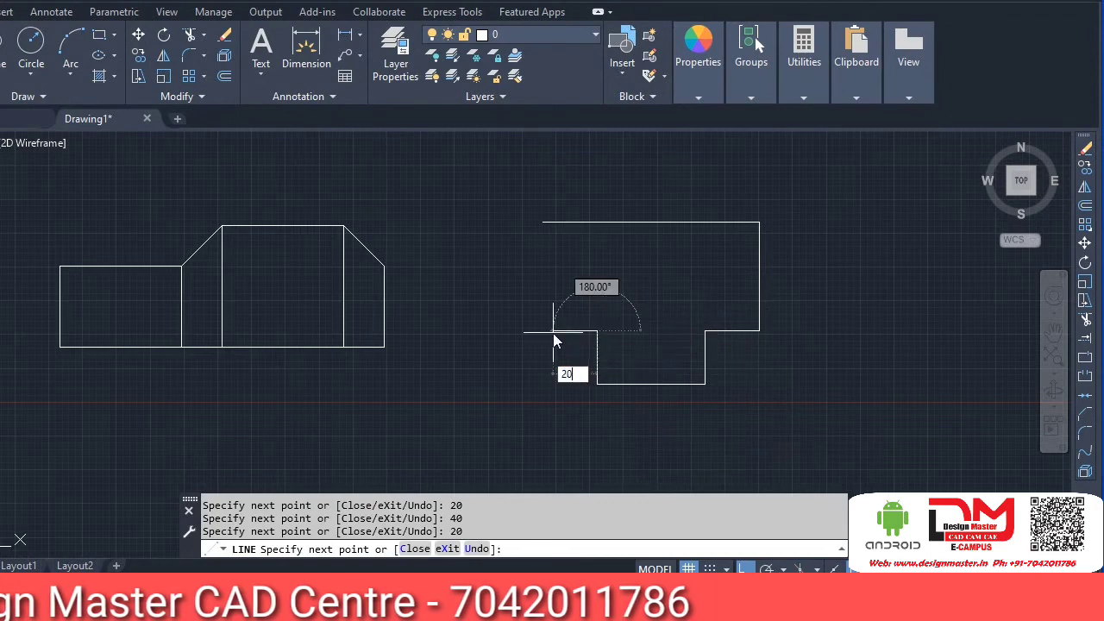
key("Return")
type("40")
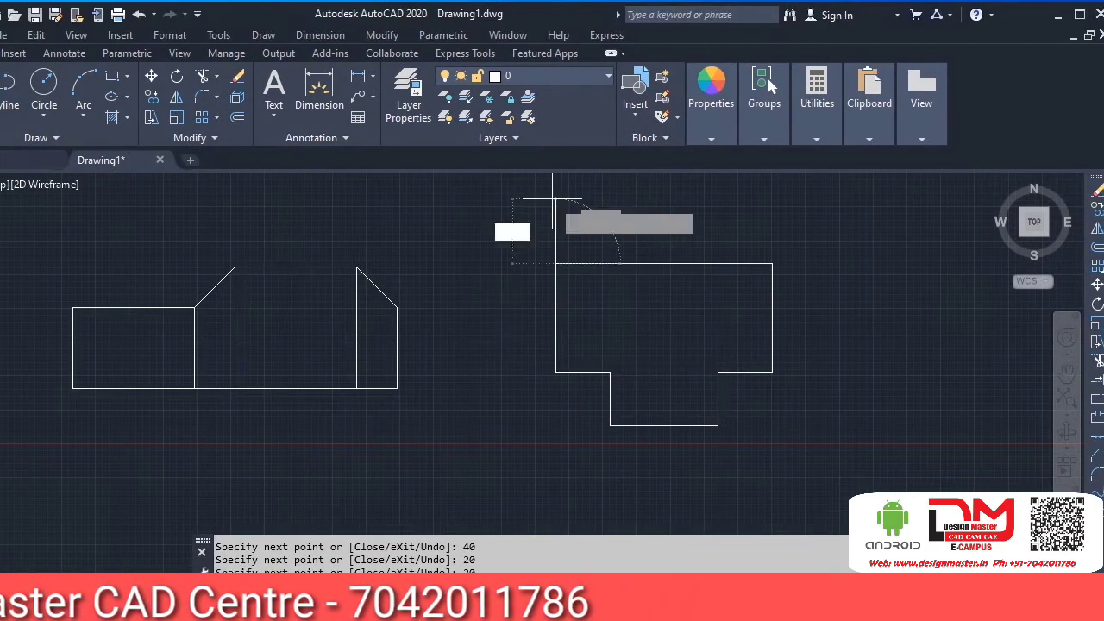
key("Return")
key("Return")
Step: Draw a horizontal line across the T-shape's upper part between the midpoints of its two 40-unit vertical sides
key("Return")
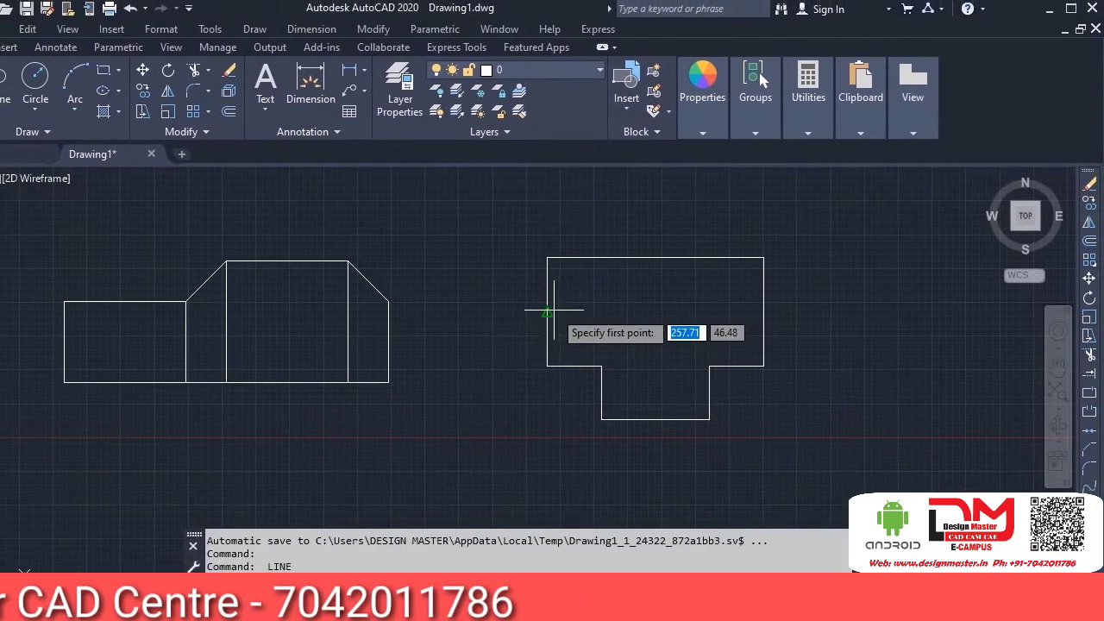
left_click(549, 311)
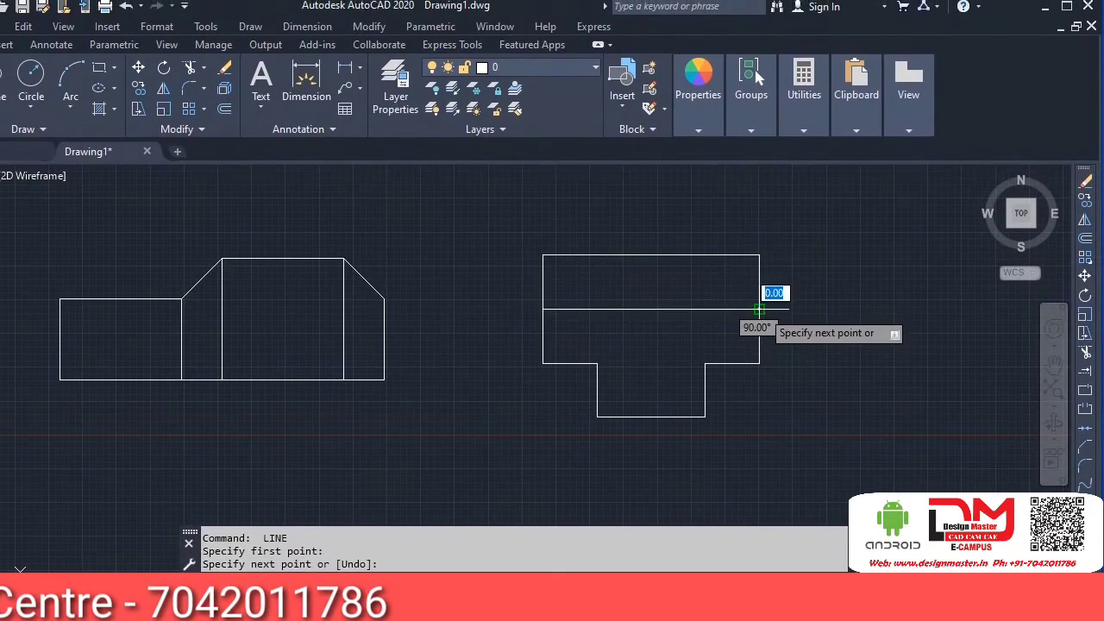
left_click(759, 309)
key("Return")
Step: Draw two slanted lines from the T-shape's inner corners meeting at the midpoint of the horizontal middle line
key("Return")
left_click(597, 363)
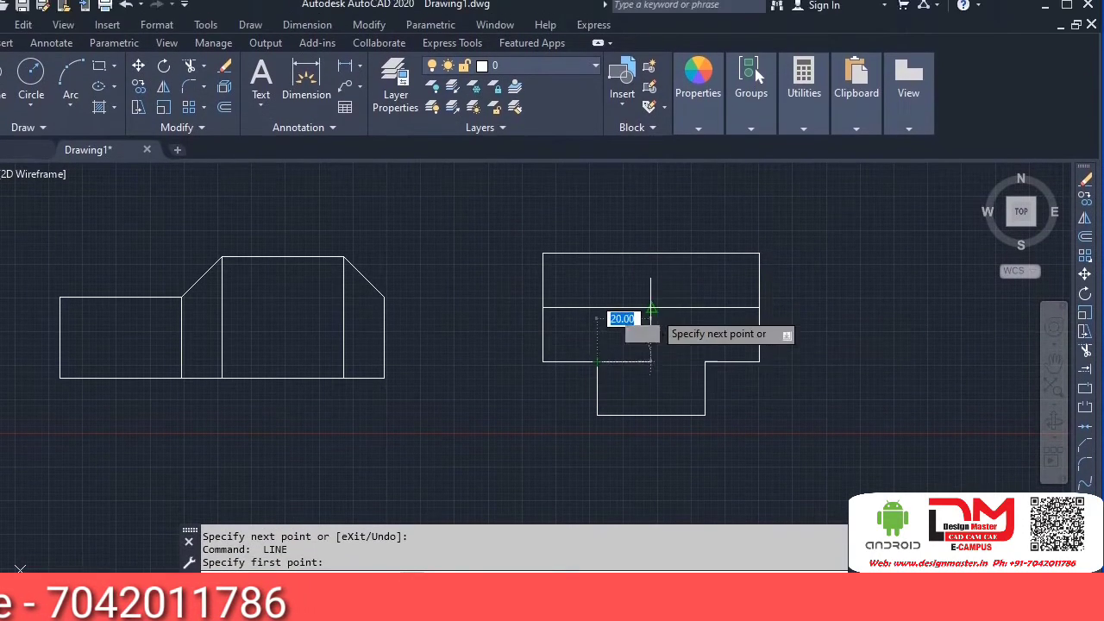
left_click(651, 308)
left_click(705, 361)
key("Escape")
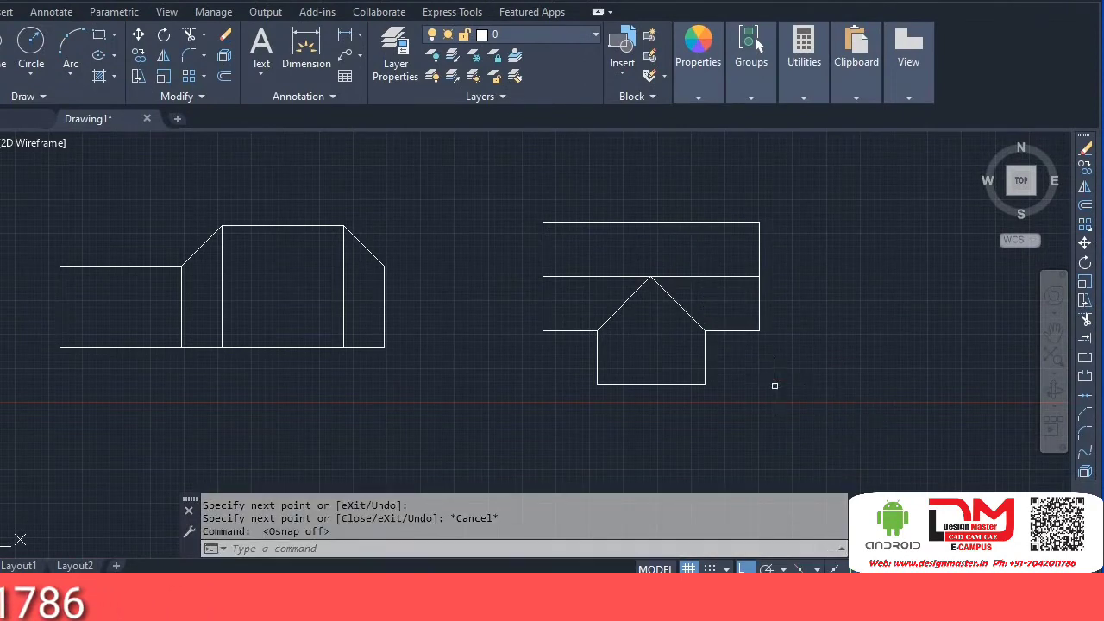
type("l")
key("Return")
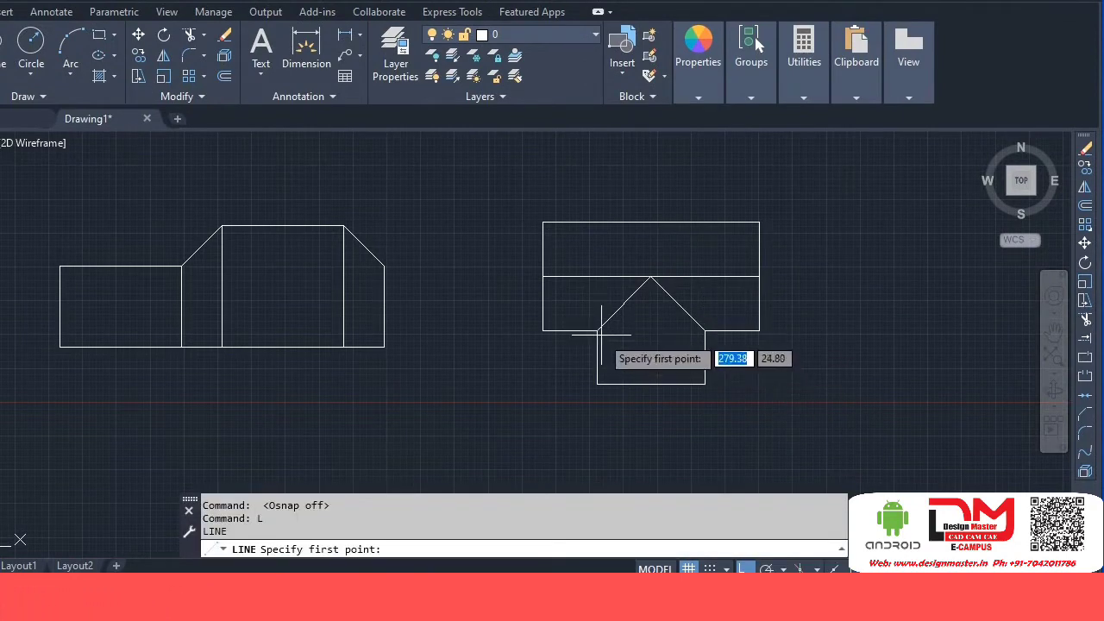
key("Escape")
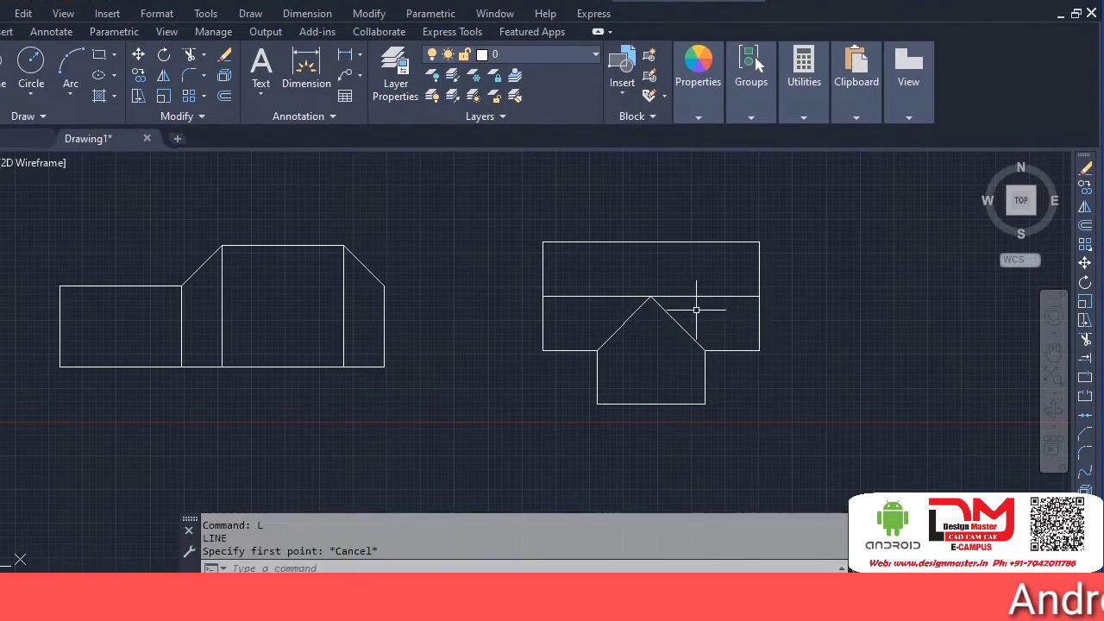
Step: Erase the two slanted lines inside the T-shape
left_click(697, 290)
left_click(623, 308)
key("Delete")
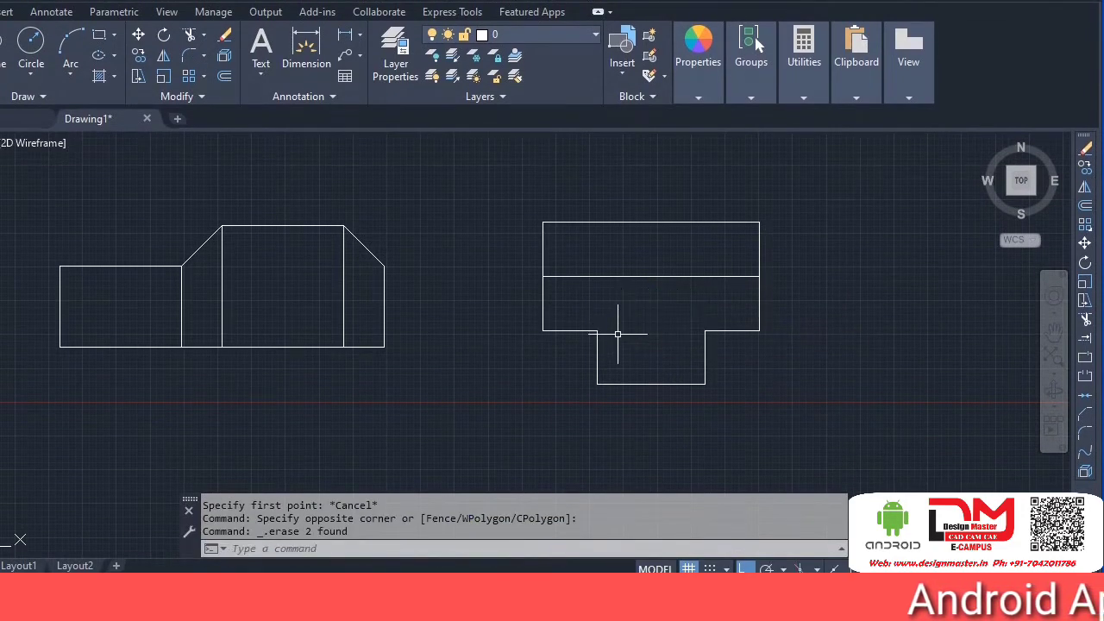
Step: With object snap on, redraw the slanted lines from the T-shape's left inner corner to the middle line's midpoint and down to the right inner corner
type("l")
key("Return")
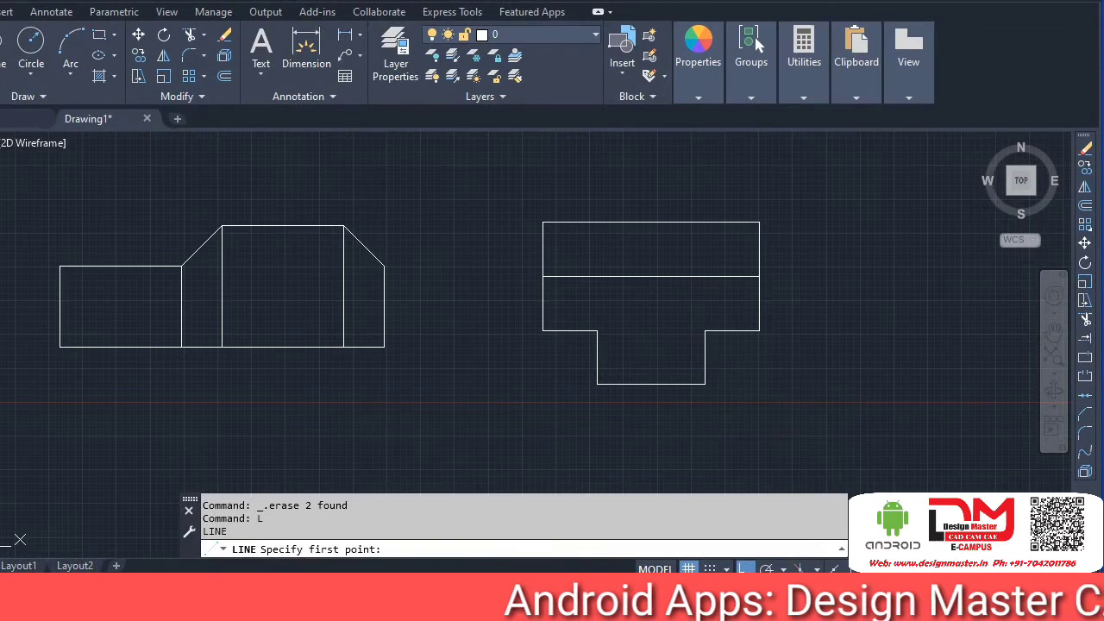
left_click(597, 330)
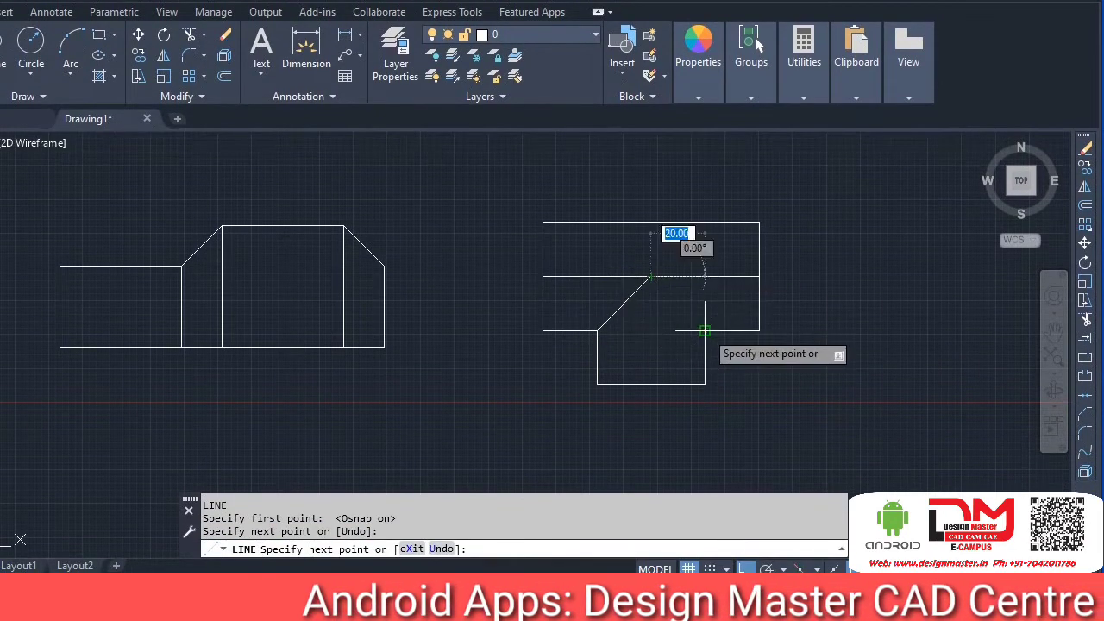
left_click(705, 331)
key("Escape")
mouse_move(560, 365)
middle_mouse_down()
mouse_move(601, 308)
mouse_move(599, 326)
mouse_move(494, 303)
mouse_move(483, 274)
middle_mouse_up()
scroll(577, 330, "down", 2)
middle_click_drag(557, 307, 550, 311)
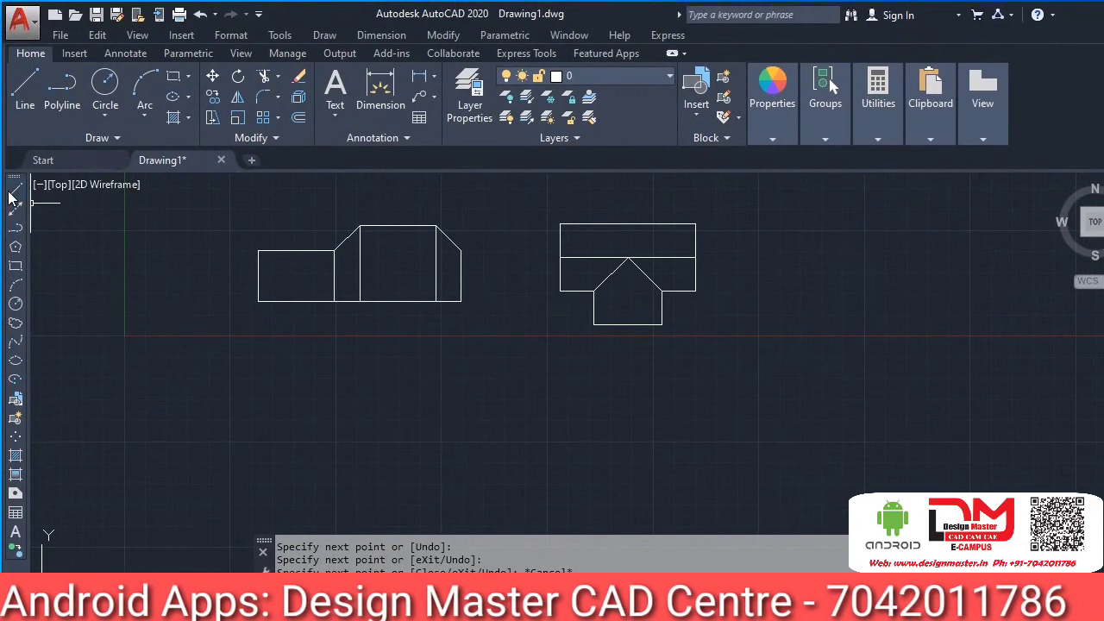
left_click(197, 184)
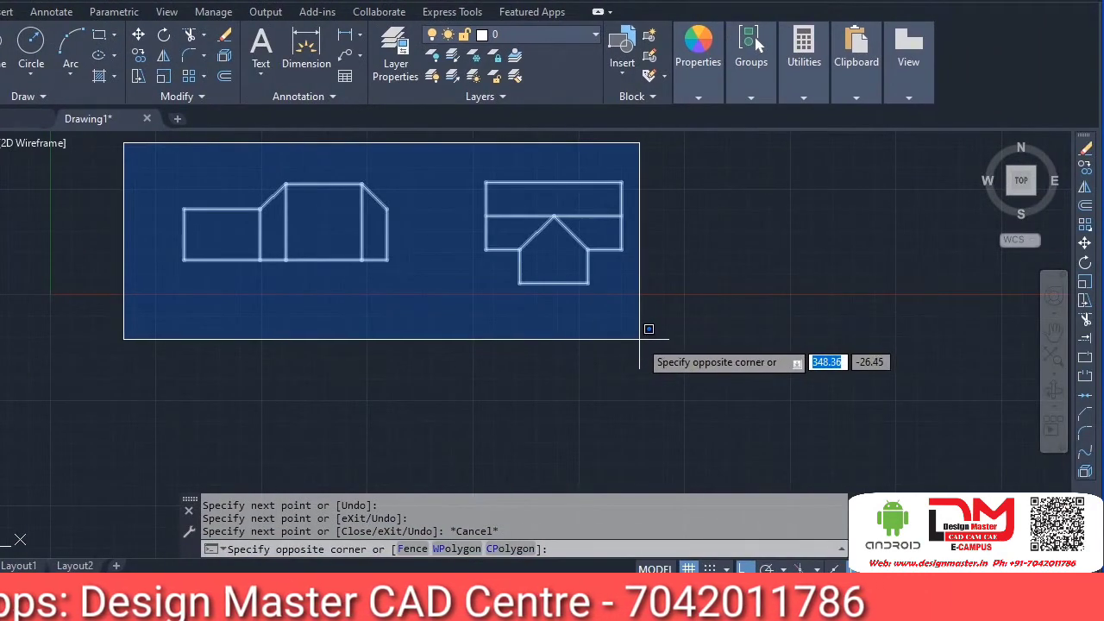
key("Escape")
mouse_move(388, 343)
middle_mouse_down()
mouse_move(431, 320)
mouse_move(434, 338)
middle_mouse_up()
scroll(429, 328, "down", 2)
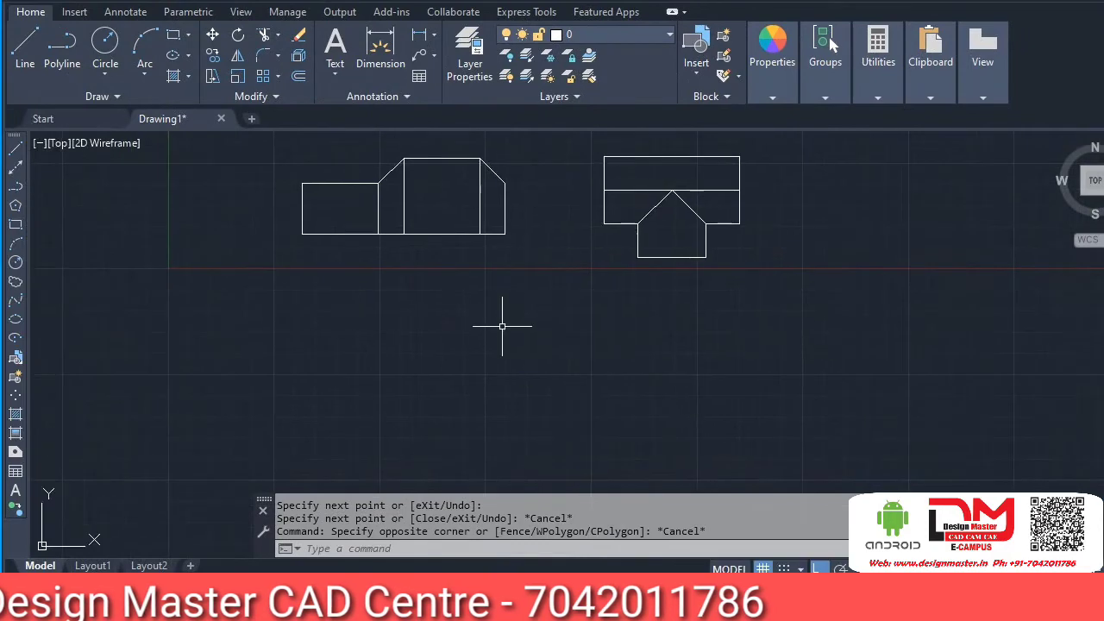
middle_click_drag(509, 339, 507, 335)
scroll(543, 295, "up", 2)
middle_click_drag(531, 292, 485, 326)
middle_click_drag(747, 301, 688, 268)
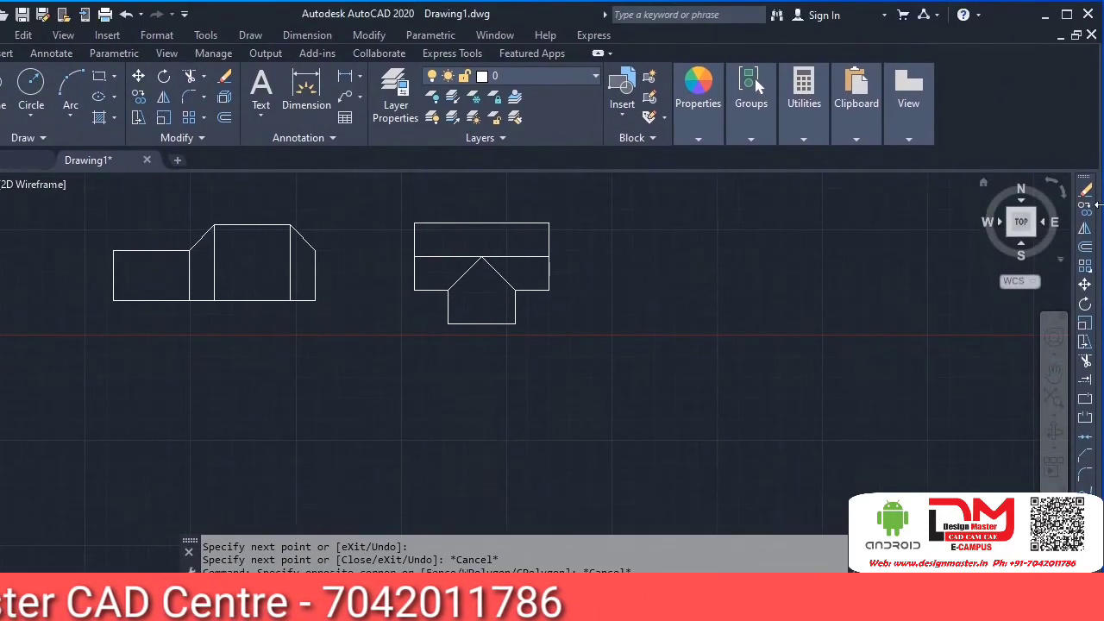
Step: Copy the stepped outline with the sloped corners to the empty area right of the T-shape, using its lower-left corner as base point
middle_click_drag(412, 312, 421, 334)
middle_click_drag(289, 339, 290, 354)
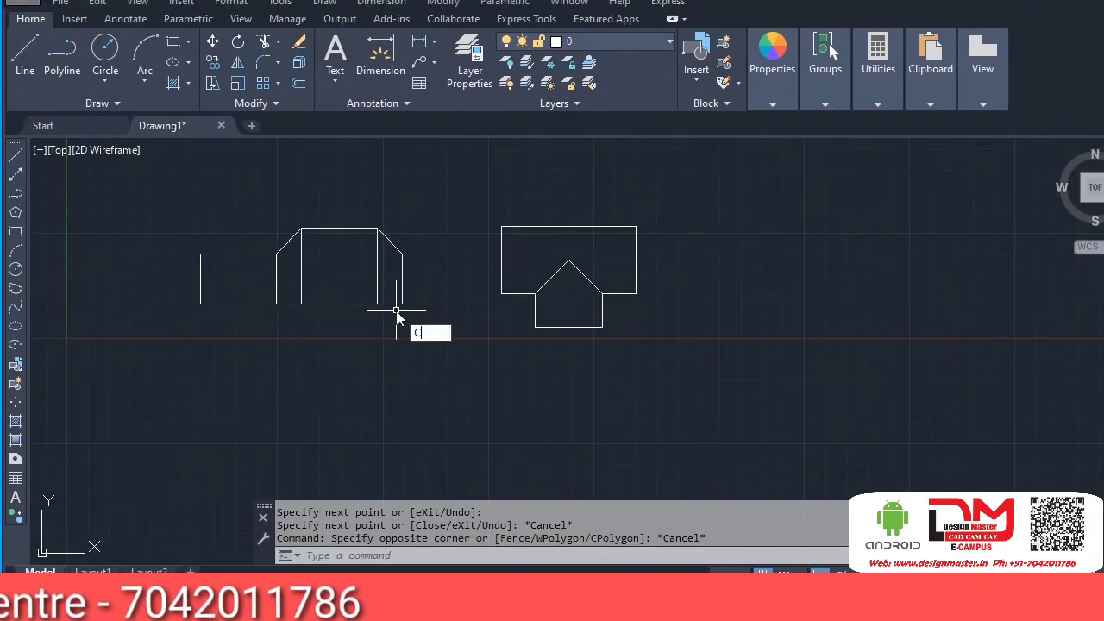
key("Return")
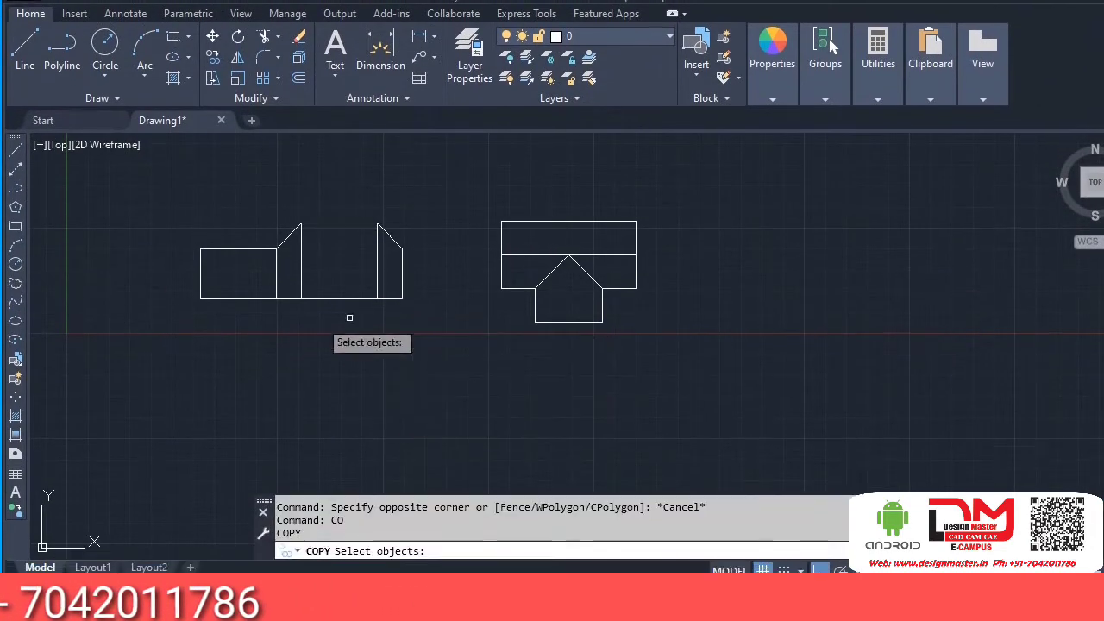
left_click(176, 178)
left_click(507, 397)
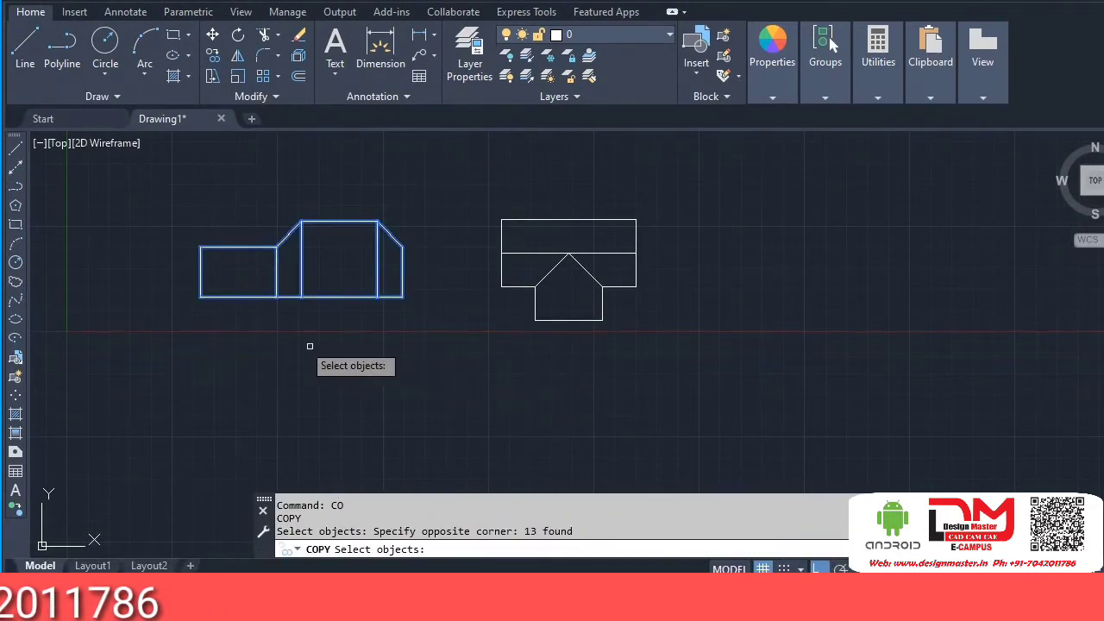
key("Return")
left_click(200, 297)
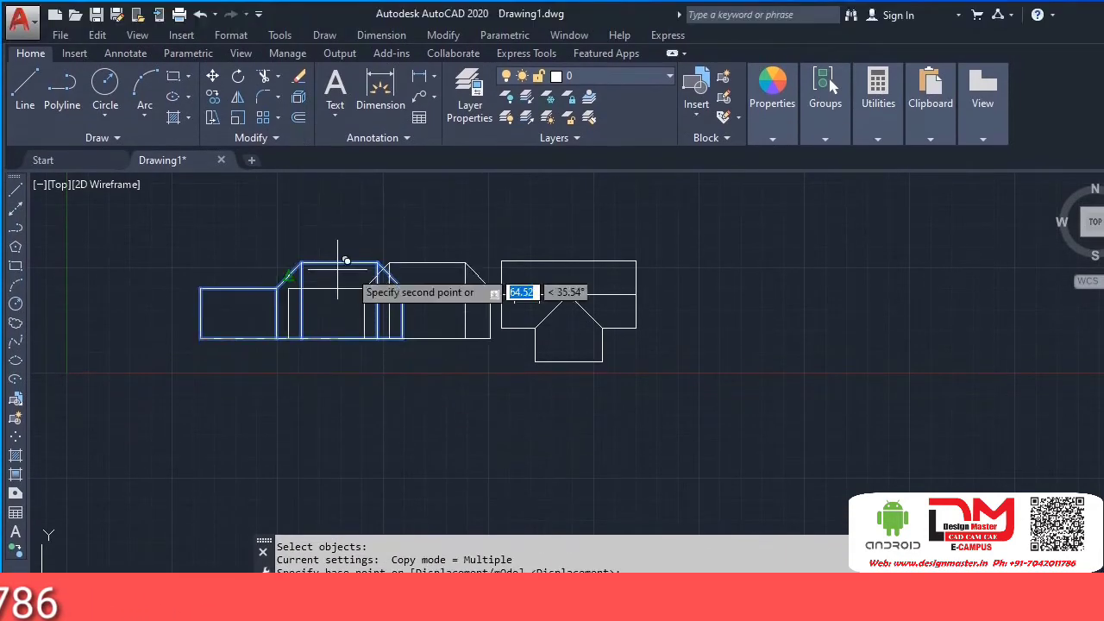
left_click(724, 338)
key("Return")
Step: Copy the whole T-shape straight down by about 84 units
key("Return")
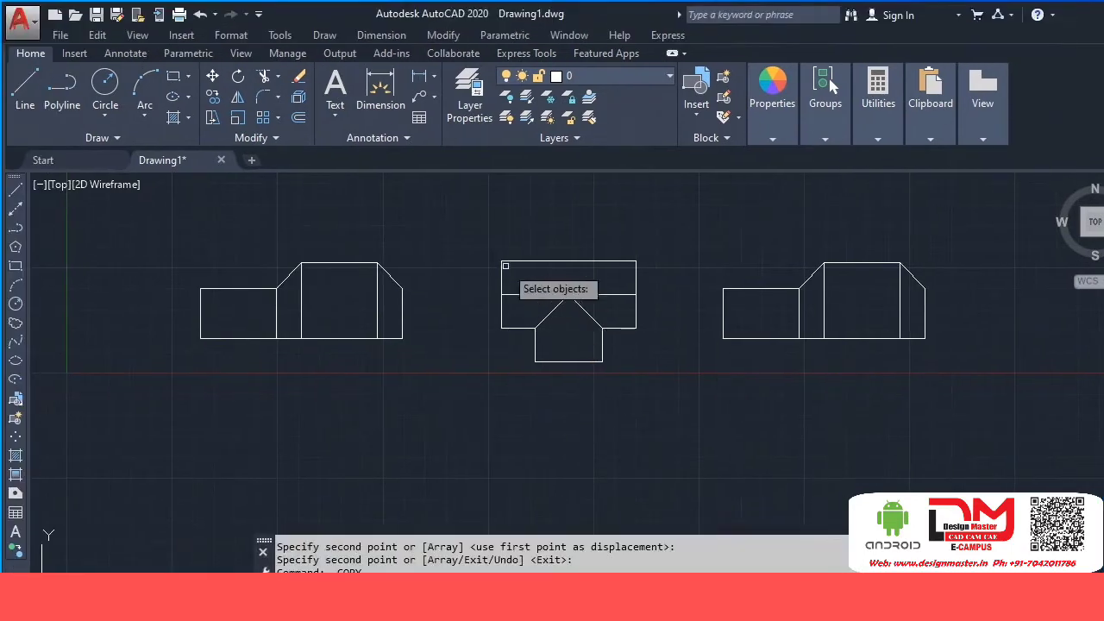
left_click(477, 241)
left_click(678, 424)
key("Return")
left_click(676, 283)
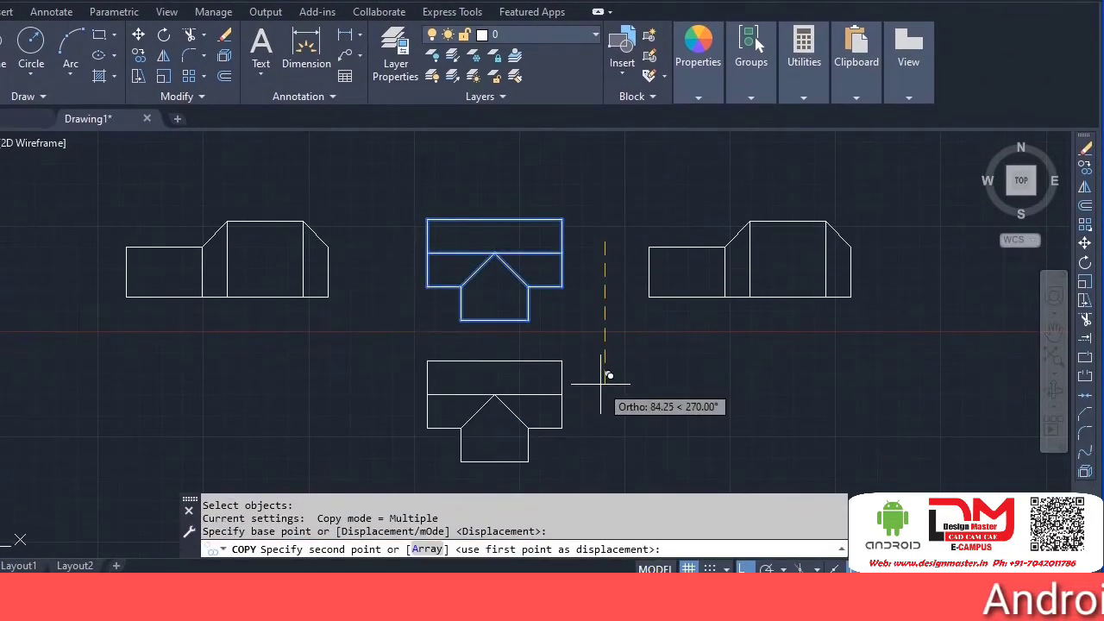
left_click(600, 384)
key("Return")
Step: Copy the lower T-shape horizontally to the right of itself
key("Return")
left_click(415, 337)
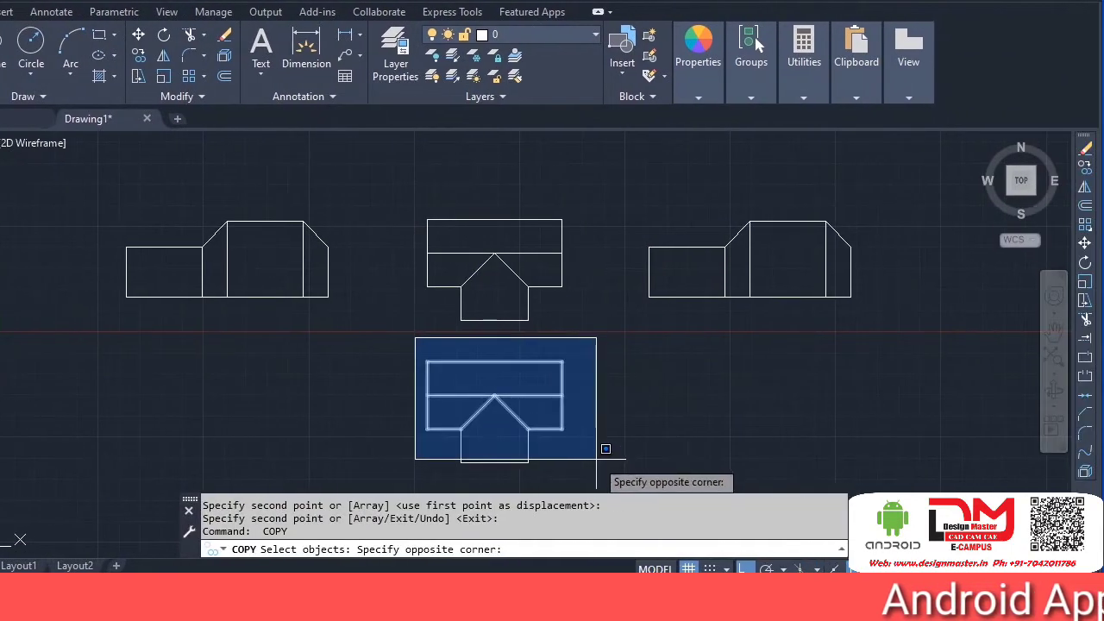
left_click(596, 459)
key("Return")
left_click(575, 451)
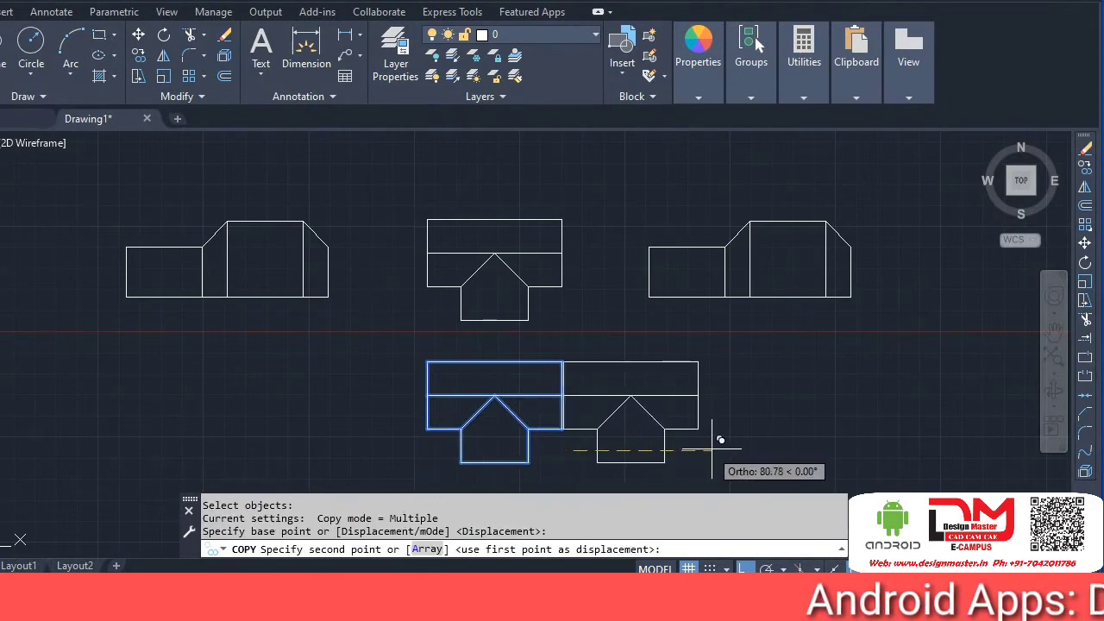
left_click(732, 441)
key("Escape")
Step: Undo the three copies and restore the T-shape's inner lines
mouse_move(516, 360)
middle_mouse_down()
mouse_move(468, 326)
mouse_move(528, 343)
mouse_move(513, 357)
mouse_move(497, 314)
middle_mouse_up()
scroll(527, 343, "down", 2)
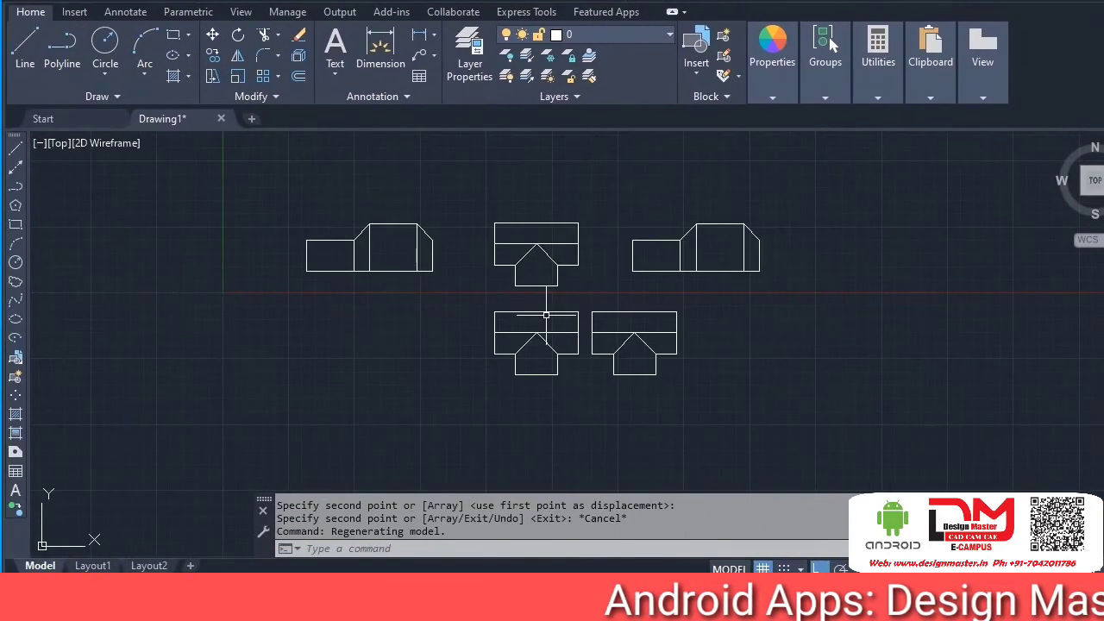
key("ctrl+z")
key("ctrl+z")
key("ctrl+z")
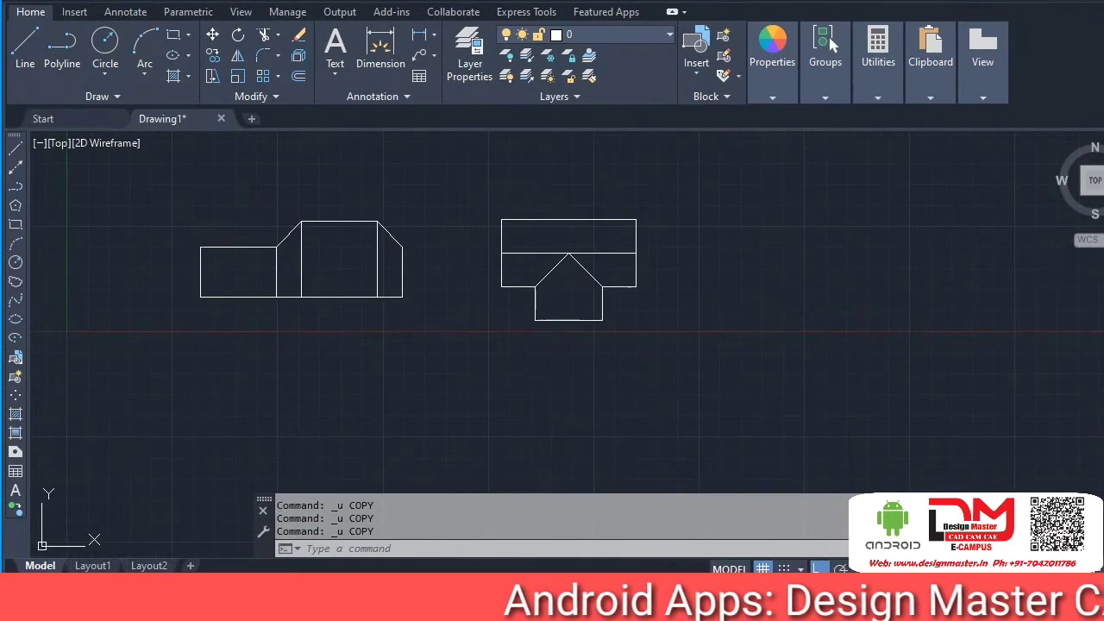
key("ctrl+z")
key("ctrl+z")
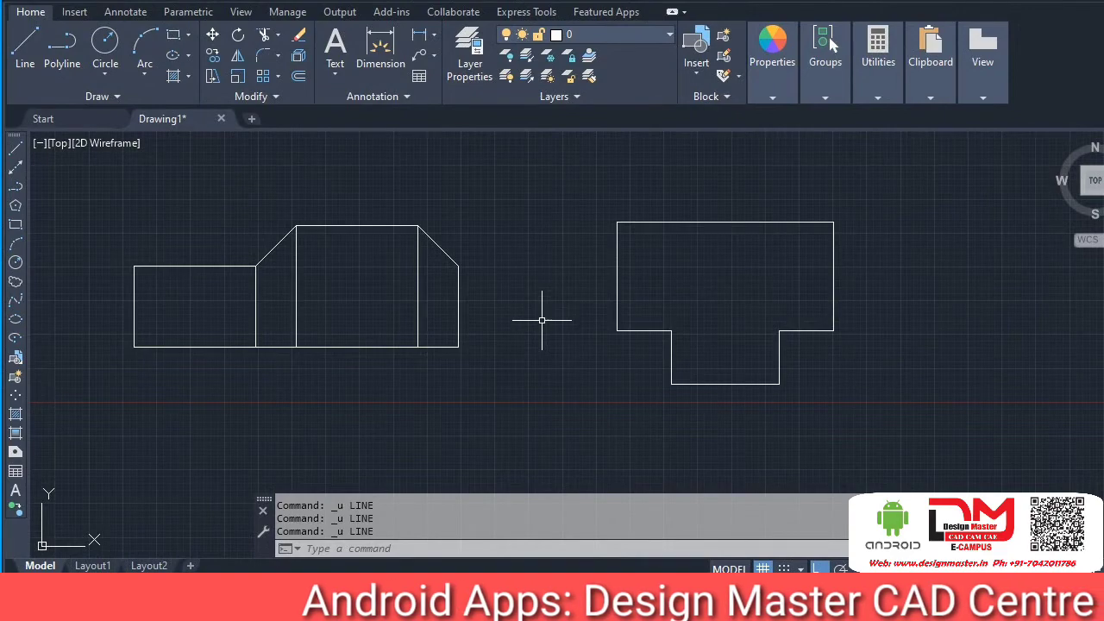
middle_click_drag(675, 326, 616, 336)
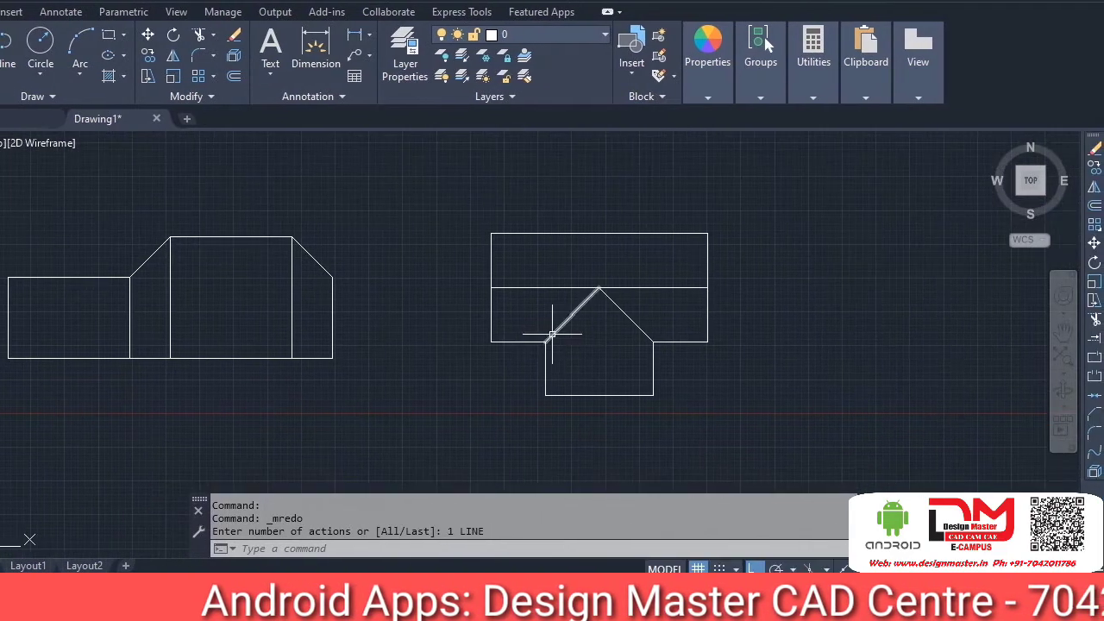
Step: Copy the complete T-shape with its inner lines to the right of the original, using its lower-left corner as base point
type("CO")
key("Return")
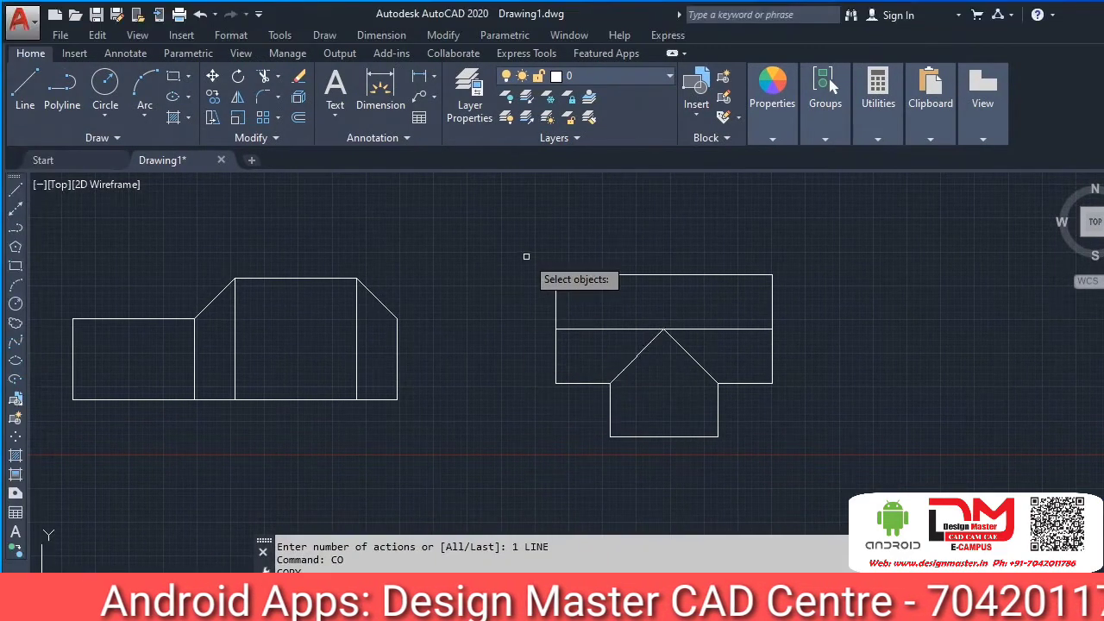
left_click(462, 217)
left_click(730, 414)
key("Return")
left_click(536, 395)
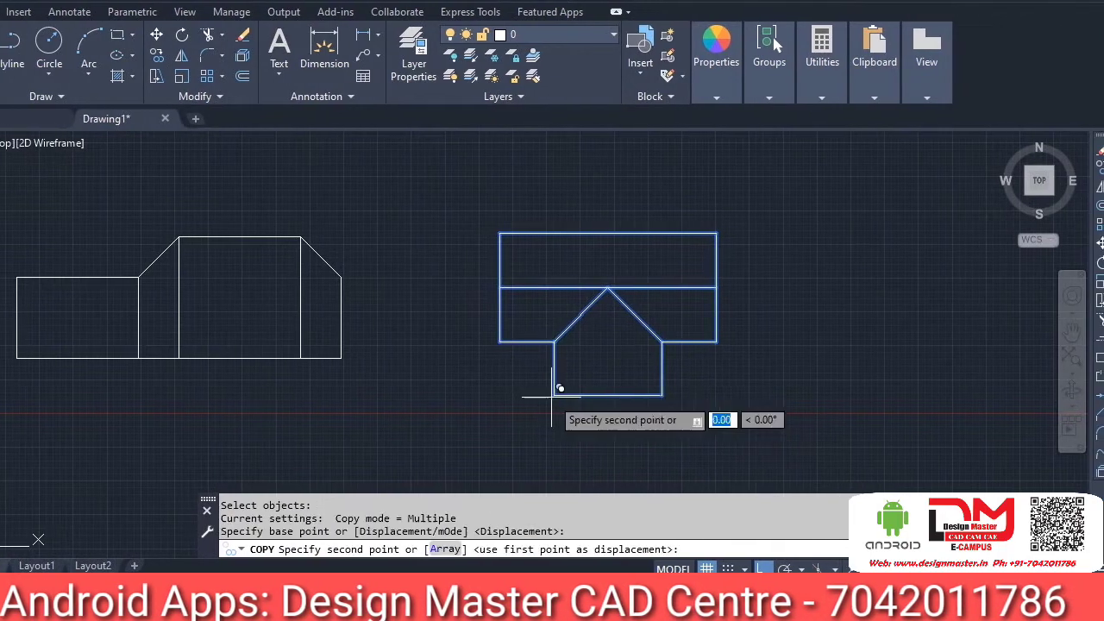
left_click(806, 411)
key("Escape")
Step: Erase a single line of the copied T-shape and undo the deletion
scroll(776, 406, "down", 5)
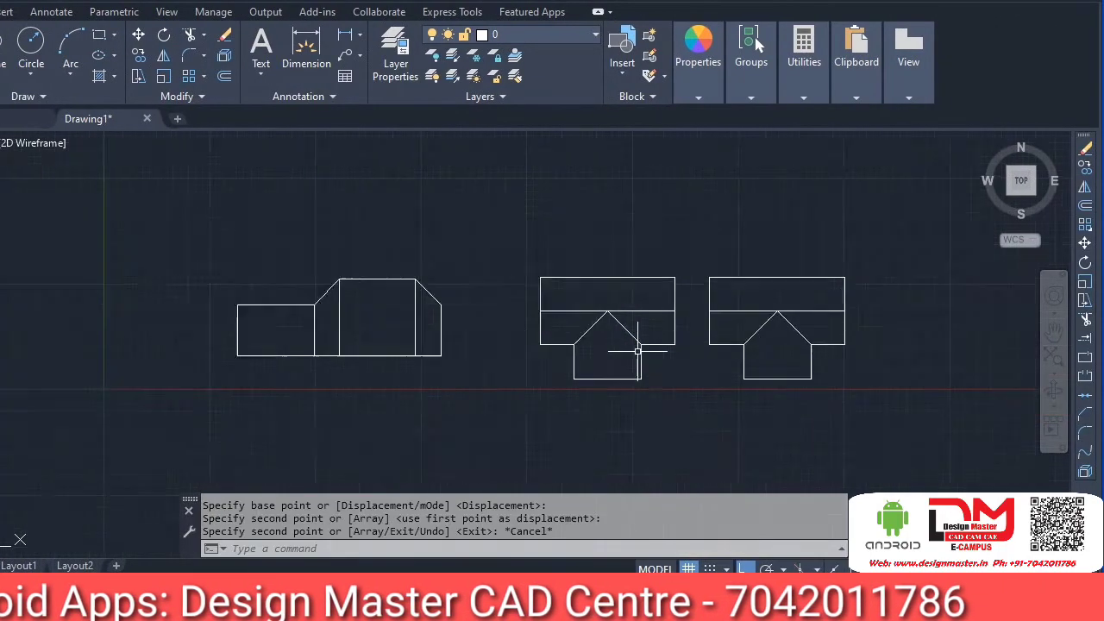
scroll(562, 348, "up", 2)
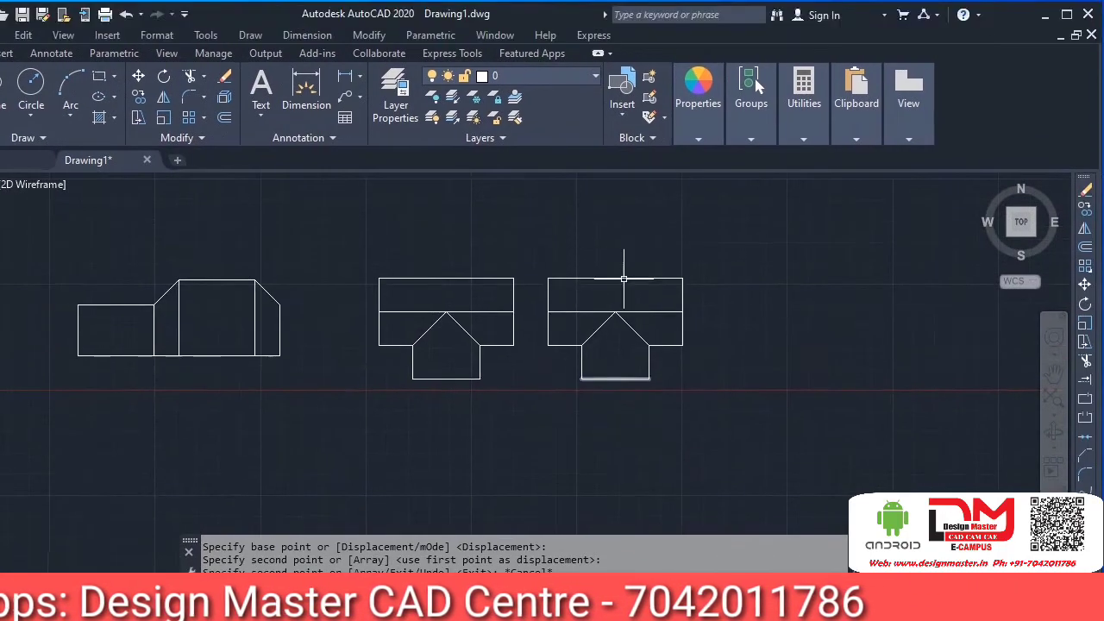
left_click(548, 238)
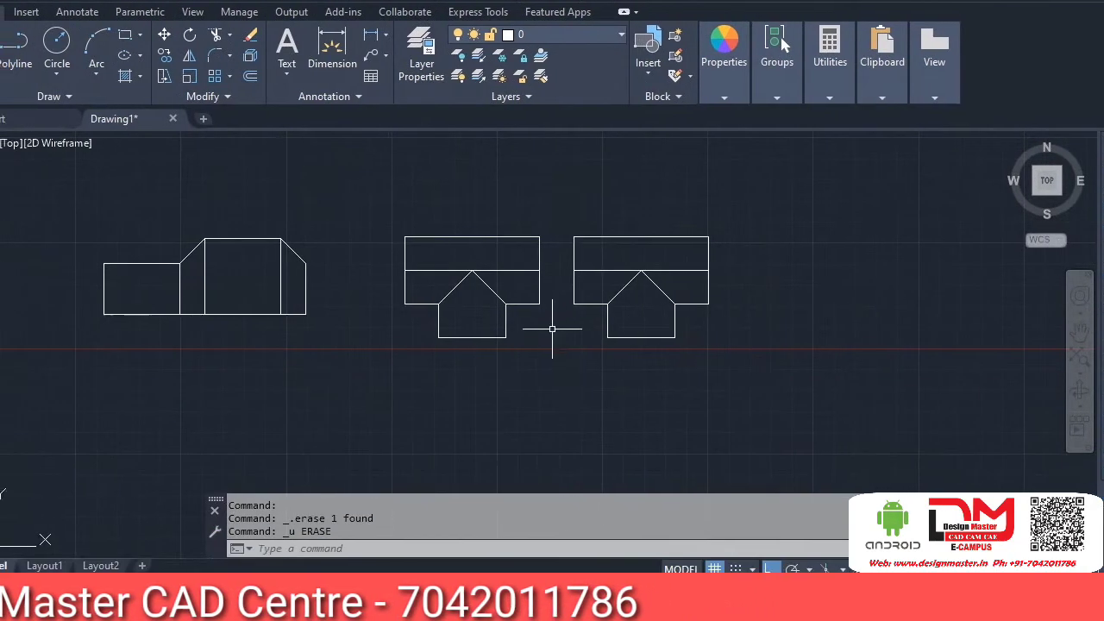
middle_click_drag(539, 371, 566, 315)
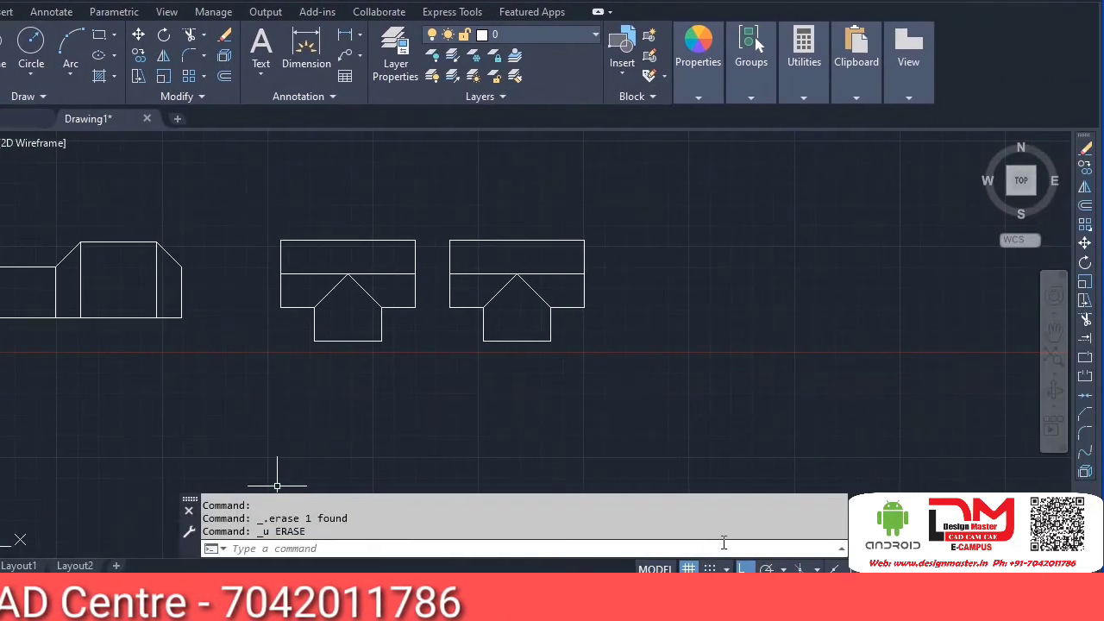
Step: With Ortho off, draw a closed five-pointed star of crossing lines to the right of the two T-shapes
key("F8")
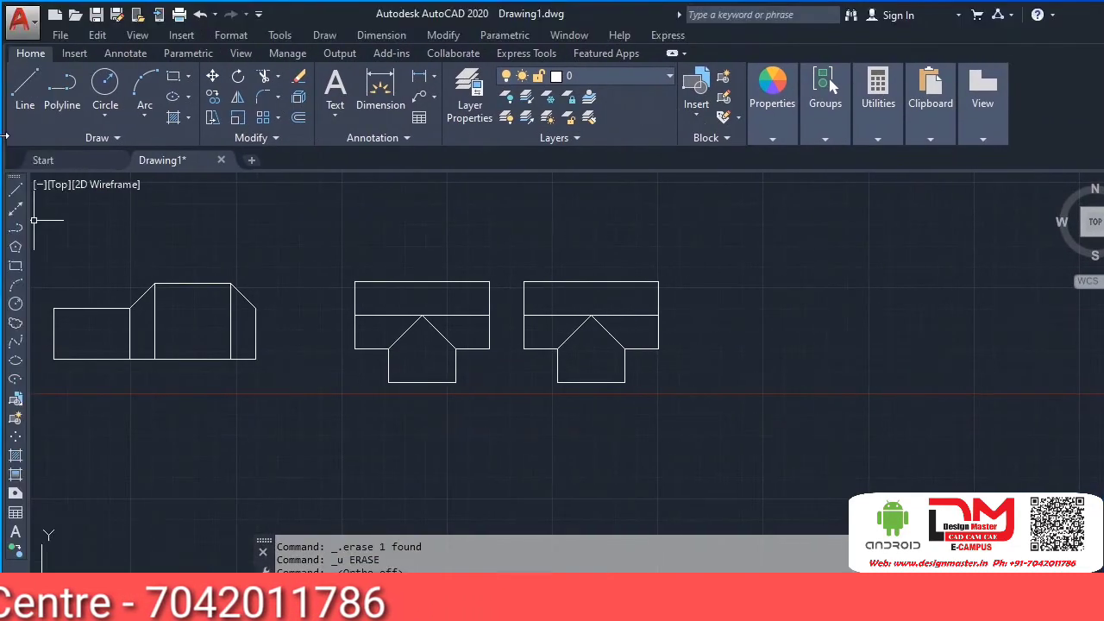
left_click(25, 87)
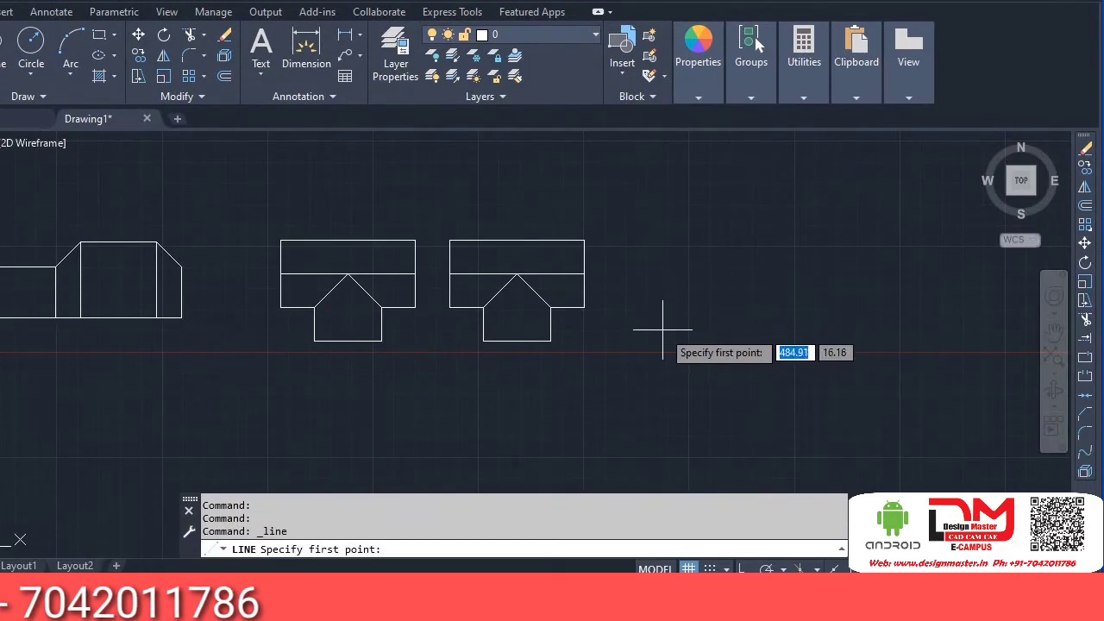
left_click(663, 373)
left_click(767, 227)
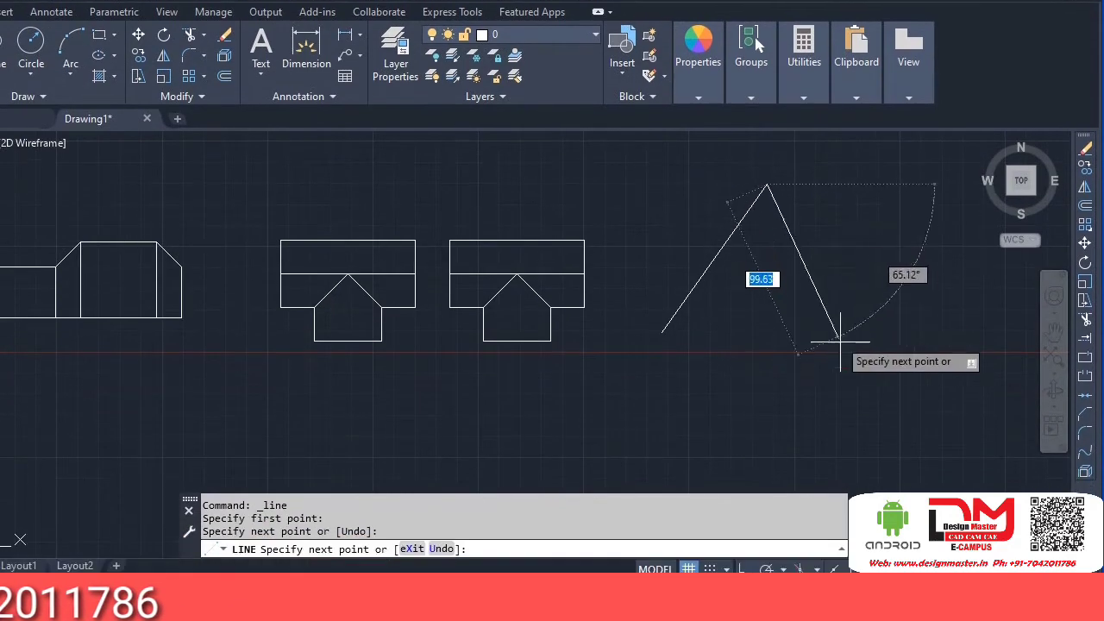
left_click(844, 386)
left_click(614, 254)
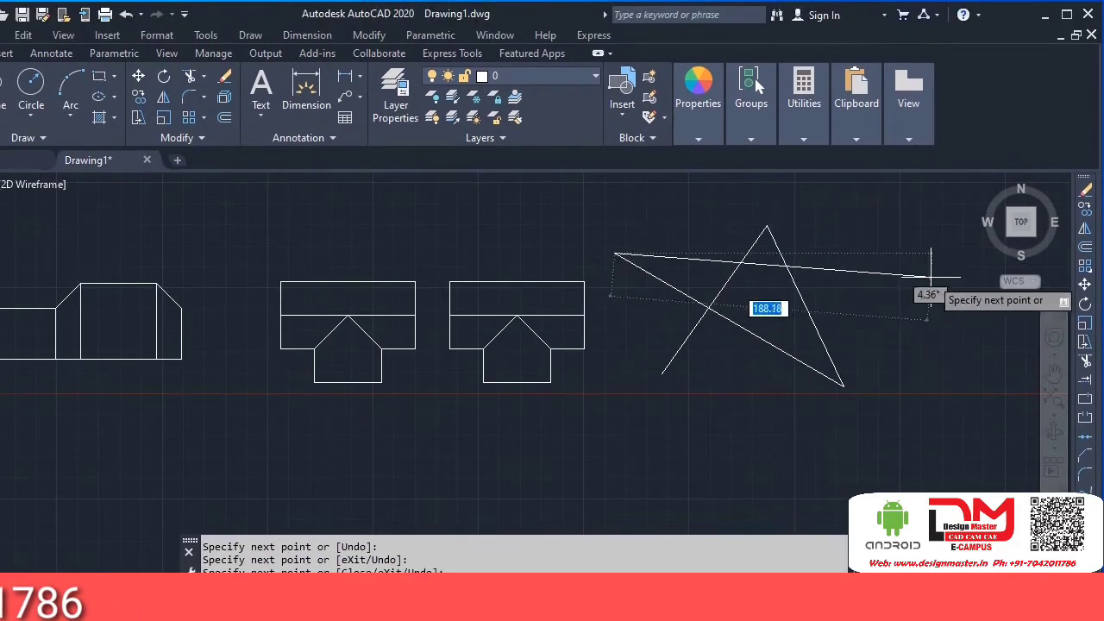
left_click(931, 277)
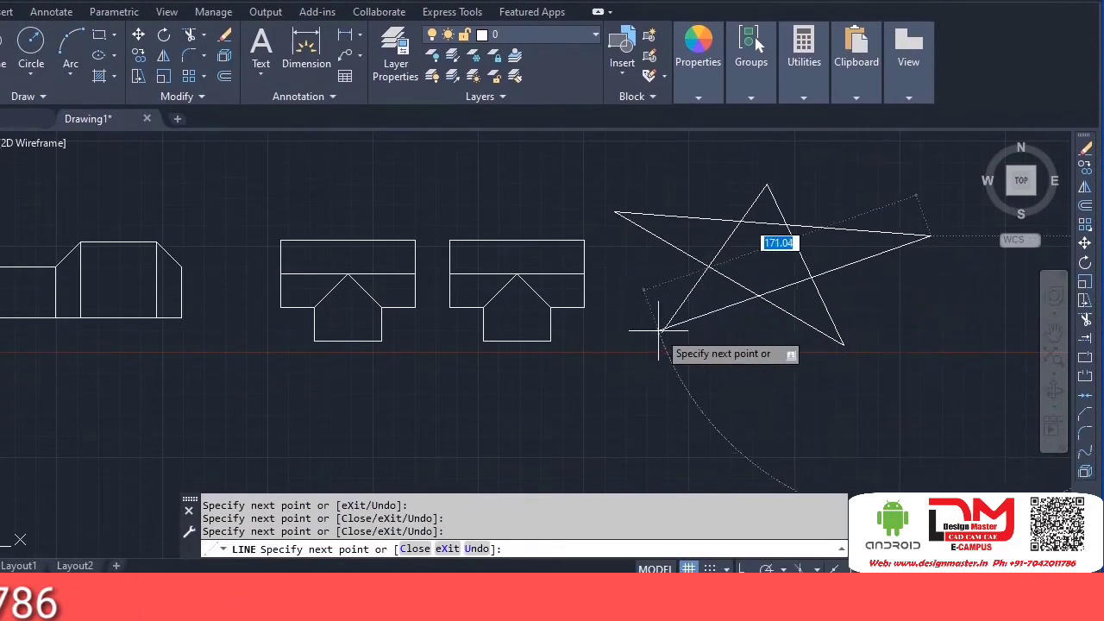
type("C")
key("Return")
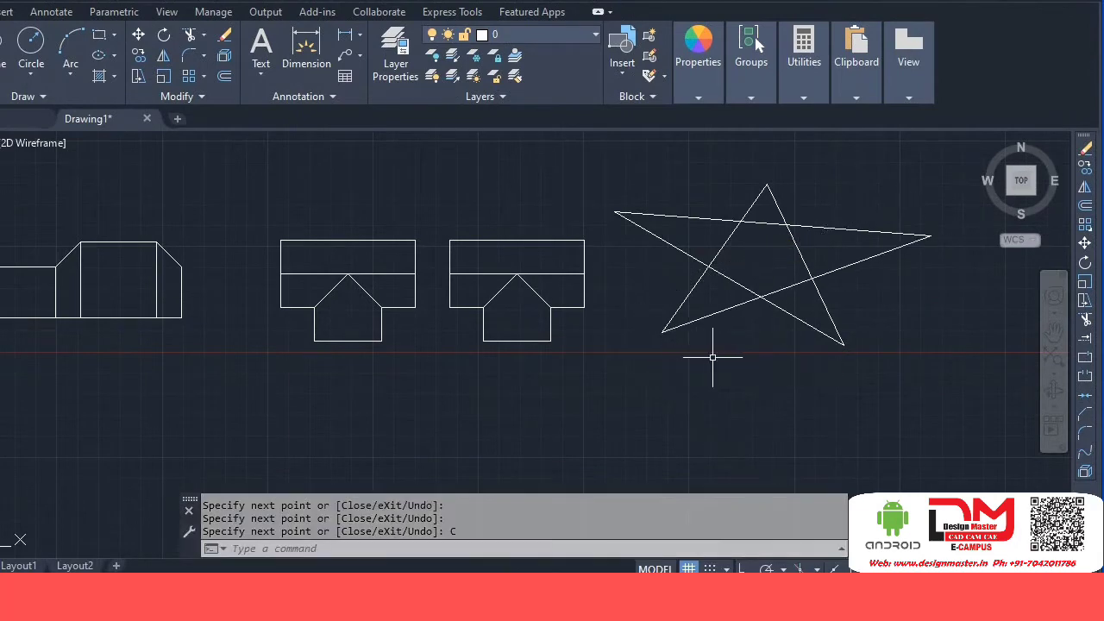
Step: Erase the star's long upper line and undo the deletion
middle_click_drag(777, 287, 763, 319)
left_click(749, 255)
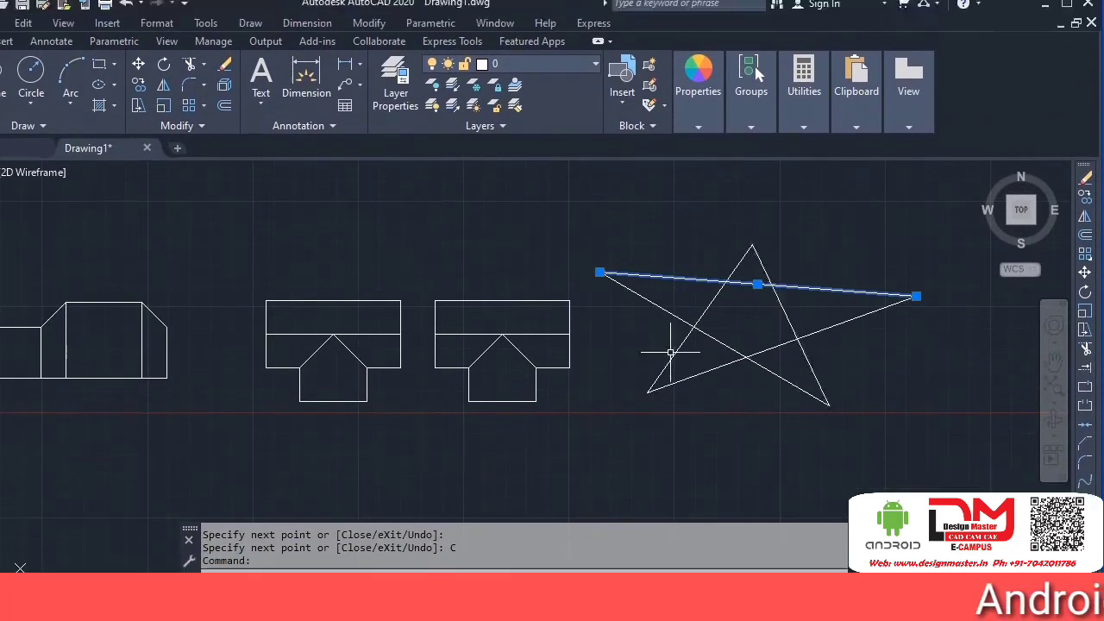
key("Escape")
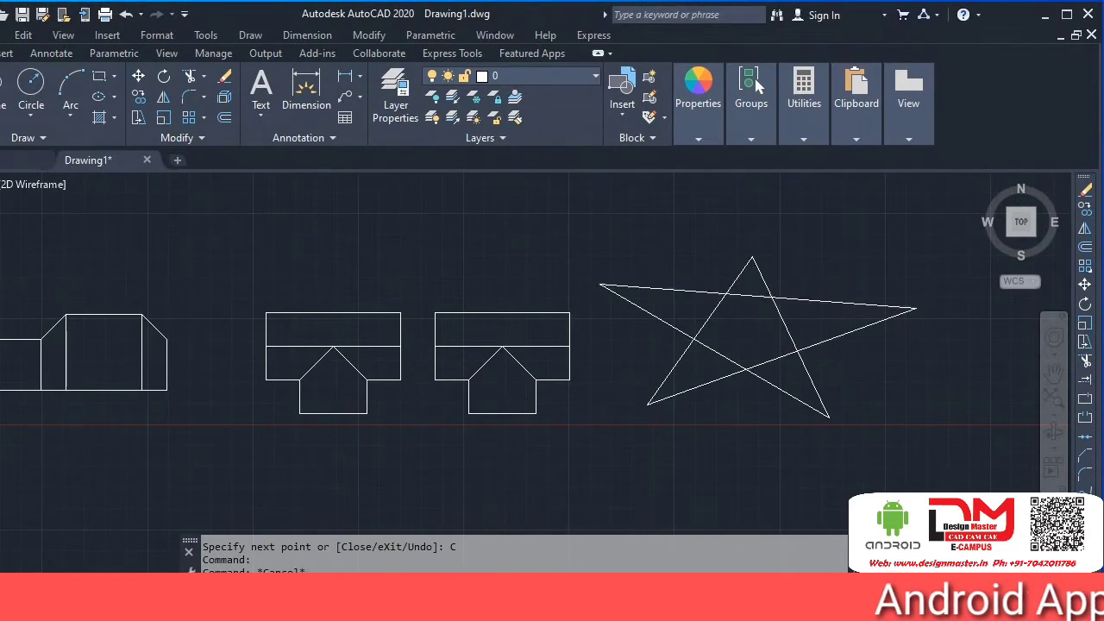
left_click(752, 296)
key("Delete")
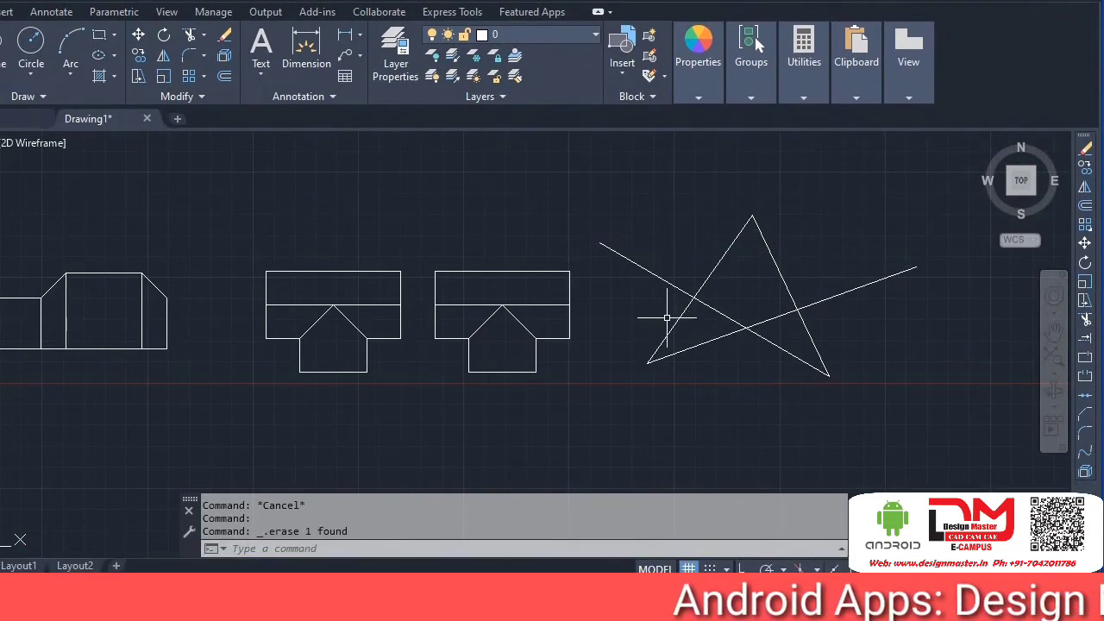
key("ctrl+z")
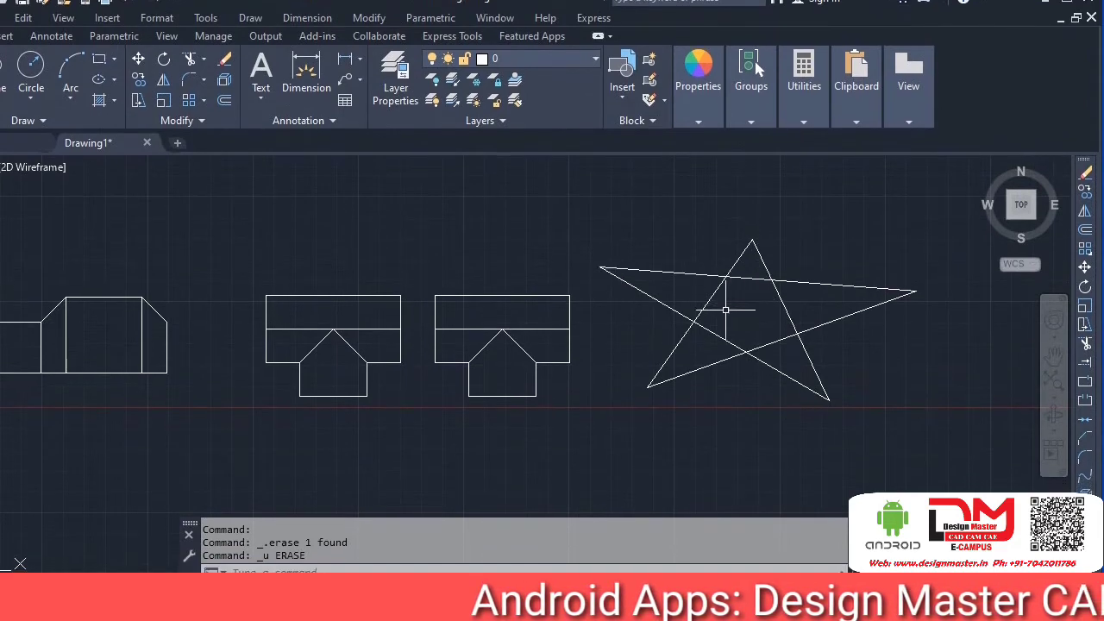
left_click(730, 277)
key("Escape")
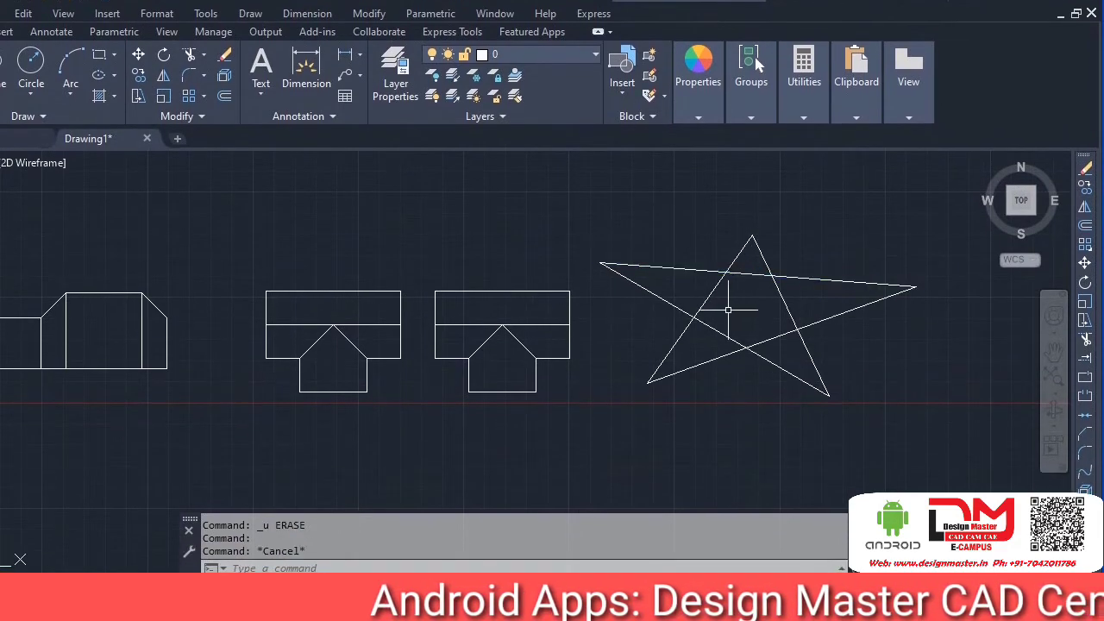
Step: Trim away the five inner segments of the star using all objects as cutting edges, keeping only its outline
type("TR")
key("Return")
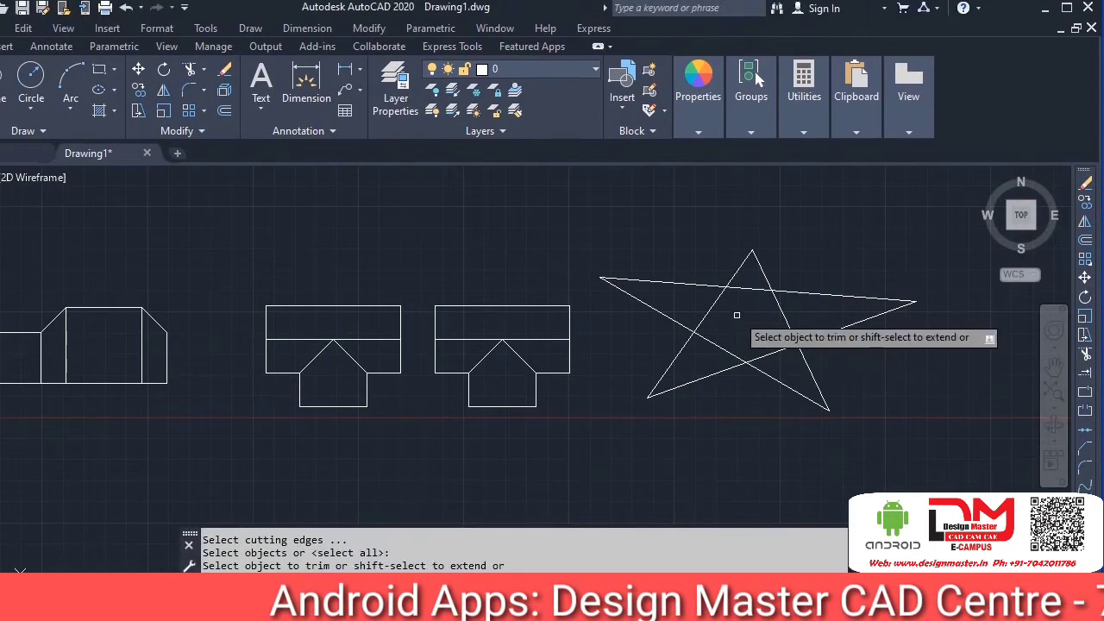
left_click(750, 296)
left_click(707, 321)
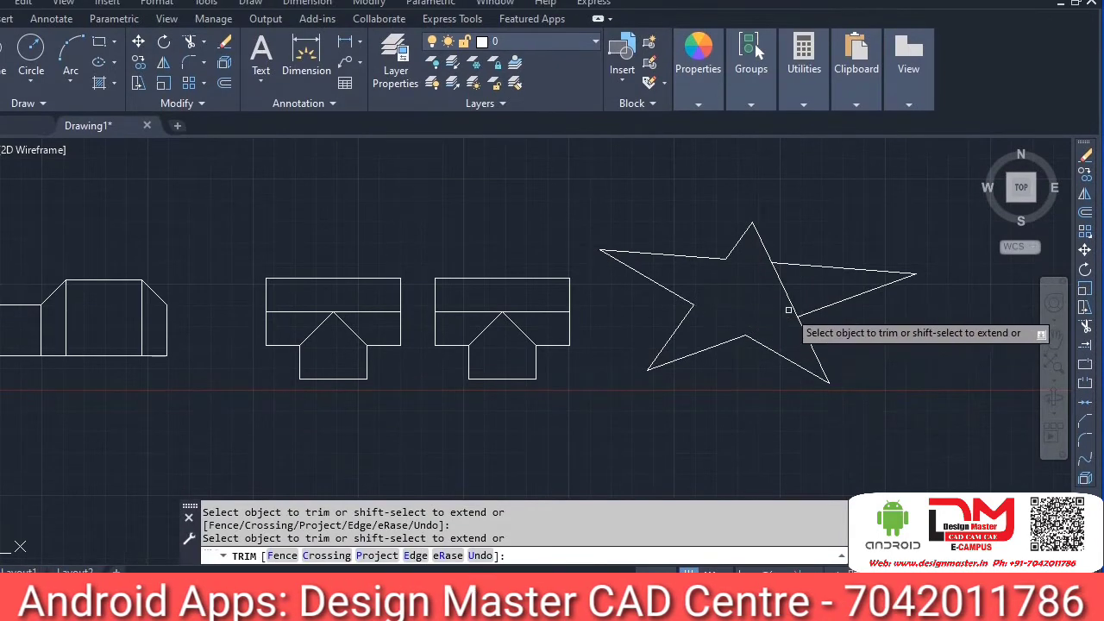
left_click(786, 302)
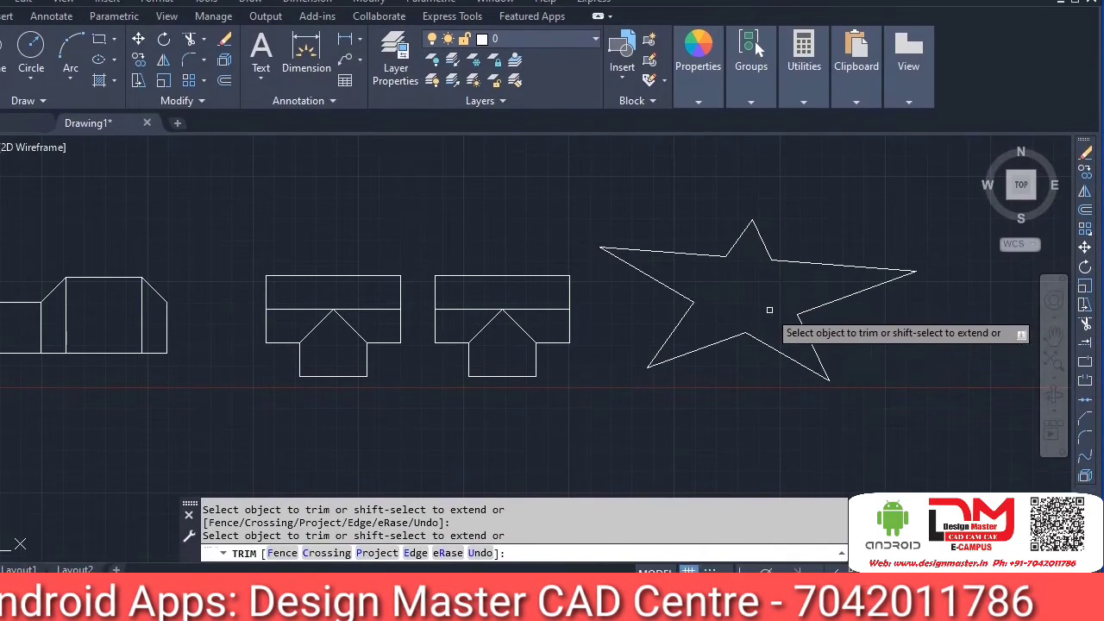
key("Escape")
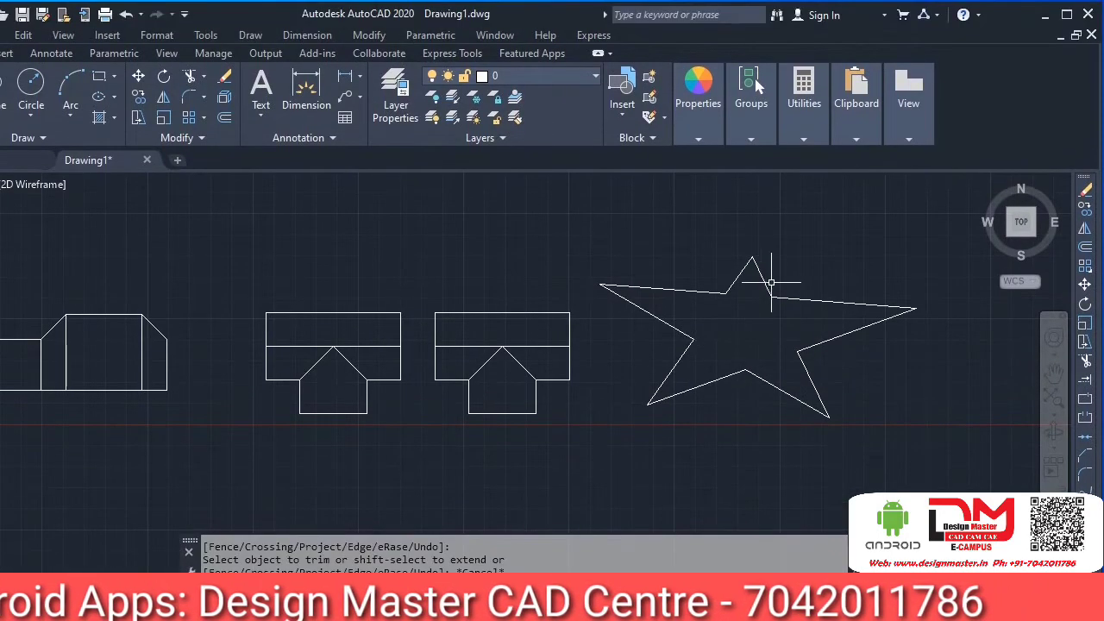
left_click(768, 281)
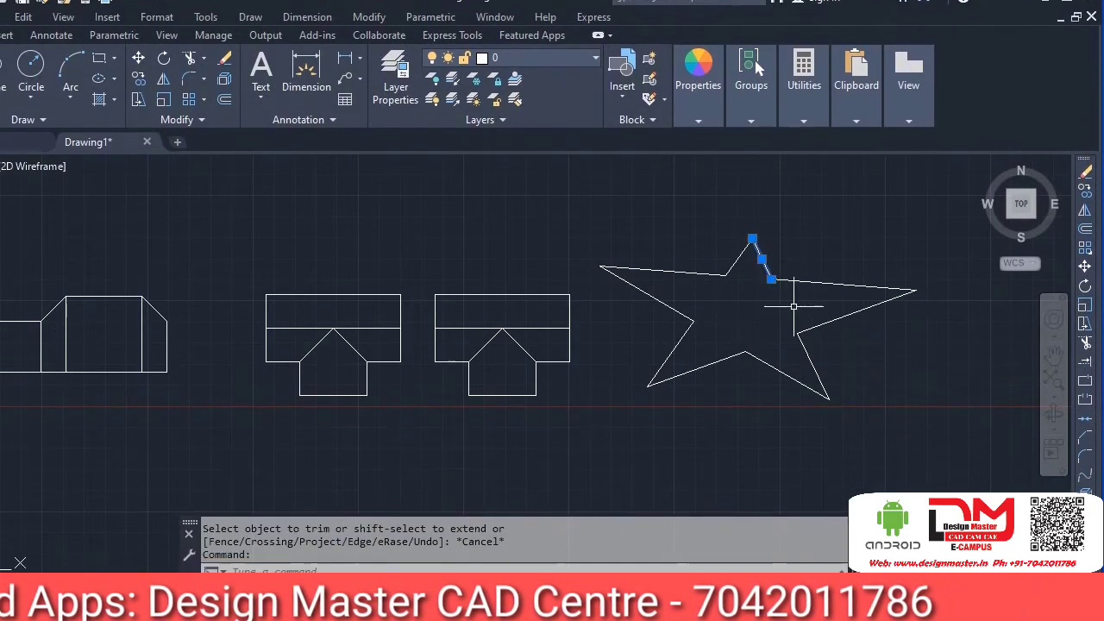
key("Escape")
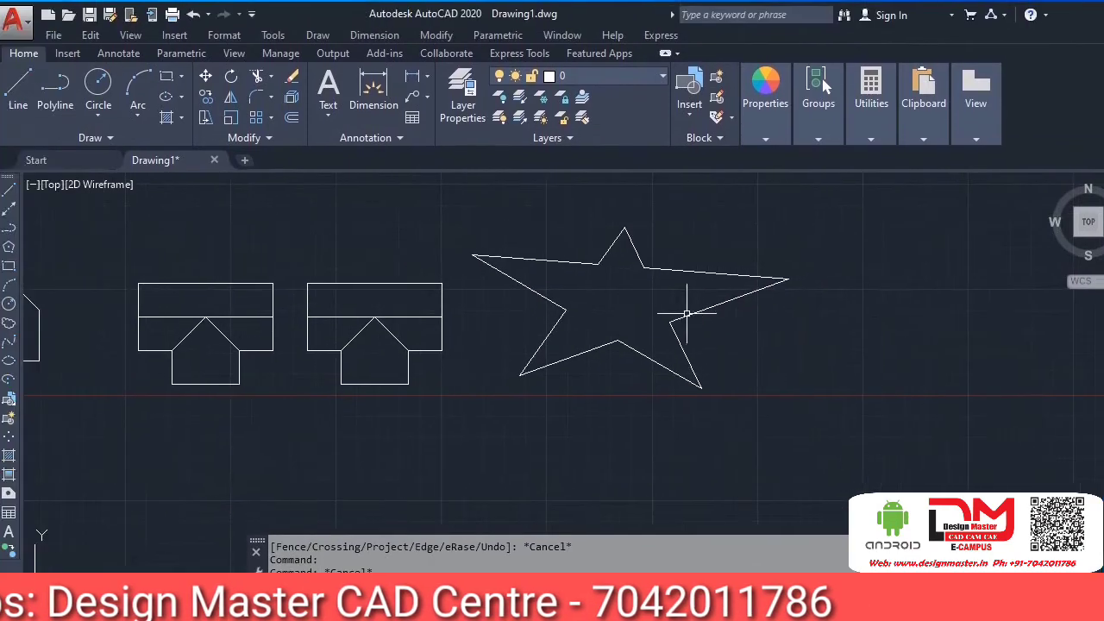
Step: Draw a nearly horizontal line about 71 units long below right of the star and a vertical line crossing it near its right end
left_click(25, 86)
left_click(822, 410)
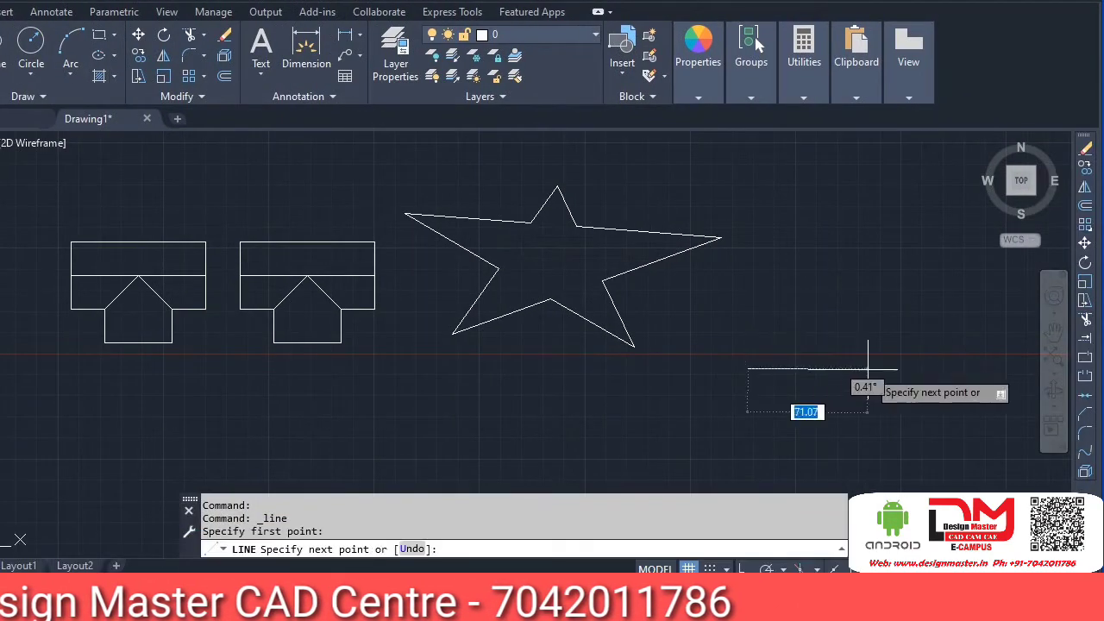
left_click(943, 411)
key("Return")
key("Return")
left_click(916, 326)
left_click(842, 415)
key("Escape")
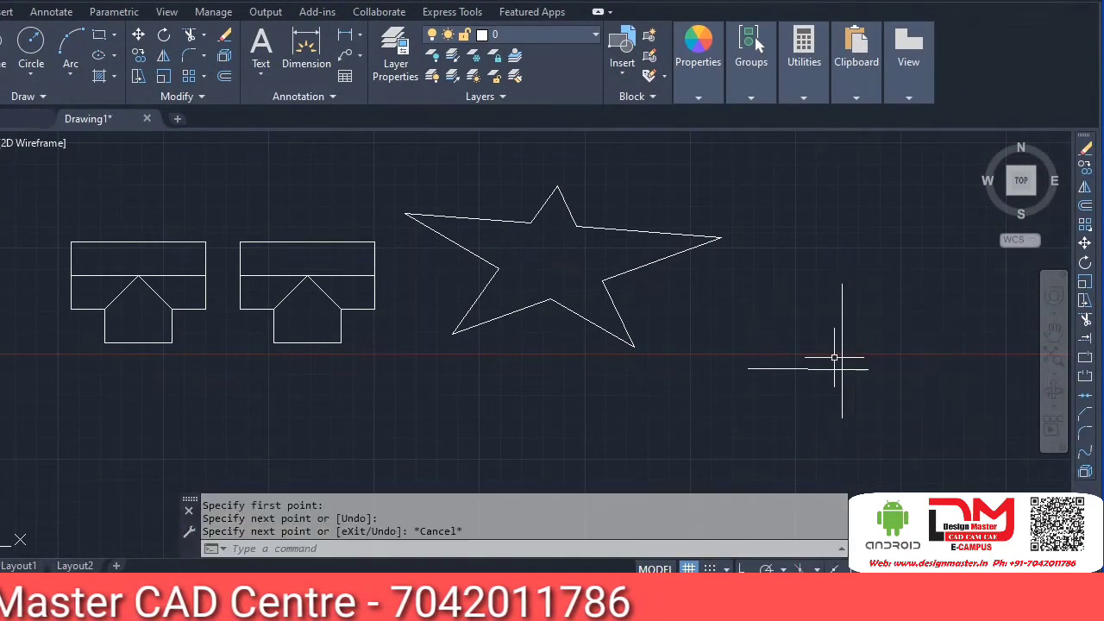
Step: Trim the horizontal line's right overhang and the vertical line's upper part so the two lines form a corner
type("tr")
key("Return")
key("Return")
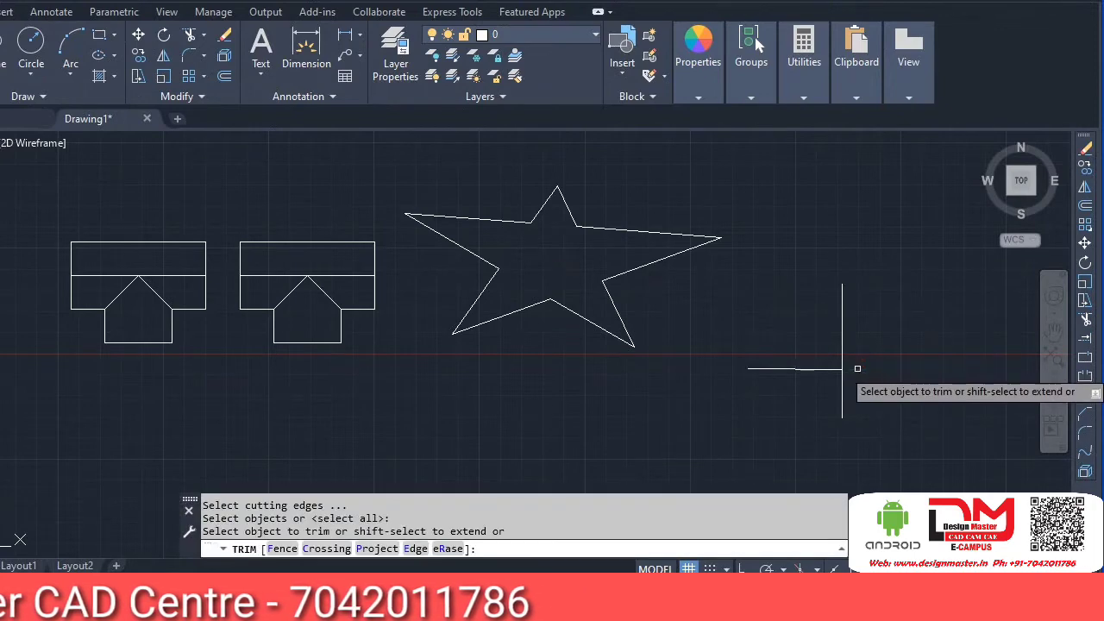
left_click(854, 370)
left_click(845, 349)
key("Escape")
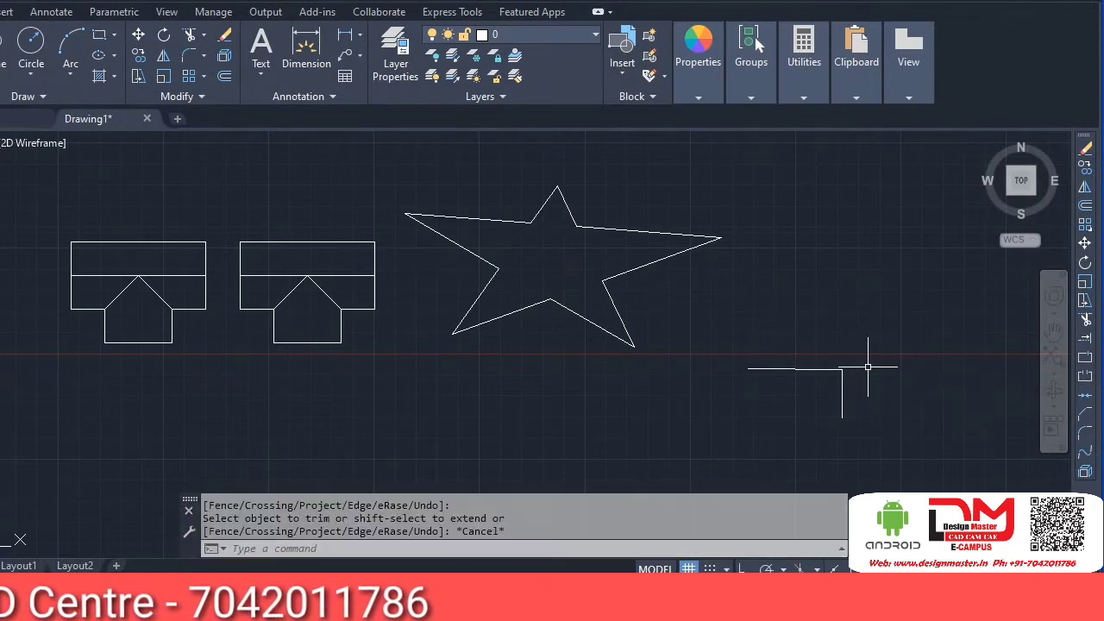
middle_click_drag(860, 358, 901, 336)
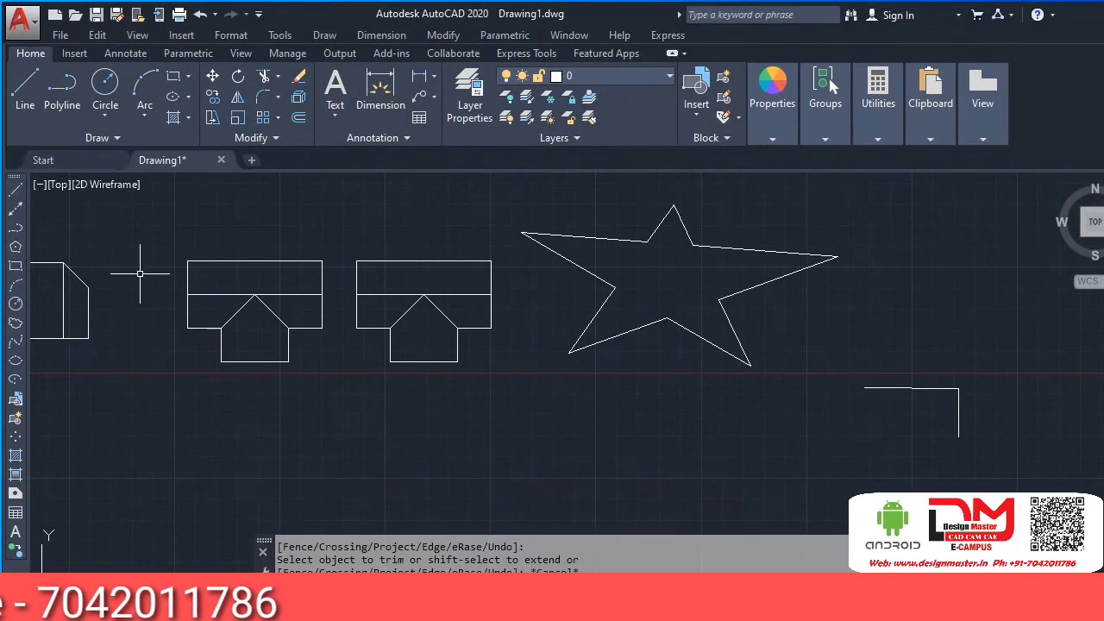
Step: Draw a stepped four-segment line of horizontal and vertical segments below the existing shapes, with object snap and ortho turned on
middle_click_drag(301, 386, 424, 418)
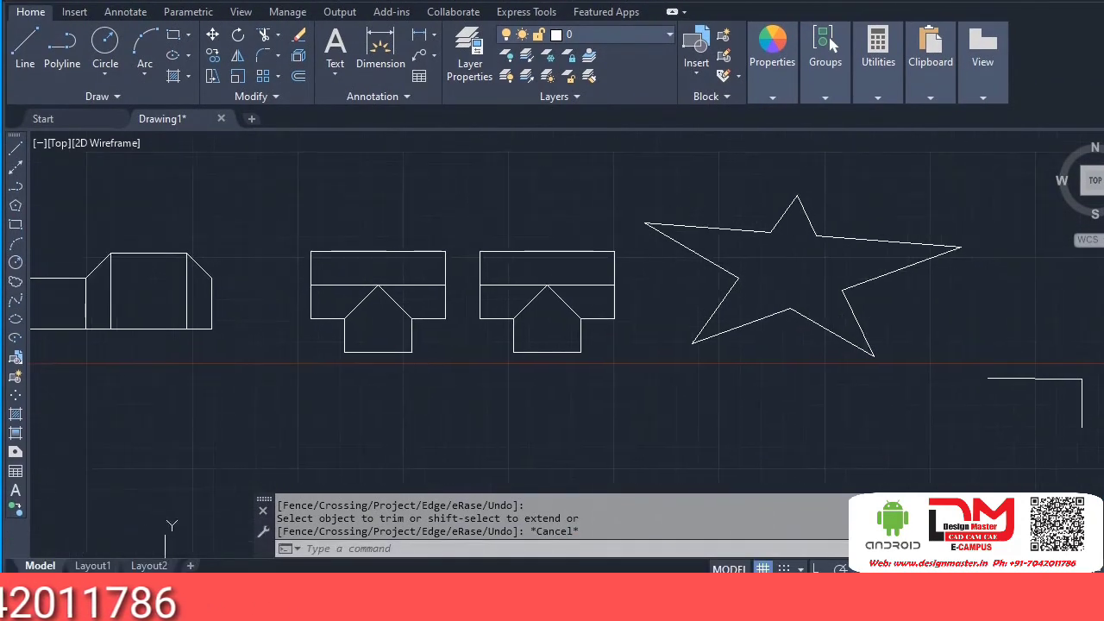
scroll(423, 375, "down", 2)
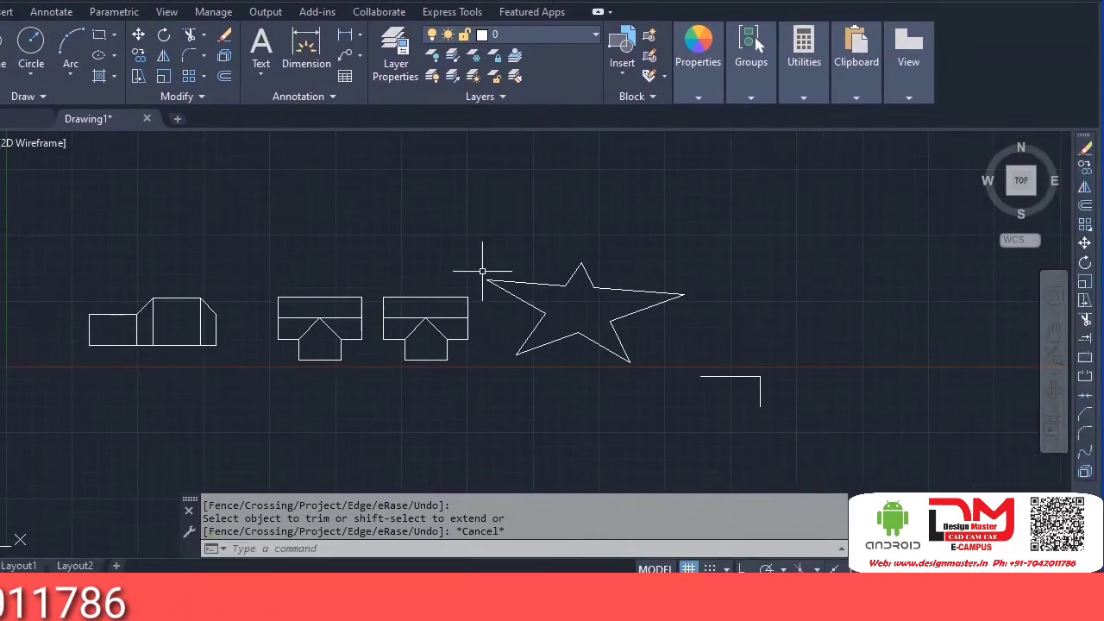
middle_click_drag(497, 369, 580, 310)
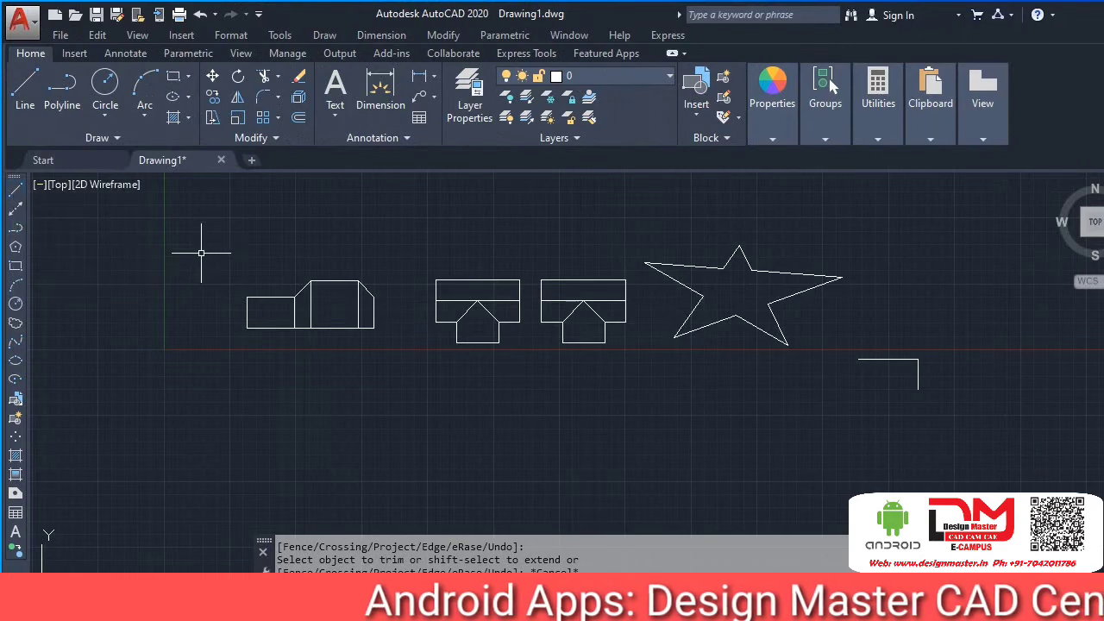
left_click(15, 190)
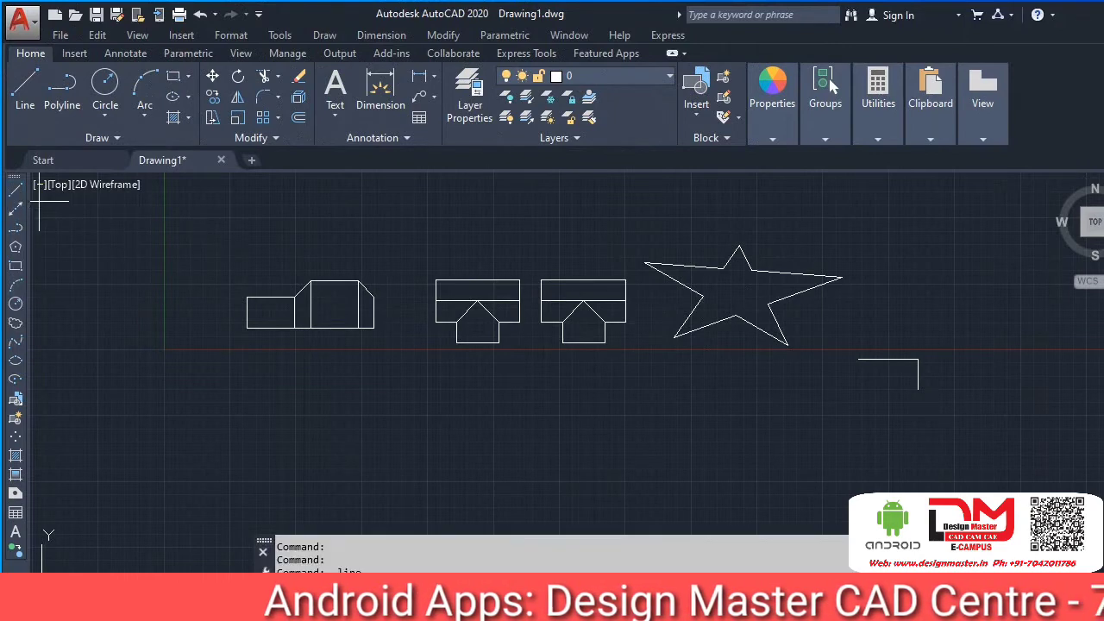
left_click(202, 402)
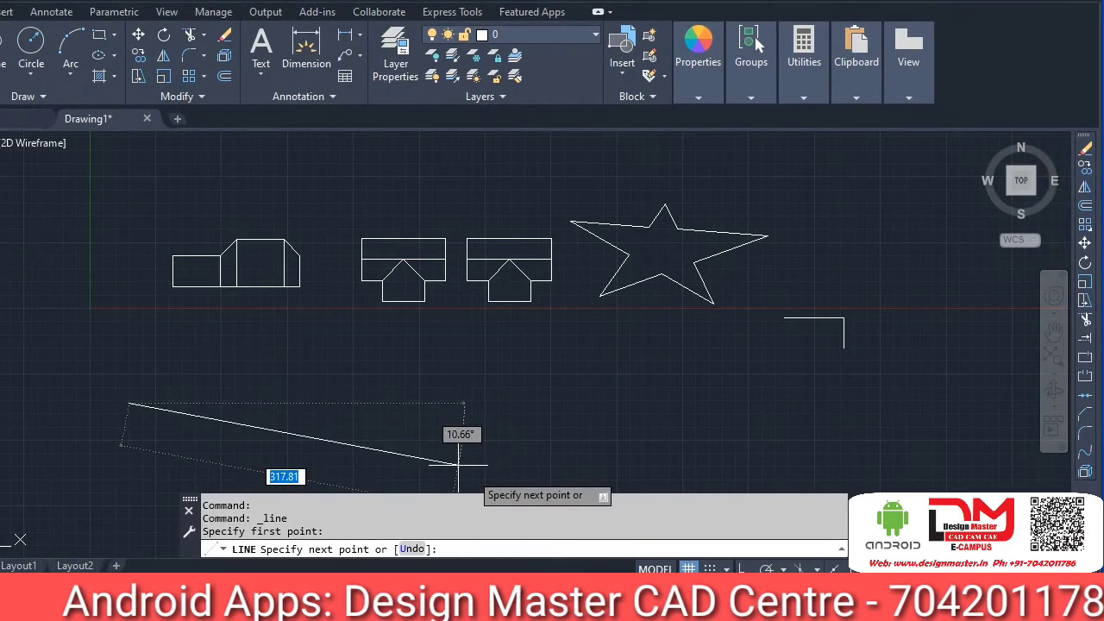
key("F3")
key("F8")
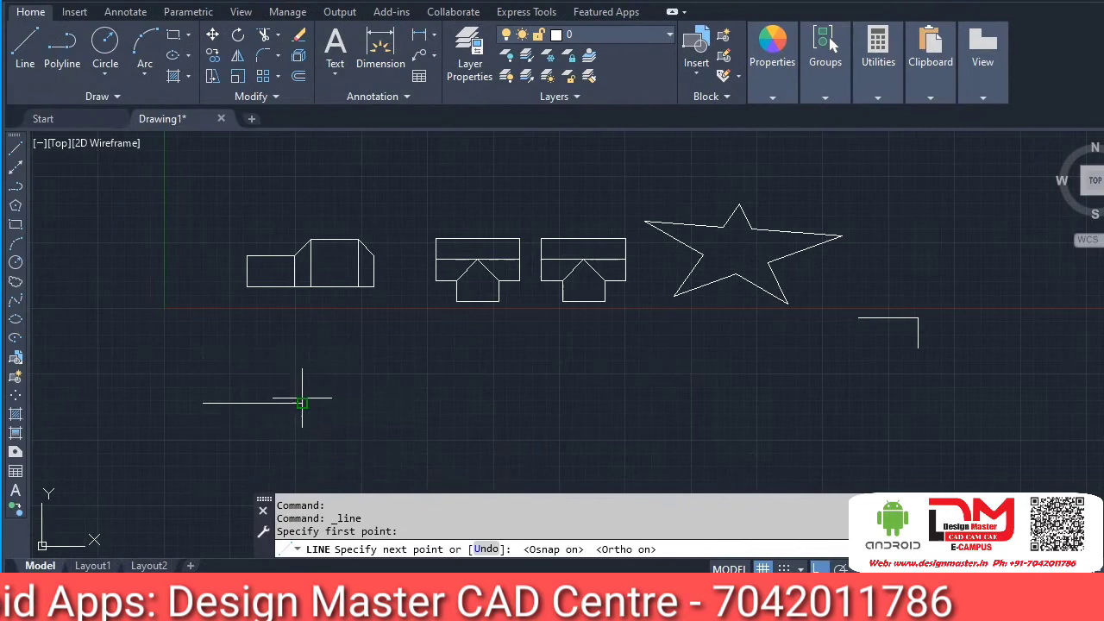
left_click(302, 403)
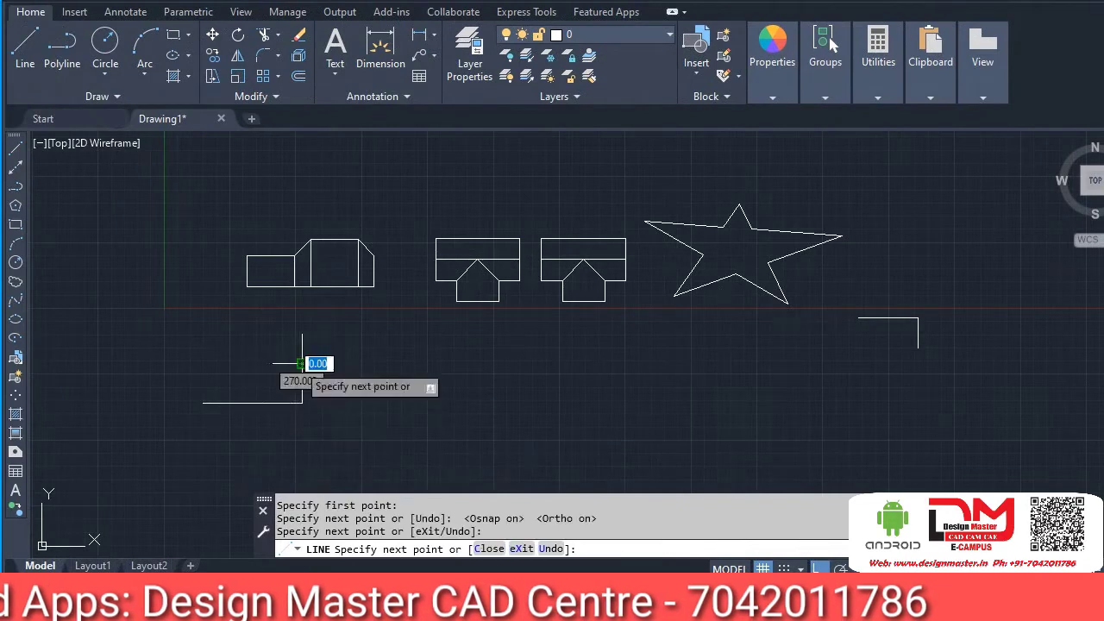
left_click(302, 364)
left_click(438, 364)
left_click(438, 390)
key("Escape")
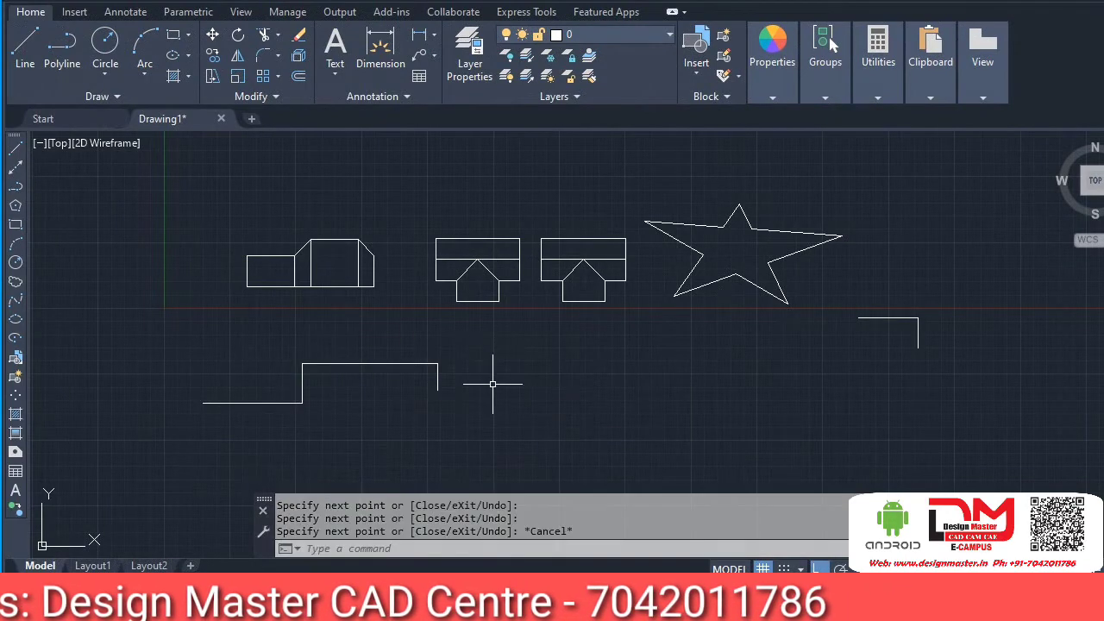
Step: Select all objects in the drawing and erase them
key("ctrl+a")
type("E")
key("Return")
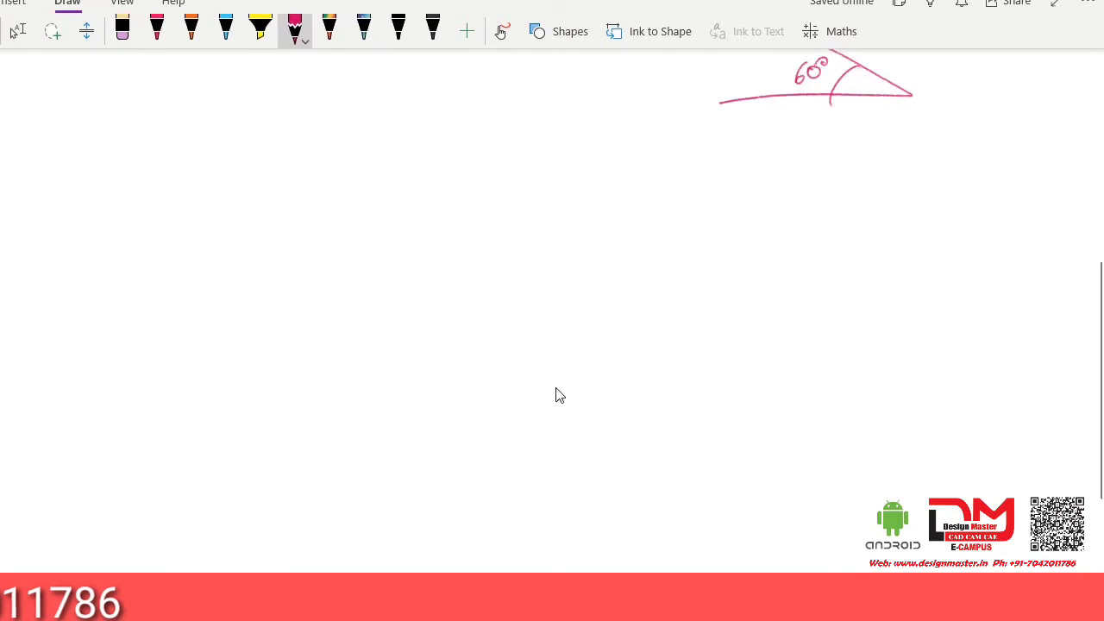
Step: Switch to the OneNote page and sketch an inclined line at 60° to a horizontal baseline, with a length dimension of 30
left_click_drag(168, 363, 405, 162)
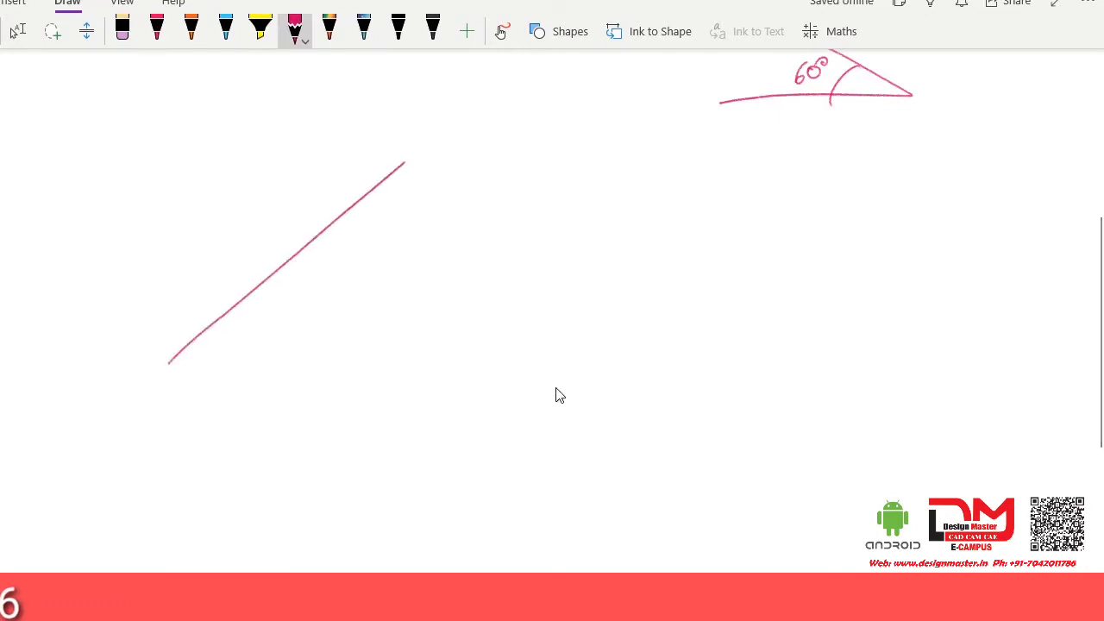
left_click_drag(131, 354, 264, 319)
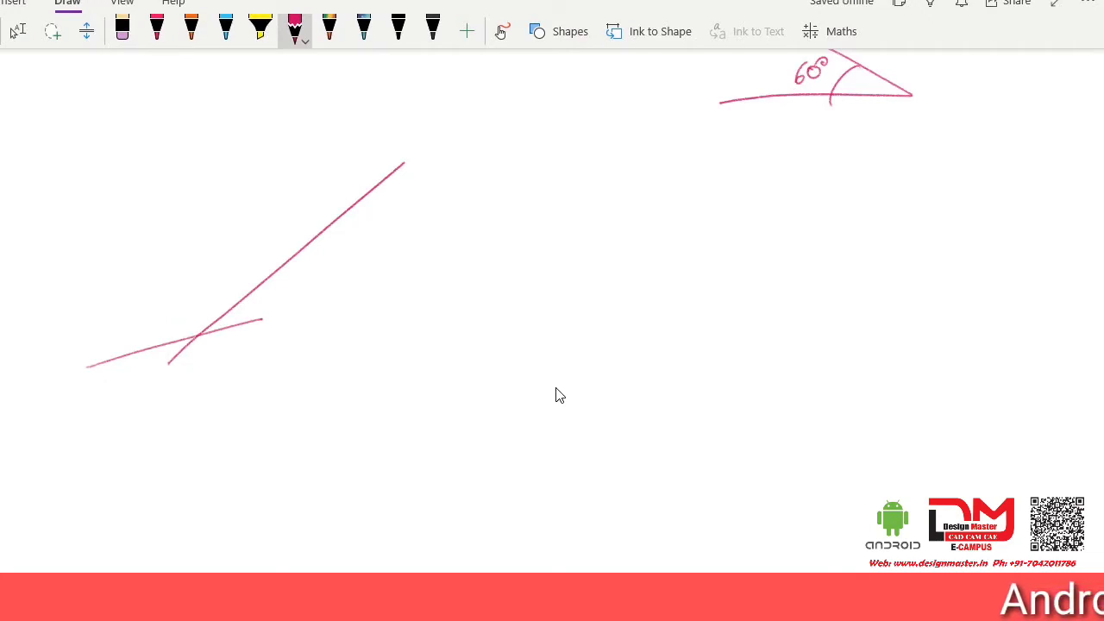
key("ctrl+z")
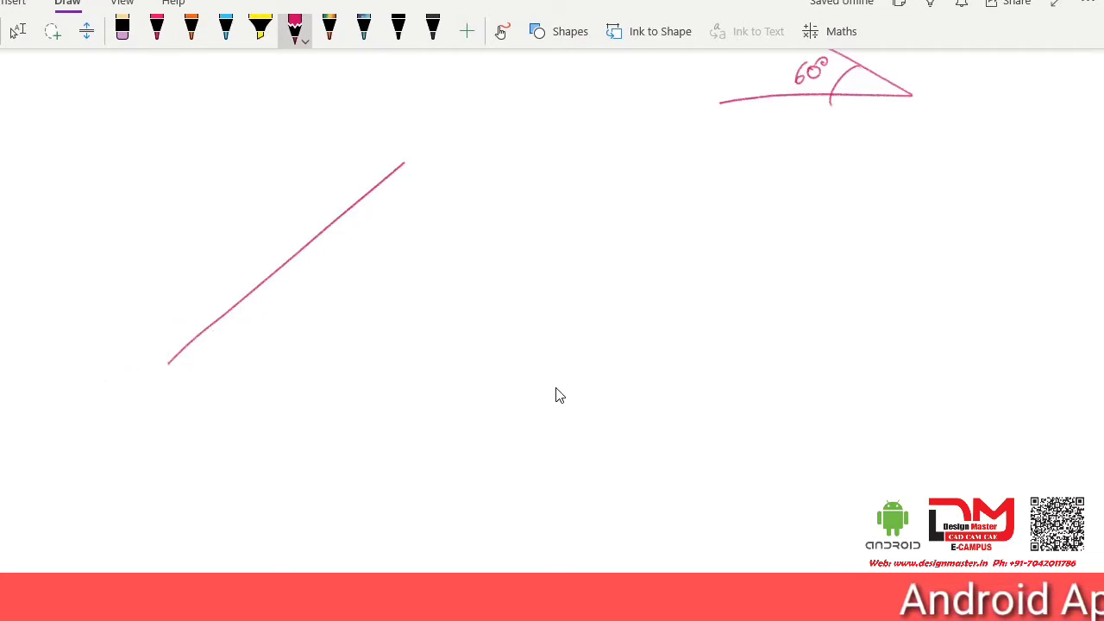
left_click_drag(141, 361, 402, 351)
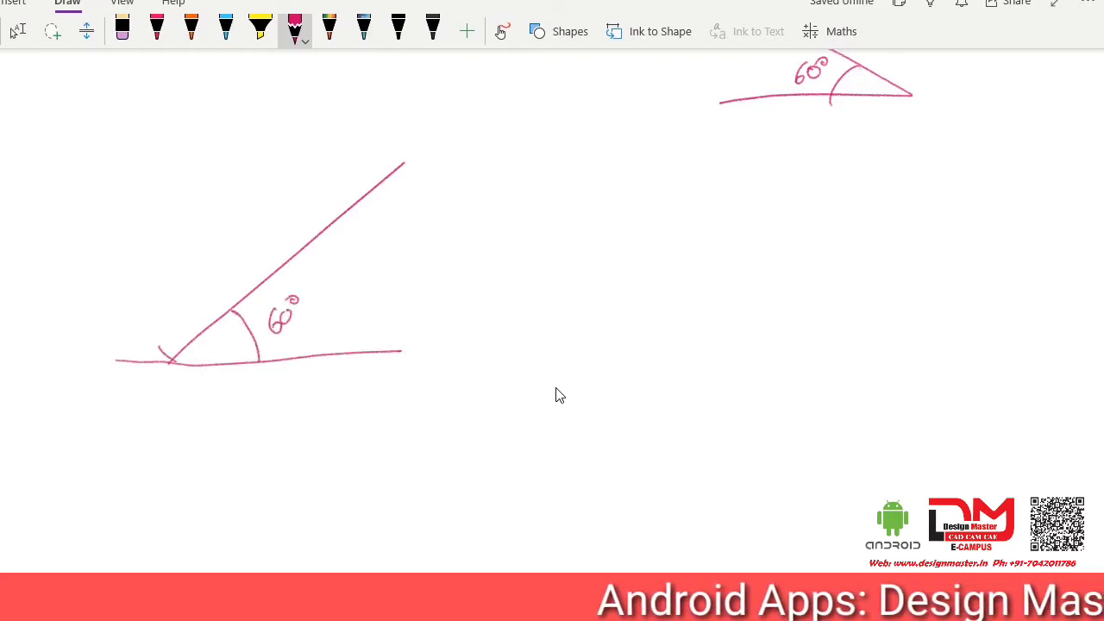
left_click_drag(391, 140, 409, 159)
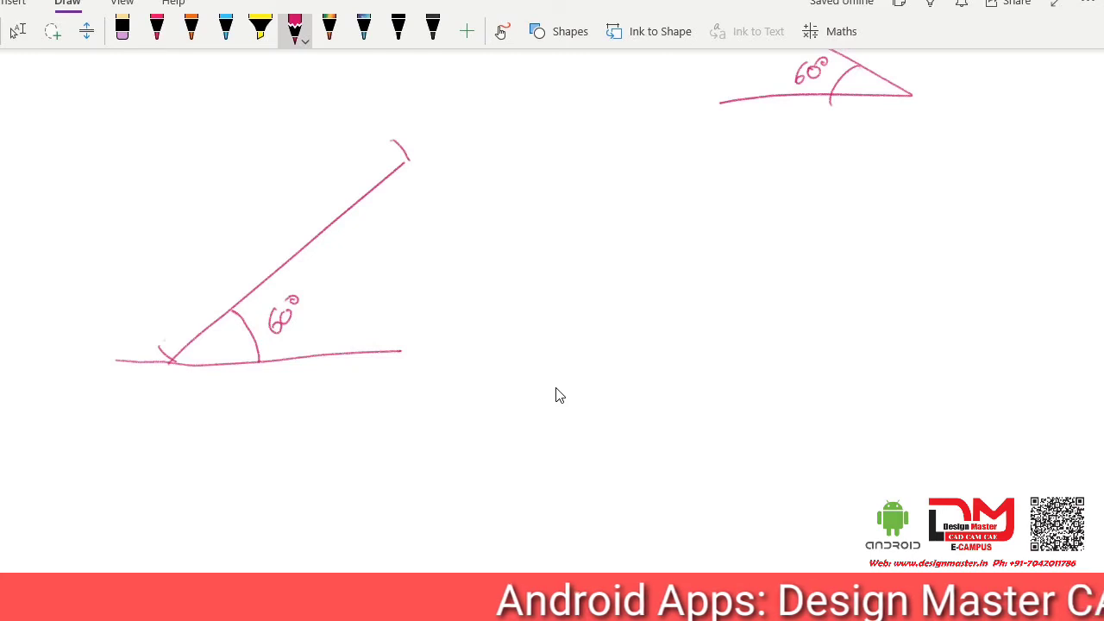
mouse_move(164, 342)
left_mouse_down()
mouse_move(259, 240)
mouse_move(381, 138)
left_mouse_up()
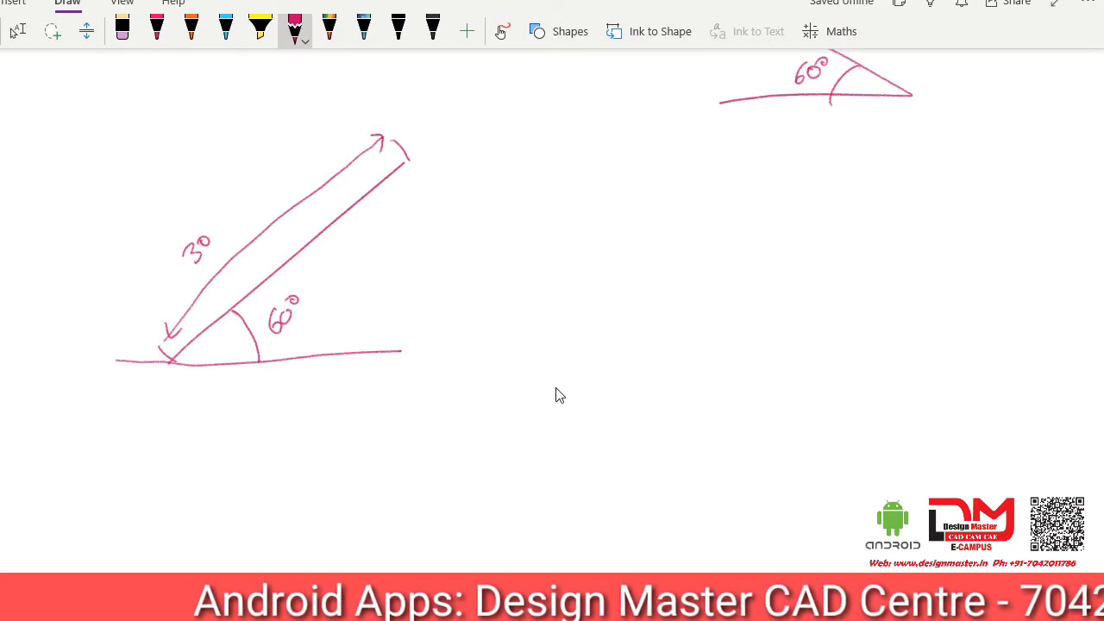
Step: Handwrite the line command notes beside the sketch: L with an Enter arrow and "specify 1st pt"
left_click_drag(539, 195, 559, 218)
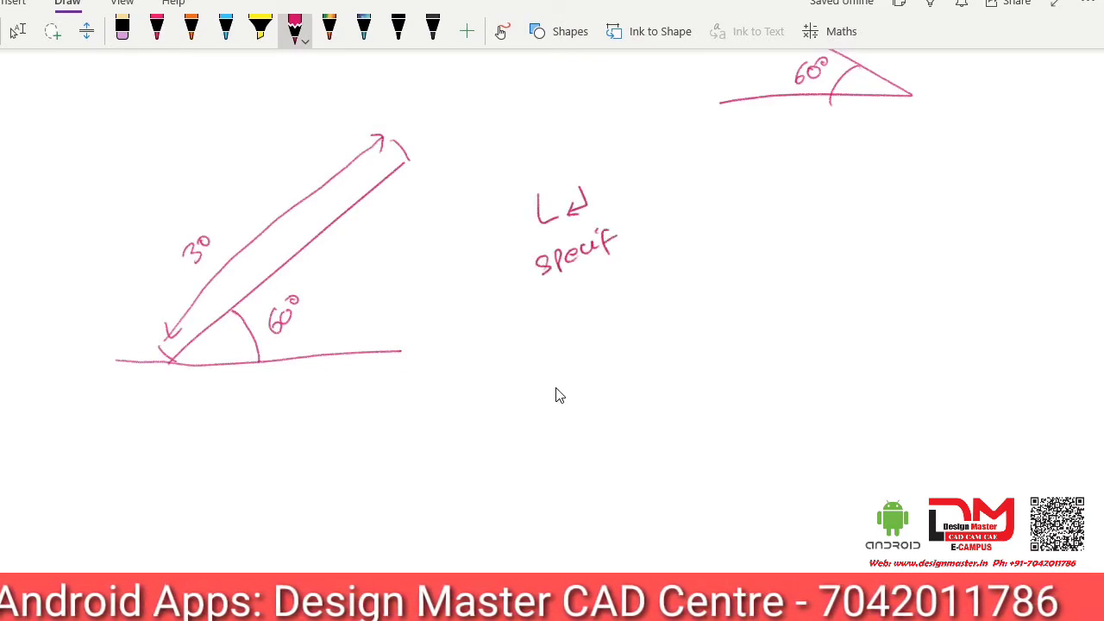
left_click_drag(662, 205, 655, 236)
left_click_drag(672, 213, 665, 230)
mouse_move(684, 208)
left_mouse_down()
mouse_move(686, 226)
mouse_move(706, 206)
left_mouse_up()
mouse_move(714, 187)
left_mouse_down()
mouse_move(718, 206)
mouse_move(718, 196)
left_mouse_up()
left_click_drag(743, 178, 748, 195)
left_click_drag(734, 187, 752, 182)
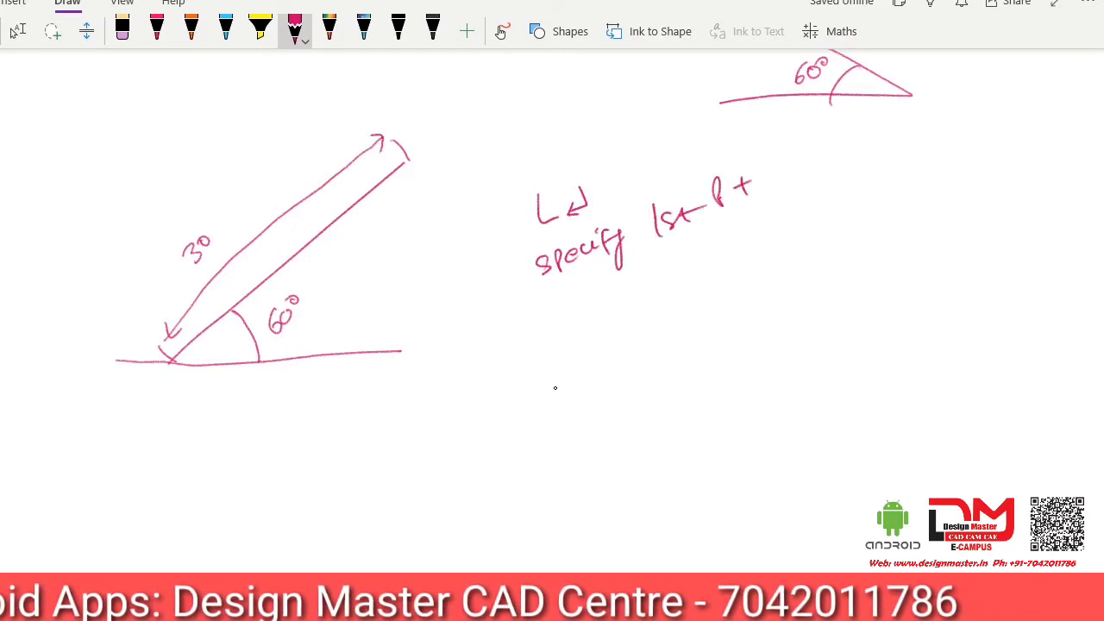
scroll(556, 389, "up", 1)
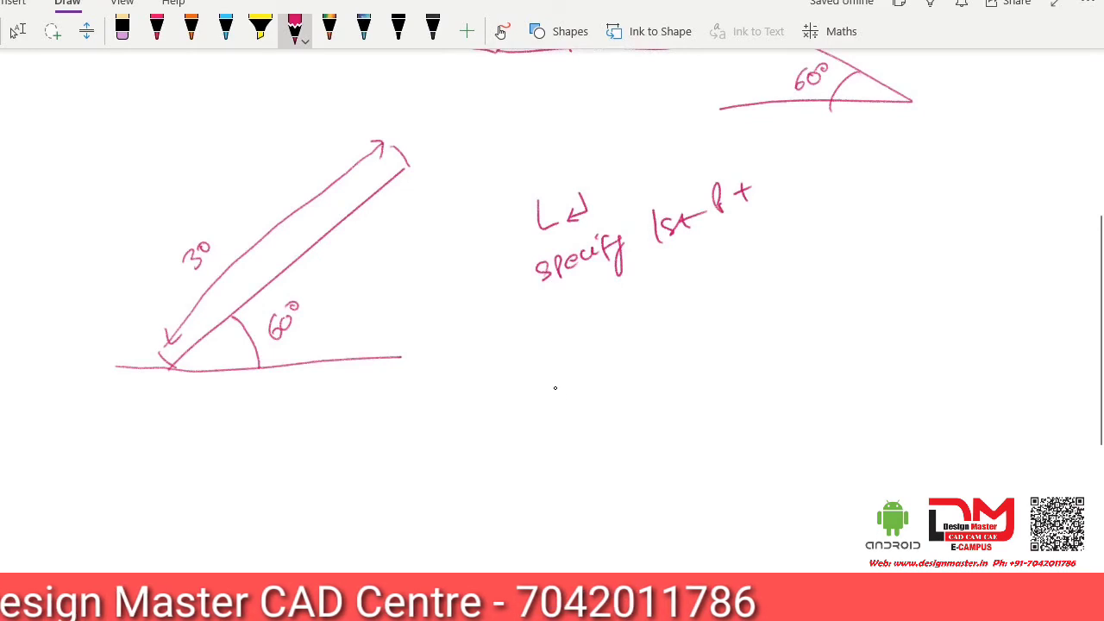
mouse_move(656, 299)
left_mouse_down()
mouse_move(659, 309)
mouse_move(691, 299)
left_mouse_up()
left_click_drag(696, 285, 723, 293)
left_click_drag(732, 278, 721, 314)
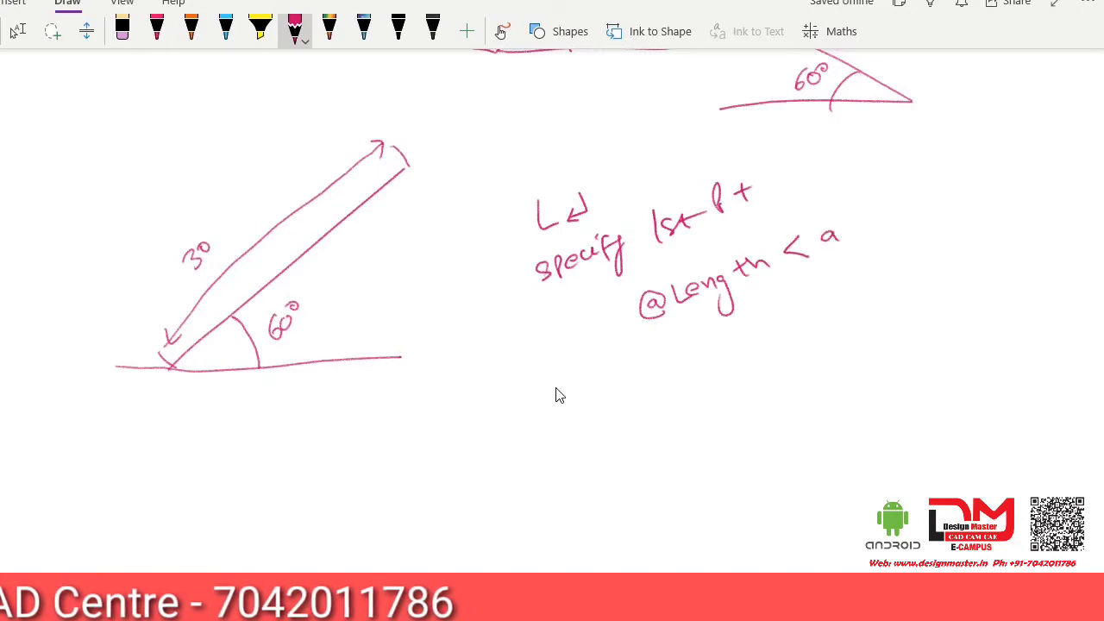
left_click_drag(889, 221, 899, 219)
left_click_drag(902, 214, 913, 217)
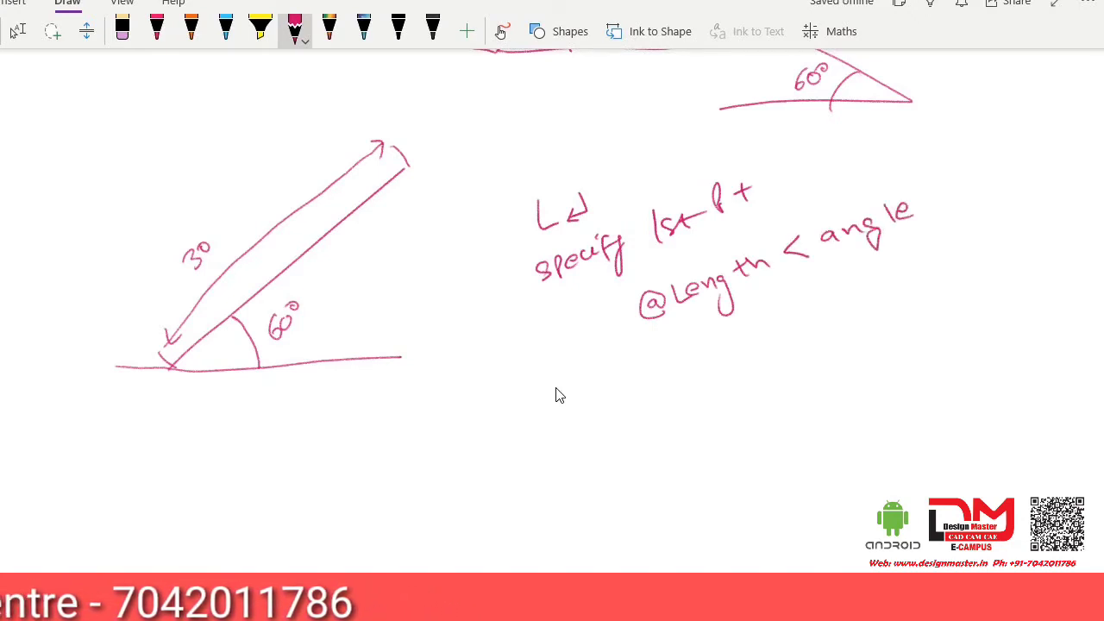
Step: Underline Length and angle in the formula, and add arrows to @ and <, labelling the latter "shift"
left_click_drag(680, 317, 754, 292)
left_click_drag(836, 259, 925, 229)
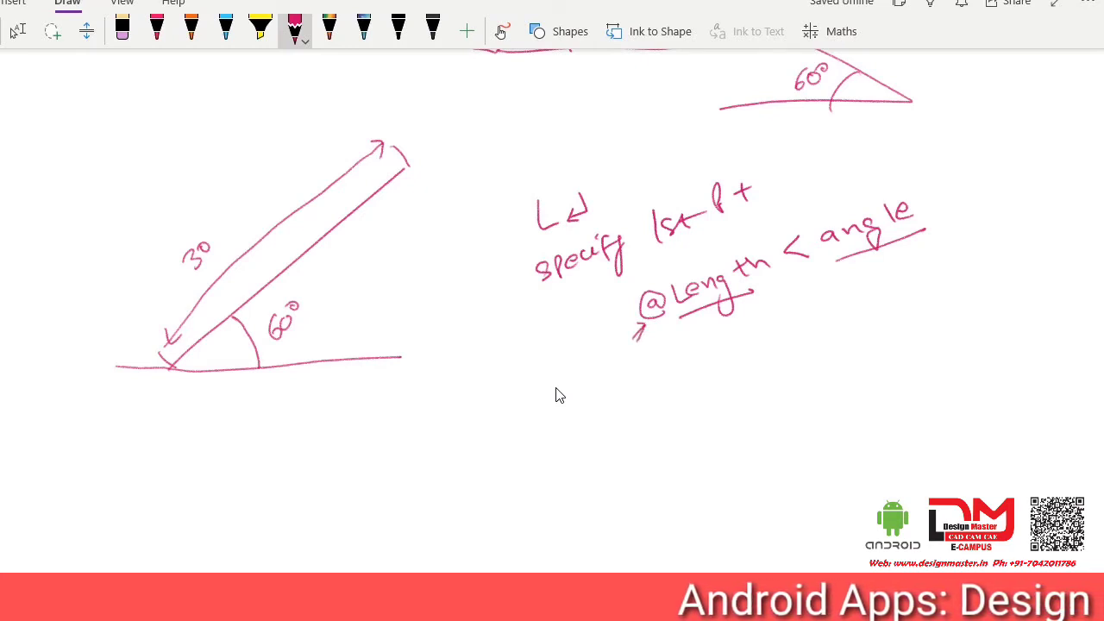
left_click_drag(797, 273, 767, 349)
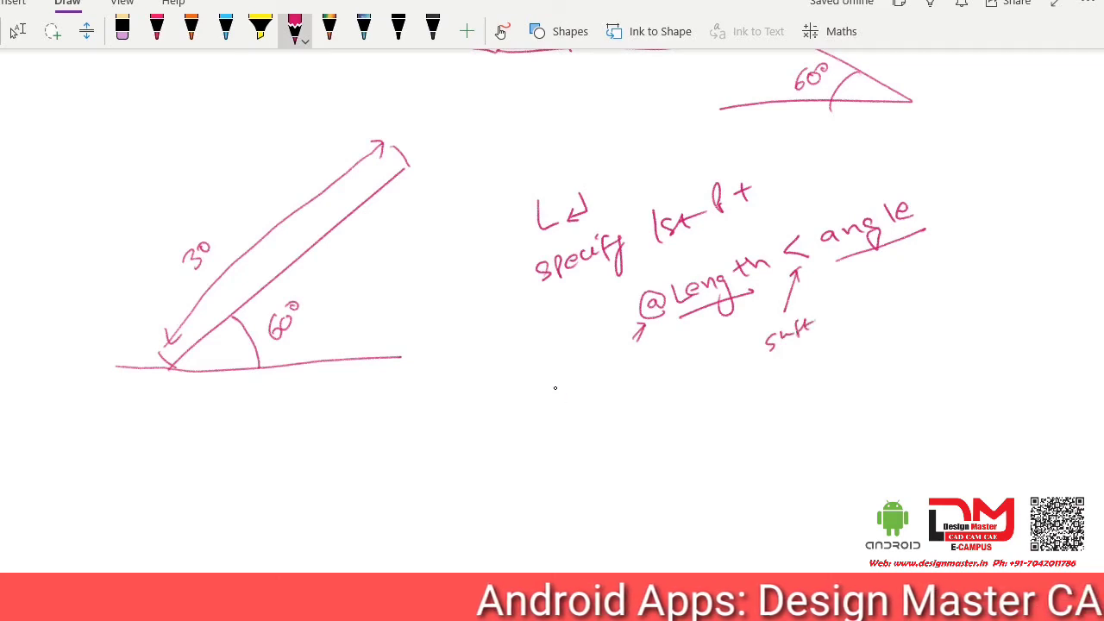
key("Escape")
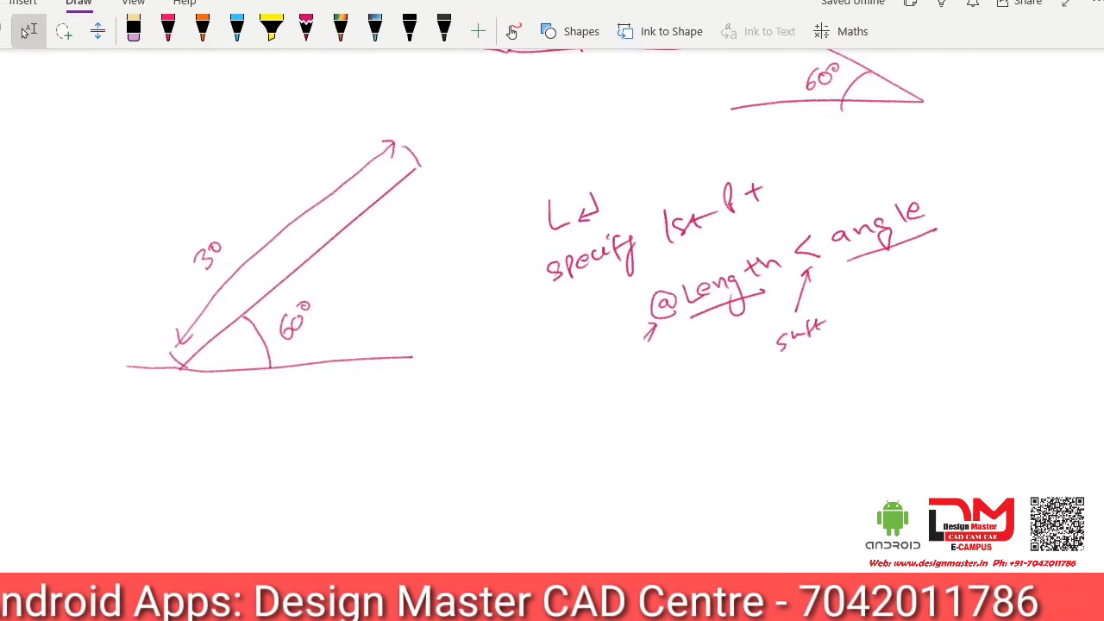
left_click(633, 475)
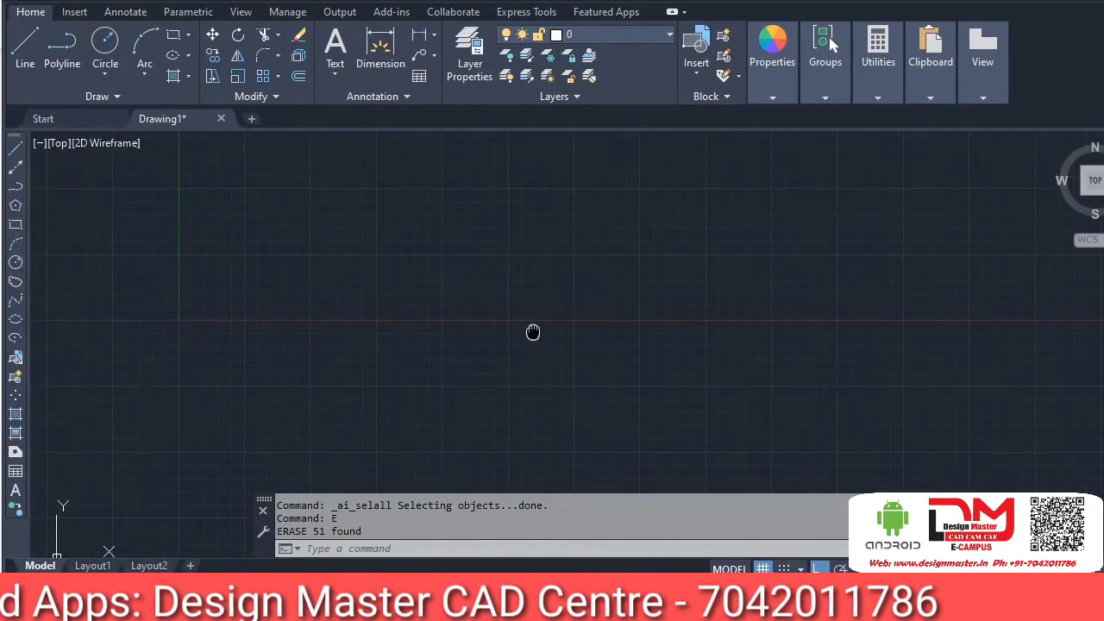
type("l")
key("Return")
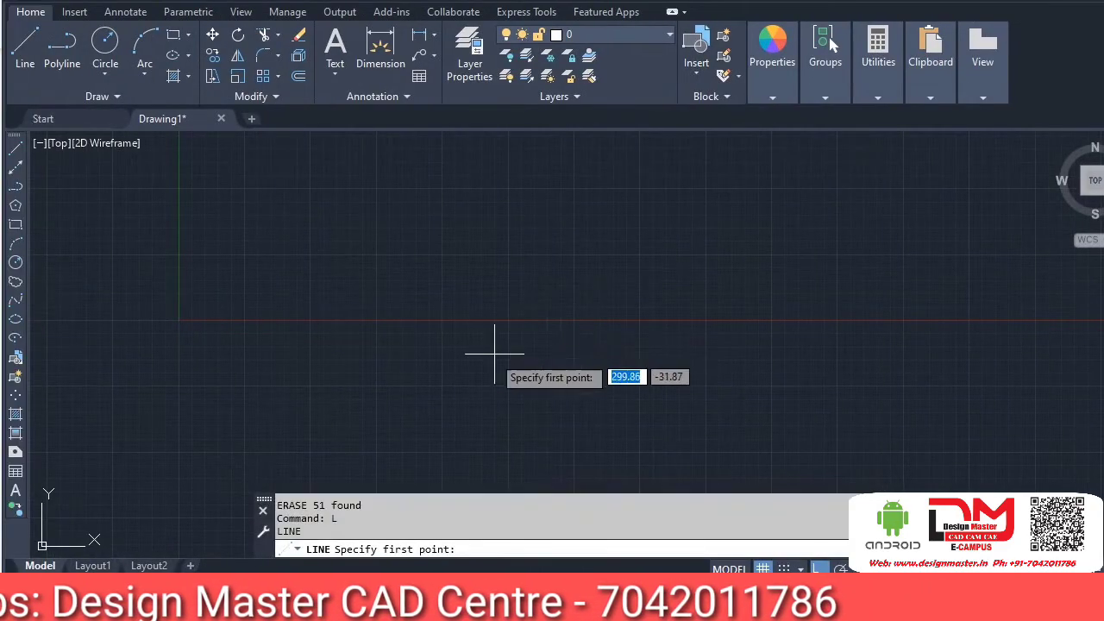
left_click(433, 335)
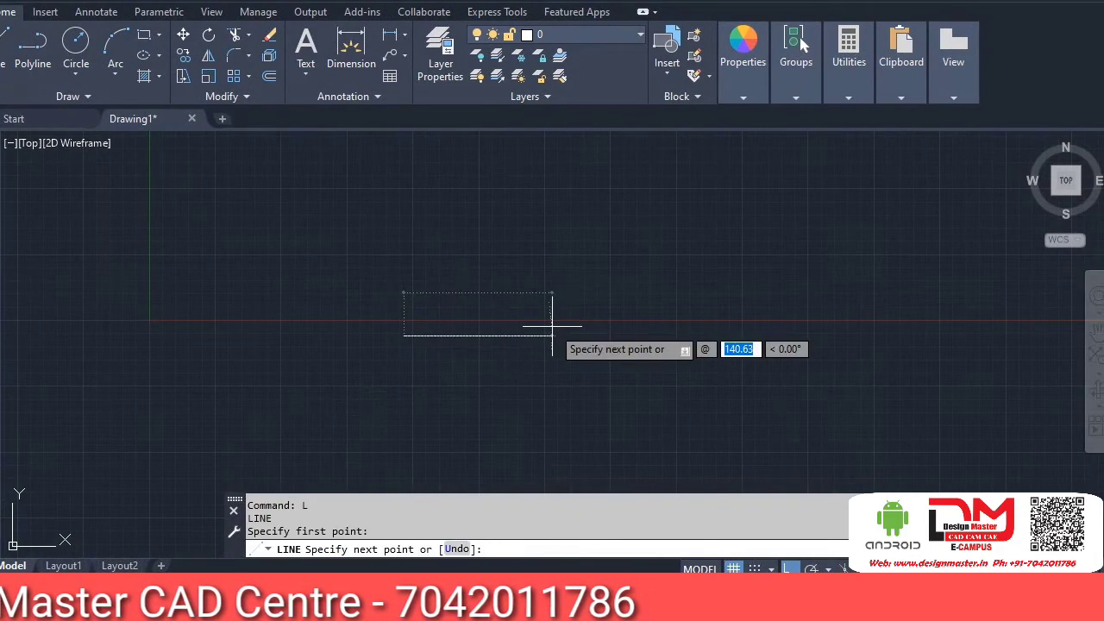
type("30")
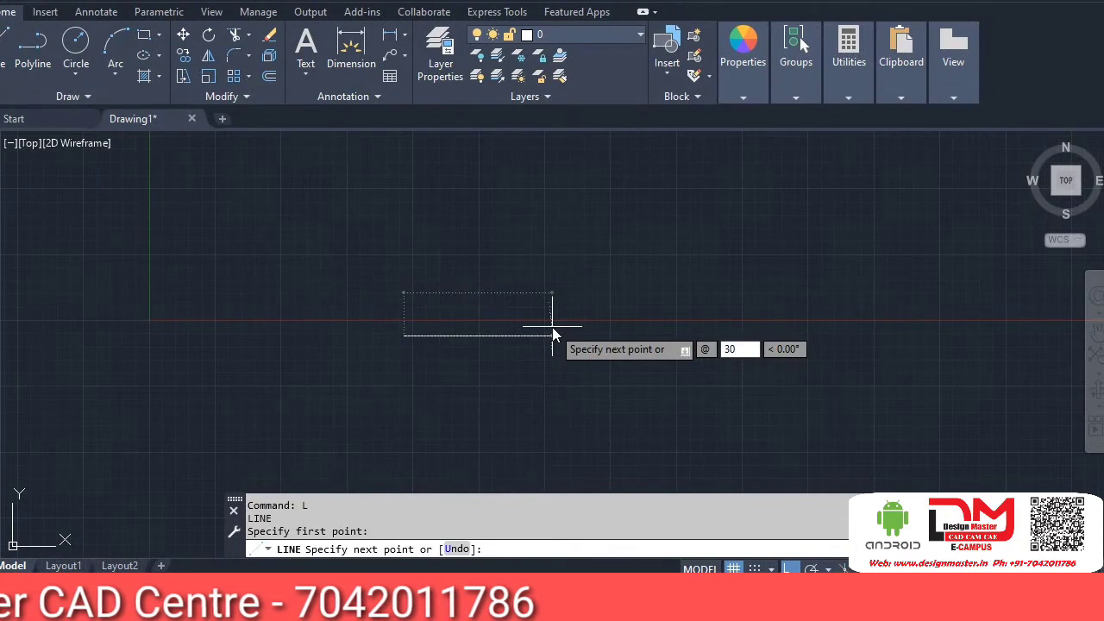
key("Tab")
type("60")
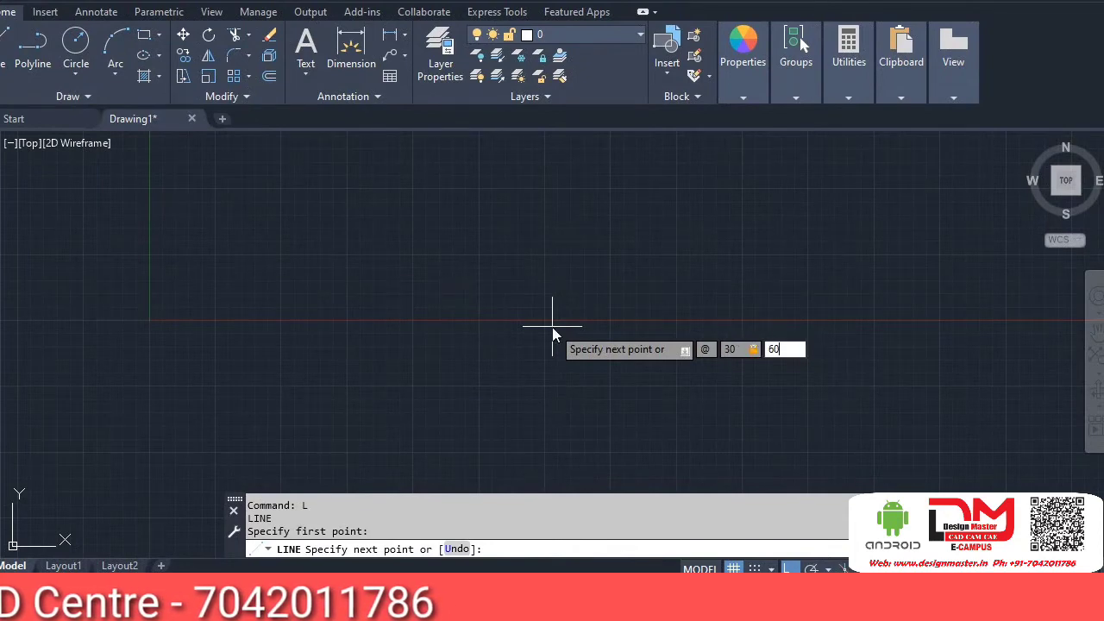
key("Return")
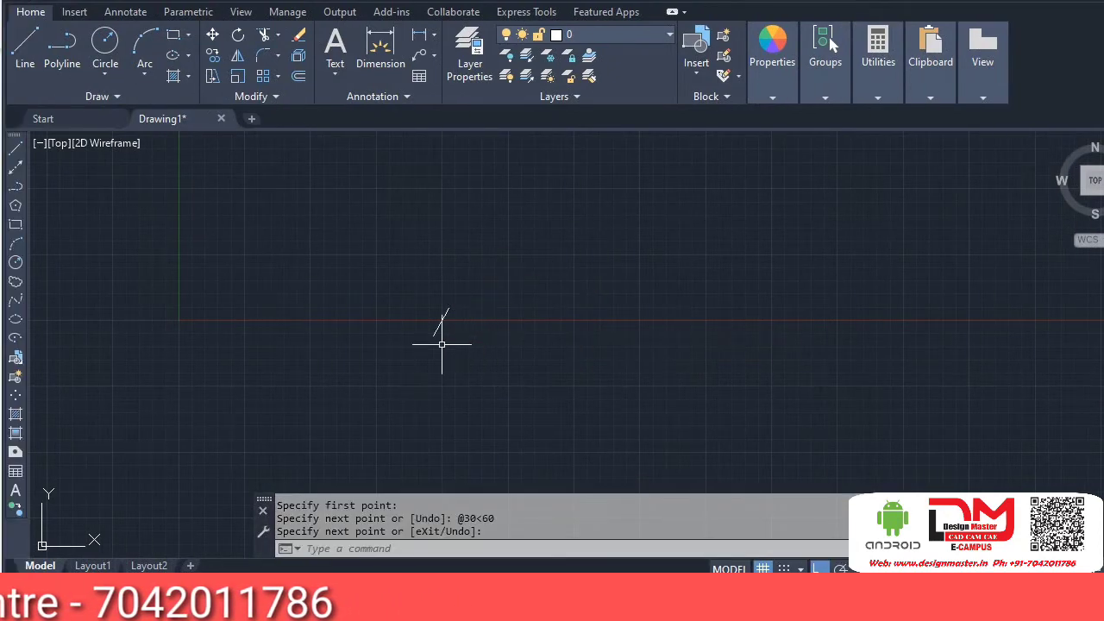
scroll(412, 335, "up", 5)
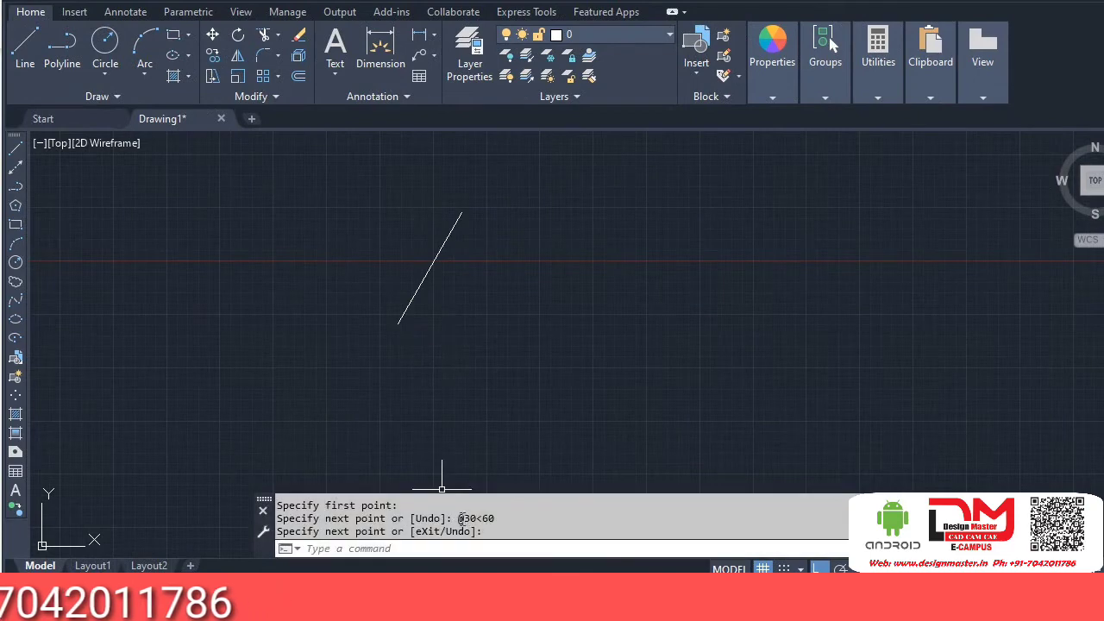
left_click_drag(456, 518, 501, 521)
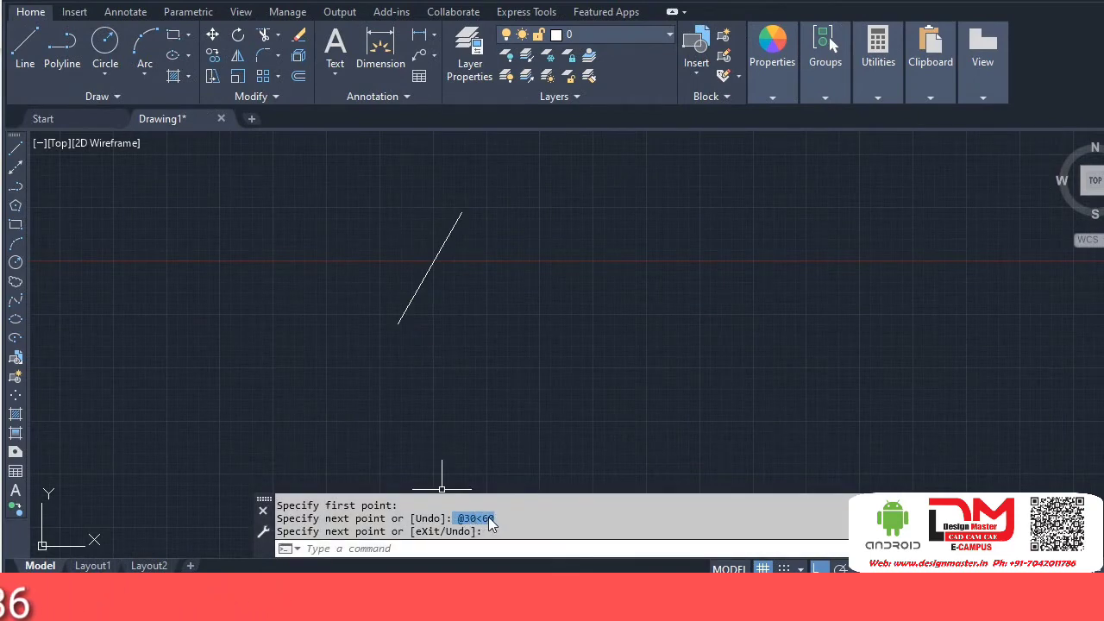
Step: Select the inclined line and delete it
middle_click_drag(461, 271, 446, 298)
left_click(342, 242)
left_click(498, 411)
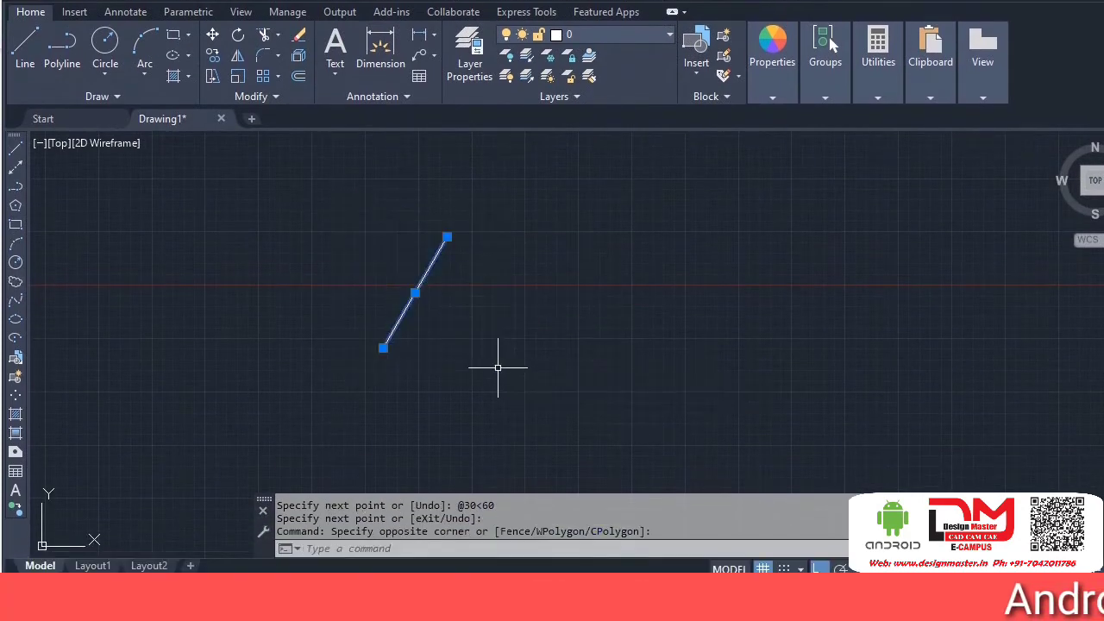
key("Delete")
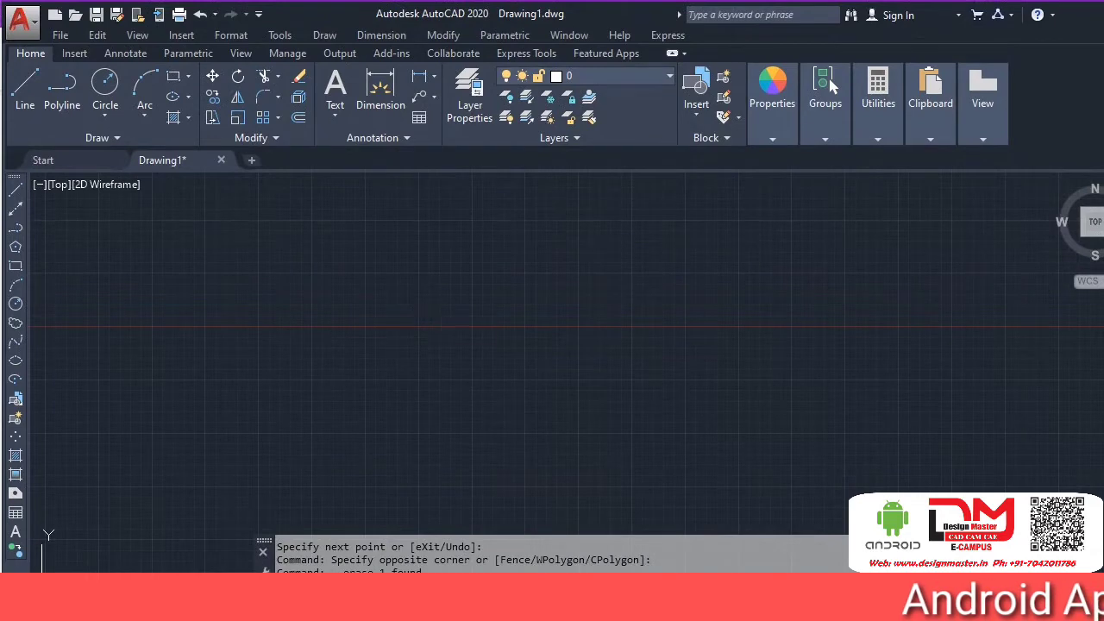
Step: Draw a line 50 long at 60° from a point below the X axis, using dynamic length and angle entry
type("L")
key("Return")
left_click(378, 367)
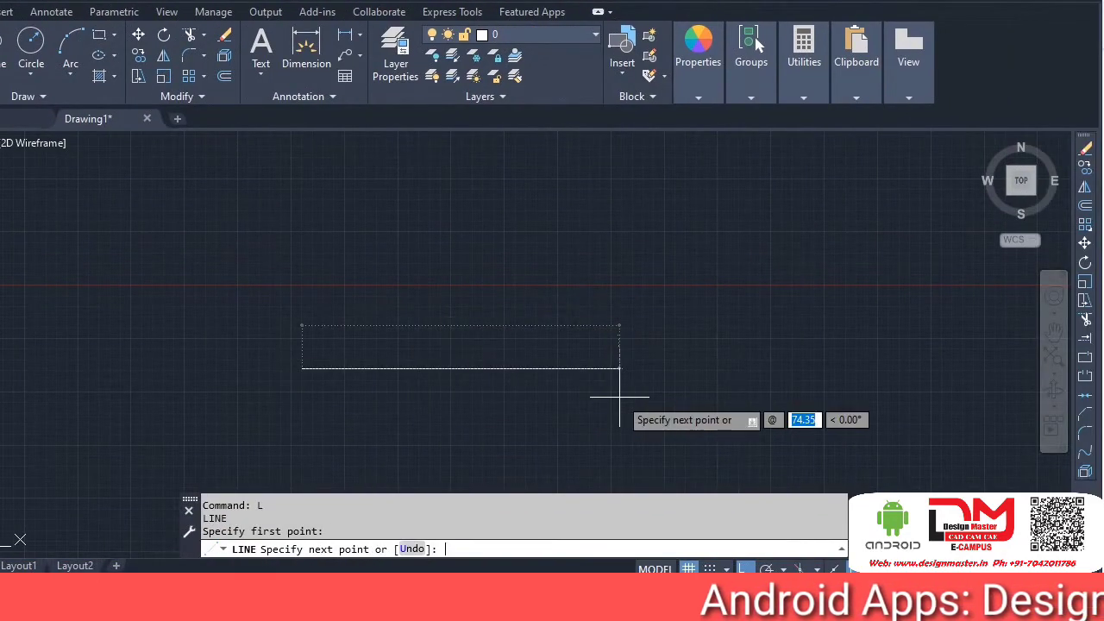
type("50")
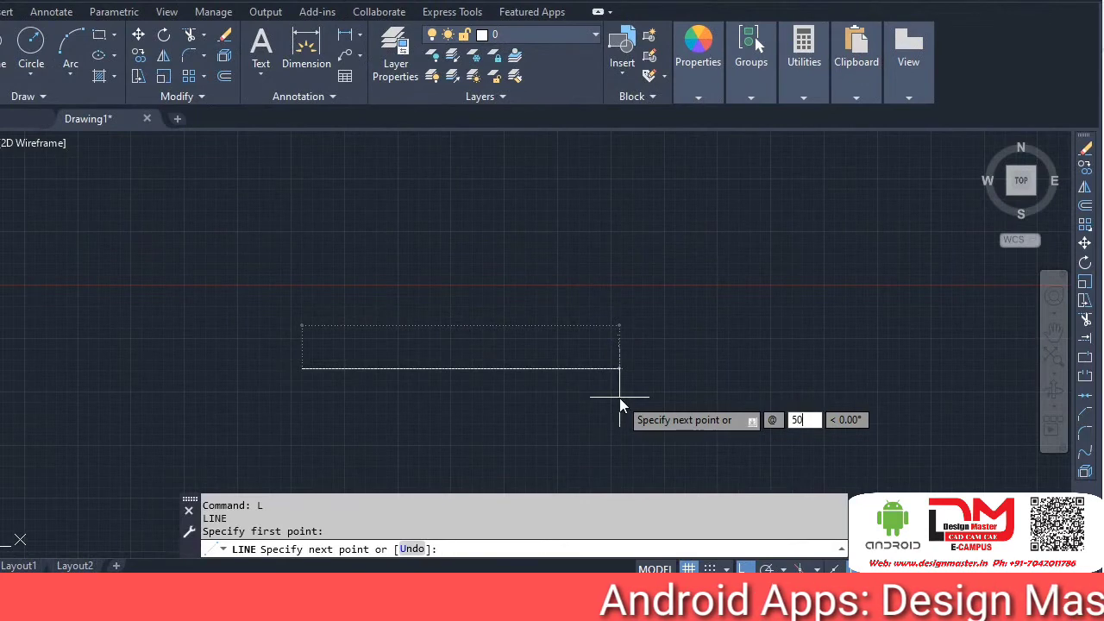
key("Tab")
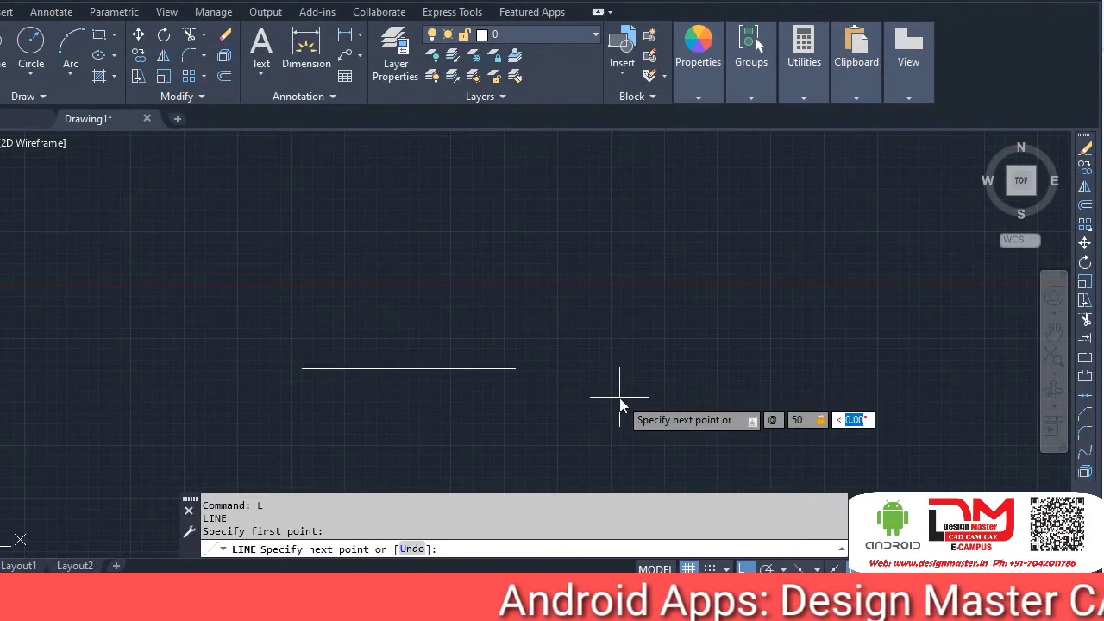
type("60")
key("Return")
key("Return")
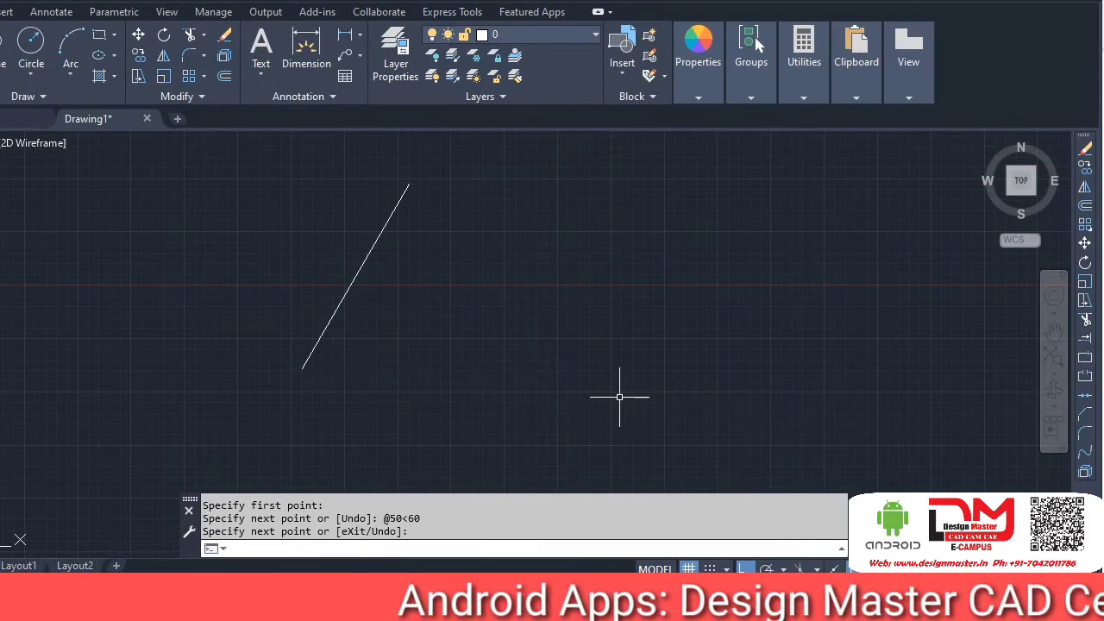
Step: Erase the 50-long inclined line with a selection window
left_click(383, 230)
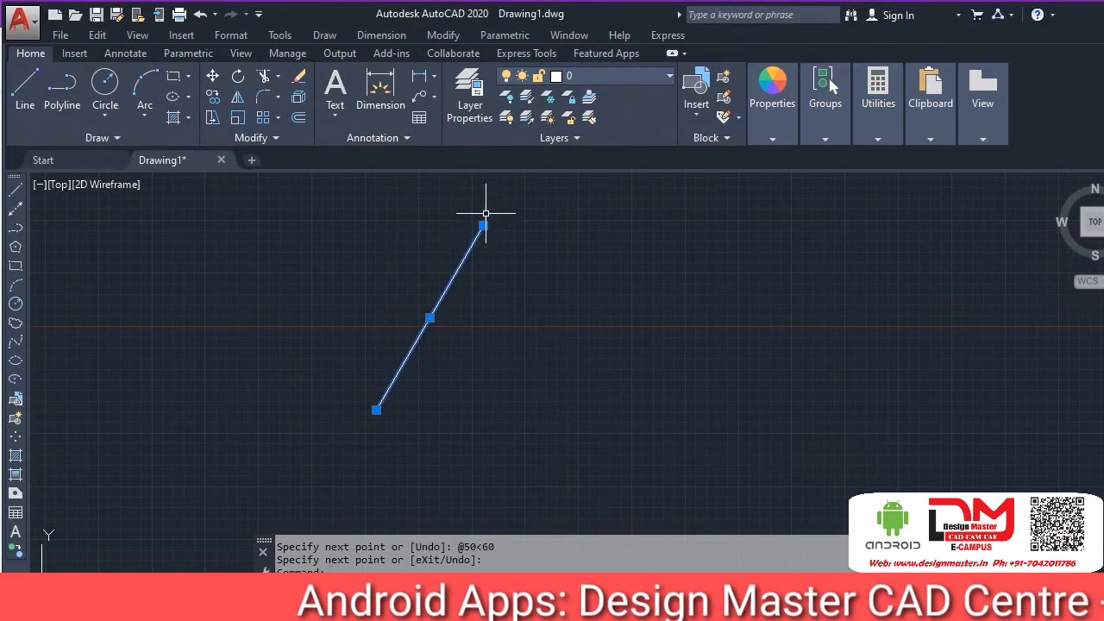
mouse_move(485, 226)
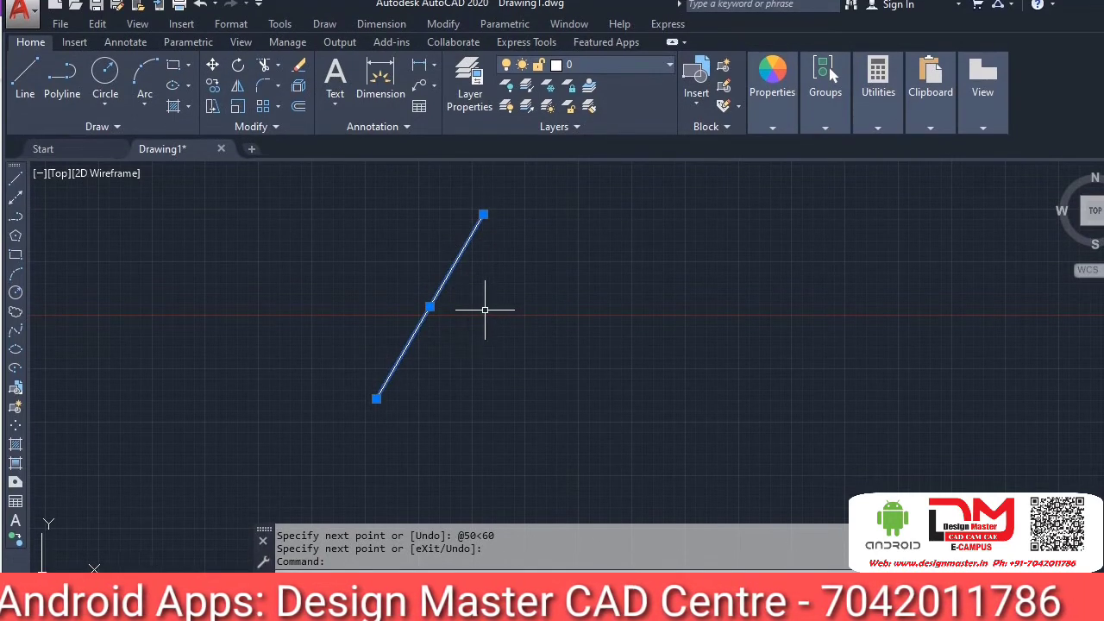
key("Return")
key("Escape")
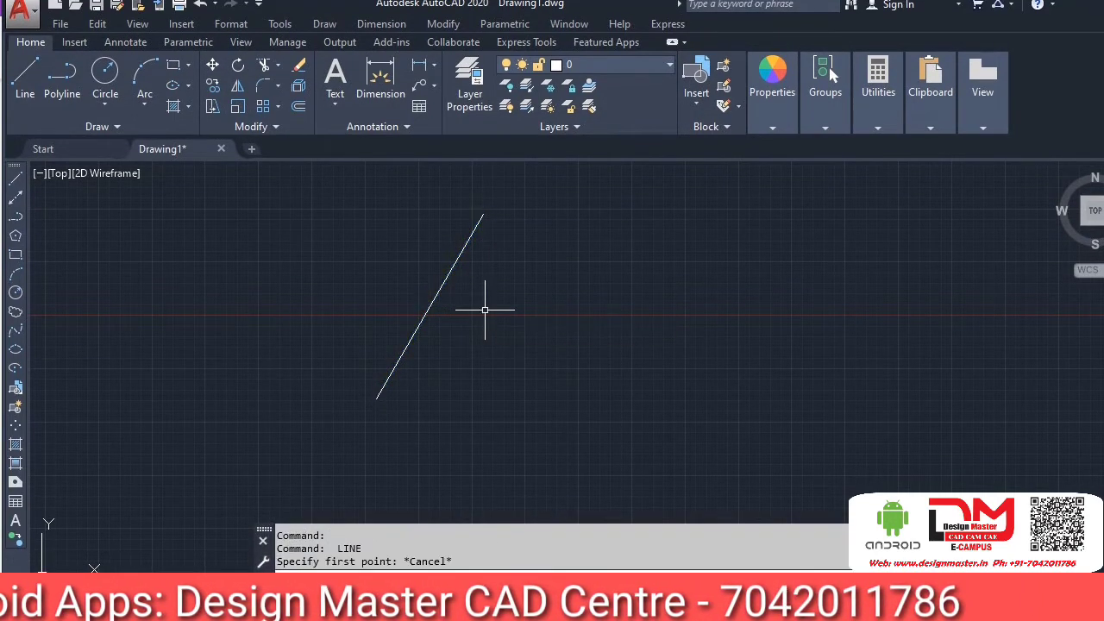
type("E")
key("Return")
left_click(321, 186)
left_click(518, 448)
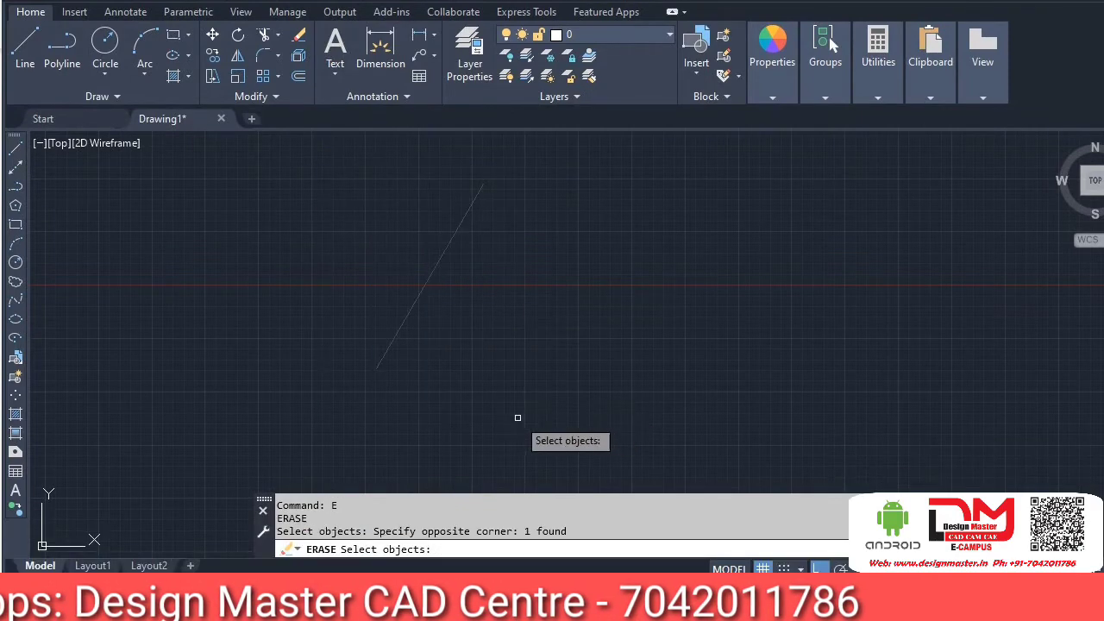
key("Return")
Step: Turn dynamic input off while the Line command waits for its first point, and cancel the command
type("L")
key("Return")
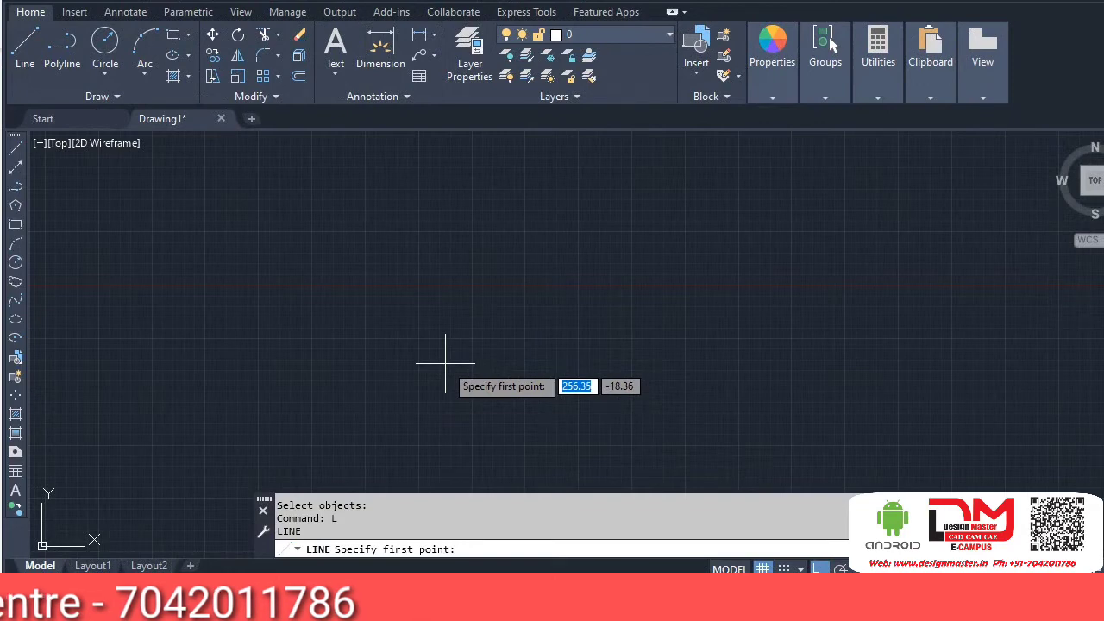
key("F12")
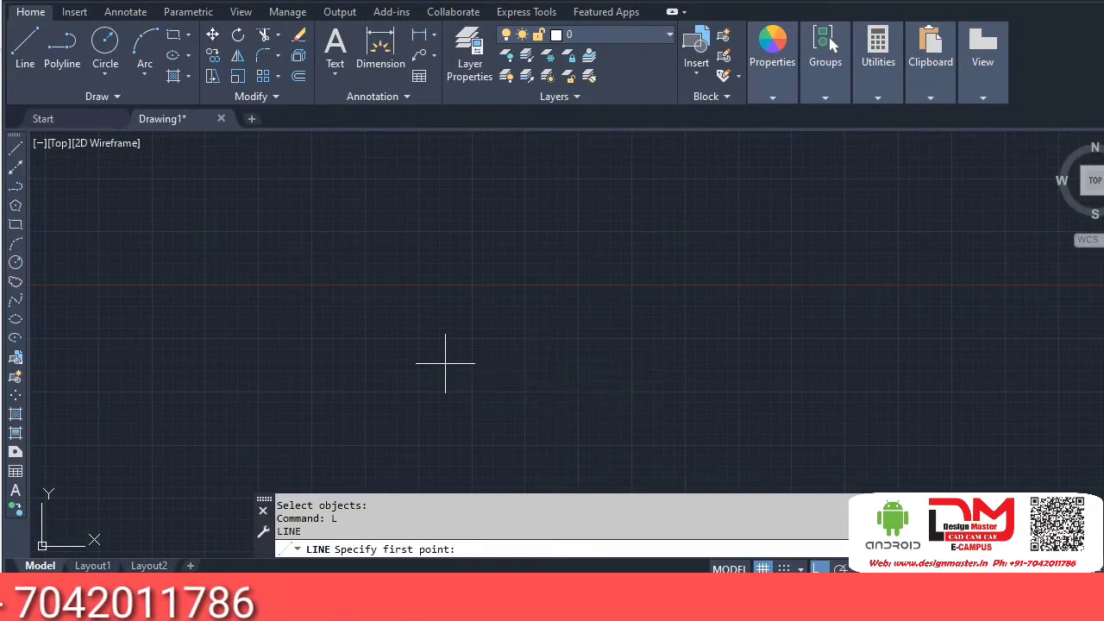
key("Escape")
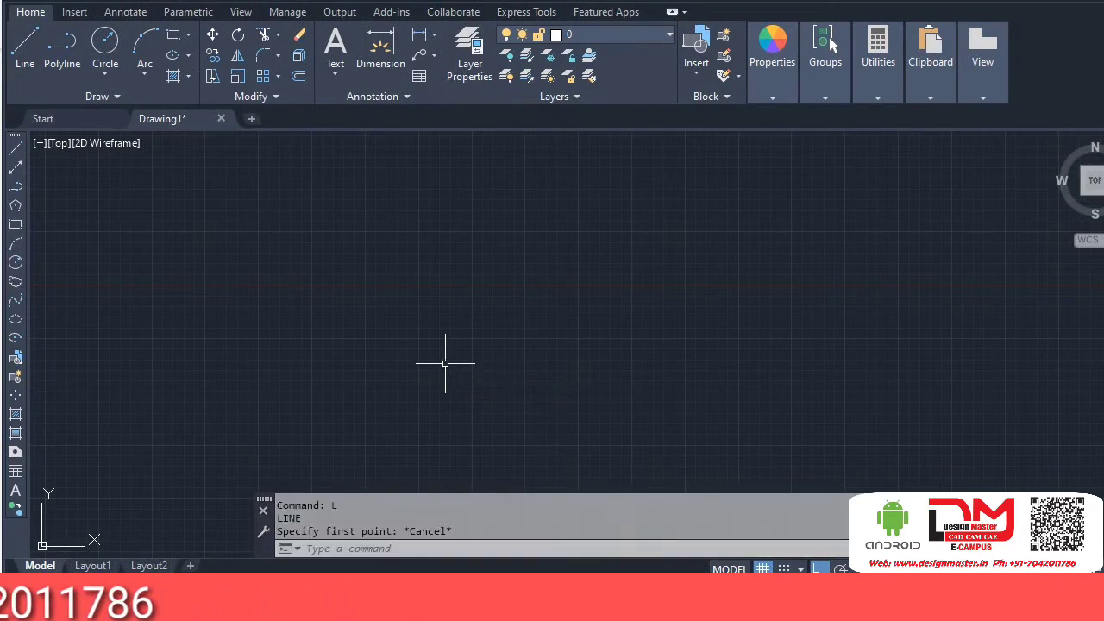
type("L")
key("Return")
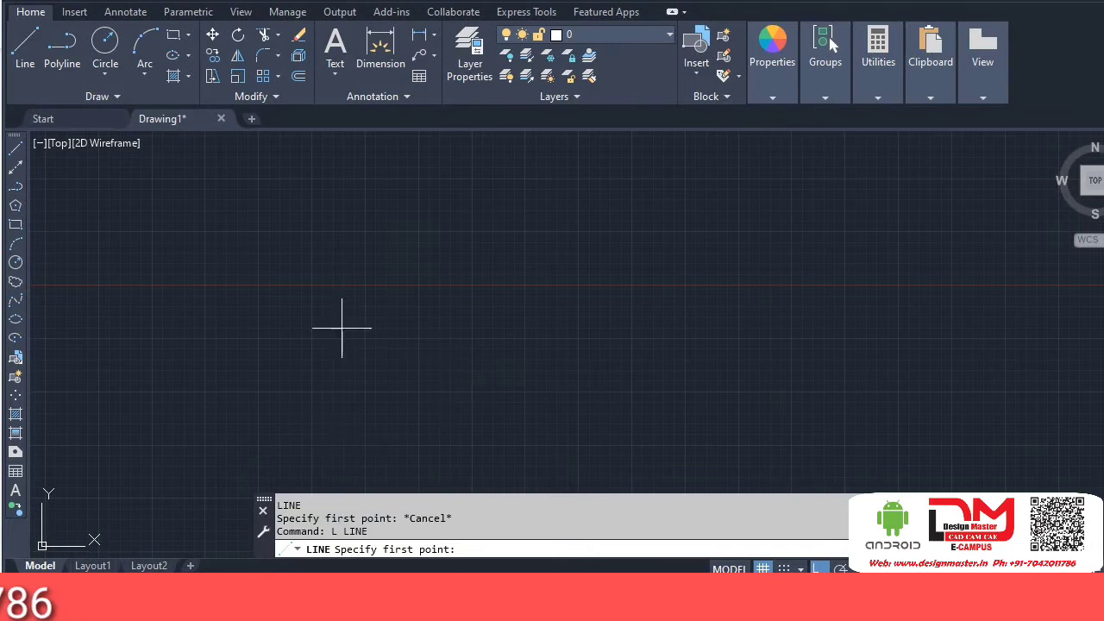
left_click(279, 338)
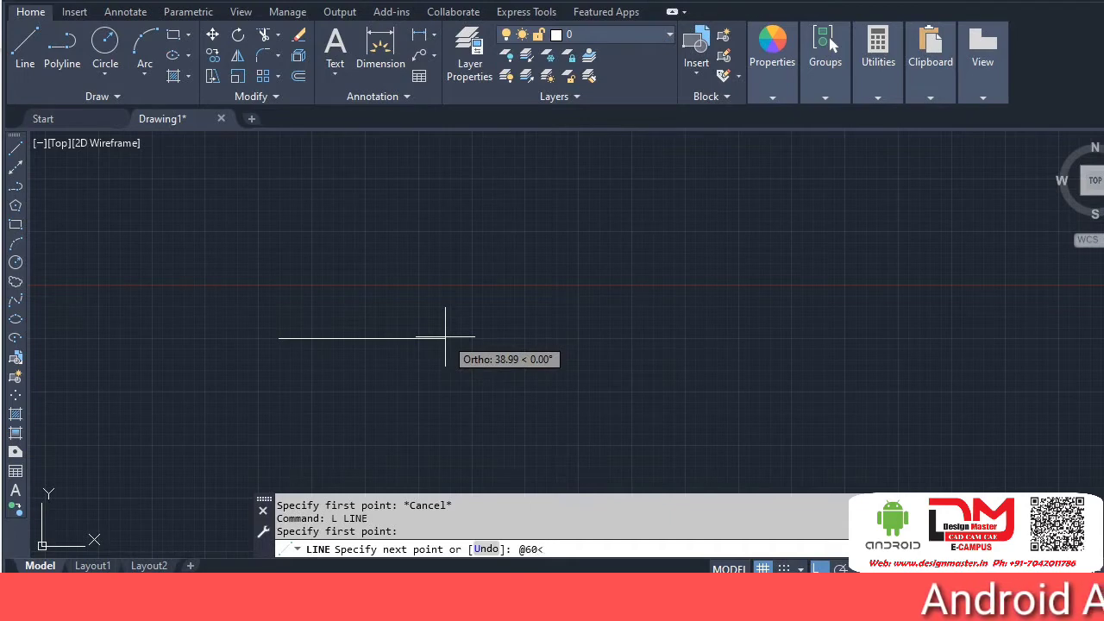
type("@60<120")
key("Return")
key("Return")
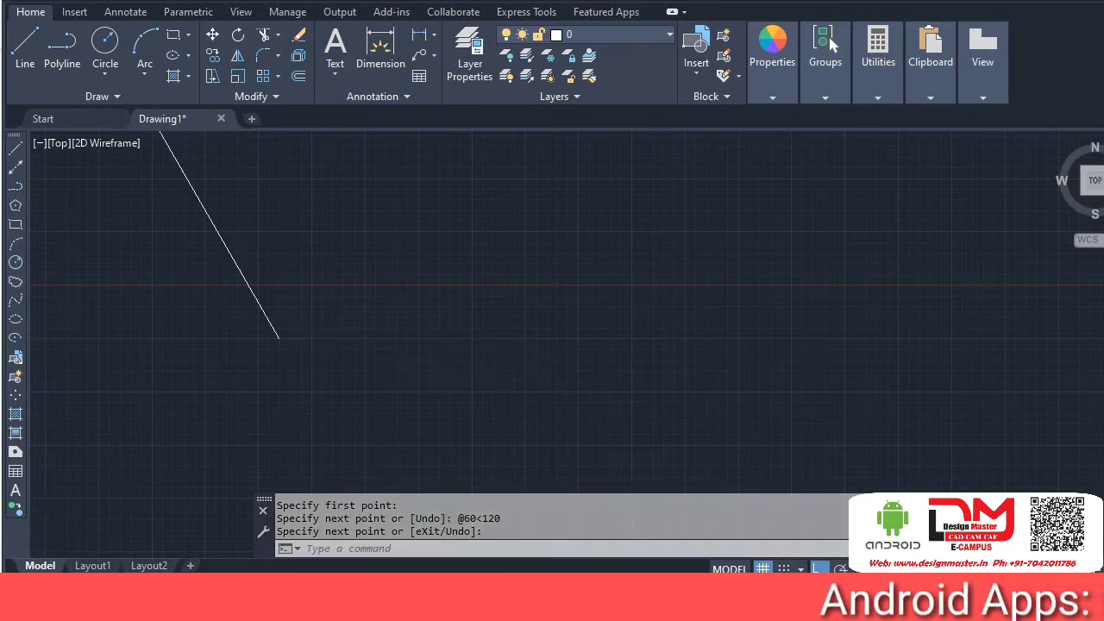
scroll(445, 336, "down", 5)
middle_click_drag(440, 348, 420, 402)
scroll(382, 383, "up", 4)
left_click(284, 374)
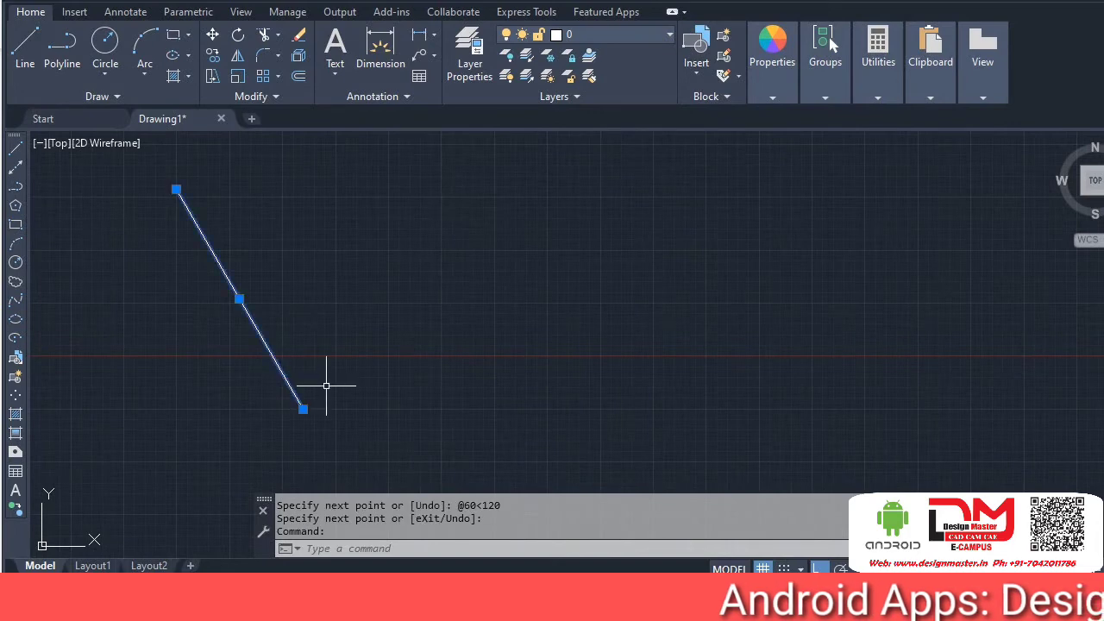
key("Escape")
key("Escape")
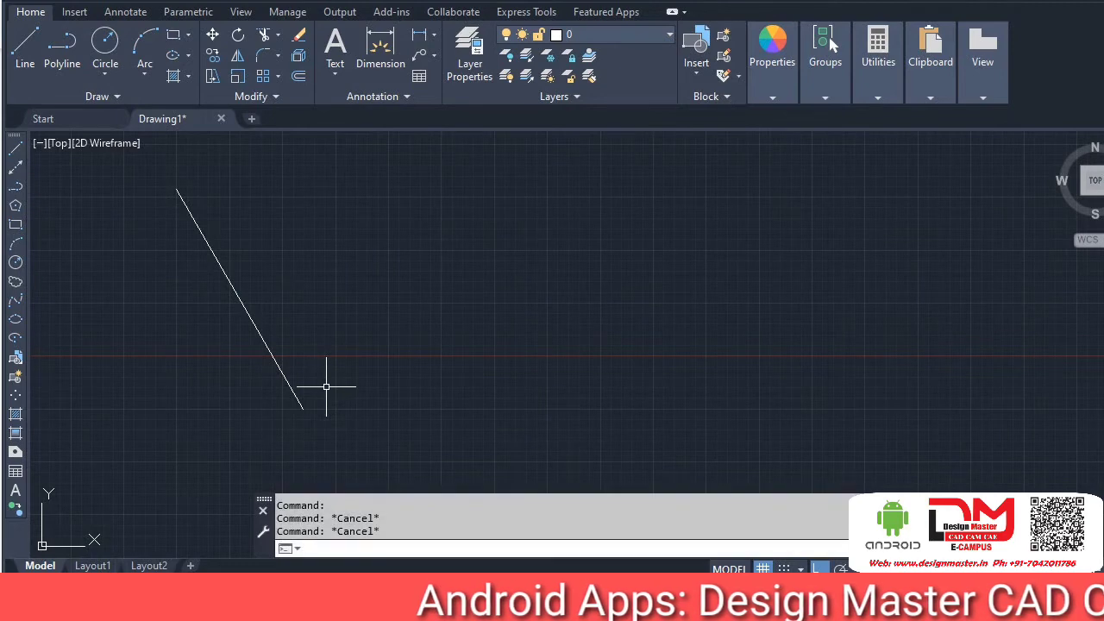
Step: Using dynamic input, draw a line 60 long at 60° to the right of the 120° line
type("L")
key("Return")
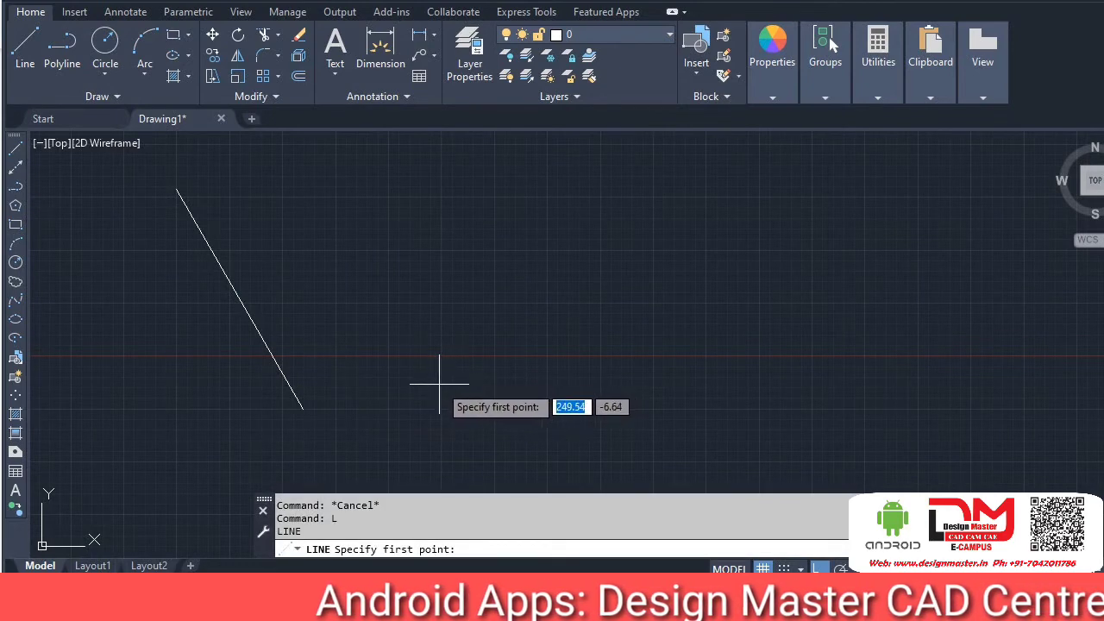
left_click(436, 387)
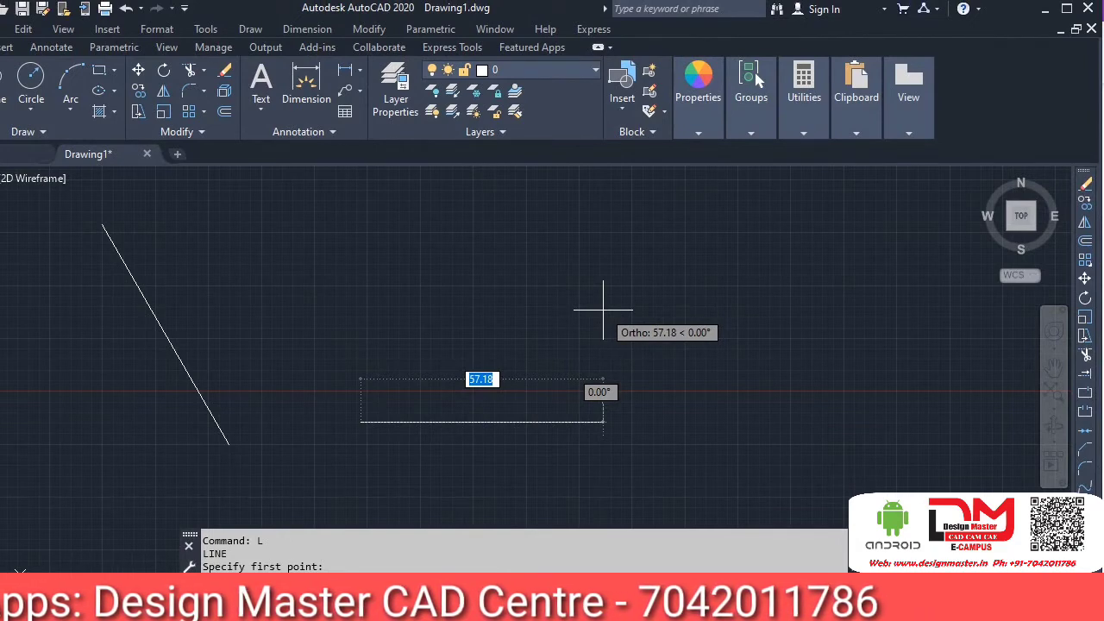
type("60")
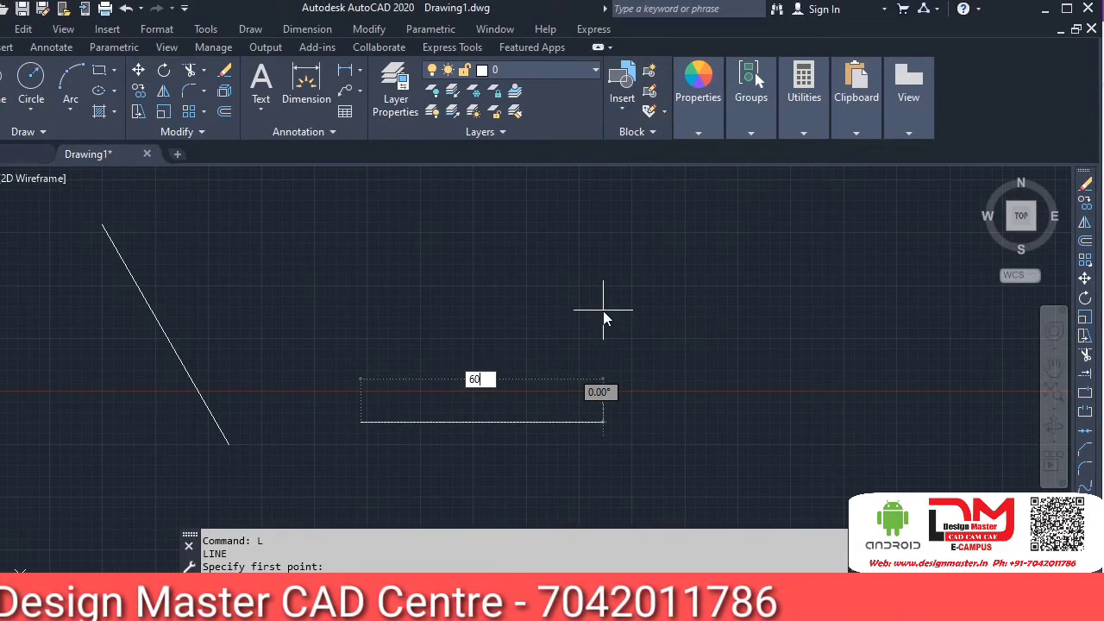
key("Tab")
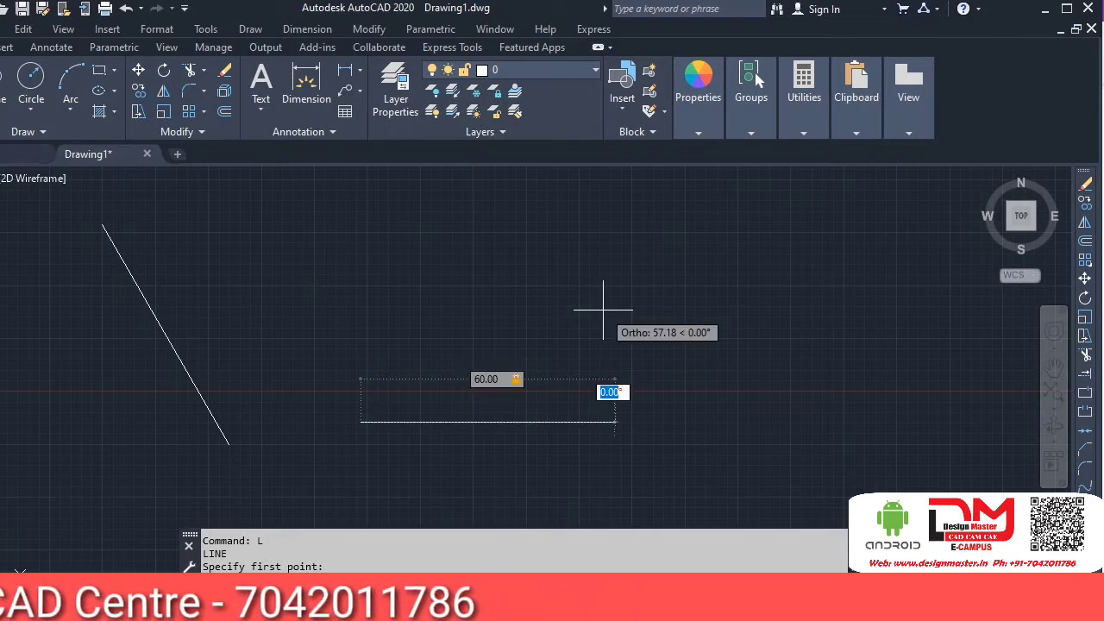
type("60")
key("Return")
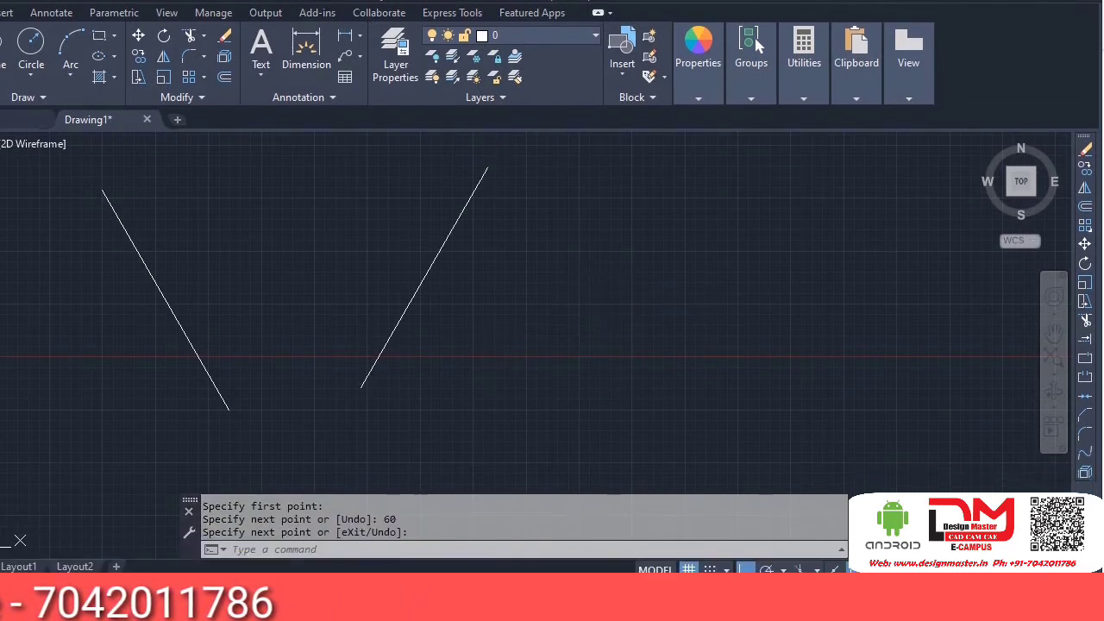
key("Return")
Step: Using dynamic input, draw a shorter line 20 long at 60° to the right of the two long lines
type("L")
key("Return")
left_click(556, 333)
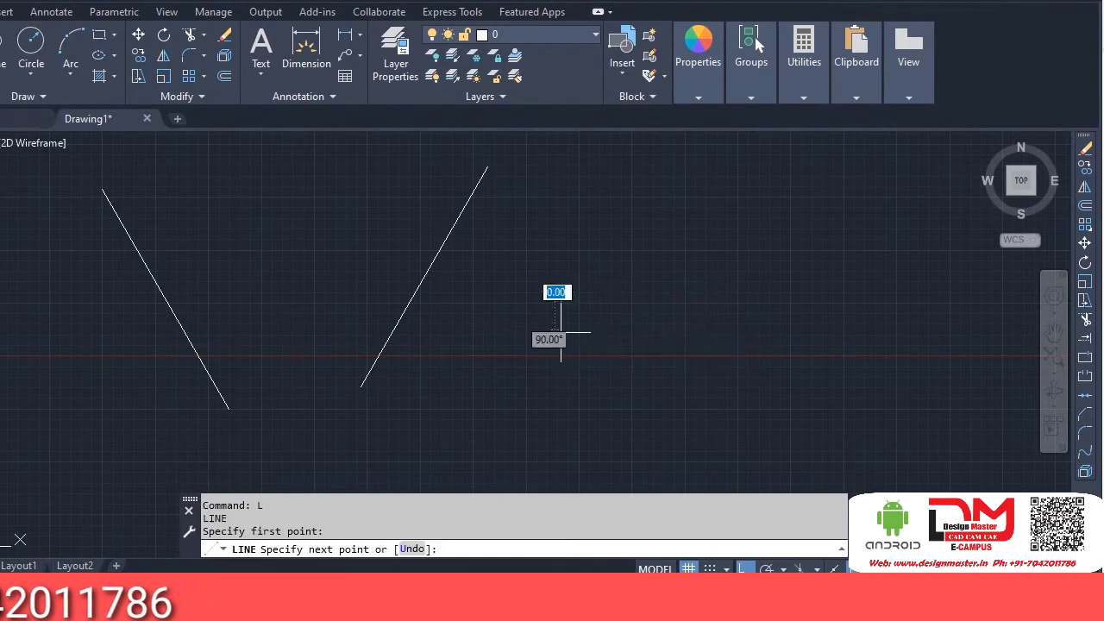
type("20")
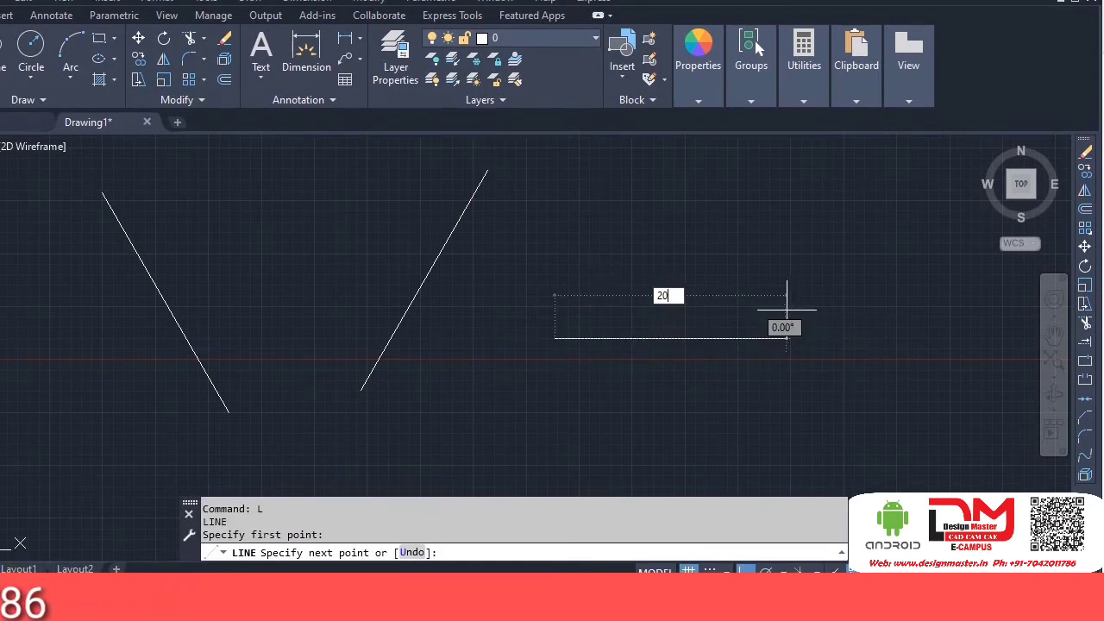
key("Tab")
type("60")
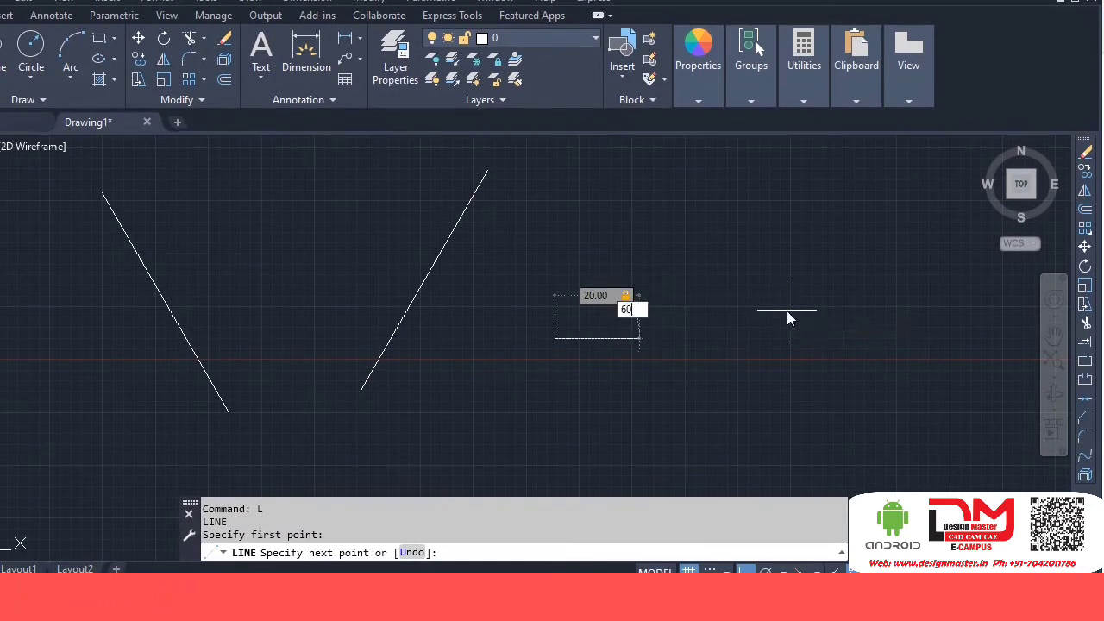
key("Return")
key("Return")
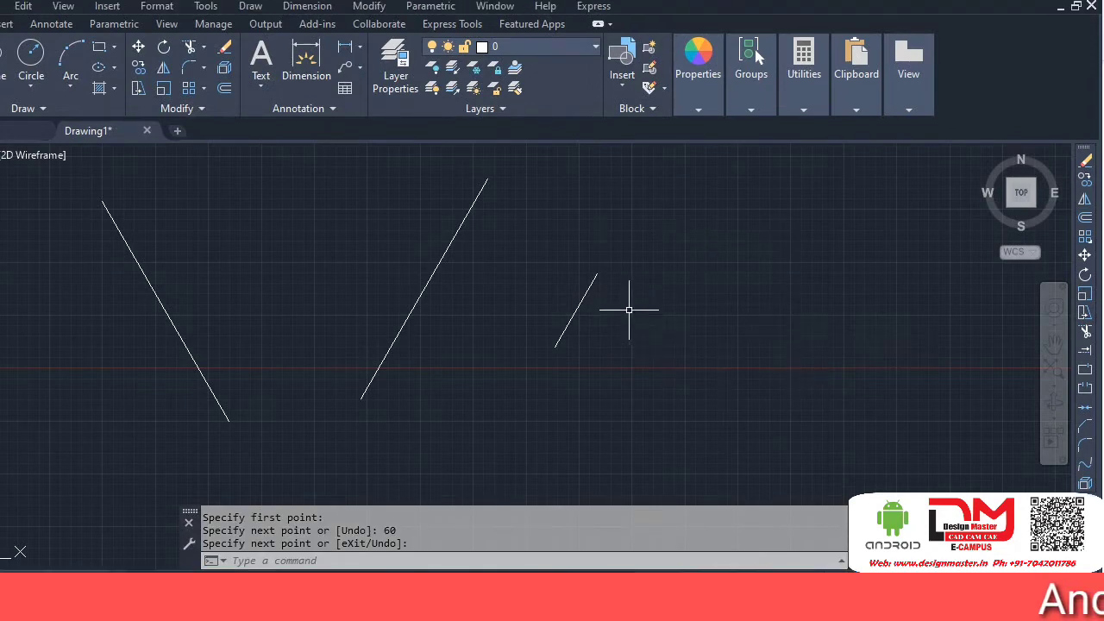
left_click(588, 310)
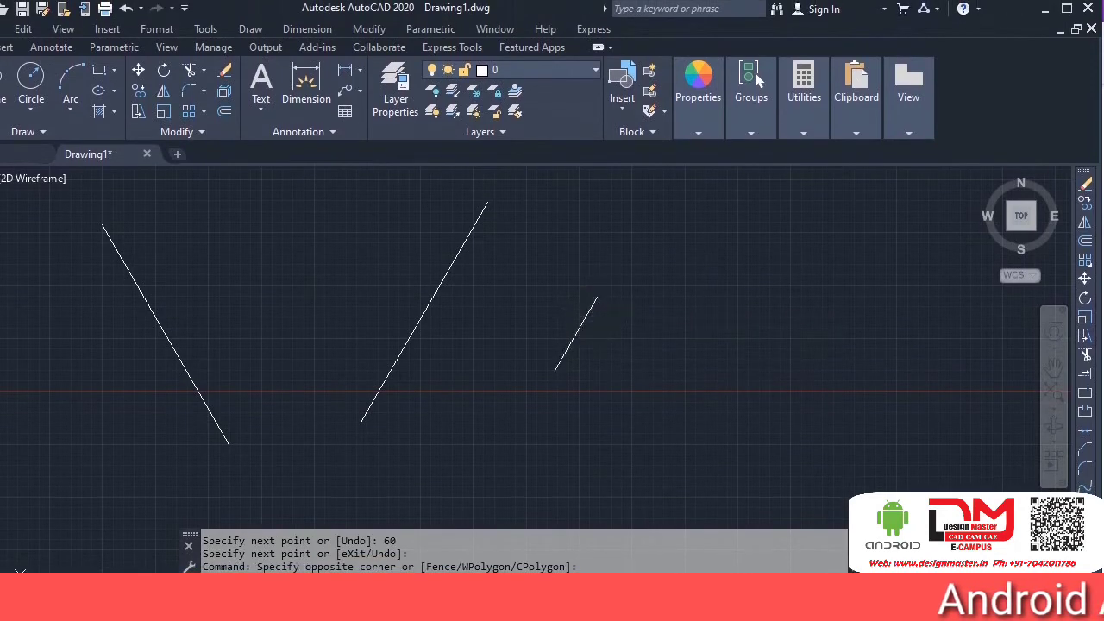
left_click(594, 302)
key("Escape")
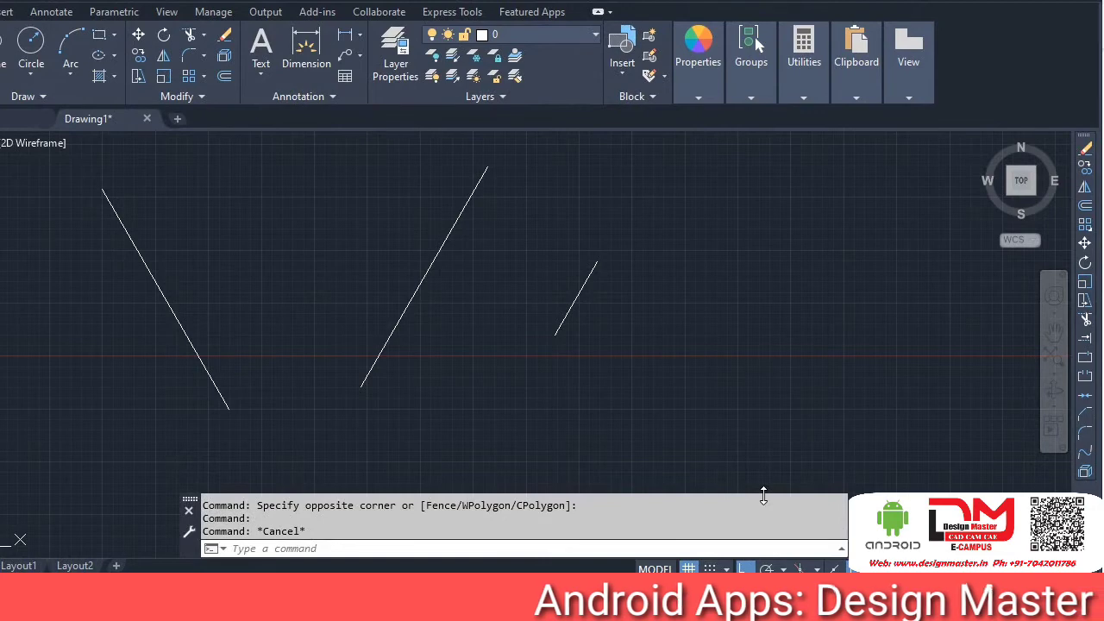
left_click(734, 329)
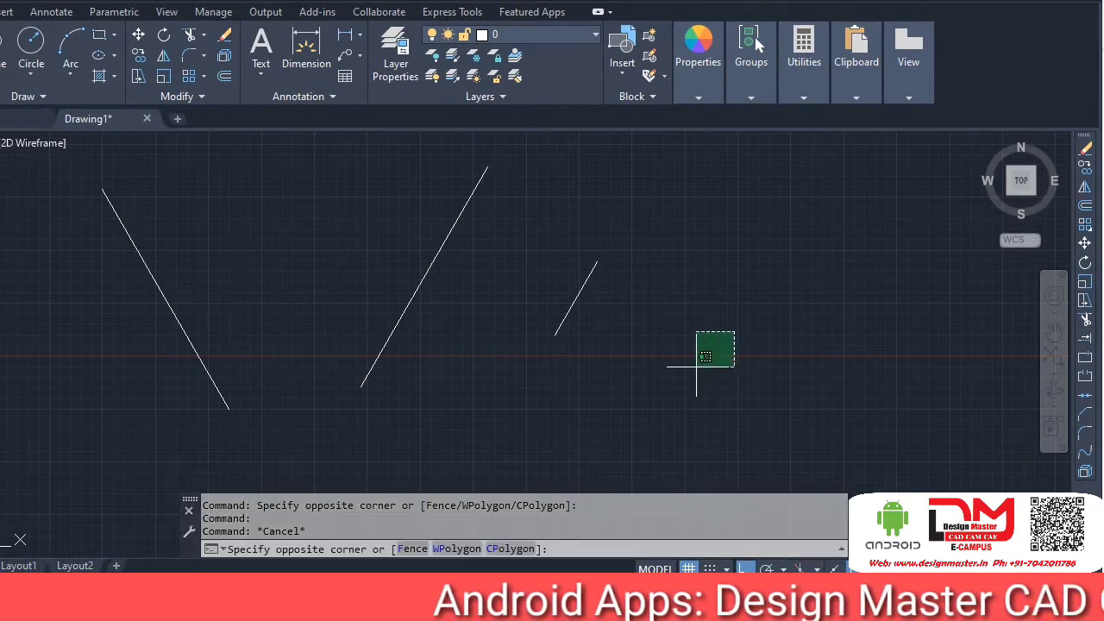
left_click(669, 395)
type("l")
key("Return")
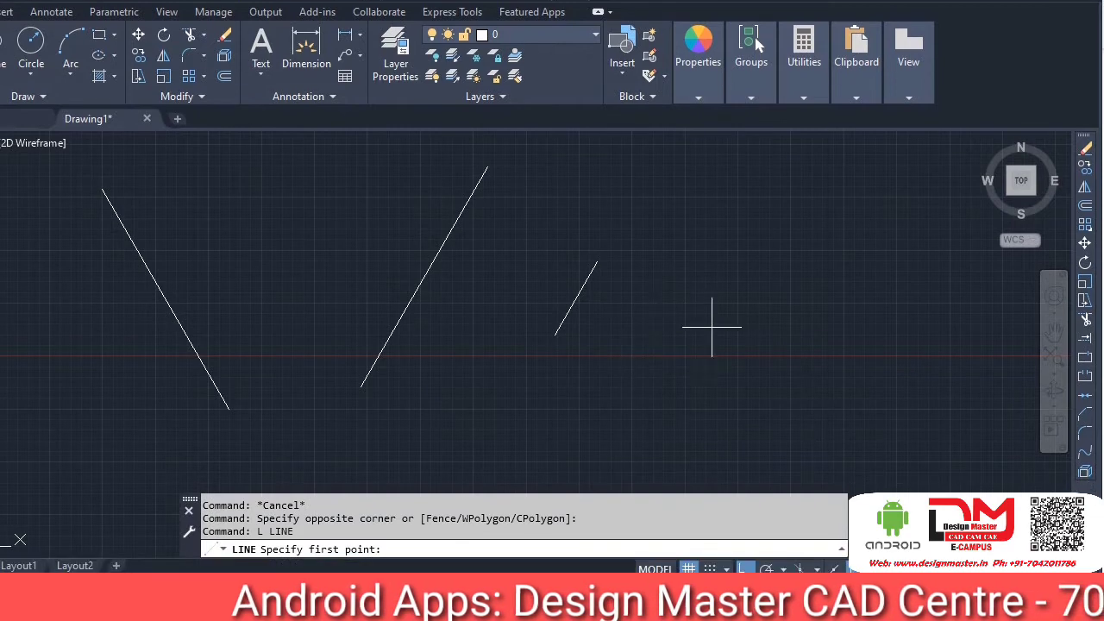
left_click(645, 365)
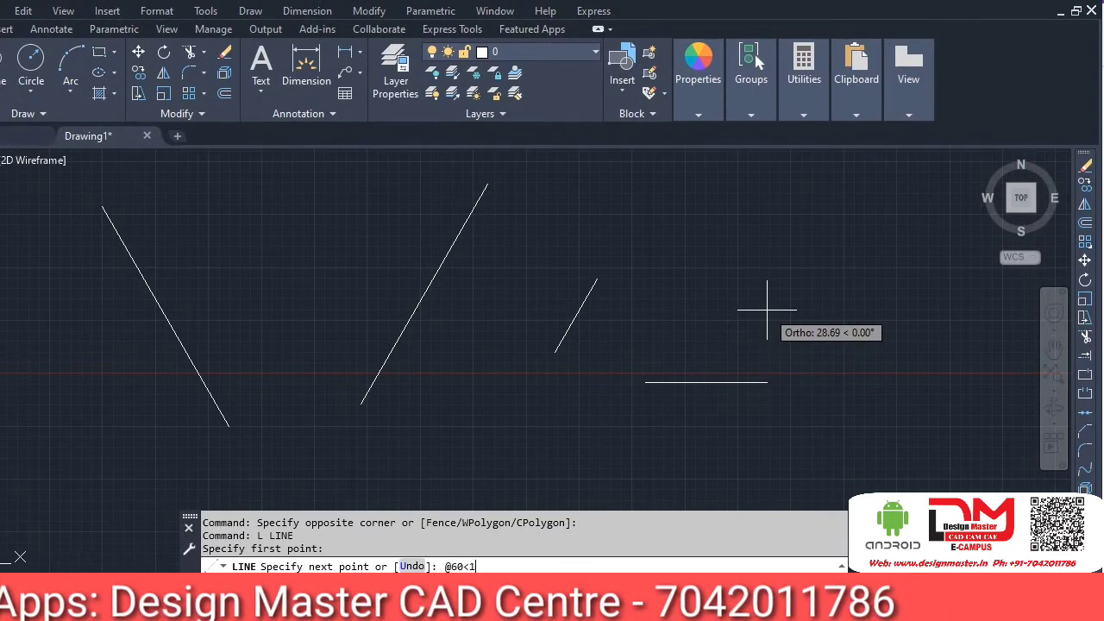
type("@60<120")
key("Return")
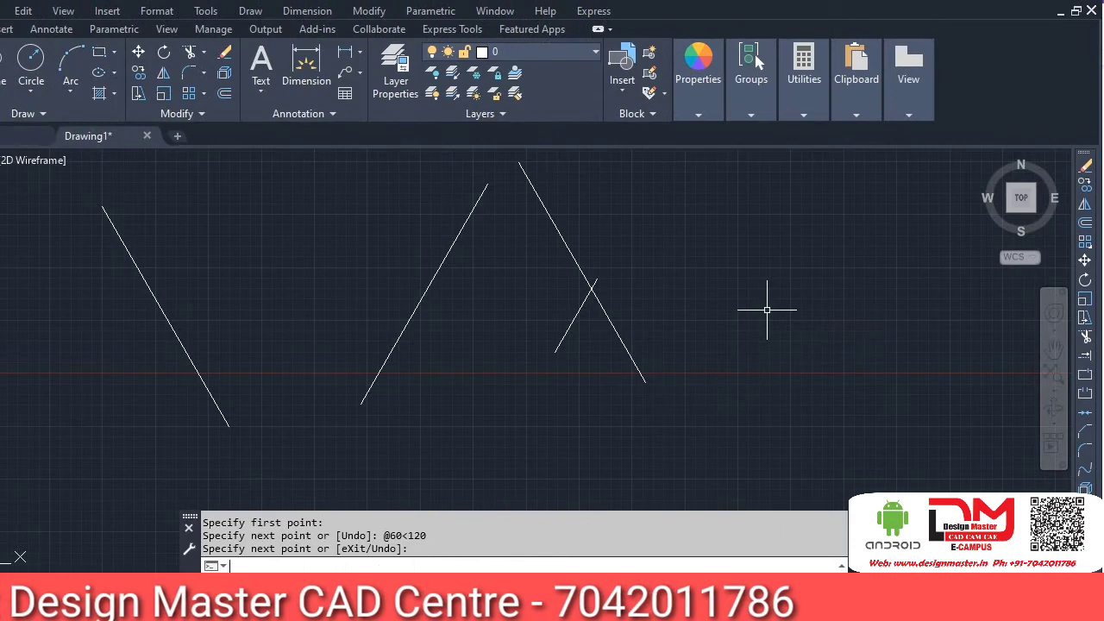
key("Return")
type("L")
key("Return")
left_click(739, 386)
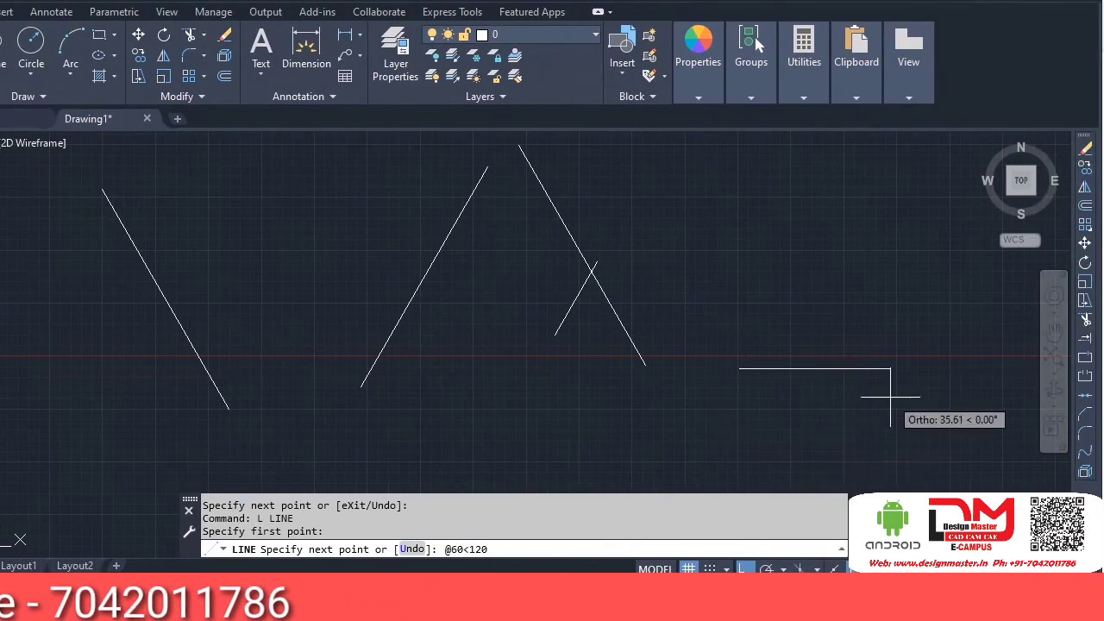
key("Return")
key("Return")
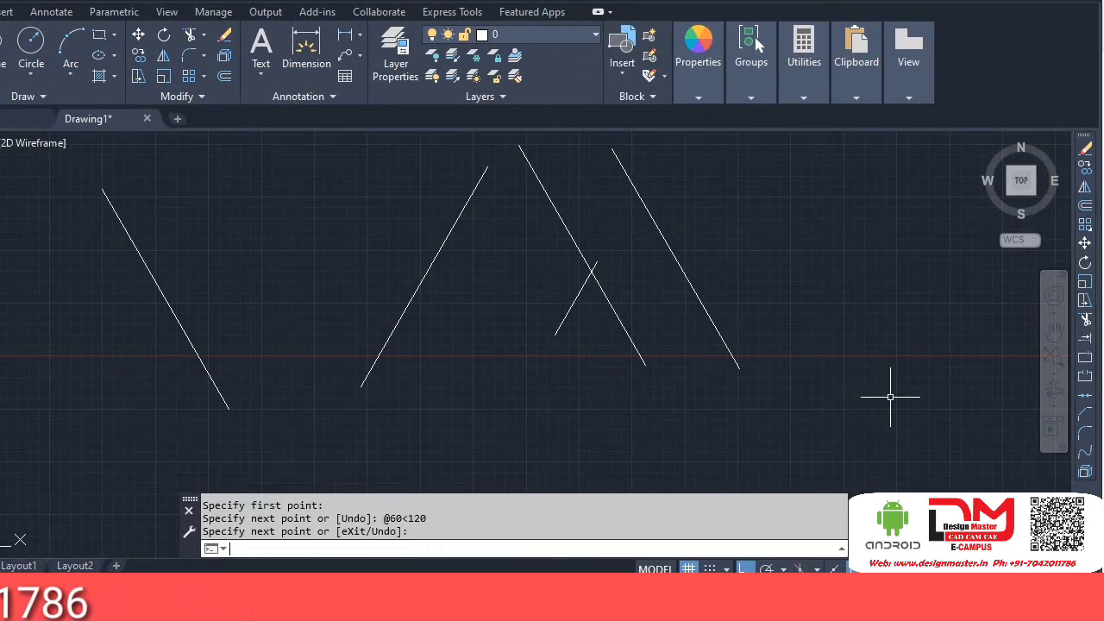
Step: Select all the practice lines and erase them
key("ctrl+a")
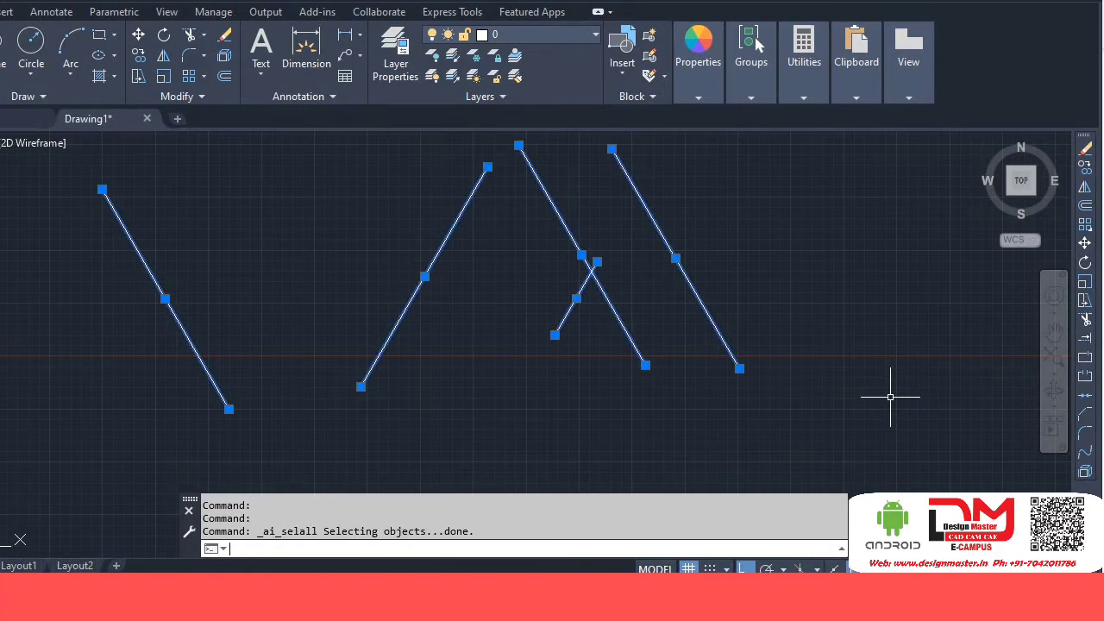
type("E")
key("Return")
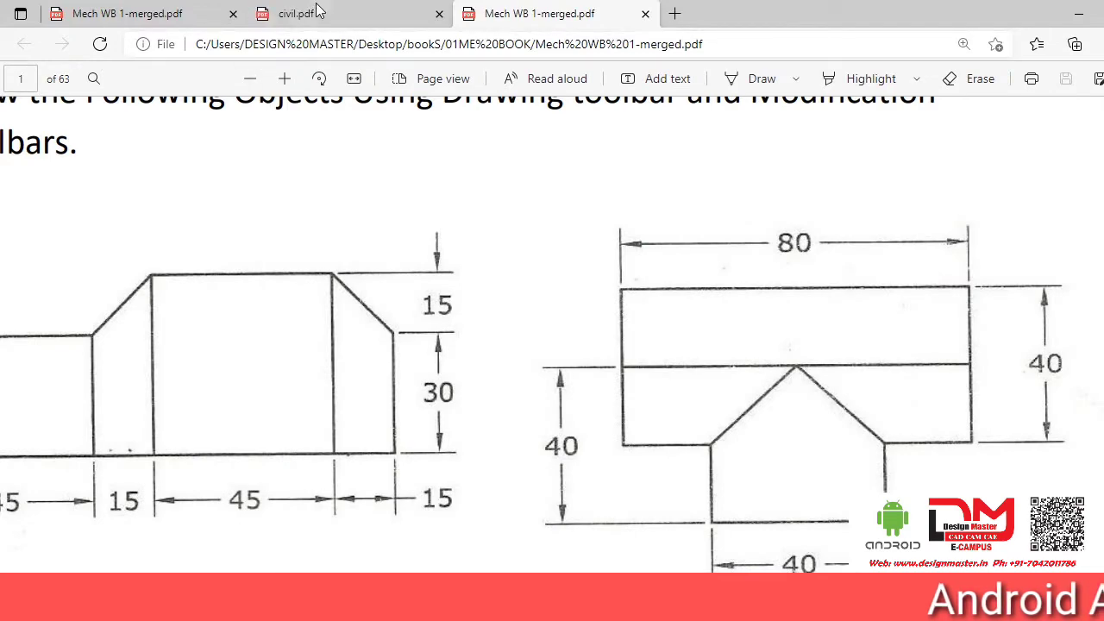
Step: In civil.pdf, find the six-pointed star exercise on page 2 and enlarge it to read its dimensions
left_click(319, 8)
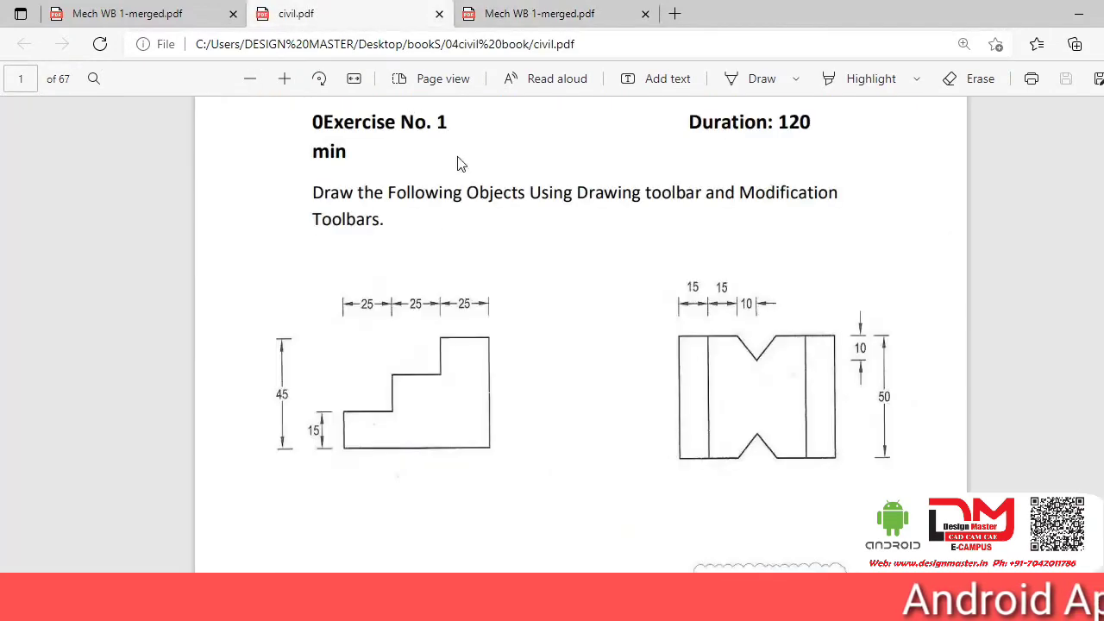
scroll(515, 345, "down", 15)
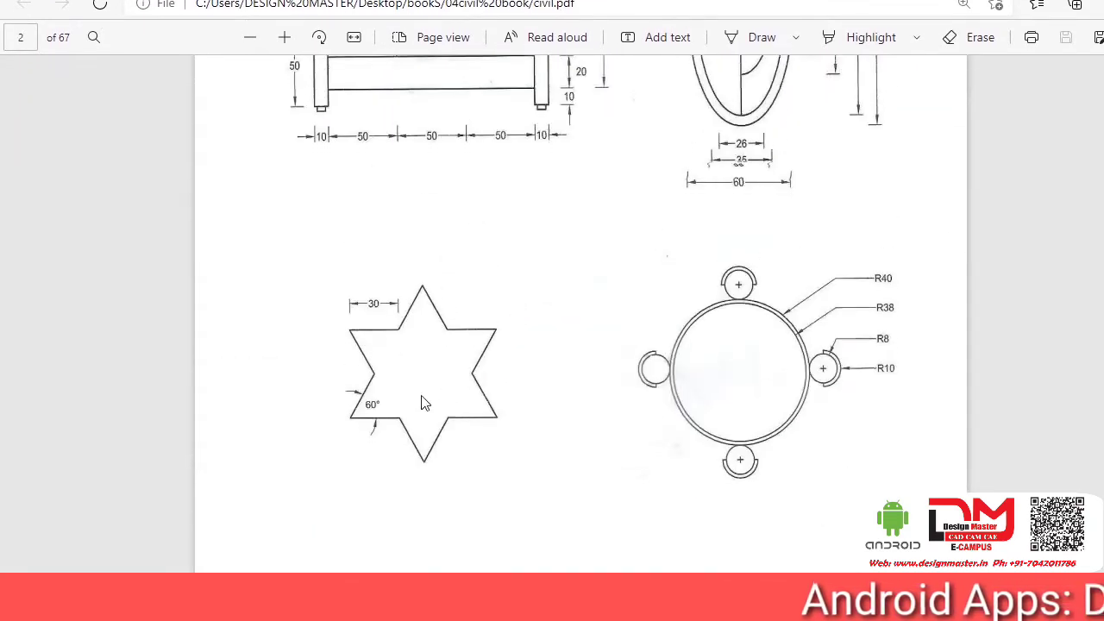
scroll(371, 430, "up", 2, "ctrl")
scroll(232, 443, "up", 1, "ctrl")
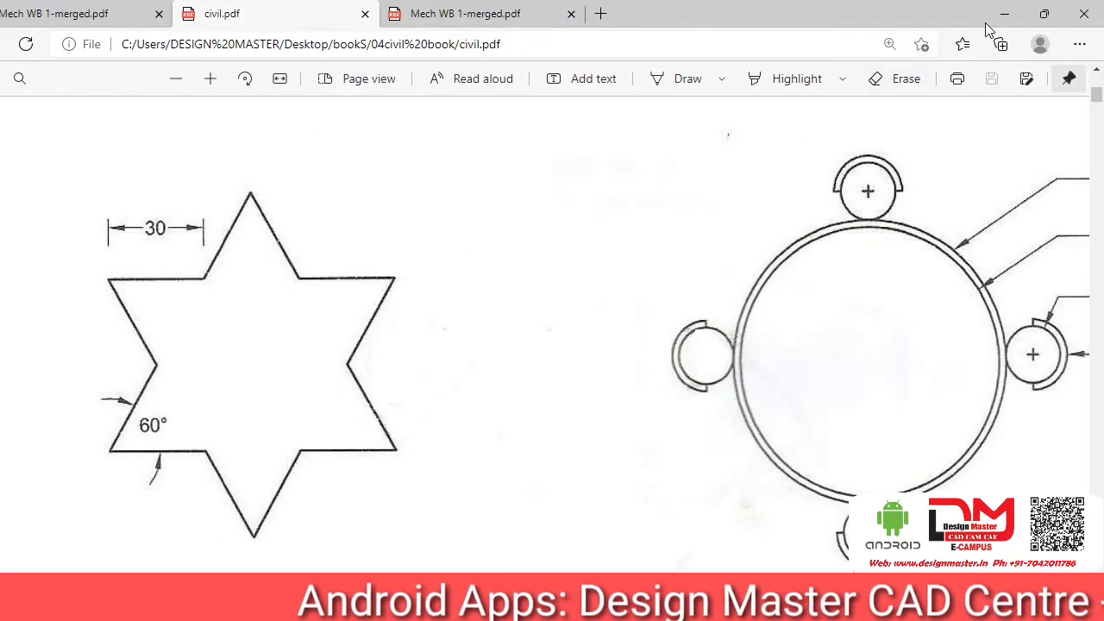
Step: Switch back to AutoCAD and draw a horizontal line 30 long to the right as the star's lower left edge
left_click(1004, 9)
type("l")
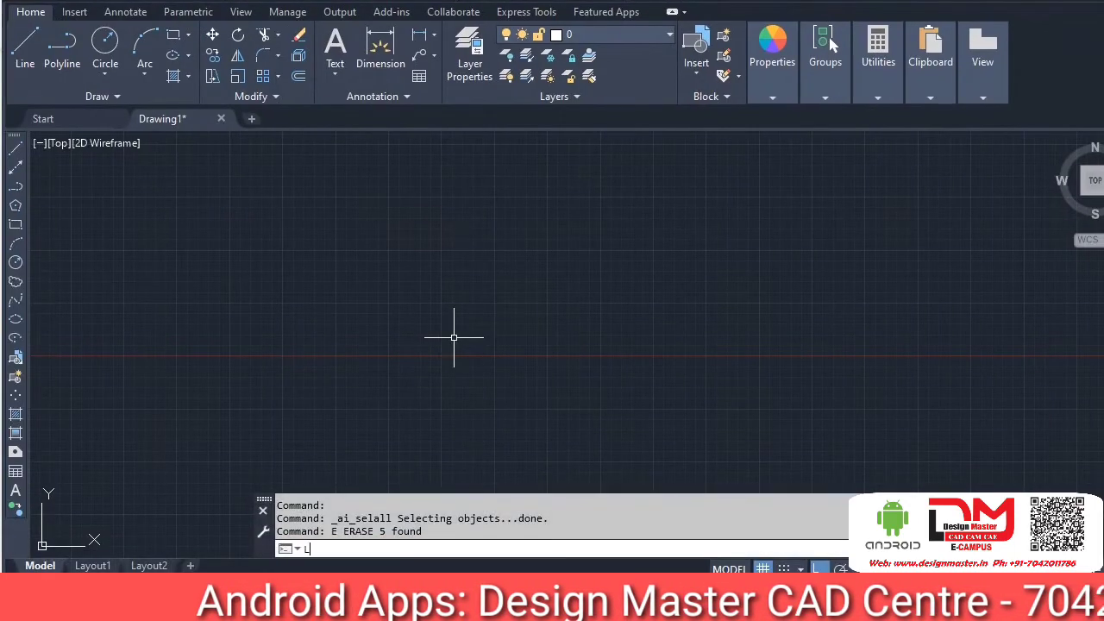
key("Return")
left_click(302, 384)
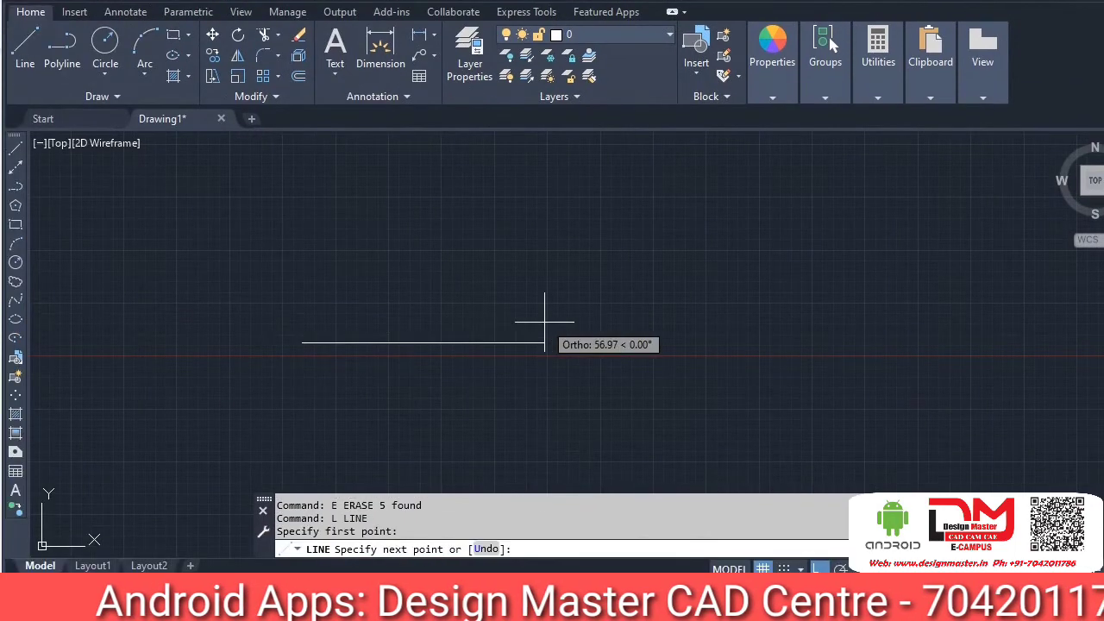
type("30")
key("Return")
key("Return")
middle_click_drag(372, 331, 359, 397)
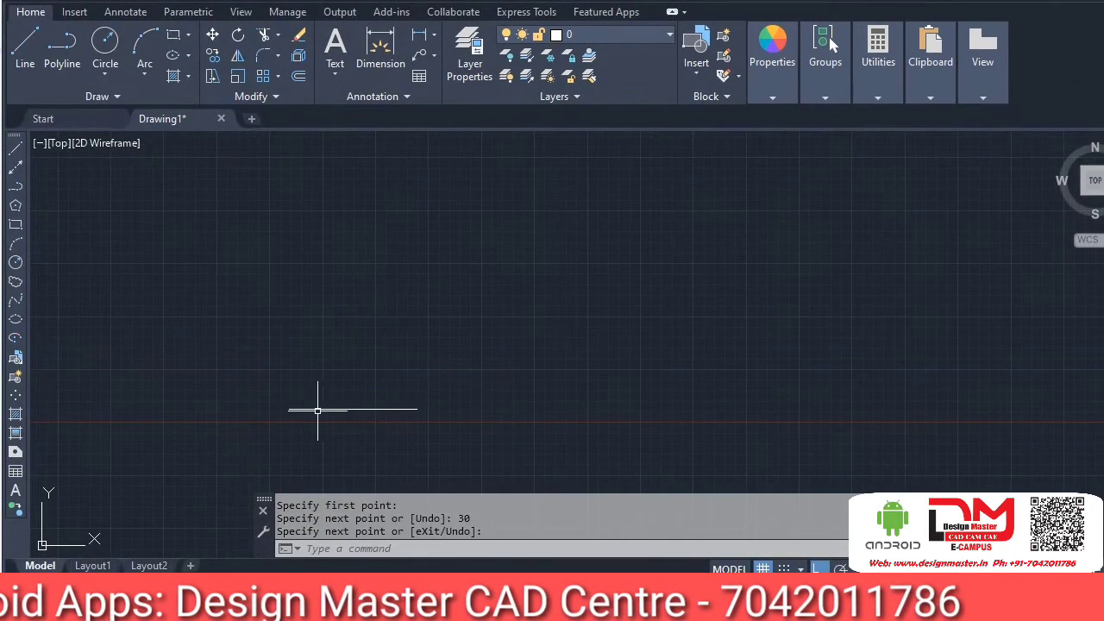
type("l")
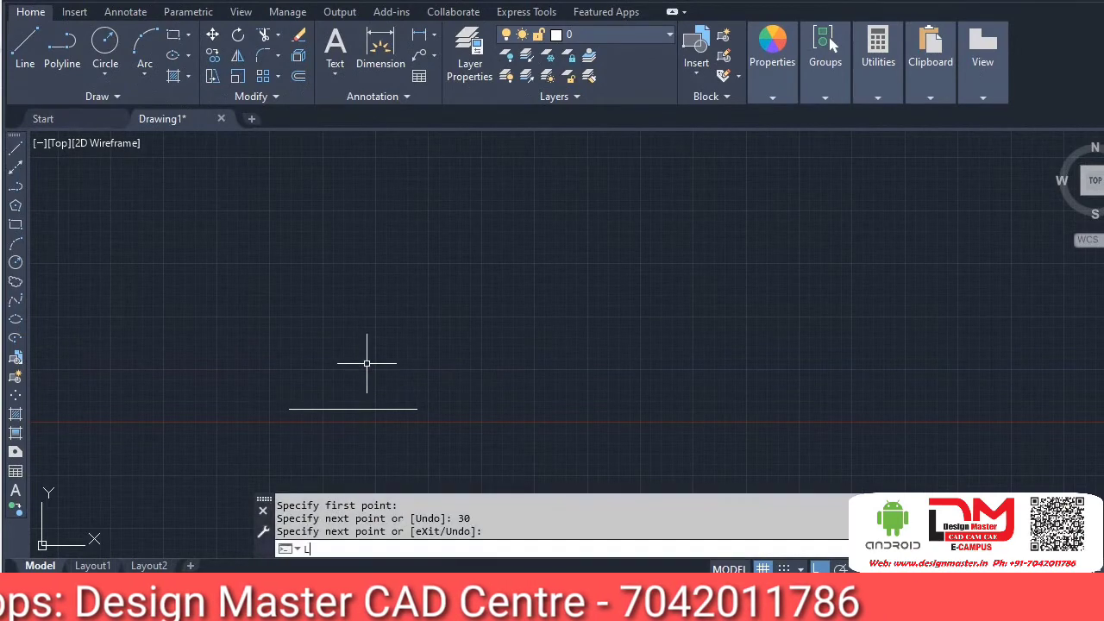
key("Return")
left_click(289, 409)
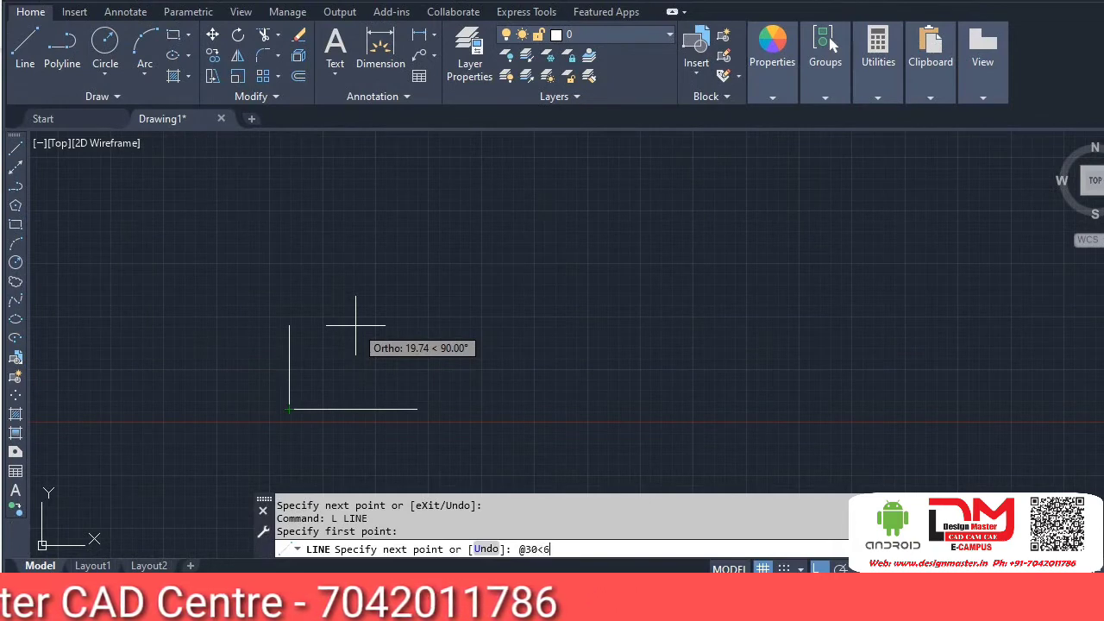
key("Return")
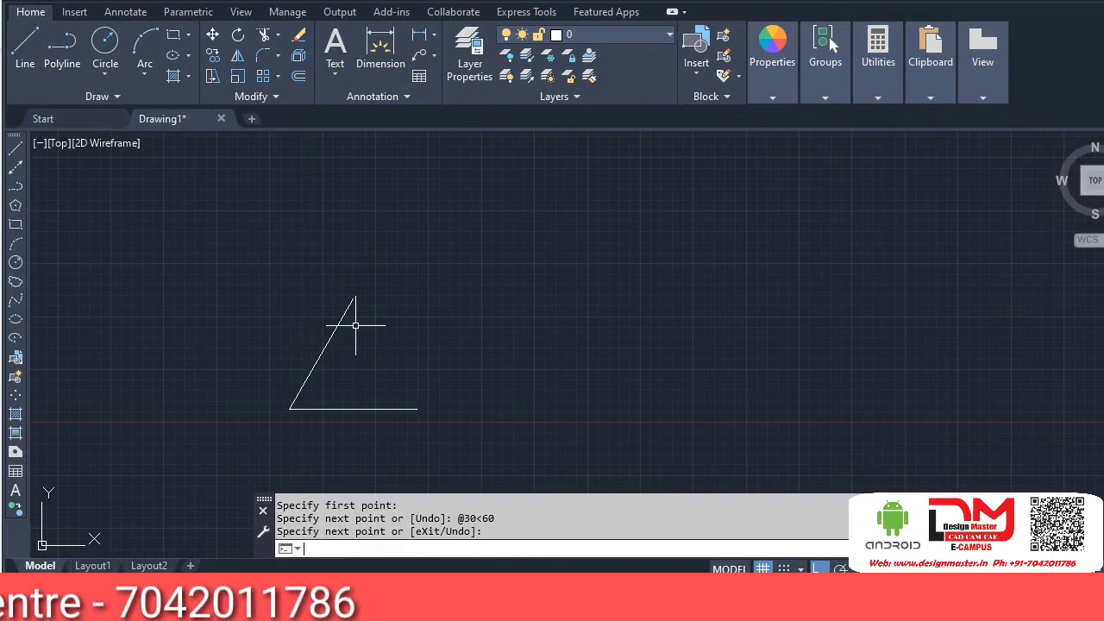
key("Return")
key("alt+Tab")
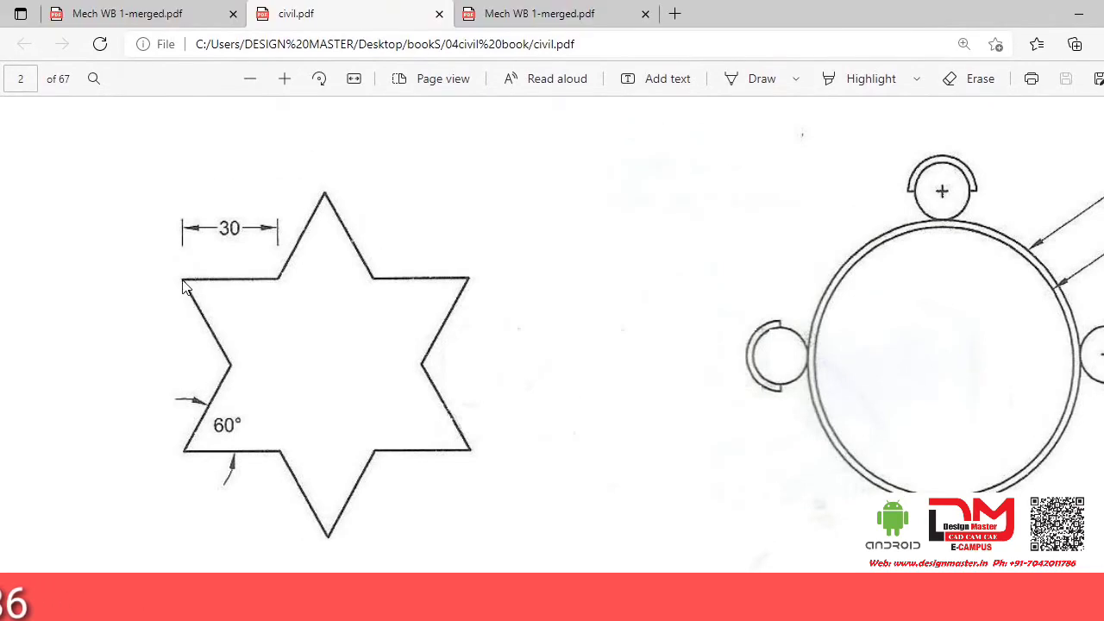
left_click(1078, 14)
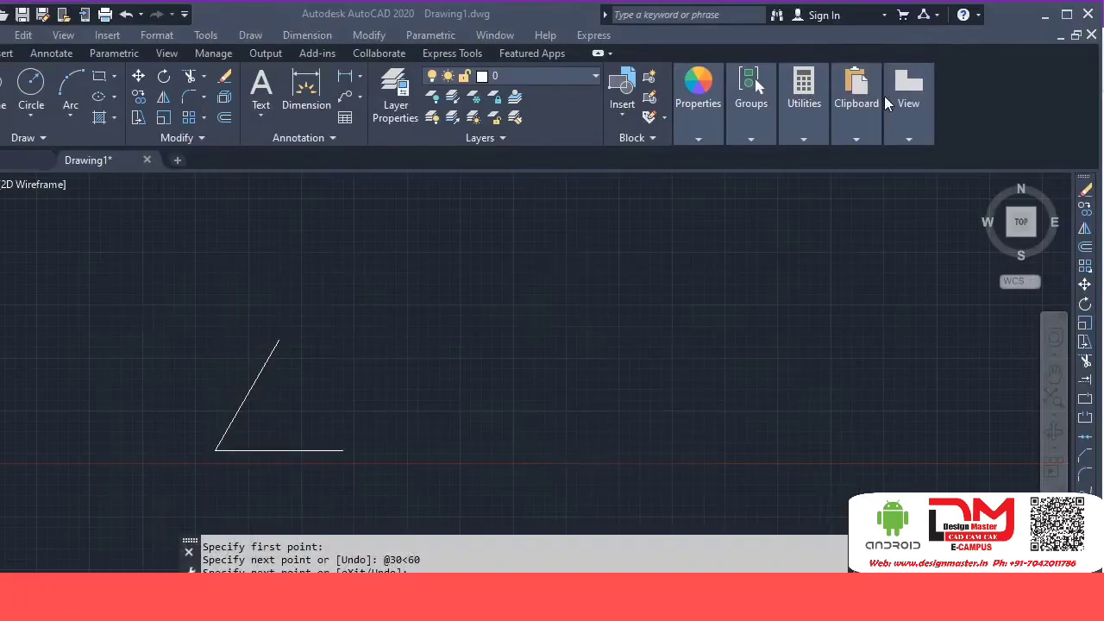
type("l")
key("Return")
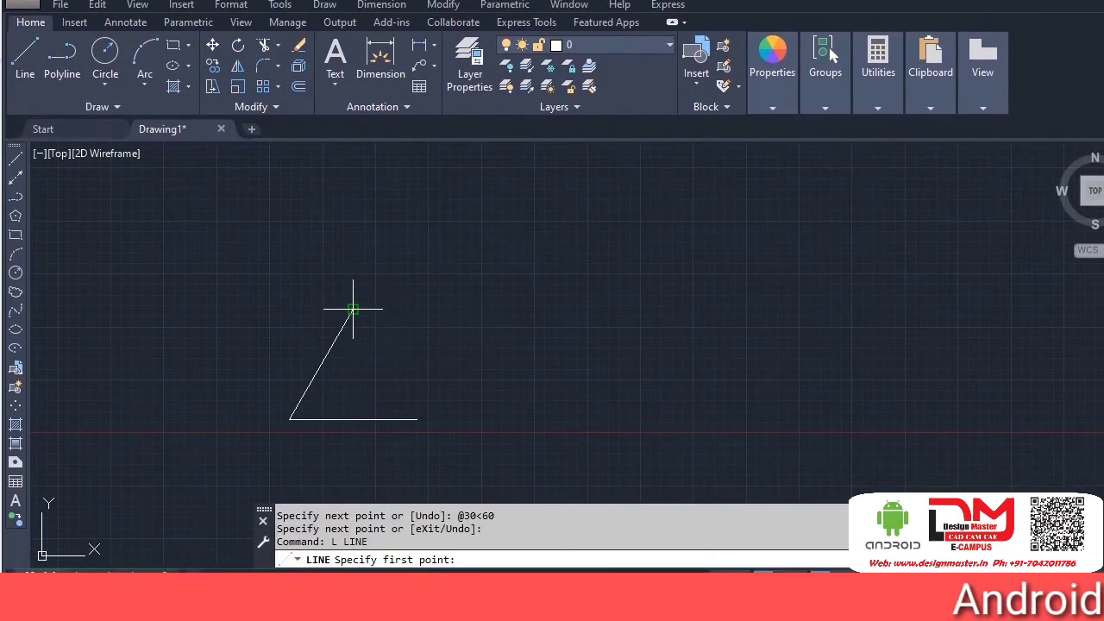
scroll(353, 309, "down", 2)
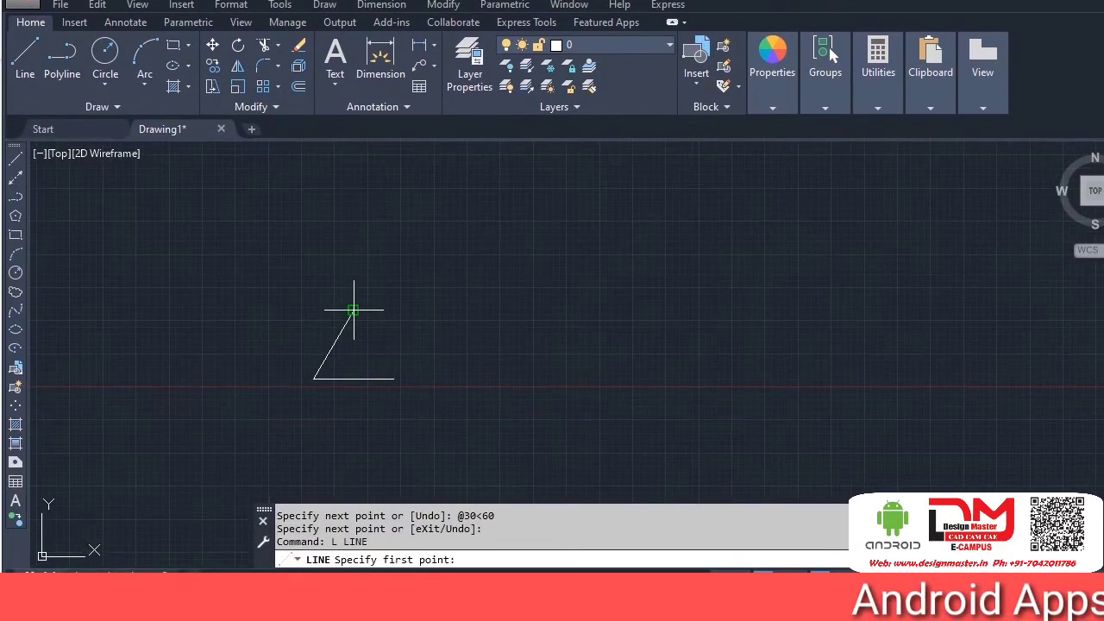
left_click(353, 309)
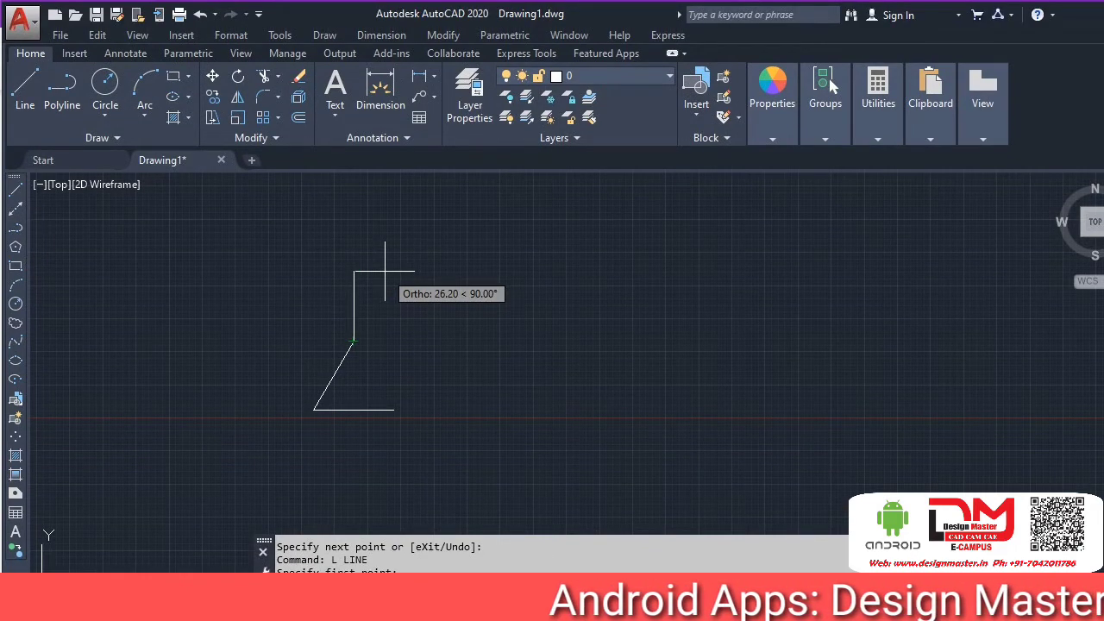
type("@30<120")
key("Return")
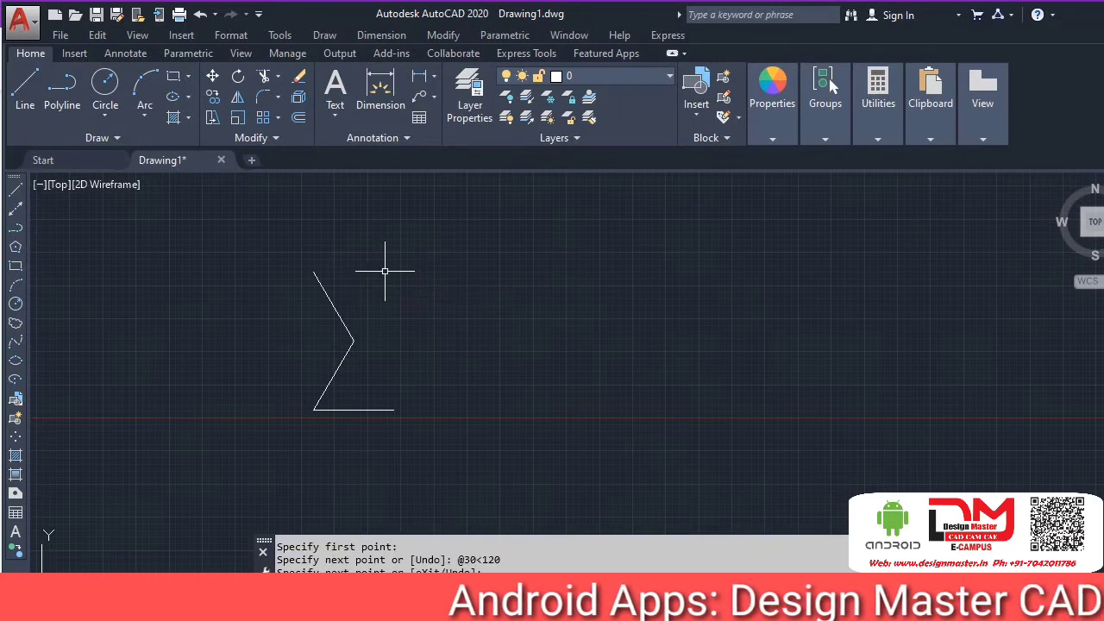
Step: Check the star exercise again, return to AutoCAD and copy the bottom horizontal line from its left end to the 120° line's upper end
middle_click_drag(383, 309, 388, 343)
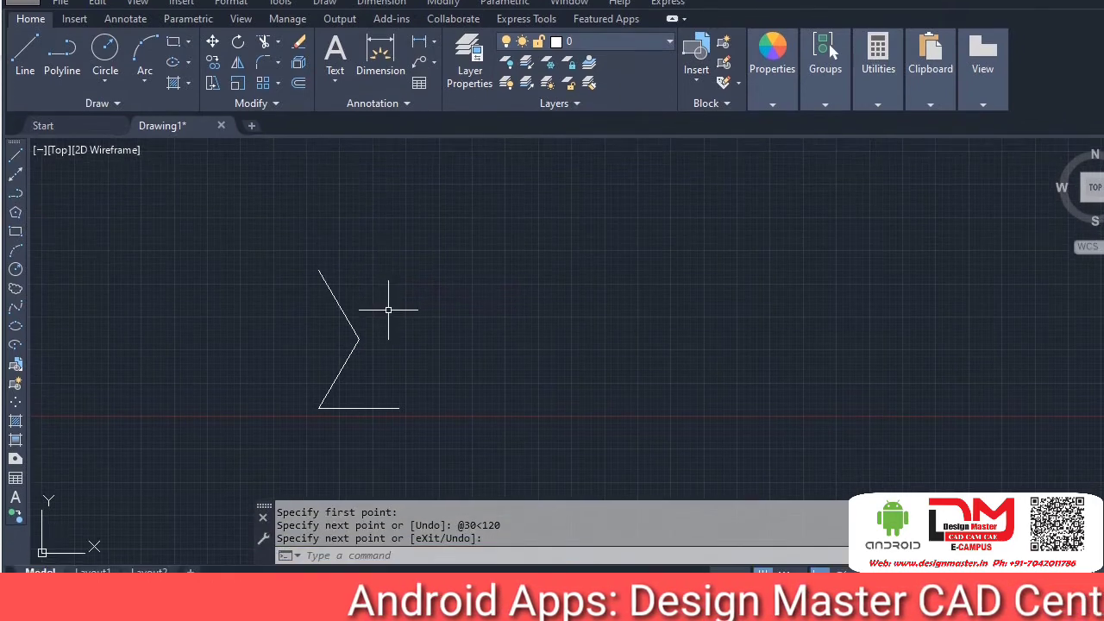
middle_click_drag(455, 392, 445, 400)
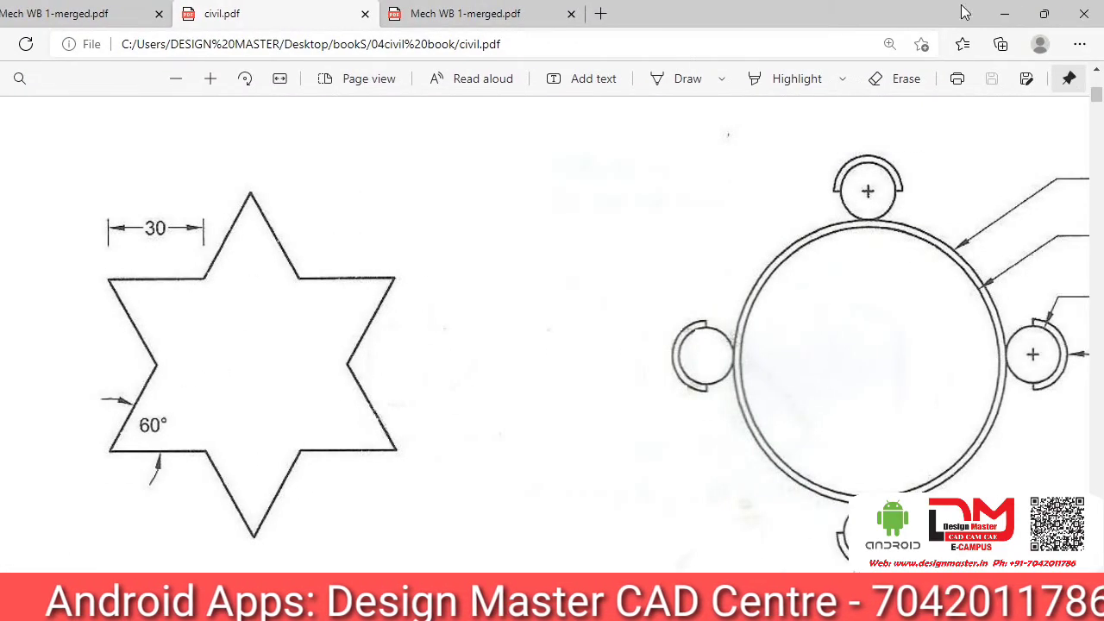
left_click(1013, 12)
key("Return")
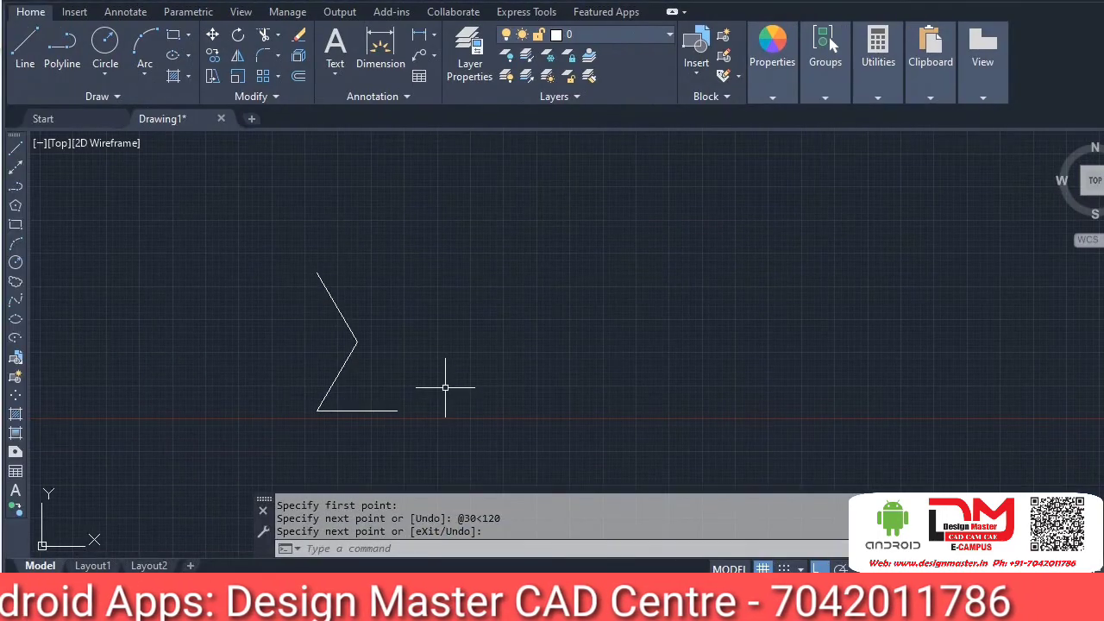
type("co")
key("Return")
left_click(383, 411)
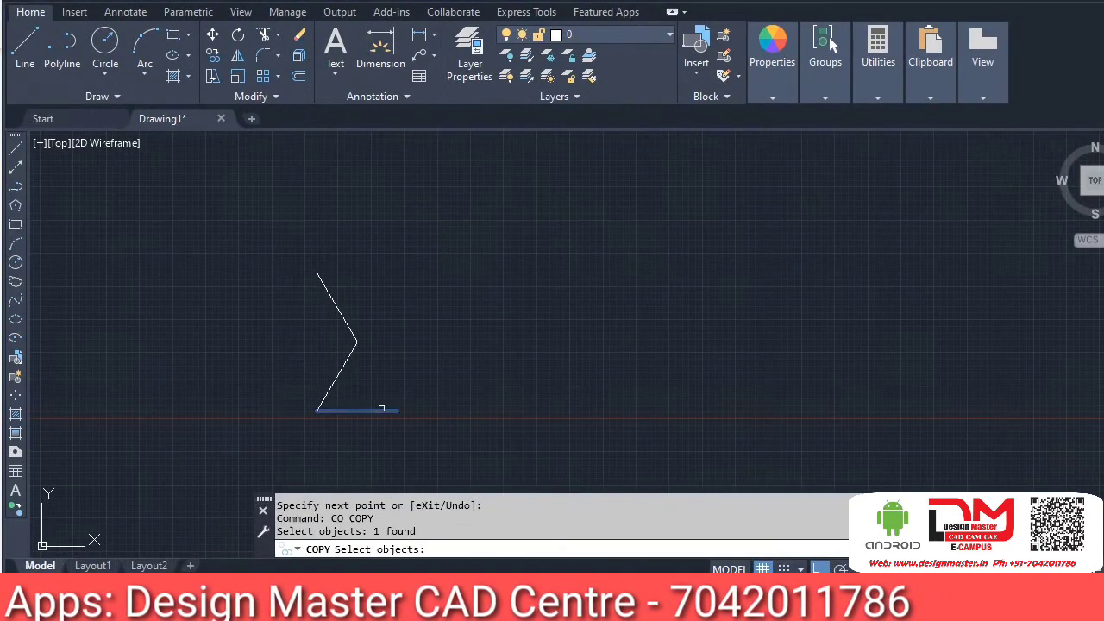
key("Return")
left_click(317, 410)
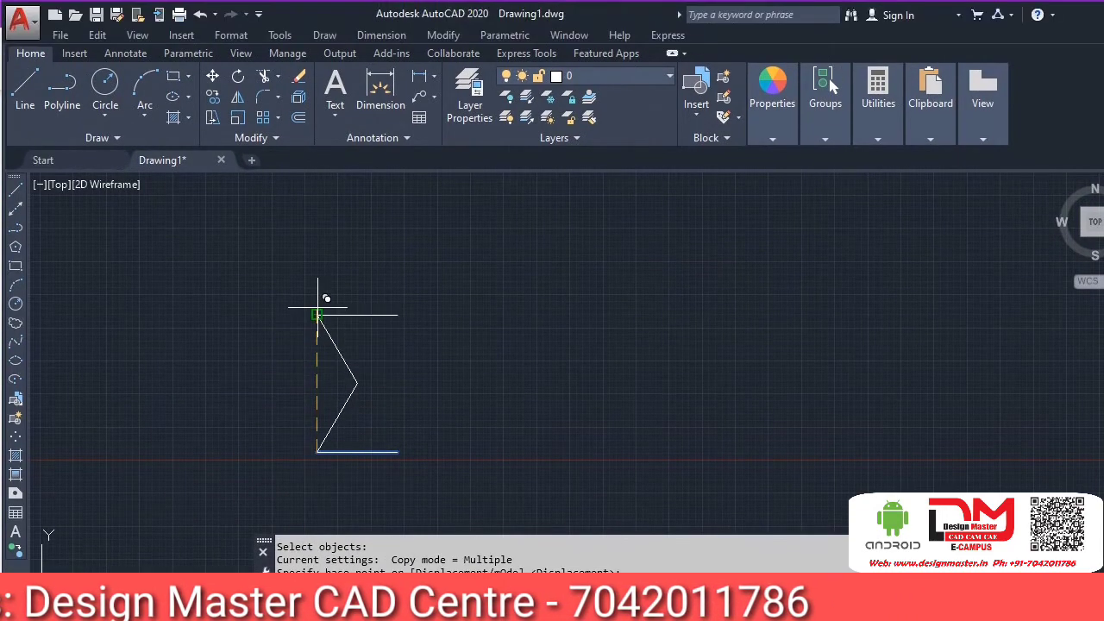
left_click(320, 272)
key("Return")
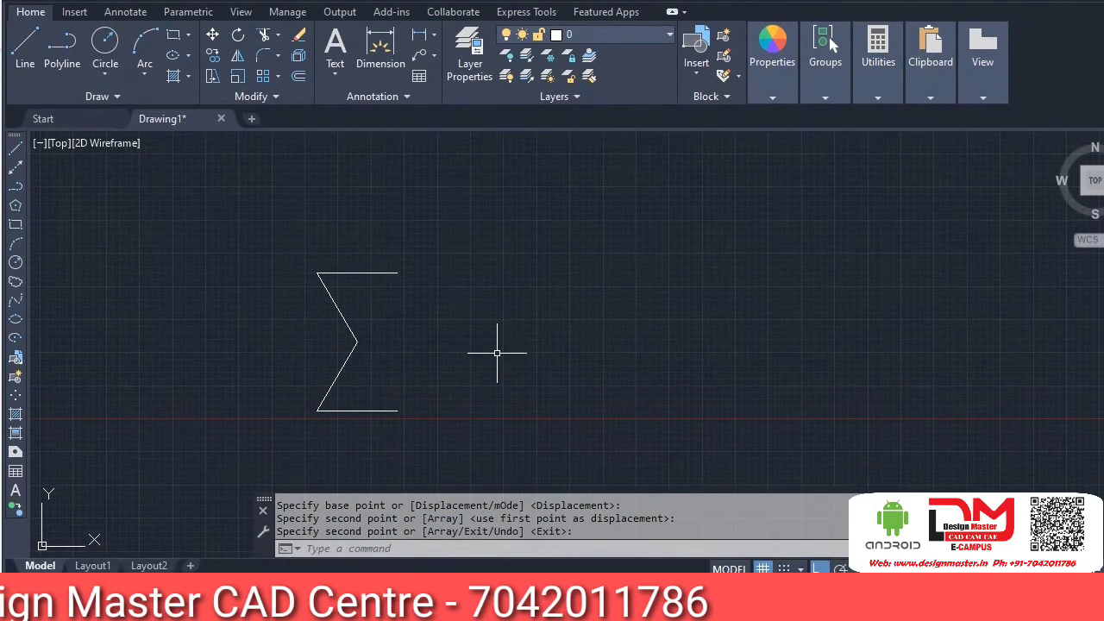
Step: Copy the 60° line from its lower end to the right end of the upper horizontal line
key("Return")
left_click(454, 412)
left_click(293, 402)
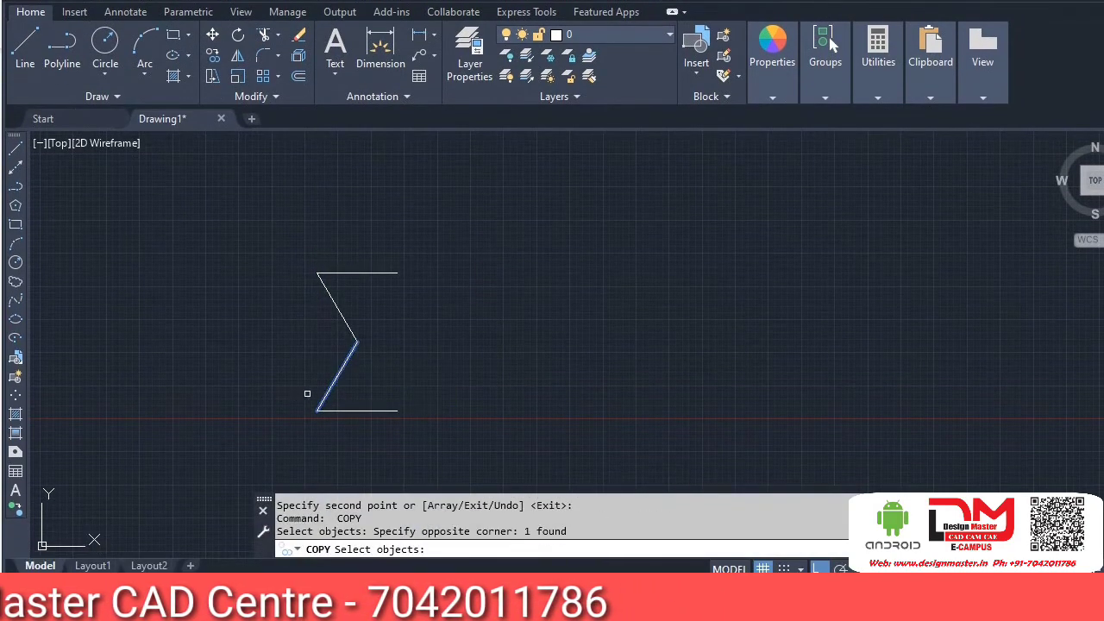
key("Return")
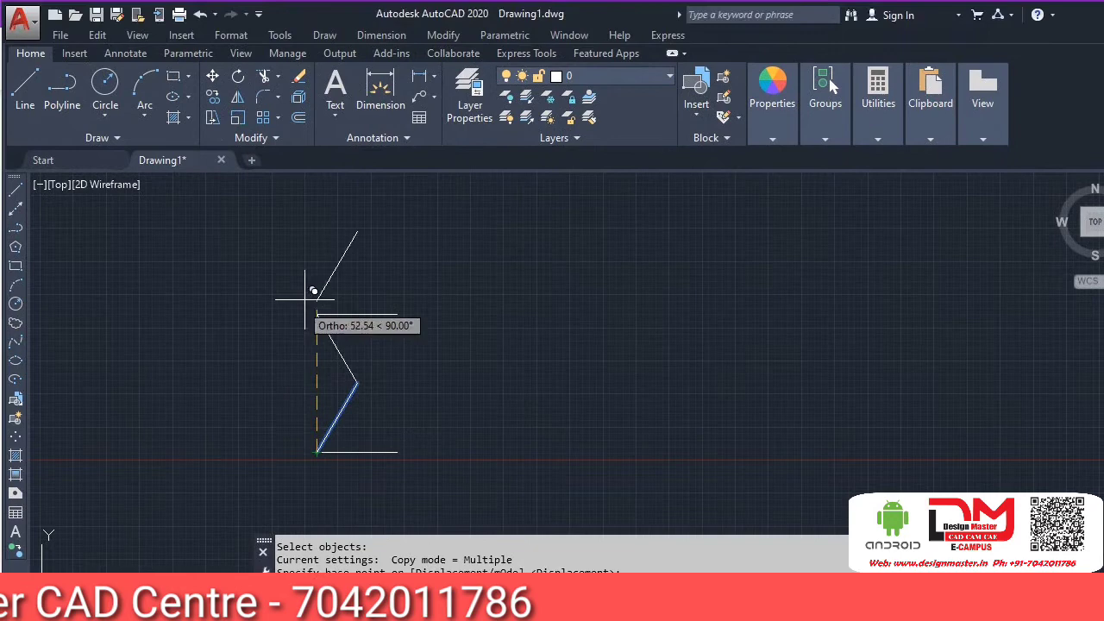
left_click(403, 309)
key("Return")
Step: Copy the 120° line from its upper end to the star's top tip to form the top point's right edge
key("Return")
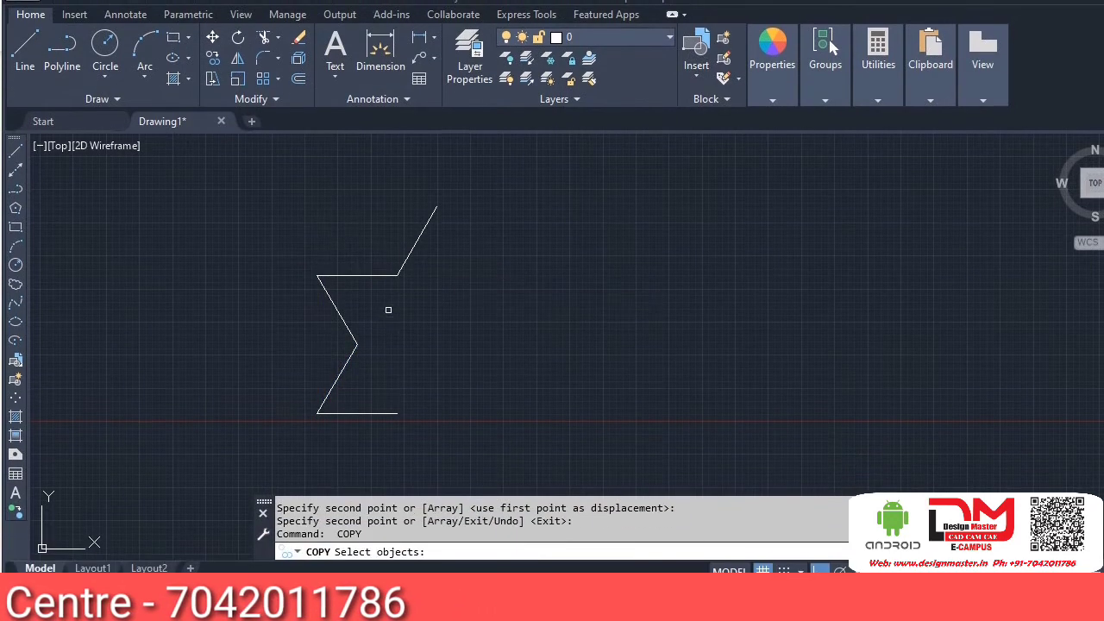
left_click(387, 306)
left_click(308, 337)
key("Return")
left_click(317, 306)
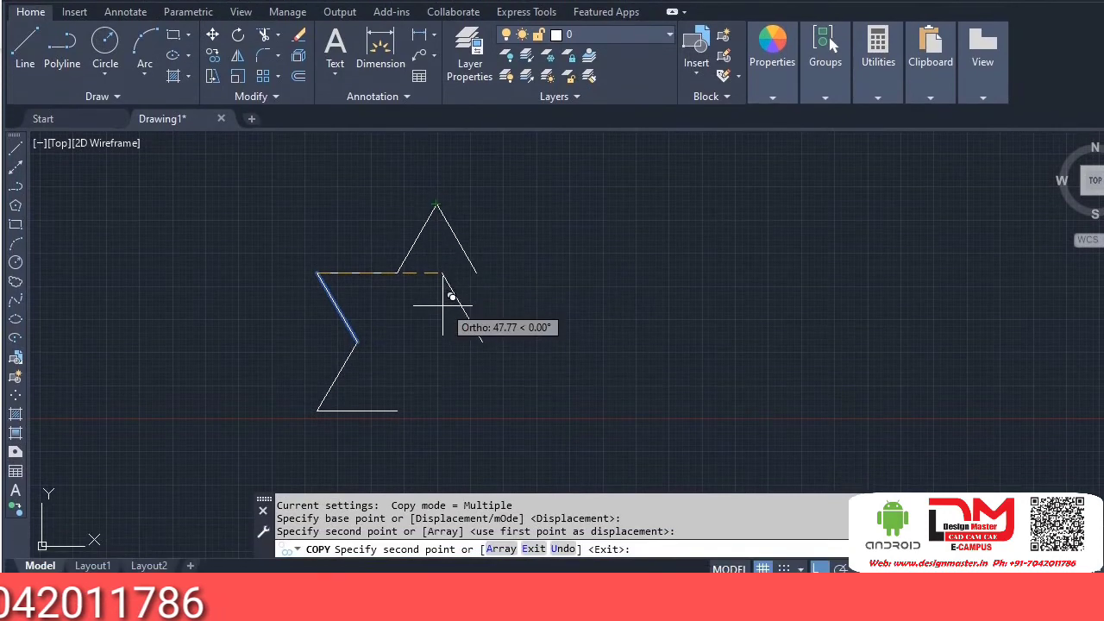
key("Return")
Step: Copy the upper left horizontal line from its left end to the lower end of the top point's right edge
key("Return")
left_click(364, 287)
left_click(343, 322)
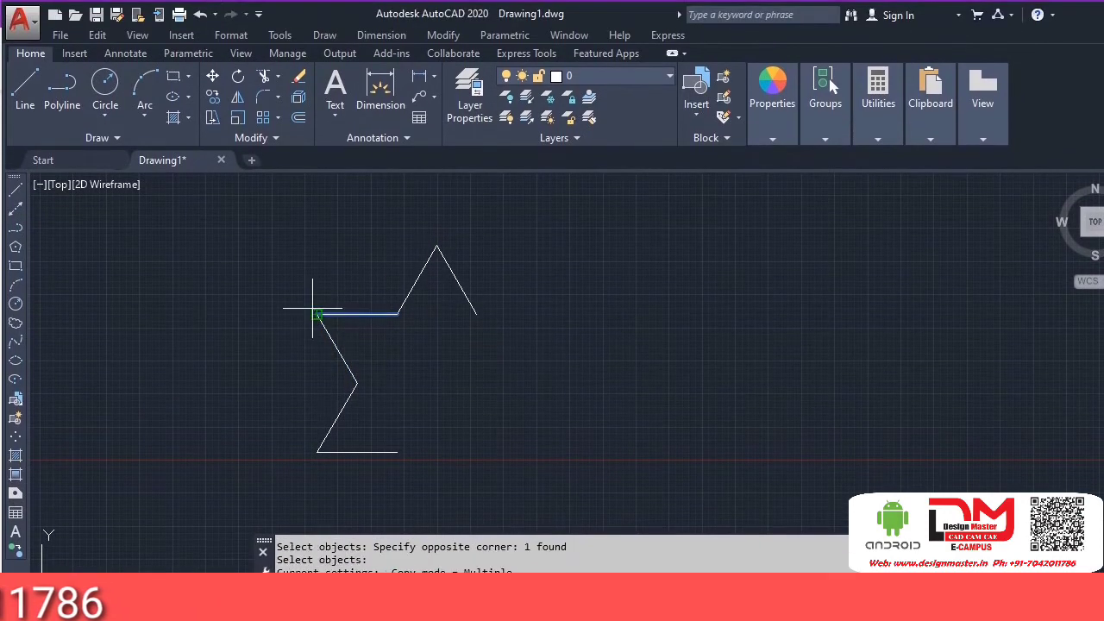
key("Return")
left_click(316, 300)
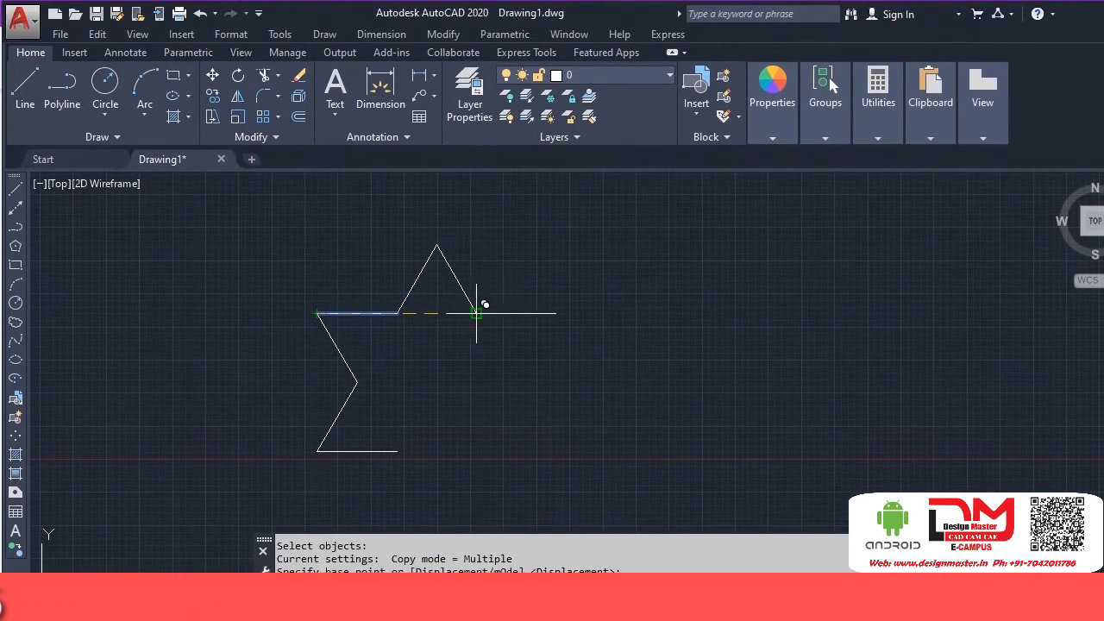
left_click(474, 313)
key("Return")
Step: Copy the lower left slanted line from its upper end to the right end of the upper right horizontal line
key("Return")
left_click(384, 408)
left_click(263, 395)
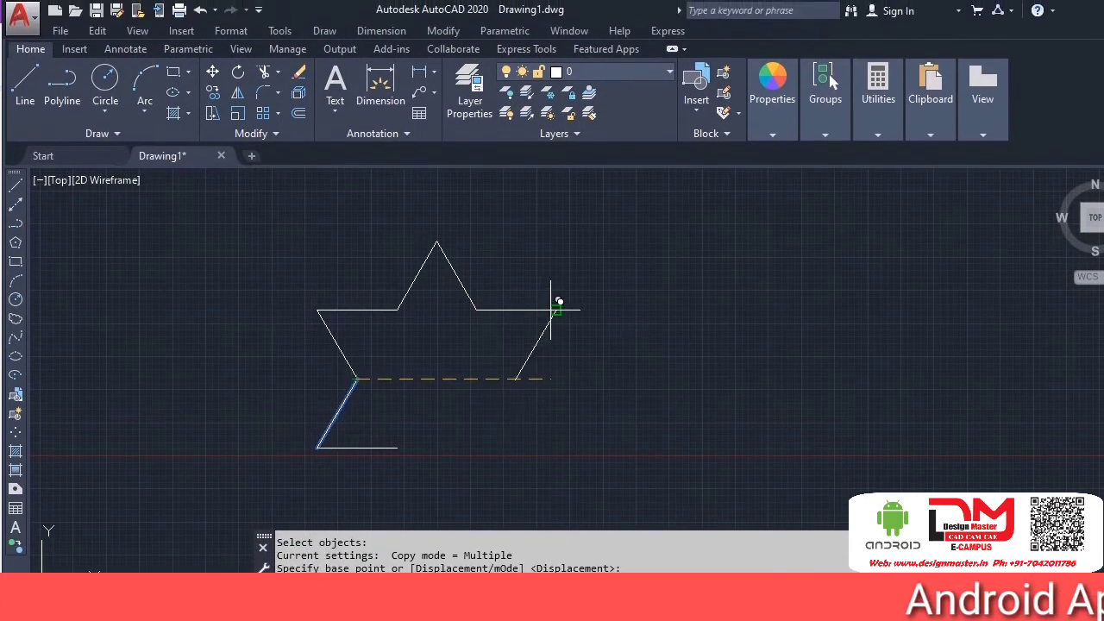
left_click(555, 273)
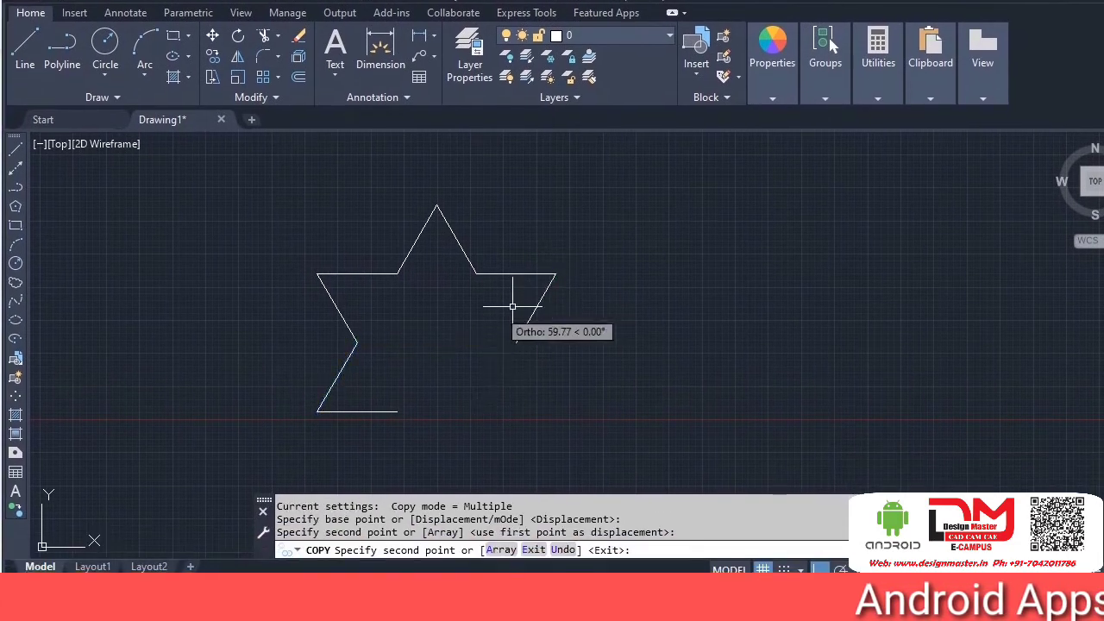
key("Return")
Step: Copy the upper left slanted line from its upper end to the inner corner on the star's right side
key("Return")
left_click(372, 300)
left_click(323, 295)
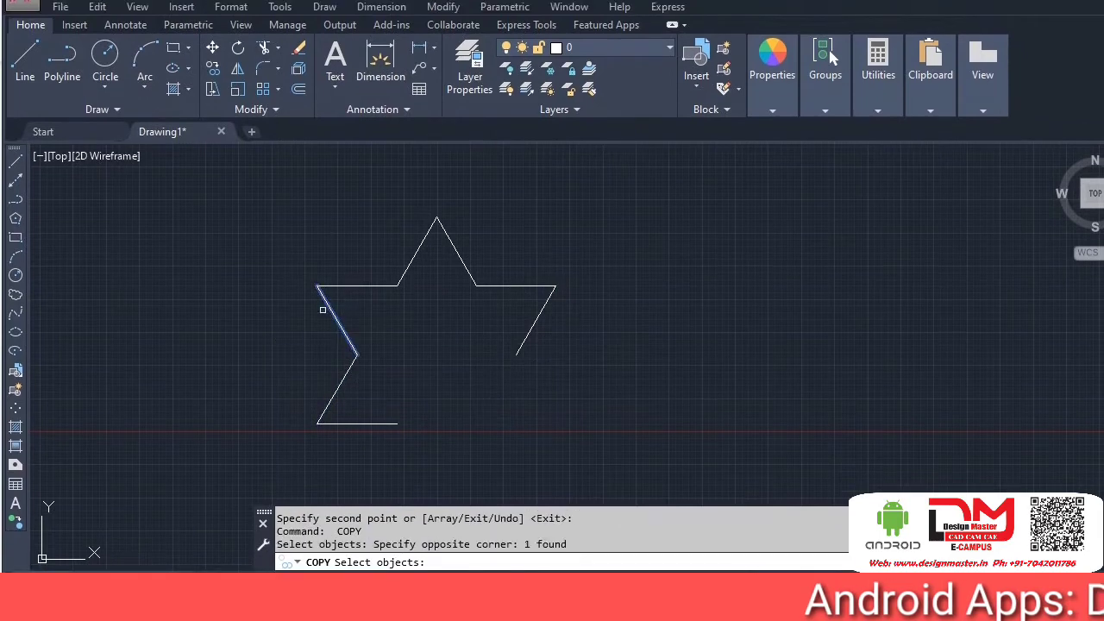
key("Return")
left_click(319, 271)
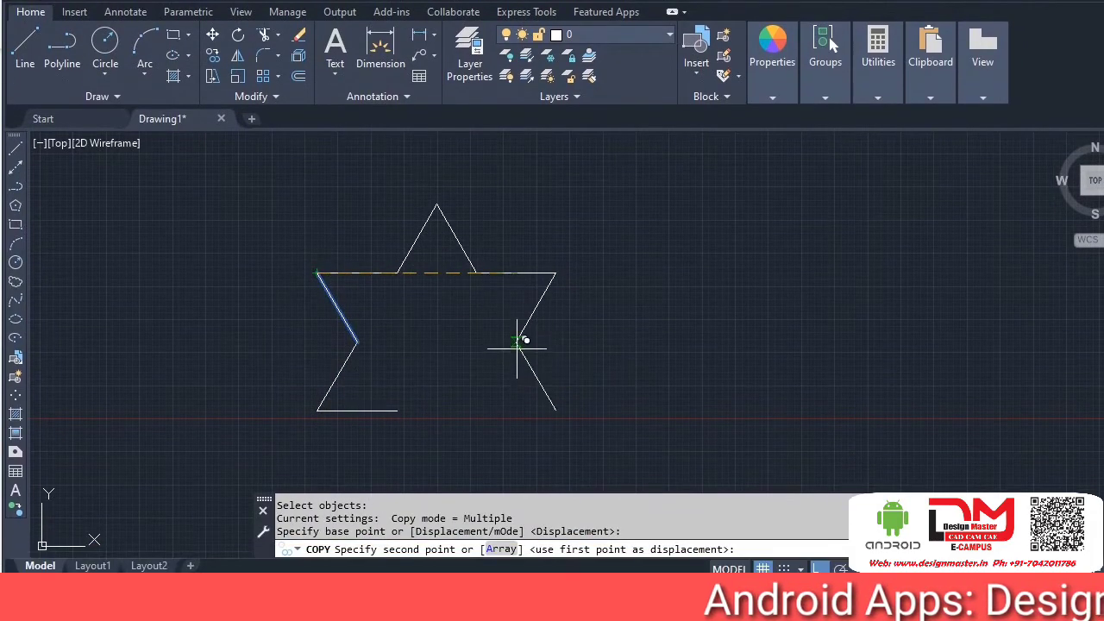
left_click(520, 340)
key("Return")
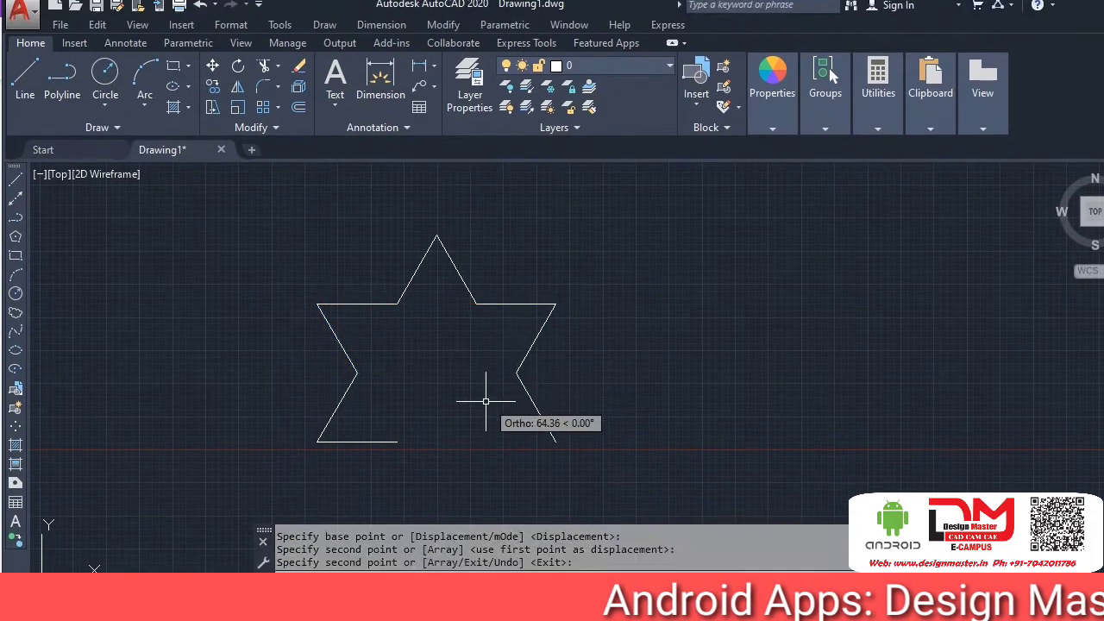
Step: Copy the upper right horizontal line from its right end to the star's lower right tip
key("Return")
left_click(528, 243)
left_click(504, 285)
key("Return")
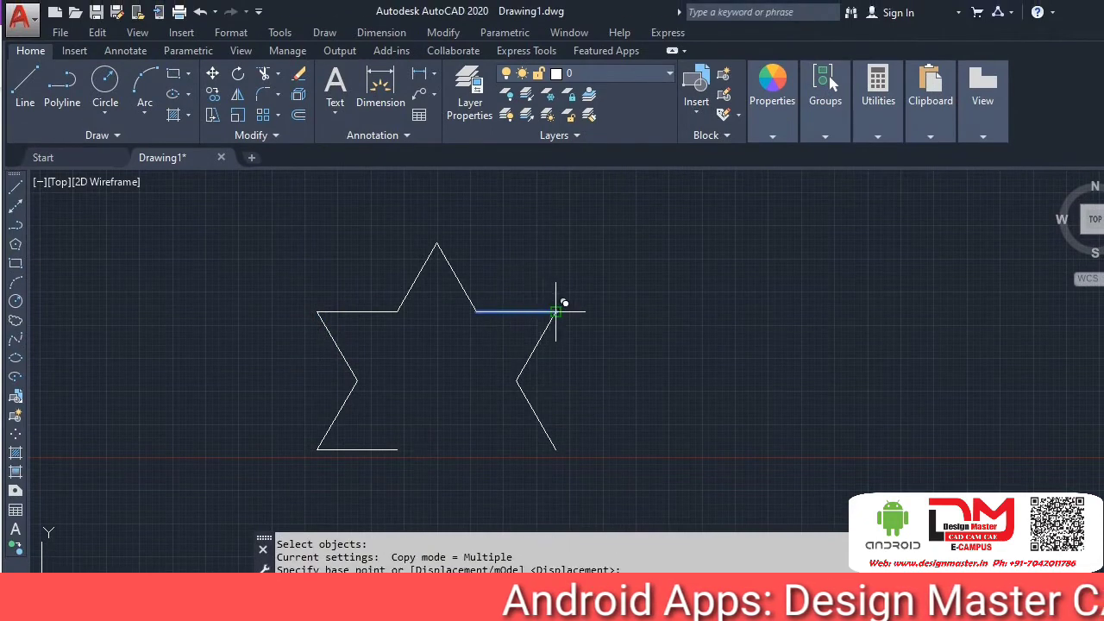
left_click(556, 298)
left_click(555, 411)
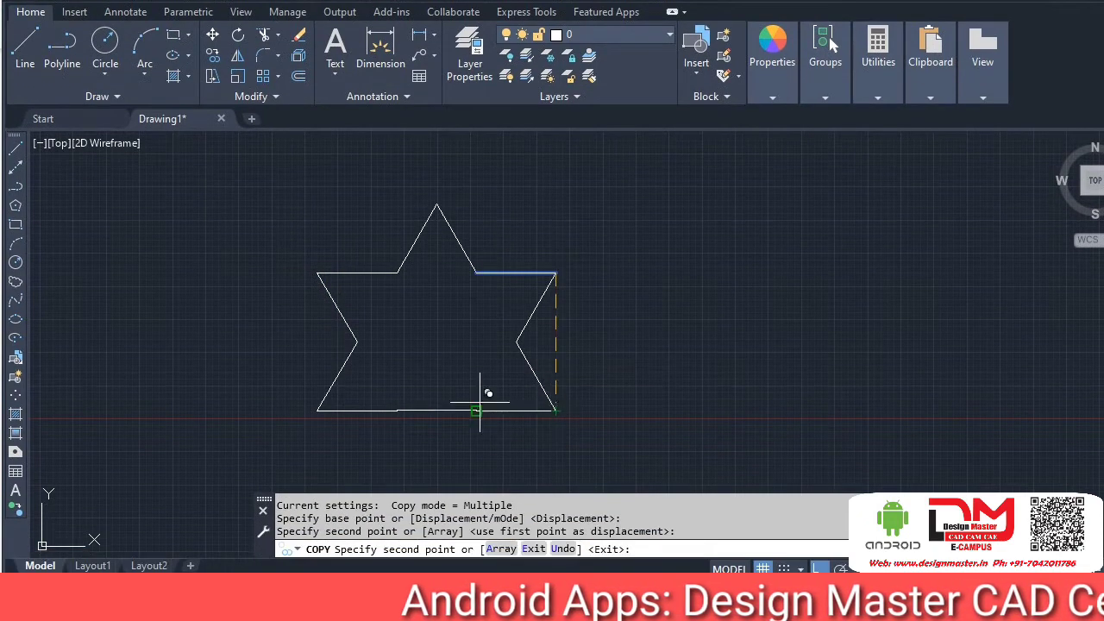
key("Return")
Step: Copy the top point's left edge from the star's apex to the left end of the lower right horizontal line
key("Return")
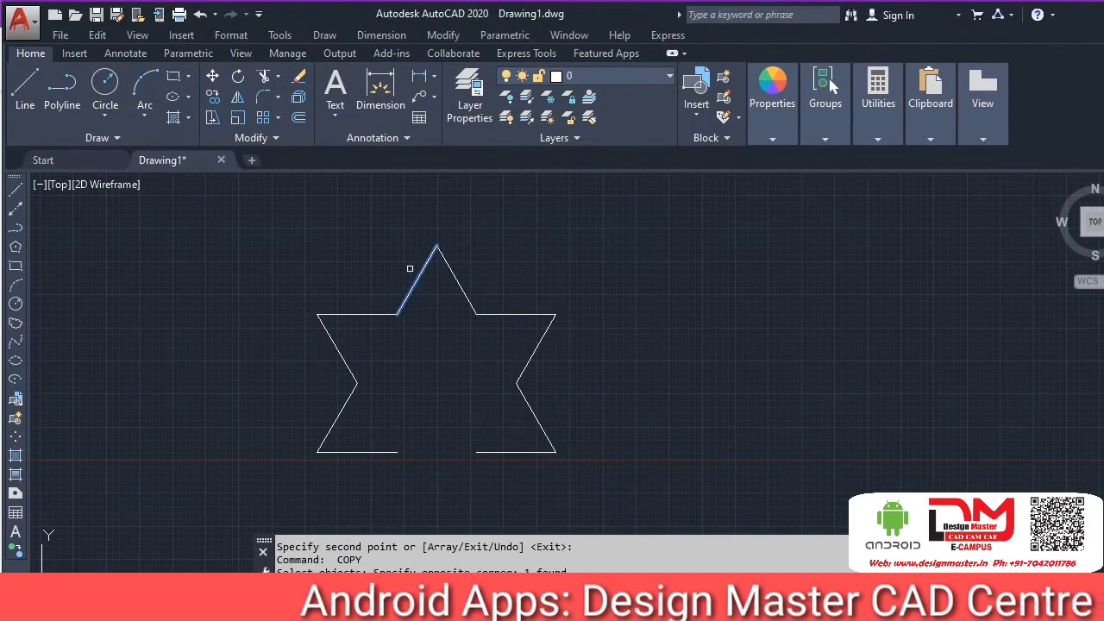
key("Return")
left_click(436, 245)
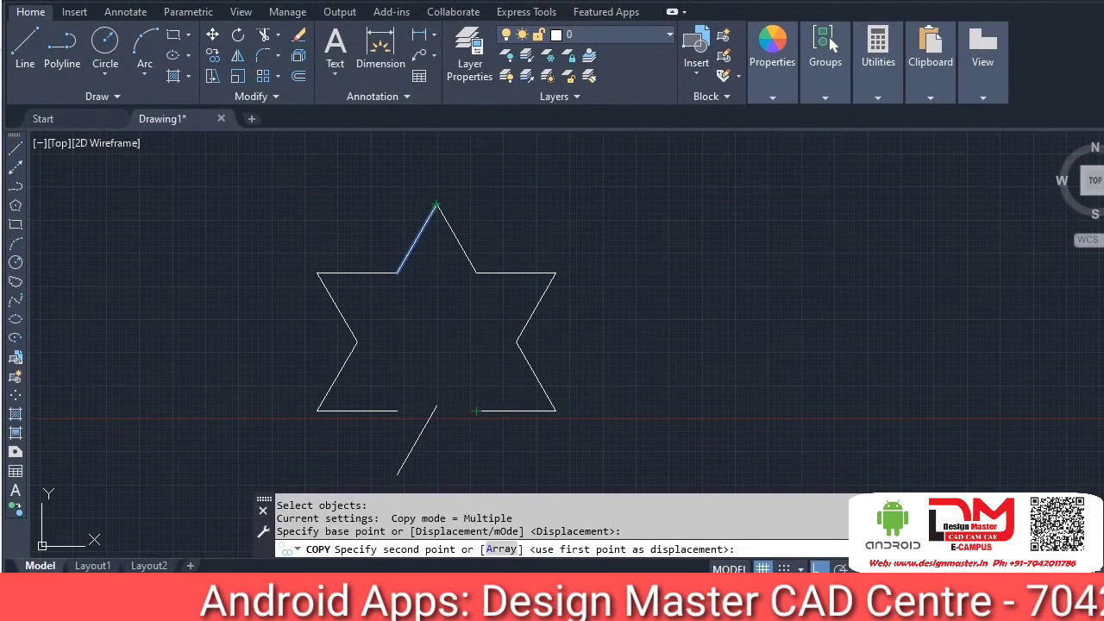
key("Return")
key("Return")
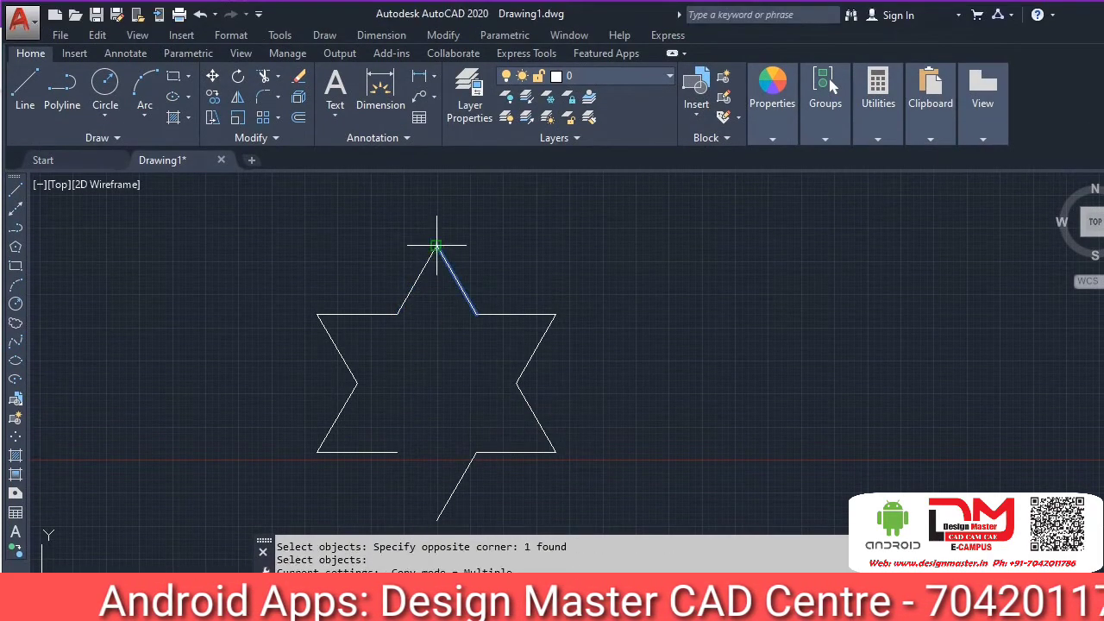
Step: Copy the top point's right edge from the star's apex to the right end of the lower left horizontal line
left_click(437, 245)
left_click(397, 453)
key("Return")
Step: Draw a wide horizontal rectangle above the star and a tall rectangle overlapping its right part, with their lower edges nearly aligned
scroll(449, 363, "down", 2)
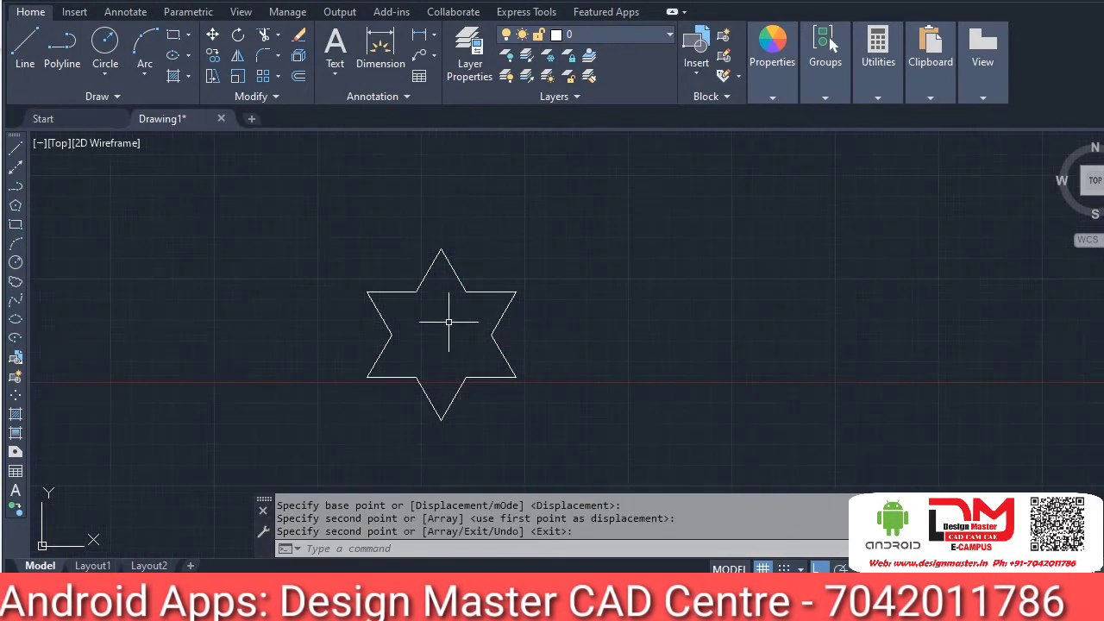
middle_click_drag(448, 322, 394, 314)
scroll(395, 310, "up", 2)
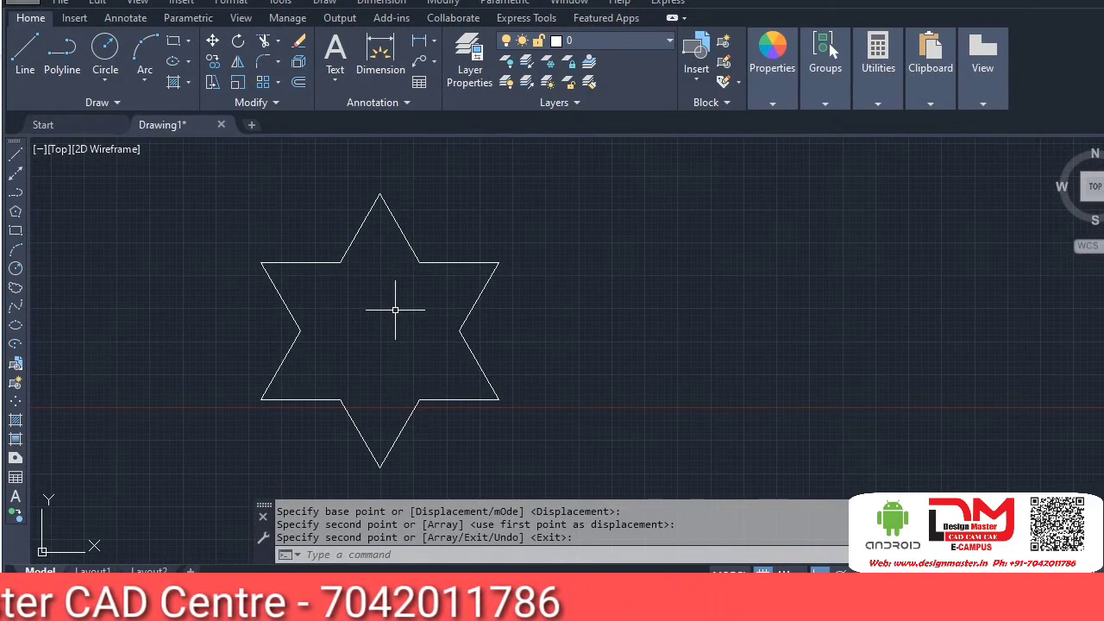
middle_click_drag(535, 311, 497, 379)
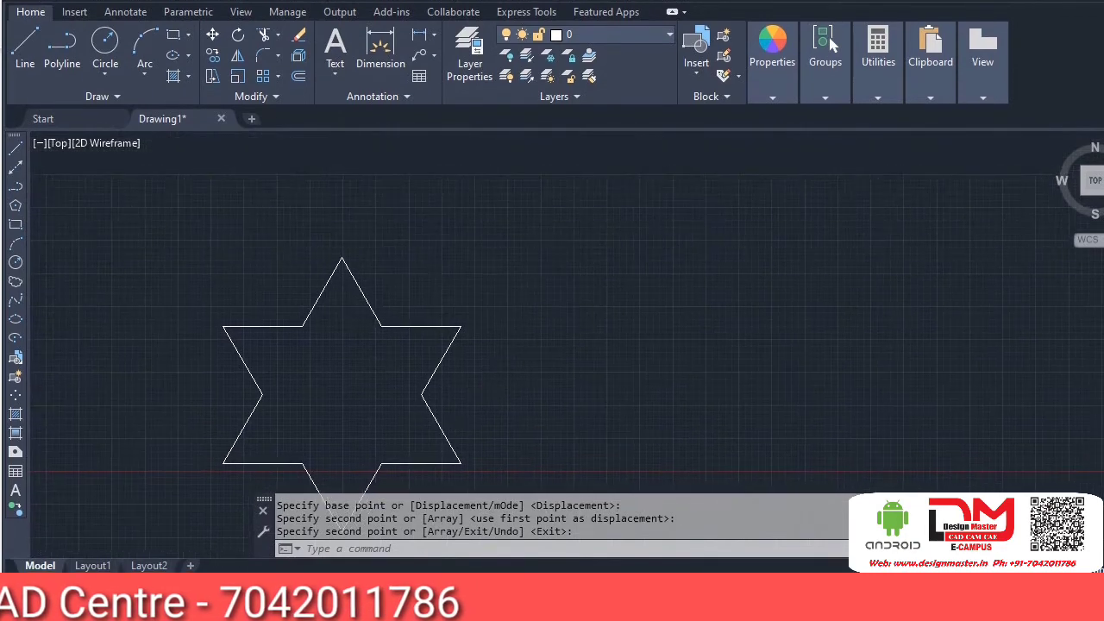
scroll(496, 384, "down", 2)
middle_click_drag(504, 309, 376, 336)
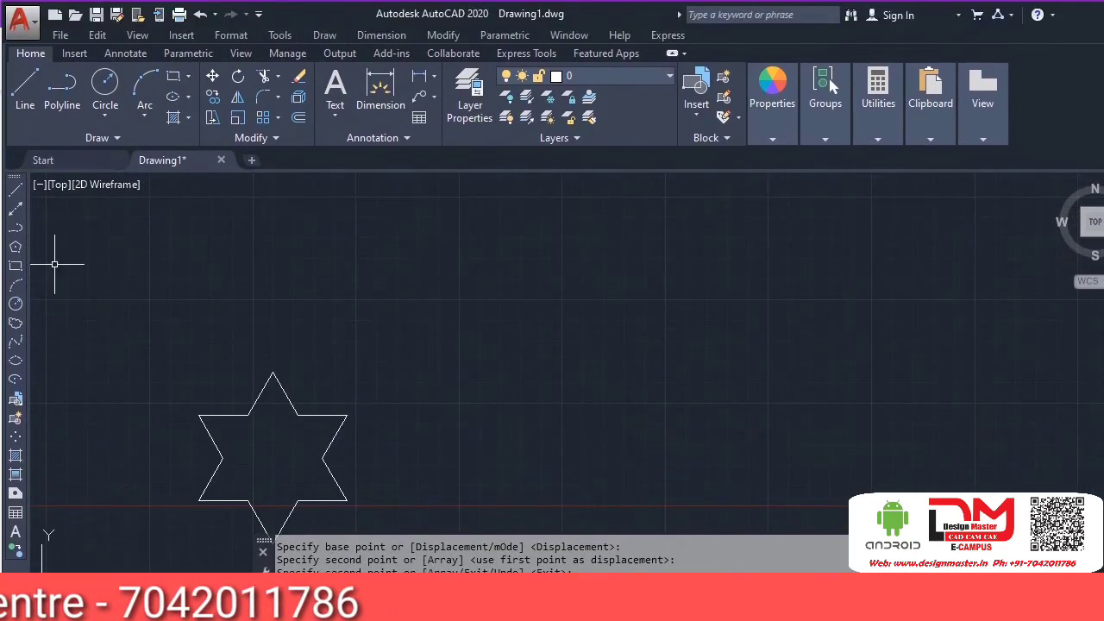
left_click(17, 267)
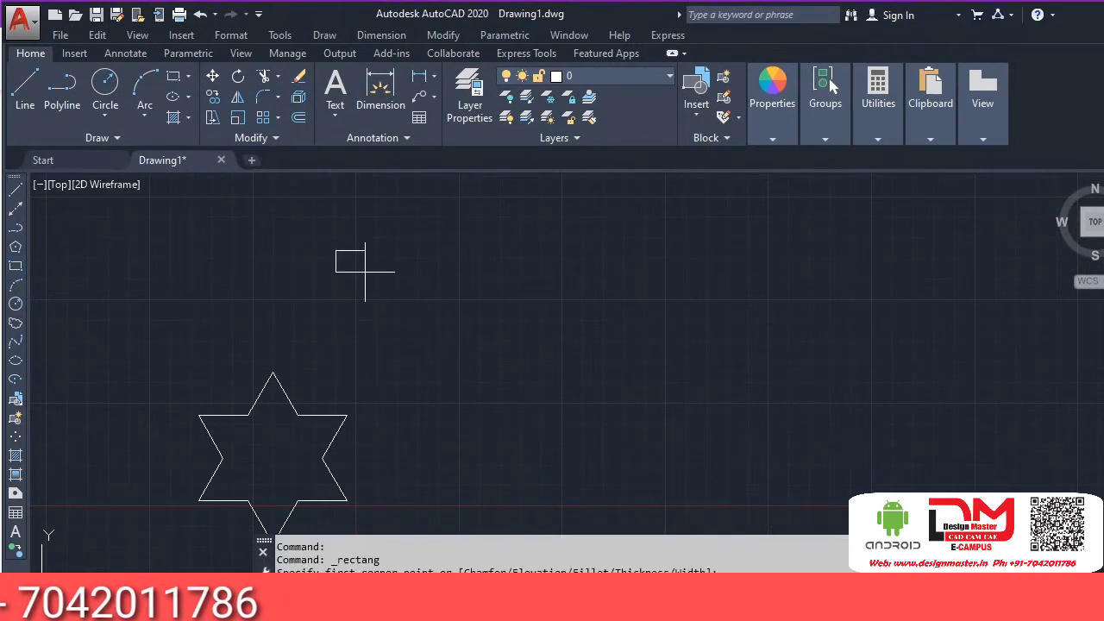
left_click(508, 314)
key("Return")
left_click(438, 198)
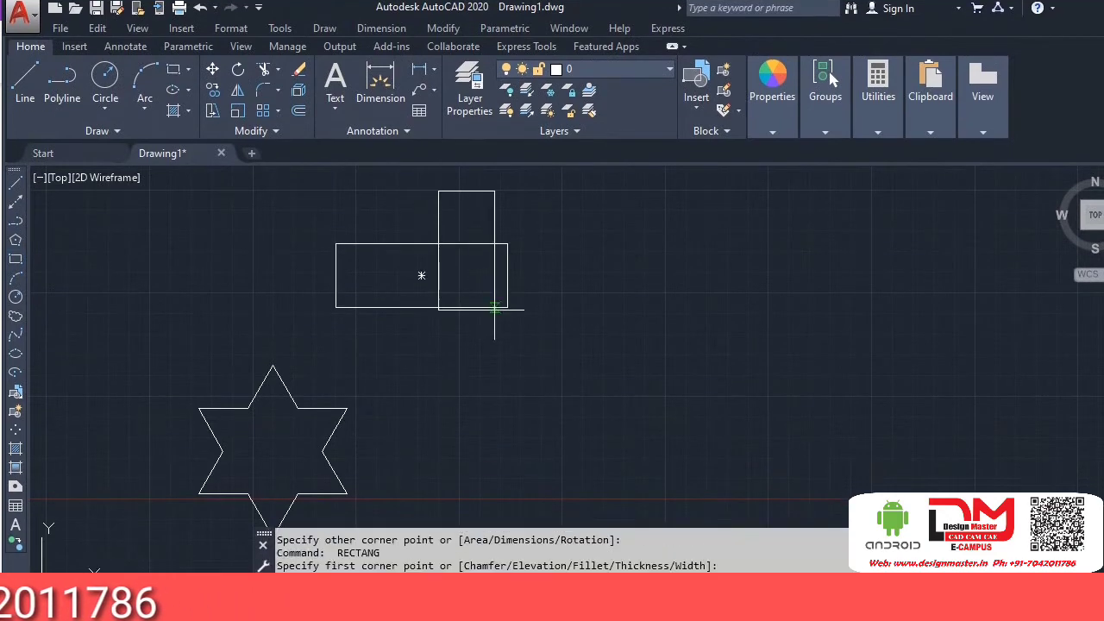
left_click(494, 308)
key("Escape")
Step: Trim the overlapping inner segments of the two rectangles to leave a single stepped outline
type("T")
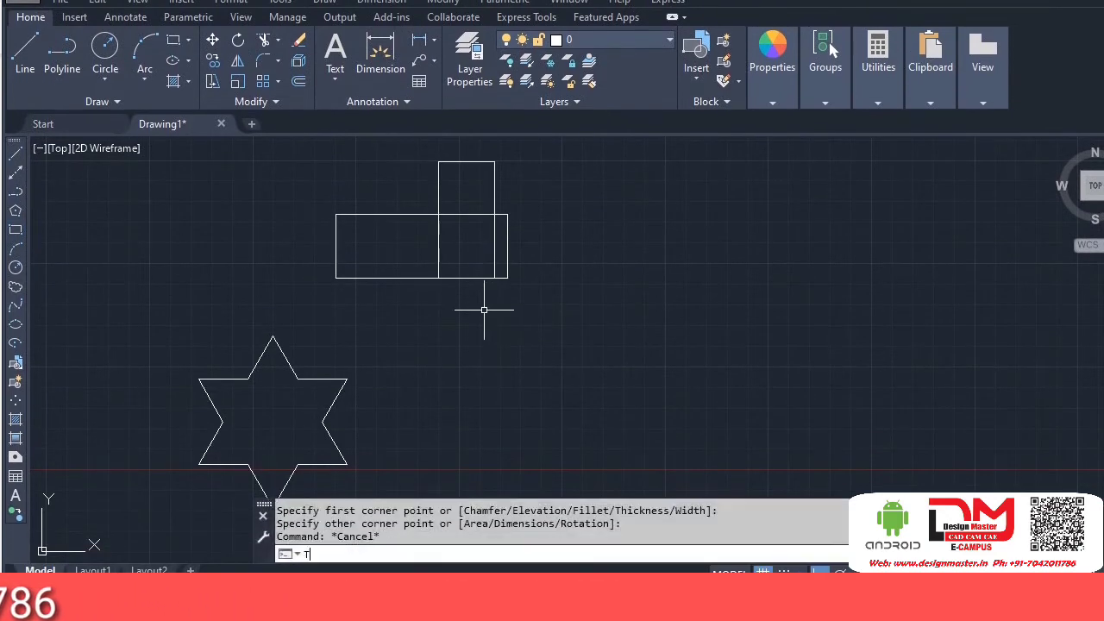
type("R")
key("Return")
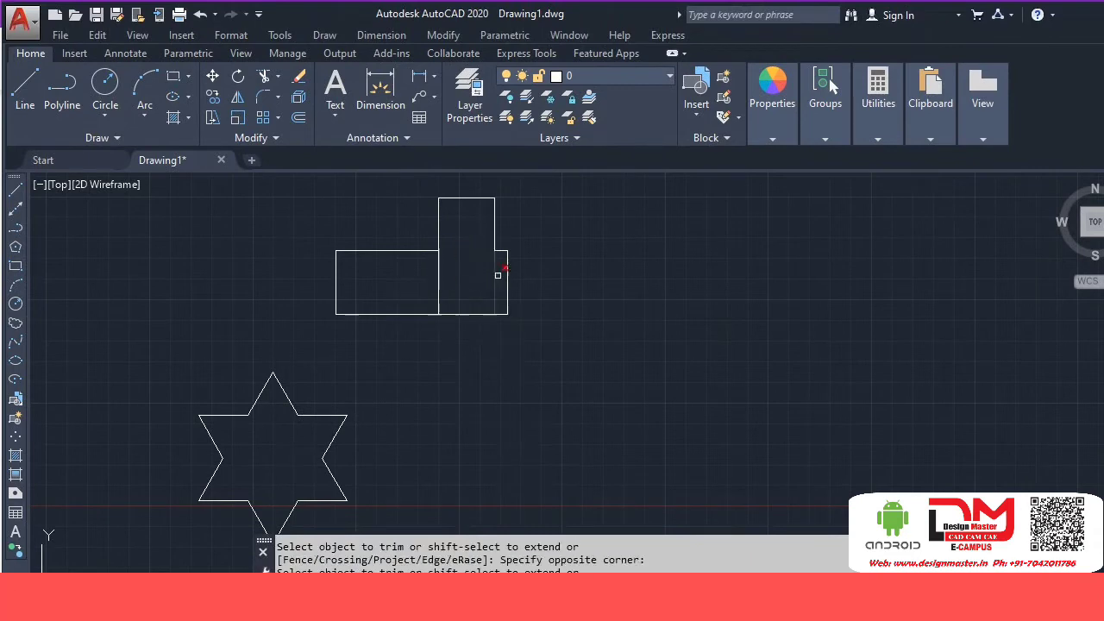
key("Escape")
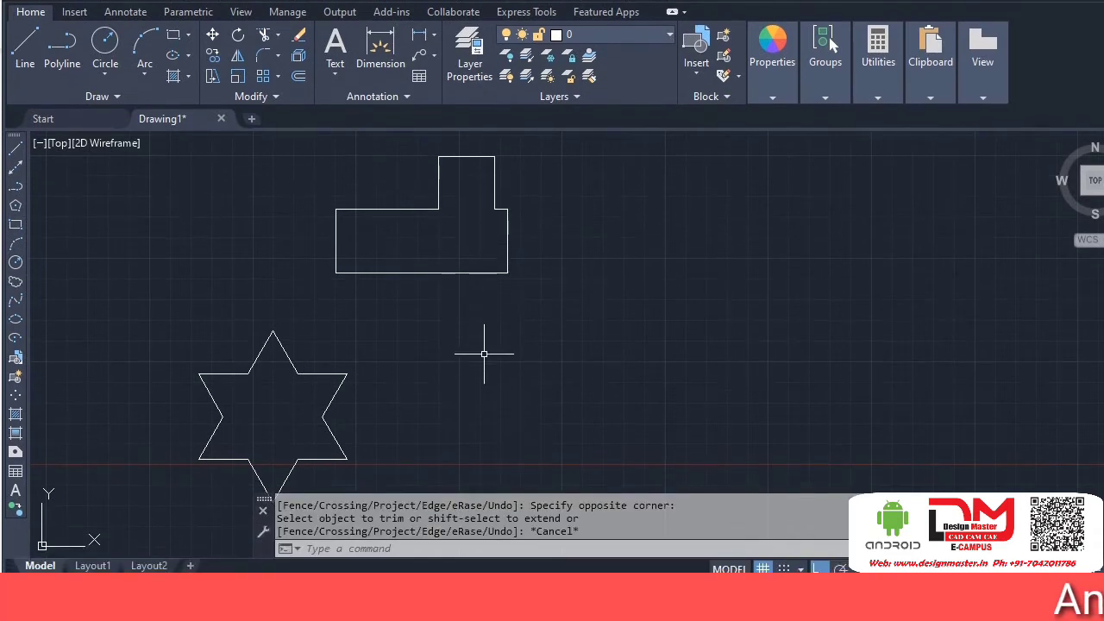
Step: Draw a vertical mirror line to the right of the stepped outline, about as tall as the outline
left_click(16, 195)
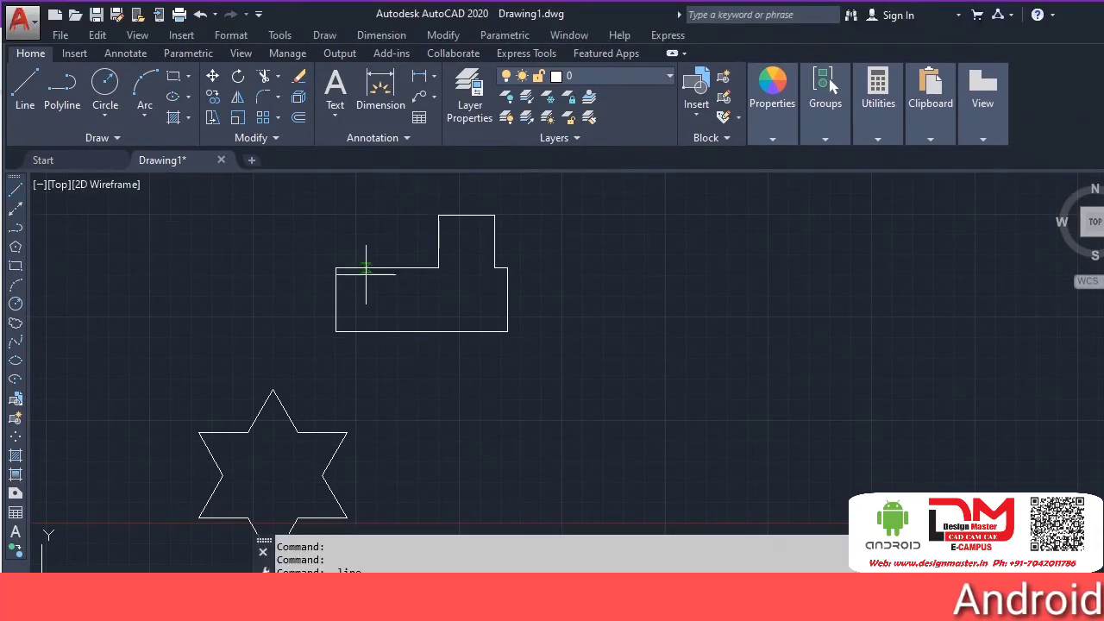
left_click(567, 214)
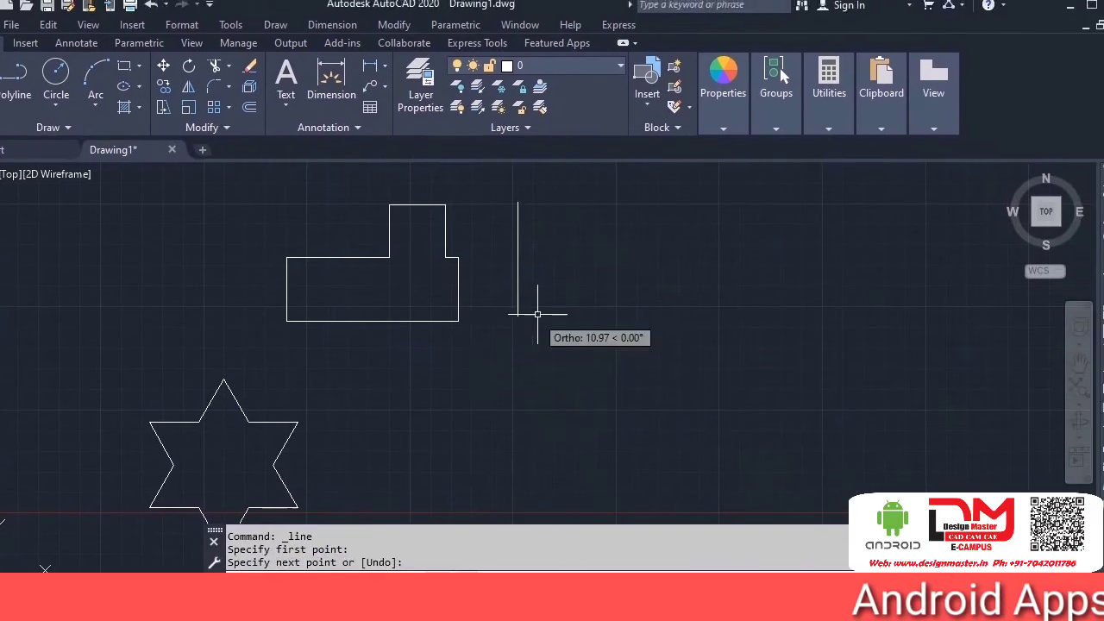
left_click(552, 309)
key("Escape")
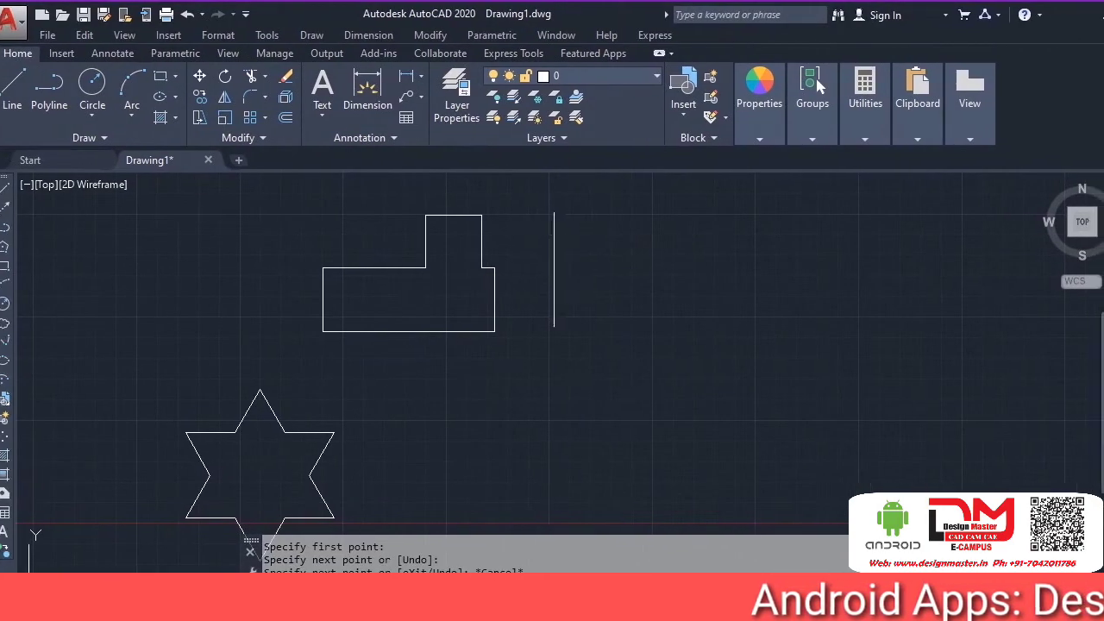
left_click(560, 243)
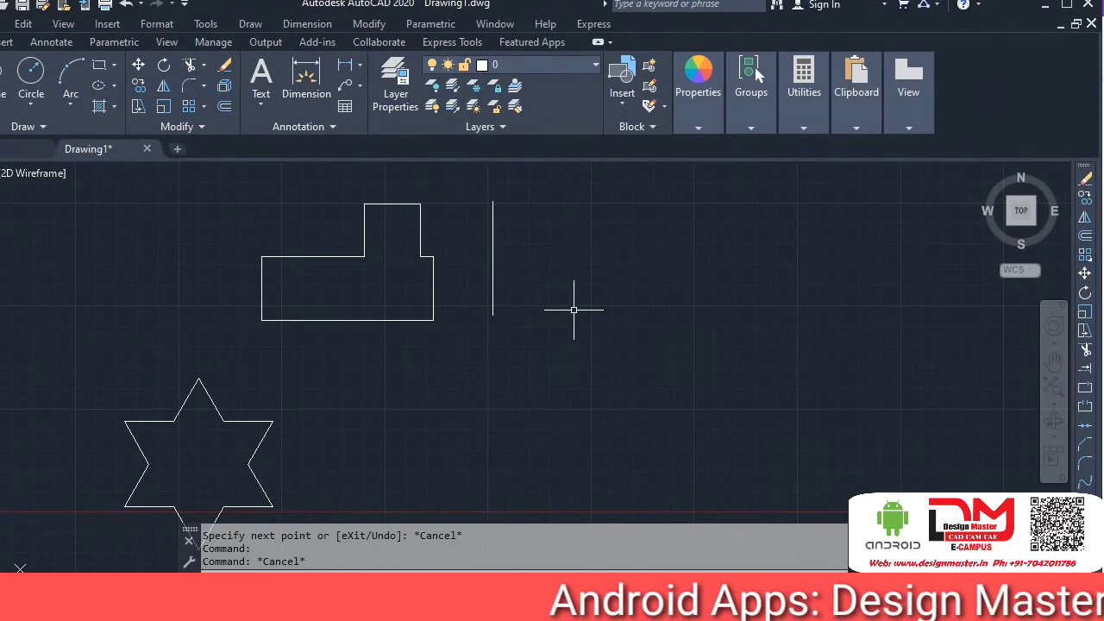
Step: Mirror the stepped outline across the vertical line, keeping the source objects
type("mi")
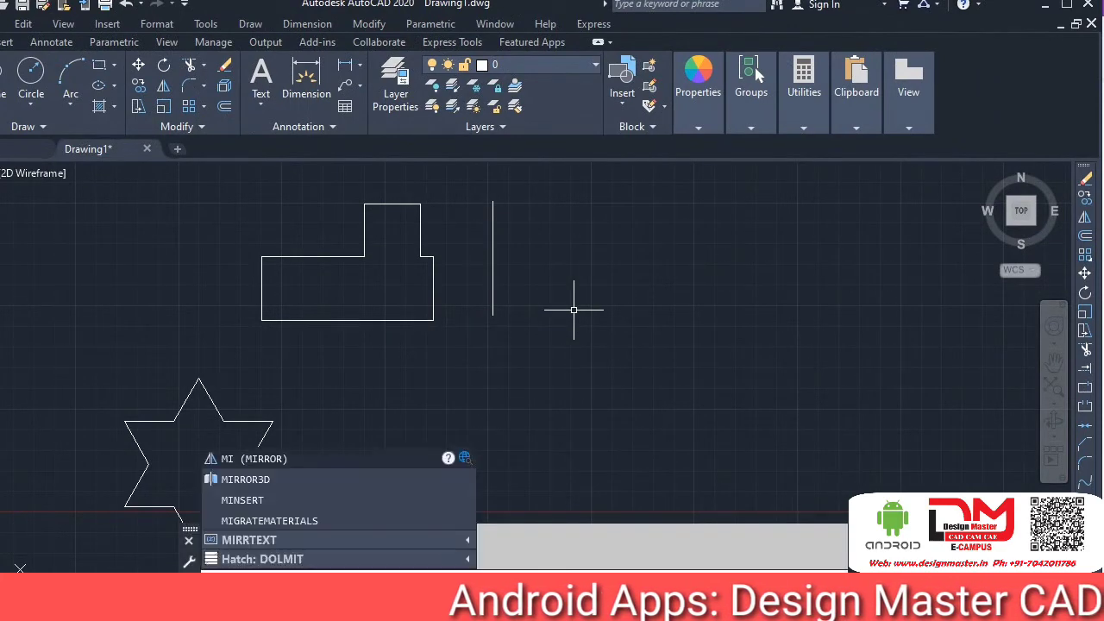
key("Return")
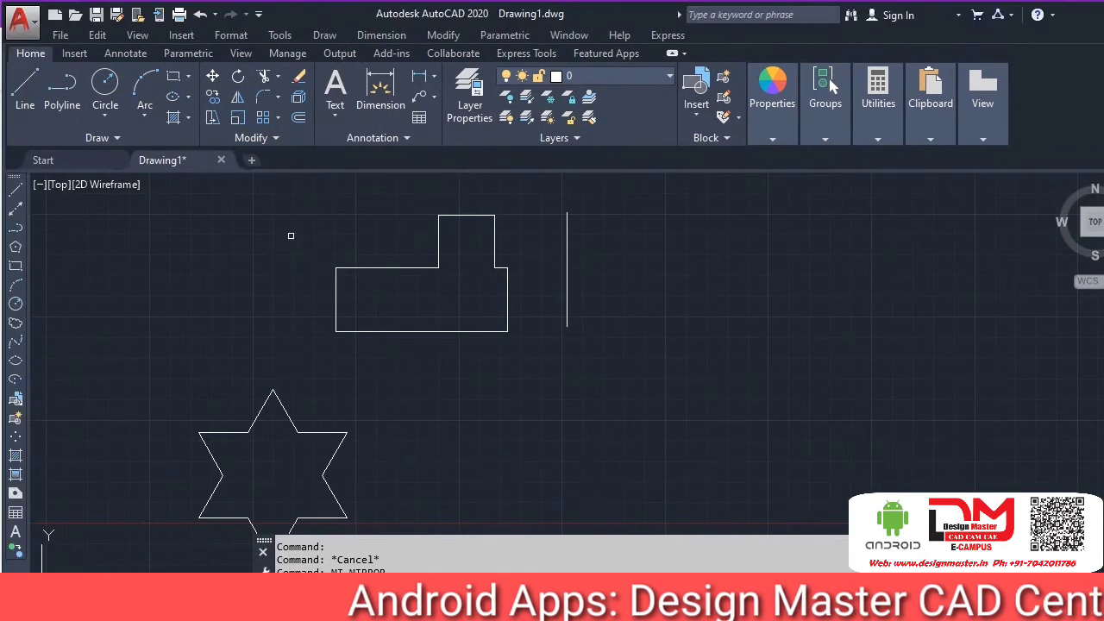
left_click(232, 191)
left_click(521, 340)
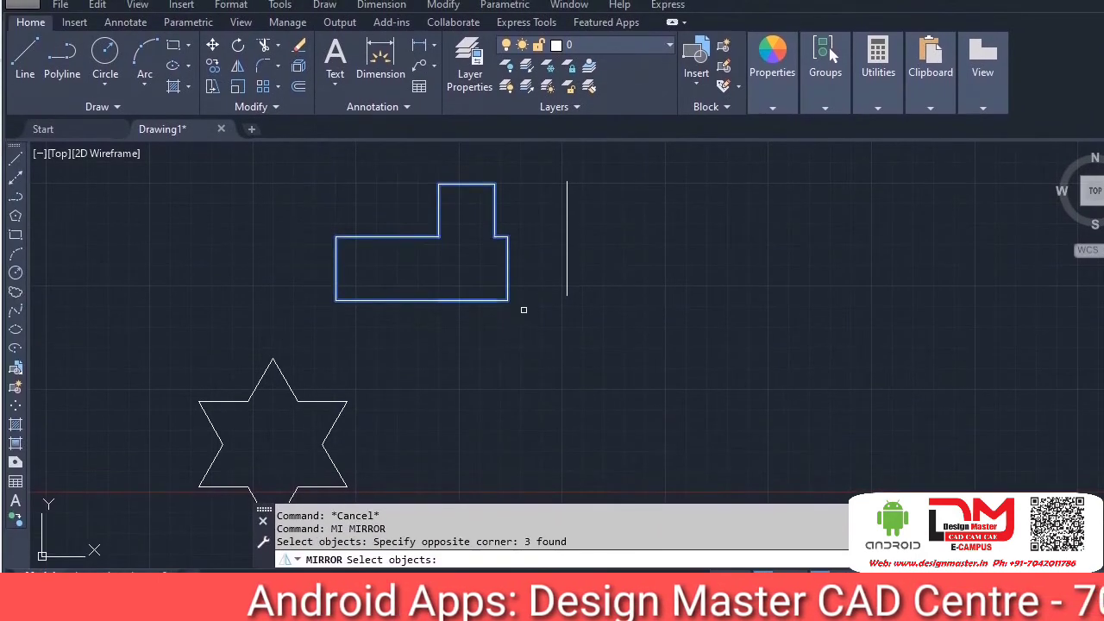
left_click(567, 181)
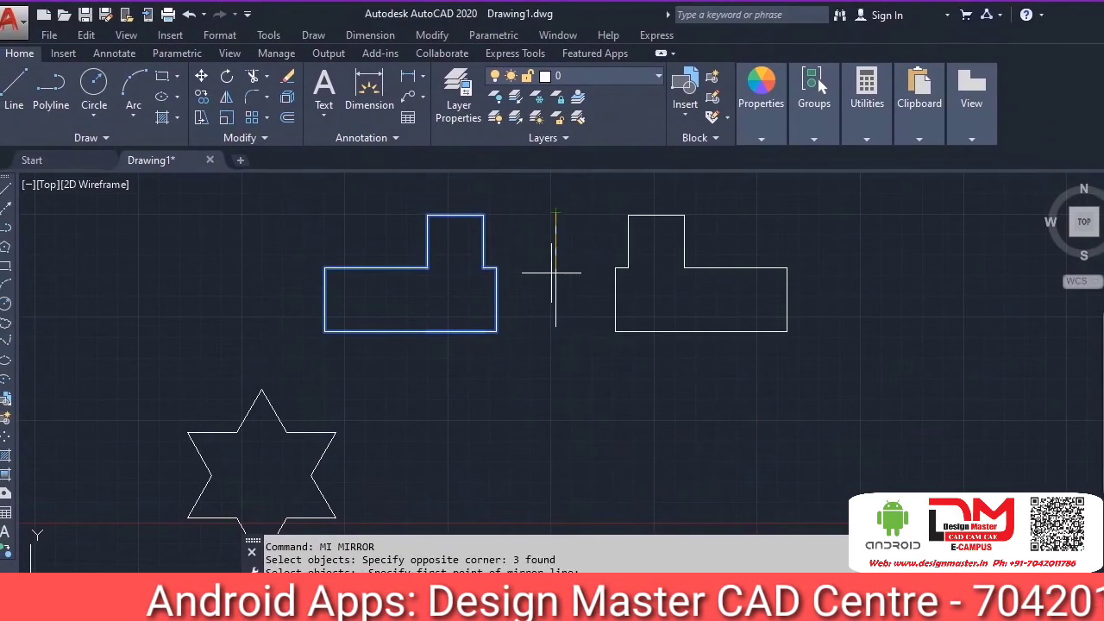
left_click(569, 345)
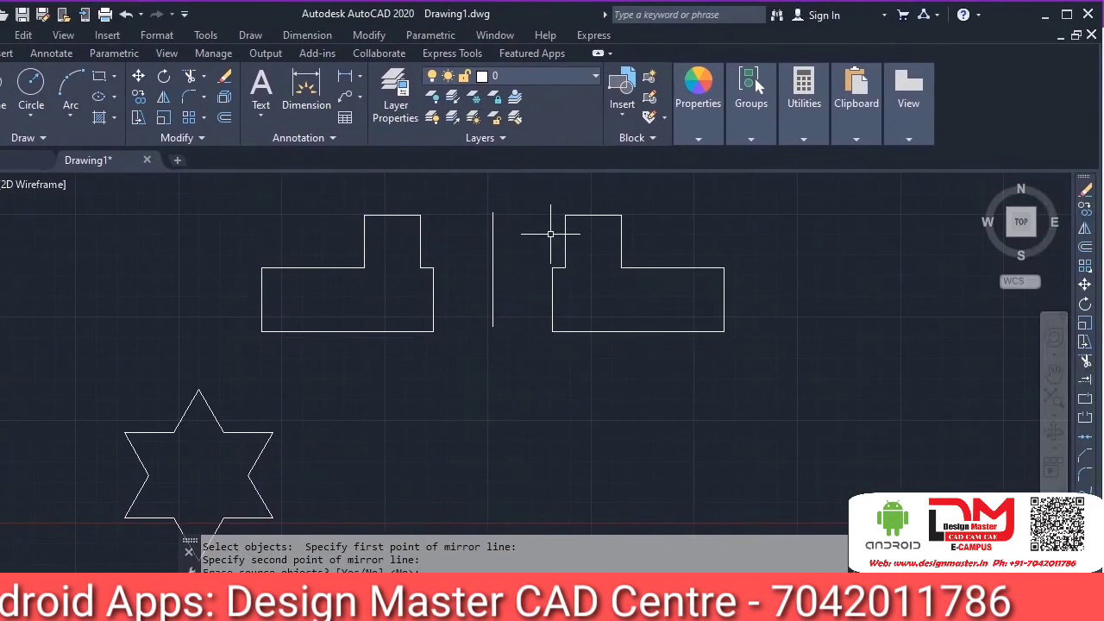
Step: Mirror the right-hand stepped outline downward about its bottom edge, keeping the source objects
scroll(560, 267, "down", 2)
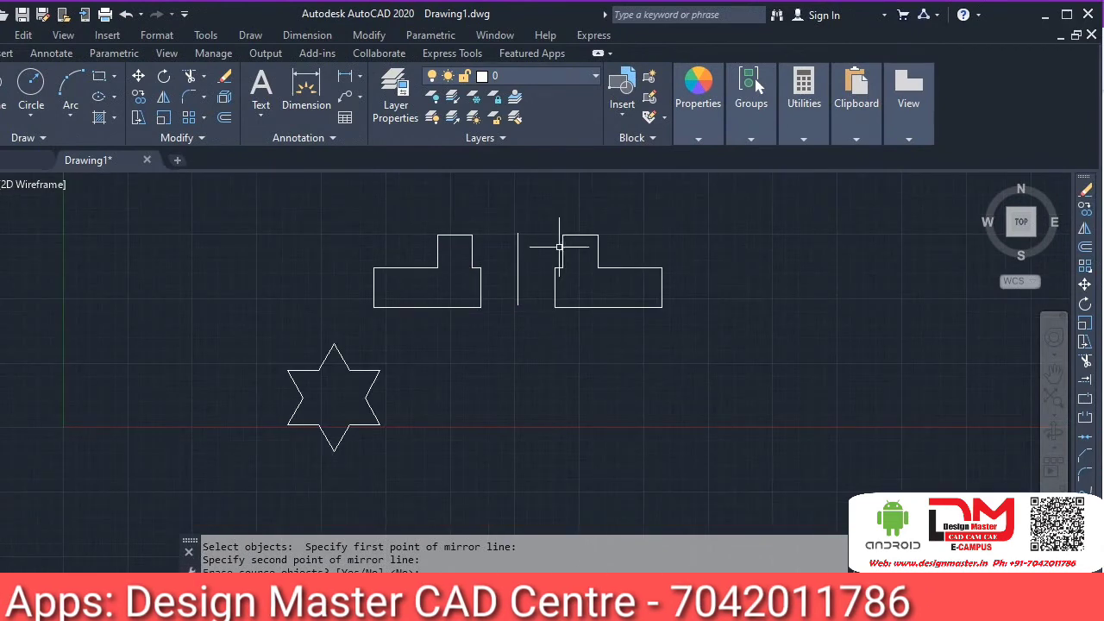
key("Return")
left_click(543, 224)
left_click(690, 328)
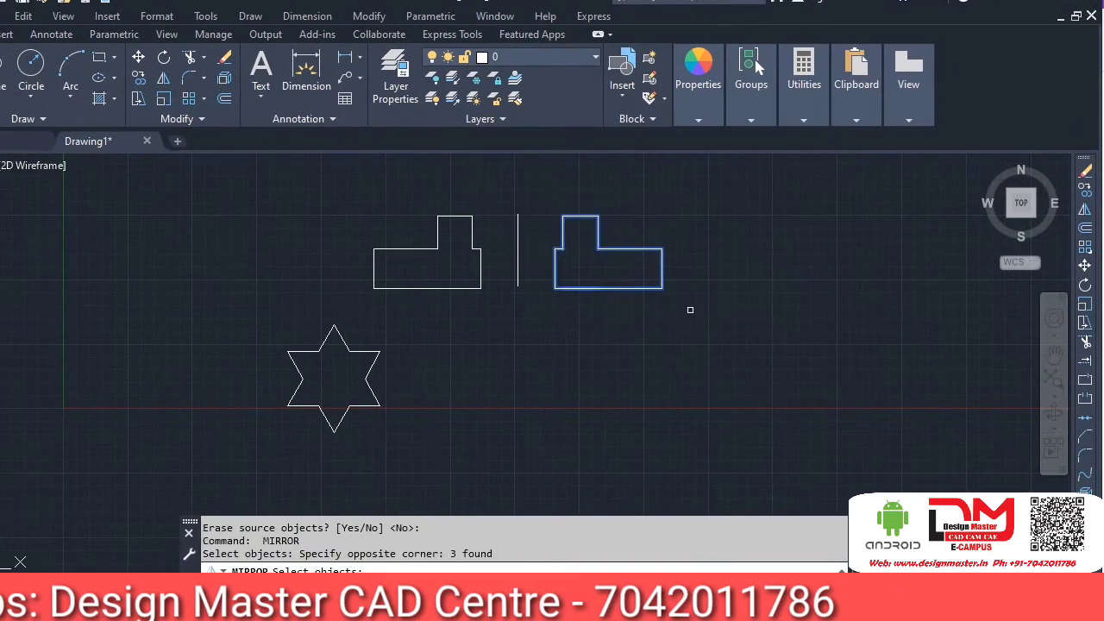
key("Return")
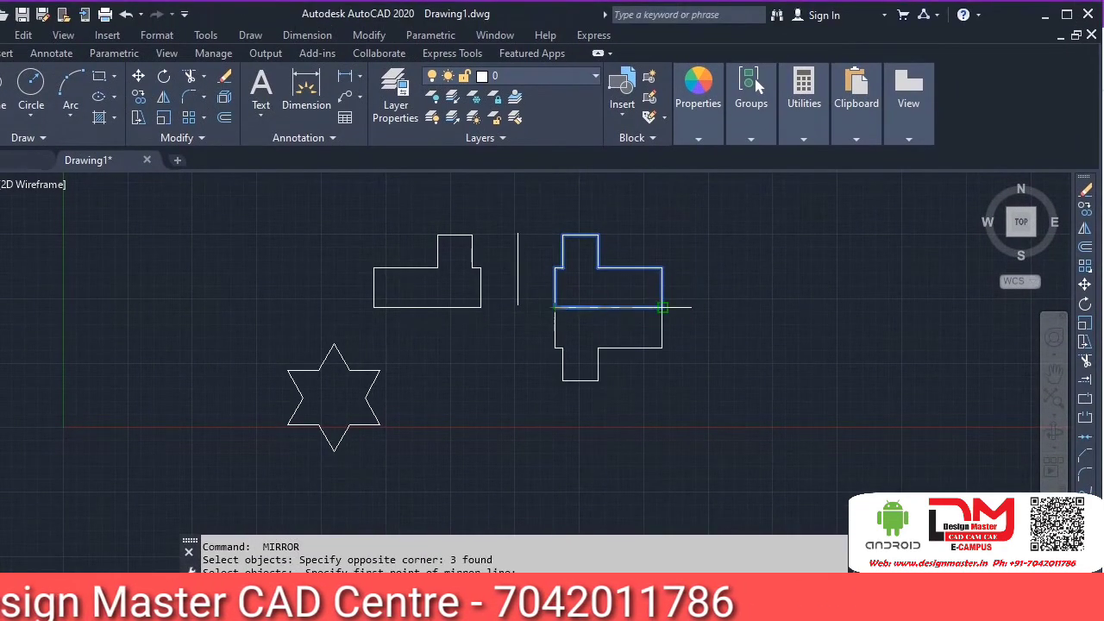
left_click(662, 307)
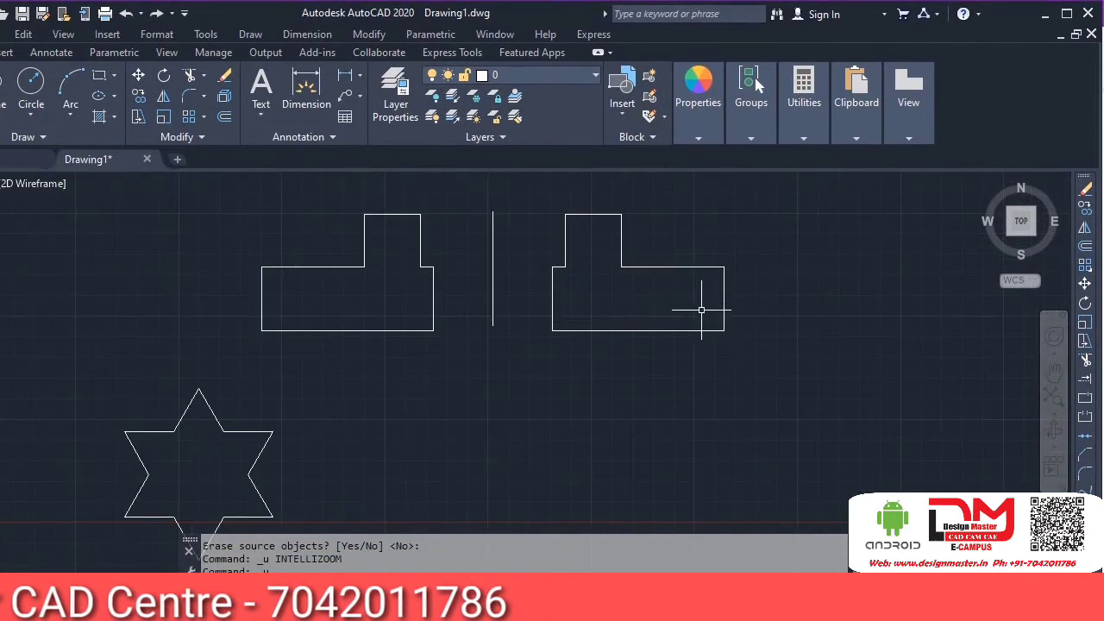
Step: Undo both mirror operations and mirror the original stepped outline across the vertical line again, keeping the source
key("ctrl+z")
type("mi")
key("Return")
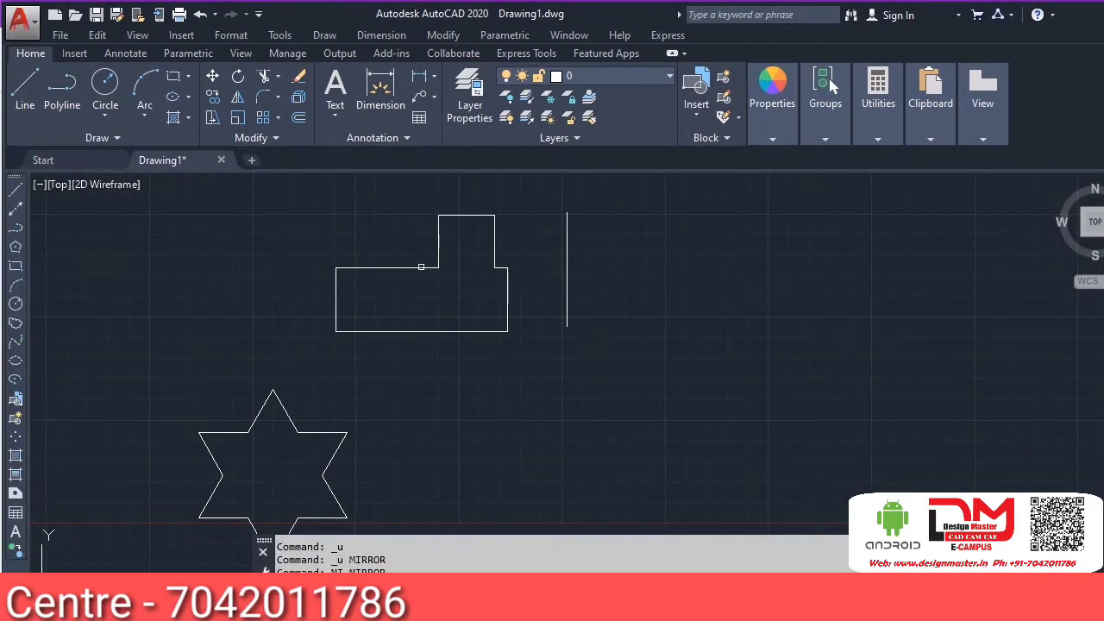
left_click(289, 207)
left_click(520, 340)
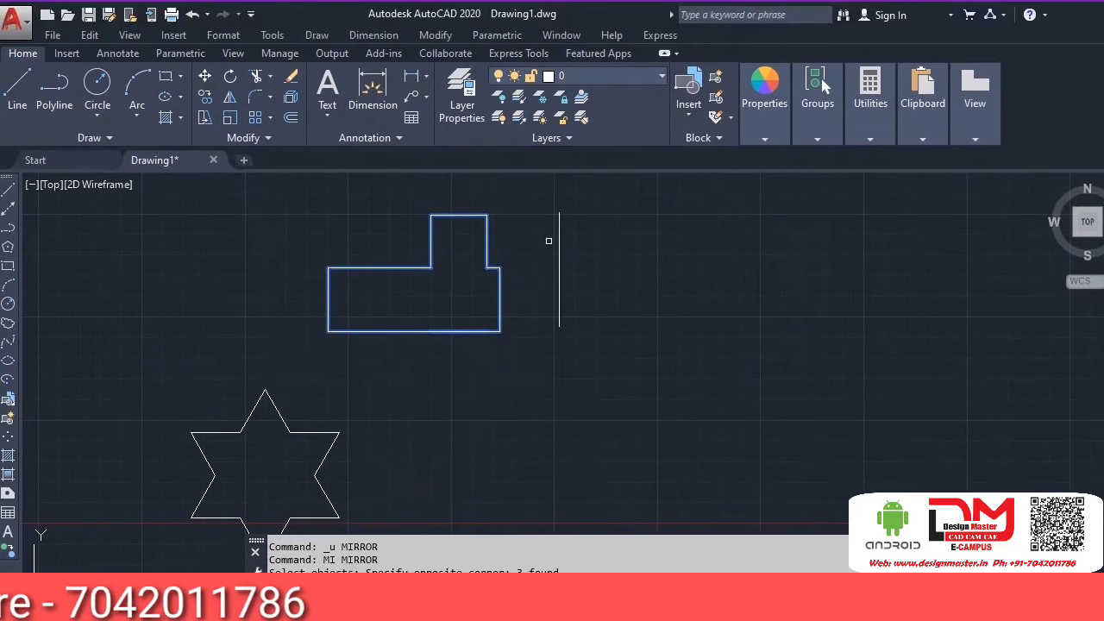
left_click(549, 212)
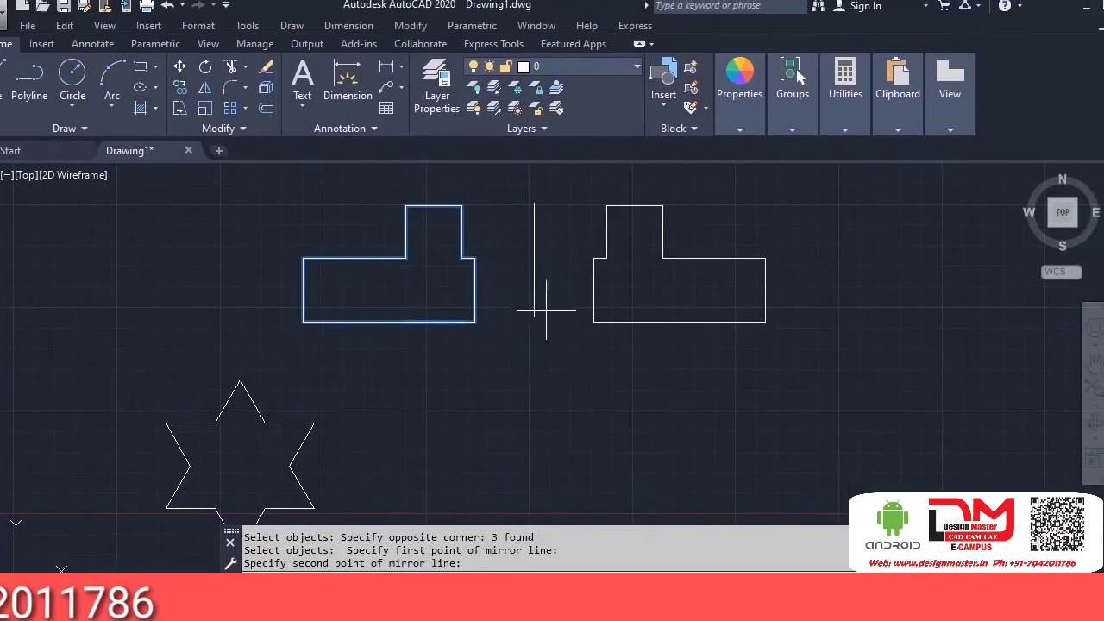
left_click(587, 338)
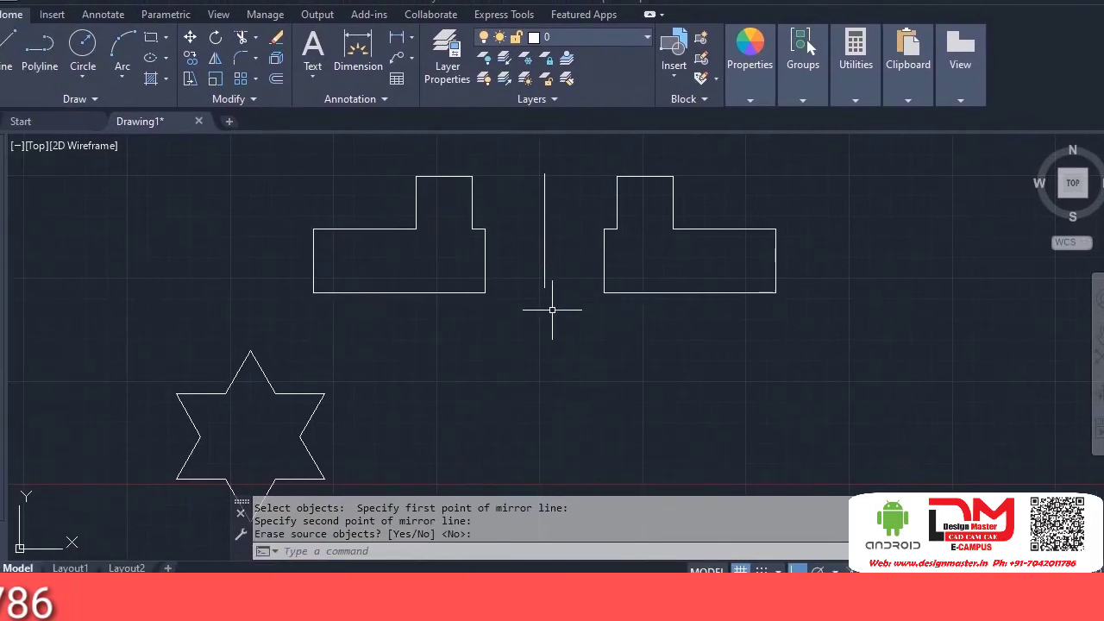
key("Return")
Step: Undo the repeated mirror and the drawing of the vertical mirror line
key("ctrl+z")
key("ctrl+z")
key("ctrl+z")
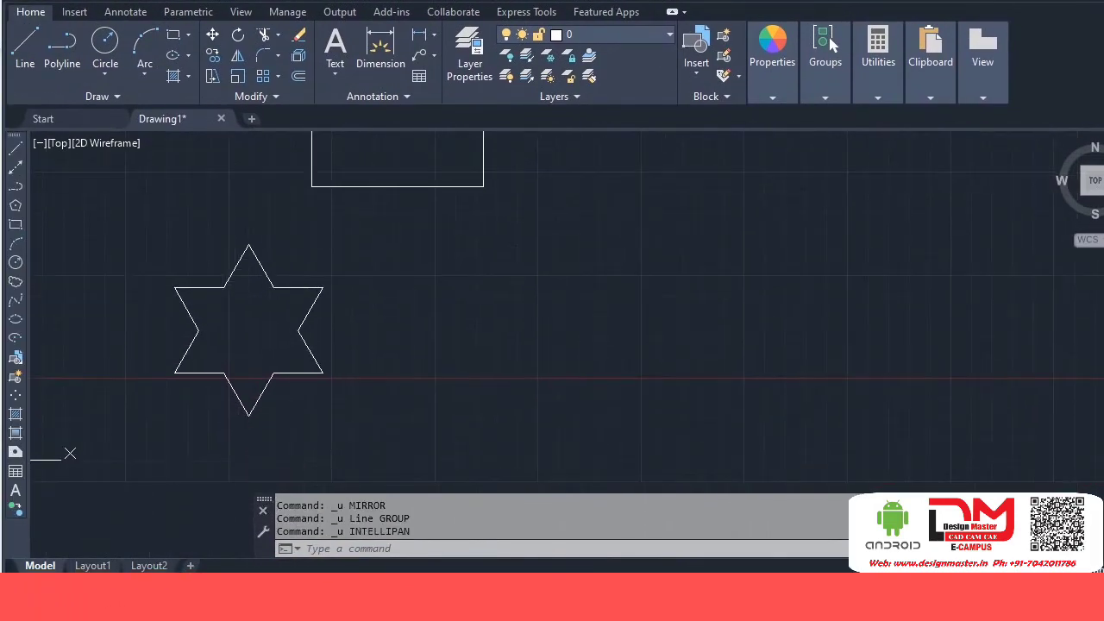
Step: Erase the remaining stepped outline above the star
middle_click_drag(355, 283, 375, 336)
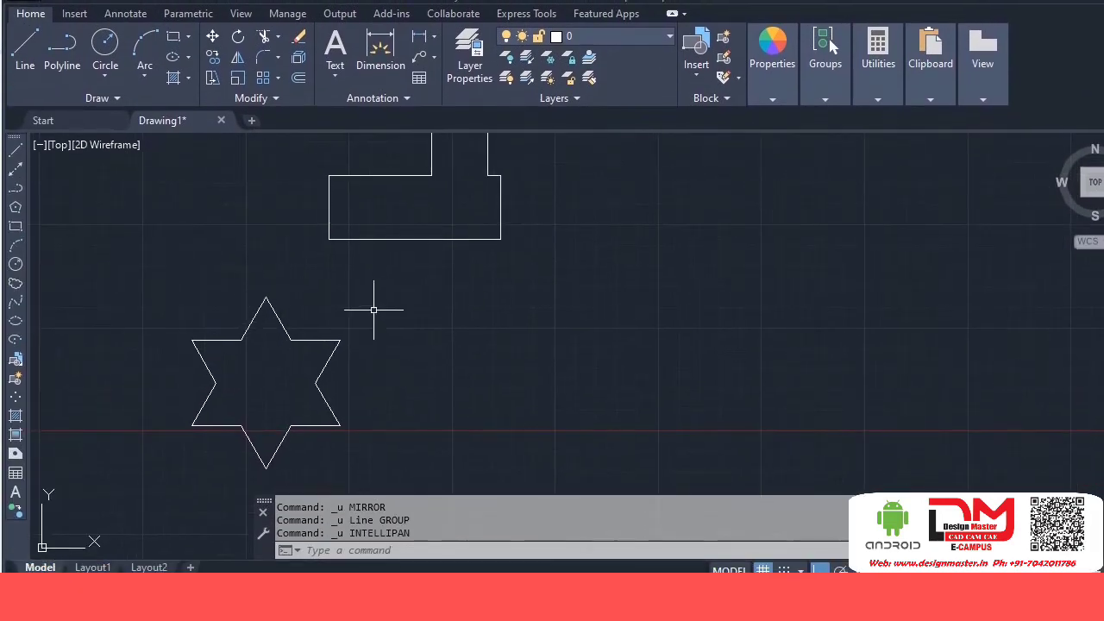
scroll(372, 308, "down", 2)
left_click(320, 164)
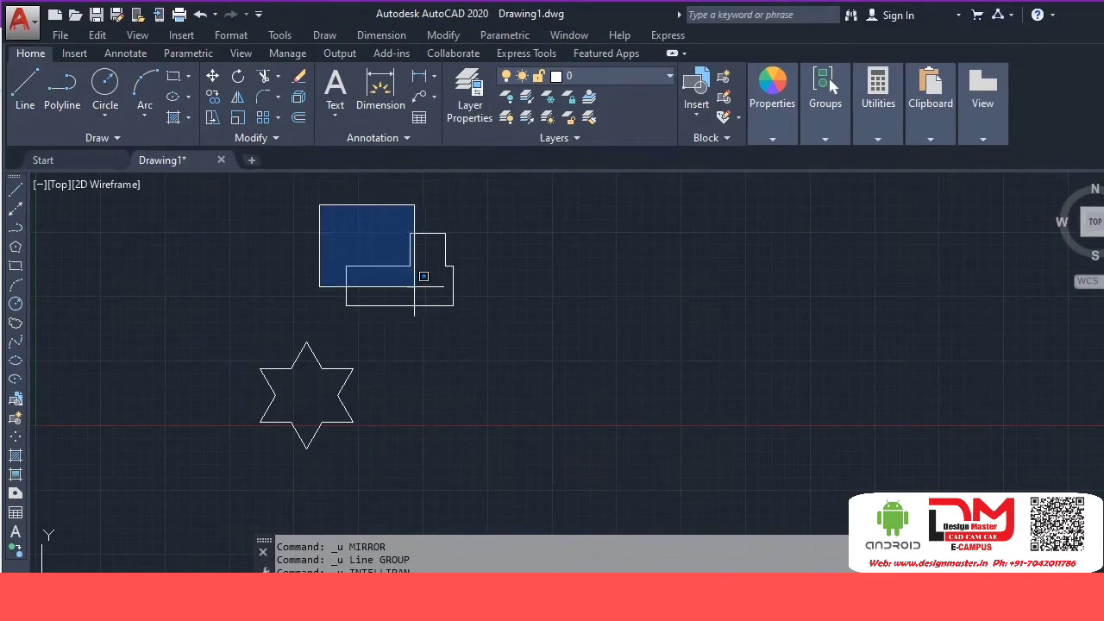
left_click(513, 321)
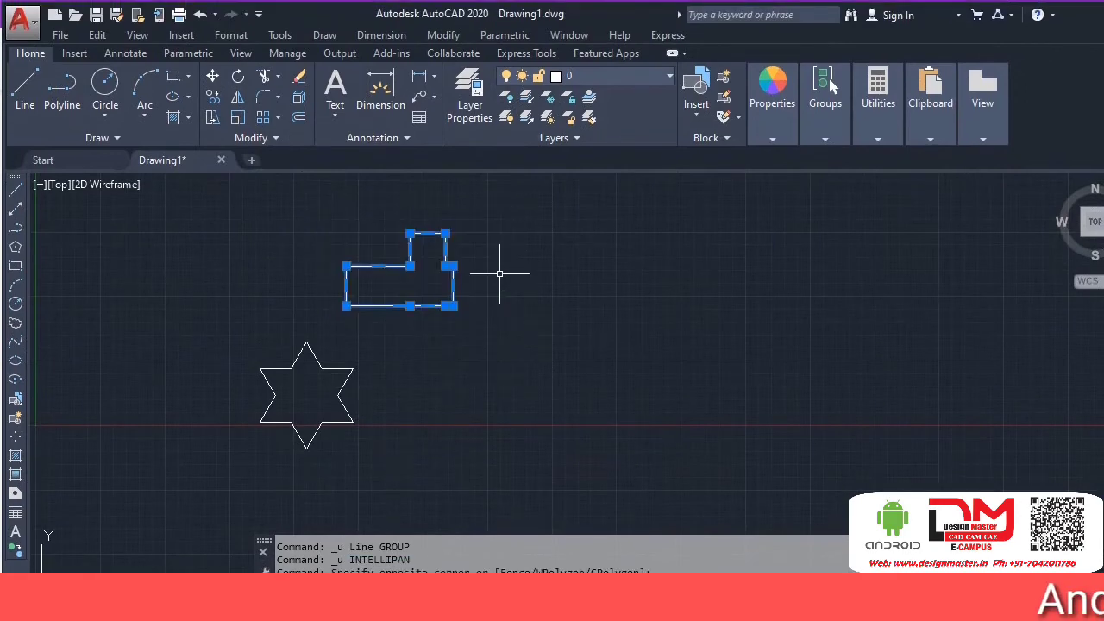
key("Delete")
Step: Add a linear dimension below the star's lower-left horizontal edge
scroll(285, 449, "up", 2)
scroll(259, 325, "up", 3)
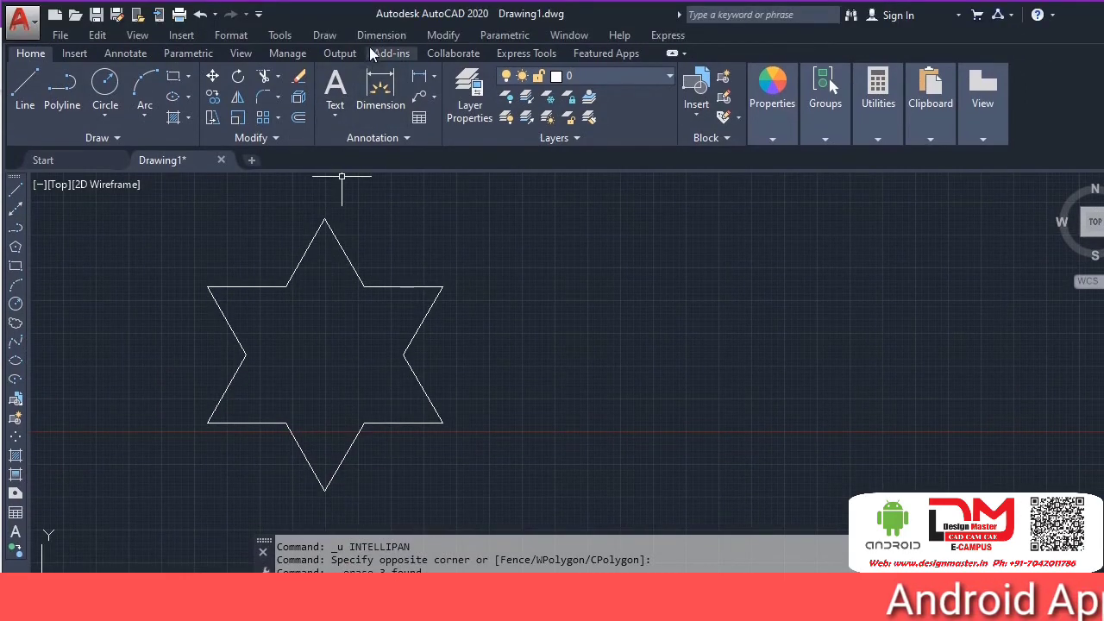
left_click(380, 36)
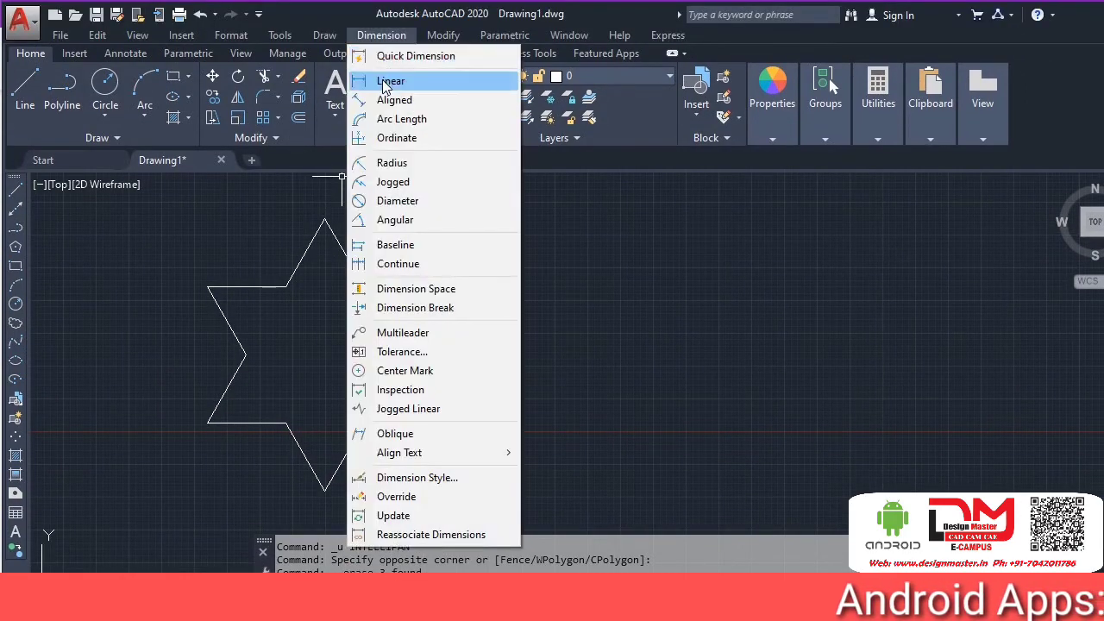
left_click(390, 77)
left_click(207, 381)
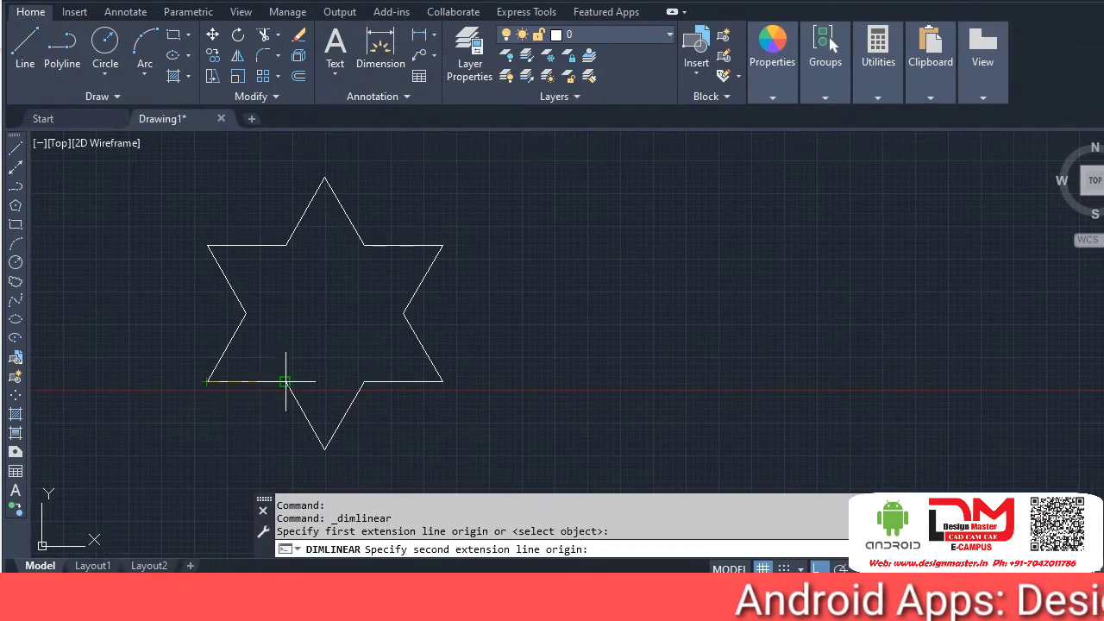
left_click(284, 381)
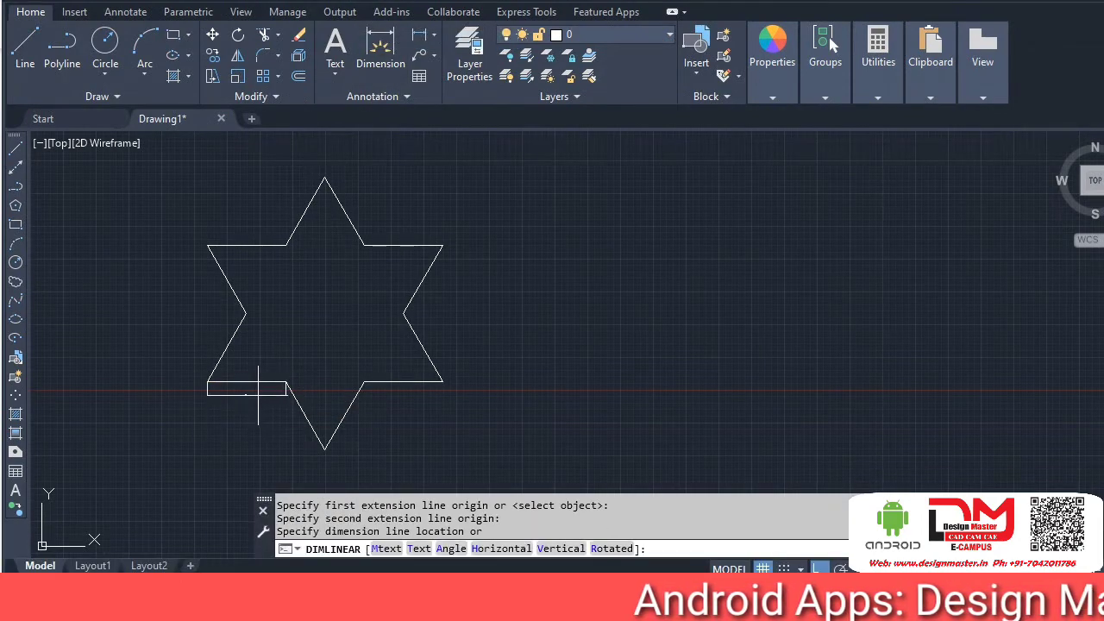
left_click(258, 394)
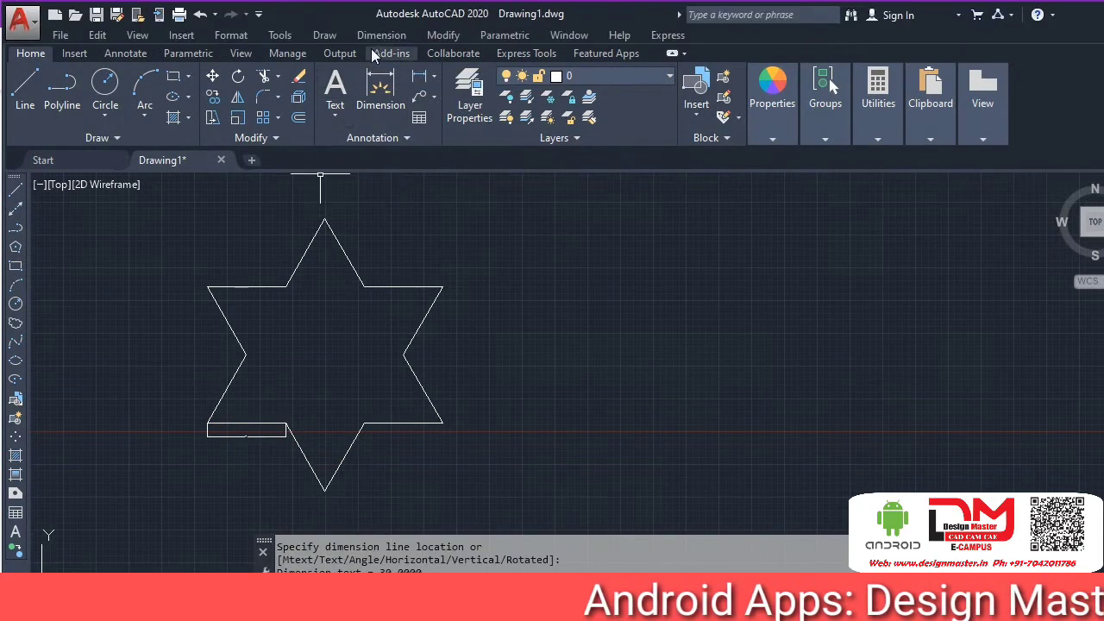
Step: Add an angular dimension inside the star's lower-left point, between its slanted and horizontal edges
left_click(382, 34)
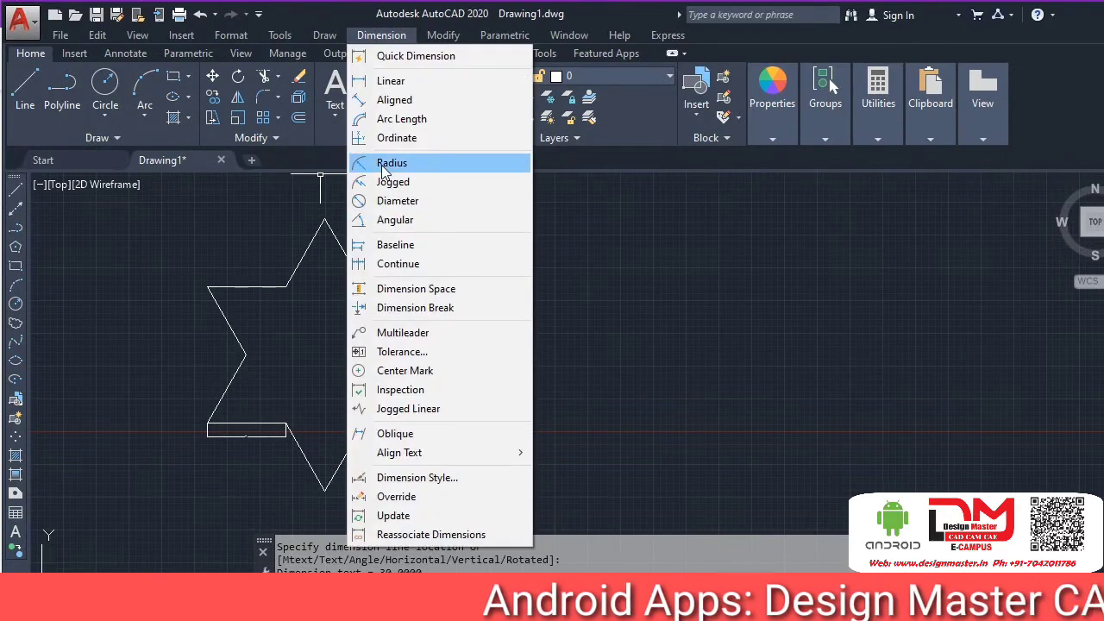
left_click(393, 219)
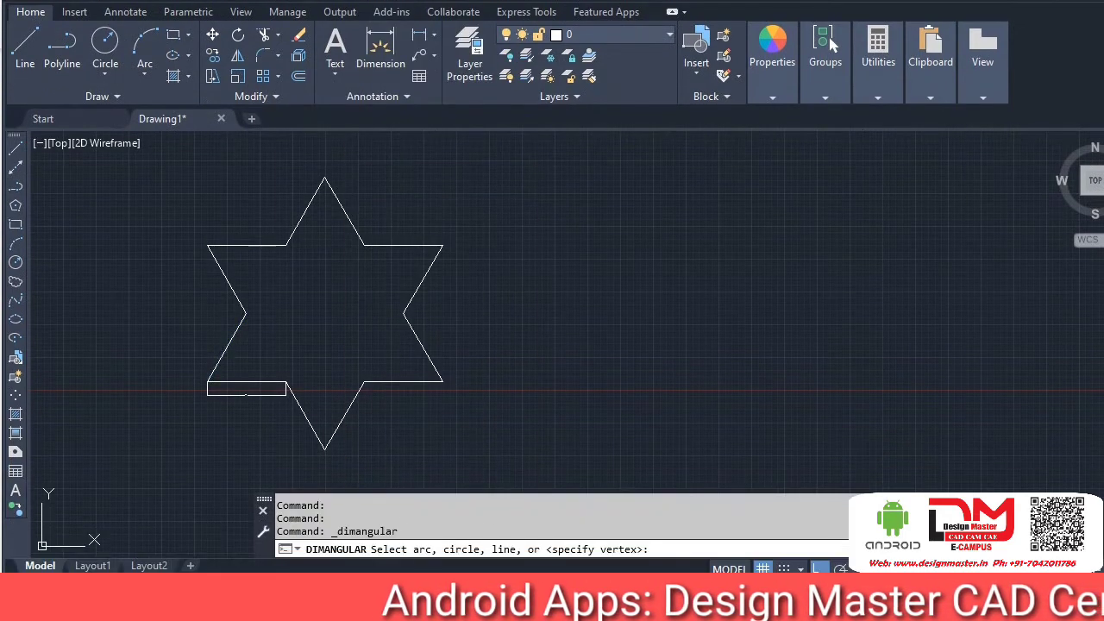
left_click(226, 347)
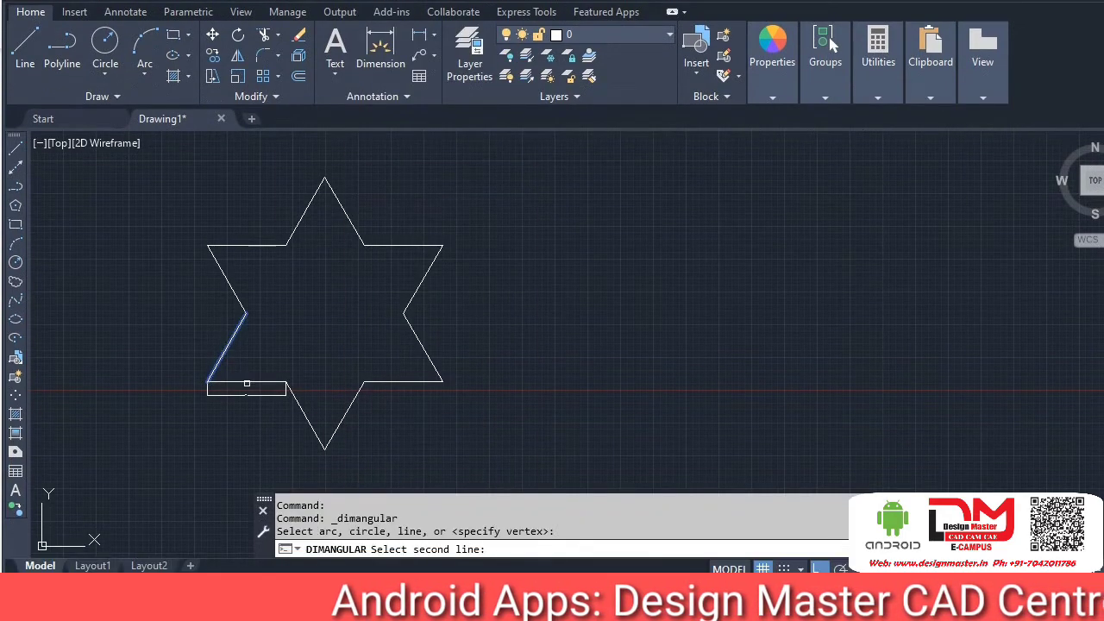
left_click(247, 382)
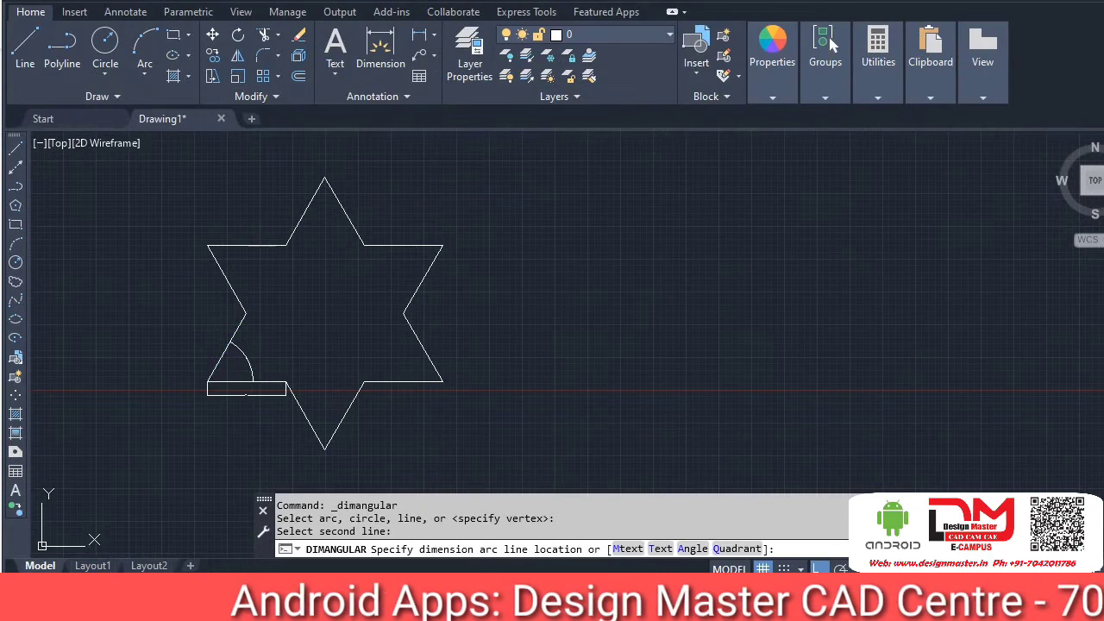
left_click(244, 360)
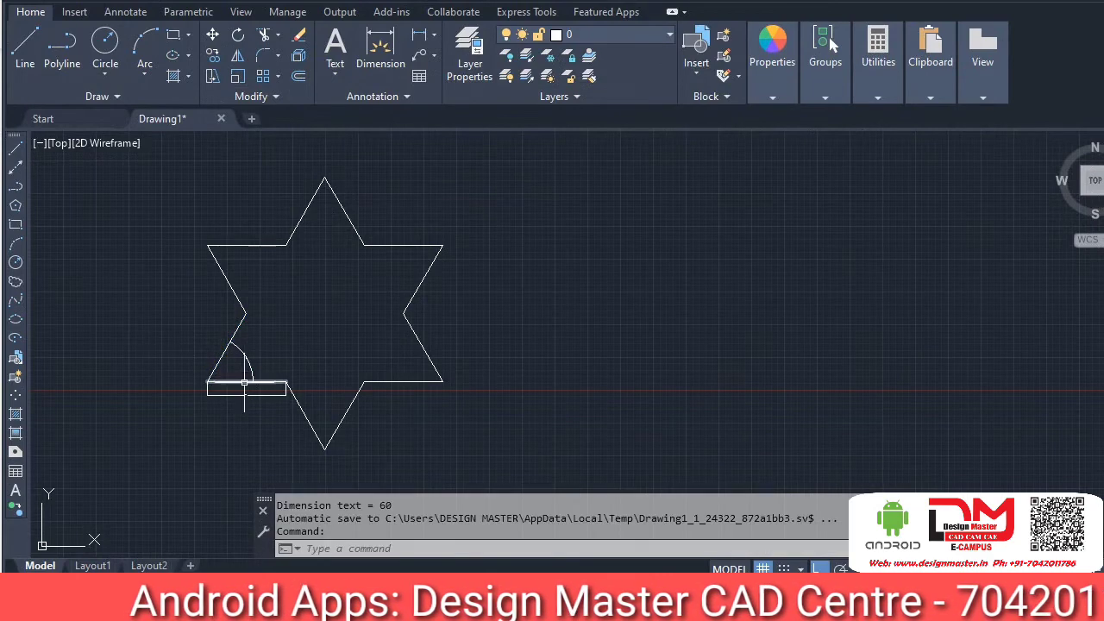
Step: Open the Standard dimension style for modification and enable fixed length extension lines
middle_click_drag(246, 389, 291, 381)
middle_click_drag(332, 346, 263, 345)
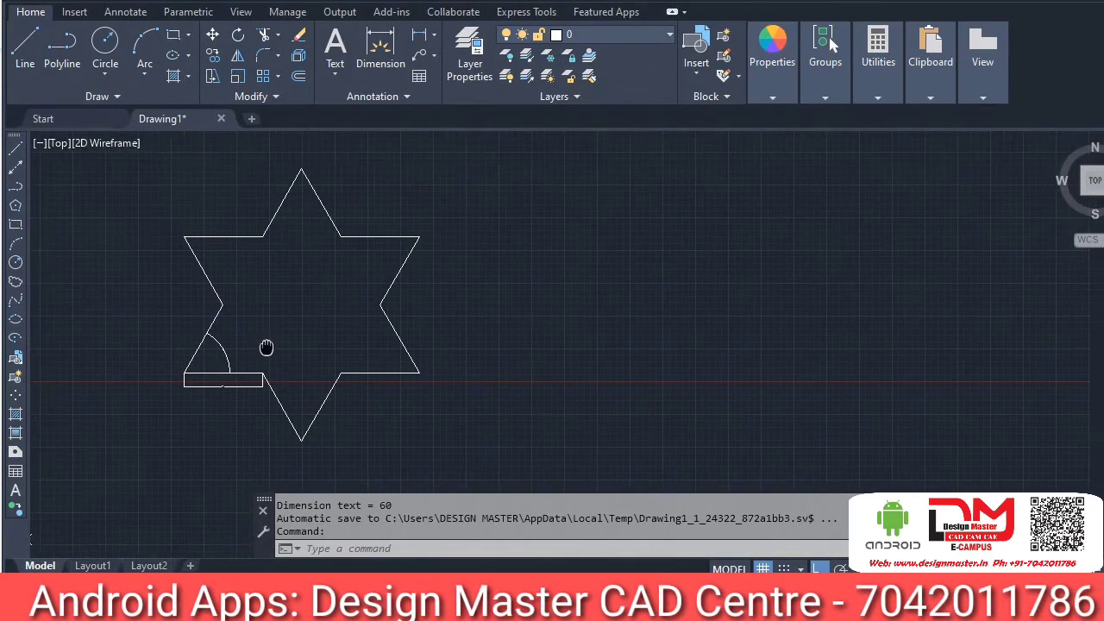
type("D")
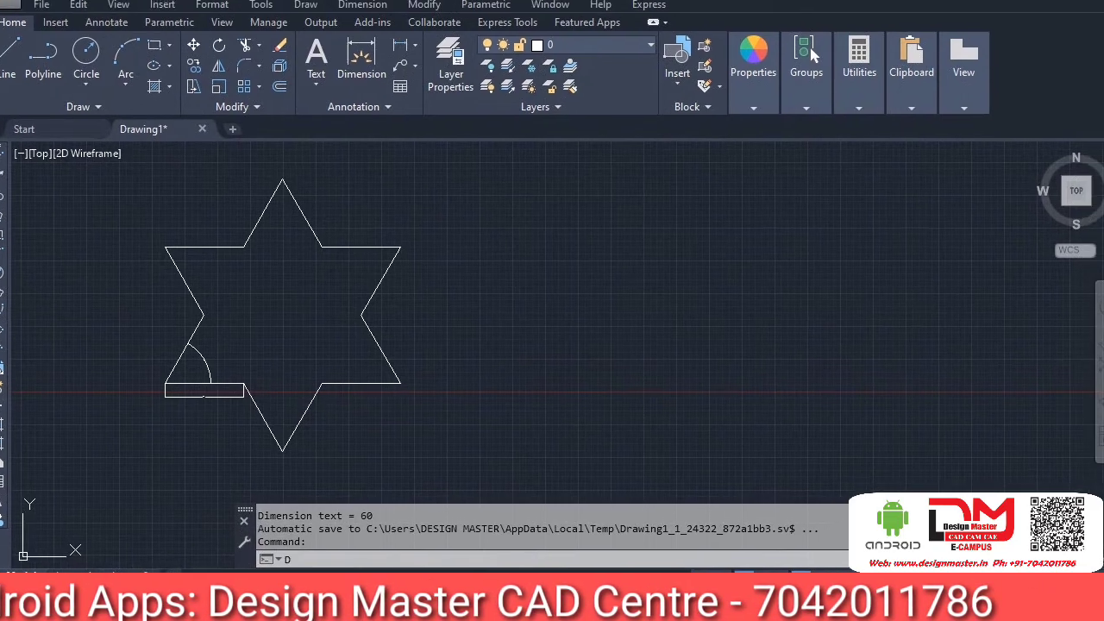
key("Return")
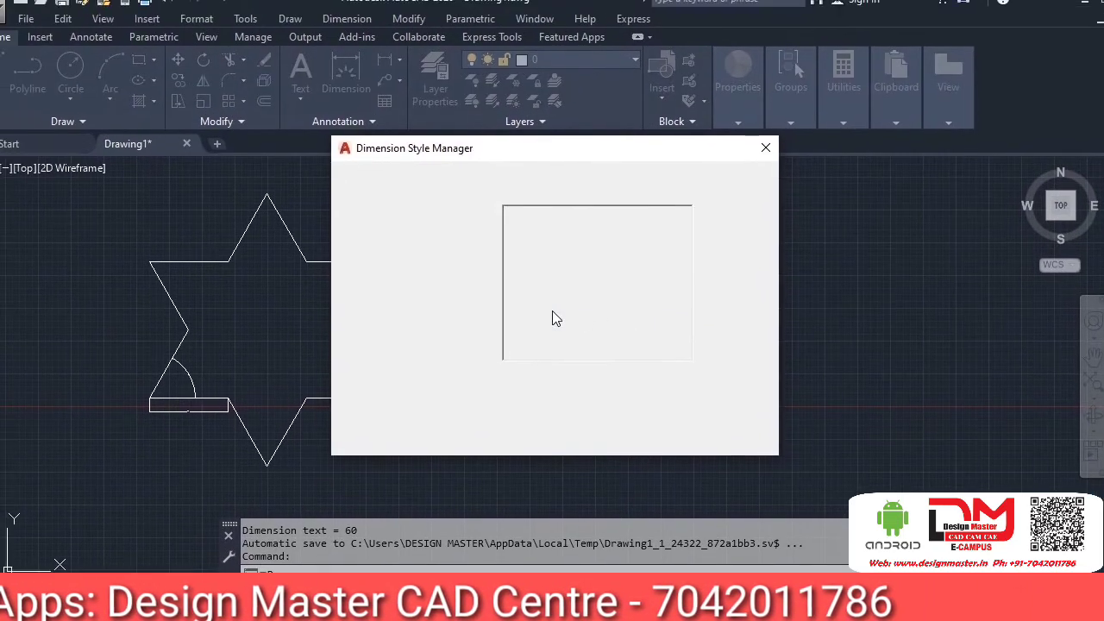
left_click(691, 292)
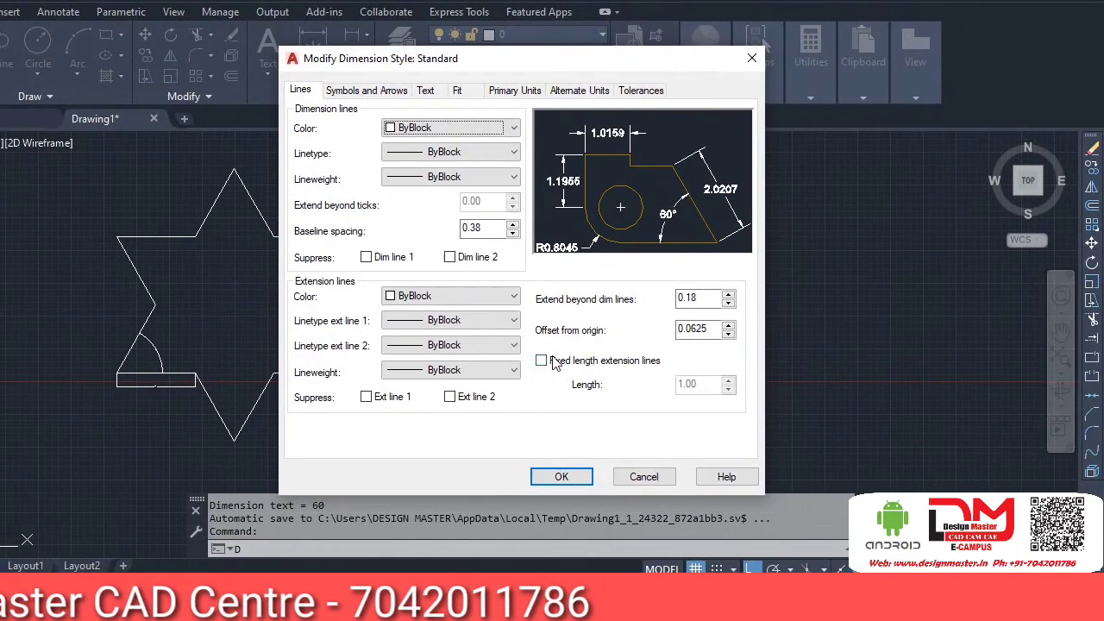
left_click(550, 362)
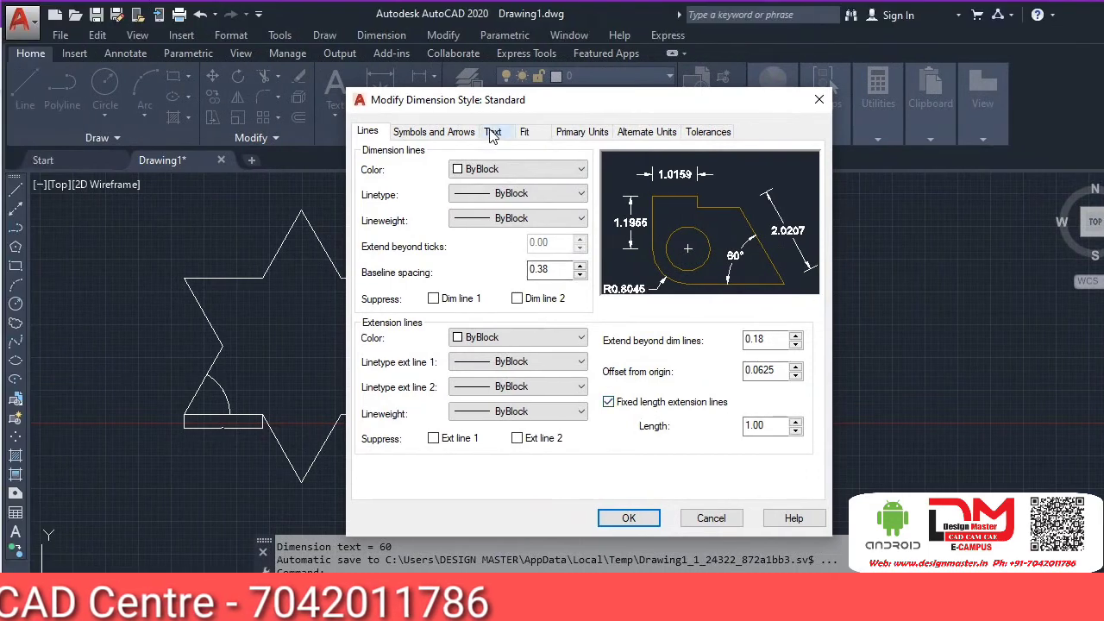
Step: Set the Standard style's text height and arrow size both to 2
left_click(492, 133)
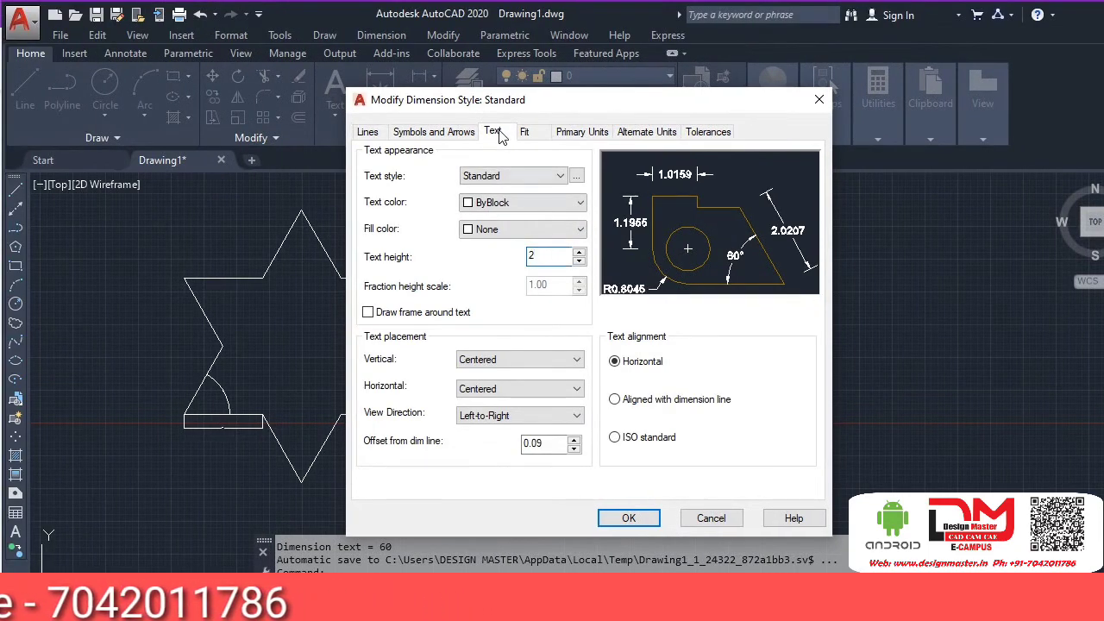
left_click(455, 134)
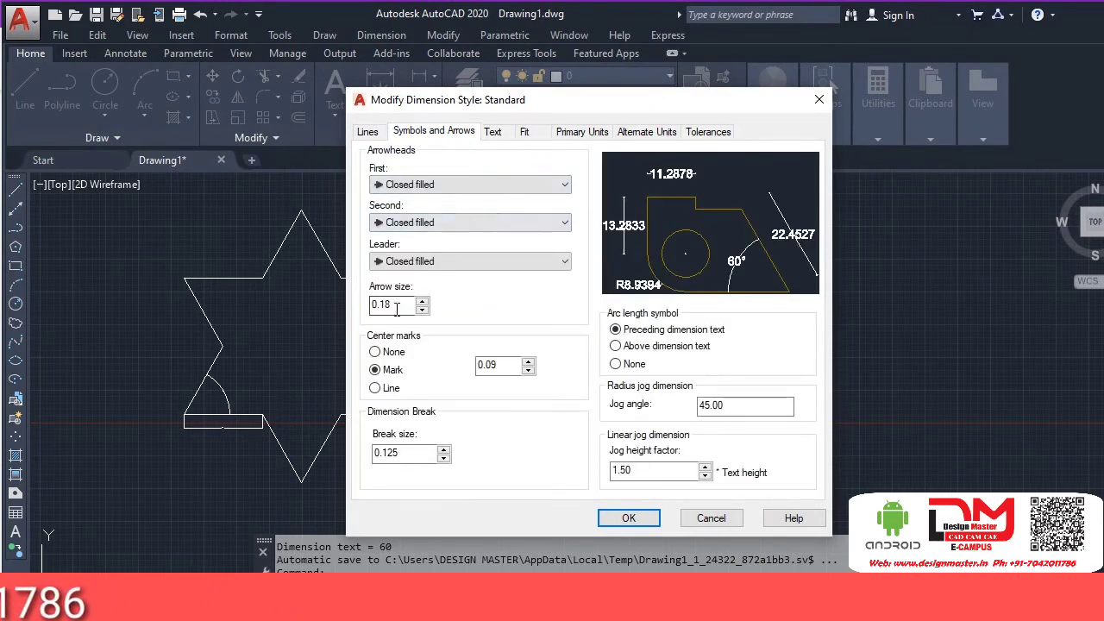
type("2")
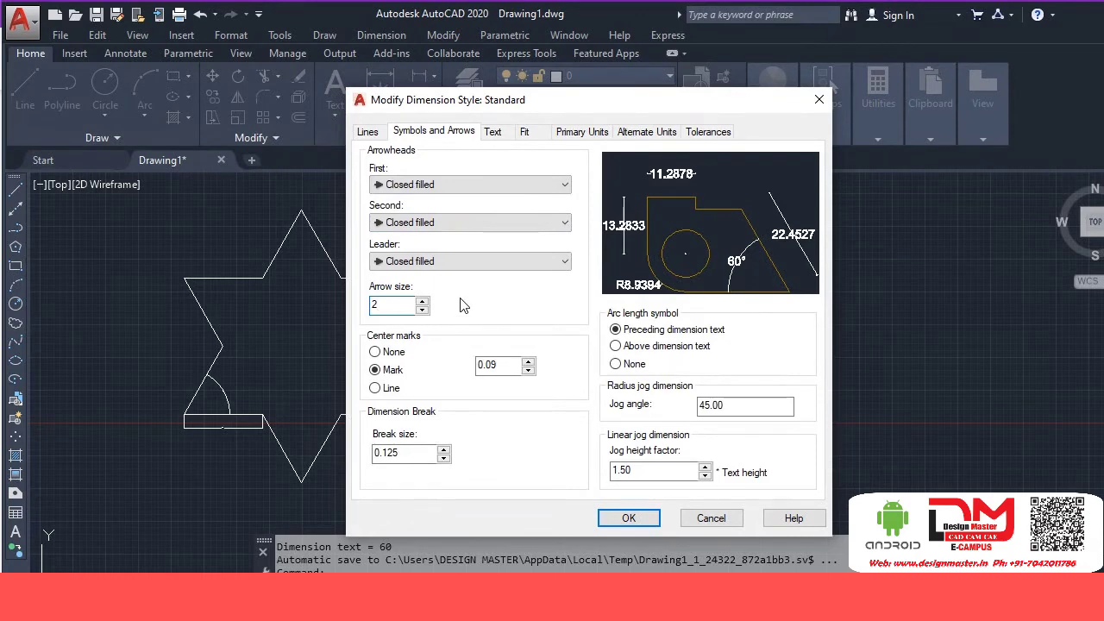
Step: Set the dimension text height to 2.5, accept the style changes and close the Dimension Style Manager
left_click(492, 131)
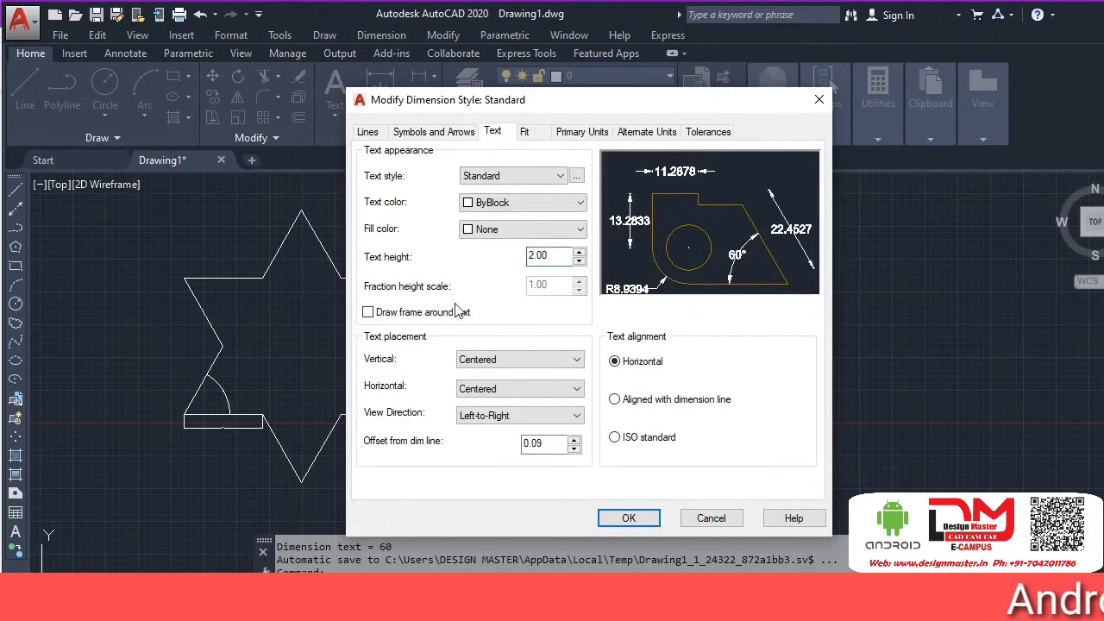
double_click(552, 256)
type("2")
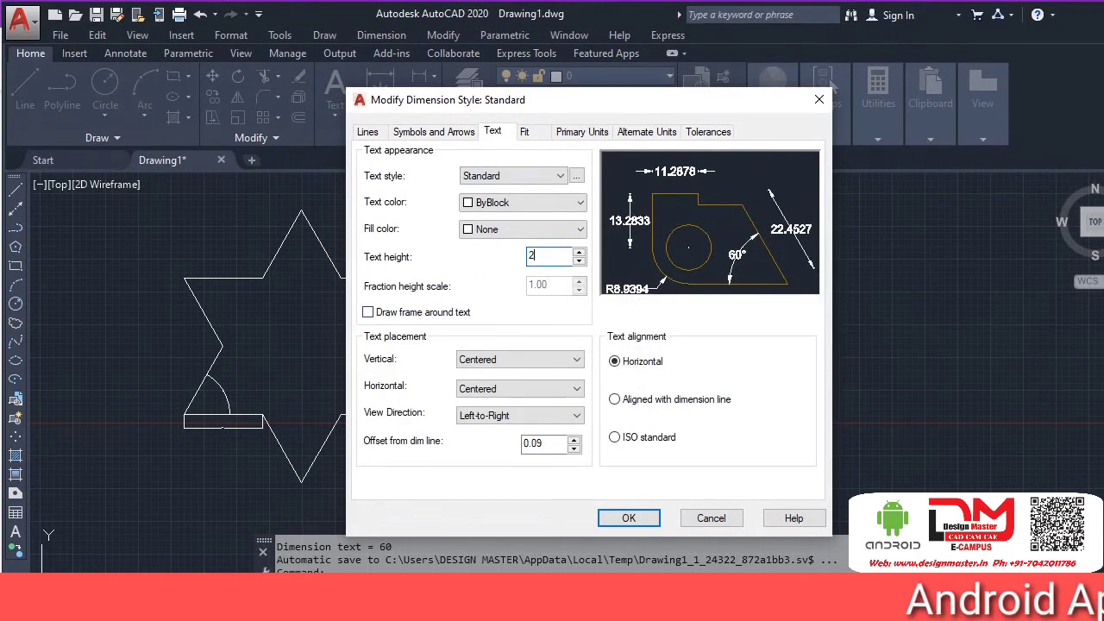
type(".5")
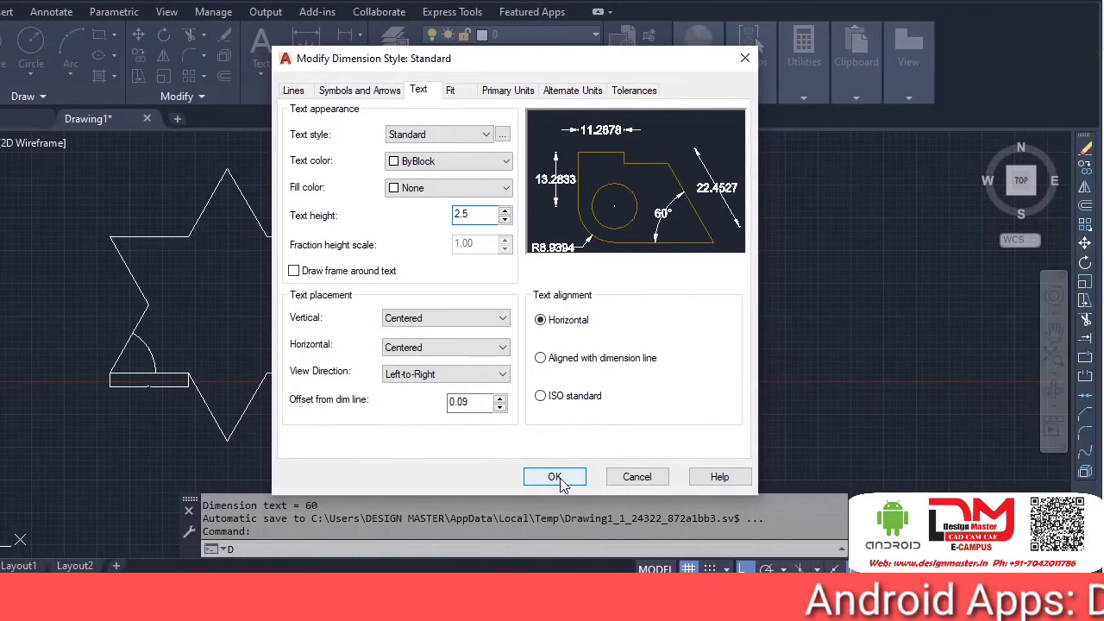
left_click(555, 477)
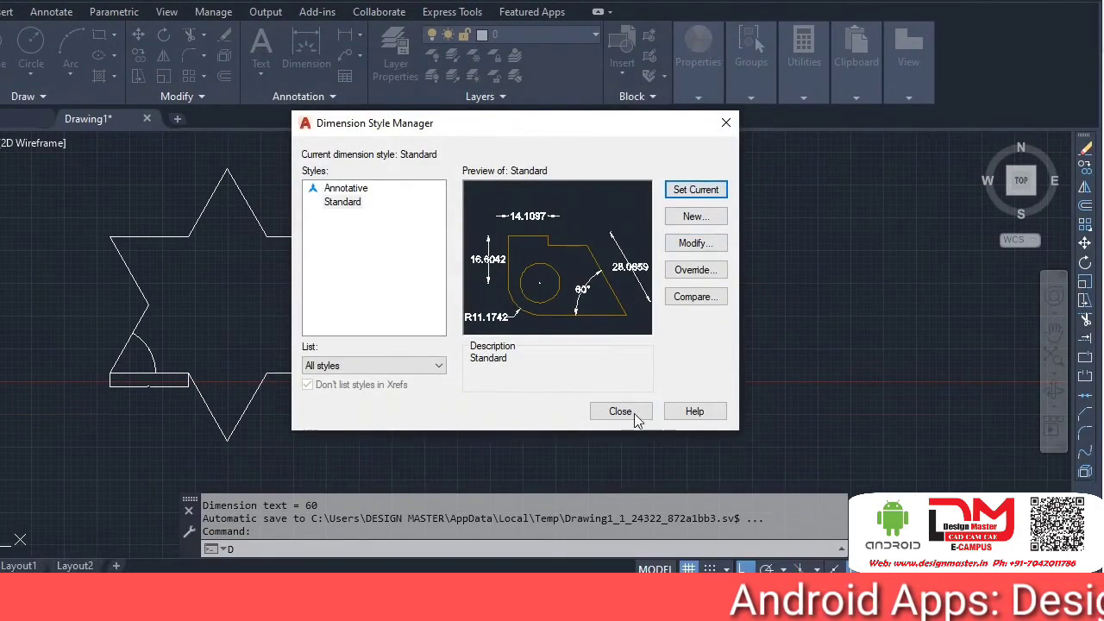
left_click(629, 453)
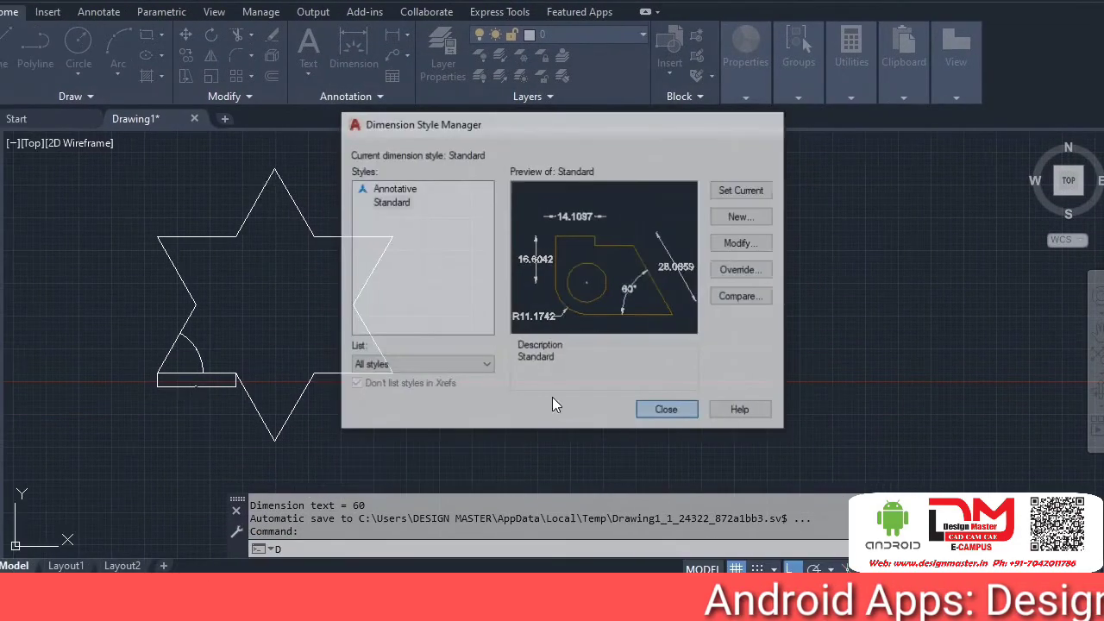
Step: Draw a horizontal line 30 long in the empty area to the right of the star
scroll(324, 371, "down", 2)
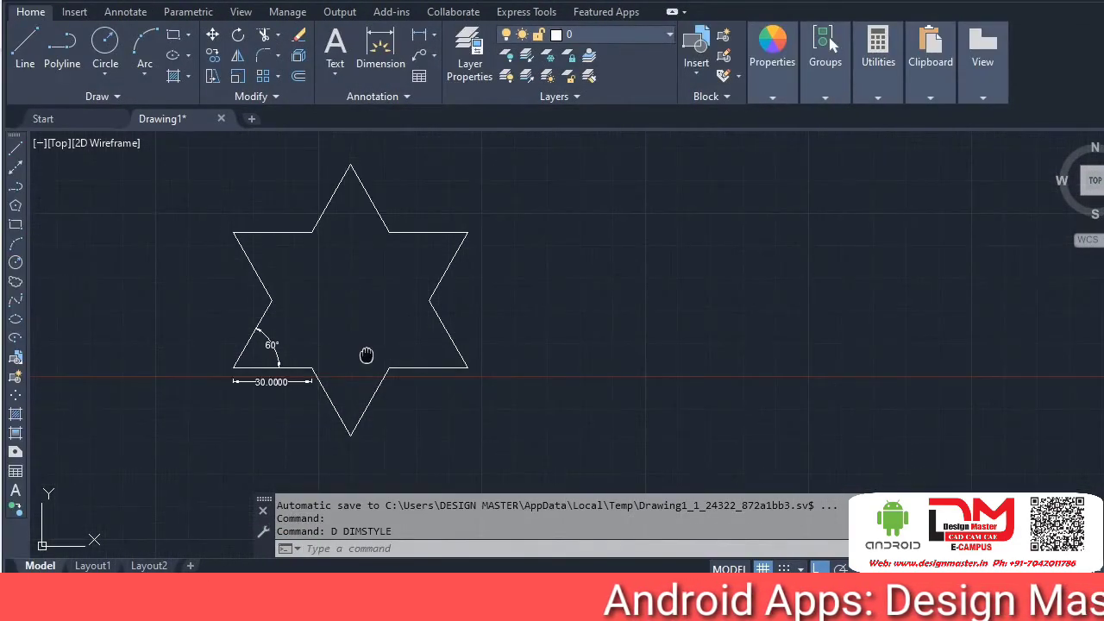
middle_click_drag(366, 357, 329, 401)
mouse_move(261, 392)
middle_mouse_down()
mouse_move(273, 394)
mouse_move(245, 401)
mouse_move(229, 356)
middle_mouse_up()
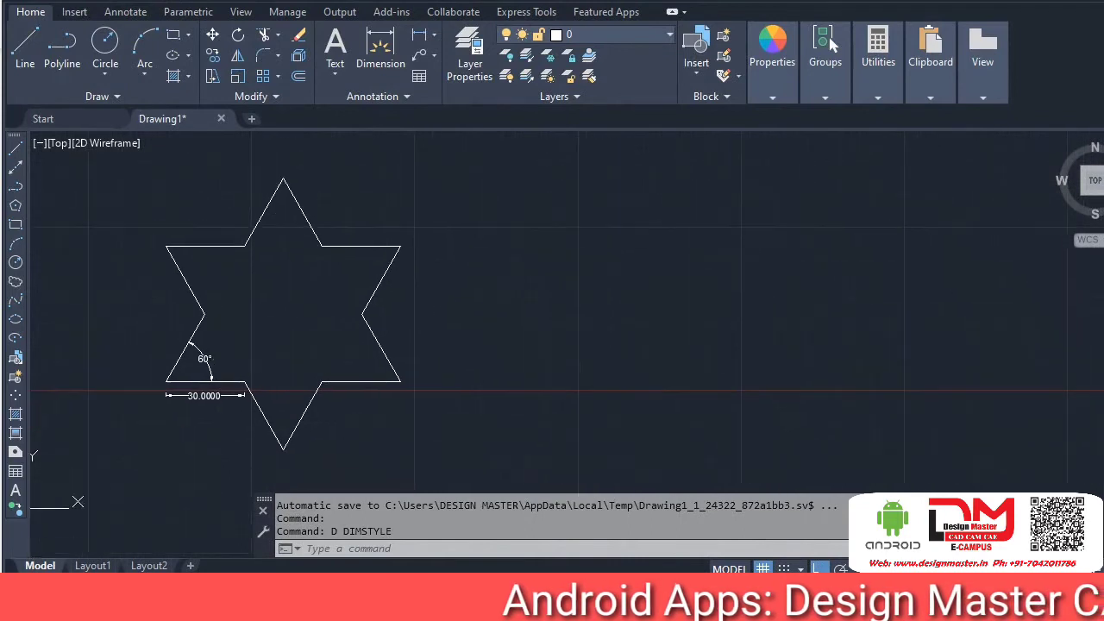
type("l")
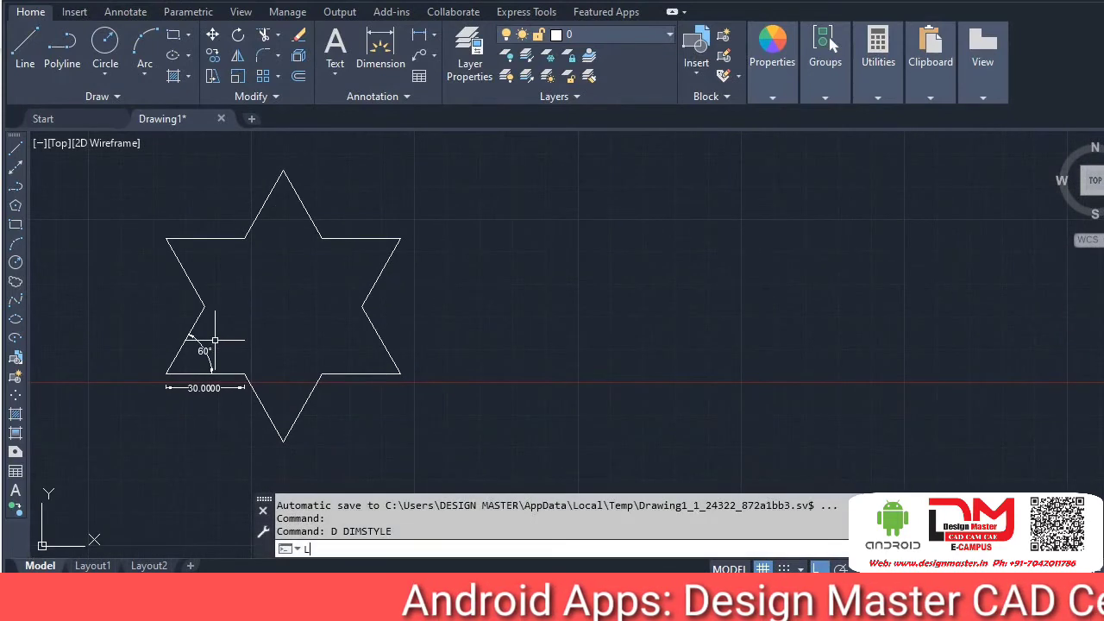
key("Return")
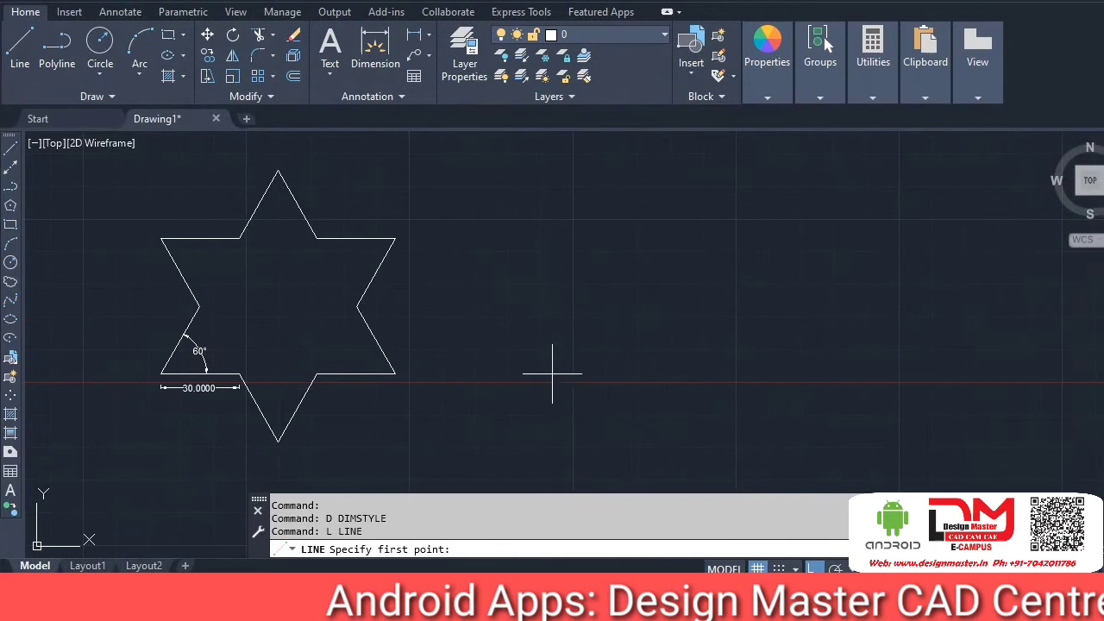
left_click(553, 371)
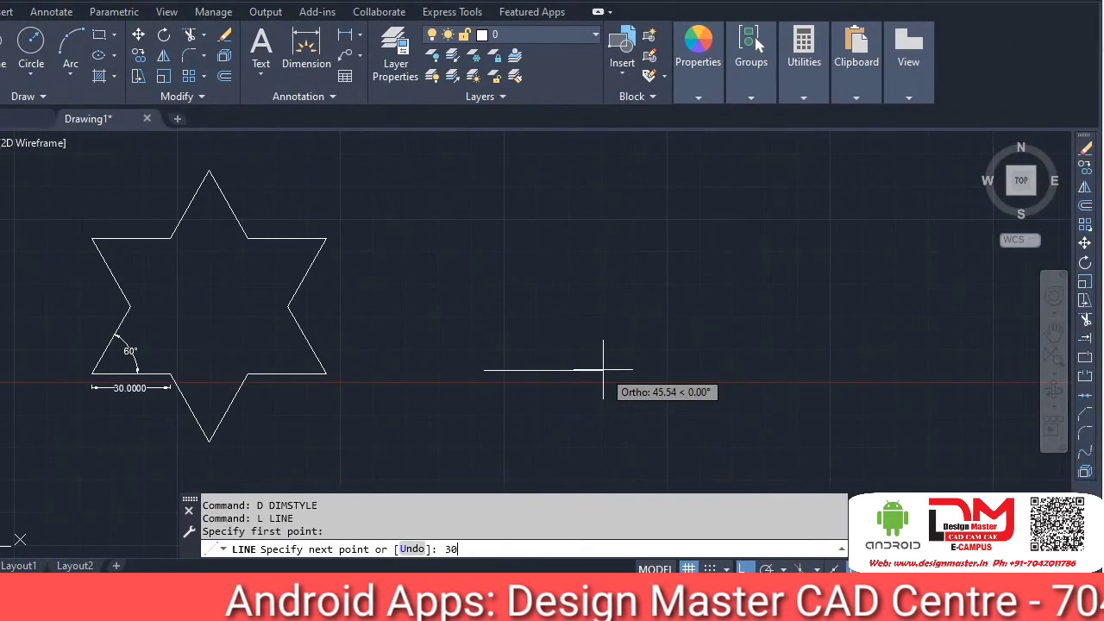
type("30")
key("Return")
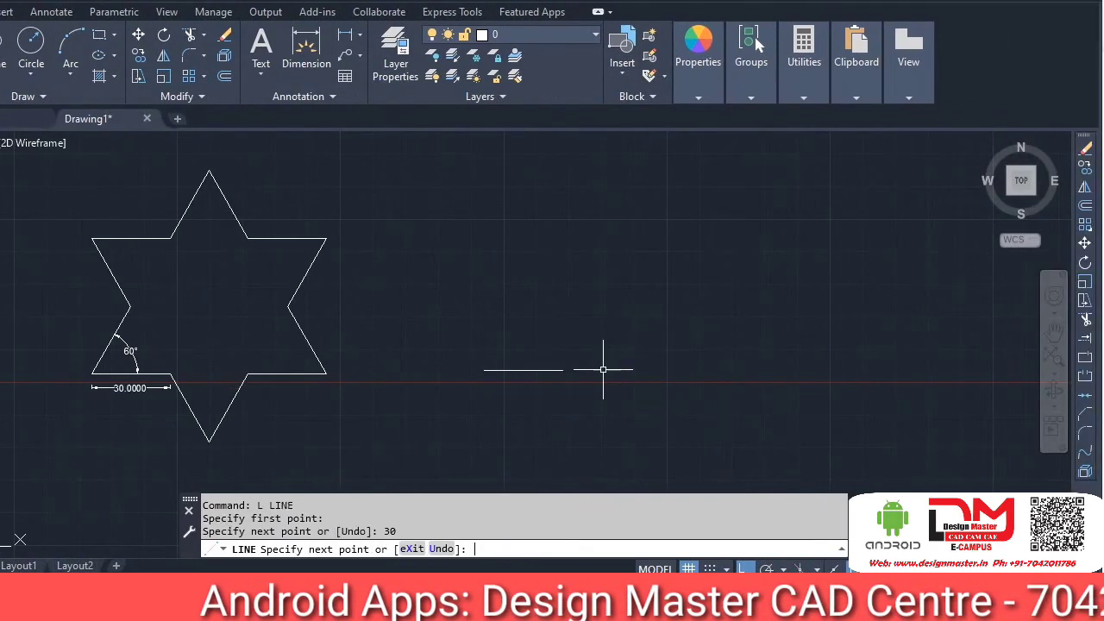
key("Return")
key("Return")
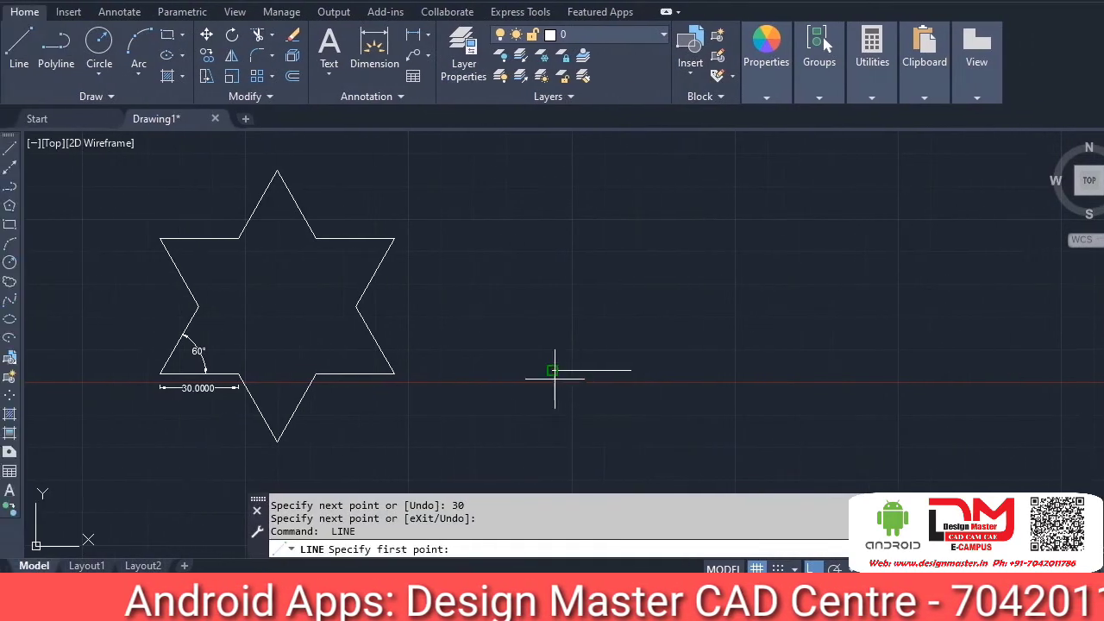
left_click(552, 371)
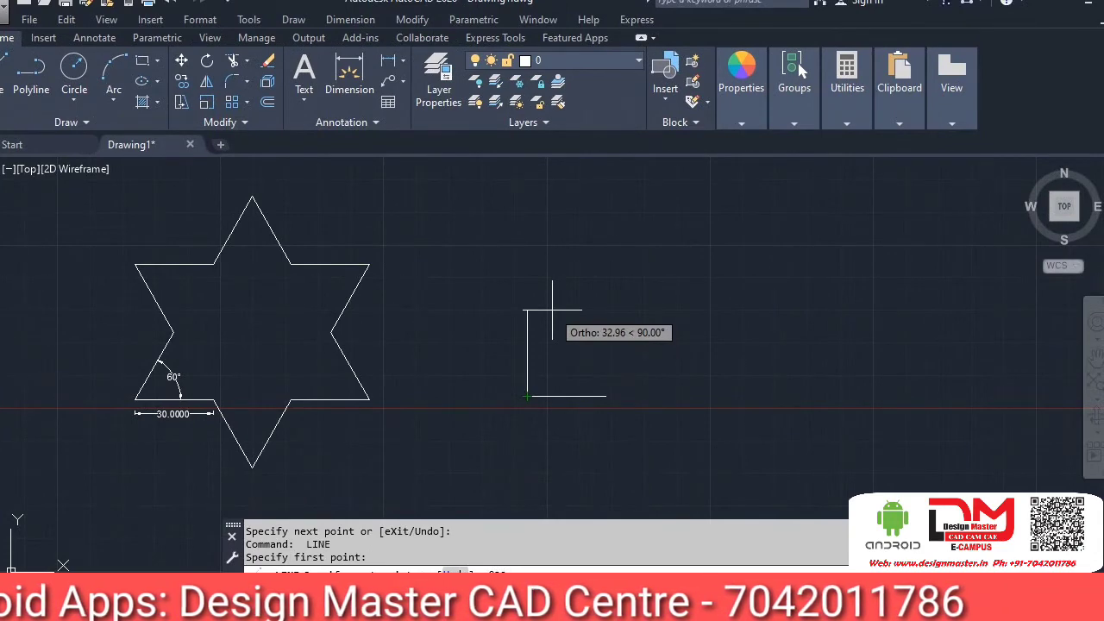
type("@30<60")
key("Return")
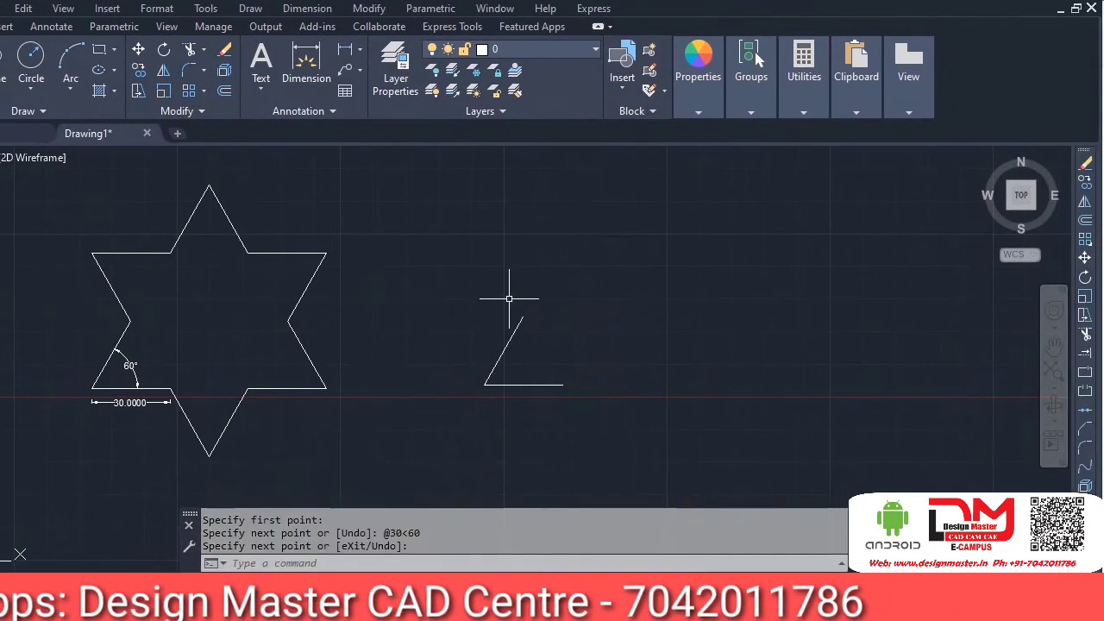
key("Return")
Step: Draw a horizontal line rightward from the upper end of the 60-degree line, extending past the base line's right end
type("L LINE")
key("Return")
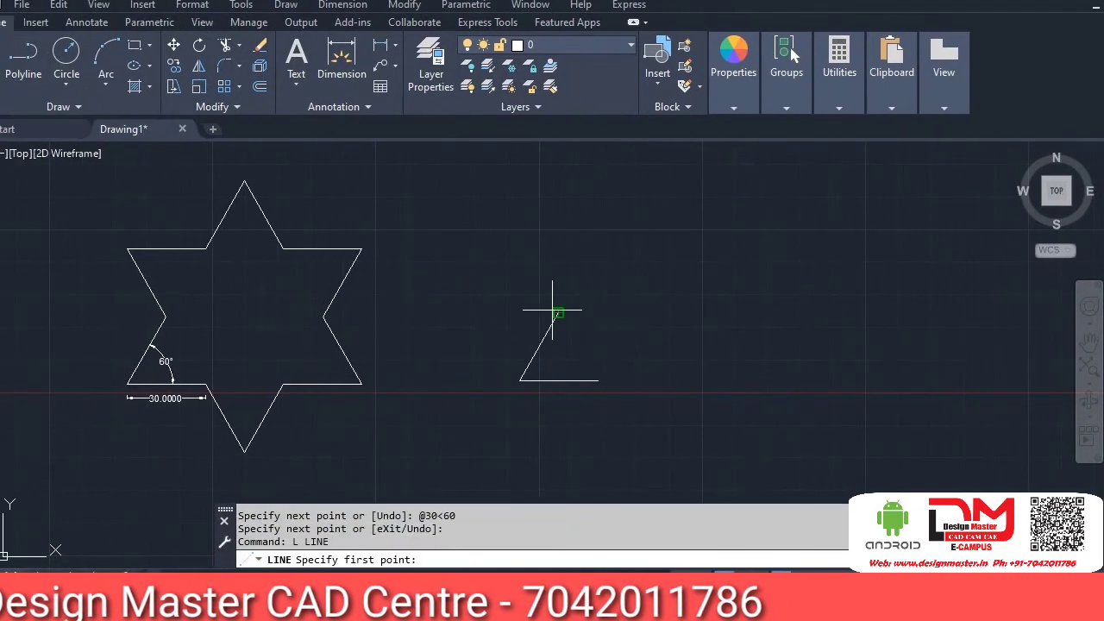
left_click(523, 320)
left_click(631, 309)
key("Escape")
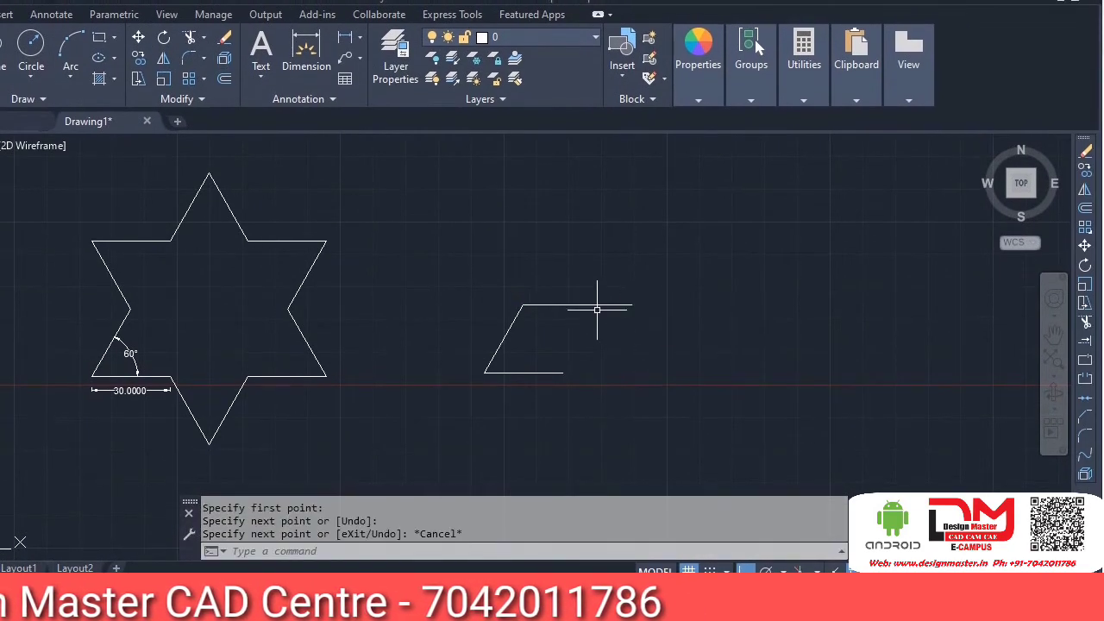
left_click(597, 302)
key("Escape")
key("Escape")
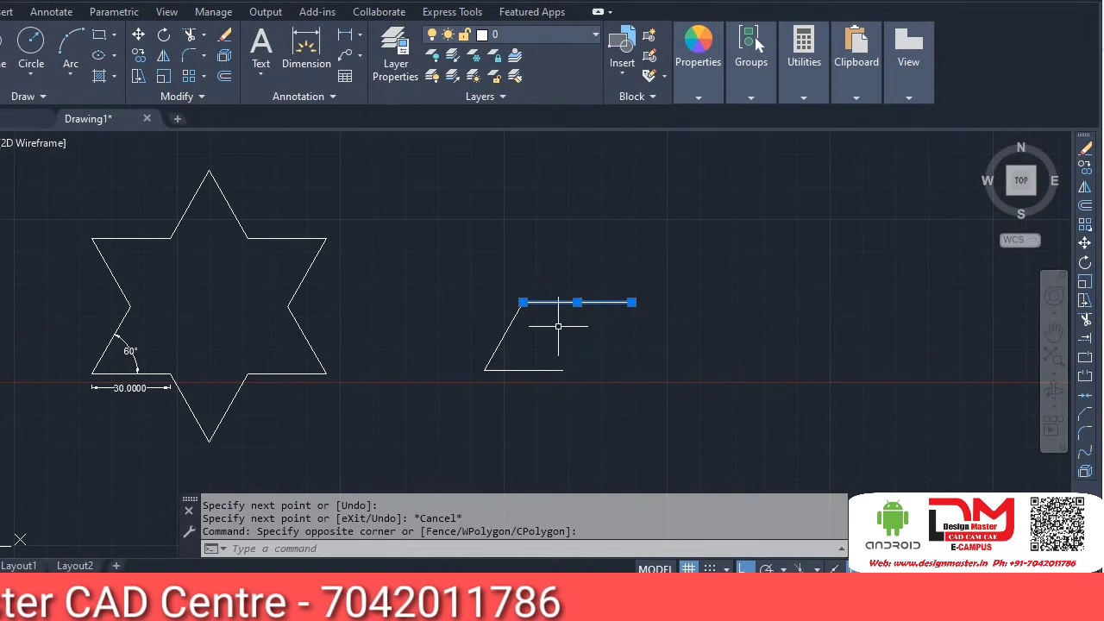
Step: Mirror the base line and 60-degree line about the long horizontal line, keeping the originals, and erase that long line
type("MI")
key("Return")
left_click(561, 335)
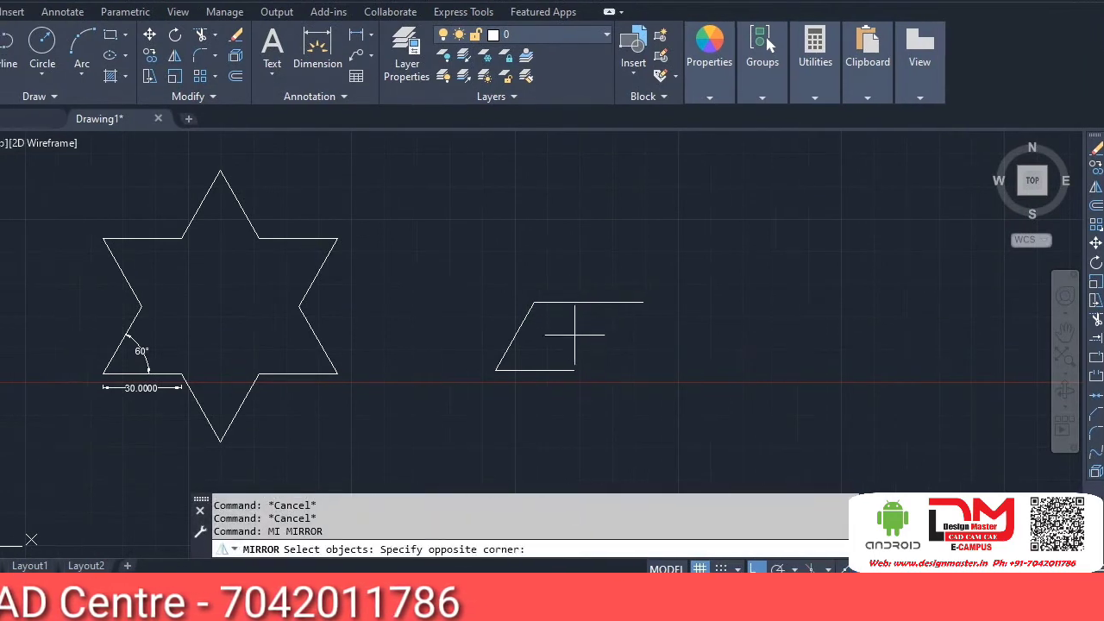
left_click(465, 401)
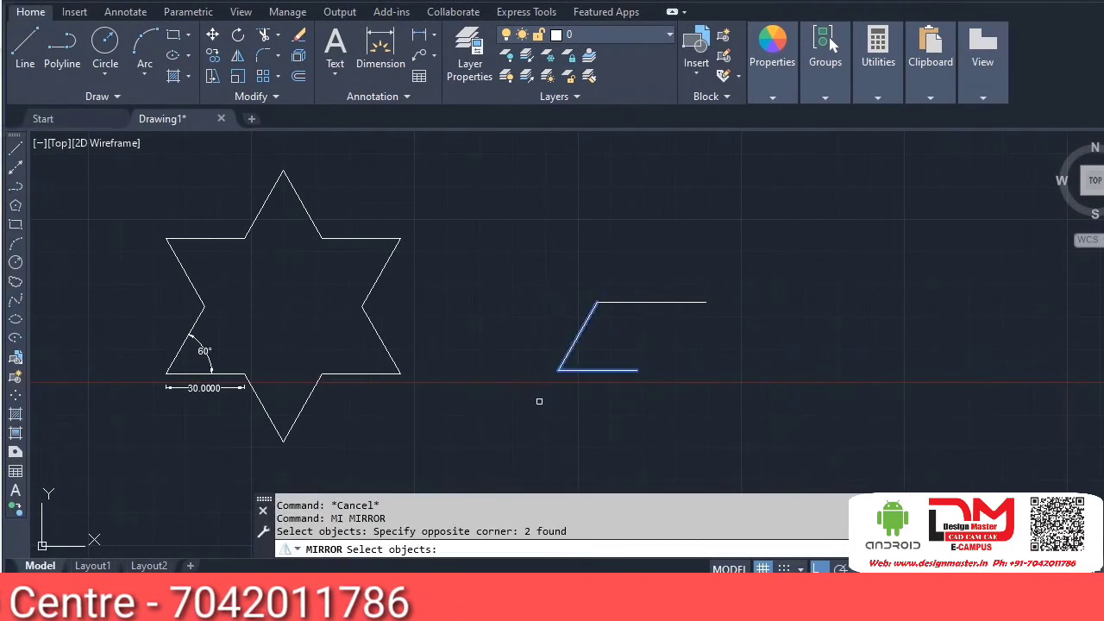
key("Return")
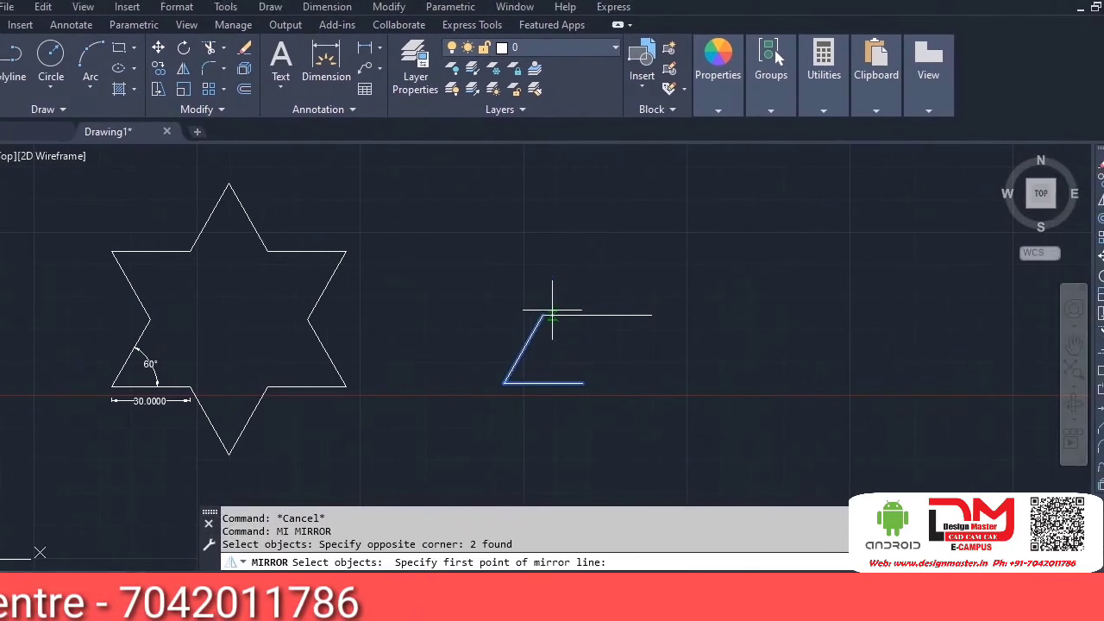
left_click(597, 302)
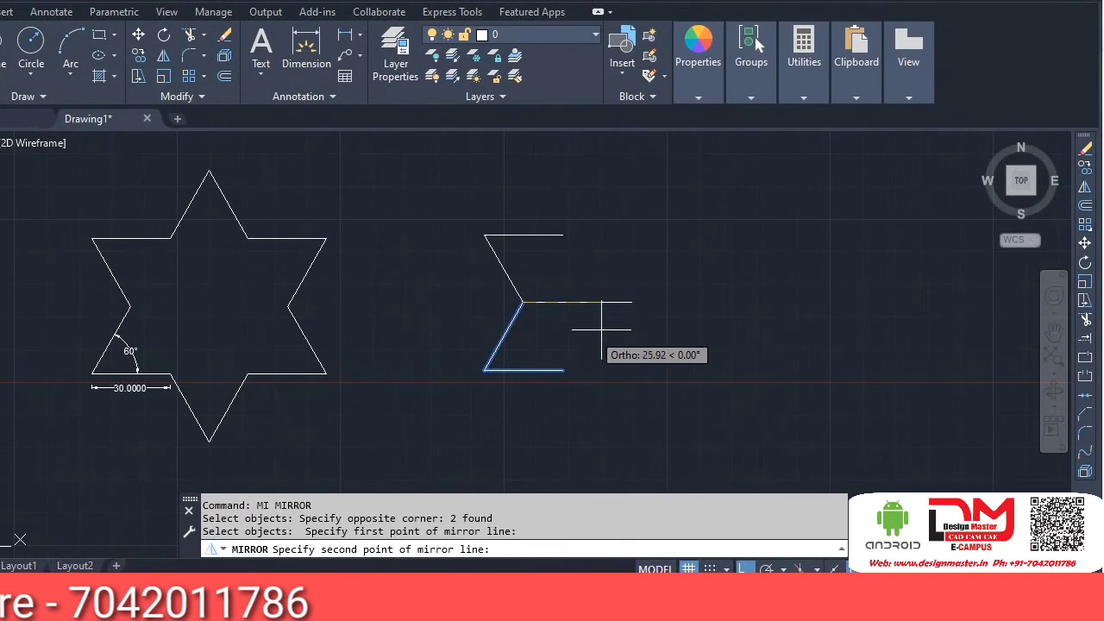
left_click(595, 305)
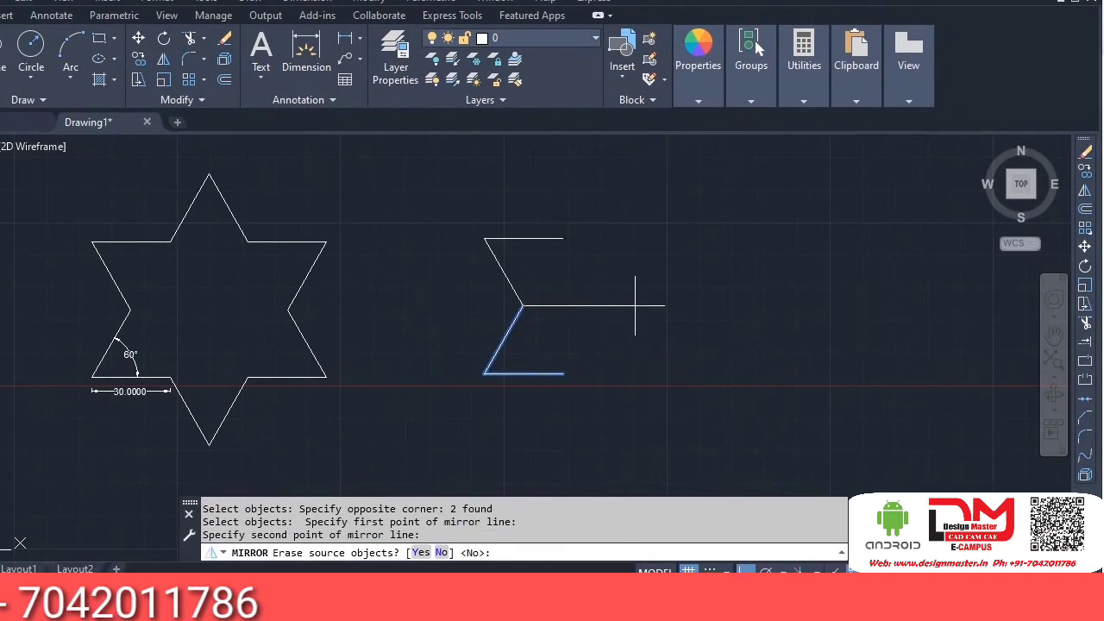
key("Return")
left_click(677, 281)
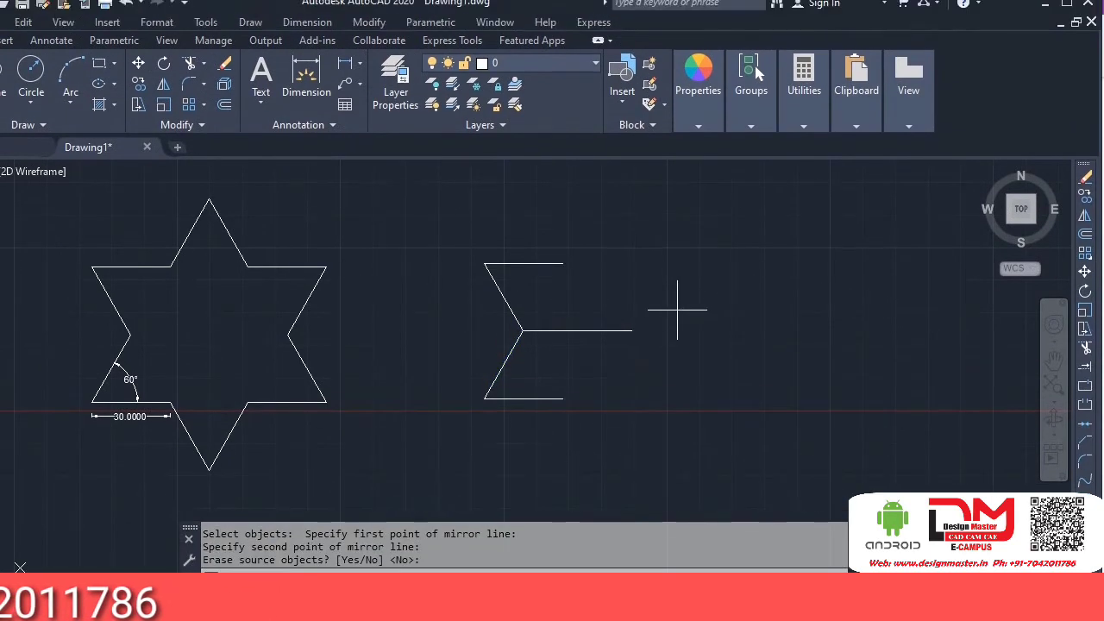
left_click(617, 338)
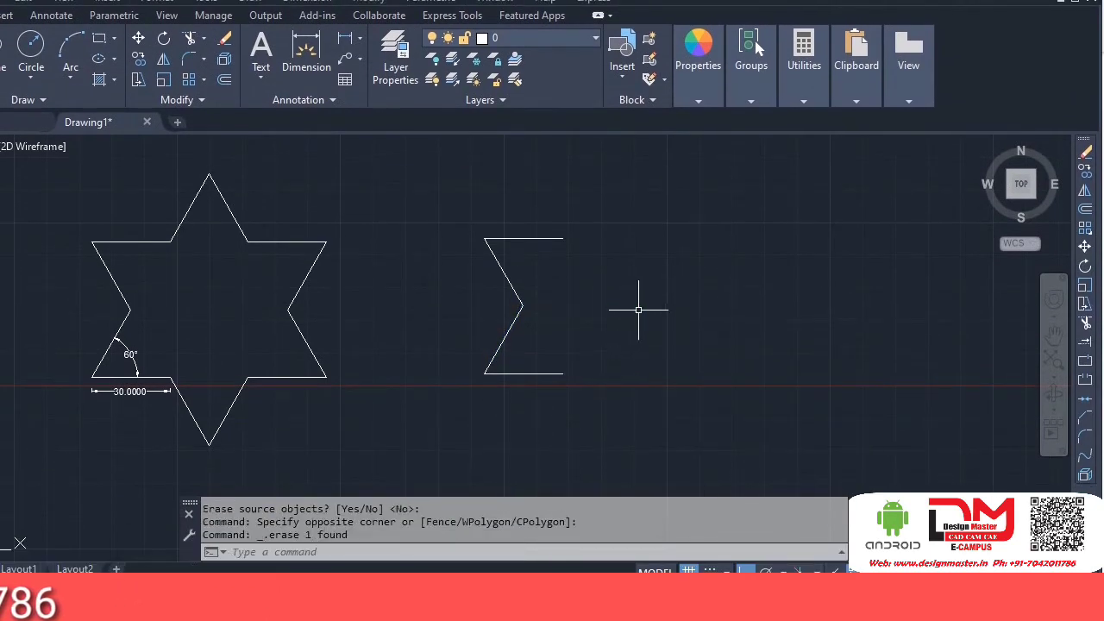
Step: Copy the lower 60-degree line from its lower end to the right end of the upper horizontal line
type("c")
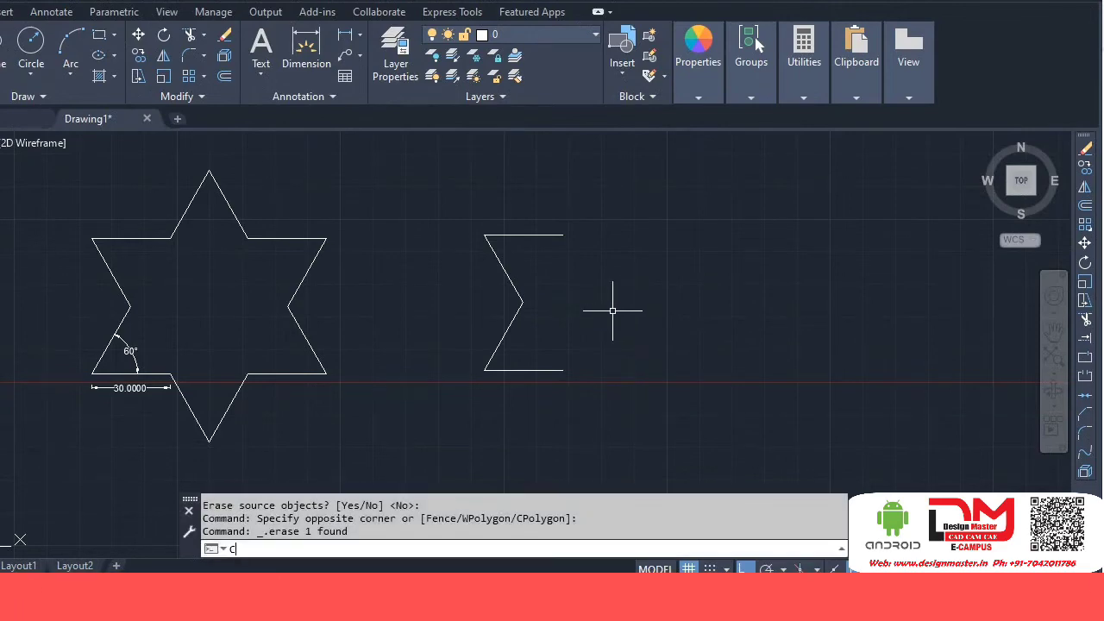
left_click(553, 324)
left_click(504, 366)
key("Return")
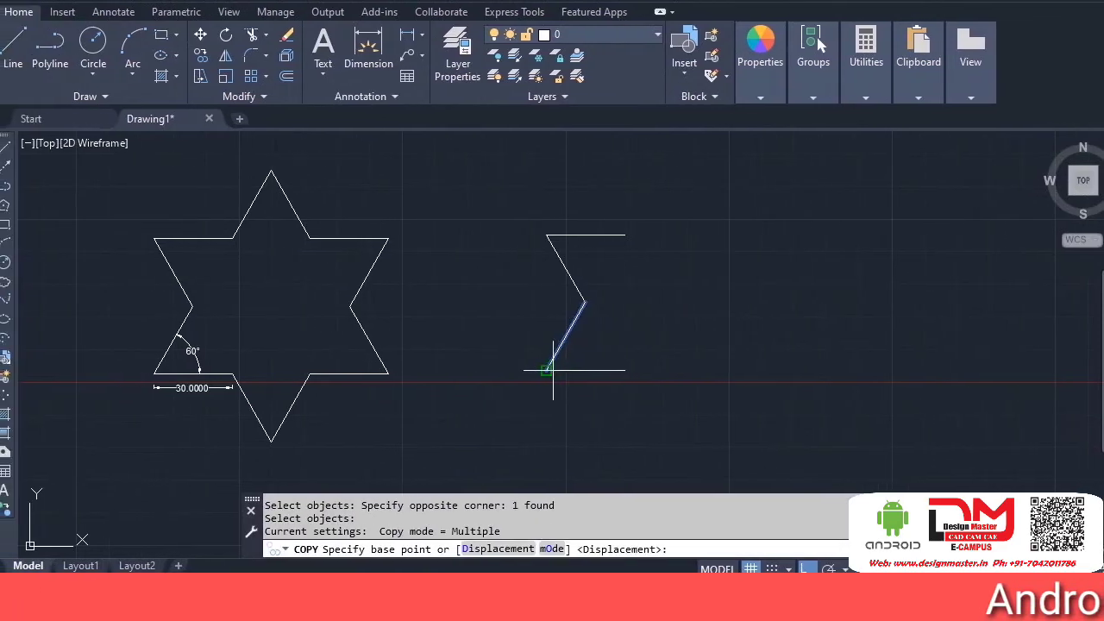
left_click(485, 370)
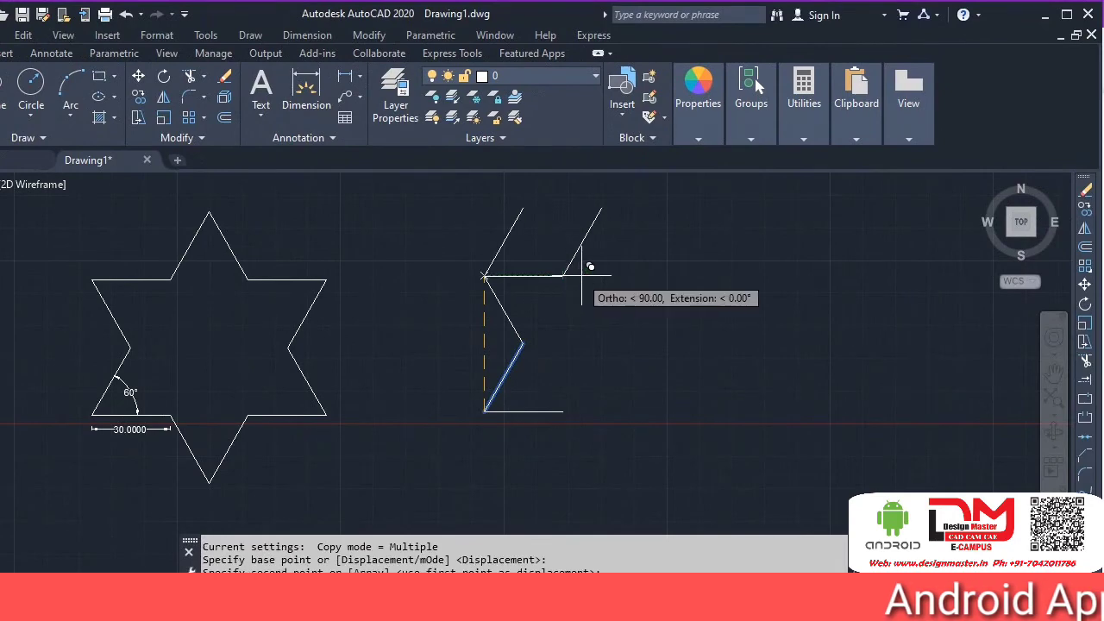
left_click(581, 248)
key("Return")
Step: Mirror the copied slanted line about a horizontal axis through the inner vertex of the half star, keeping the original
type("MI")
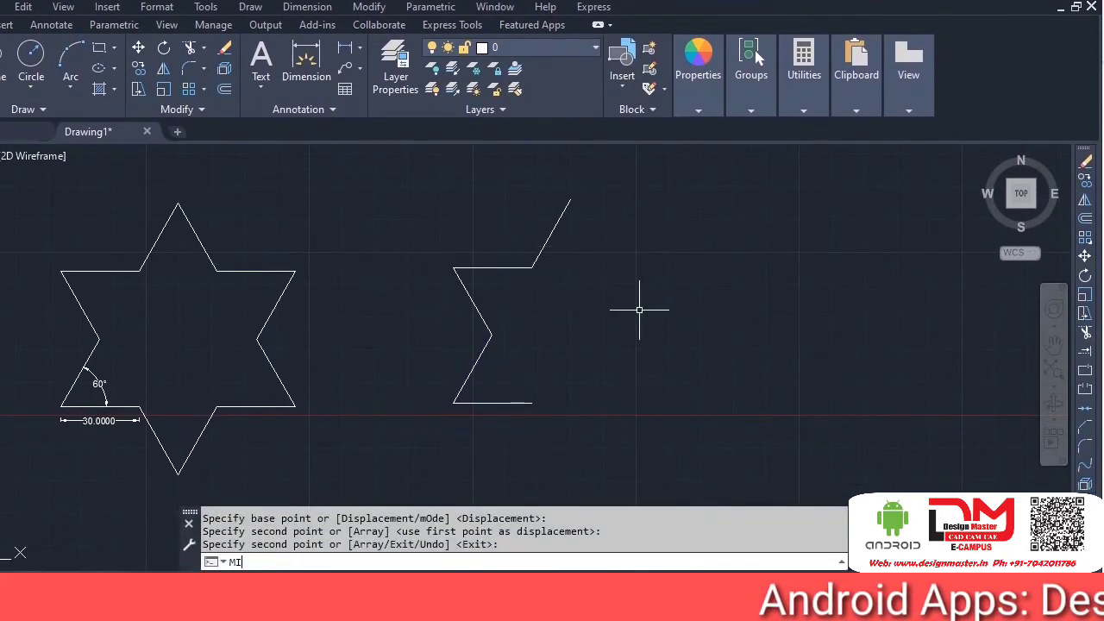
key("Return")
left_click(641, 198)
left_click(561, 237)
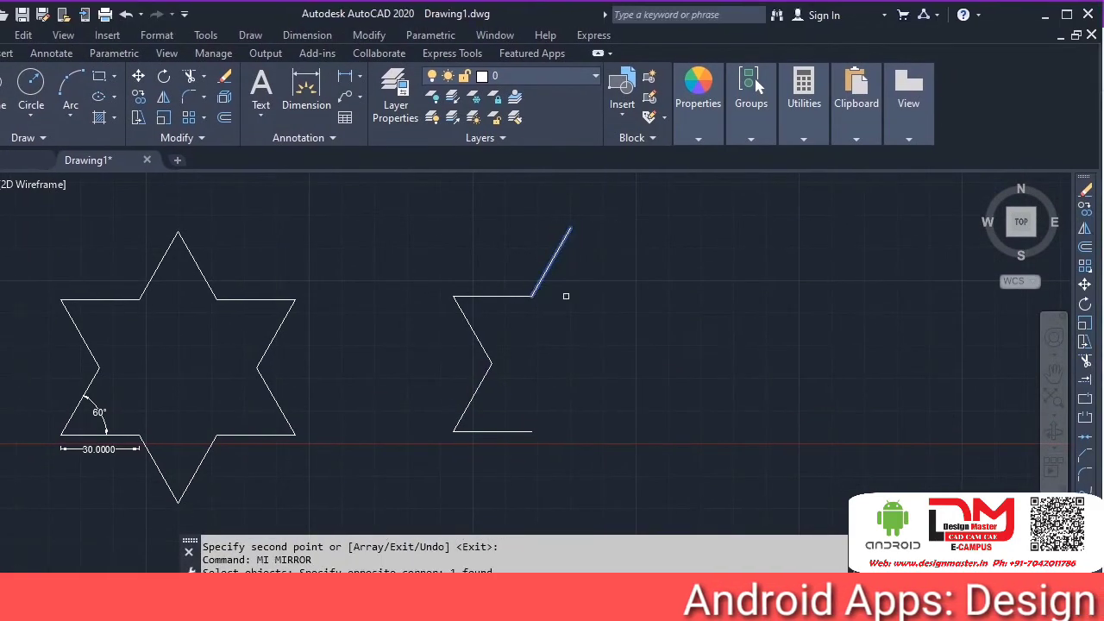
key("Return")
left_click(552, 332)
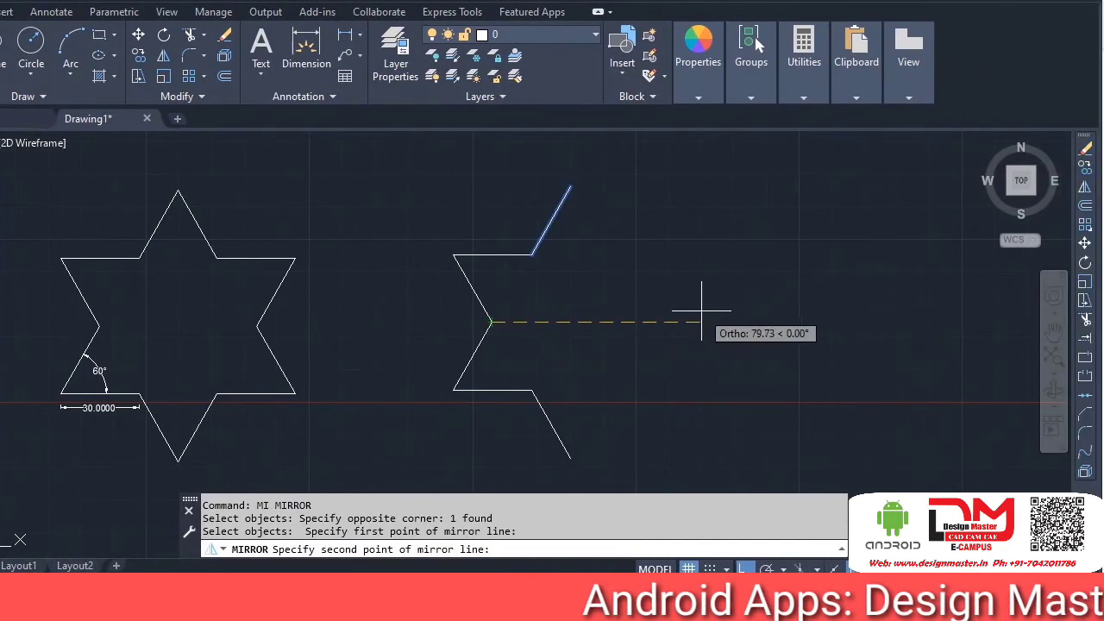
left_click(773, 305)
key("Return")
Step: Mirror all six lines of the half star about a vertical axis through its upper tip, keeping the originals
key("Return")
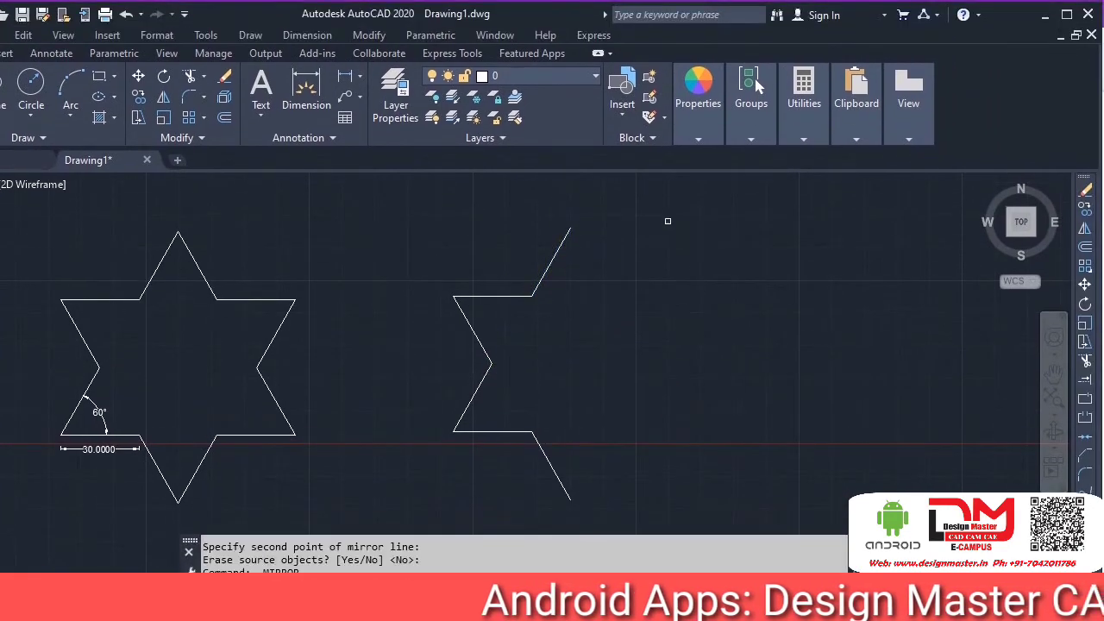
left_click(667, 219)
left_click(414, 462)
key("Return")
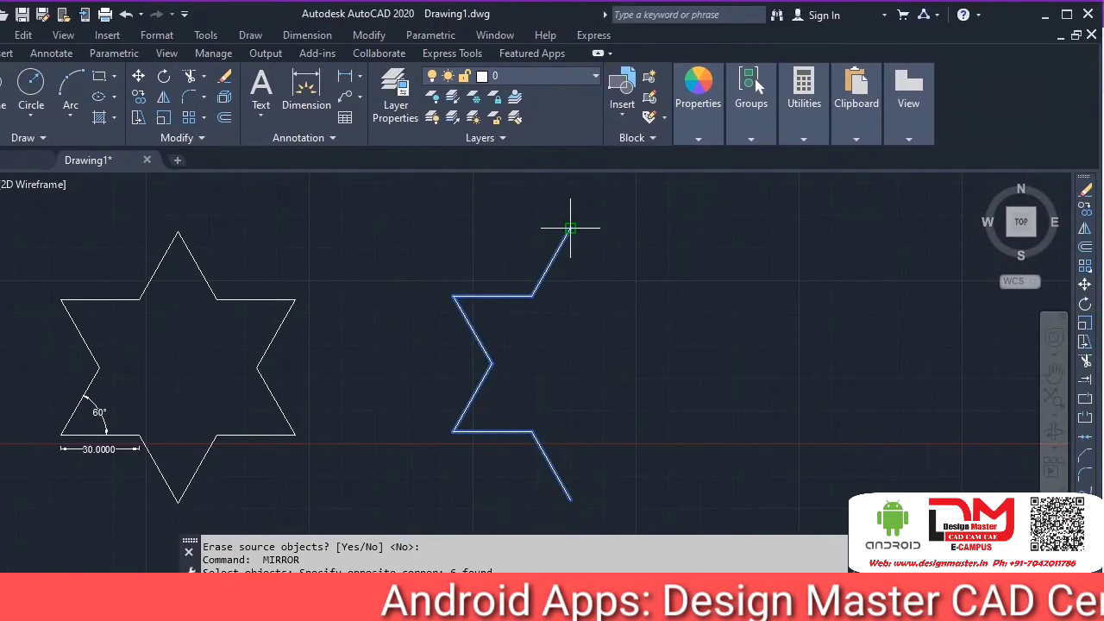
left_click(570, 229)
left_click(571, 362)
key("Return")
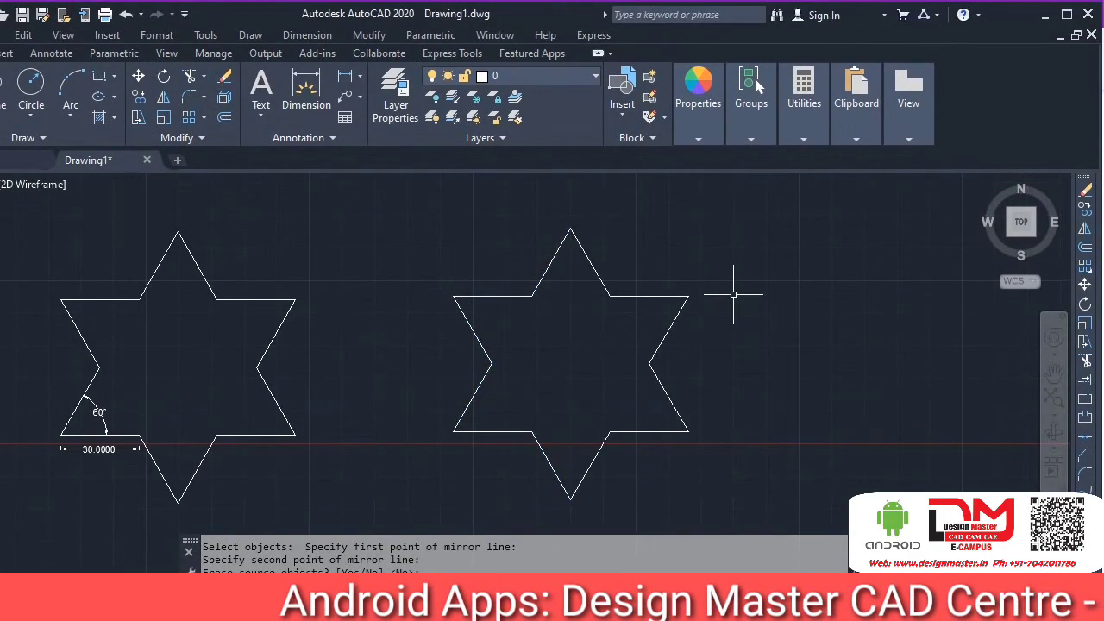
scroll(734, 295, "down", 2)
middle_click_drag(734, 295, 612, 293)
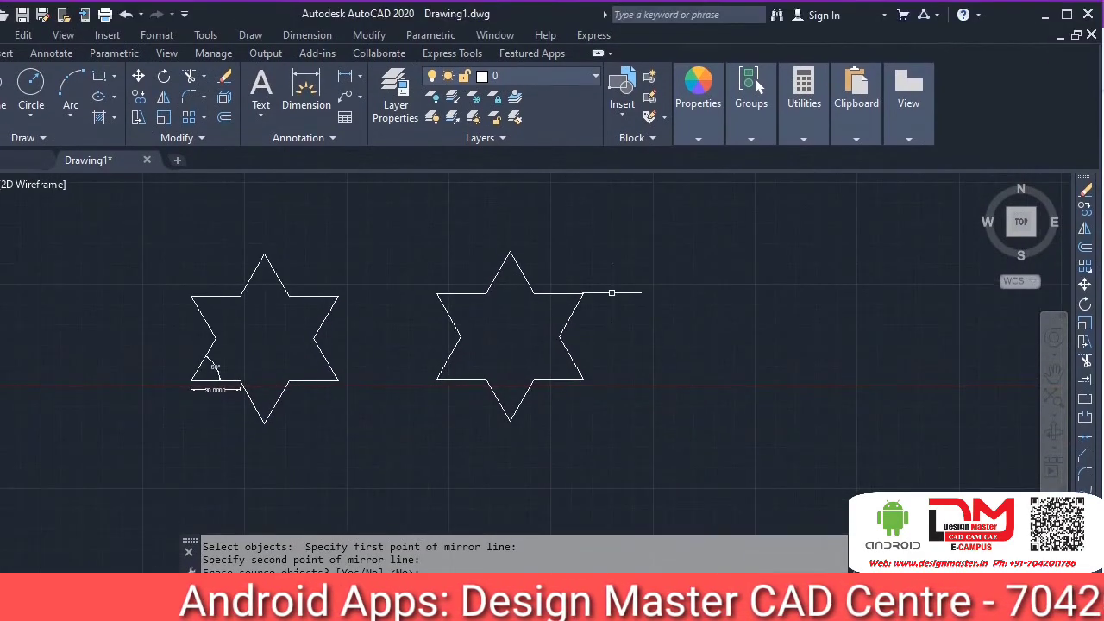
mouse_move(511, 390)
middle_mouse_down()
mouse_move(438, 442)
mouse_move(516, 371)
middle_mouse_up()
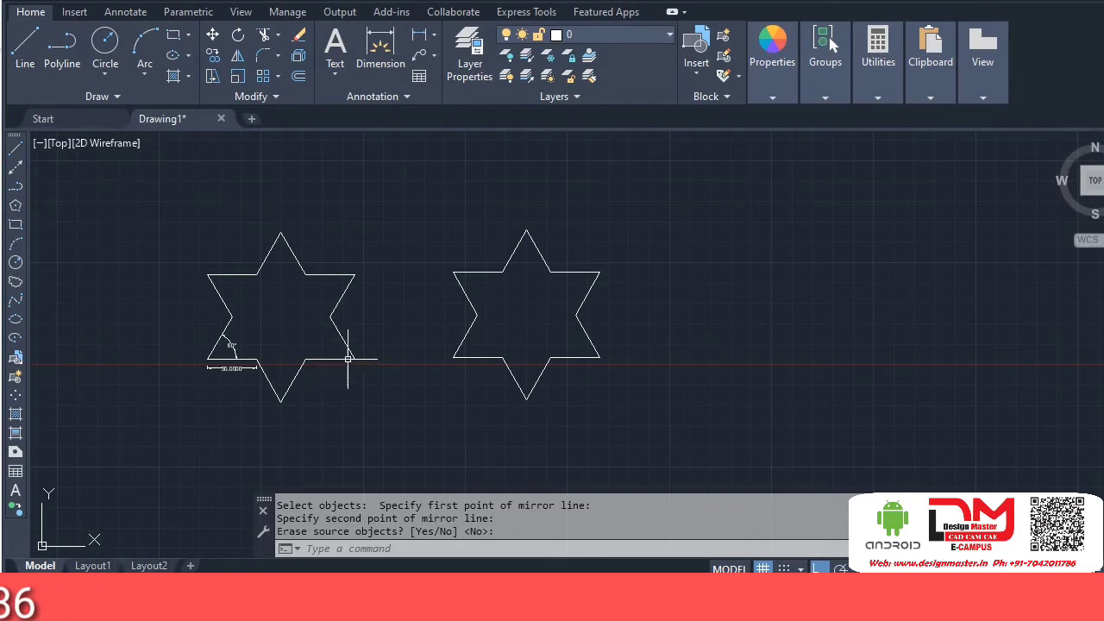
mouse_move(493, 353)
middle_mouse_down()
mouse_move(526, 316)
mouse_move(481, 313)
middle_mouse_up()
scroll(525, 316, "down", 2)
scroll(463, 329, "up", 2)
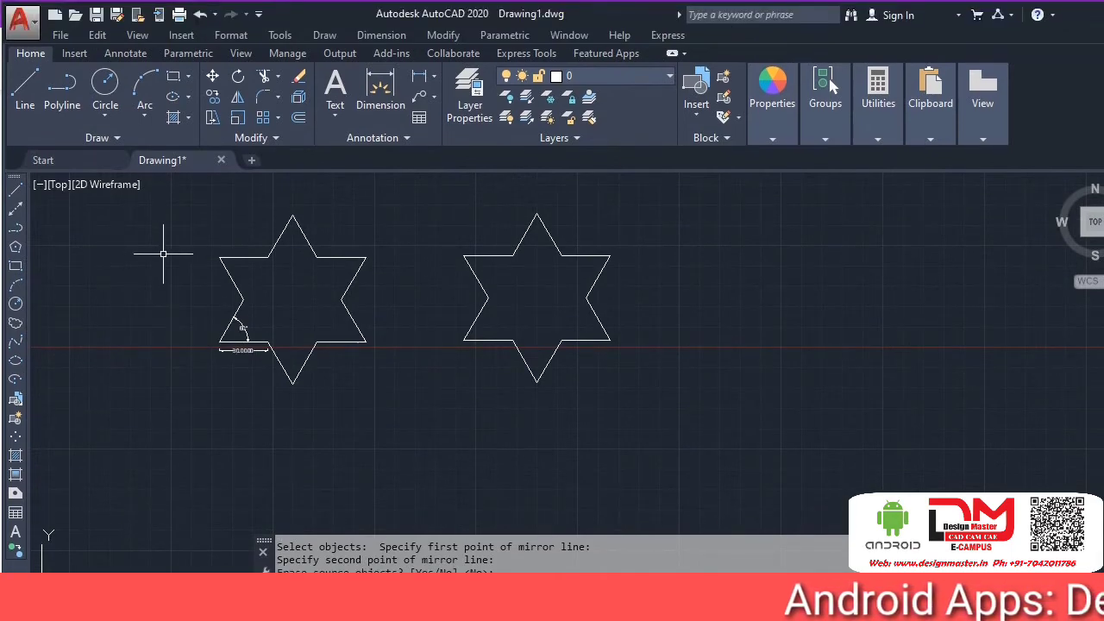
Step: Erase both stars together with the dimensions
left_click(196, 208)
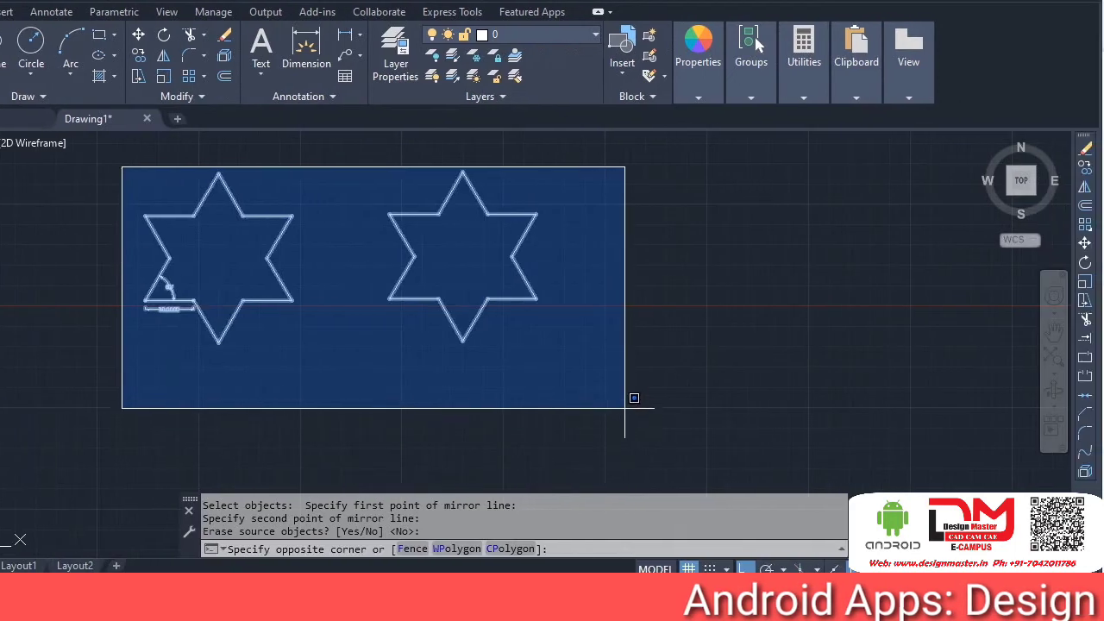
left_click(704, 443)
key("Delete")
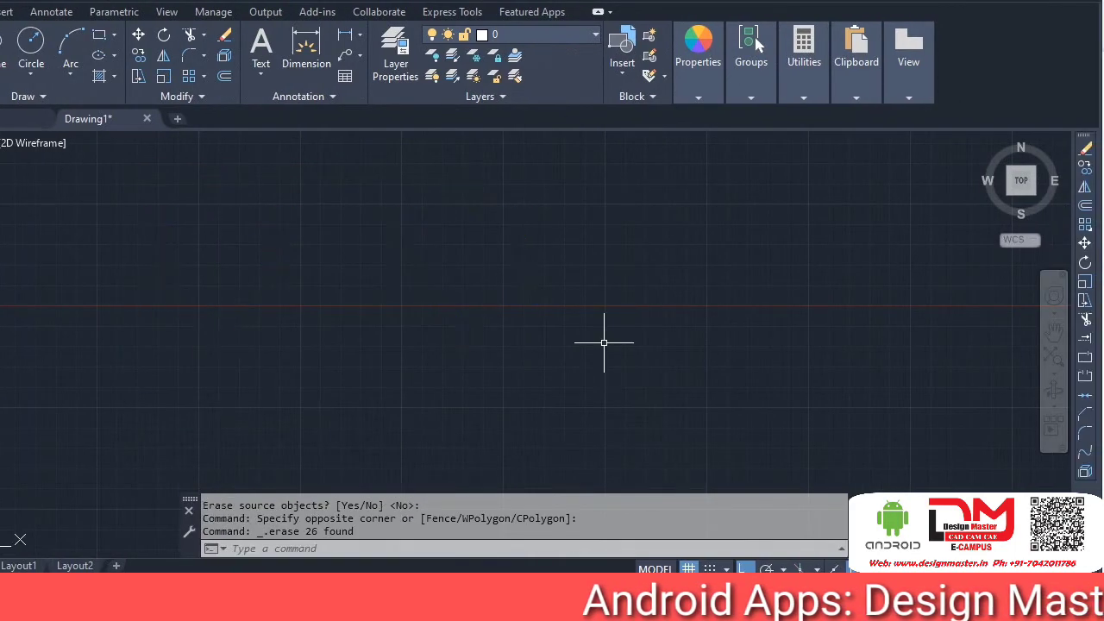
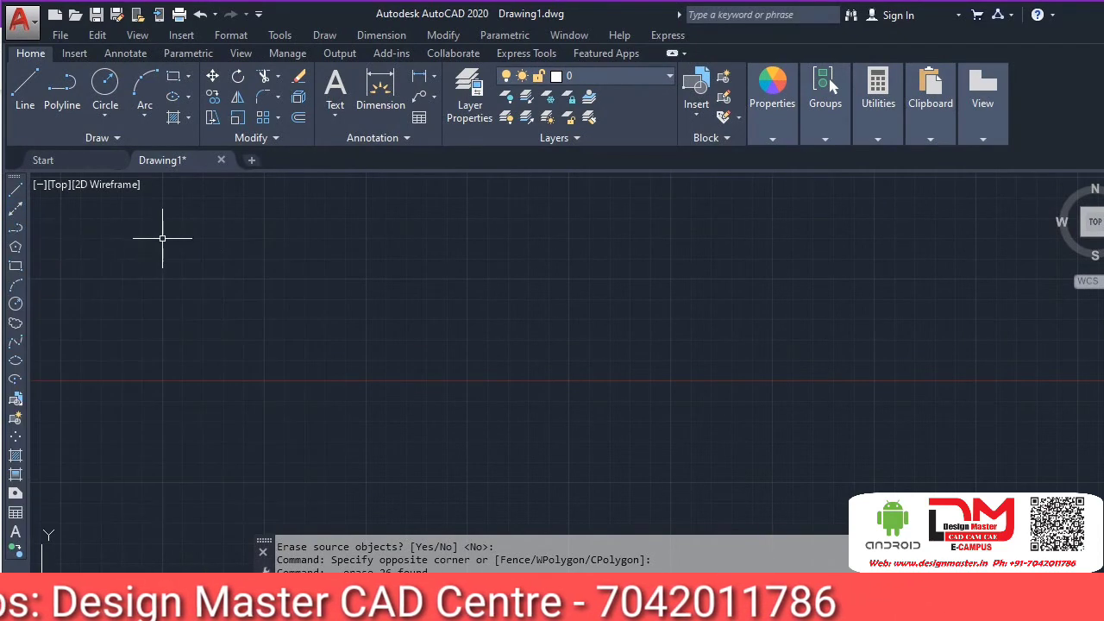
Step: Draw a full fan of construction lines in many directions through one common point, with ortho mode off
type("xl")
key("Return")
left_click(358, 393)
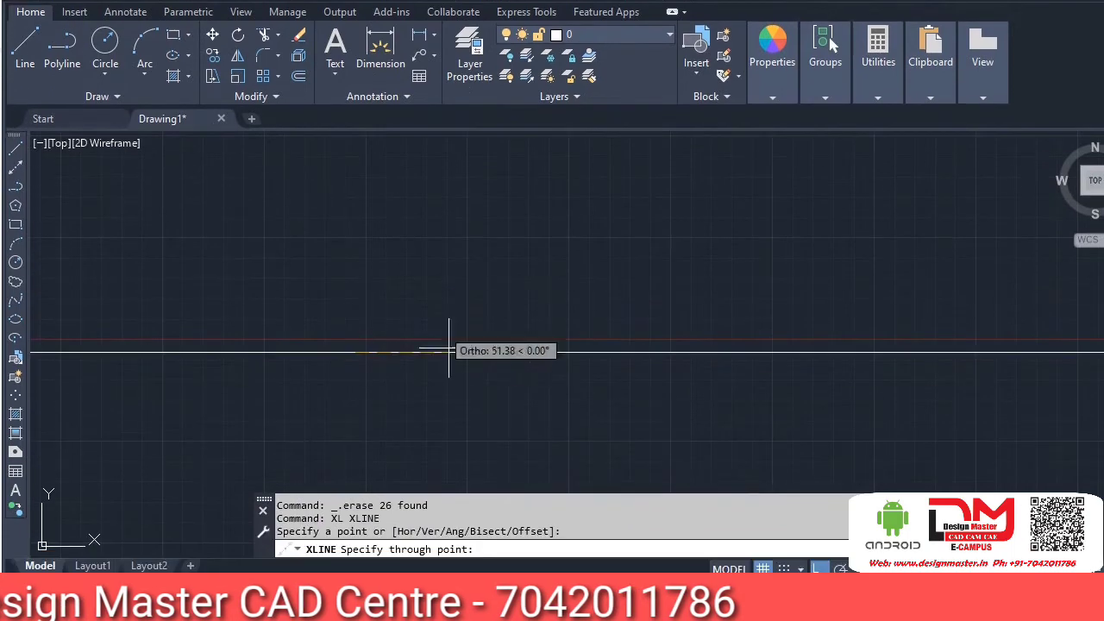
key("F8")
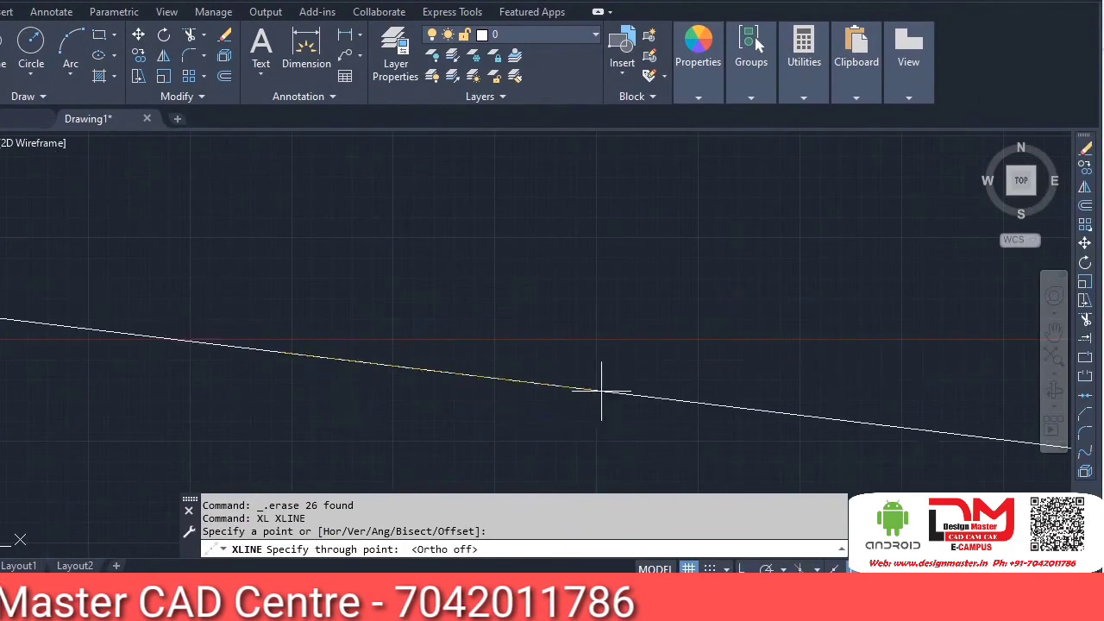
left_click(548, 256)
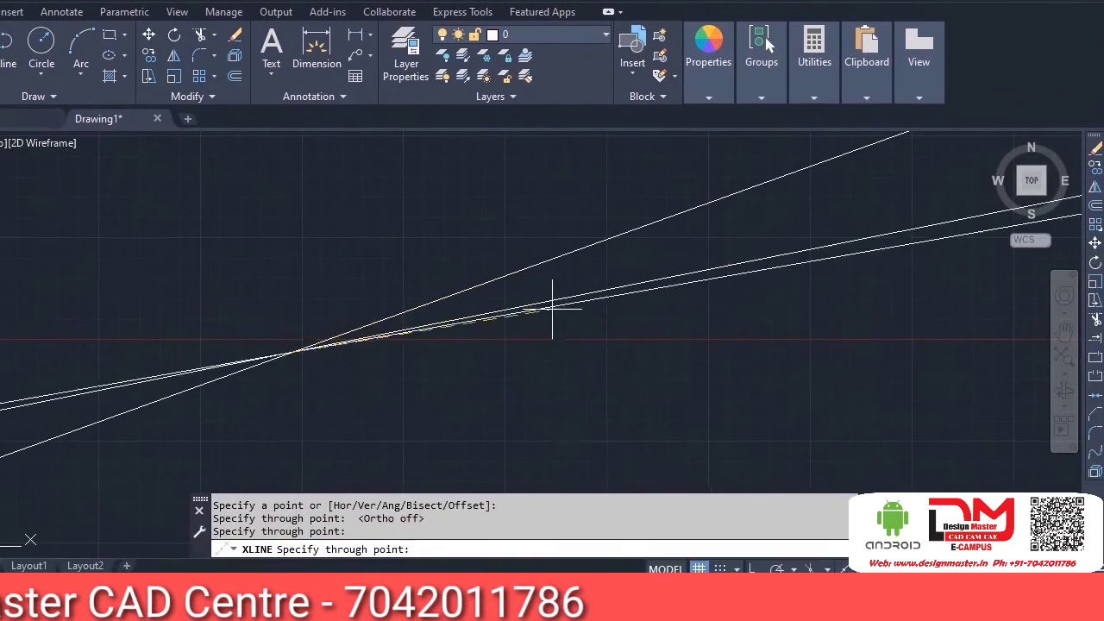
left_click(530, 343)
left_click(486, 388)
left_click(449, 407)
left_click(387, 410)
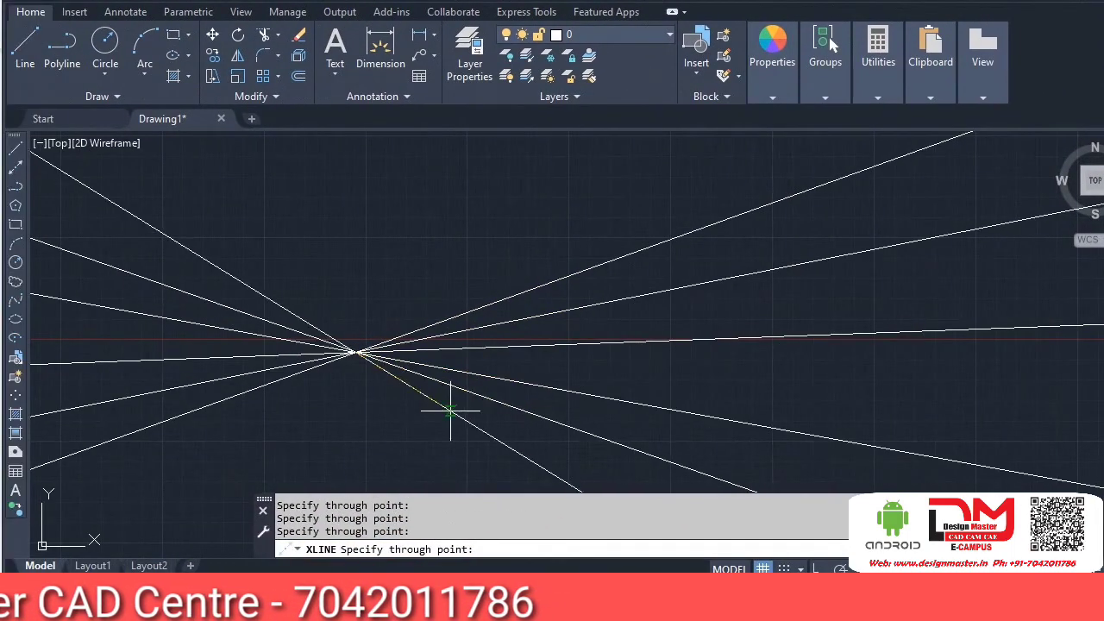
left_click(317, 421)
left_click(283, 424)
left_click(266, 427)
left_click(218, 403)
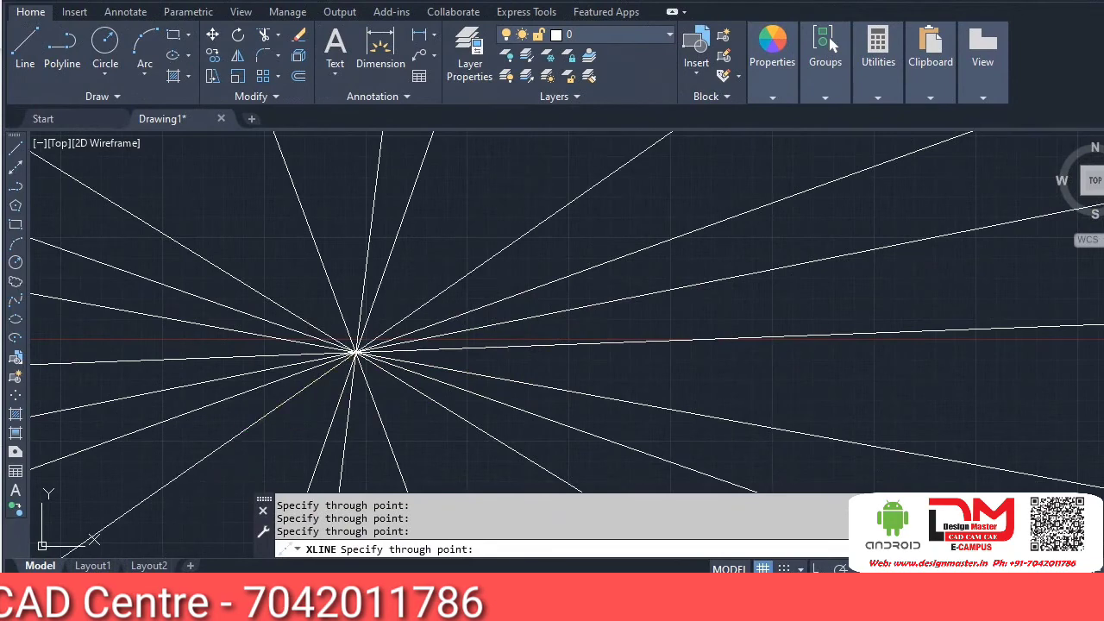
left_click(207, 491)
left_click(168, 468)
left_click(127, 420)
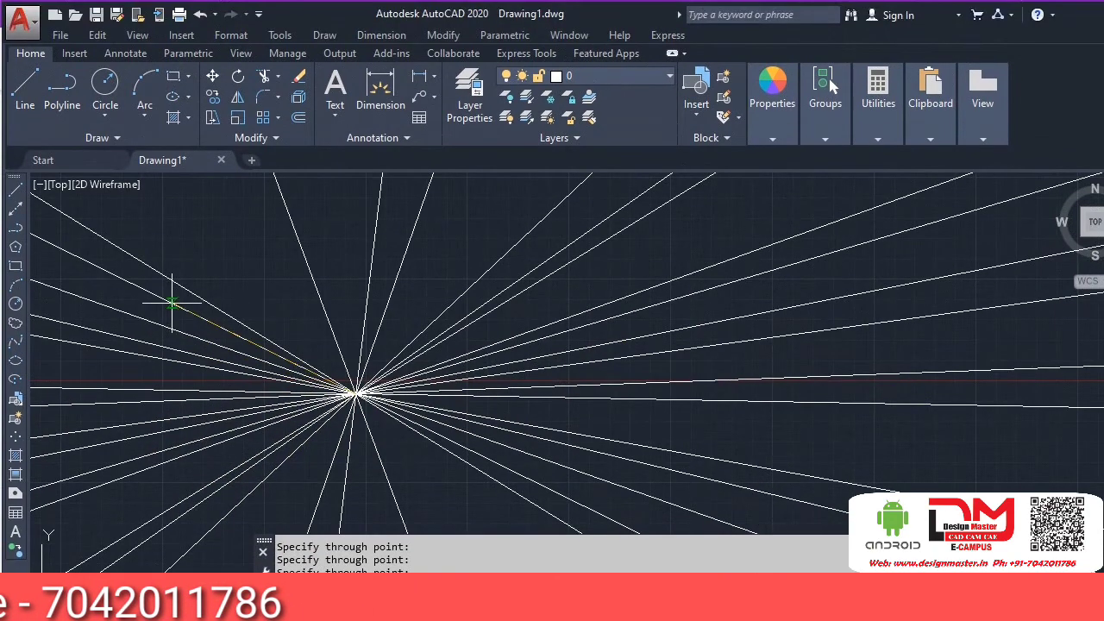
left_click(171, 303)
left_click(212, 273)
left_click(242, 255)
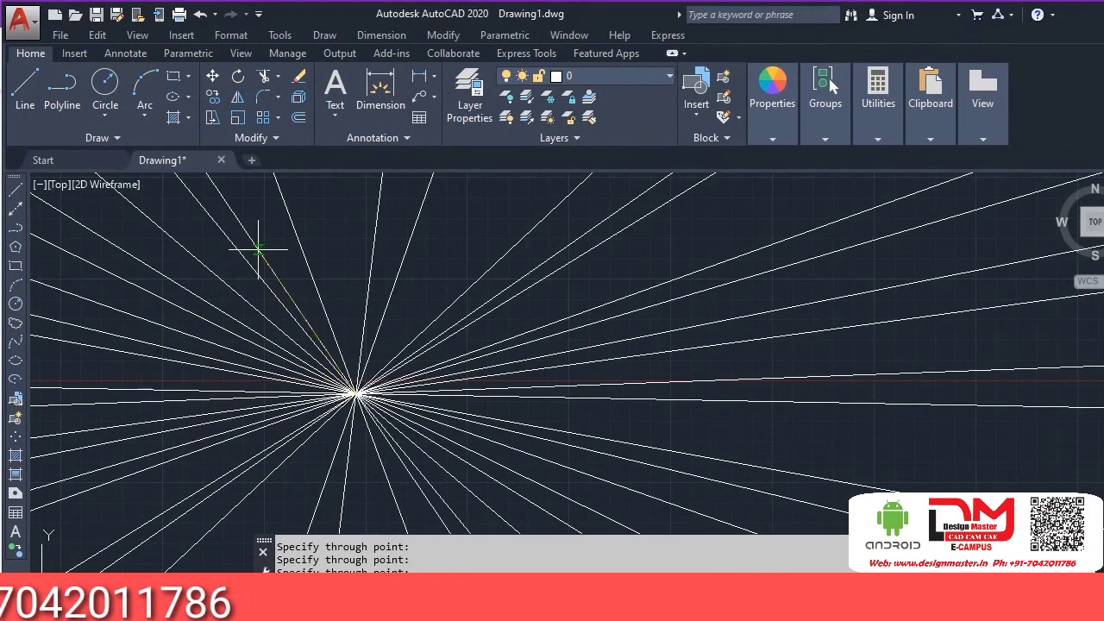
left_click(257, 250)
left_click(316, 224)
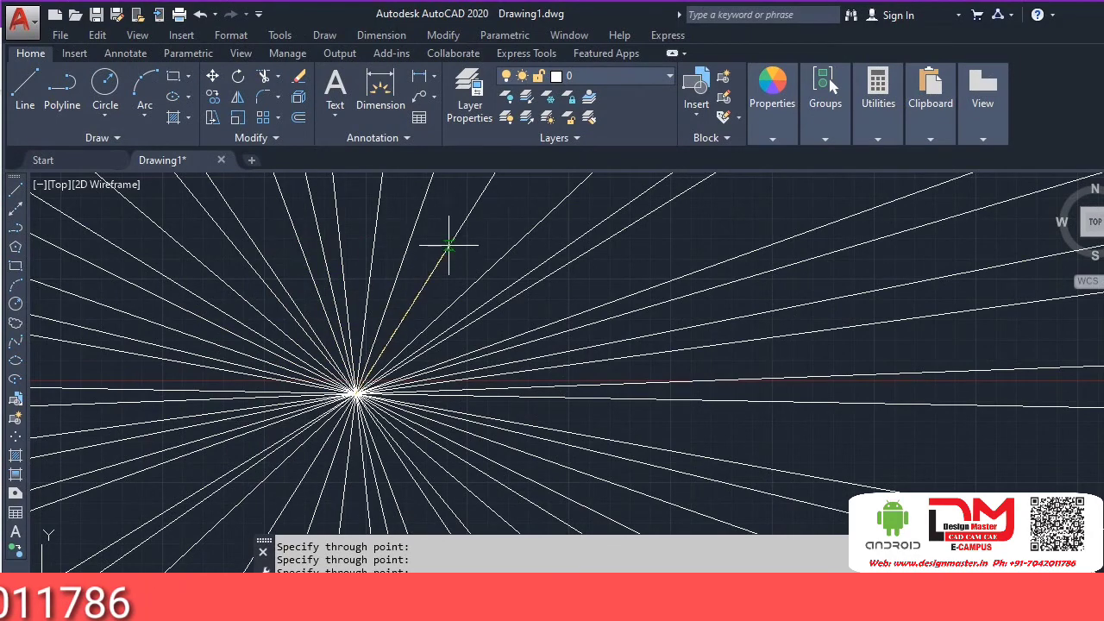
key("Escape")
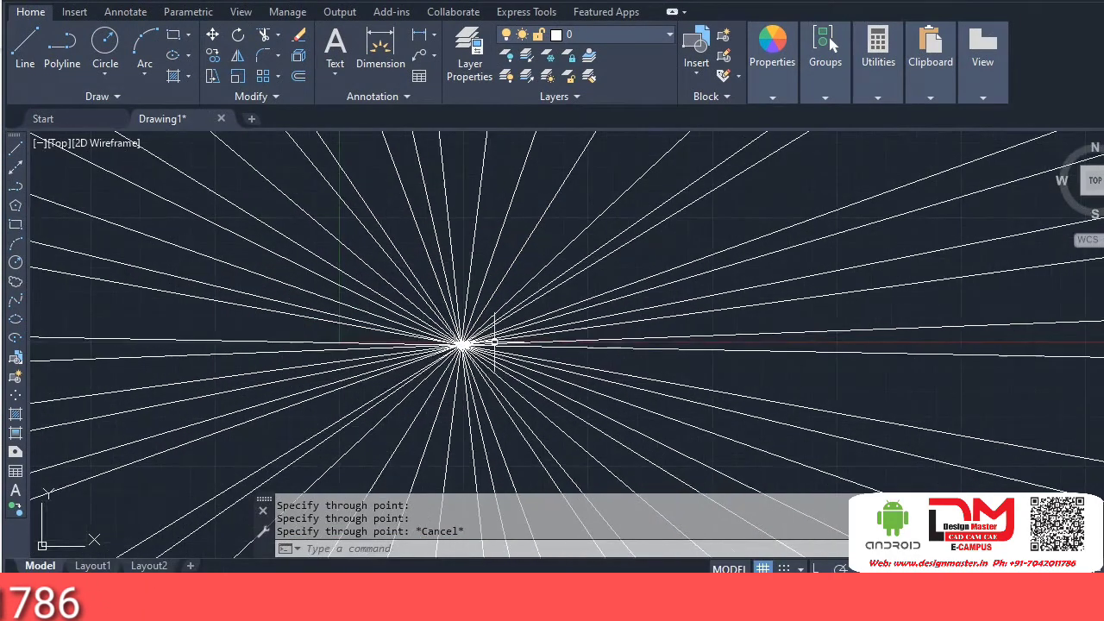
Step: Select all the radiating construction lines and erase them
mouse_move(494, 343)
middle_mouse_down()
mouse_move(523, 338)
mouse_move(487, 424)
mouse_move(451, 395)
mouse_move(440, 310)
middle_mouse_up()
key("ctrl+a")
type("e")
key("Return")
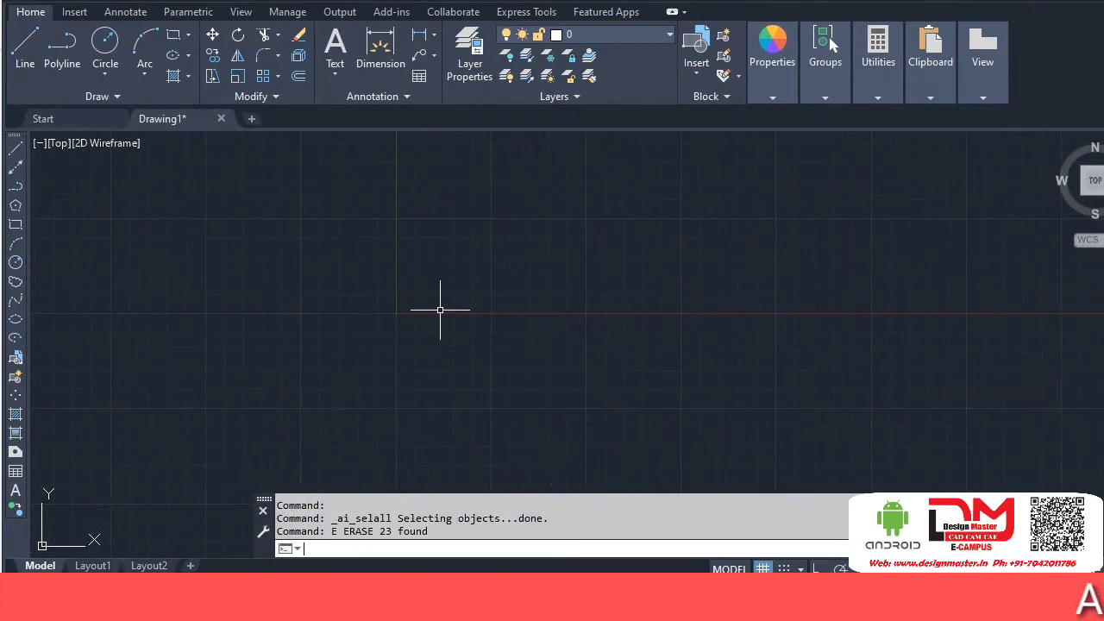
Step: Draw eight parallel horizontal construction lines at freely chosen heights, using the Hor option of XLINE
type("XL")
key("Return")
type("H")
key("Return")
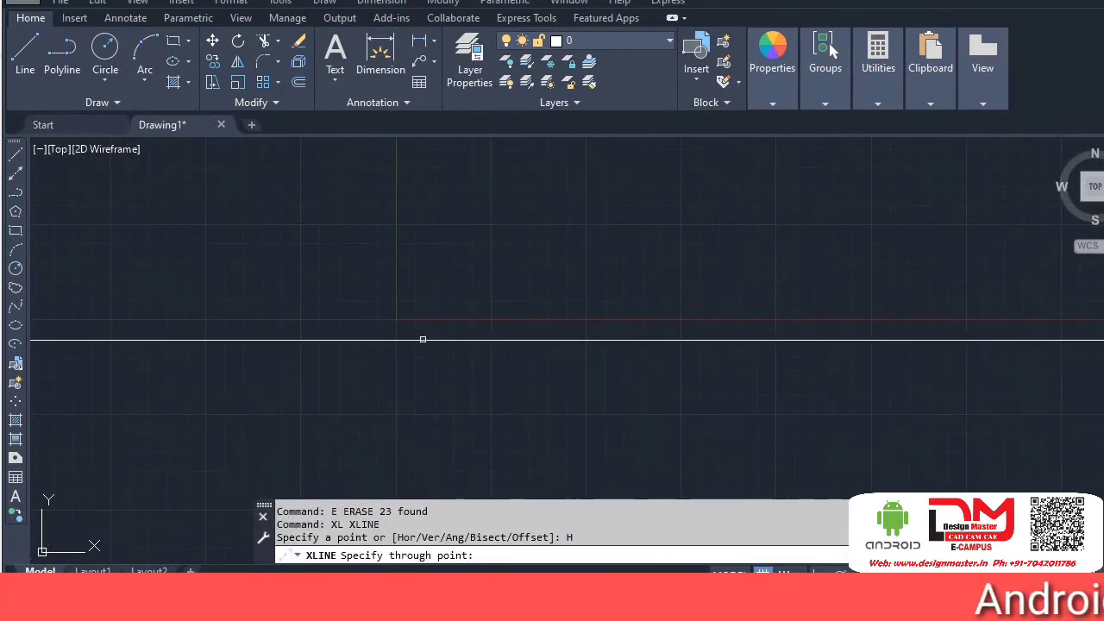
left_click(419, 280)
left_click(419, 306)
left_click(419, 321)
left_click(419, 350)
left_click(420, 364)
left_click(418, 385)
left_click(418, 402)
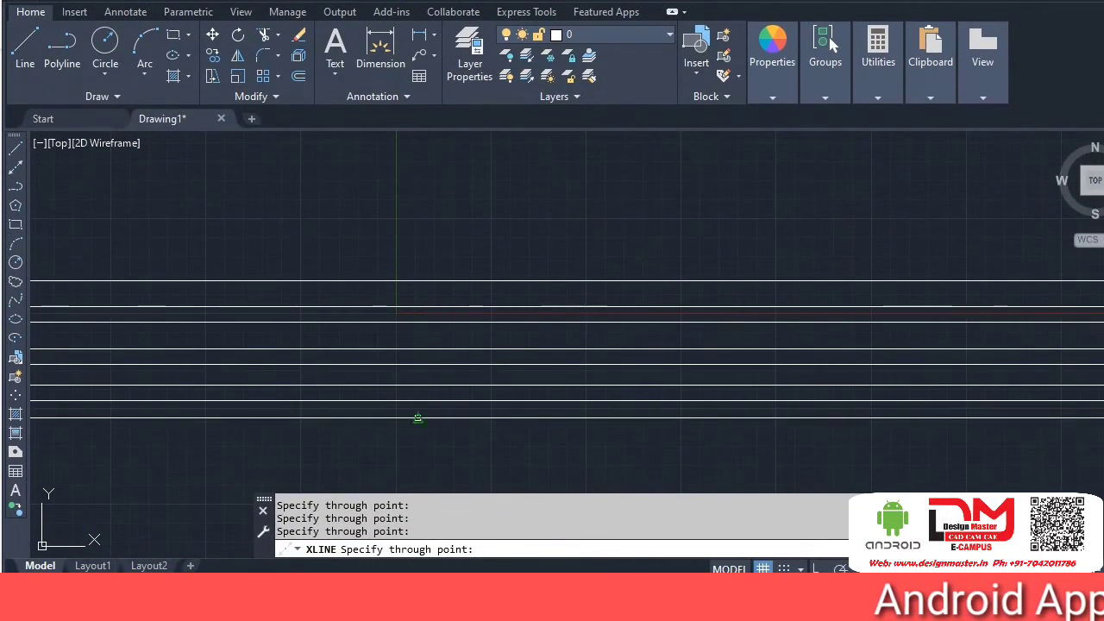
left_click(417, 418)
key("Escape")
Step: Draw fifteen vertical construction lines at freely chosen spacings across the horizontal ones, using the Ver option of XLINE
type("XL")
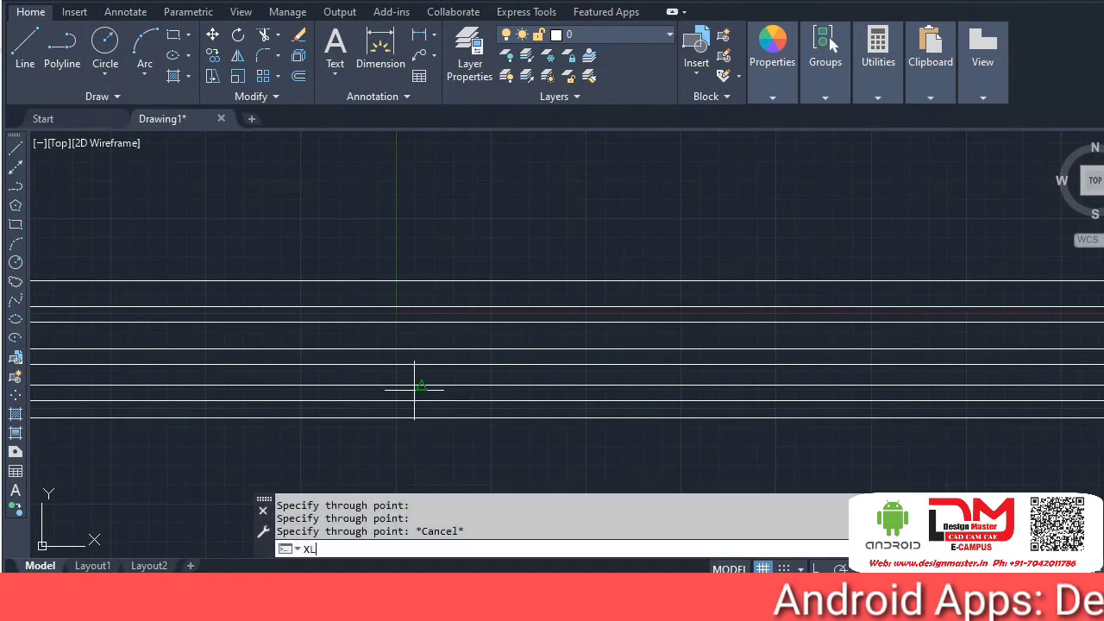
key("Return")
type("V")
key("Return")
left_click(343, 264)
left_click(366, 259)
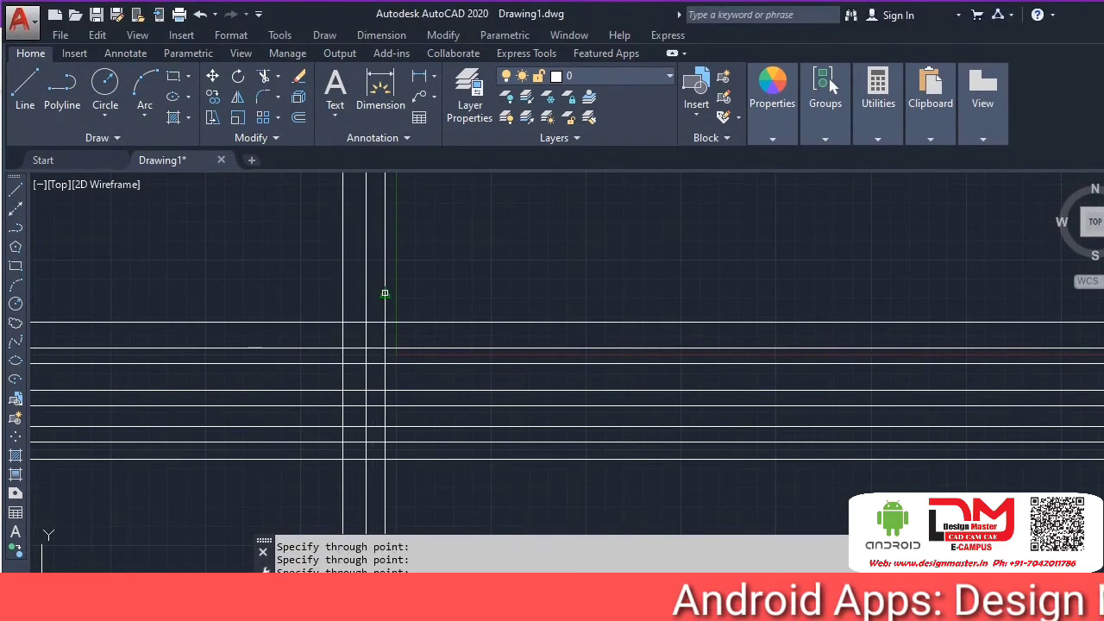
left_click(385, 293)
left_click(446, 292)
left_click(460, 291)
left_click(496, 289)
left_click(521, 290)
left_click(588, 290)
left_click(620, 291)
left_click(673, 294)
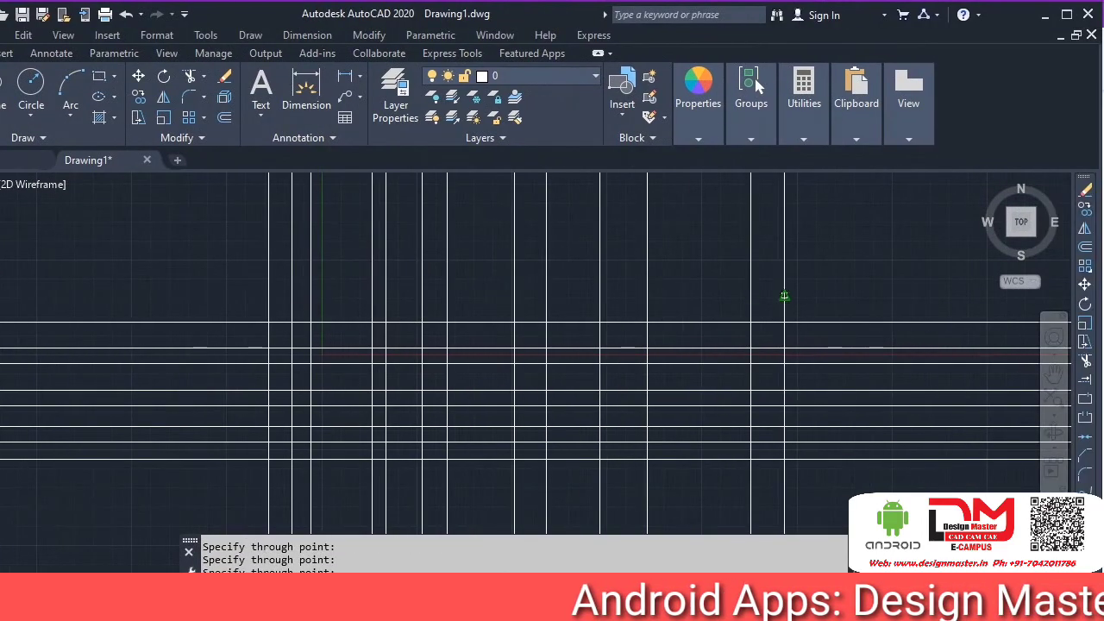
left_click(785, 296)
left_click(862, 295)
left_click(895, 294)
key("Escape")
Step: Trim the construction lines on all four sides of the grid back to its outermost lines, with all objects as cutting edges
middle_click_drag(717, 296, 355, 313)
scroll(439, 267, "down", 4)
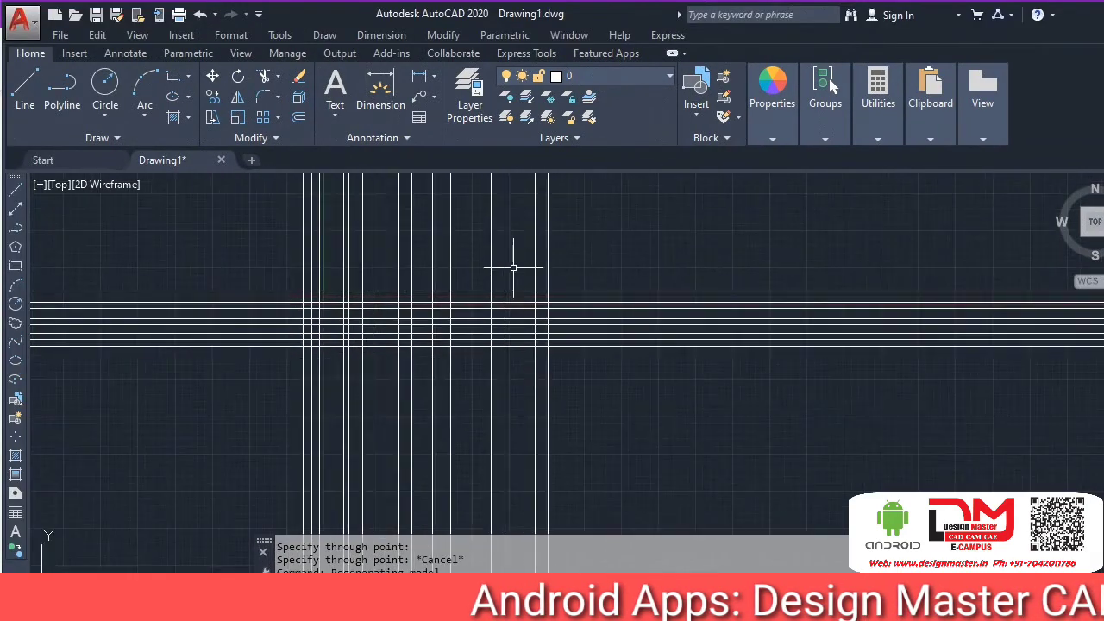
mouse_move(510, 317)
middle_mouse_down()
mouse_move(536, 350)
mouse_move(716, 397)
middle_mouse_up()
scroll(716, 397, "up", 2)
middle_click_drag(543, 391, 524, 379)
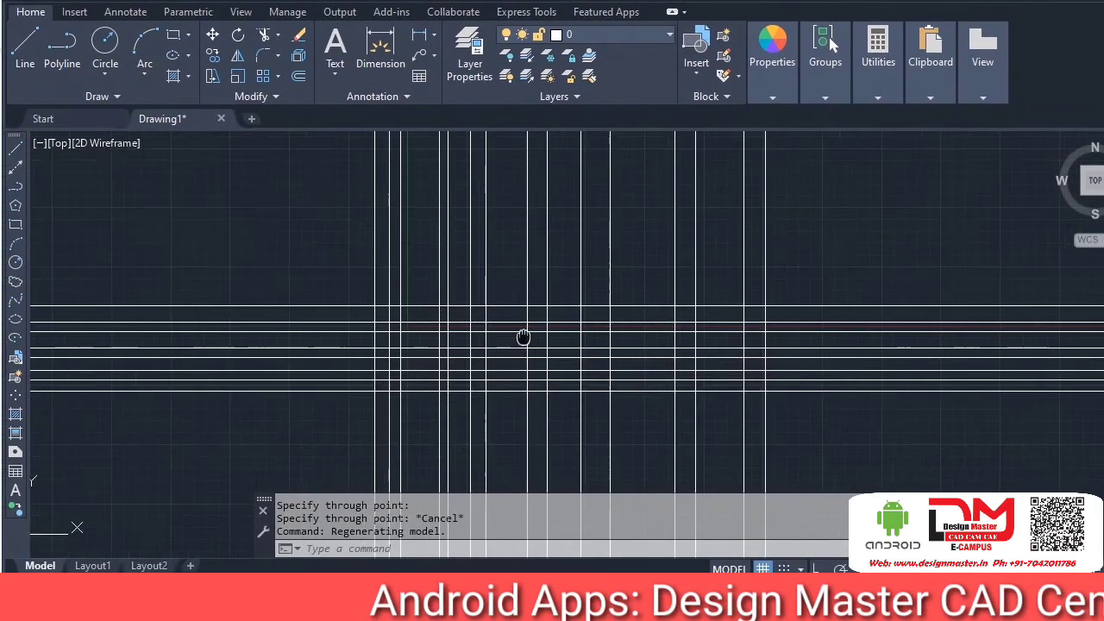
middle_click_drag(523, 338, 522, 337)
type("tr")
key("Return")
key("Return")
left_click(832, 232)
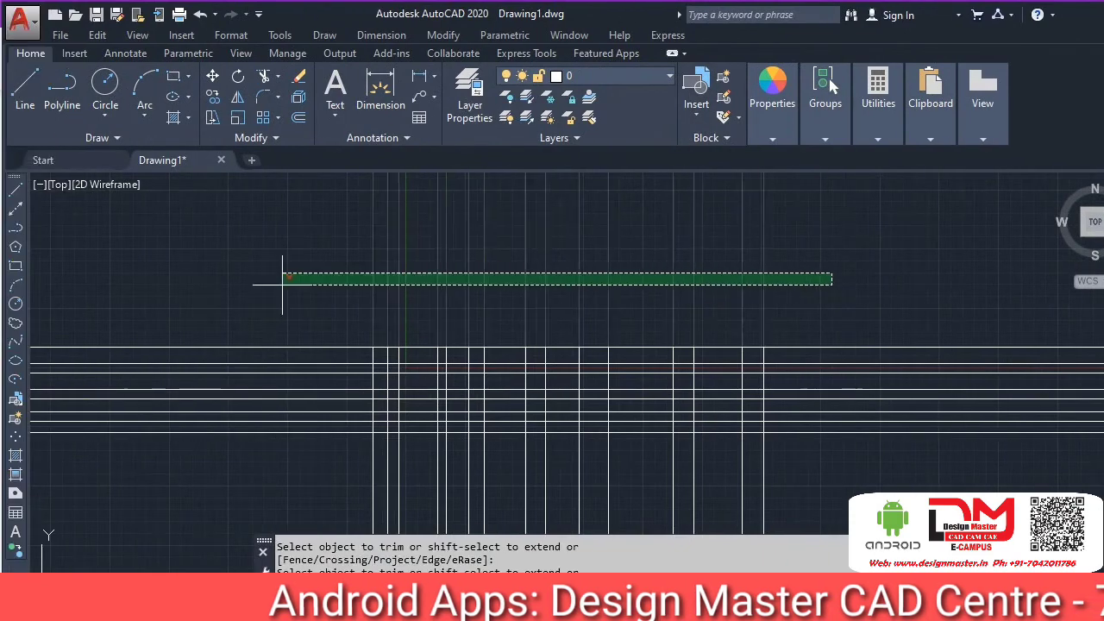
left_click(282, 283)
left_click(309, 281)
left_click(247, 455)
left_click(905, 476)
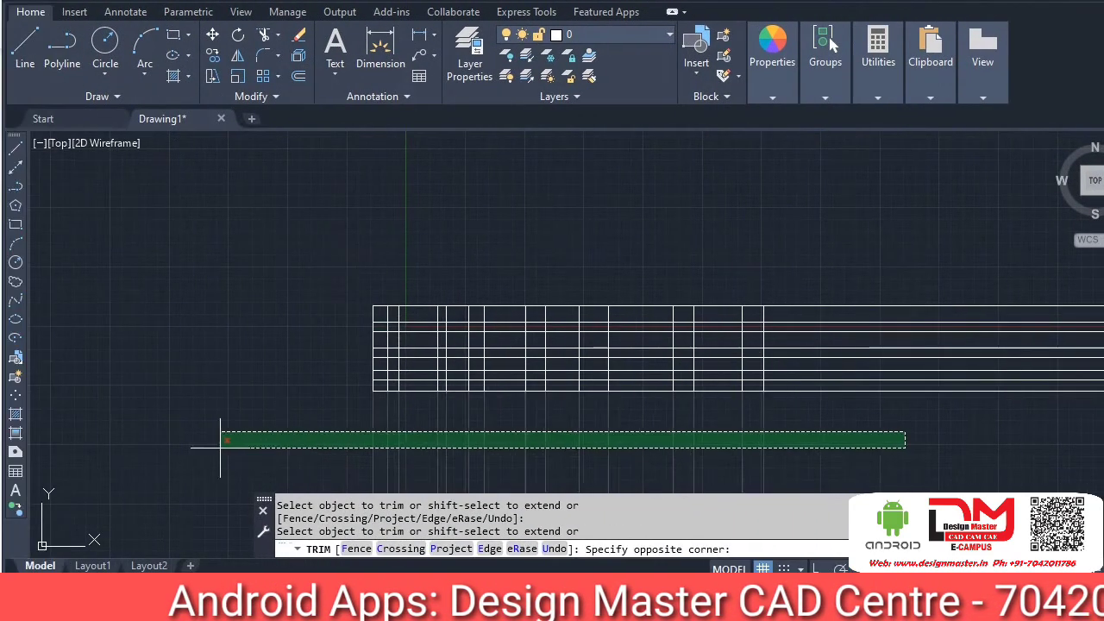
left_click(221, 446)
left_click(890, 236)
left_click(848, 402)
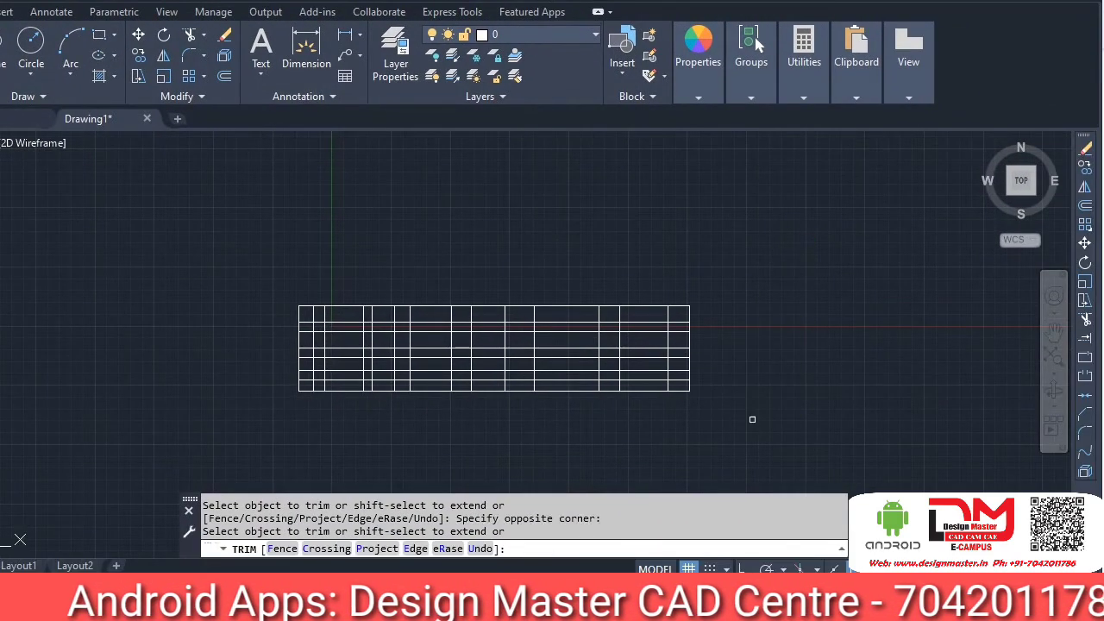
key("Escape")
Step: Select the whole trimmed grid and erase it
key("ctrl+a")
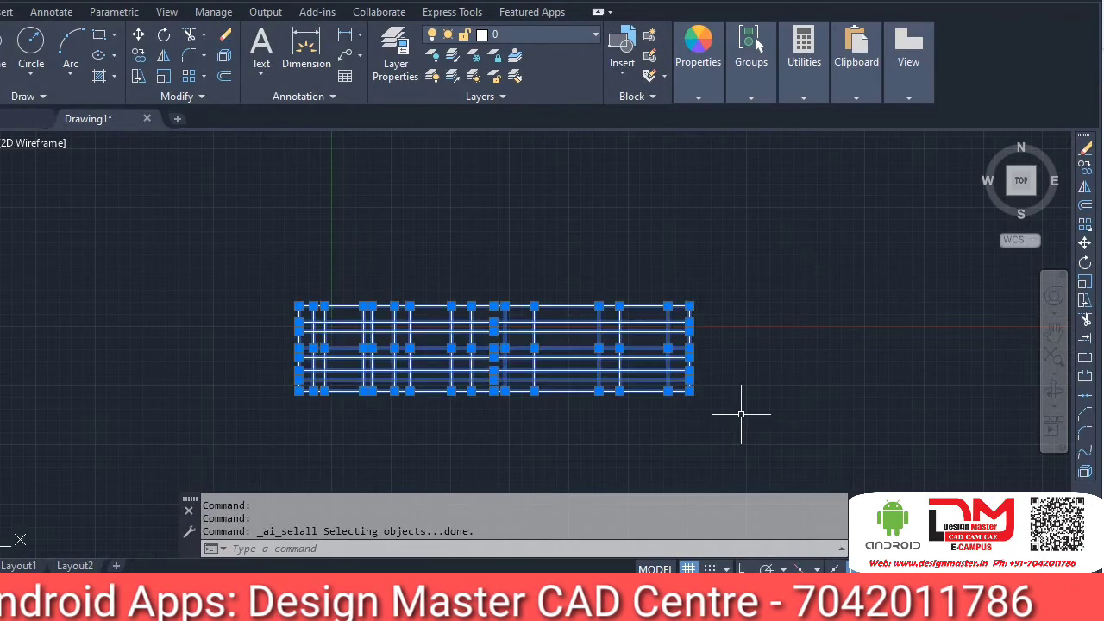
type("E")
key("Return")
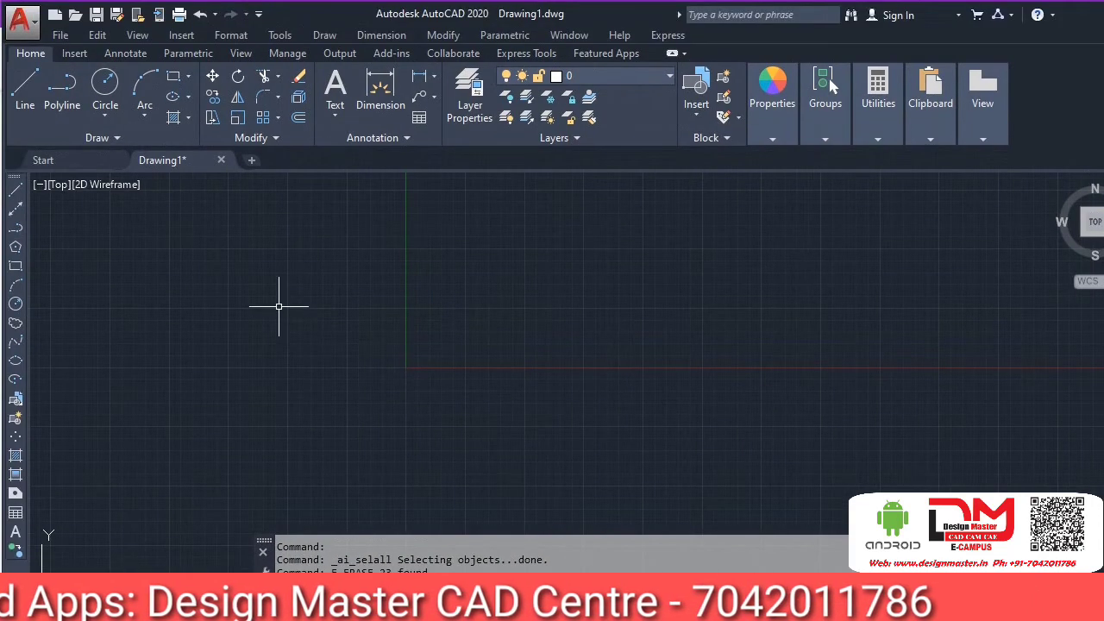
Step: Draw a horizontal and a vertical construction line through one common point near the origin, with ortho mode on
type("XL")
key("Return")
left_click(400, 380)
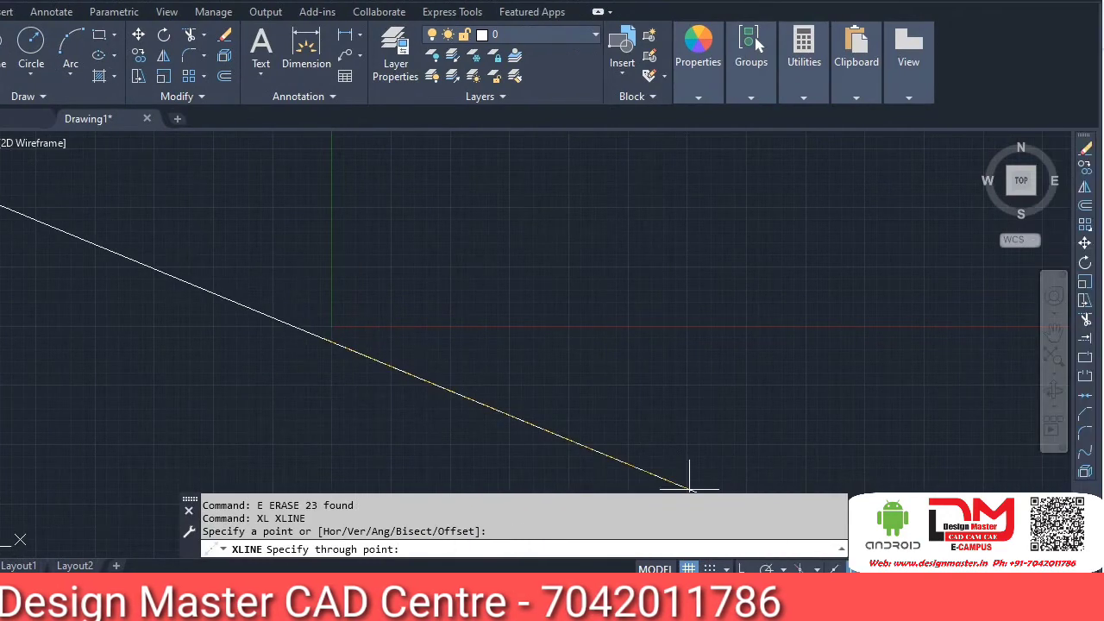
key("F8")
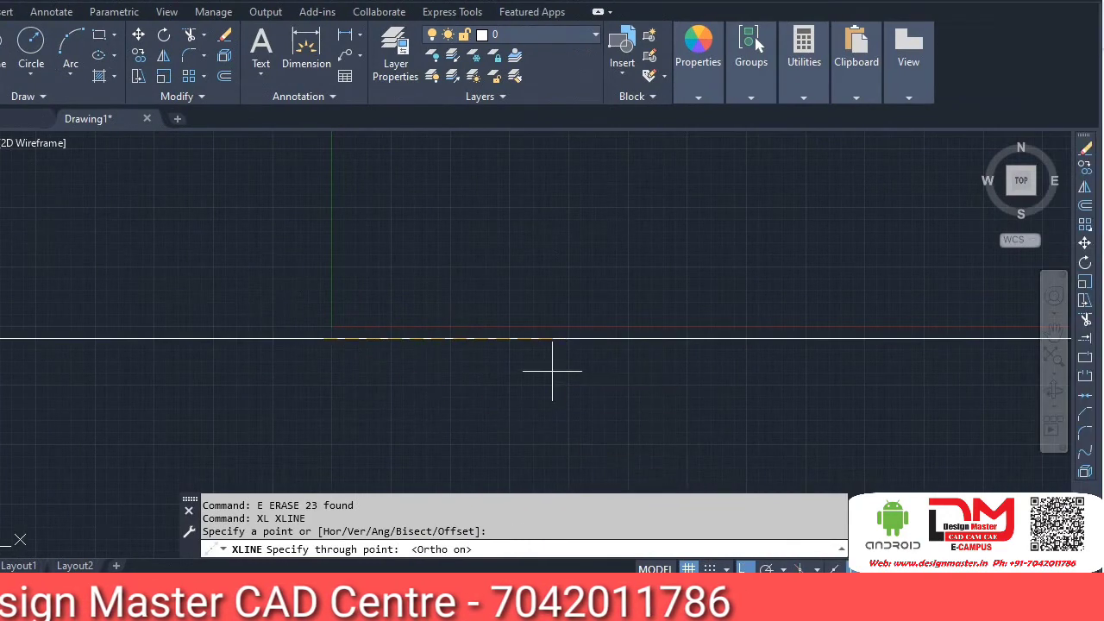
left_click(552, 372)
left_click(326, 279)
key("Return")
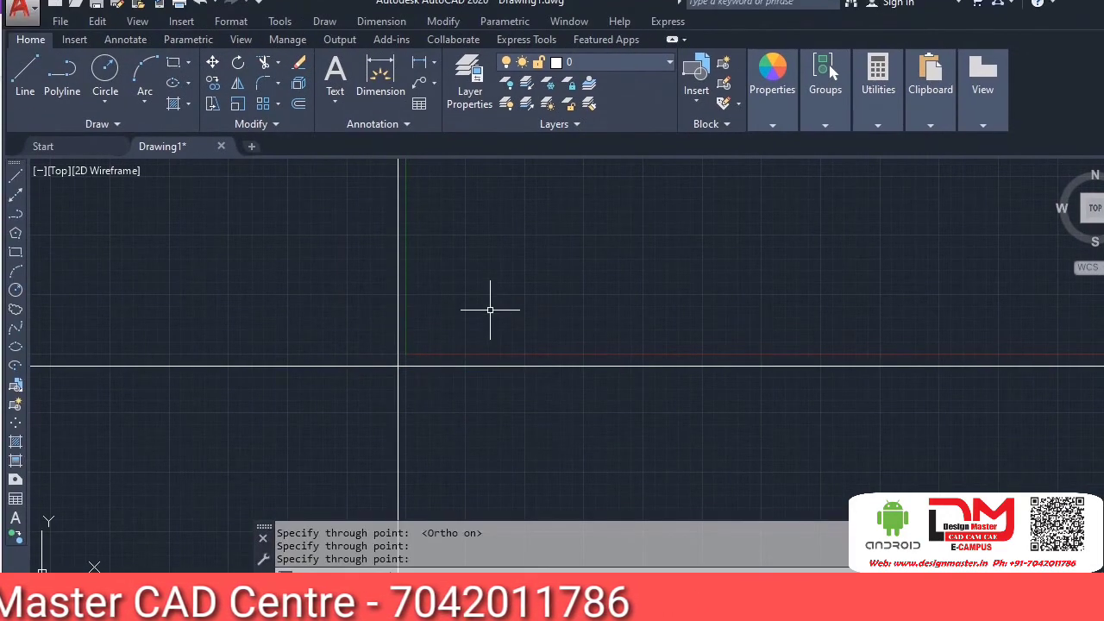
Step: Add several horizontal construction lines above and below the existing one, using the Hor option of XLINE
type("XL")
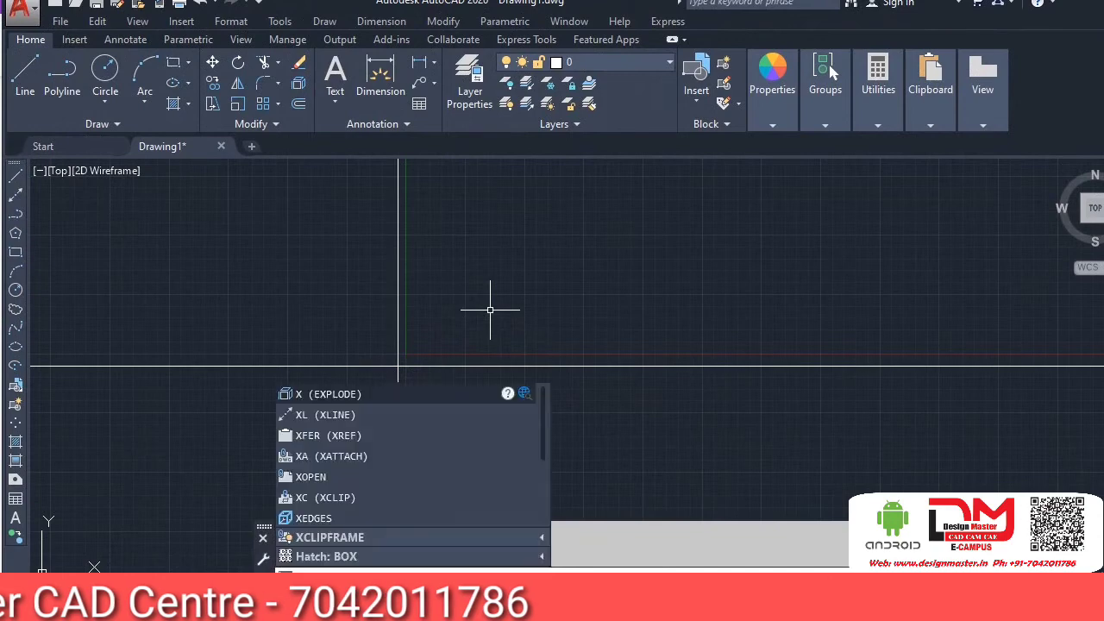
key("Return")
left_click(551, 253)
left_click(552, 296)
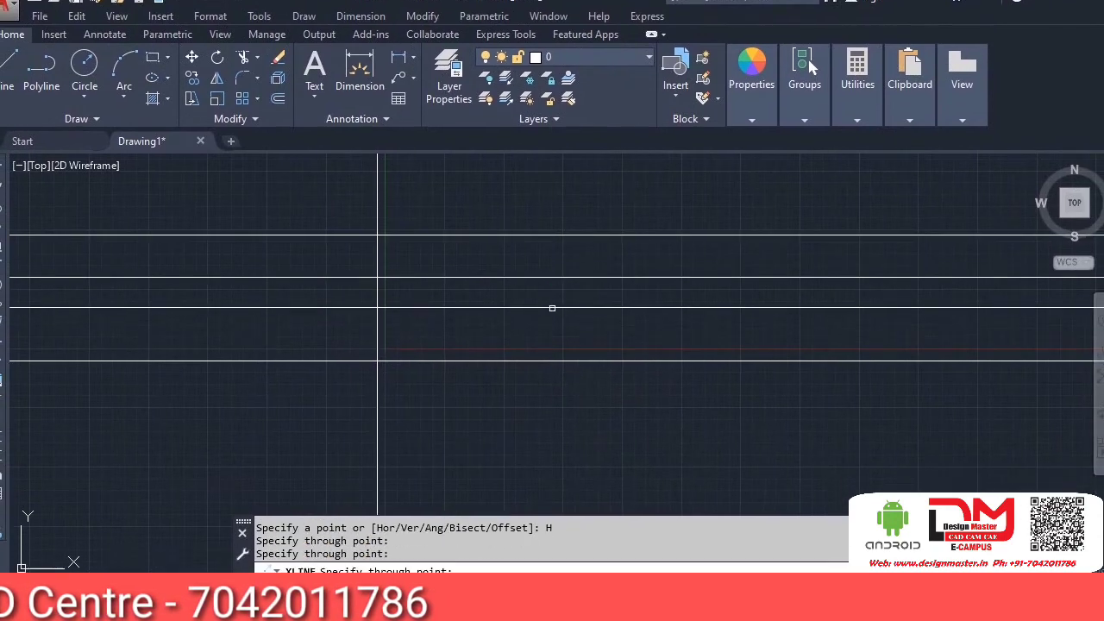
left_click(555, 329)
left_click(557, 432)
left_click(558, 466)
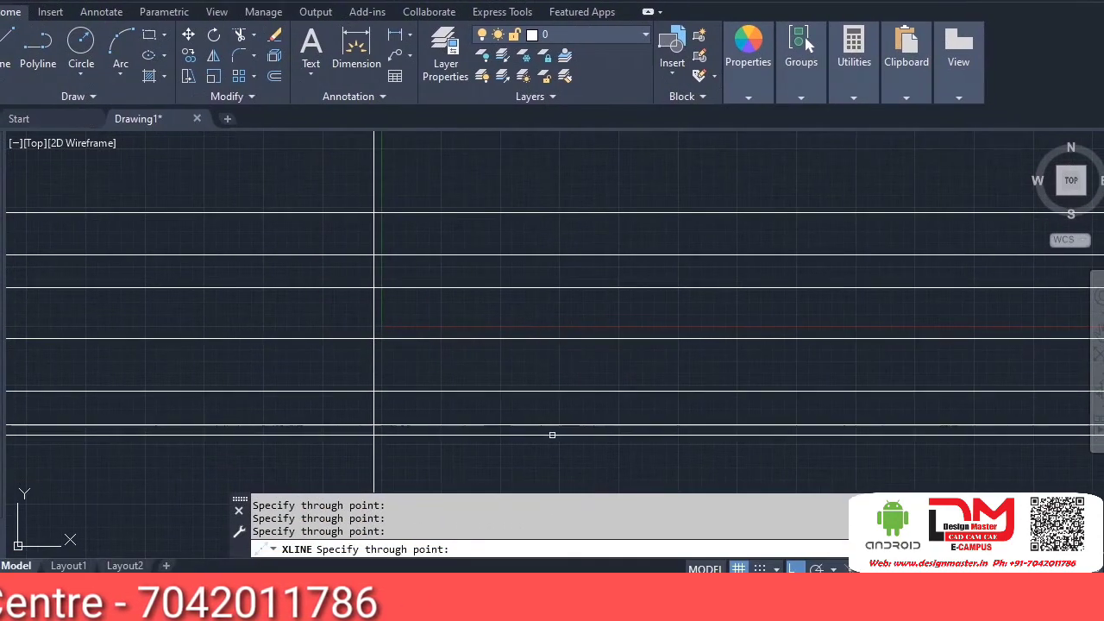
key("Escape")
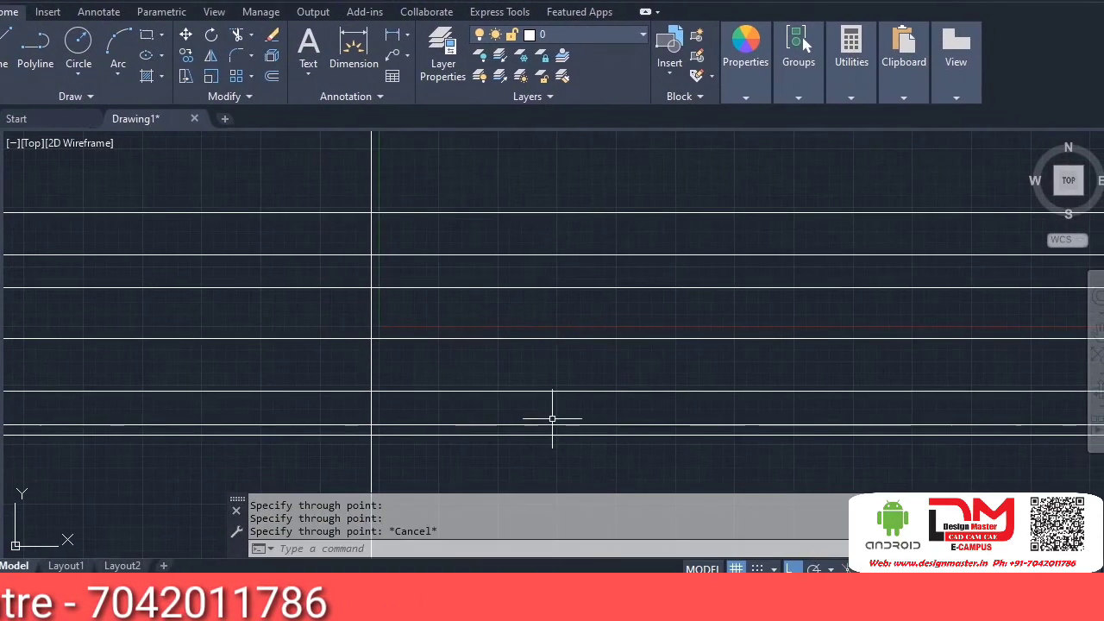
Step: Select all the horizontal and vertical construction lines and erase them
key("ctrl+a")
type("E")
key("Return")
Step: Draw nine vertical construction lines at freely chosen spacings, using the Ver option of XLINE
type("XL")
key("Return")
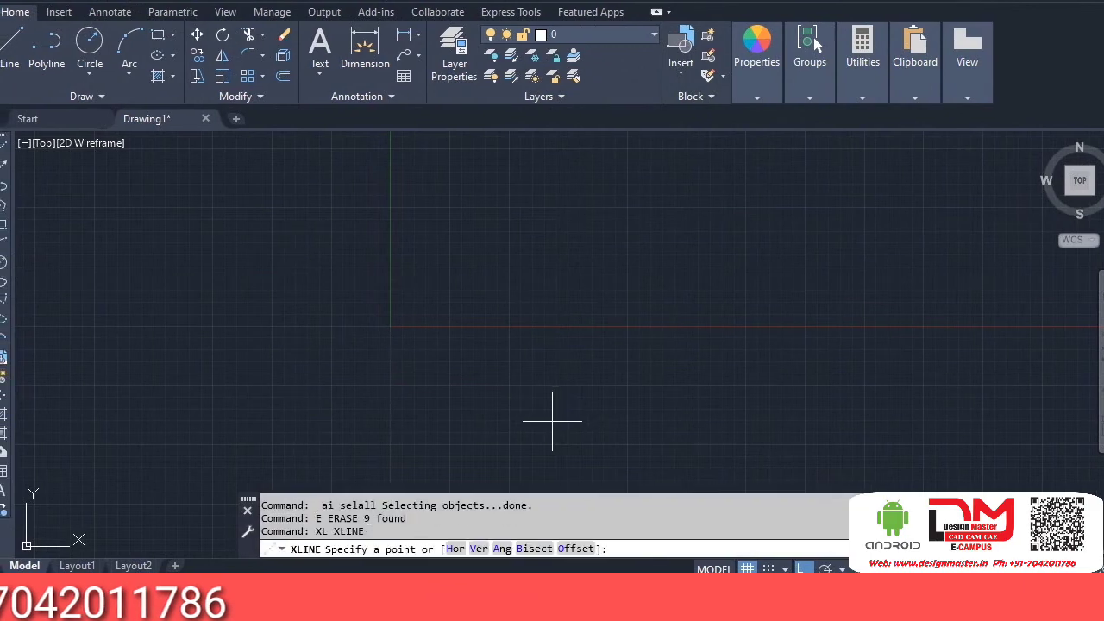
type("v")
key("Return")
left_click(454, 326)
left_click(507, 326)
left_click(554, 326)
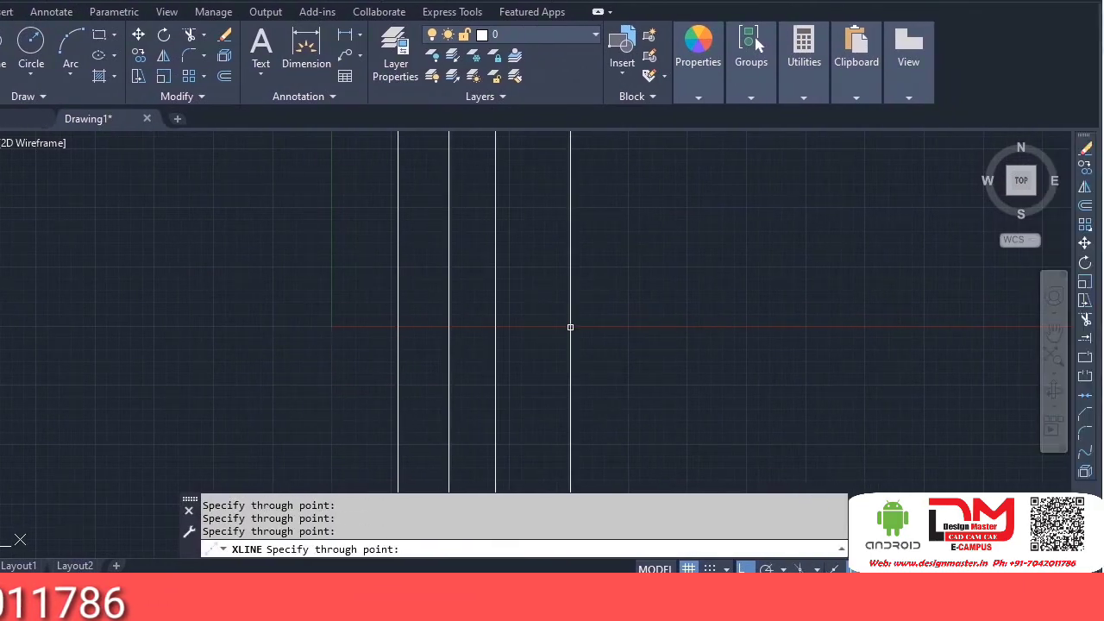
left_click(570, 327)
left_click(604, 326)
left_click(660, 326)
left_click(744, 329)
left_click(788, 331)
left_click(853, 333)
key("Escape")
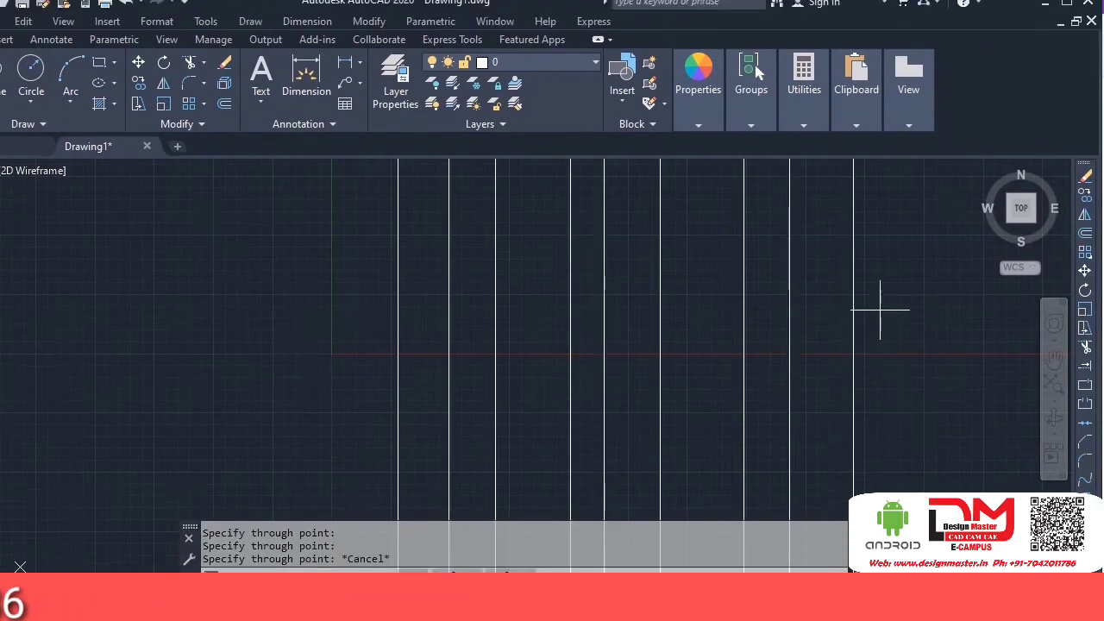
Step: Select the nine vertical construction lines with a crossing window and delete them
left_click(880, 309)
left_click(384, 378)
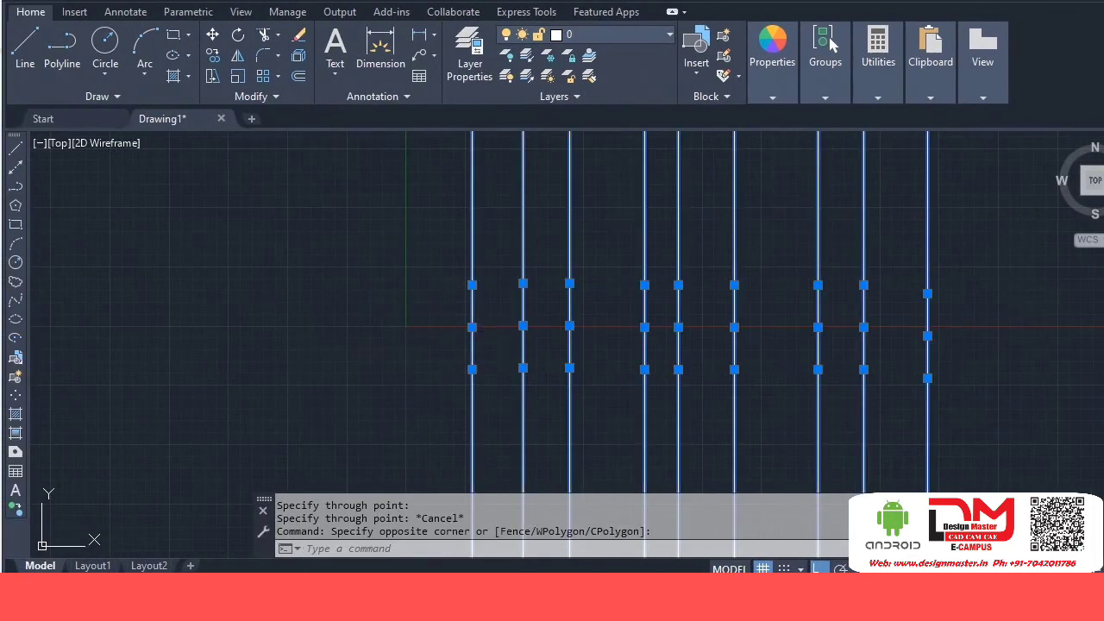
key("Delete")
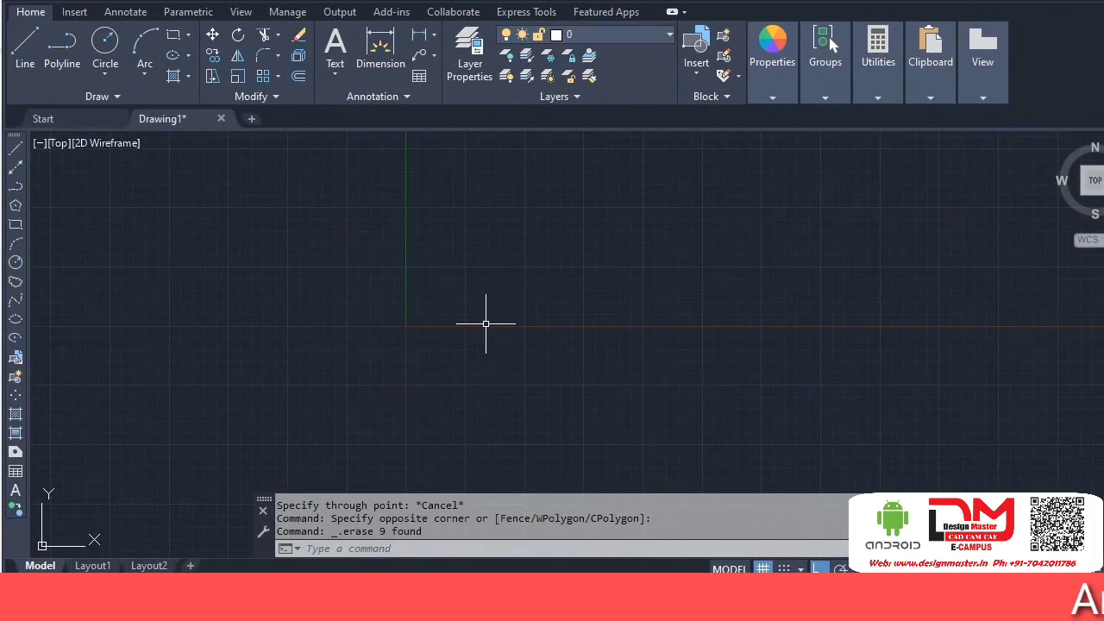
Step: Draw a series of parallel construction lines inclined at 60 degrees through freely chosen points, using the Ang option of XLINE
type("xl")
key("Return")
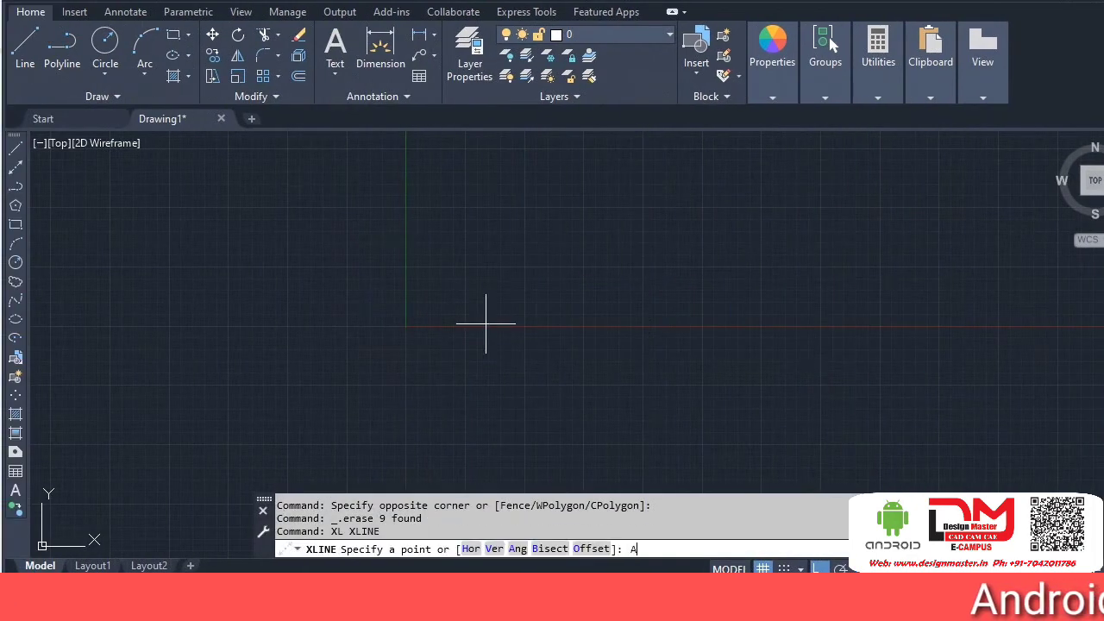
type("A")
key("Return")
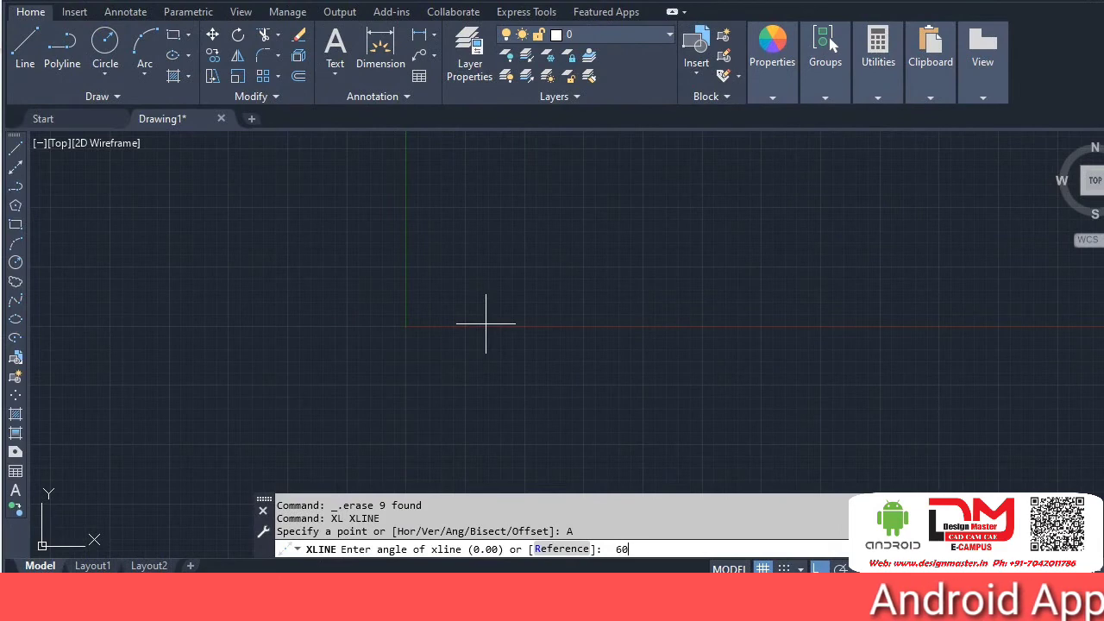
key("Return")
left_click(379, 236)
left_click(405, 256)
left_click(423, 277)
left_click(458, 293)
left_click(516, 322)
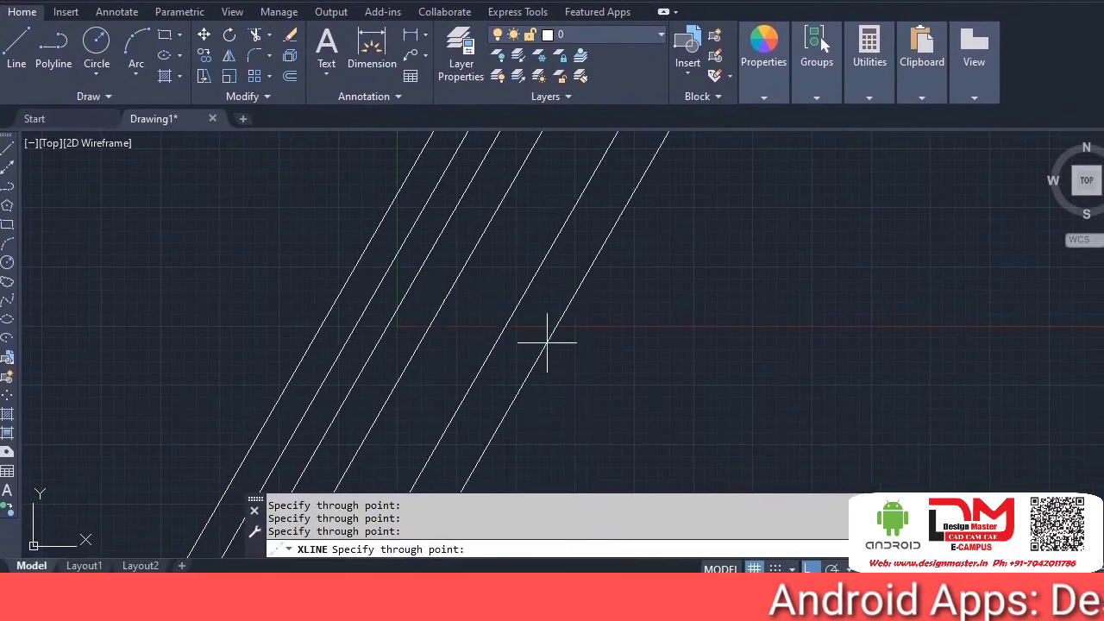
left_click(553, 346)
left_click(597, 360)
left_click(701, 390)
left_click(661, 382)
left_click(624, 366)
left_click(578, 360)
left_click(519, 353)
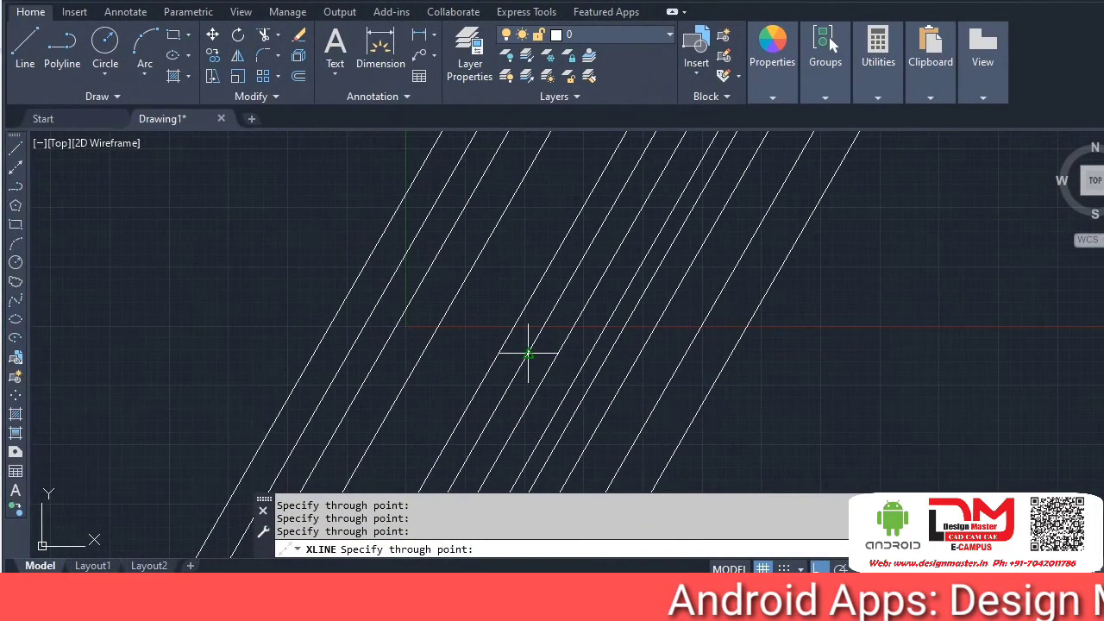
left_click(461, 346)
left_click(342, 332)
left_click(281, 327)
left_click(260, 324)
key("Escape")
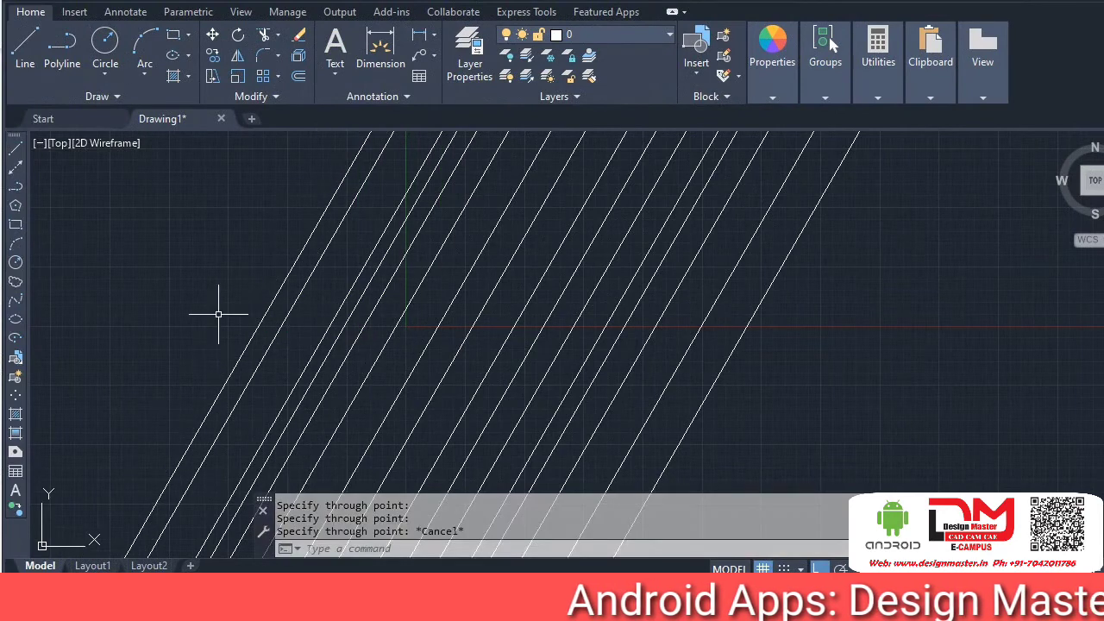
Step: Select all the 60-degree construction lines and erase them
key("ctrl+a")
type("E")
key("Return")
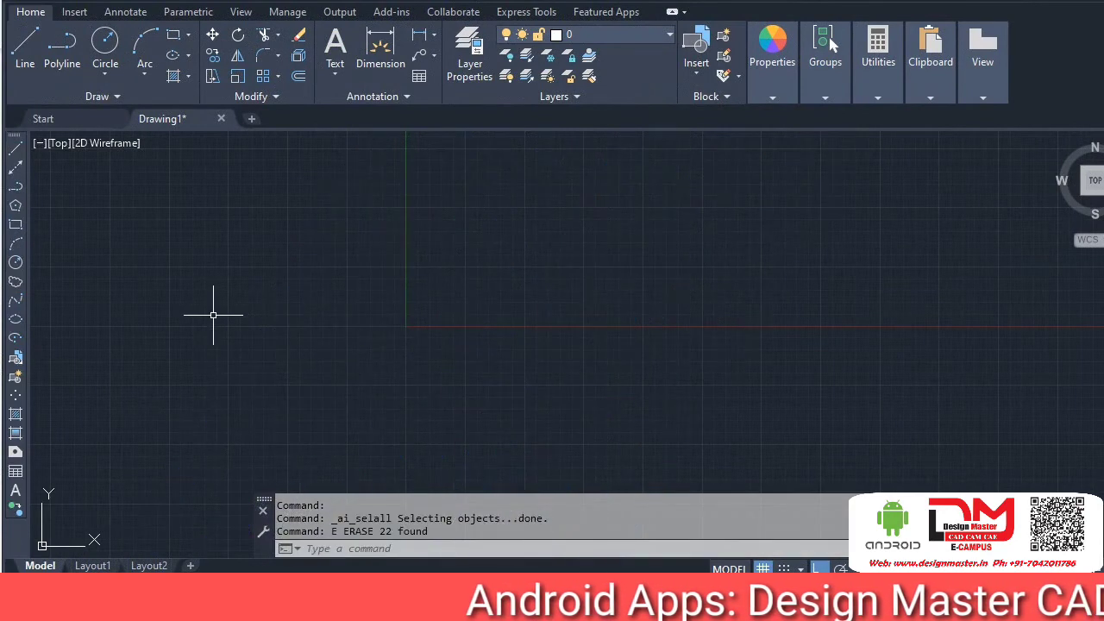
Step: Draw a series of parallel construction lines inclined at 30 degrees through freely chosen points, using the Ang option of XLINE
type("XL")
key("Return")
type("A")
key("Return")
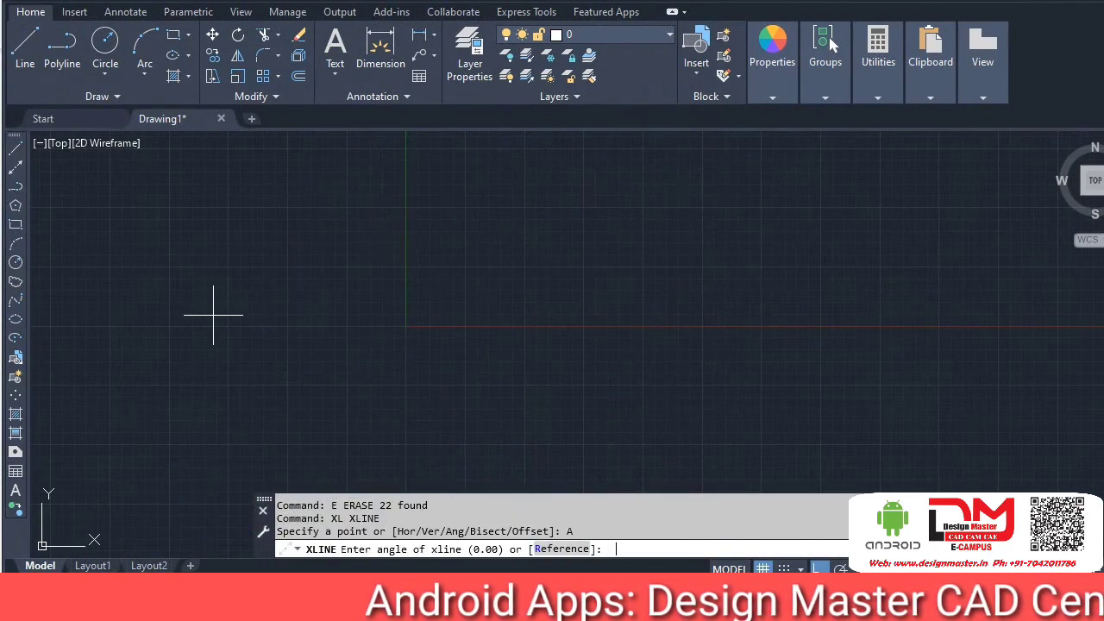
key("Return")
left_click(386, 274)
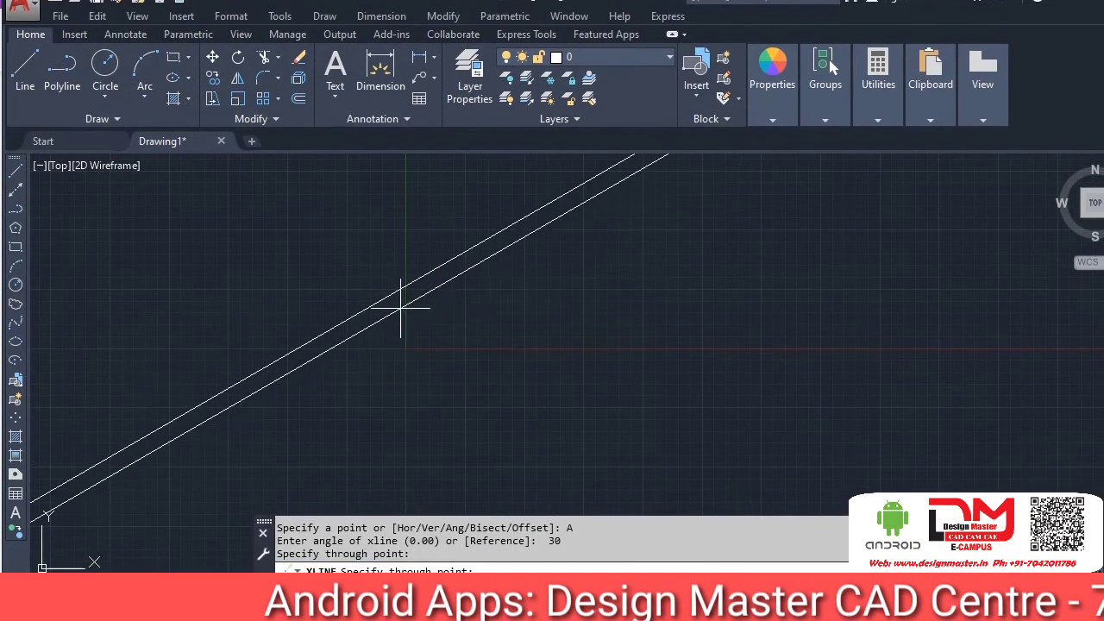
left_click(400, 286)
left_click(434, 316)
left_click(467, 345)
left_click(505, 362)
left_click(535, 377)
left_click(553, 394)
left_click(552, 378)
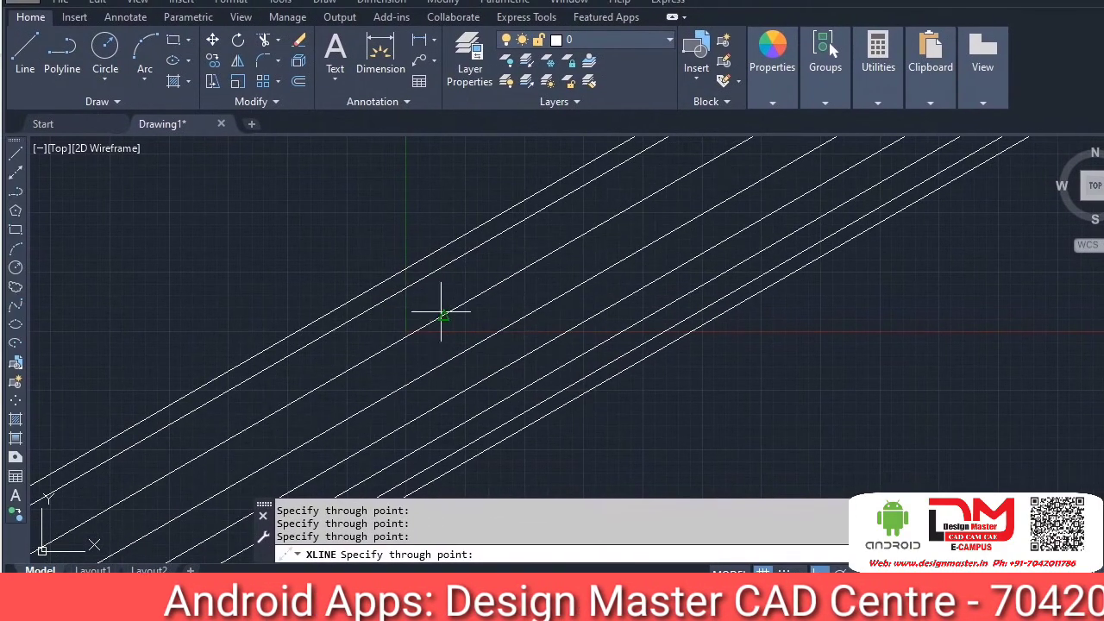
left_click(381, 306)
left_click(266, 292)
left_click(208, 308)
left_click(158, 278)
left_click(180, 301)
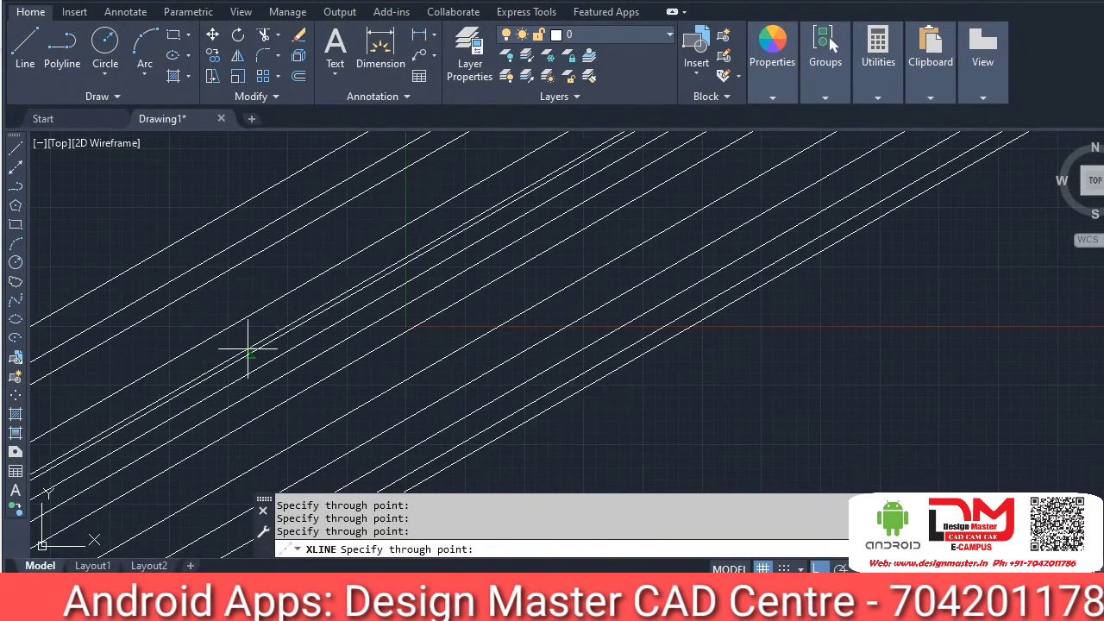
left_click(350, 459)
key("Escape")
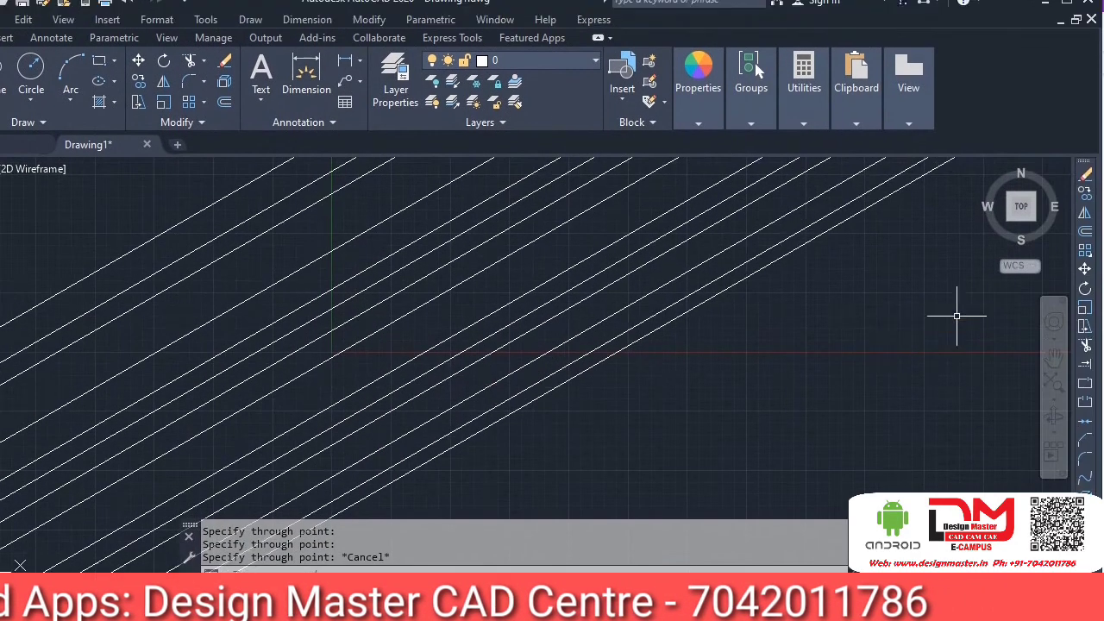
Step: Select all the 30-degree construction lines with a crossing window and delete them
left_click(989, 198)
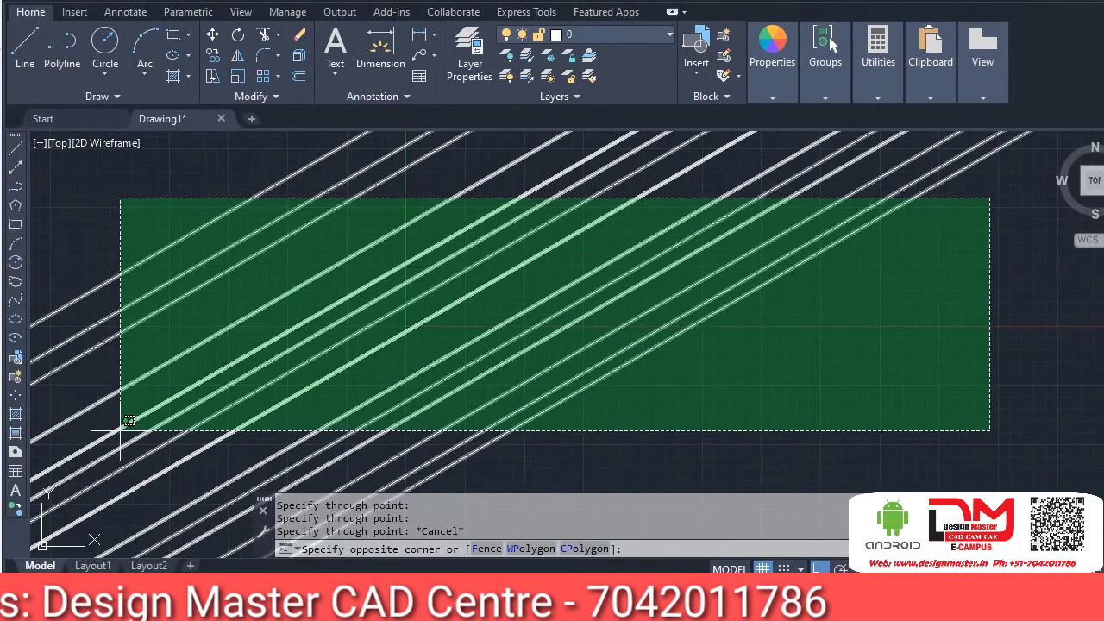
left_click(49, 473)
key("Delete")
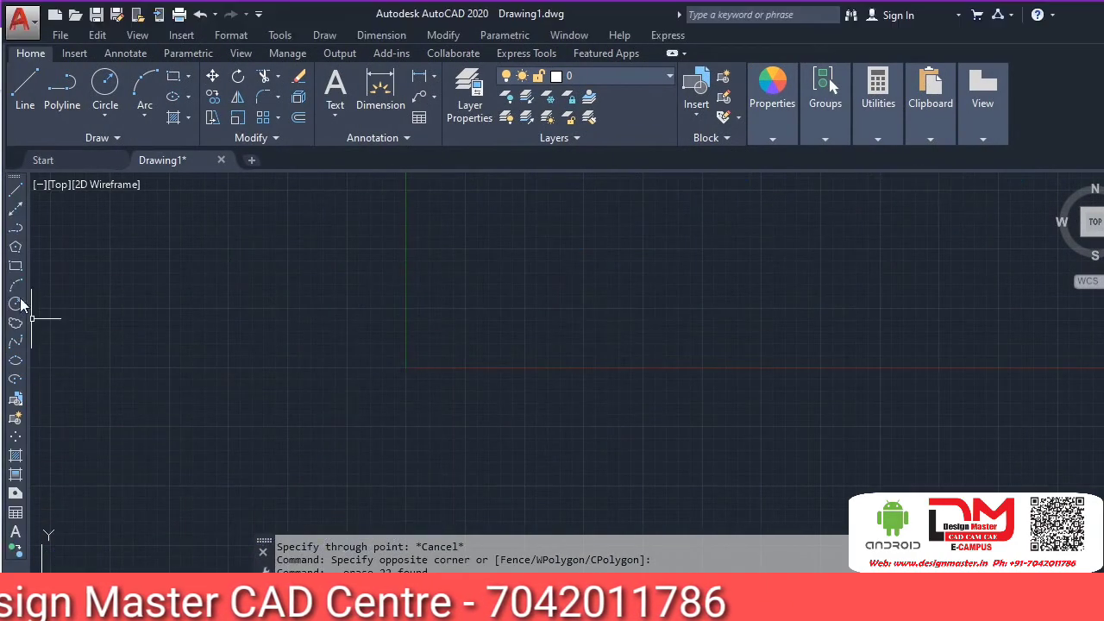
Step: Draw a short vertical line and, to its right, a vertical construction line through freely chosen points
left_click(16, 193)
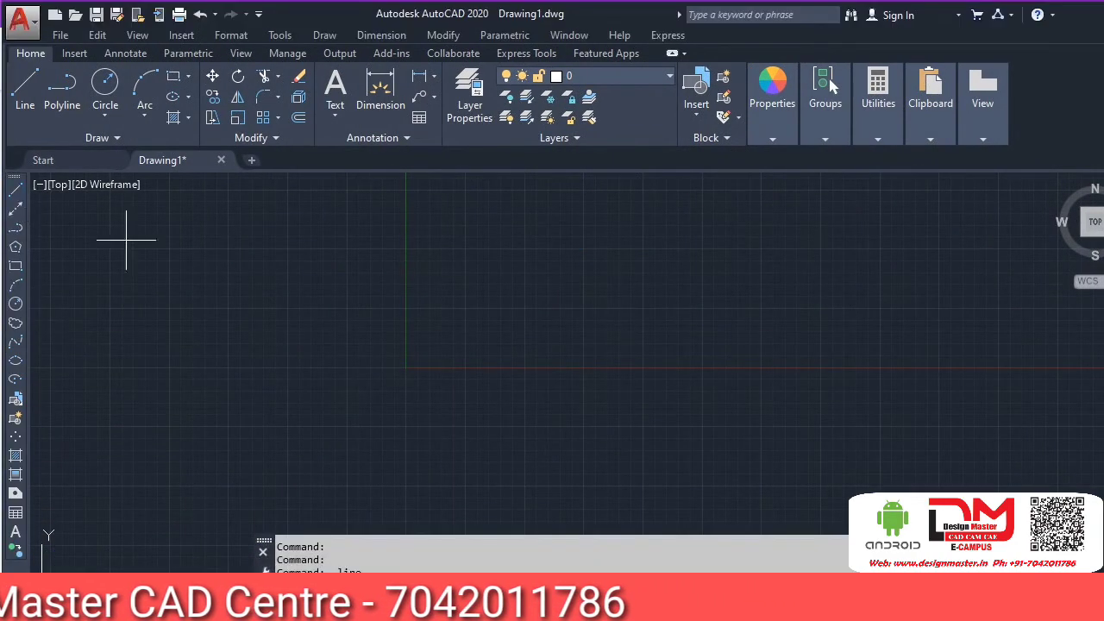
left_click(202, 247)
left_click(186, 380)
key("Escape")
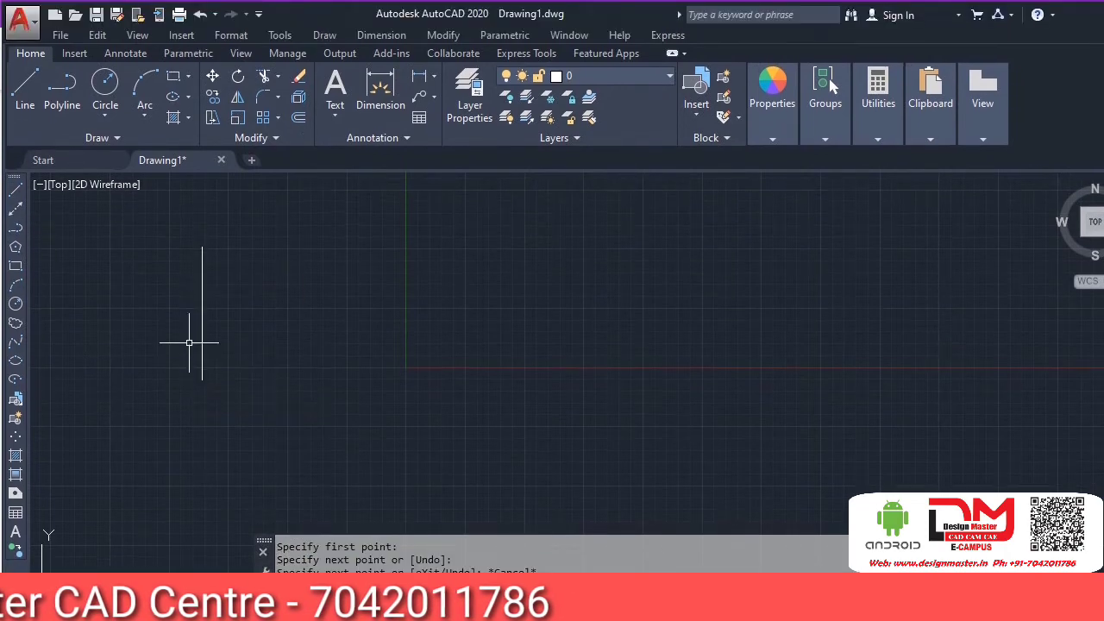
left_click(17, 210)
left_click(377, 232)
left_click(379, 345)
key("Escape")
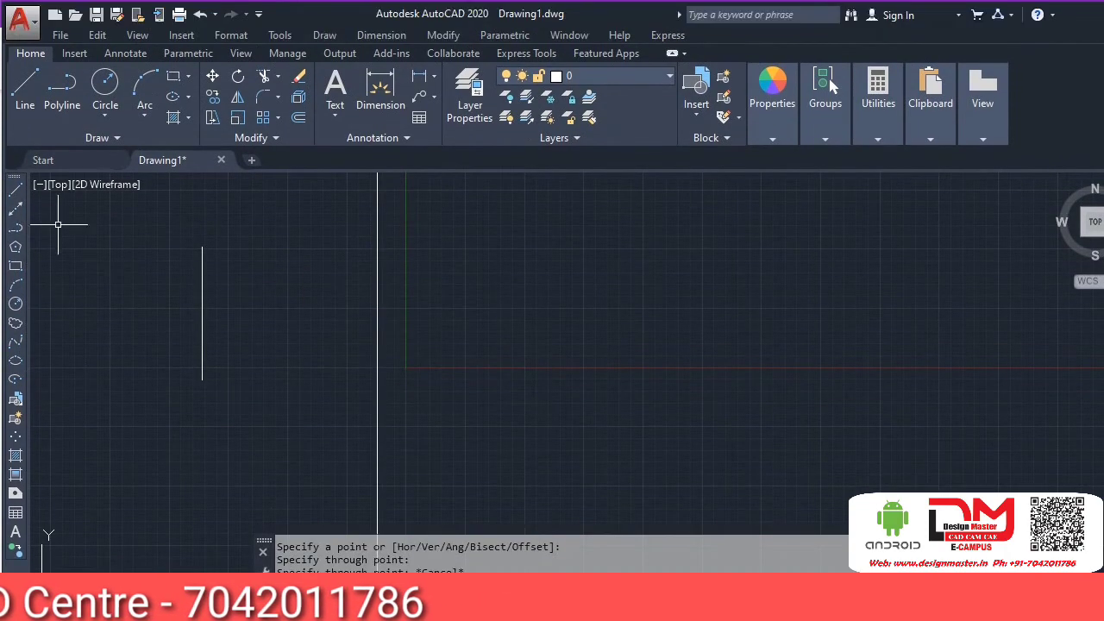
Step: Draw a freehand rectangle to the right of the construction line and a freehand circle to the right of the rectangle
left_click(20, 267)
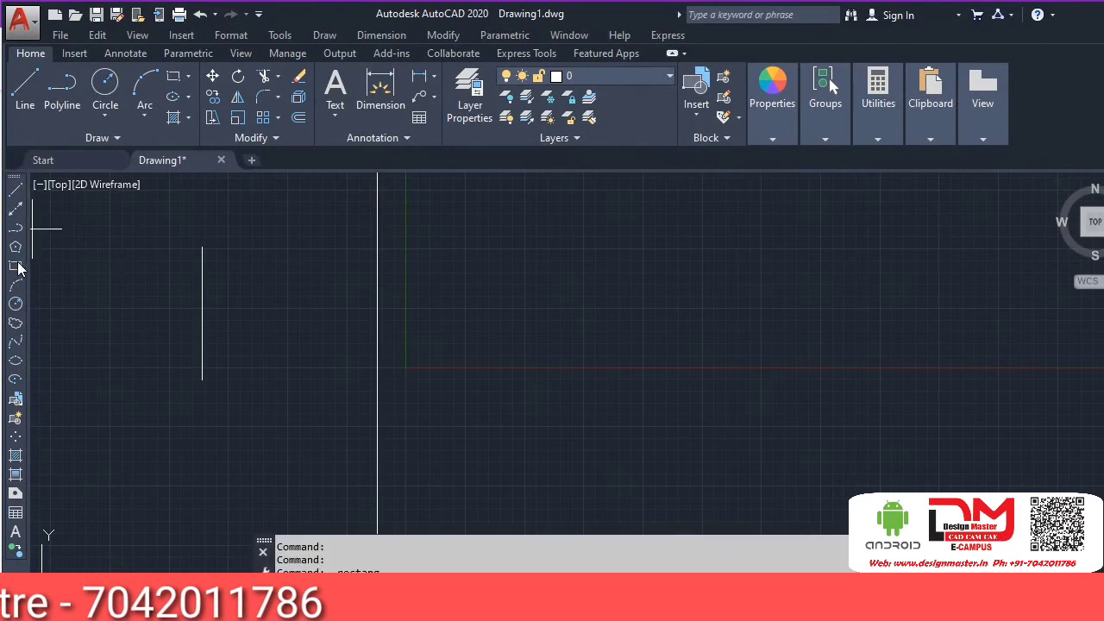
left_click(526, 268)
left_click(696, 372)
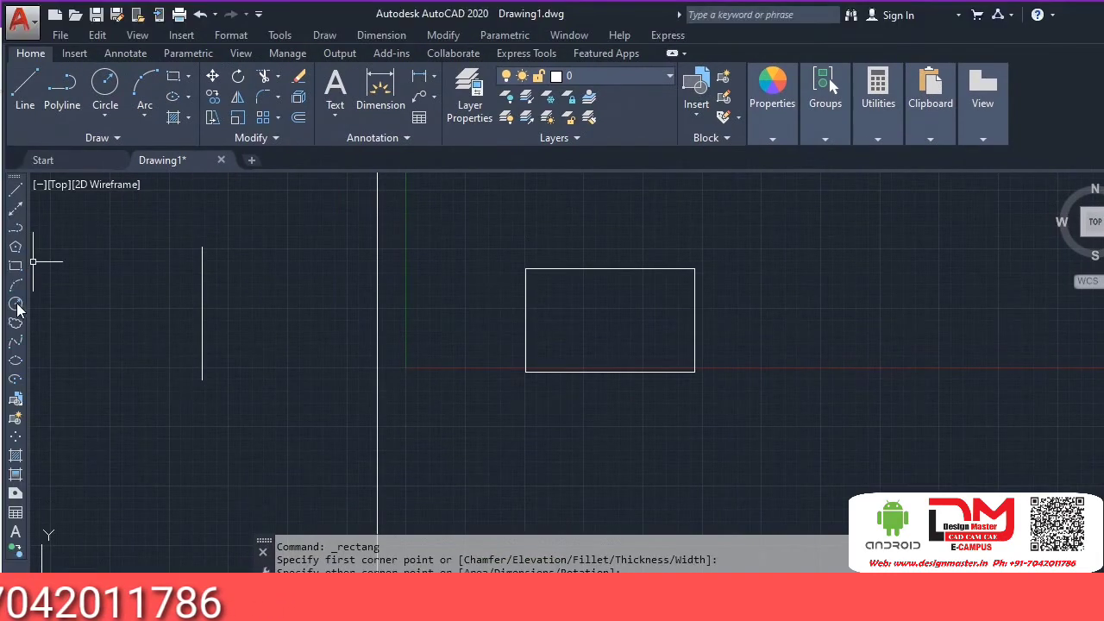
left_click(16, 304)
left_click(876, 337)
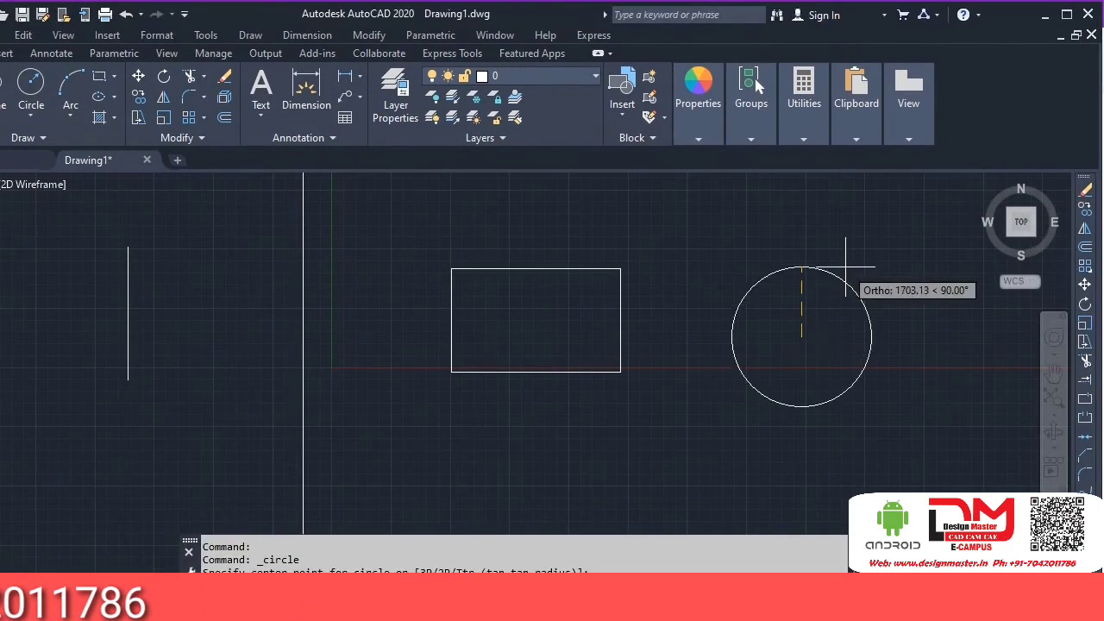
left_click(842, 258)
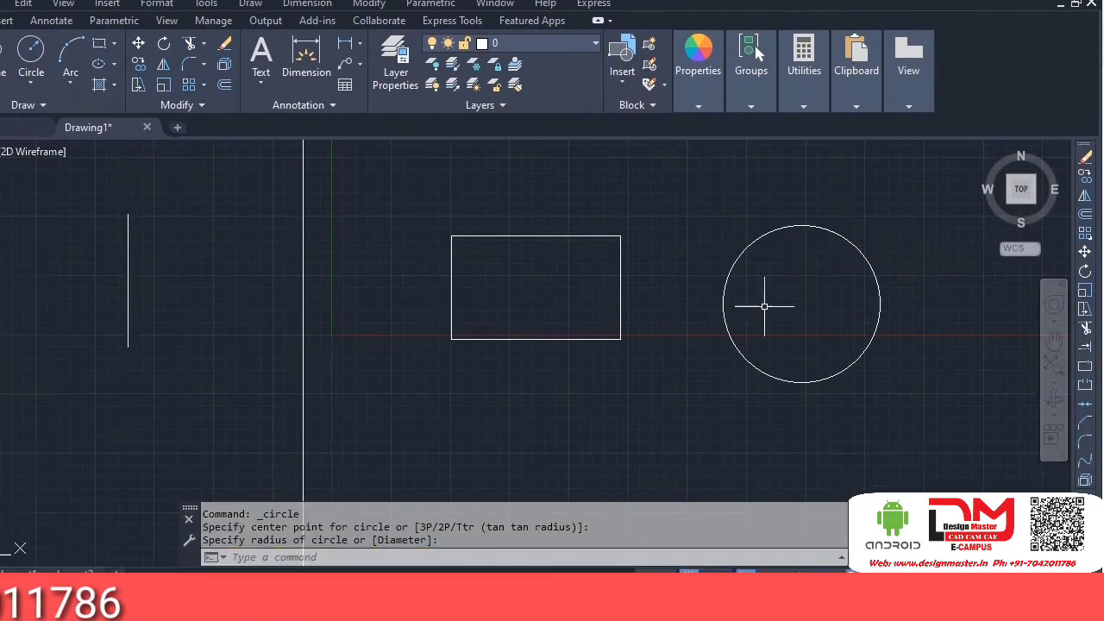
key("Escape")
type("D")
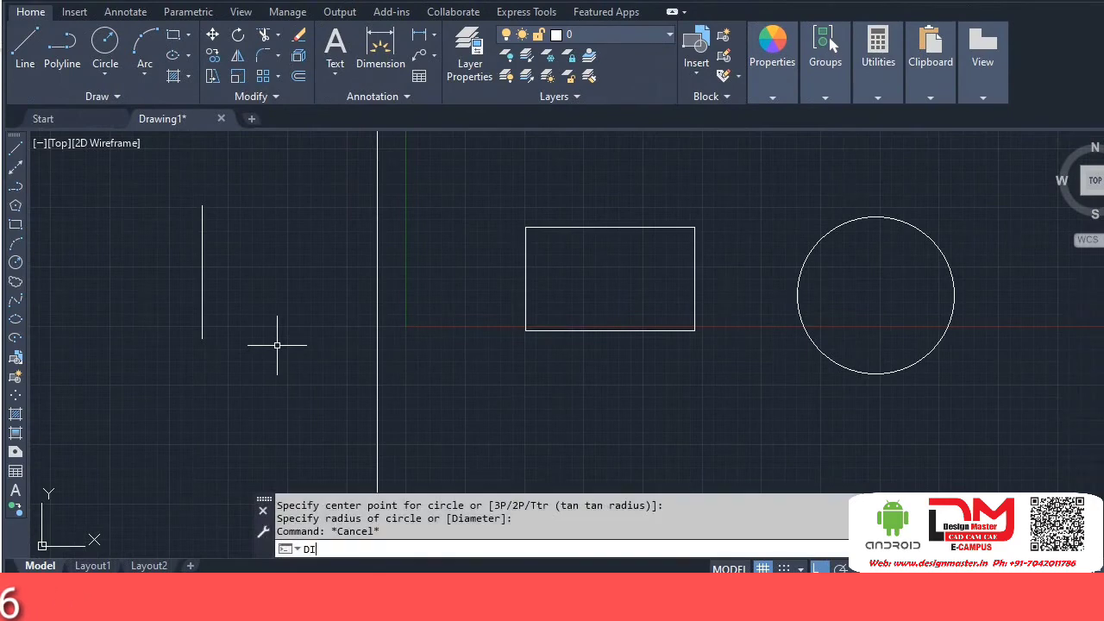
type("I")
key("Return")
left_click(202, 306)
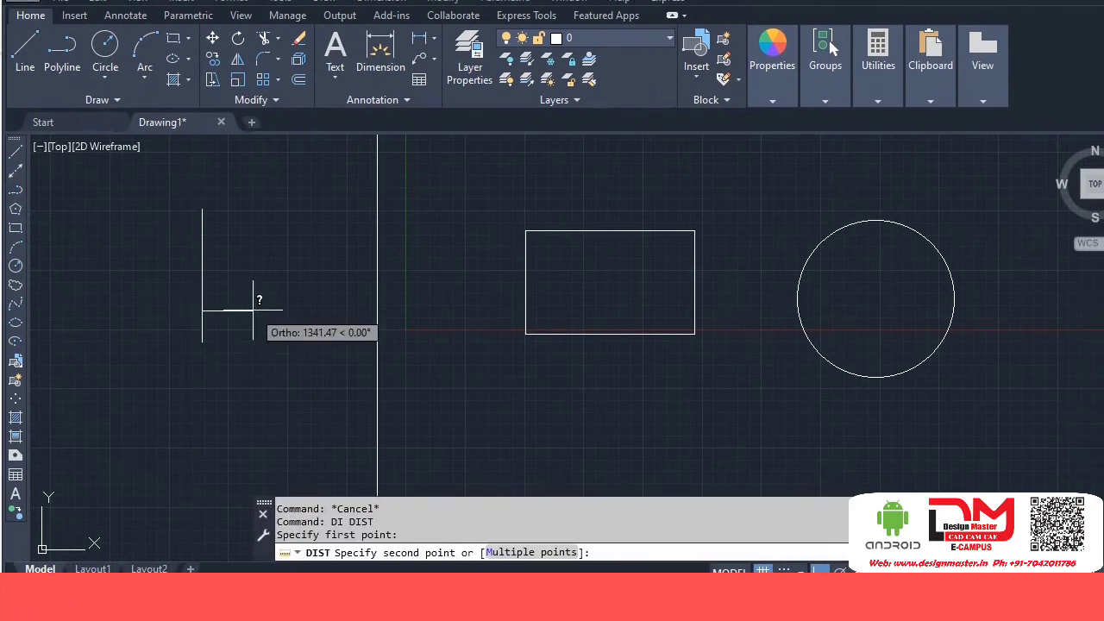
key("Escape")
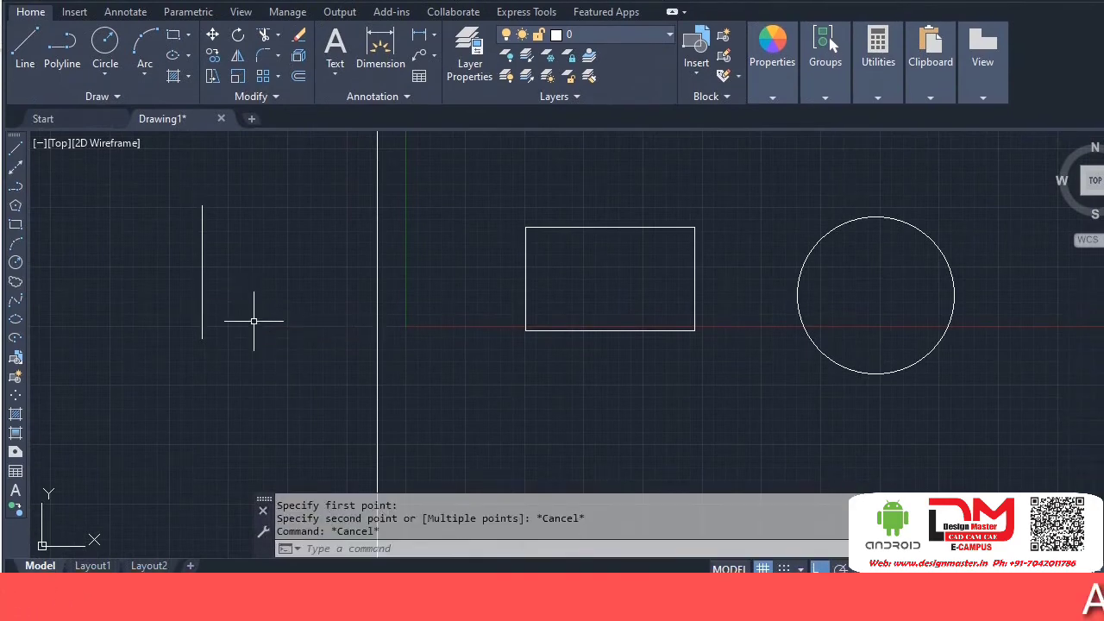
middle_click_drag(245, 337, 233, 356)
type("o")
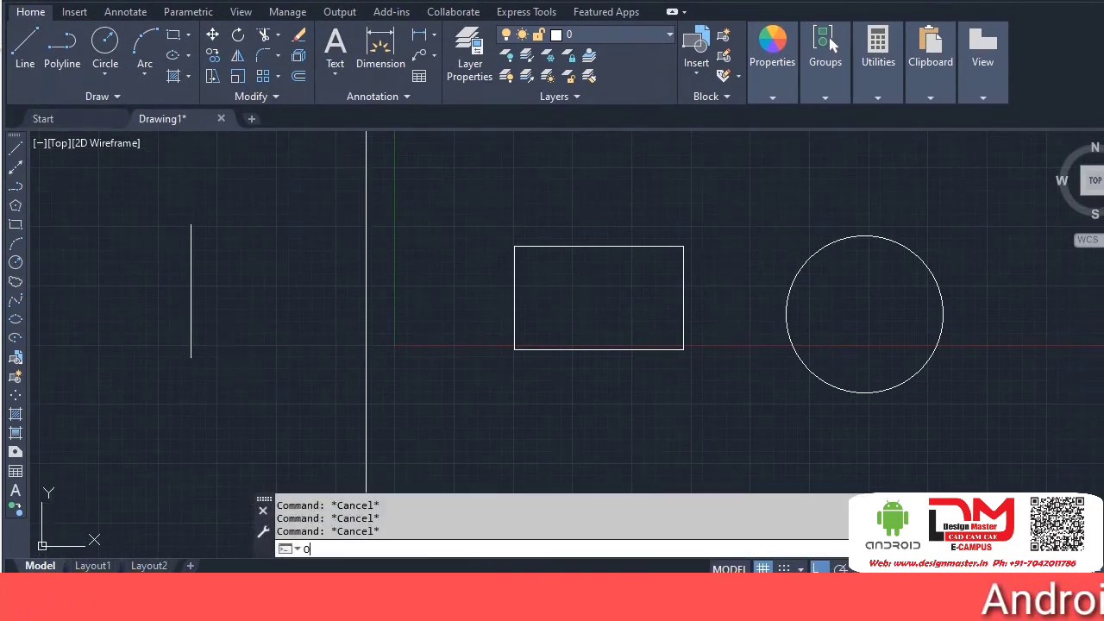
key("Return")
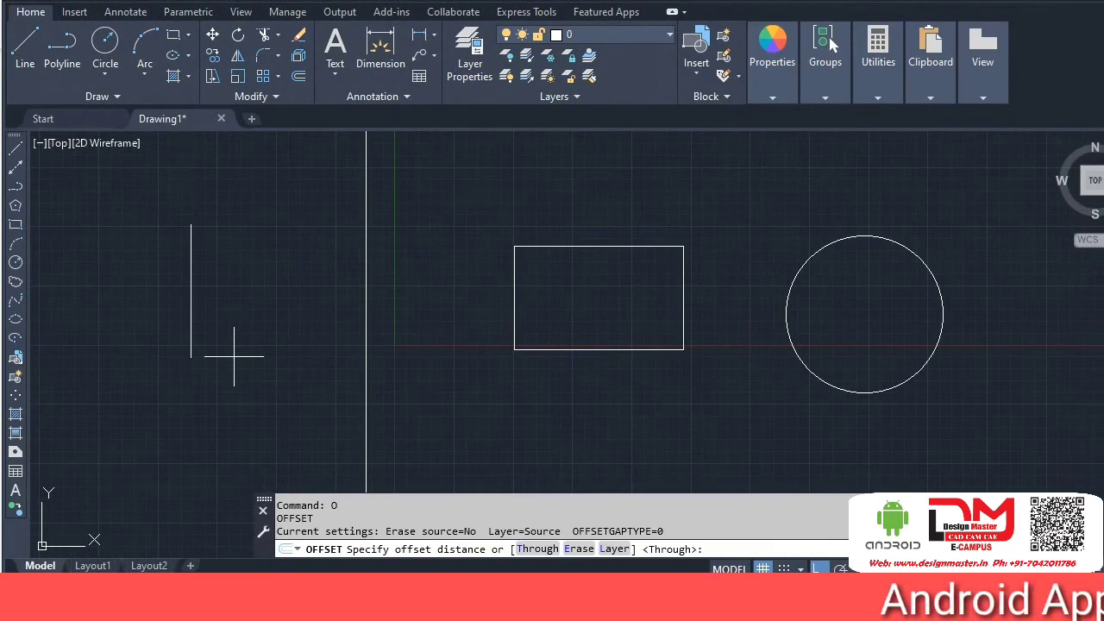
key("Escape")
key("Escape")
key("Escape")
Step: Offset the vertical line and the construction line to the right, and the rectangle twice inward, at a distance of 200
type("o")
key("Return")
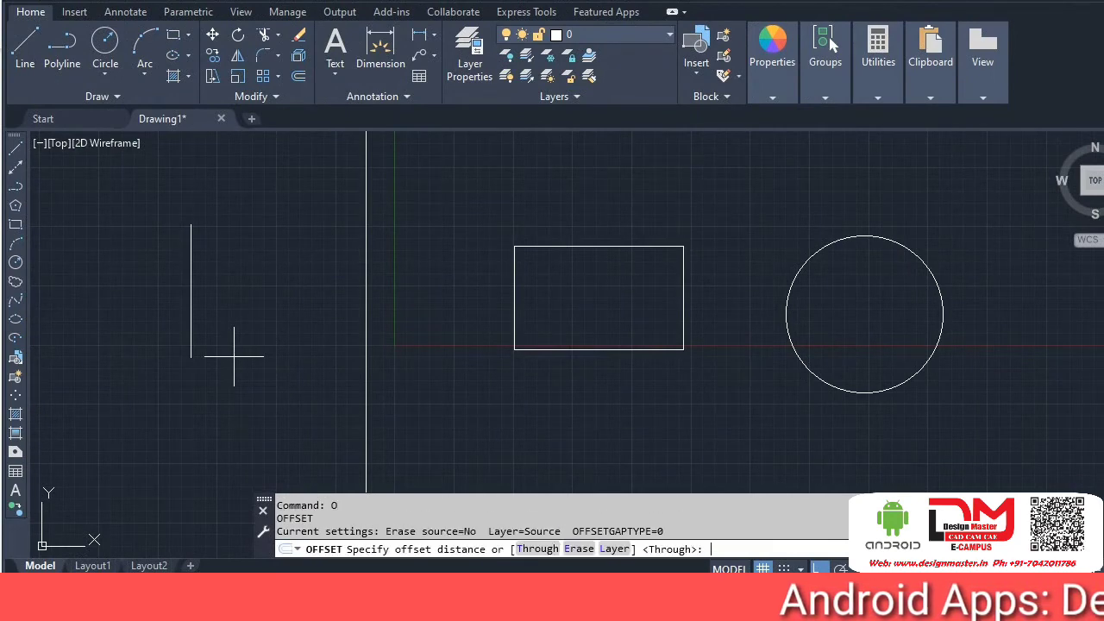
type("200")
key("Return")
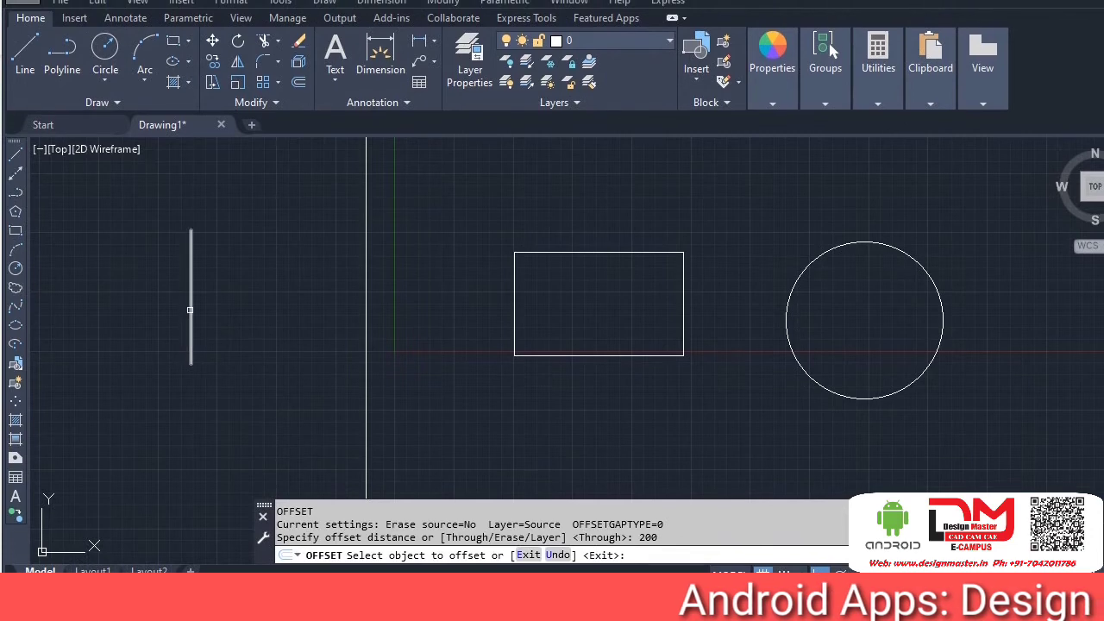
left_click(191, 316)
left_click(236, 315)
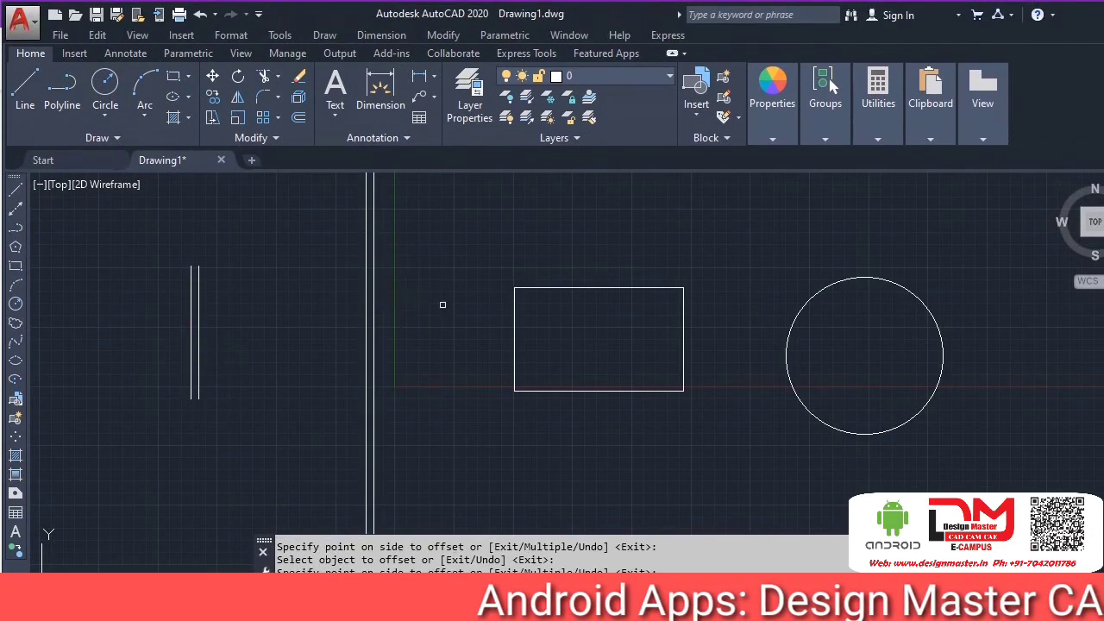
left_click(551, 298)
left_click(539, 334)
key("Escape")
scroll(361, 266, "up", 6)
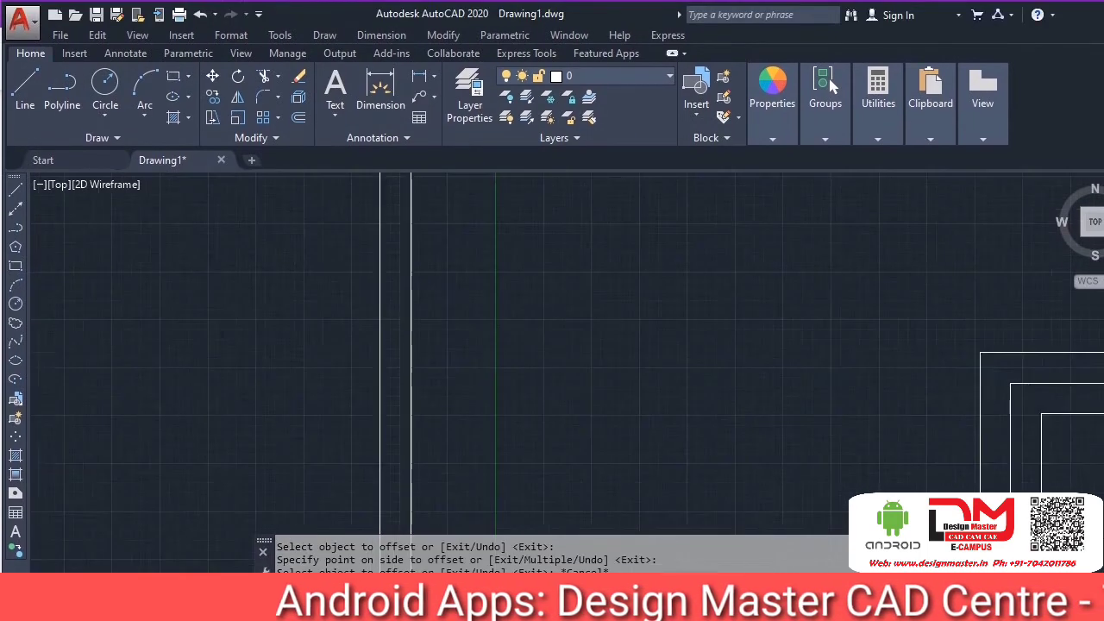
scroll(361, 265, "up", 2)
type("d")
key("Return")
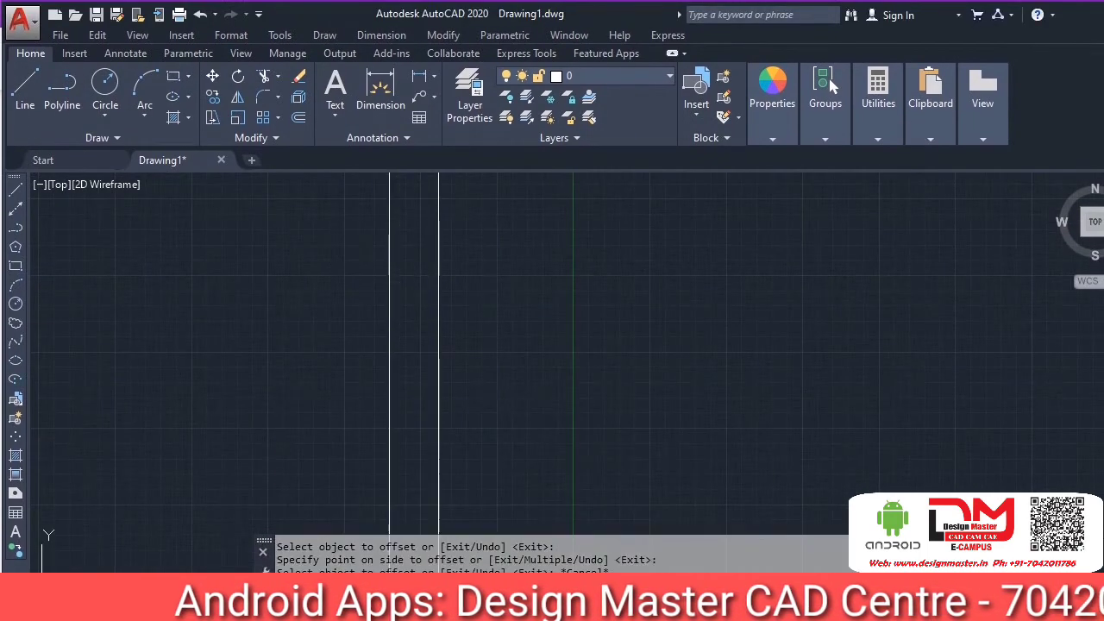
key("Escape")
Step: Measure the perpendicular distance between the construction line and its offset copy with DIST
type("di")
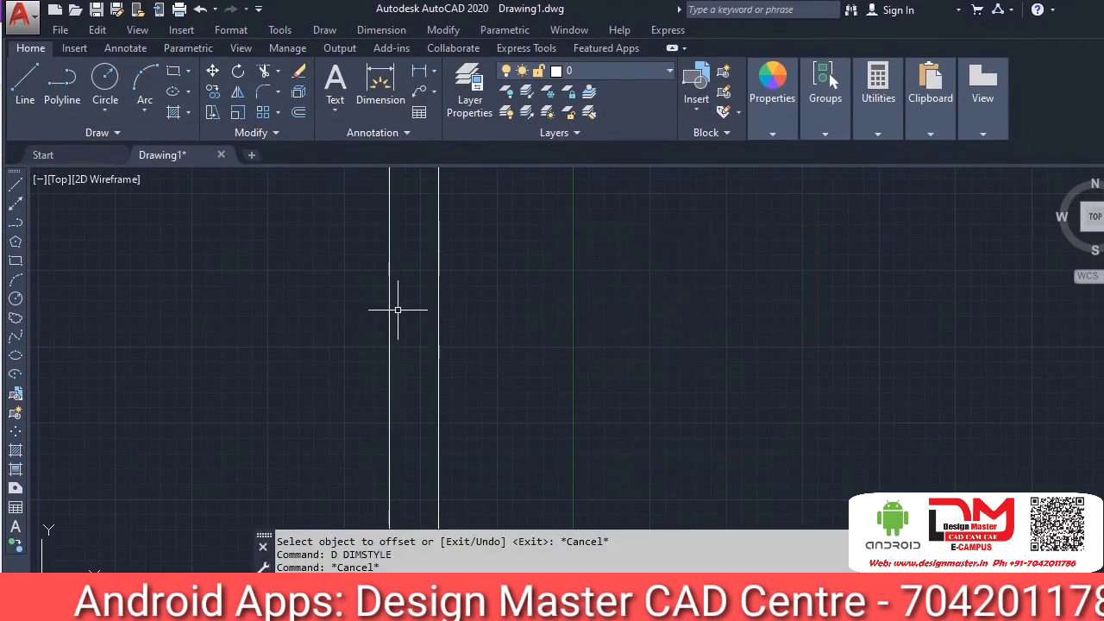
key("Return")
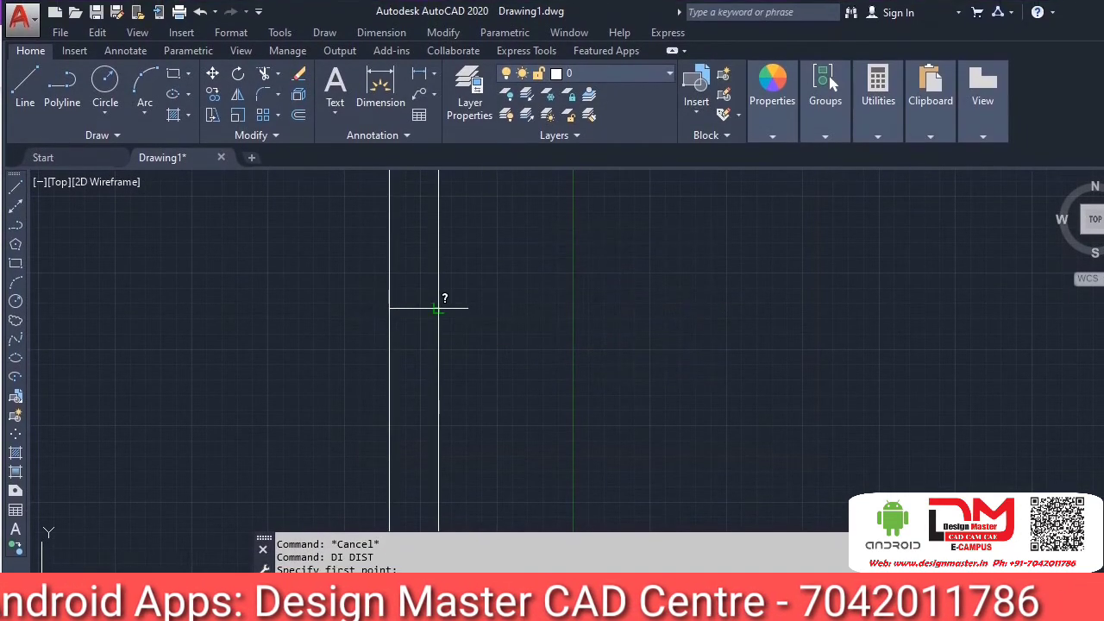
left_click(439, 308)
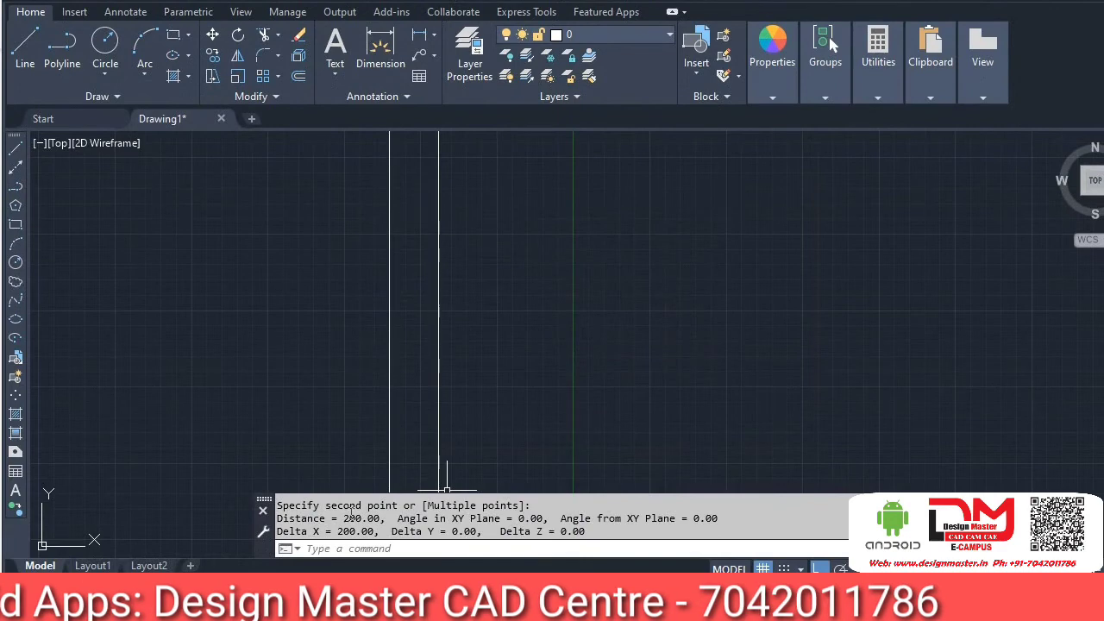
key("Escape")
key("Escape")
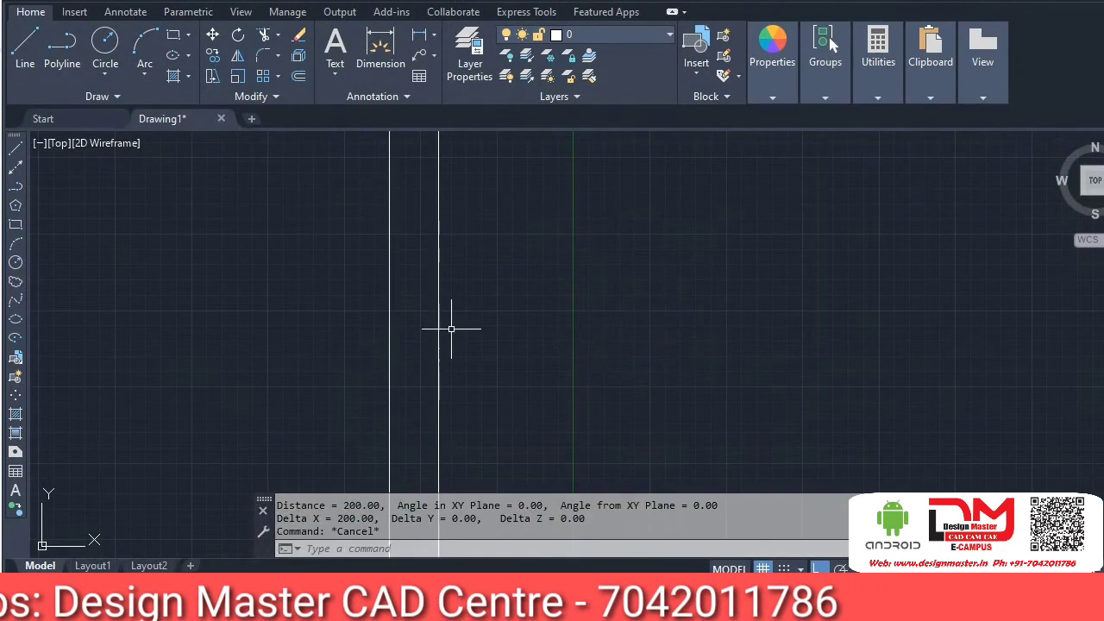
Step: Select all objects in the drawing and erase them
scroll(454, 326, "down", 5)
scroll(448, 267, "down", 4)
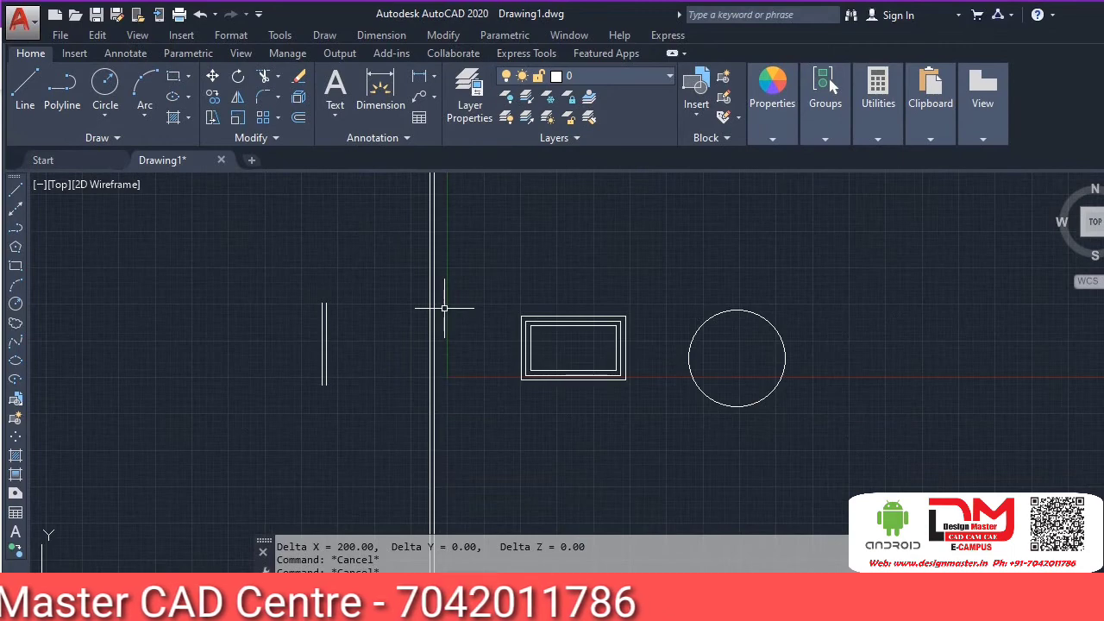
key("ctrl+a")
key("Delete")
Step: Draw a vertical line 100 units long, running downward from a freely chosen start point in the empty drawing
left_click(16, 191)
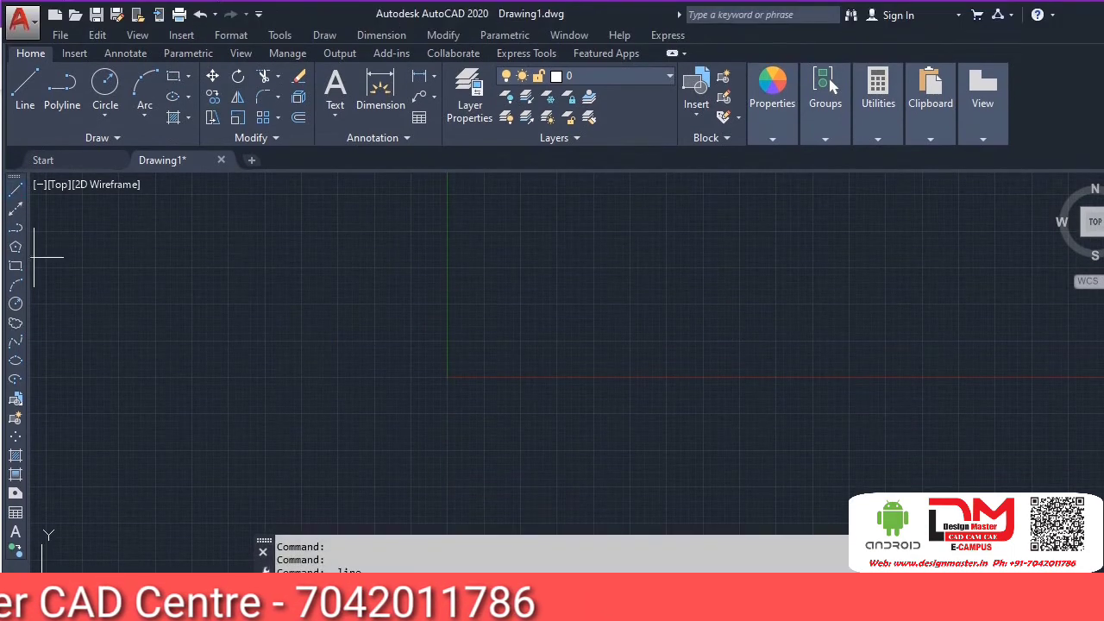
left_click(242, 238)
type("10")
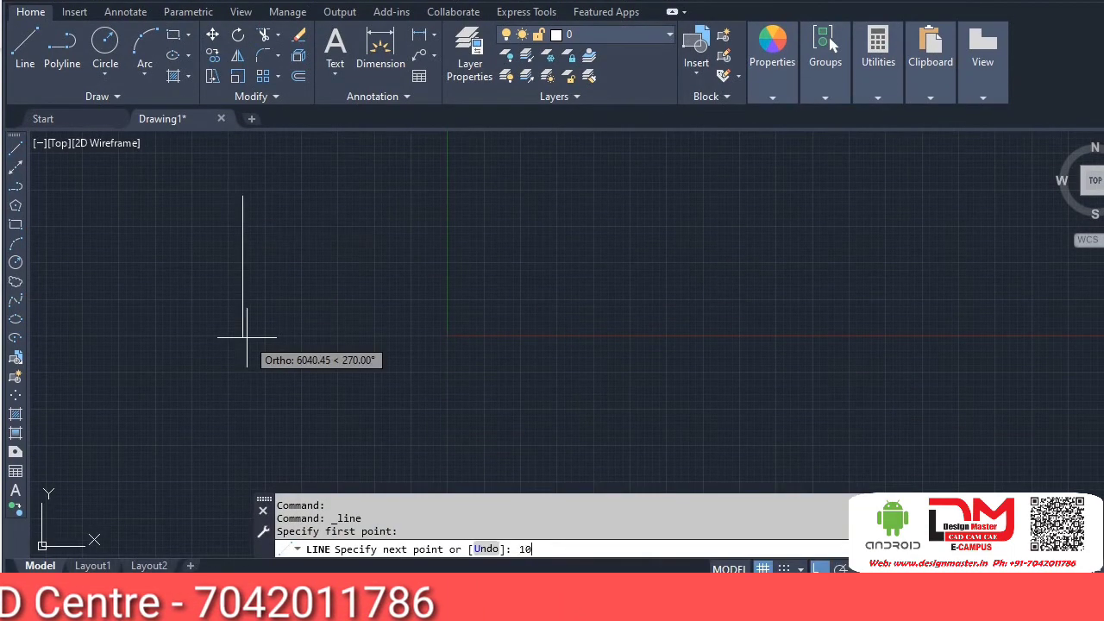
type("0")
key("Return")
key("Return")
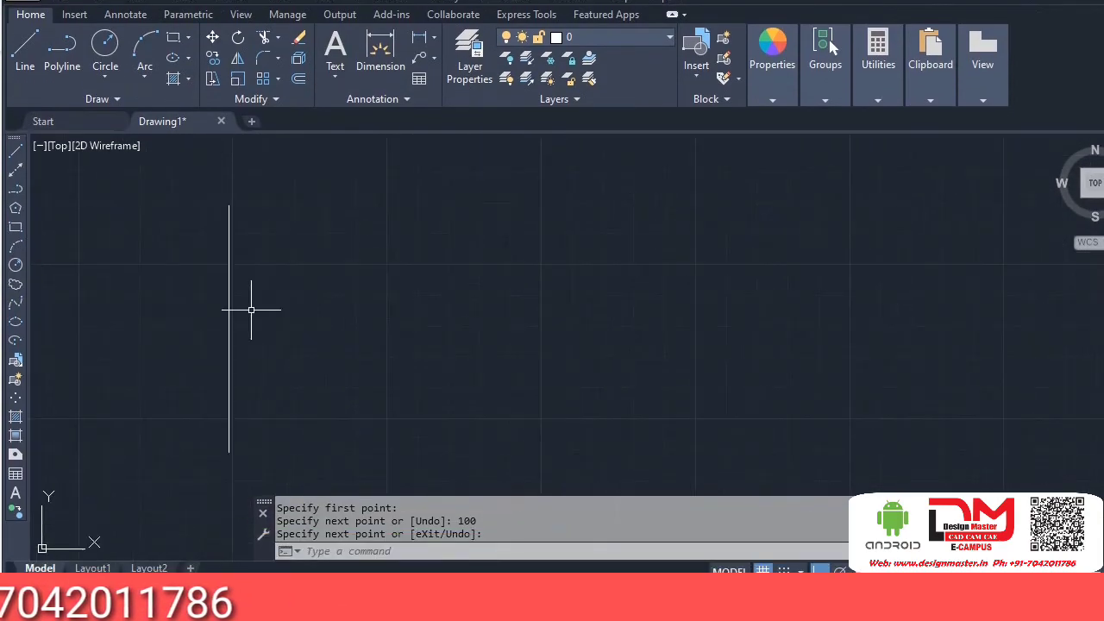
Step: Offset the vertical line to the right at a distance of 10
type("o")
key("Return")
type("10")
key("Return")
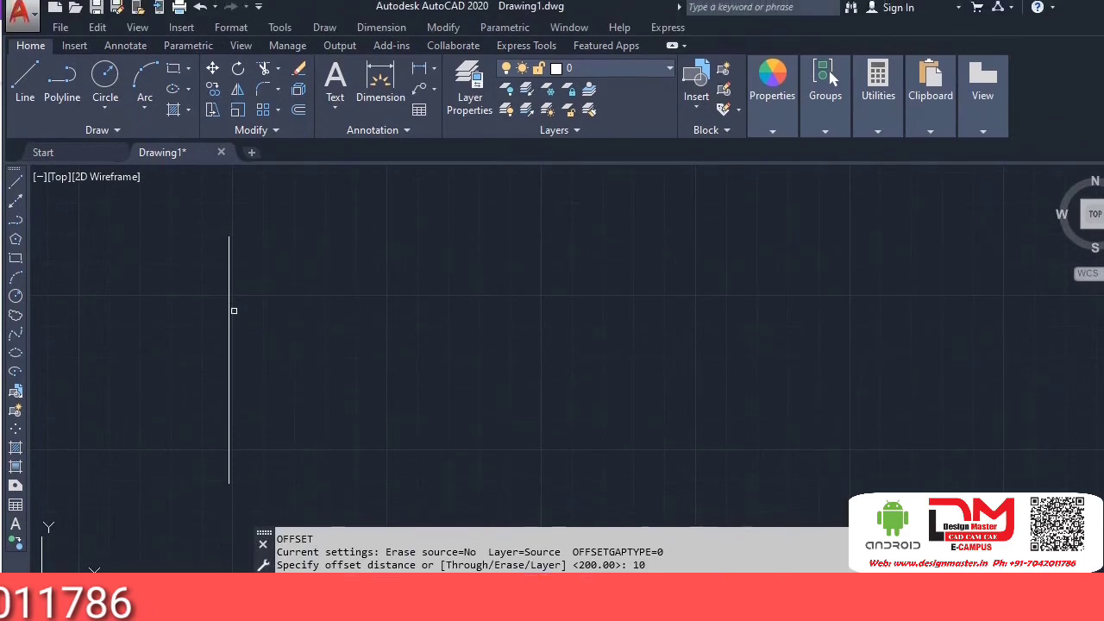
left_click(230, 309)
left_click(331, 308)
key("Escape")
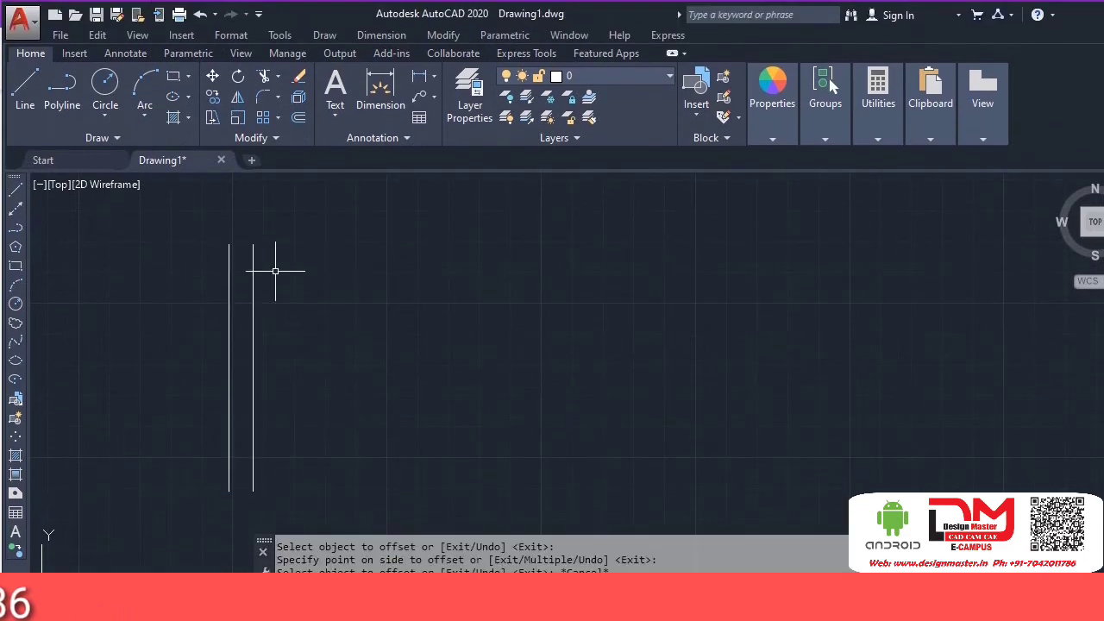
Step: Measure the distance between the upper ends of the two parallel lines with DIST and read the result
type("di")
key("Return")
scroll(222, 239, "up", 5)
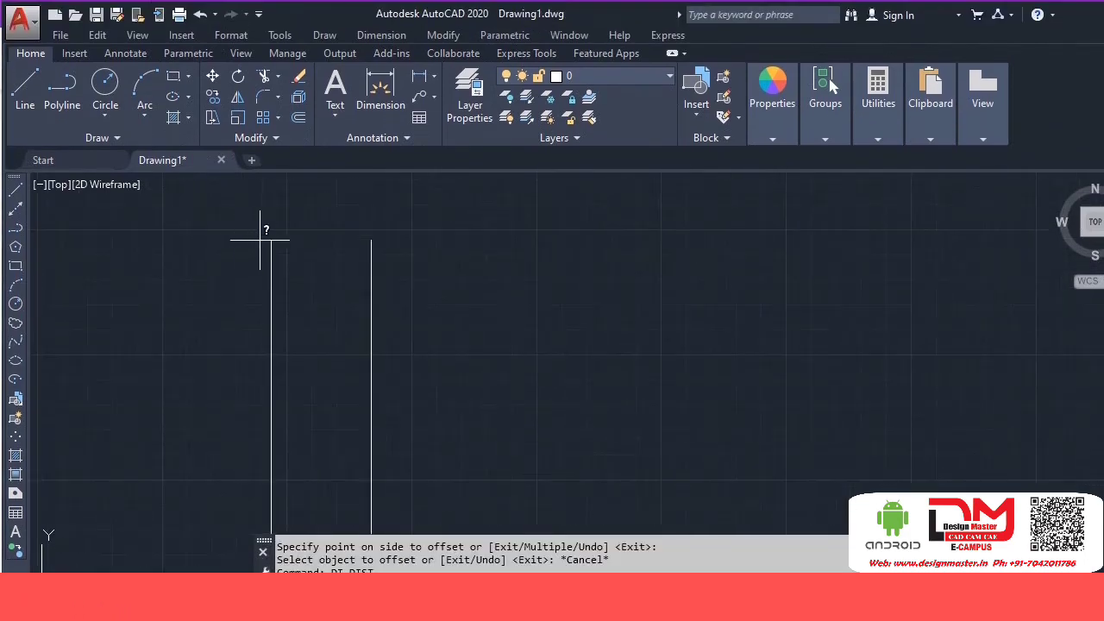
left_click(373, 243)
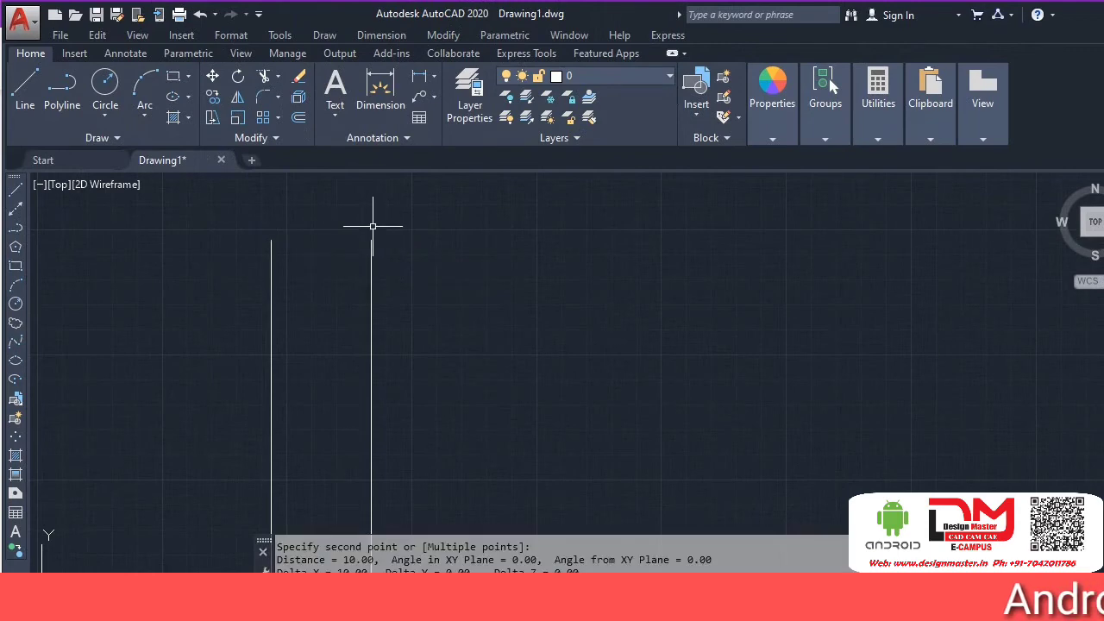
scroll(353, 222, "down", 5)
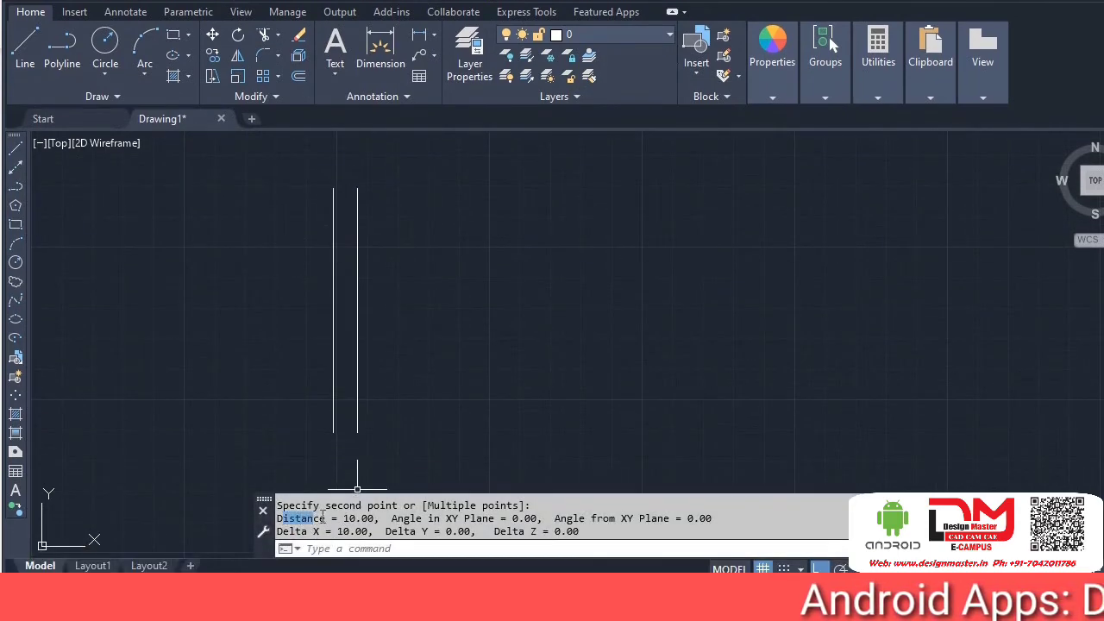
left_click(359, 519)
key("Escape")
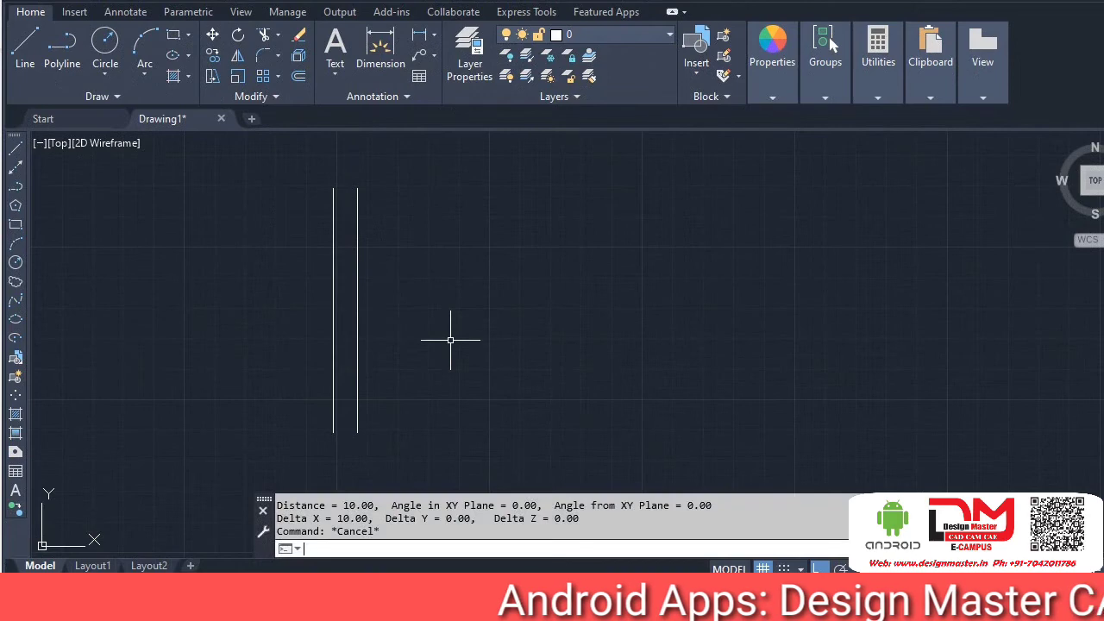
key("Return")
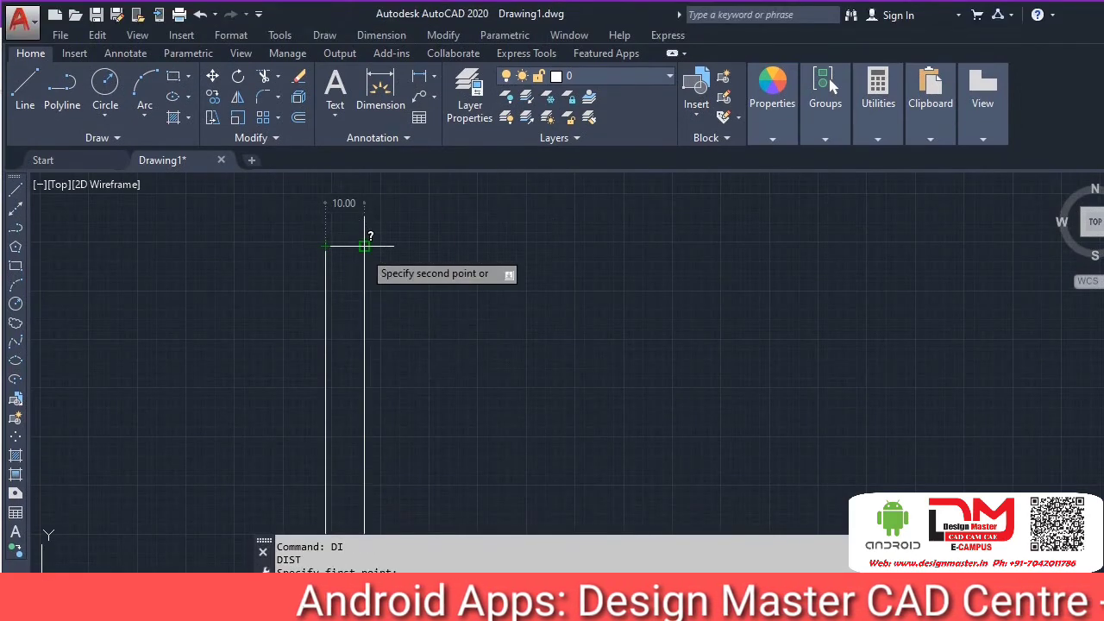
key("Escape")
key("Escape")
Step: Draw a vertical construction line through freely chosen points to the right of the two parallel lines
scroll(347, 226, "down", 4)
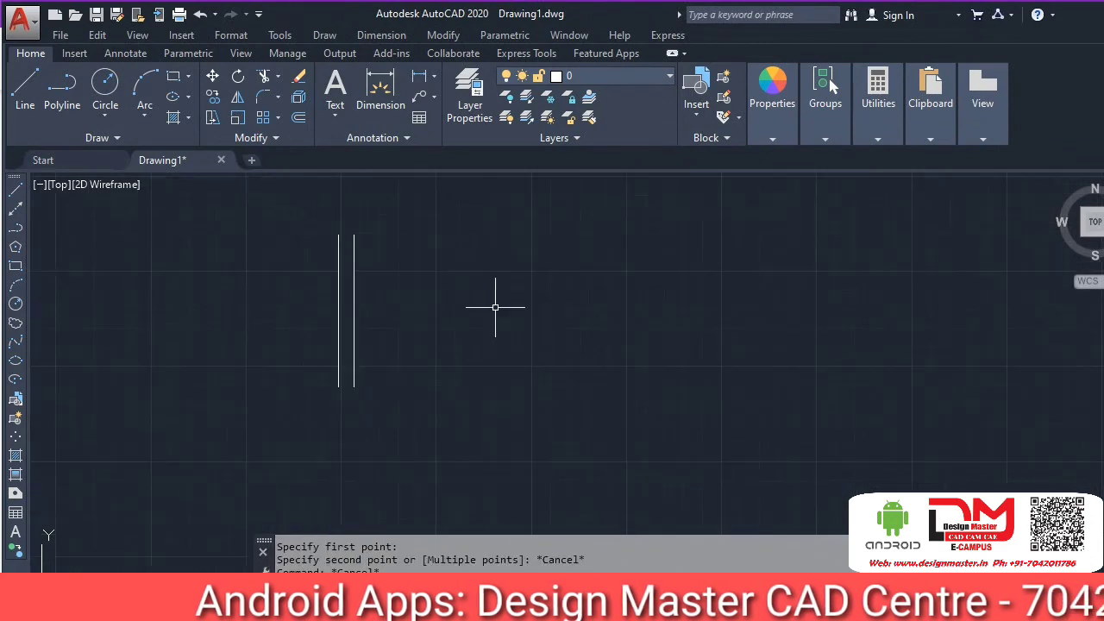
middle_click_drag(496, 306, 394, 311)
left_click(17, 211)
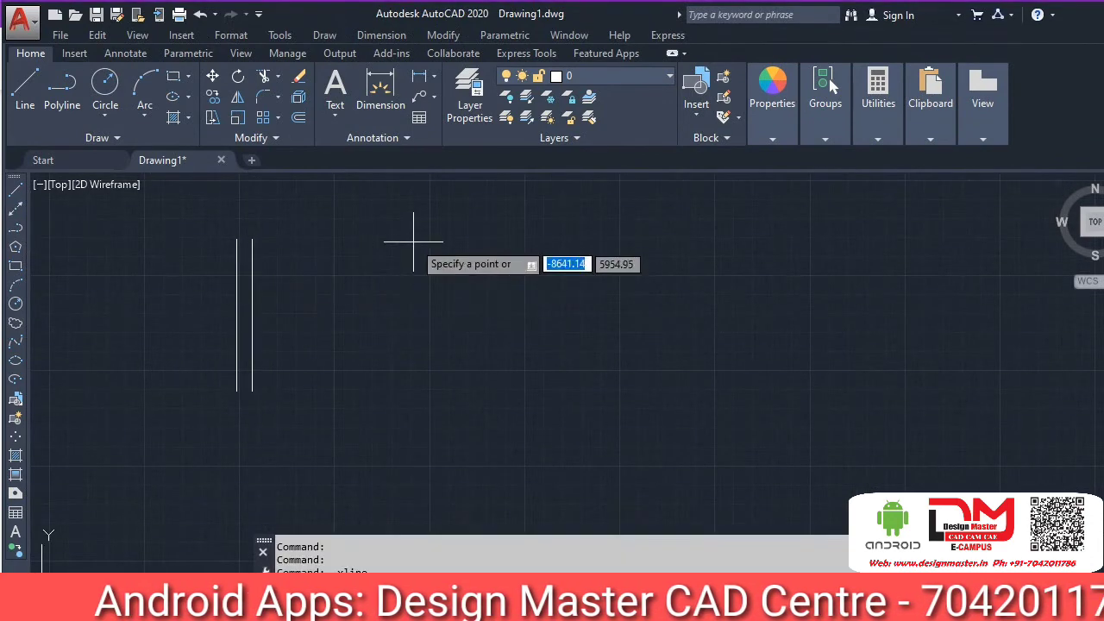
left_click(414, 259)
left_click(405, 328)
key("Escape")
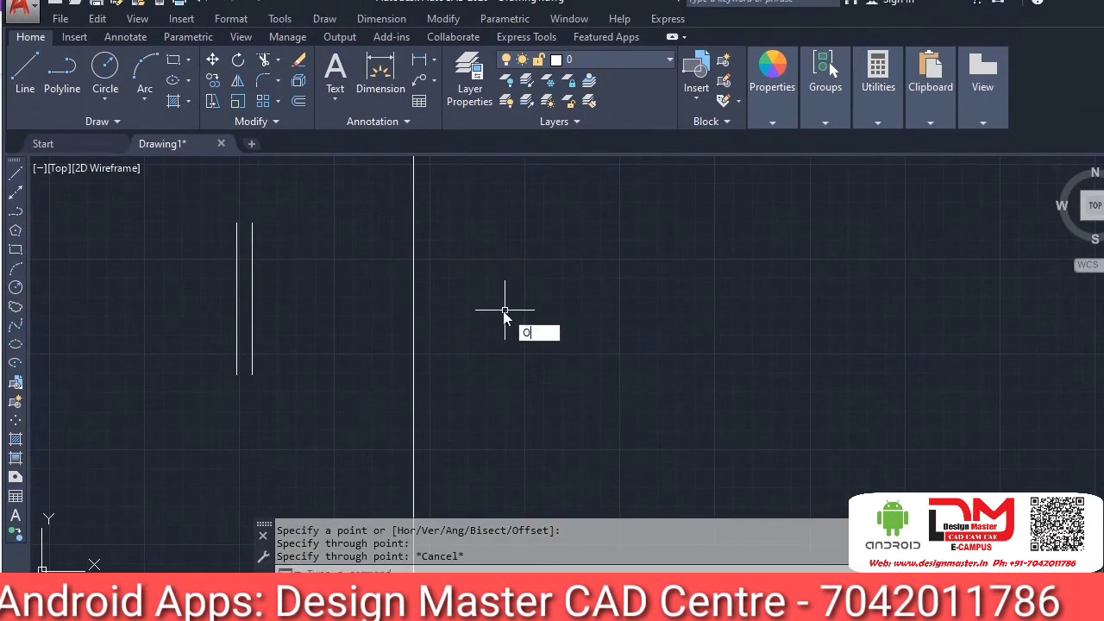
Step: Offset the vertical construction line to the right at a distance of 200, and offset the copy by the same distance
type("o")
key("Return")
type("200")
key("Return")
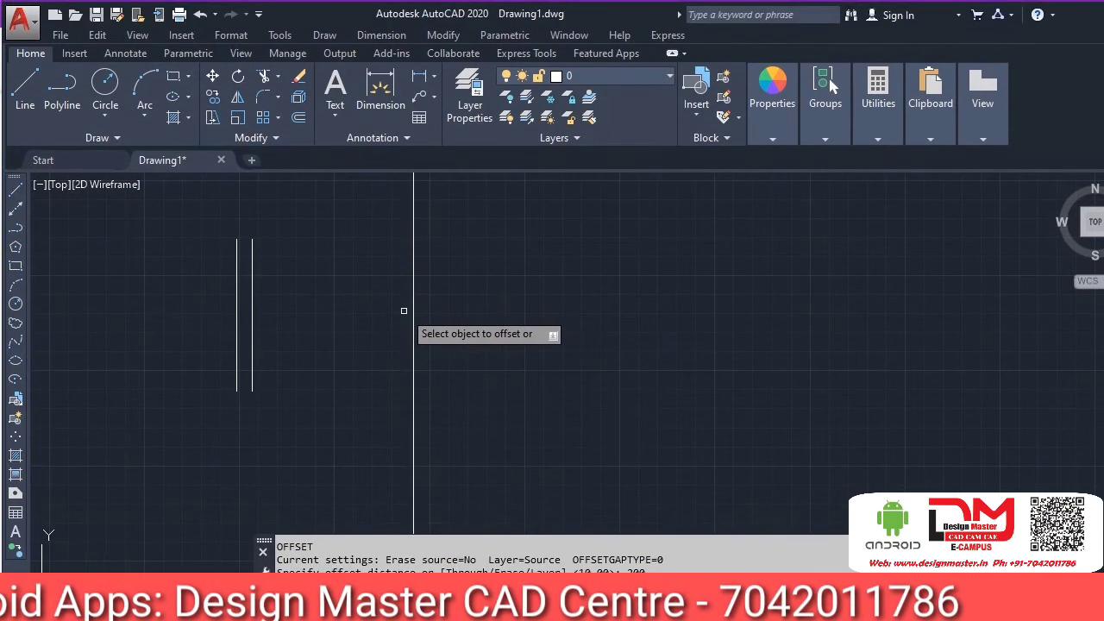
left_click(415, 304)
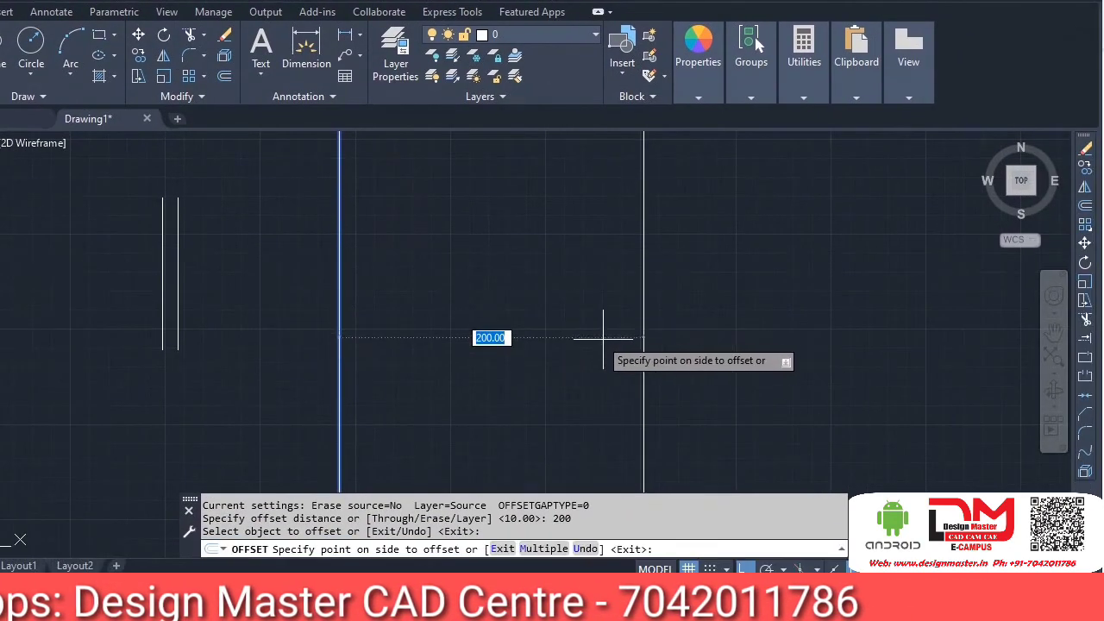
left_click(618, 406)
scroll(497, 315, "down", 5)
left_click(547, 293)
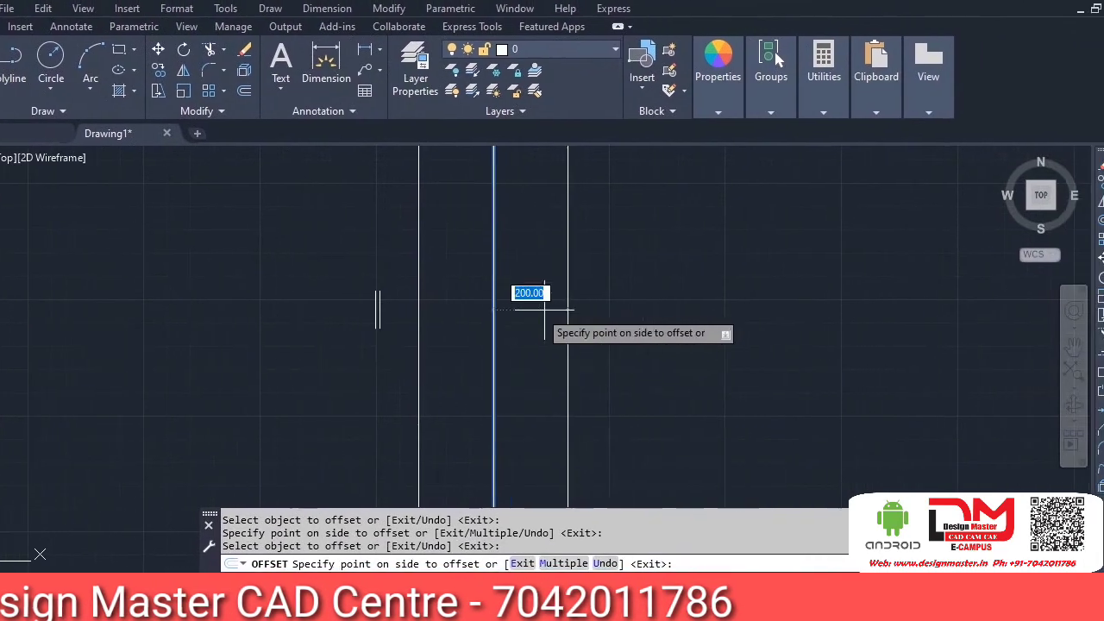
left_click(544, 308)
key("Escape")
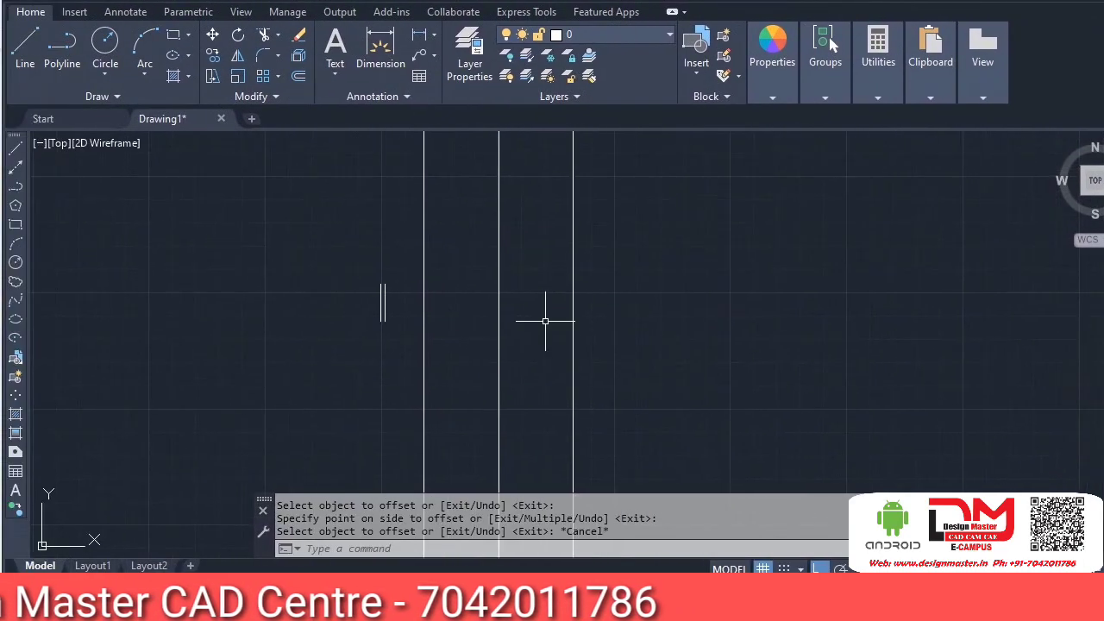
Step: Erase all the lines and construction lines in the drawing
key("ctrl+a")
type("E")
key("Return")
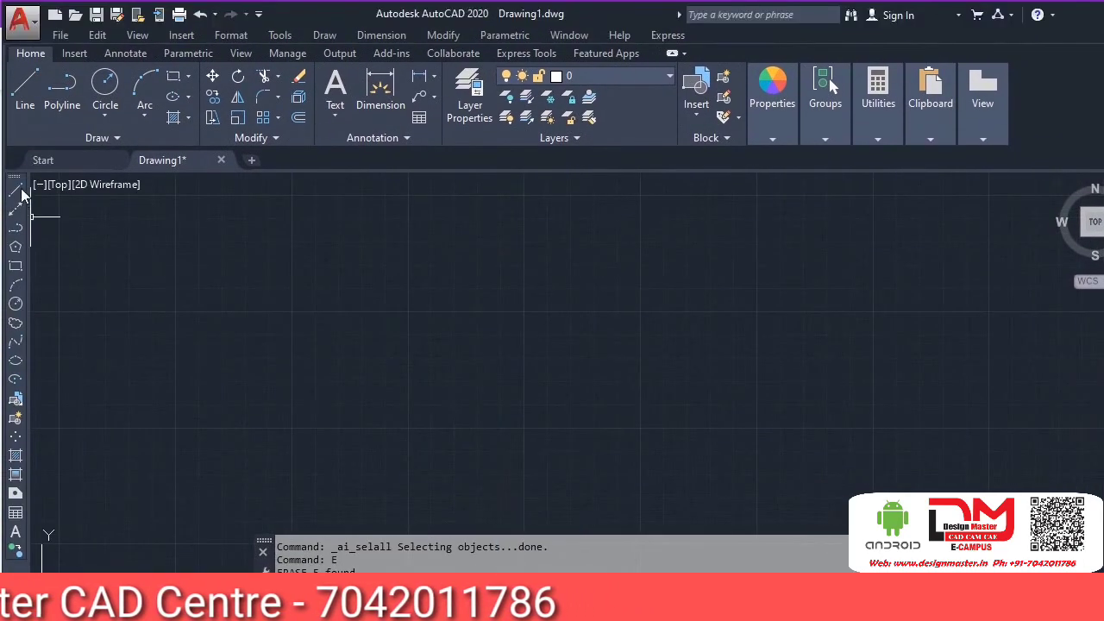
left_click(17, 191)
key("Escape")
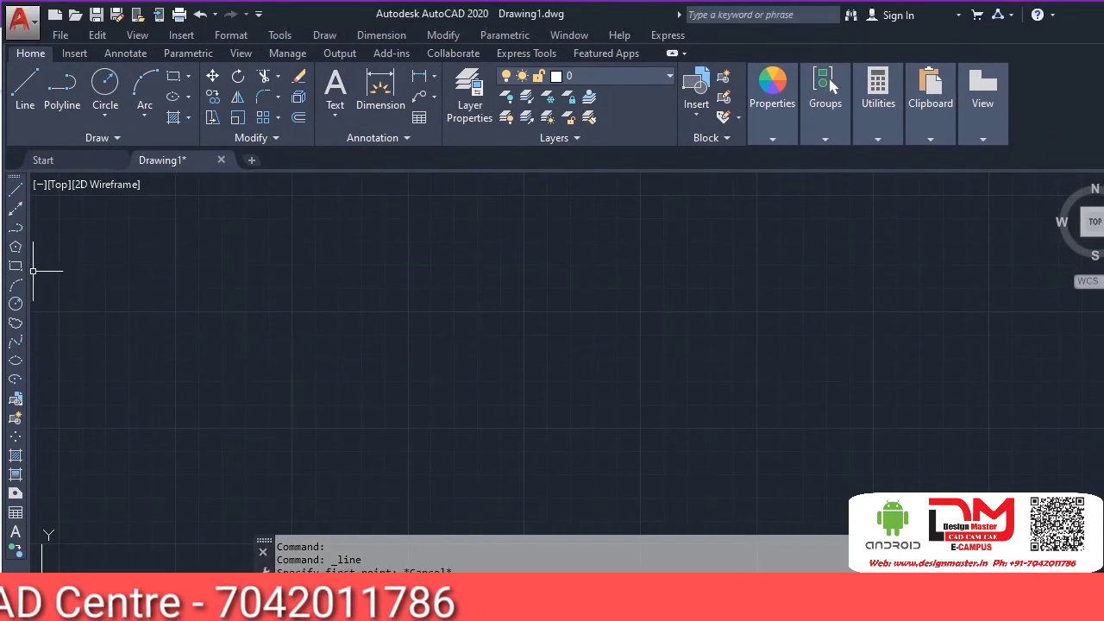
Step: Draw a circle with a freely chosen centre and radius in the empty drawing
left_click(15, 303)
left_click(315, 332)
left_click(374, 273)
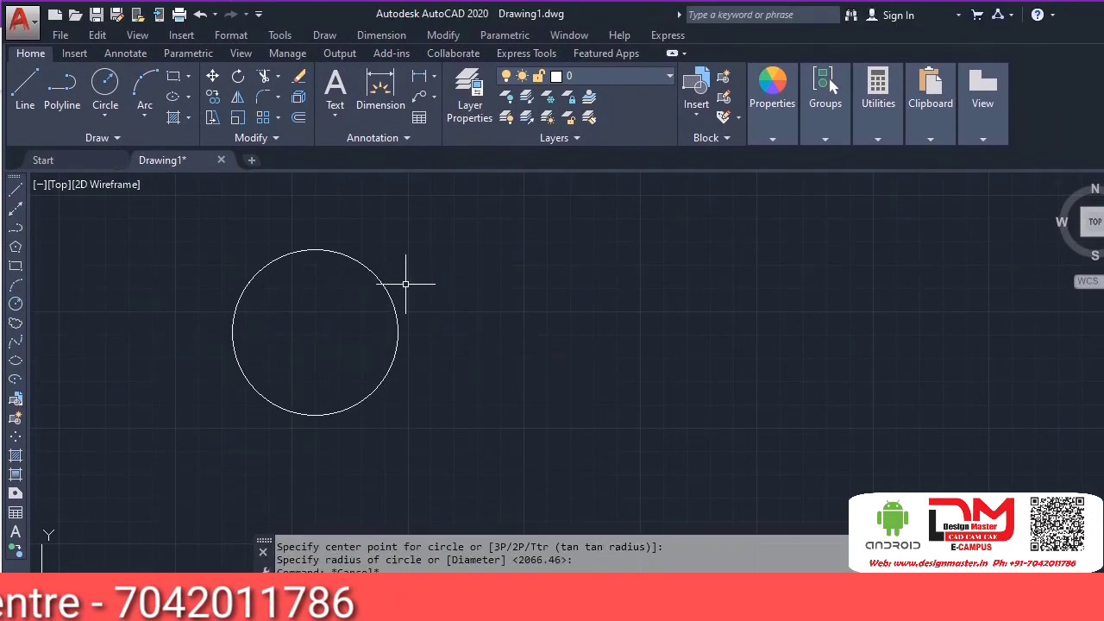
Step: Offset the circle at a distance of 50, once to the inside and once to the outside
key("Return")
type("50")
key("Return")
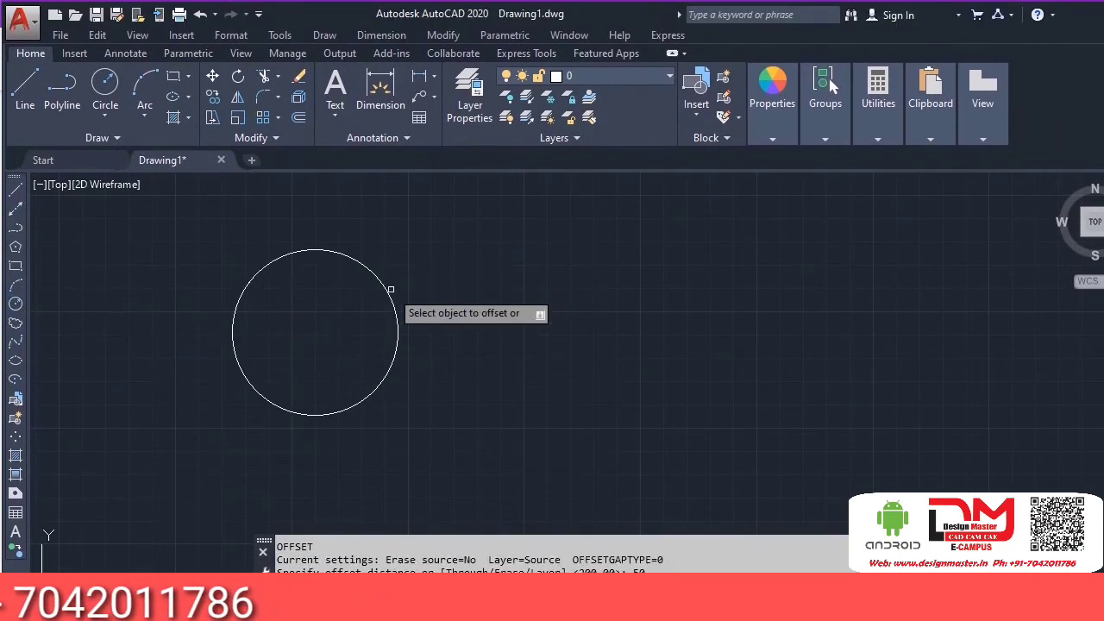
left_click(391, 296)
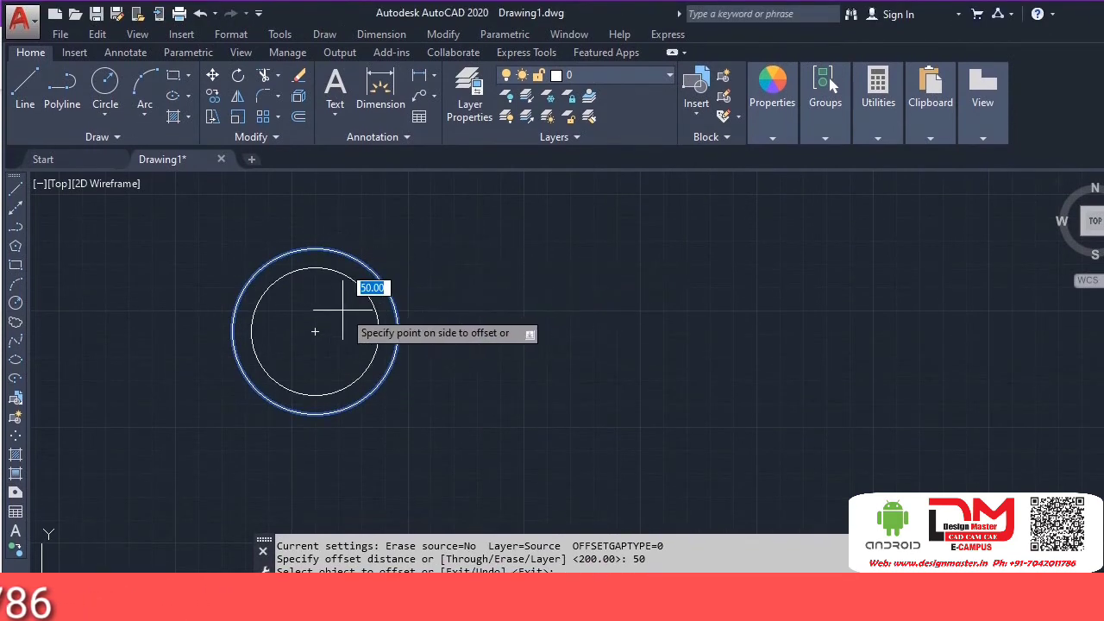
left_click(341, 306)
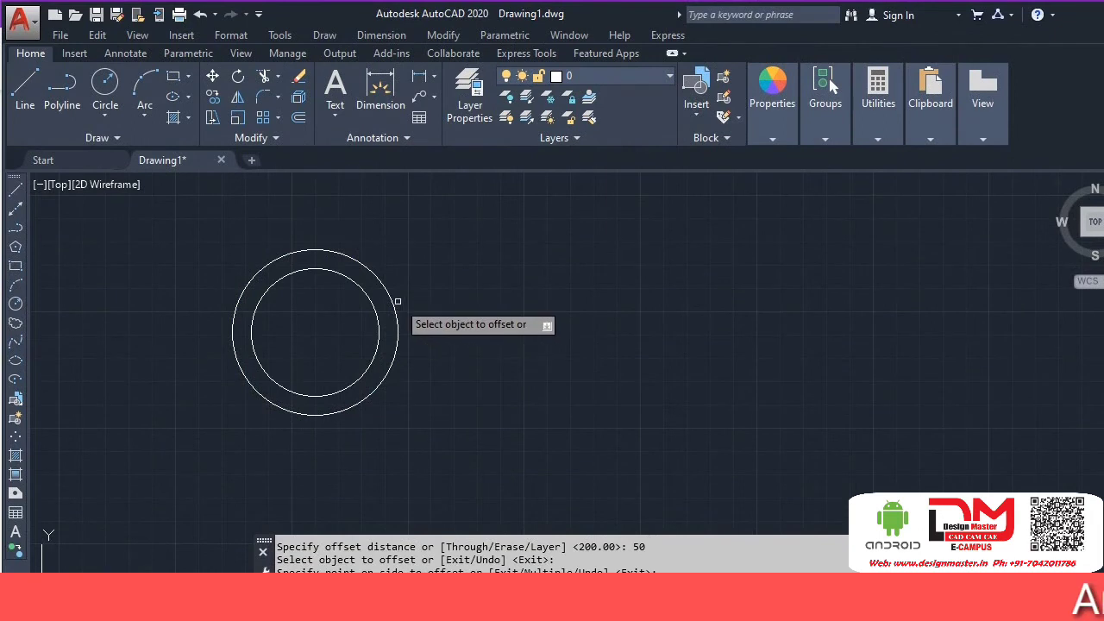
left_click(398, 301)
left_click(443, 265)
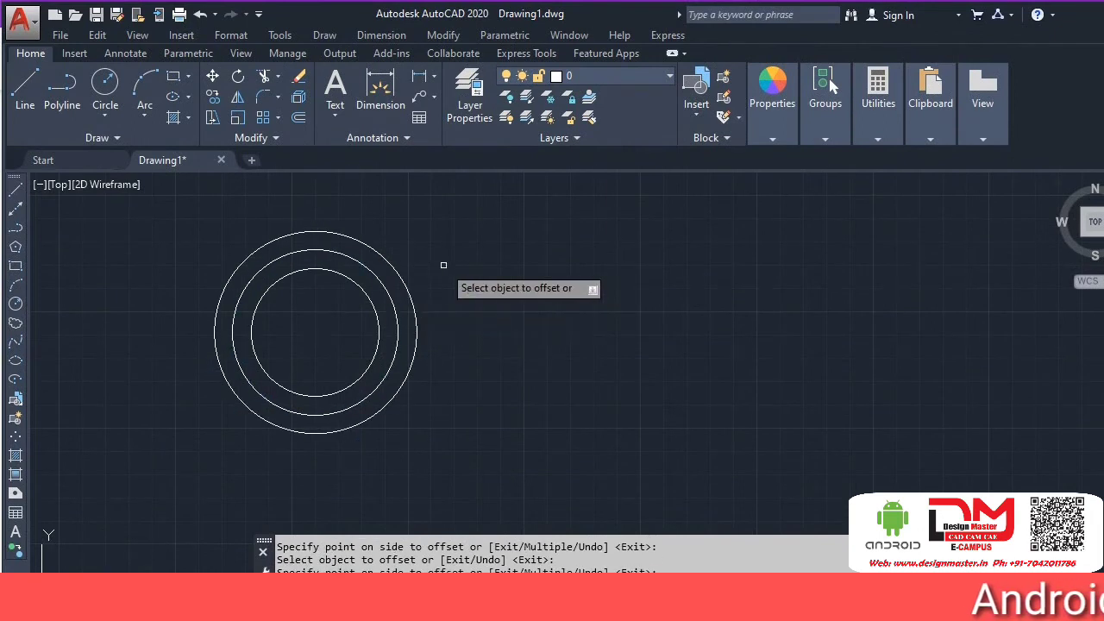
key("Escape")
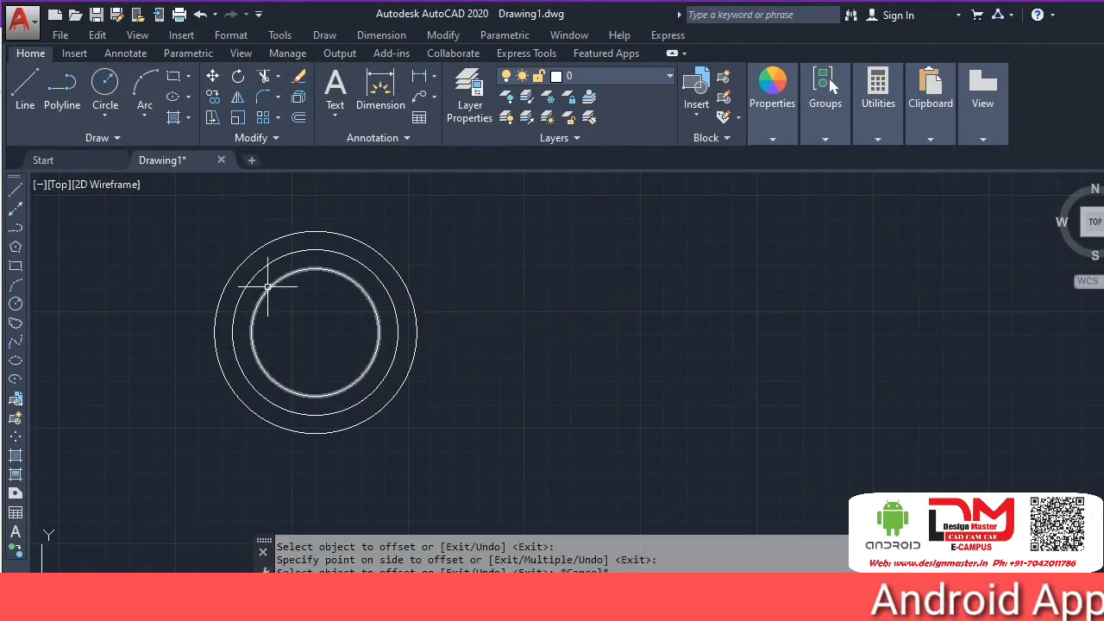
Step: Erase the three concentric circles and switch to the Mech WB 1-merged.pdf exercise in the browser
mouse_move(276, 392)
middle_mouse_down()
mouse_move(276, 343)
mouse_move(303, 402)
middle_mouse_up()
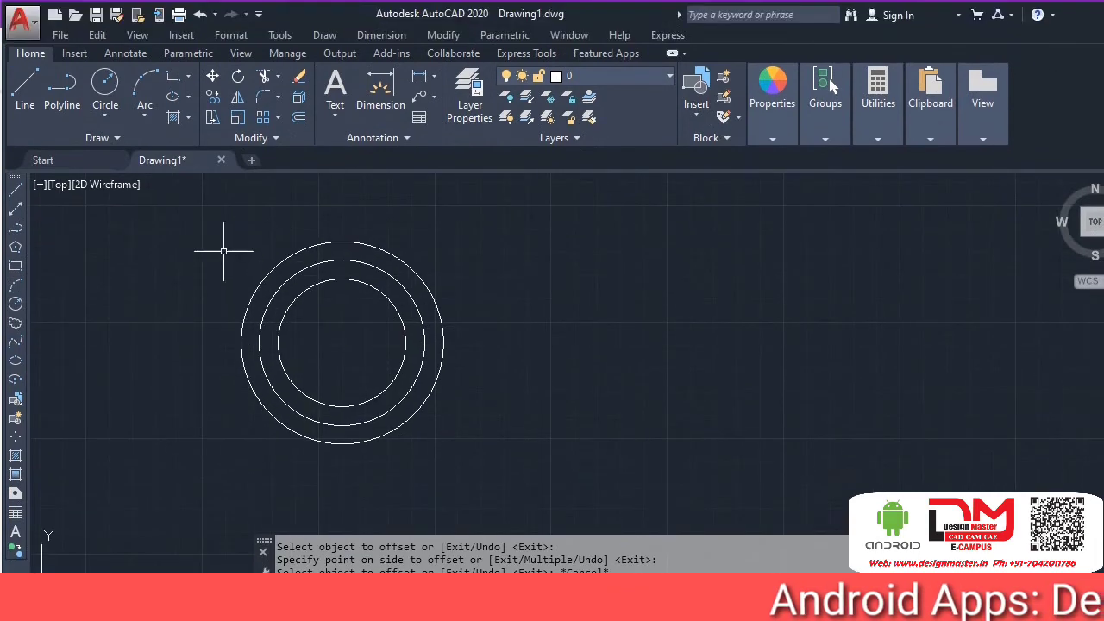
left_click(207, 208)
left_click(497, 448)
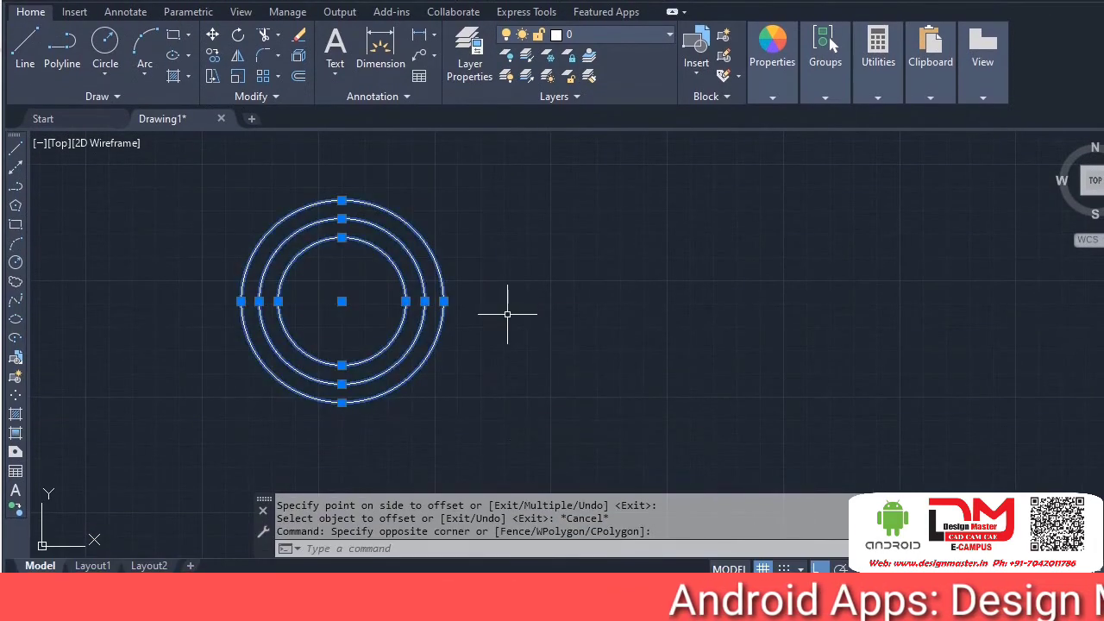
key("Delete")
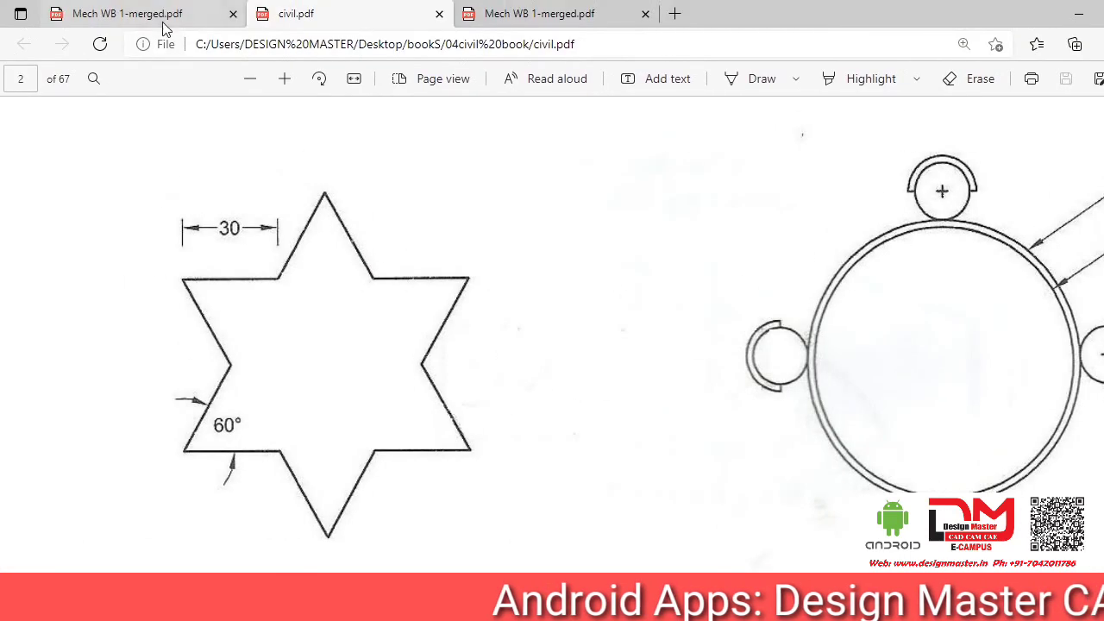
left_click(163, 23)
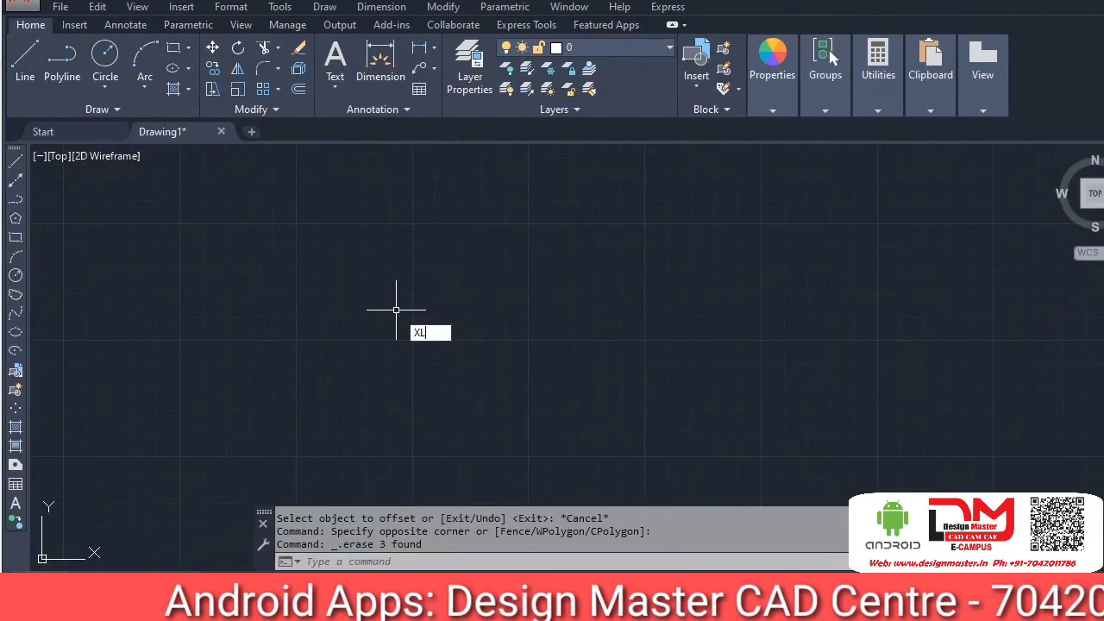
Step: In AutoCAD, draw one horizontal and one vertical construction line that cross each other
key("Return")
type("H")
key("Return")
left_click(371, 393)
key("Return")
key("Return")
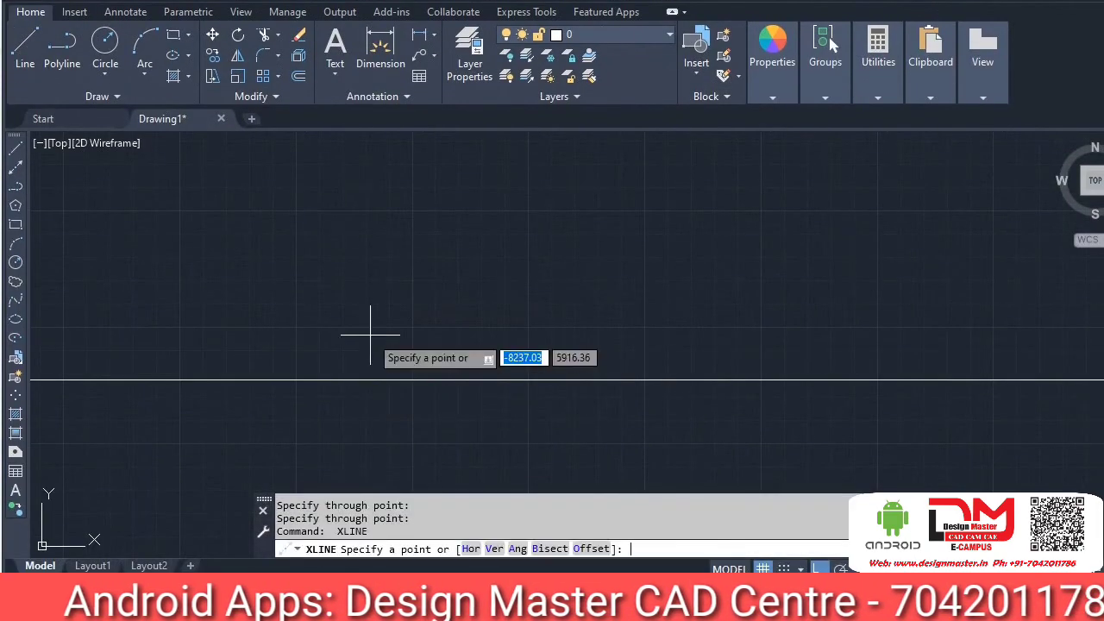
type("V")
key("Return")
left_click(349, 341)
key("Return")
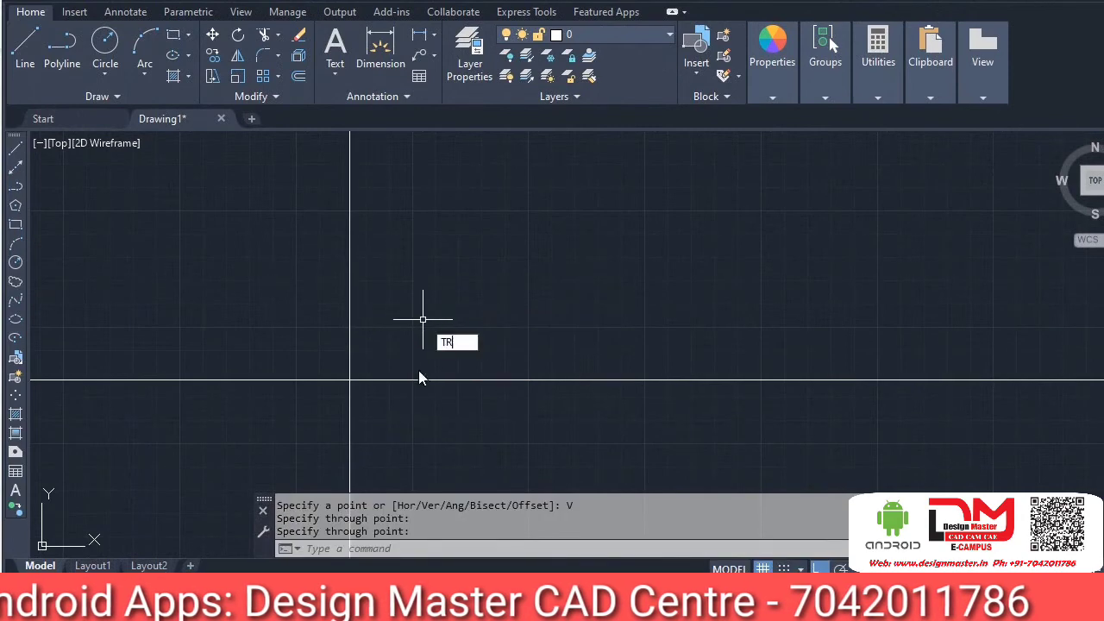
Step: Trim the construction lines left of and below their intersection so they form an L-shaped corner
type("TR")
key("Return")
key("Return")
left_click(408, 407)
left_click(306, 446)
left_click(318, 347)
left_click(291, 437)
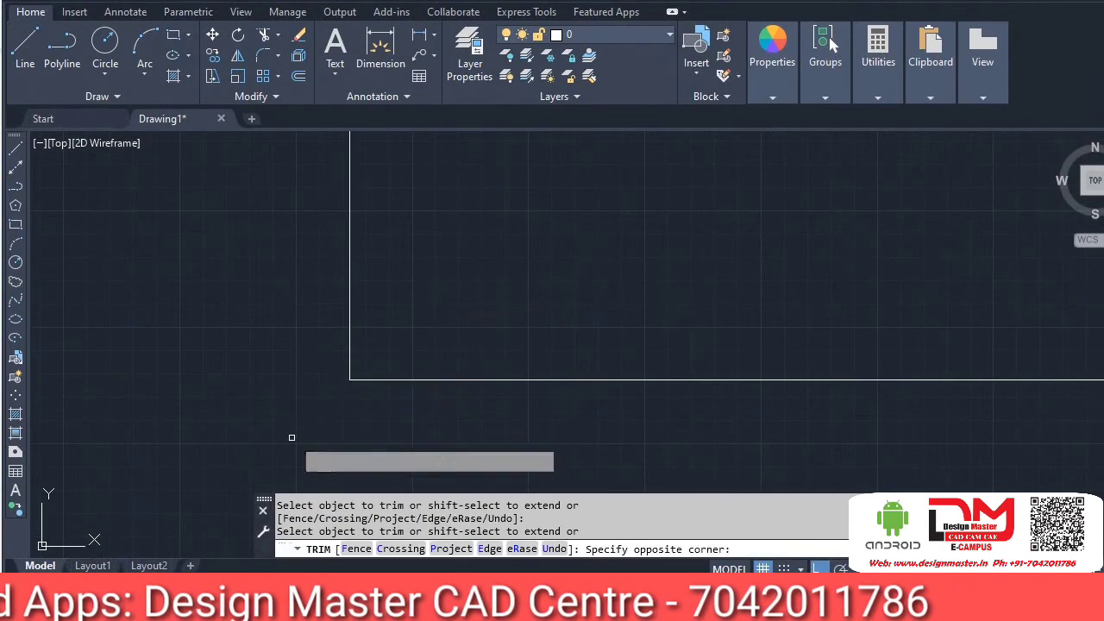
key("Escape")
Step: Offset the vertical line of the corner to the right at a distance of 45
type("O")
key("Return")
type("45")
key("Return")
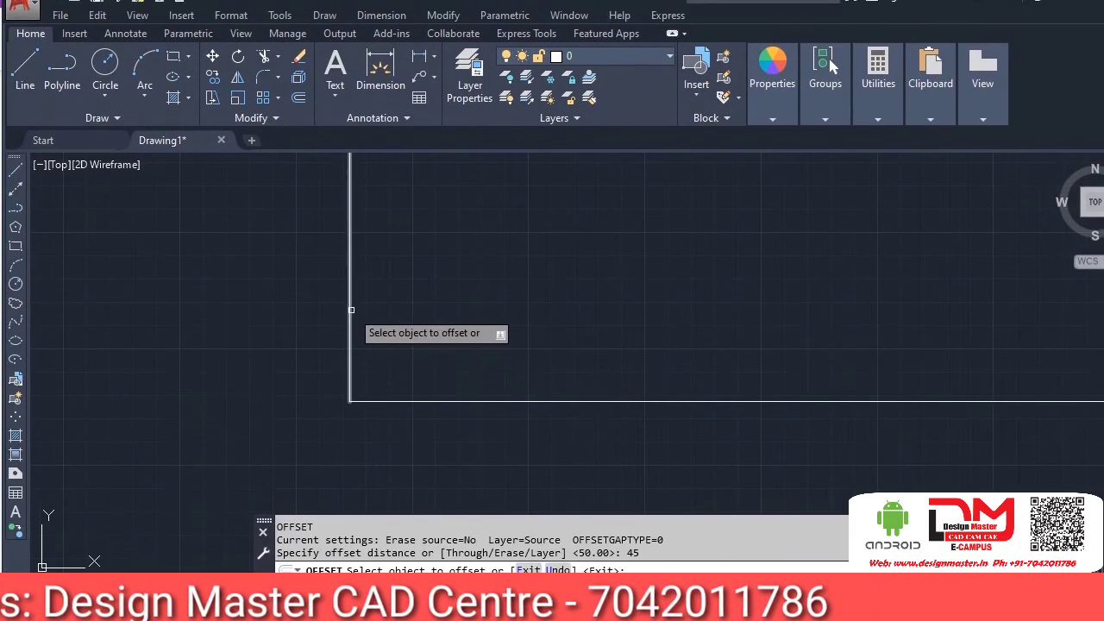
left_click(351, 310)
left_click(421, 319)
key("Return")
Step: Offset the second vertical line to the right at a distance of 15
key("Return")
type("1")
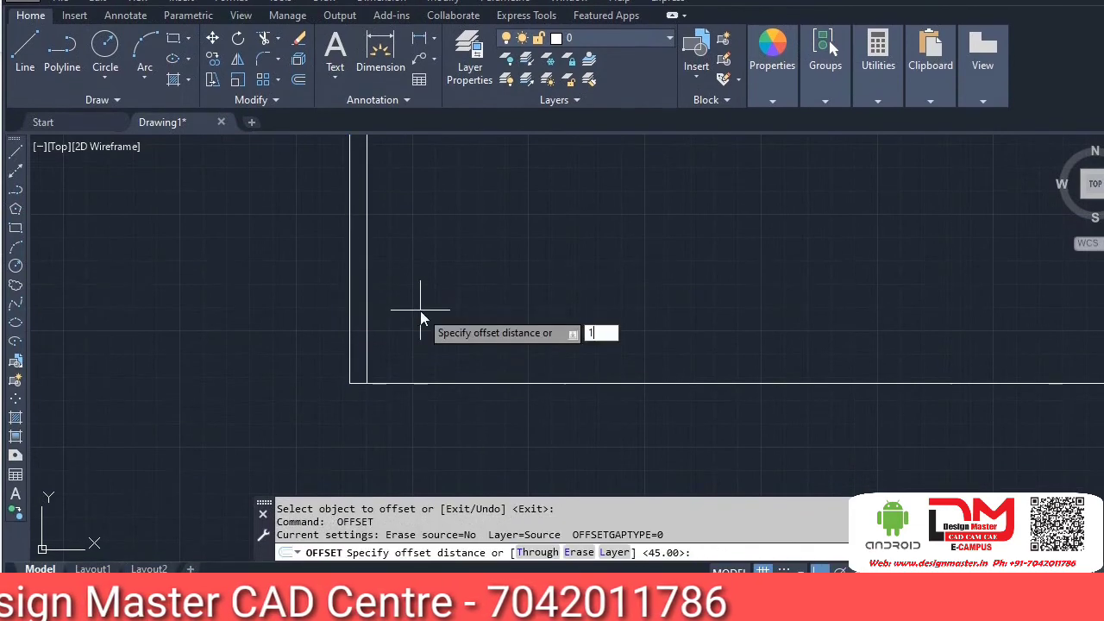
type("5")
key("Return")
left_click(367, 337)
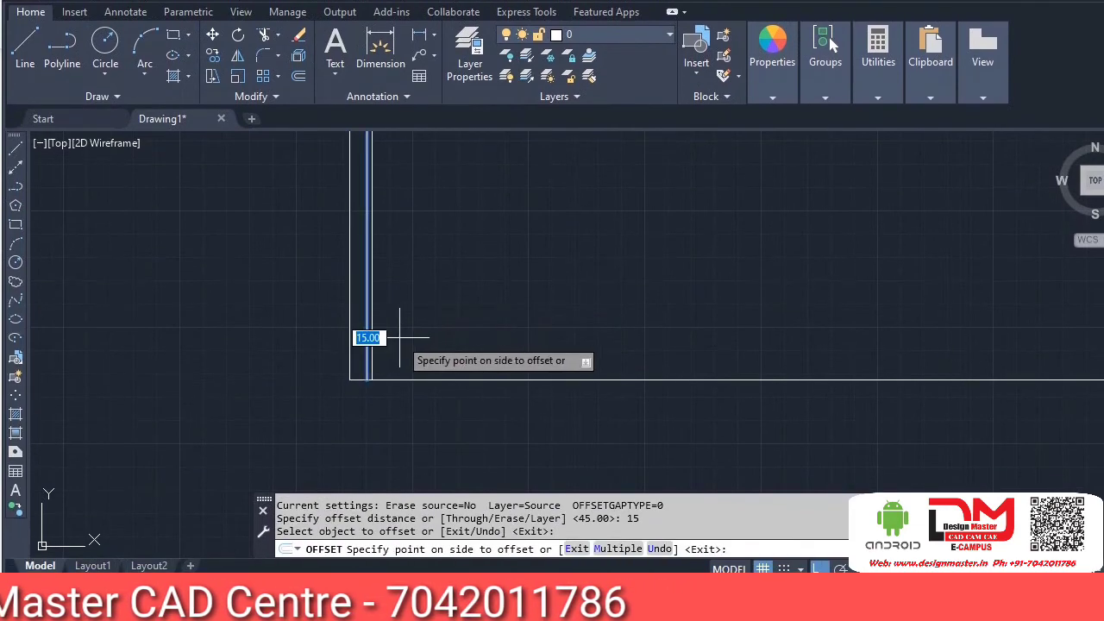
left_click(407, 333)
key("Return")
Step: Offset the third vertical line to the right at a distance of 45
key("Return")
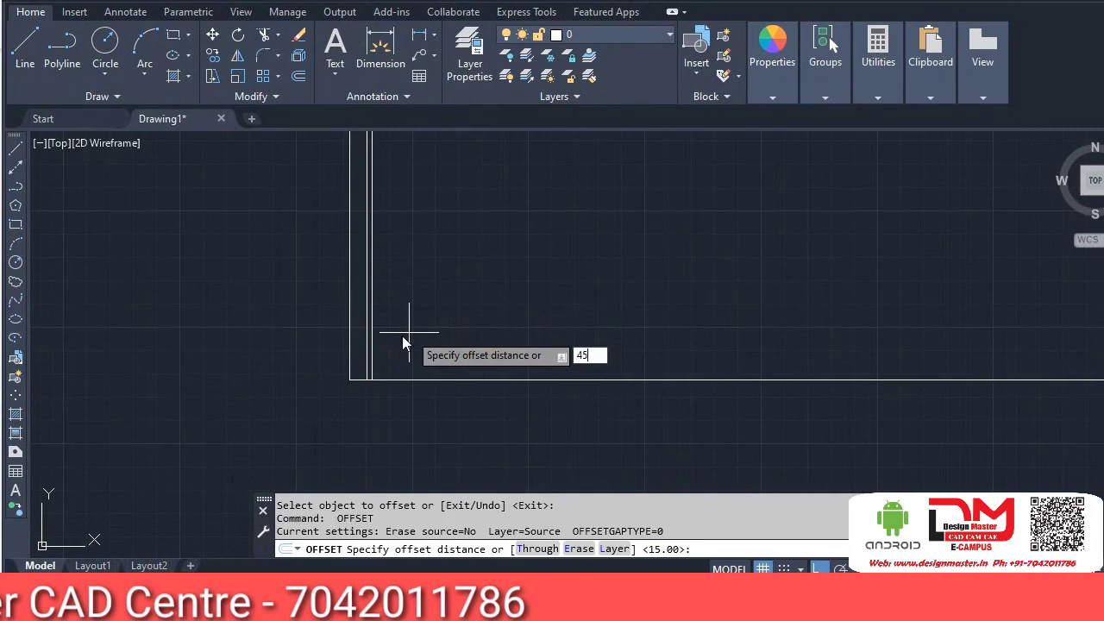
key("Return")
left_click(373, 366)
left_click(407, 357)
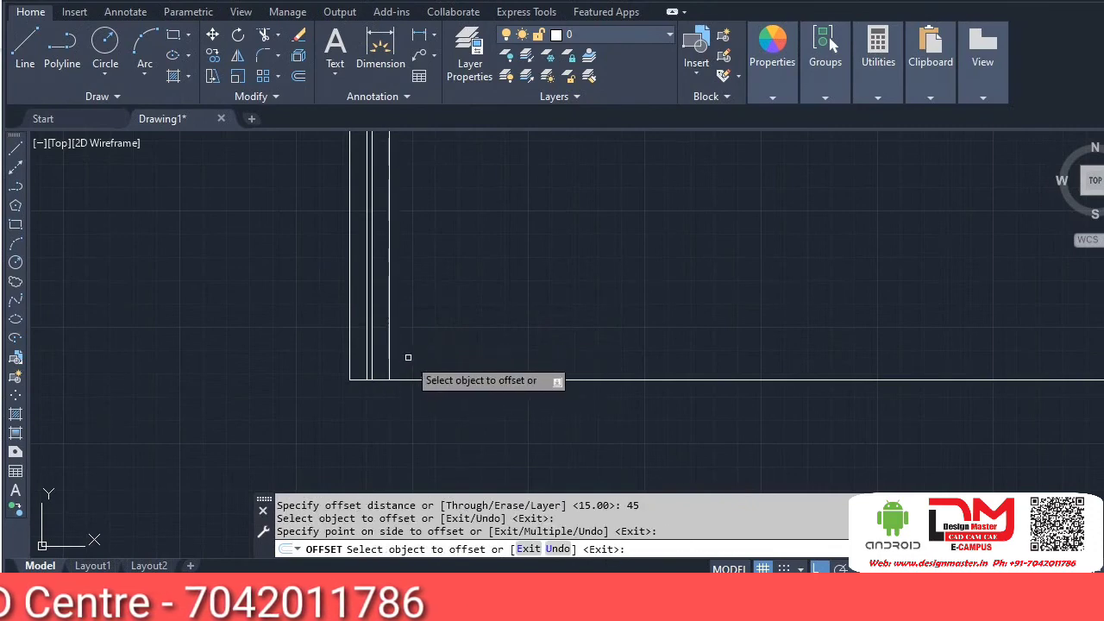
key("Return")
Step: Offset the fourth vertical line to the right at a distance of 15
key("Return")
type("15")
key("Return")
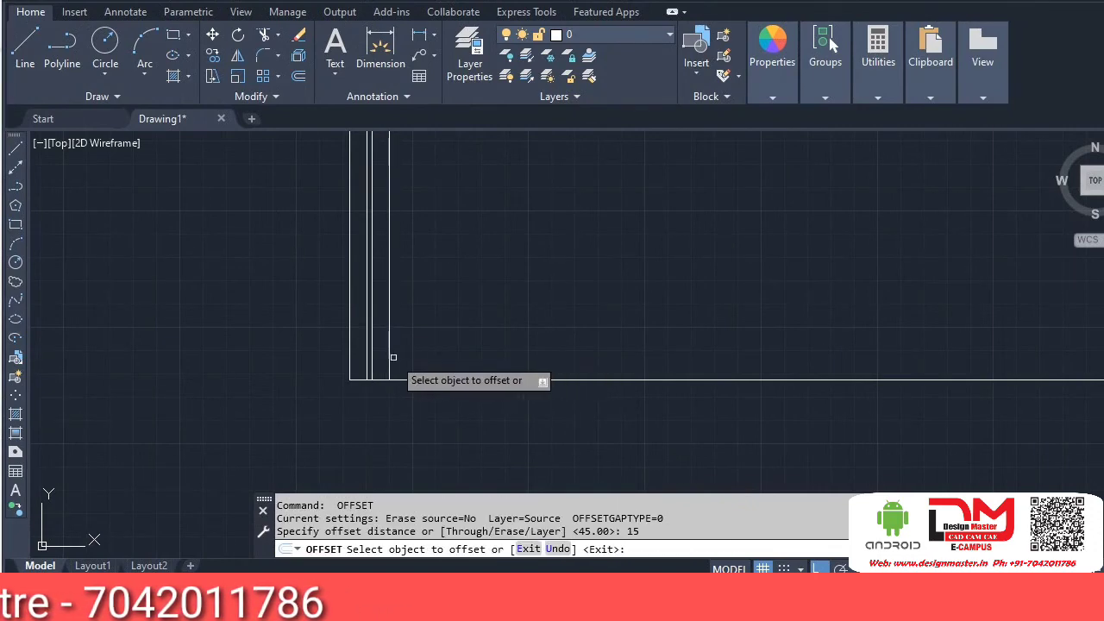
left_click(390, 357)
left_click(415, 362)
key("Return")
Step: Trim the horizontal baseline to the right of the last vertical line
scroll(373, 377, "up", 2)
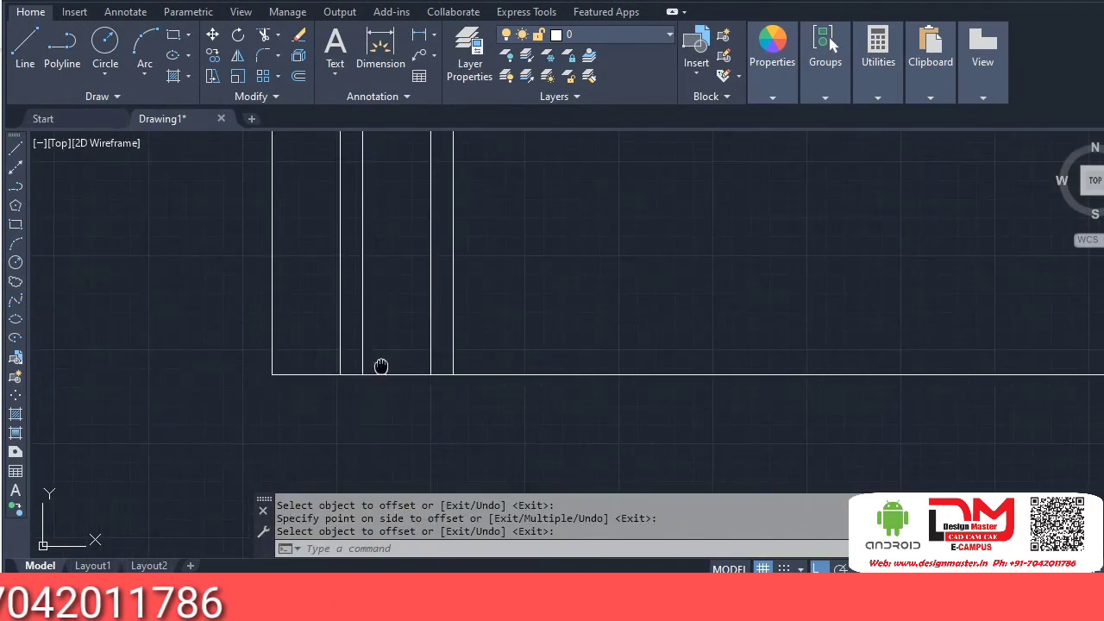
middle_click_drag(380, 367, 384, 424)
key("Escape")
type("tr")
key("Return")
left_click(523, 360)
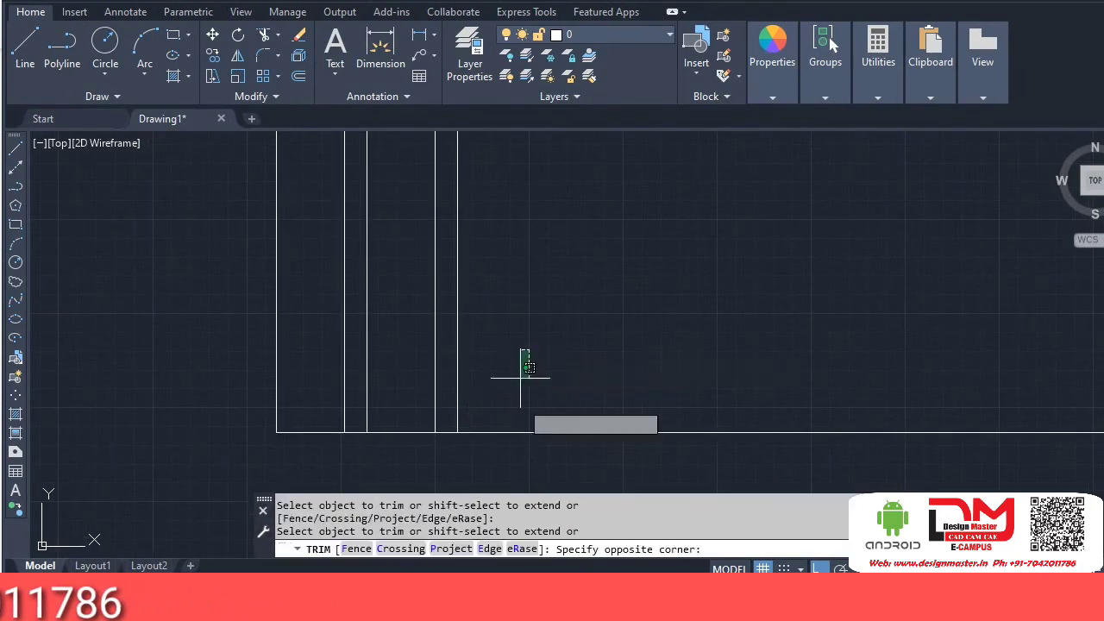
left_click(493, 464)
key("Escape")
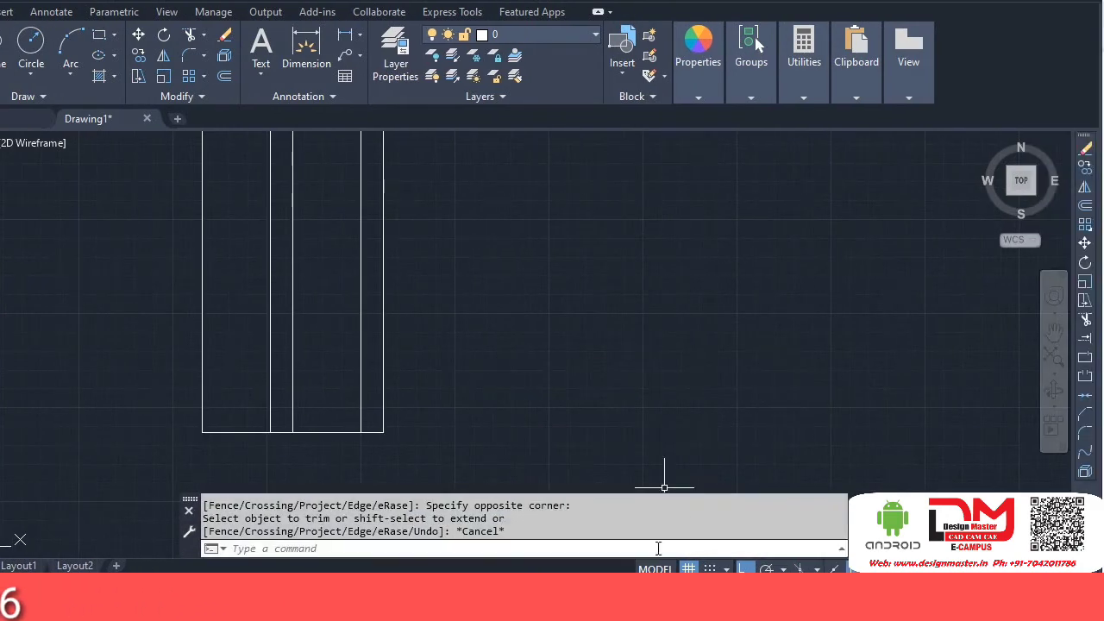
Step: Check the height dimensions on the PDF exercise sheet, and offset the baseline upward by 30 in AutoCAD
key("alt+Tab")
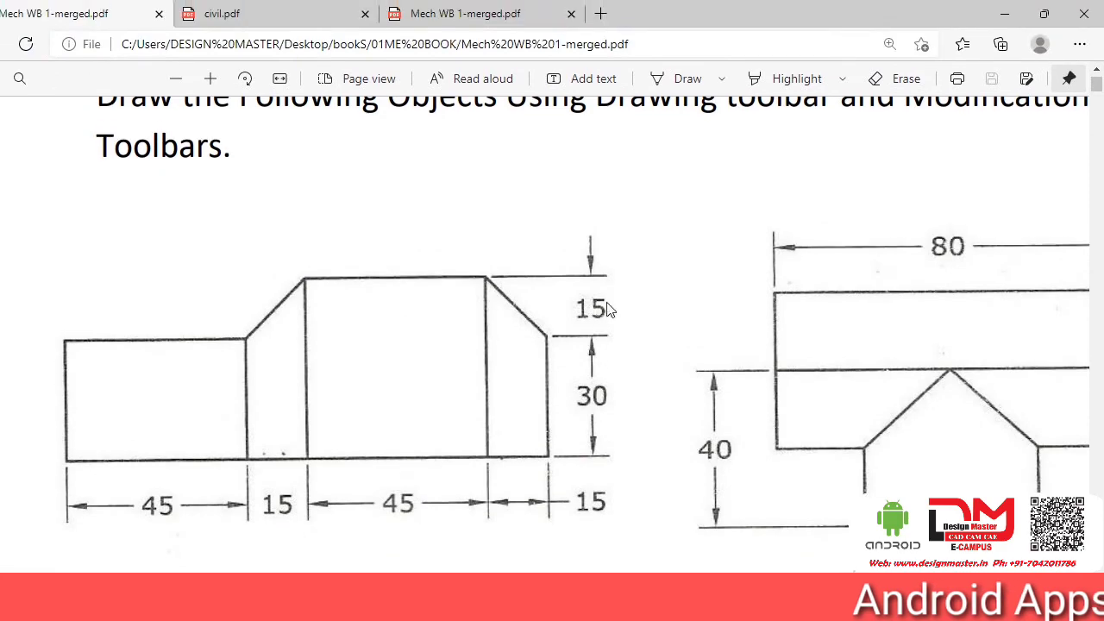
left_click(999, 18)
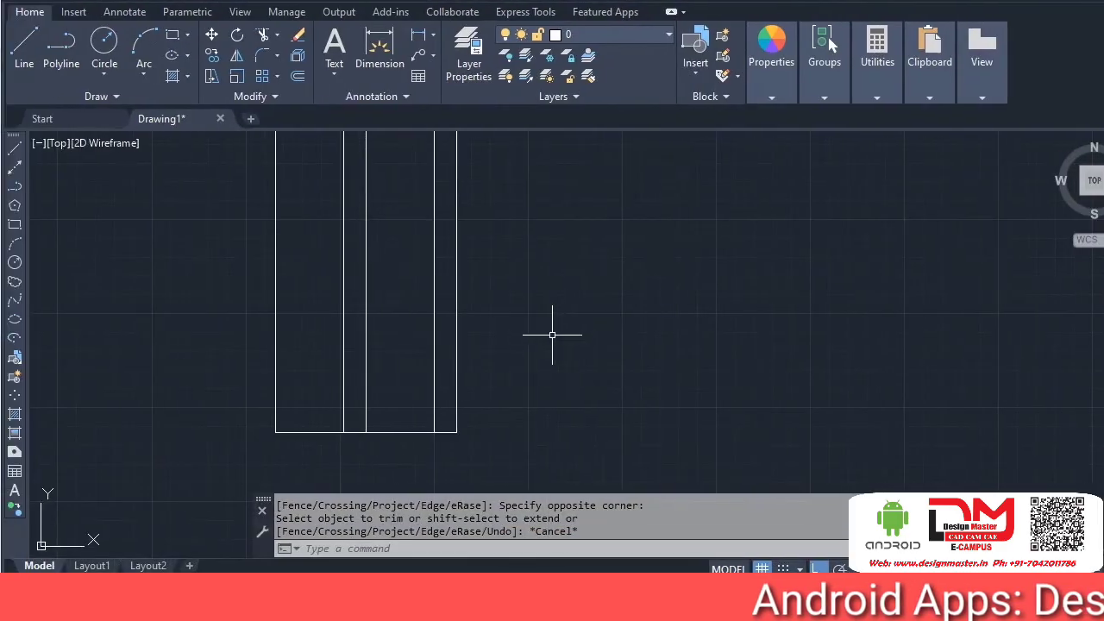
key("Return")
key("Return")
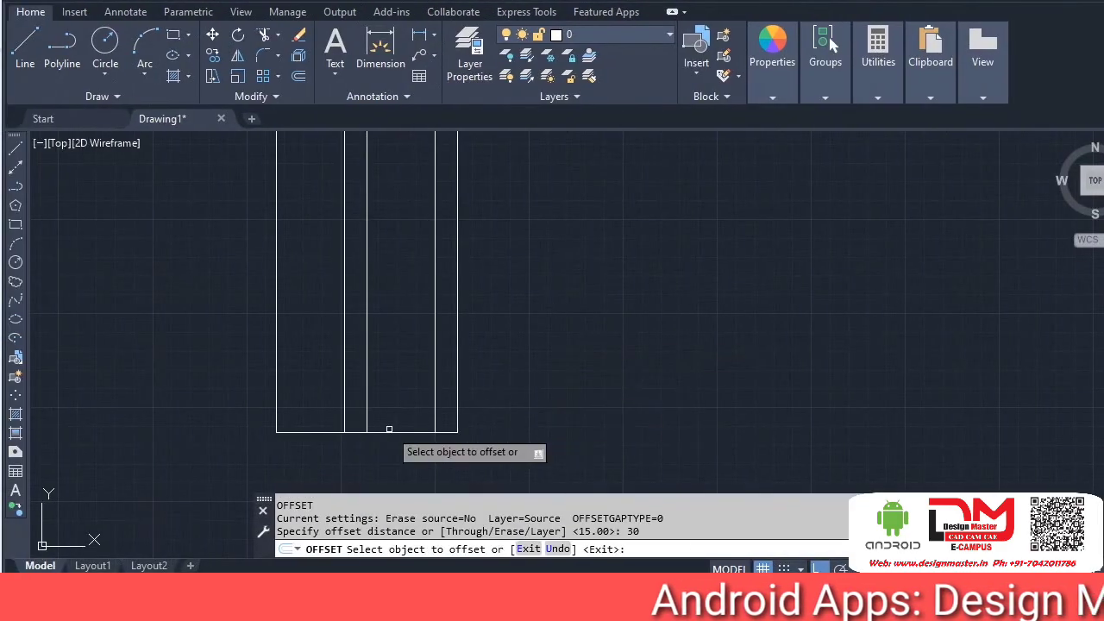
left_click(397, 429)
left_click(407, 386)
key("Return")
Step: Offset the upper horizontal line upward at a distance of 15
key("Return")
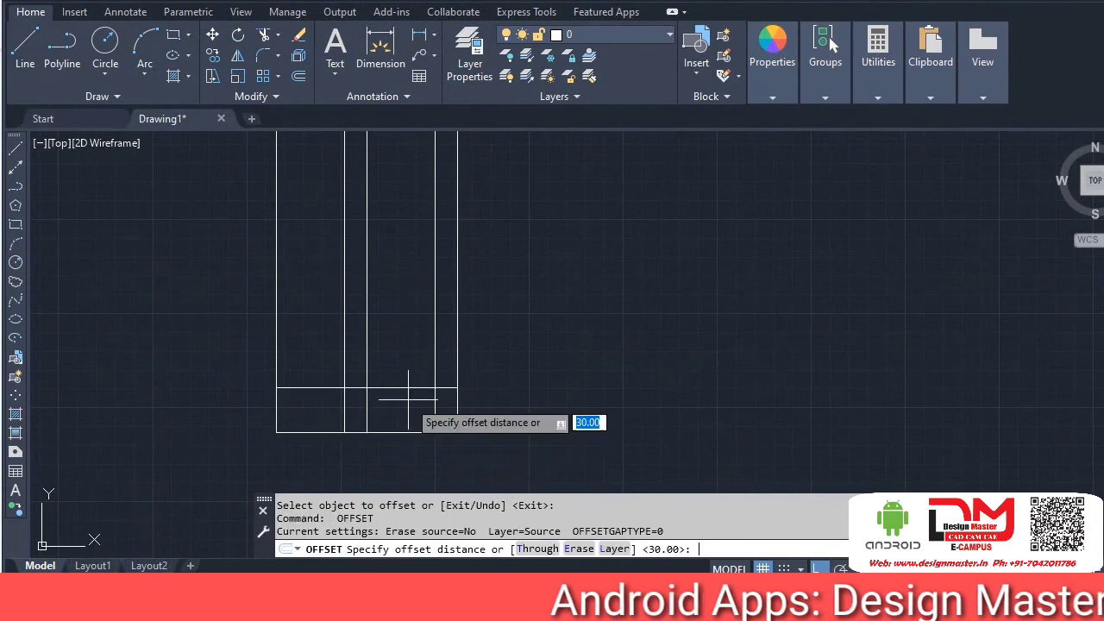
type("10")
key("Return")
left_click(406, 388)
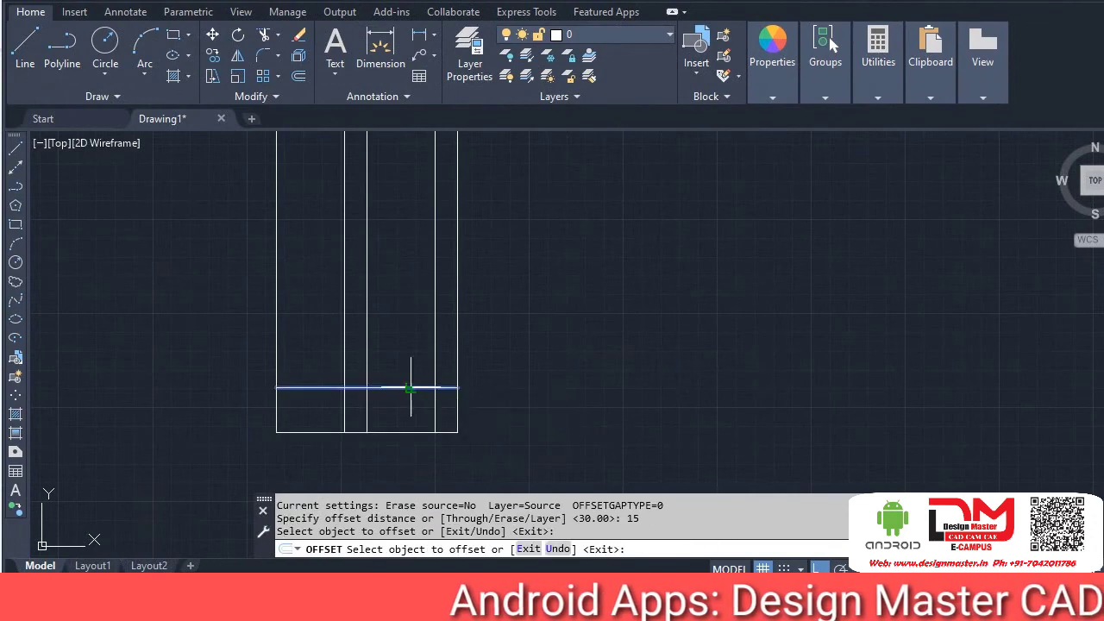
left_click(414, 329)
key("Escape")
Step: Trim the vertical lines above the upper horizontal line, then trim the projecting corner above the left block
scroll(414, 329, "up", 2)
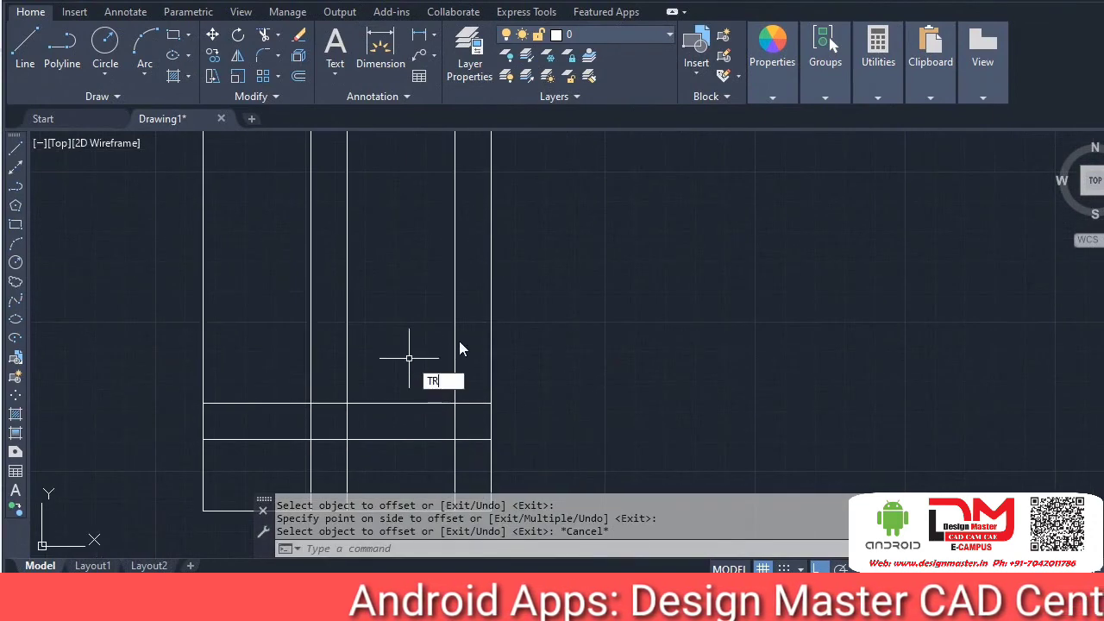
key("Return")
key("Return")
left_click(544, 319)
left_click(210, 353)
left_click(238, 356)
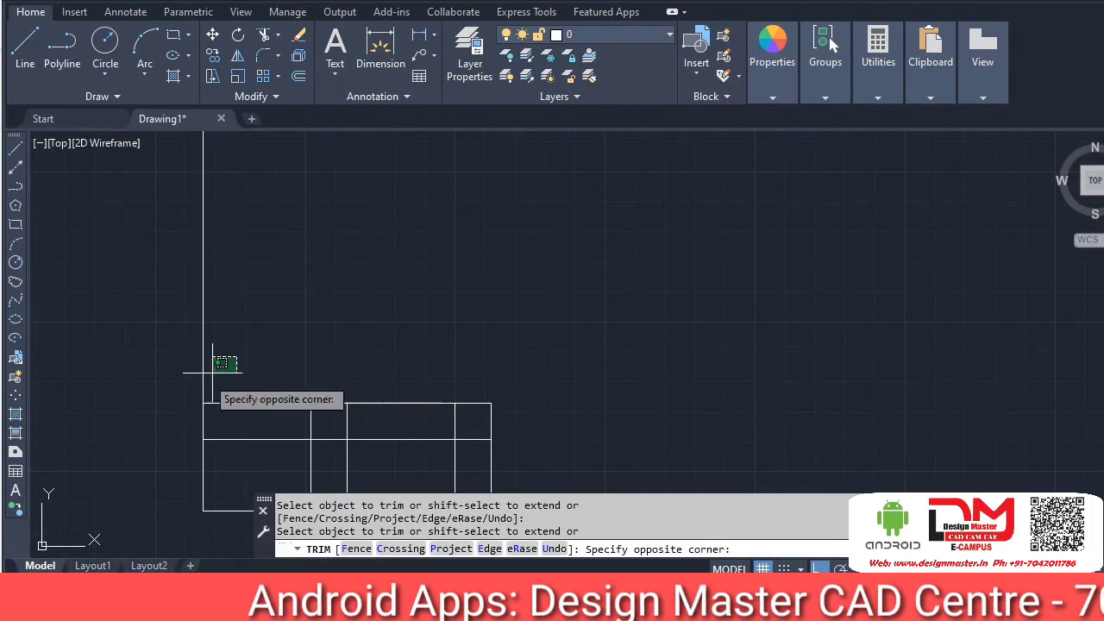
left_click(191, 383)
left_click(234, 387)
left_click(186, 413)
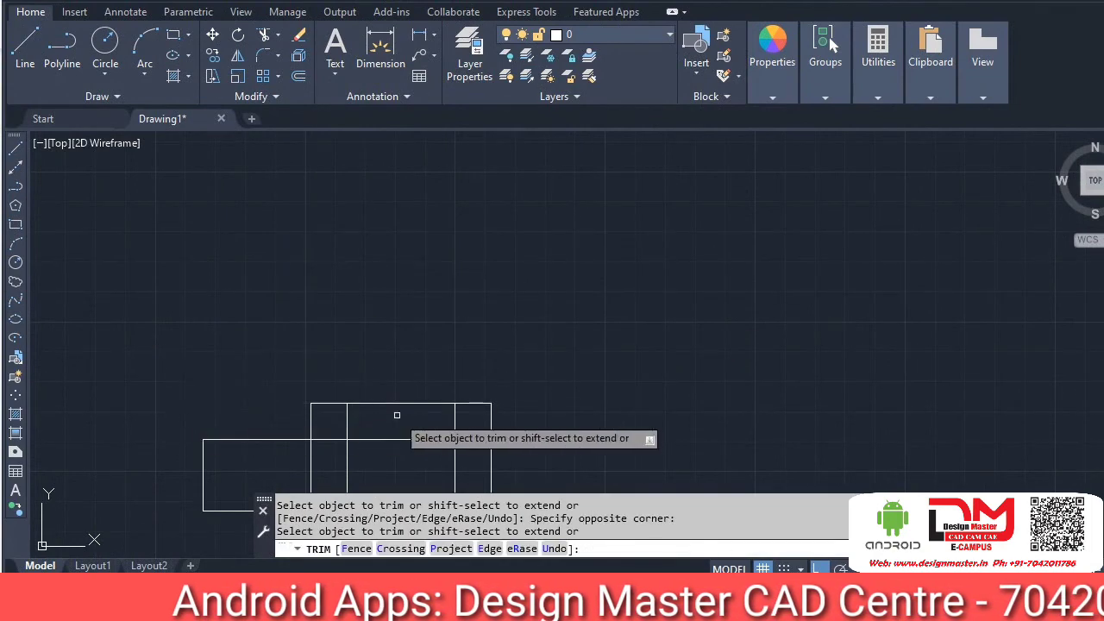
Step: Trim the remaining top line segments and vertical stubs on both sides of the middle block down to the profile
left_click(326, 384)
left_click(297, 419)
left_click(535, 382)
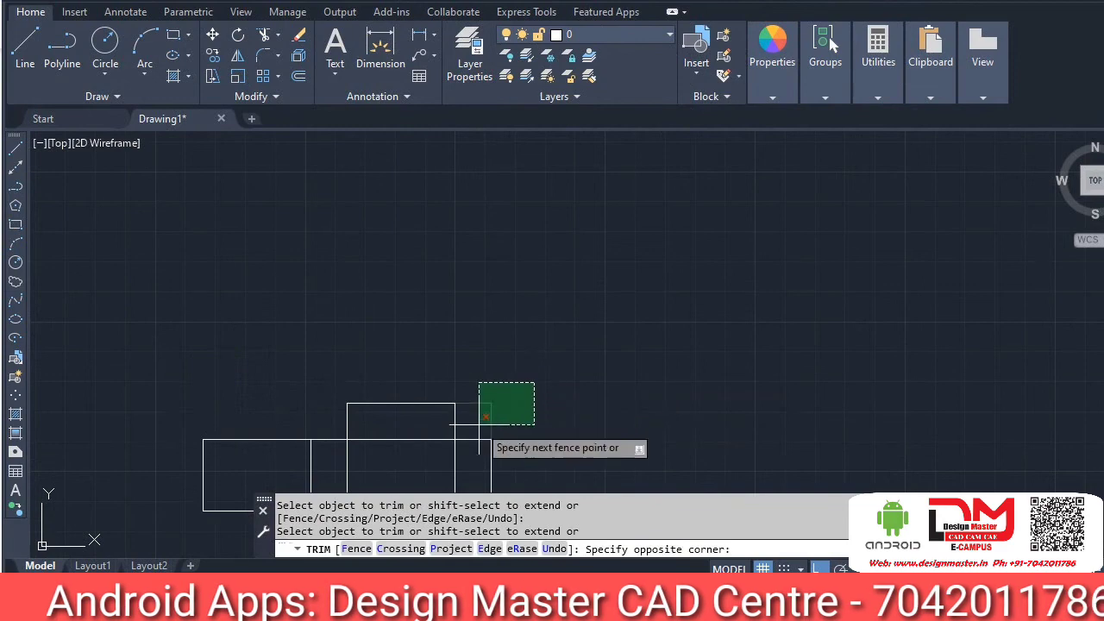
left_click(479, 425)
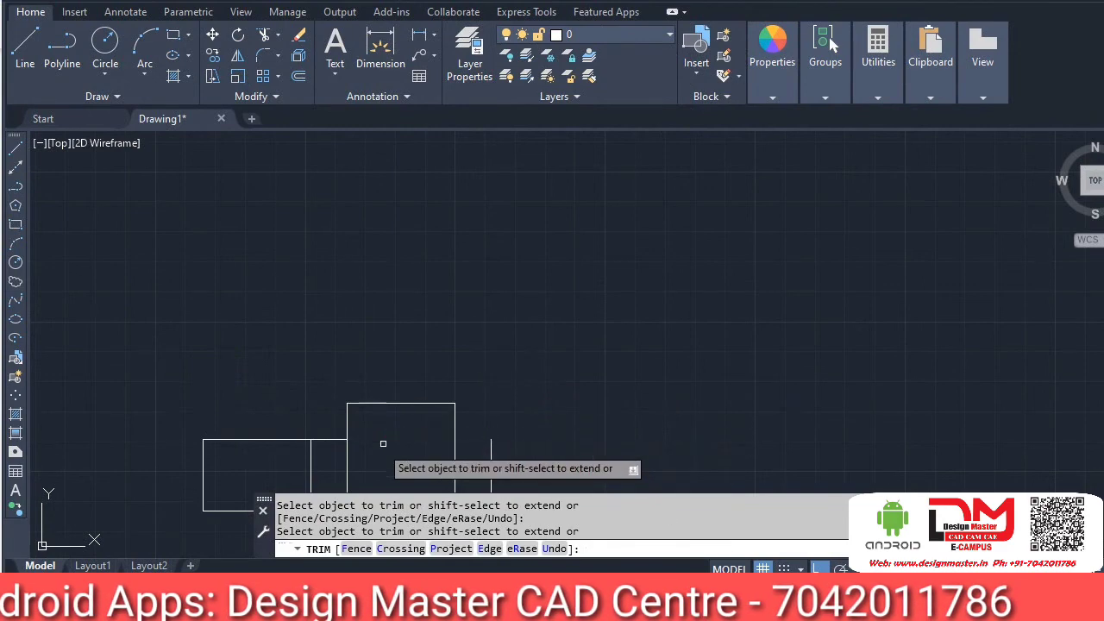
middle_click_drag(328, 405, 382, 275)
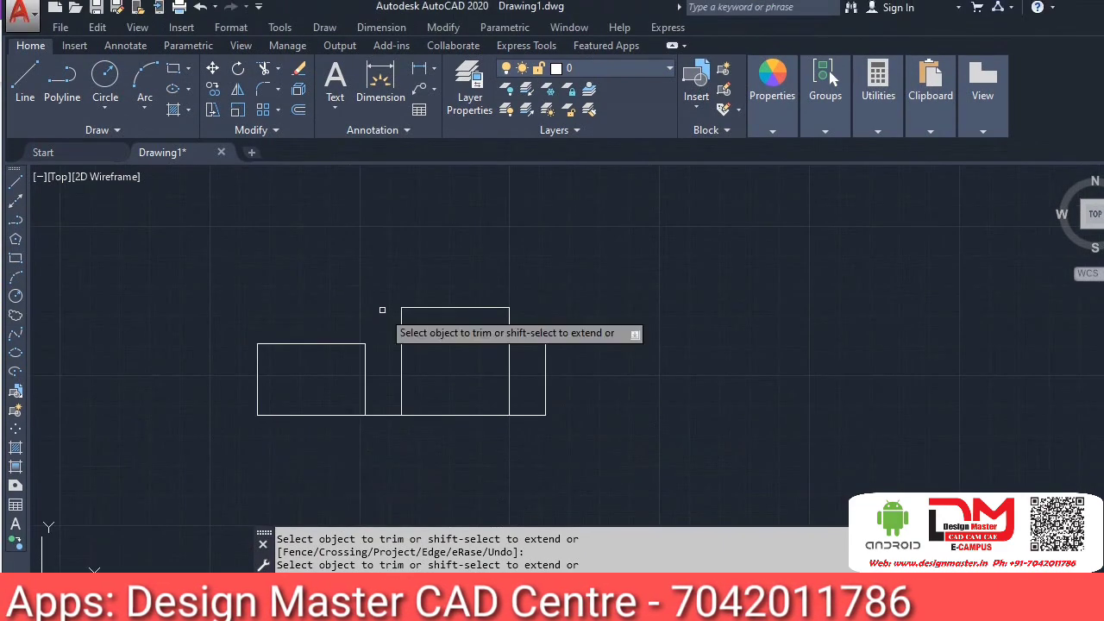
Step: Draw sloping lines from the middle block's two top corners to the left block's top-right corner and the last vertical's upper end
key("Escape")
type("L")
key("Return")
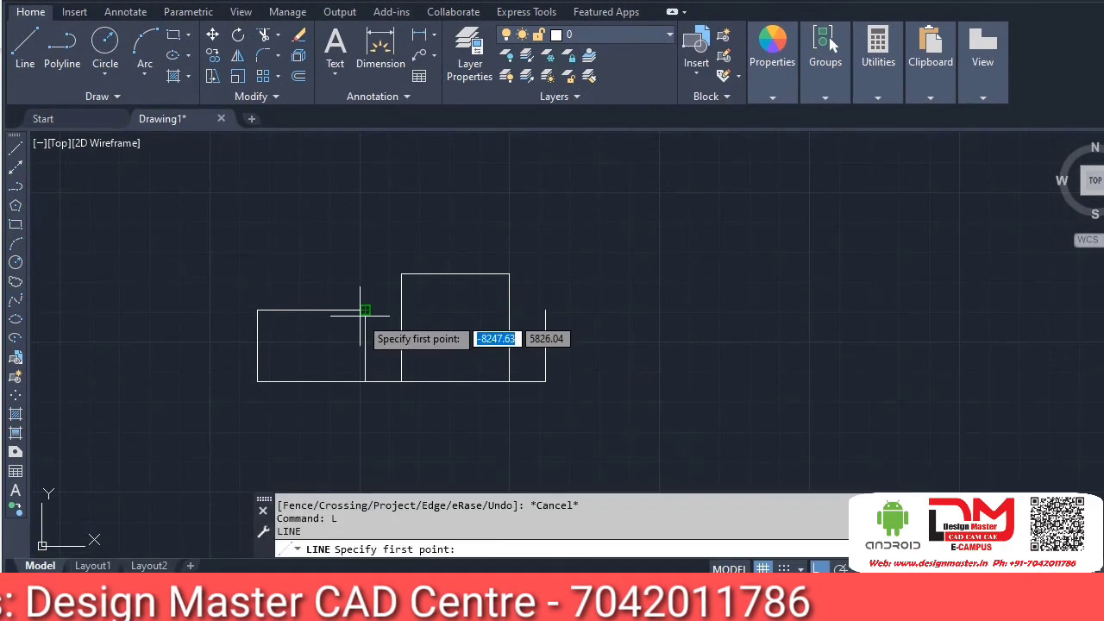
left_click(361, 316)
left_click(401, 275)
key("Escape")
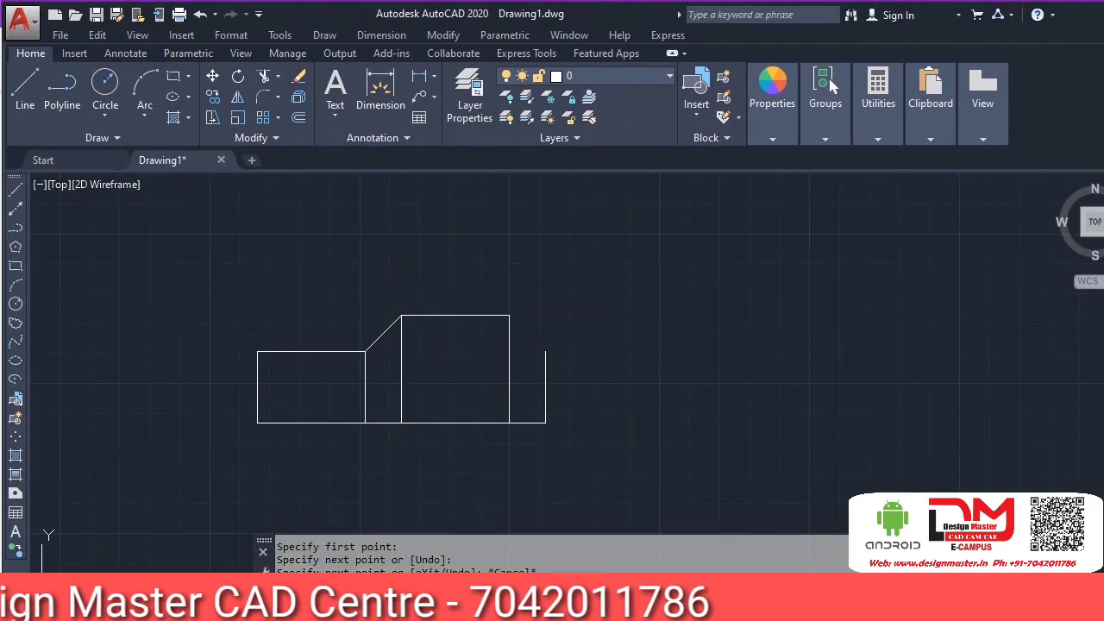
key("Return")
left_click(509, 315)
left_click(545, 351)
key("Return")
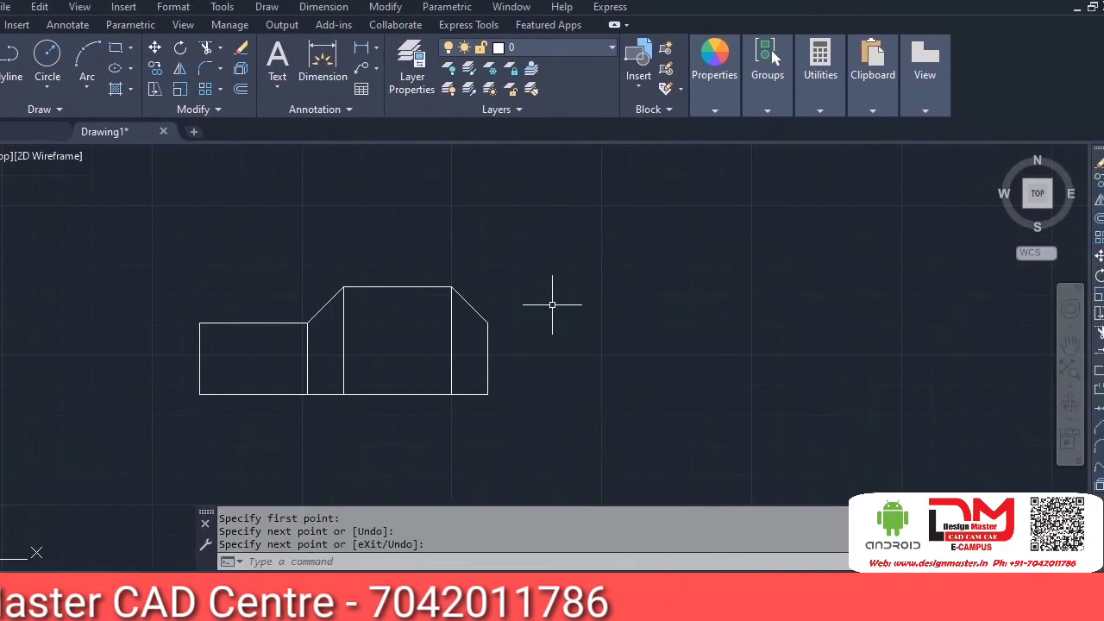
Step: Switch to the PDF exercise sheet and examine the dimensions of the second figure
mouse_move(443, 384)
middle_mouse_down()
mouse_move(433, 317)
mouse_move(403, 343)
mouse_move(368, 340)
mouse_move(328, 304)
middle_mouse_up()
scroll(413, 312, "up", 4)
scroll(402, 343, "down", 4)
scroll(343, 312, "up", 2)
scroll(355, 327, "down", 2)
left_click(476, 602)
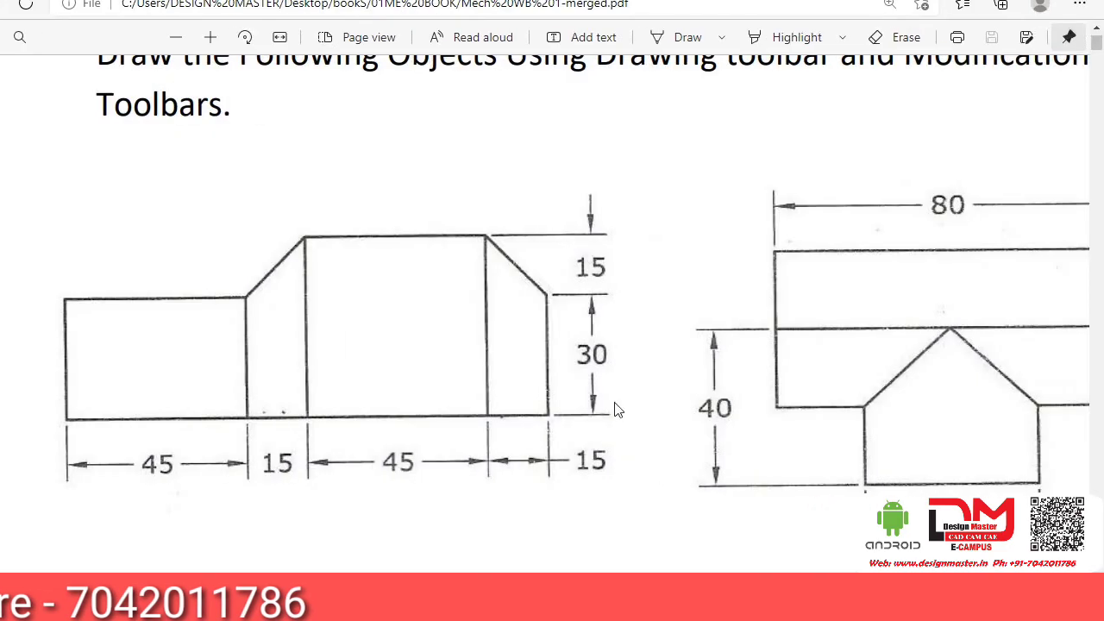
left_click_drag(527, 580, 726, 573)
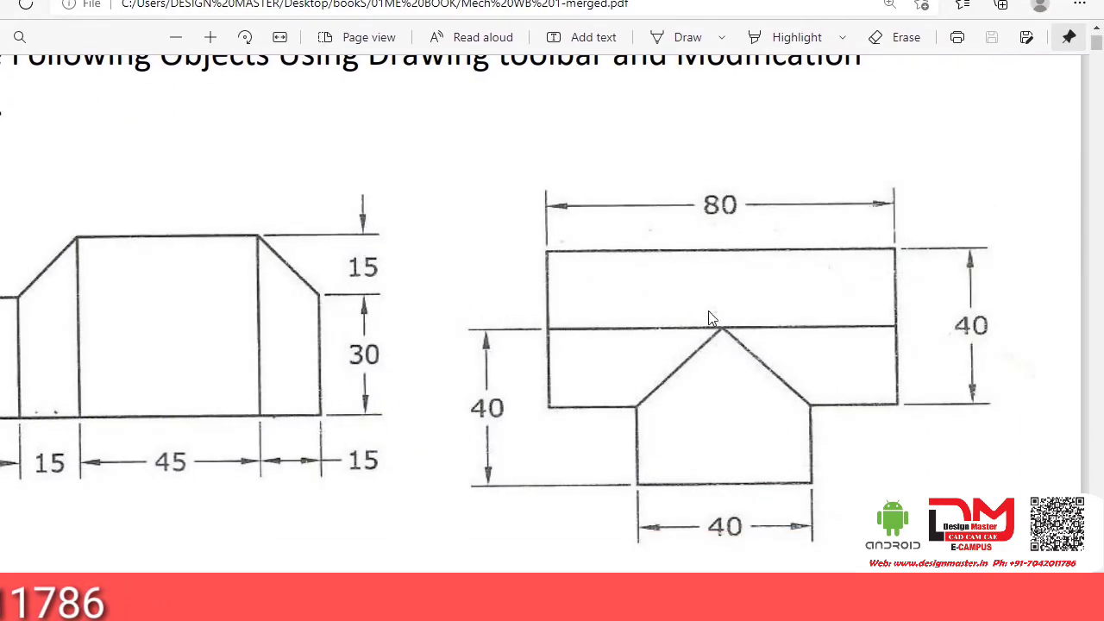
Step: Switch back to AutoCAD and place one horizontal and one vertical construction line to the right of the first figure
left_click(1011, 19)
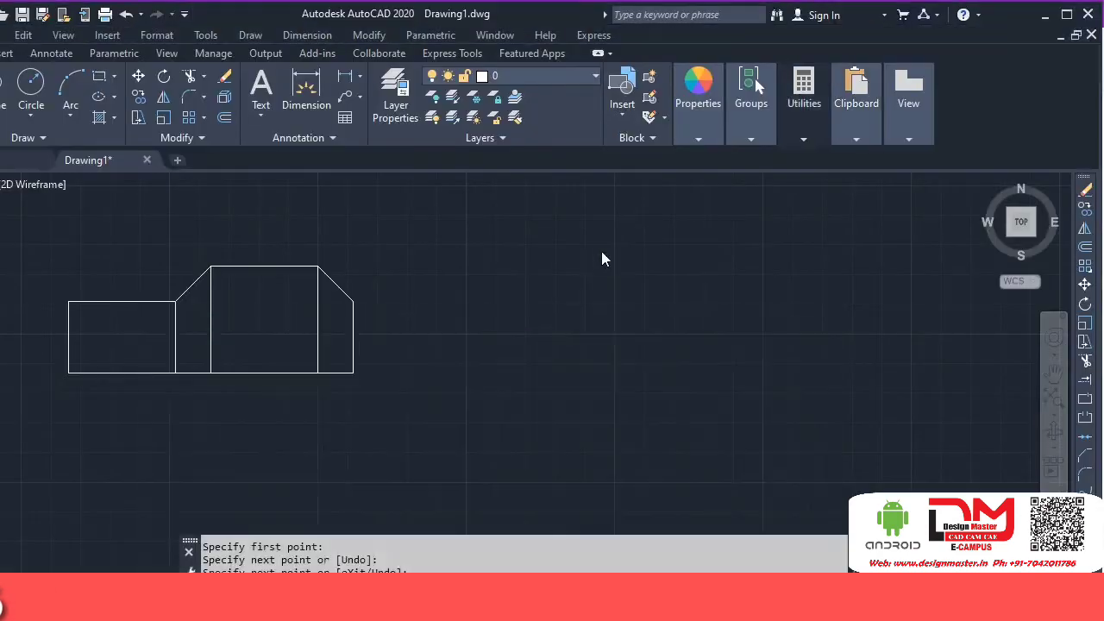
type("XL")
key("Return")
type("H")
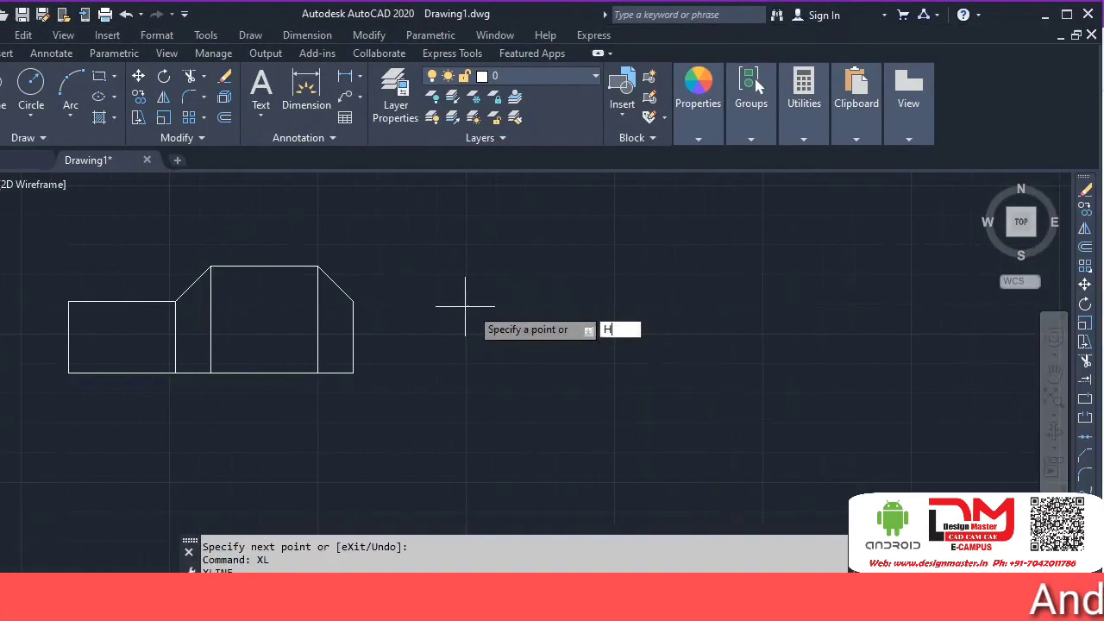
key("Return")
key("Return")
type("V")
key("Return")
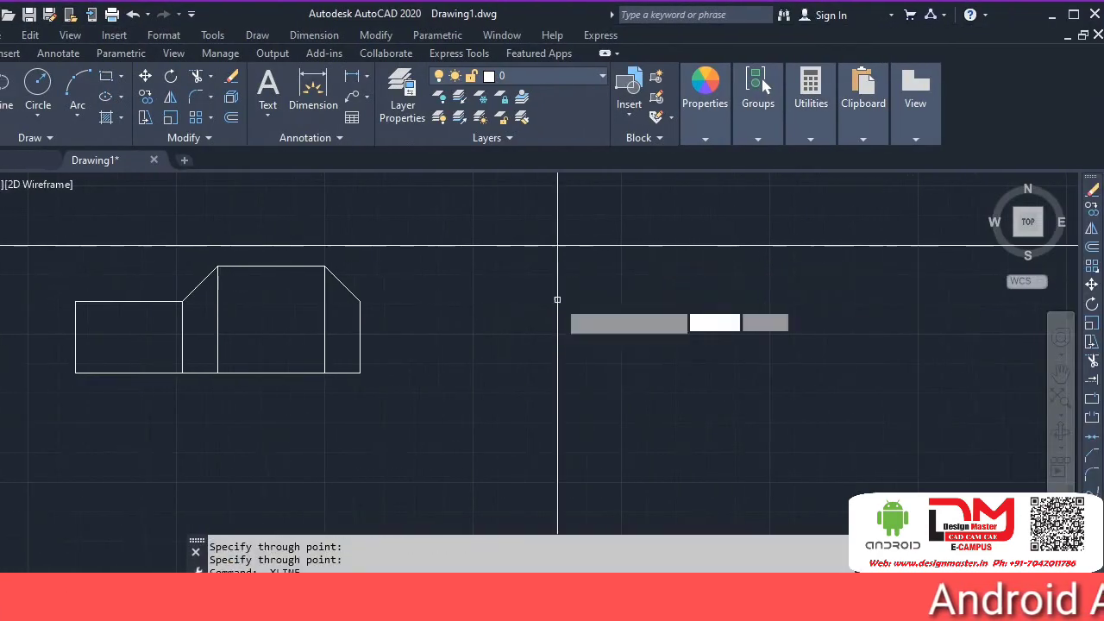
left_click(525, 305)
key("Return")
Step: Trim the construction lines above and to the left of their intersection to form a top-left corner
type("TR")
key("Return")
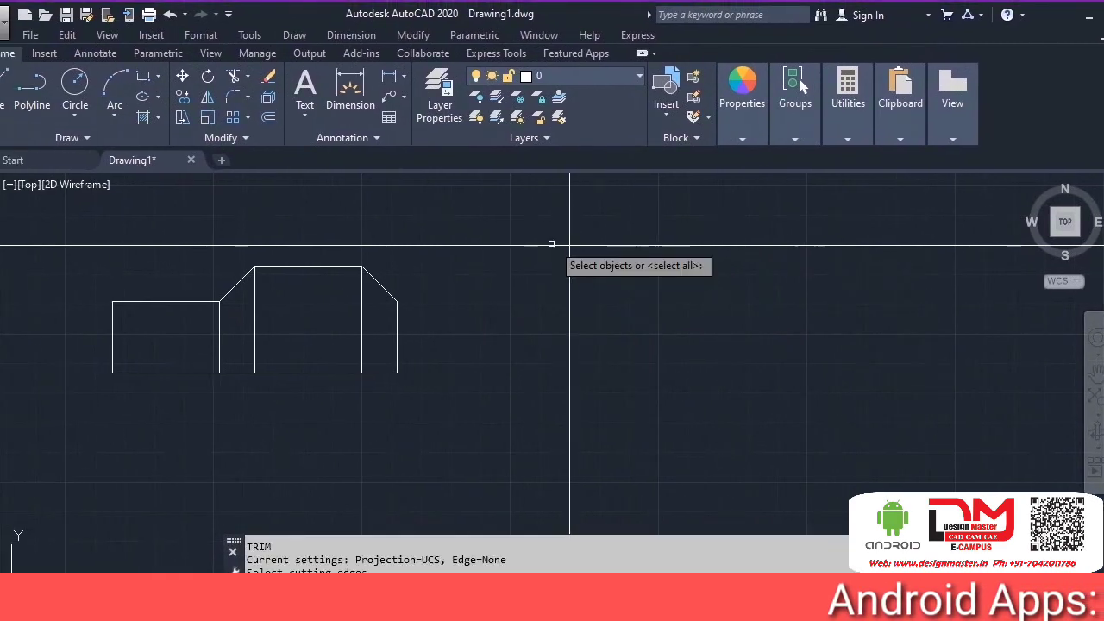
key("Return")
left_click(560, 201)
left_click(548, 299)
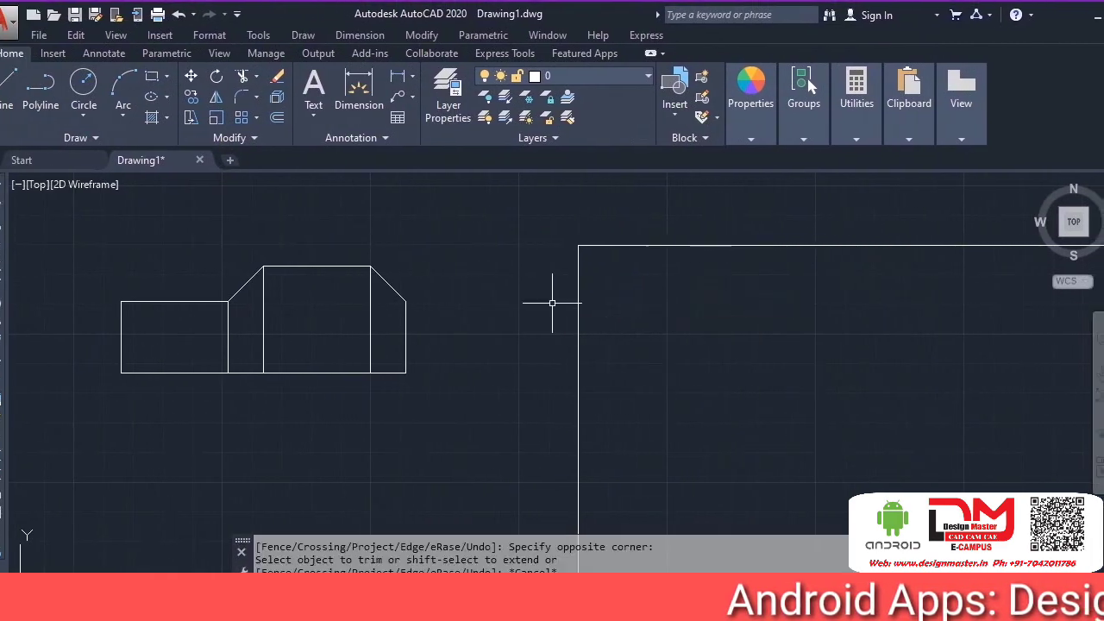
key("Escape")
Step: Offset the horizontal line downward at a distance of 40
type("O")
key("Return")
type("40")
key("Return")
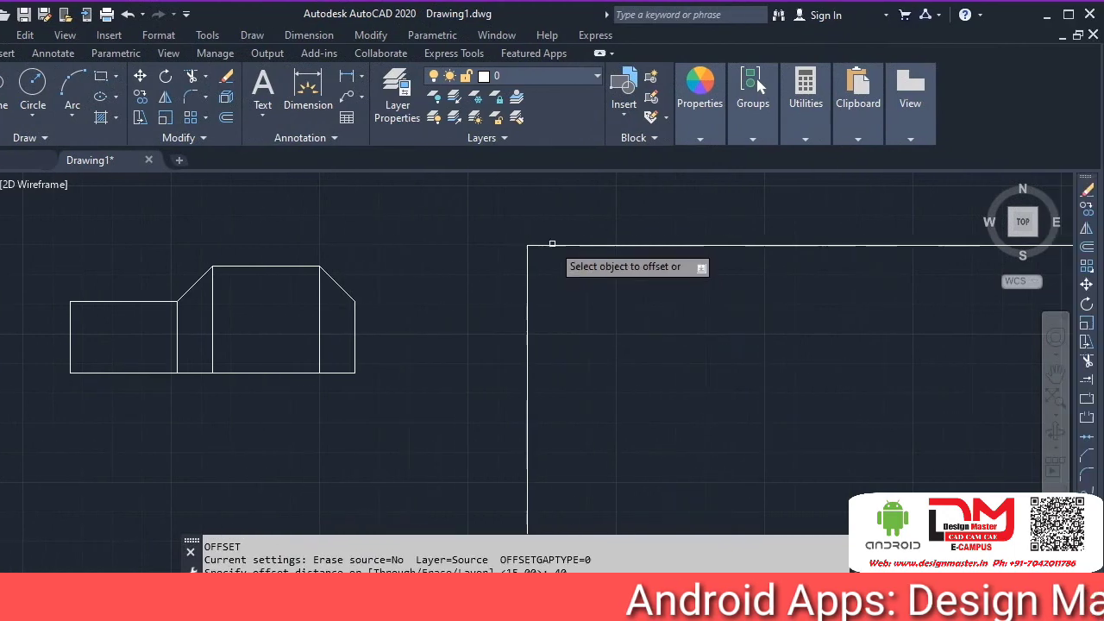
left_click(608, 247)
left_click(614, 307)
Step: Trim the vertical line below the lower horizontal line
type("TR")
key("Return")
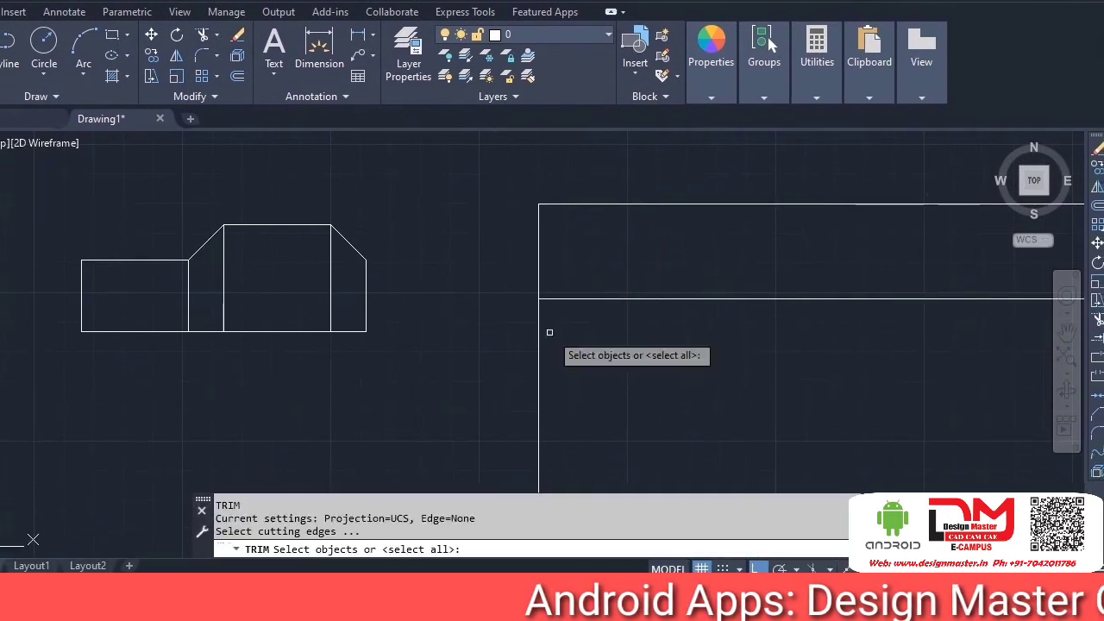
key("Return")
left_click(536, 374)
left_click(484, 415)
key("Return")
Step: Offset the left vertical edge to the right at a distance of 80
type("O")
key("Return")
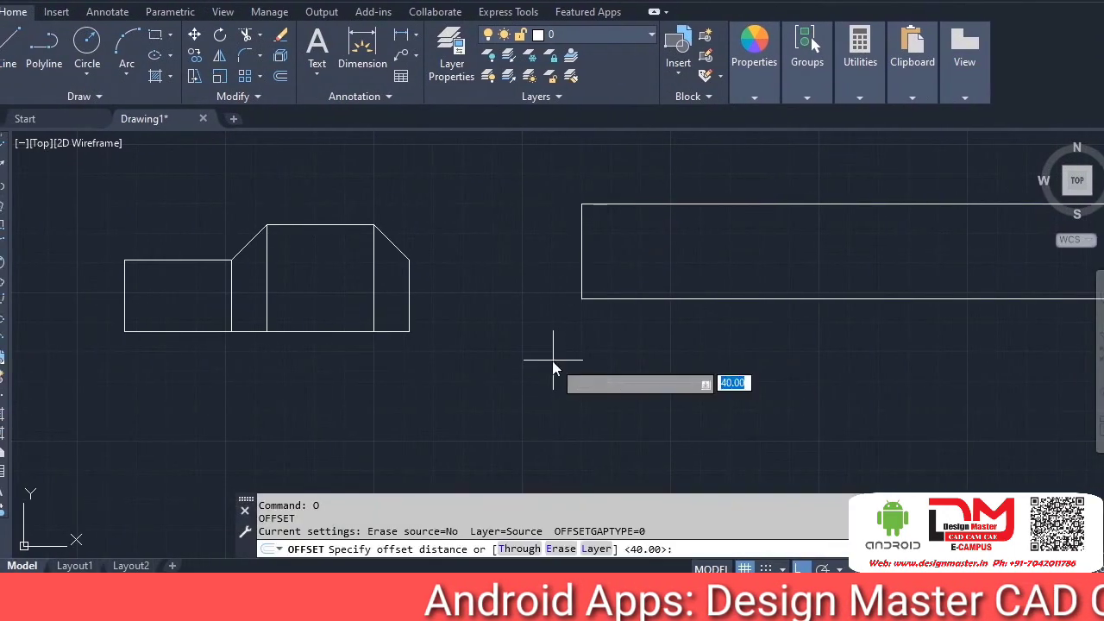
type("80")
key("Return")
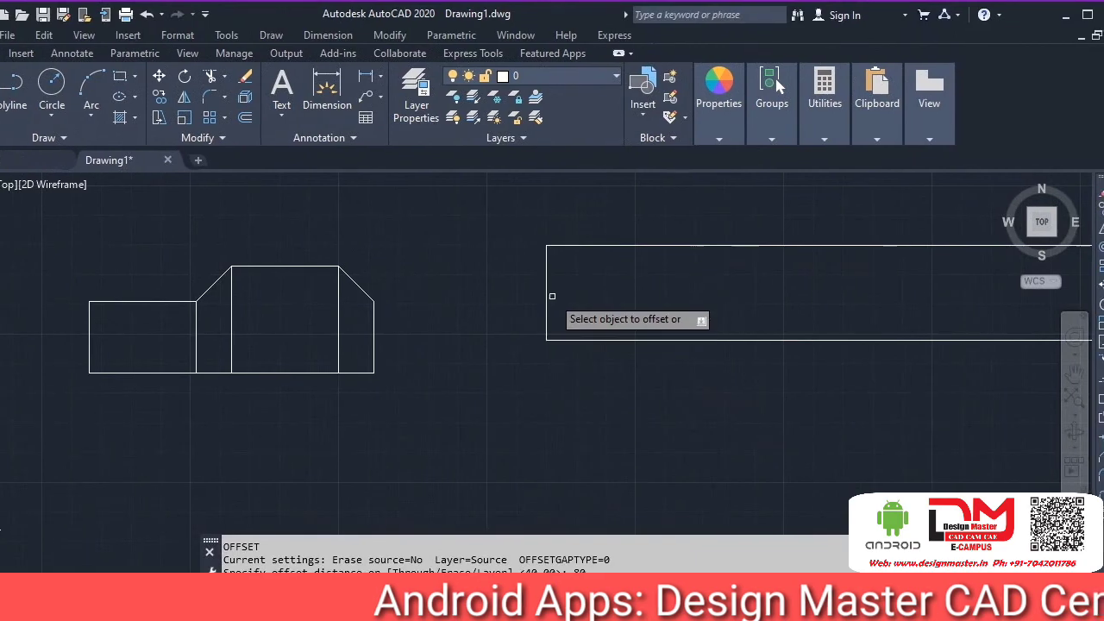
left_click(548, 292)
left_click(598, 305)
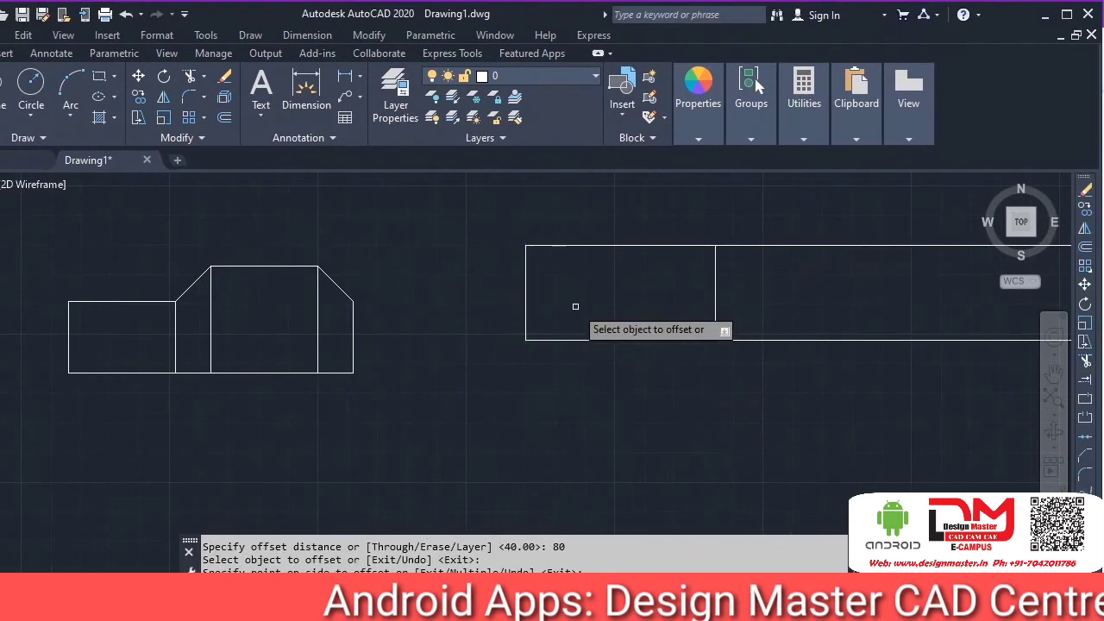
Step: Trim both horizontal lines beyond the right vertical edge to close the rectangle
type("TR")
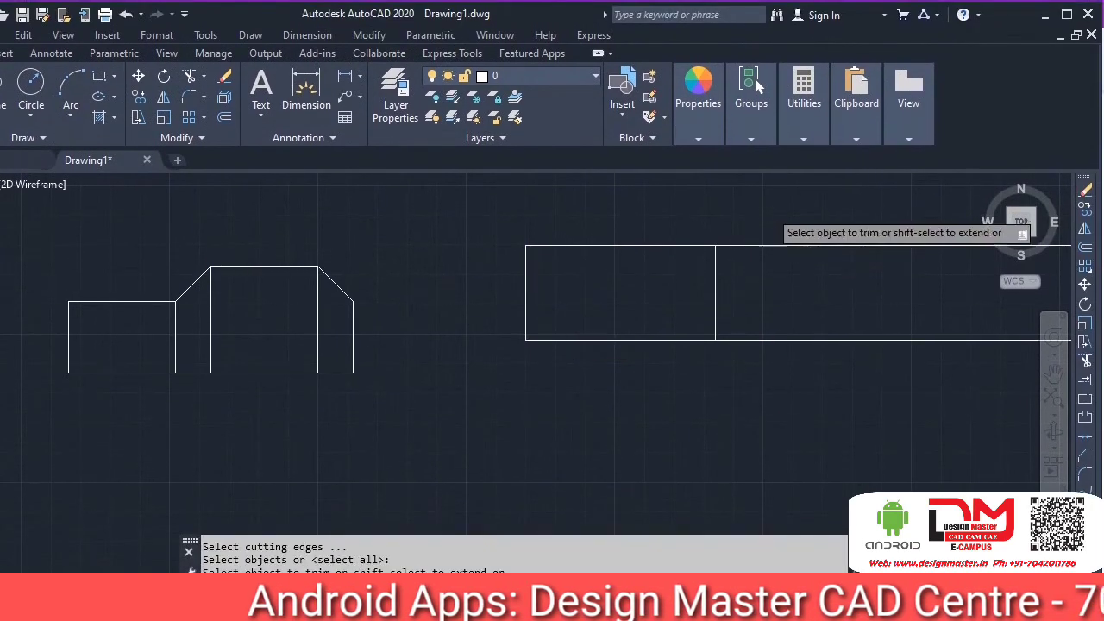
left_click(768, 211)
left_click(760, 289)
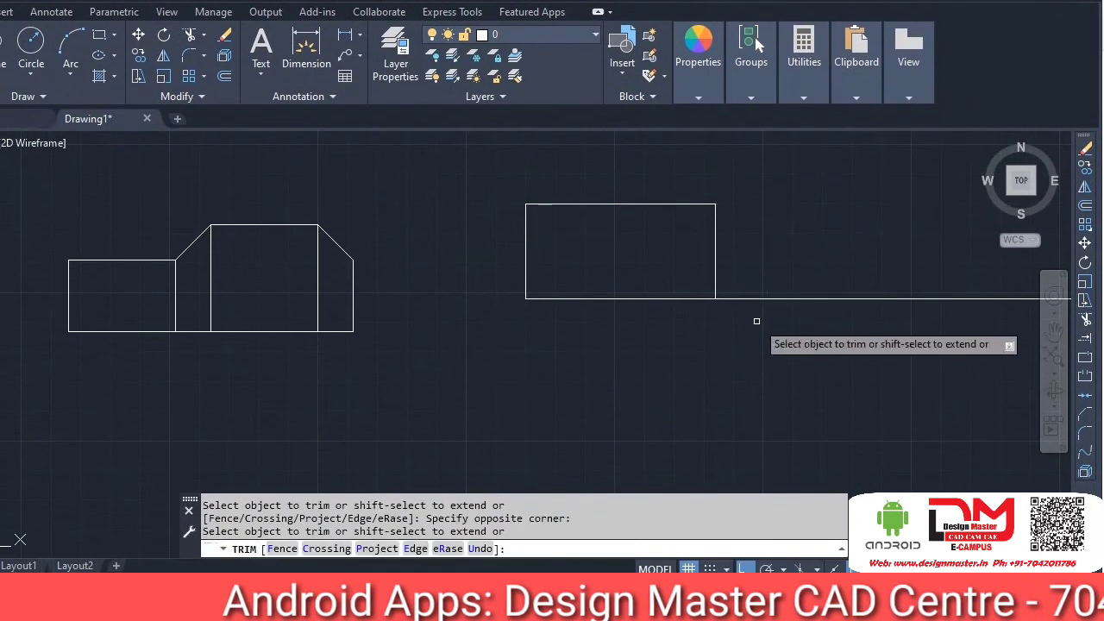
key("Escape")
key("Return")
key("Return")
left_click(771, 310)
left_click(750, 395)
key("Escape")
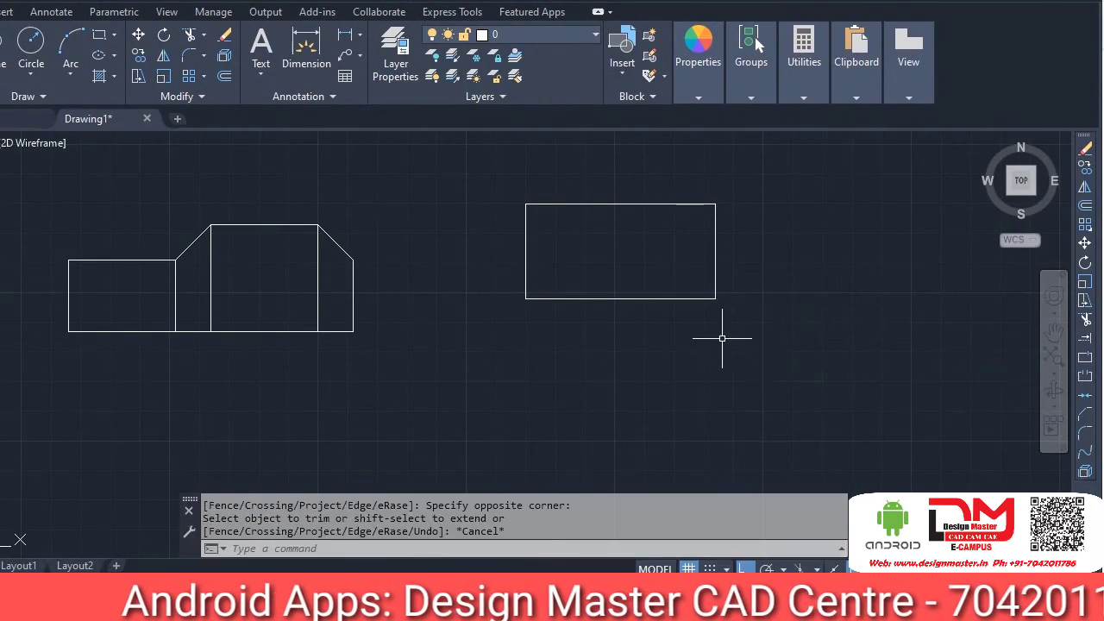
Step: Draw a horizontal line across the rectangle between the midpoints of its left and right edges
type("L")
key("Return")
left_click(540, 293)
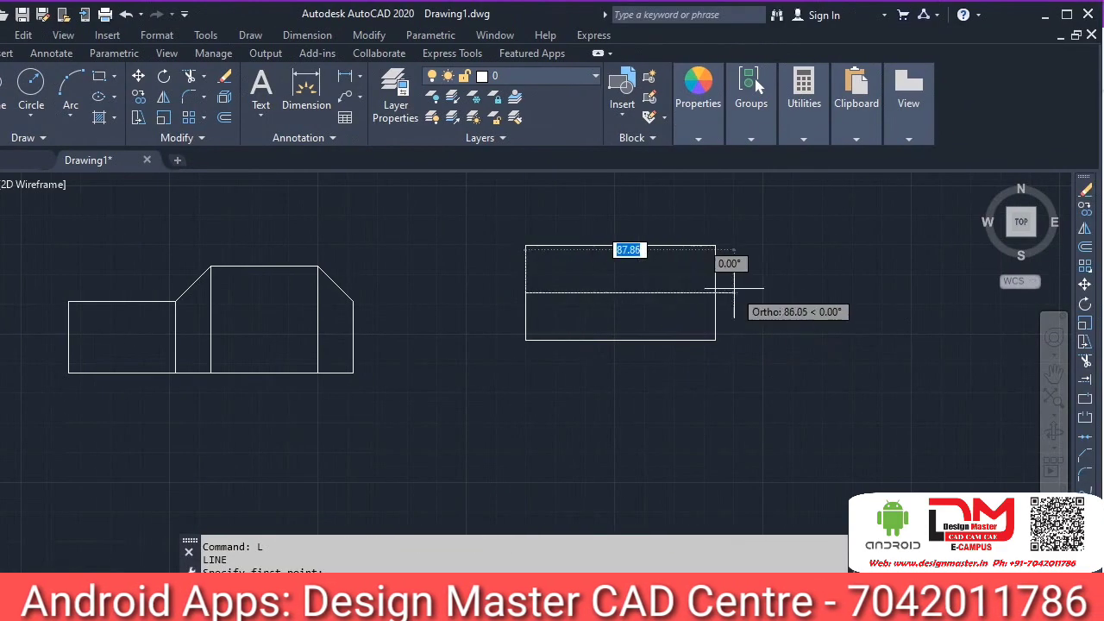
left_click(730, 293)
key("Escape")
Step: Offset the rectangle's horizontal centre line downward at a distance of 40
type("o")
key("Return")
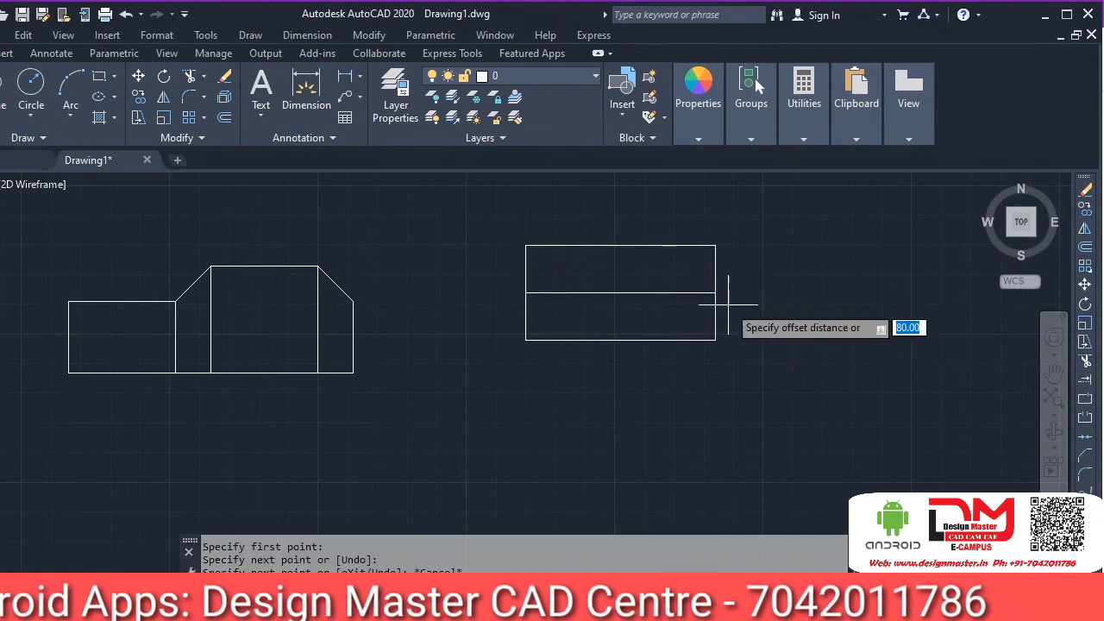
type("40")
key("Return")
left_click(686, 294)
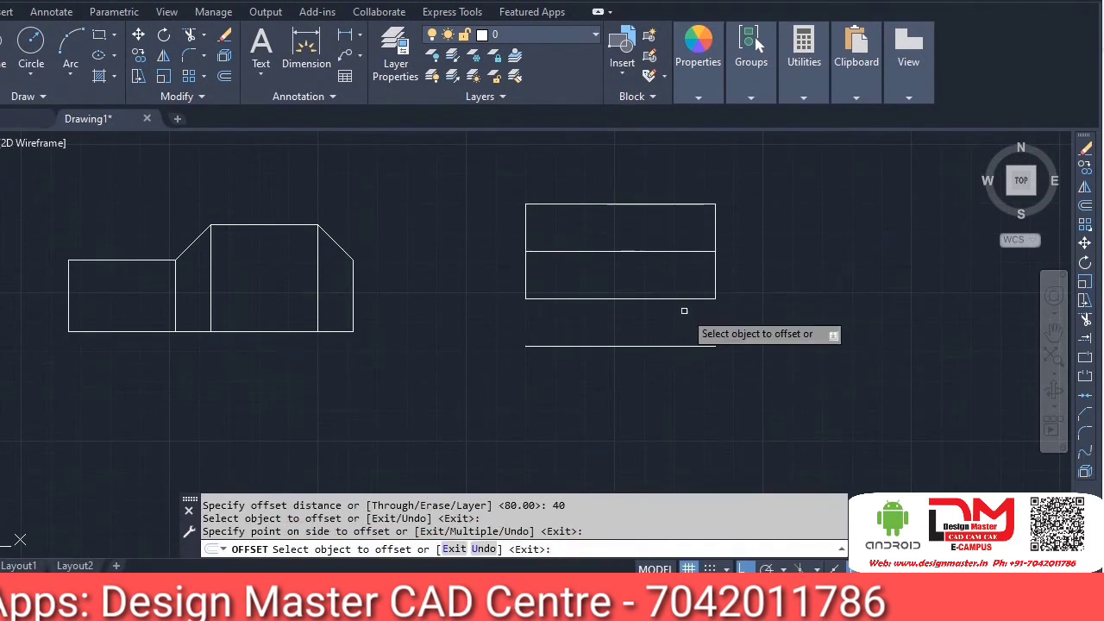
left_click(717, 350)
key("Return")
Step: Draw a vertical line from the centre line's midpoint down to the midpoint of the lowest horizontal line
type("L")
key("Return")
left_click(621, 294)
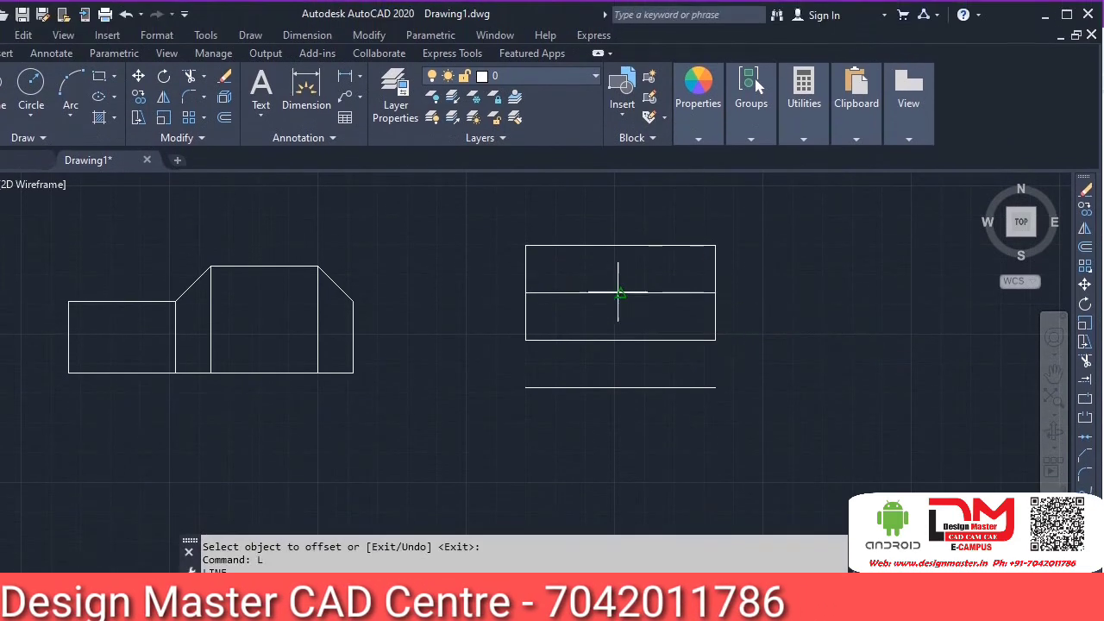
left_click(620, 388)
key("Escape")
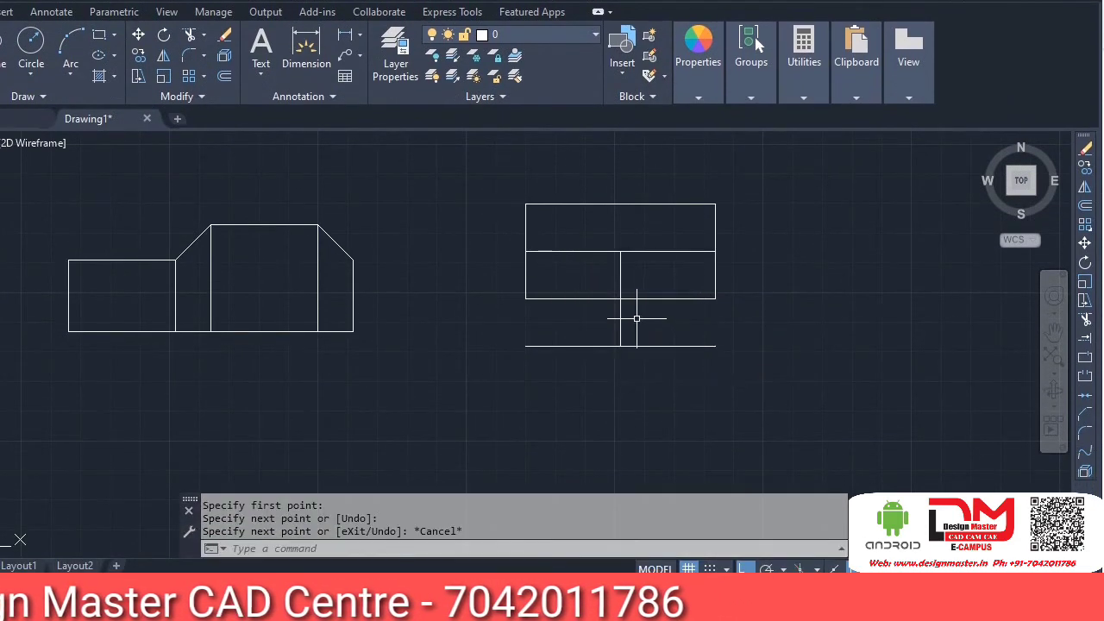
Step: Offset the vertical centre line to both sides at a distance of 20
type("o")
key("Return")
type("20")
key("Return")
left_click(622, 328)
left_click(634, 323)
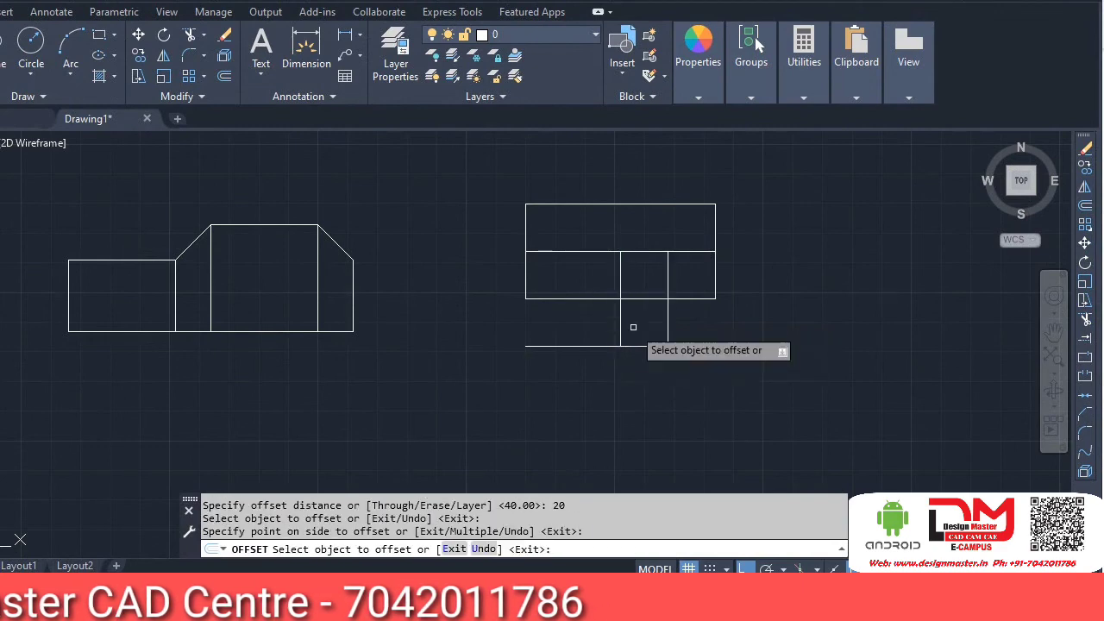
left_click(620, 325)
left_click(604, 339)
key("Escape")
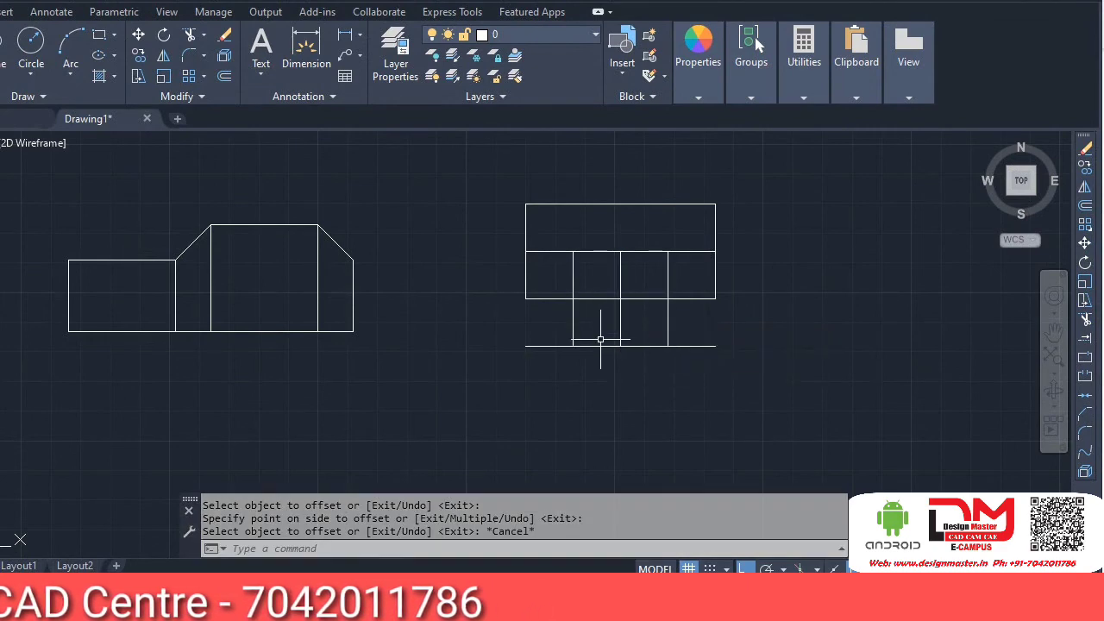
Step: Draw two sloping lines from the rectangle's bottom edge at the offset verticals to the apex at the centre line's midpoint
type("l")
key("Return")
left_click(574, 297)
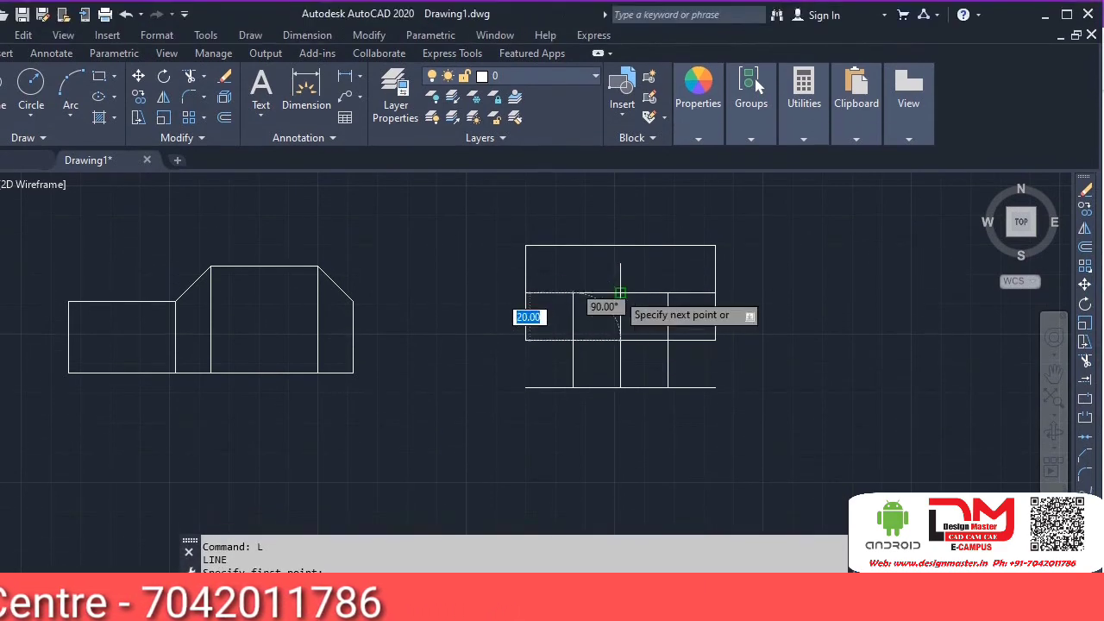
left_click(620, 292)
left_click(668, 310)
key("Escape")
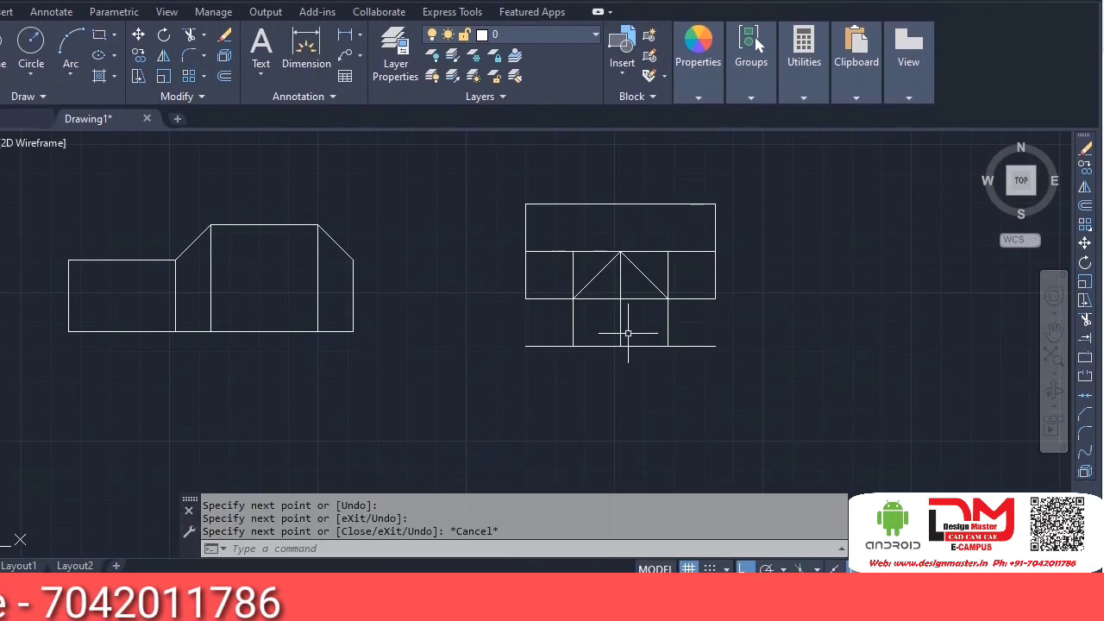
Step: Trim the ends of the lowest horizontal line outside the two offset verticals
type("tr")
key("Return")
key("Return")
left_click(722, 323)
left_click(699, 381)
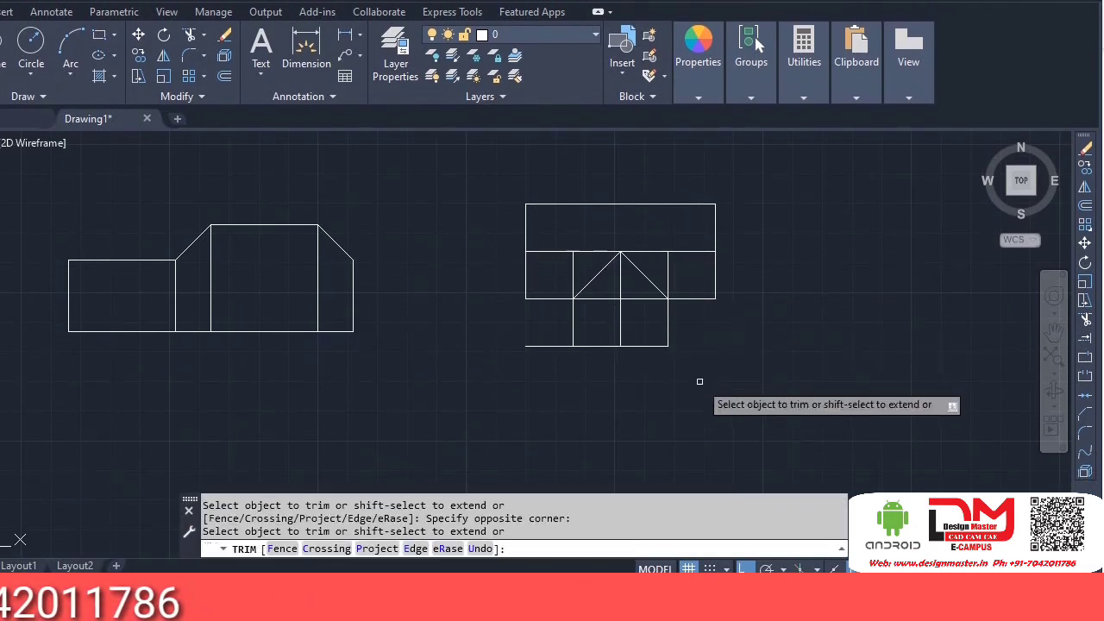
left_click(561, 338)
left_click(553, 377)
Step: Trim the unneeded segments inside the second figure around the sloping lines and erase the leftover piece of vertical centre line
left_click(583, 265)
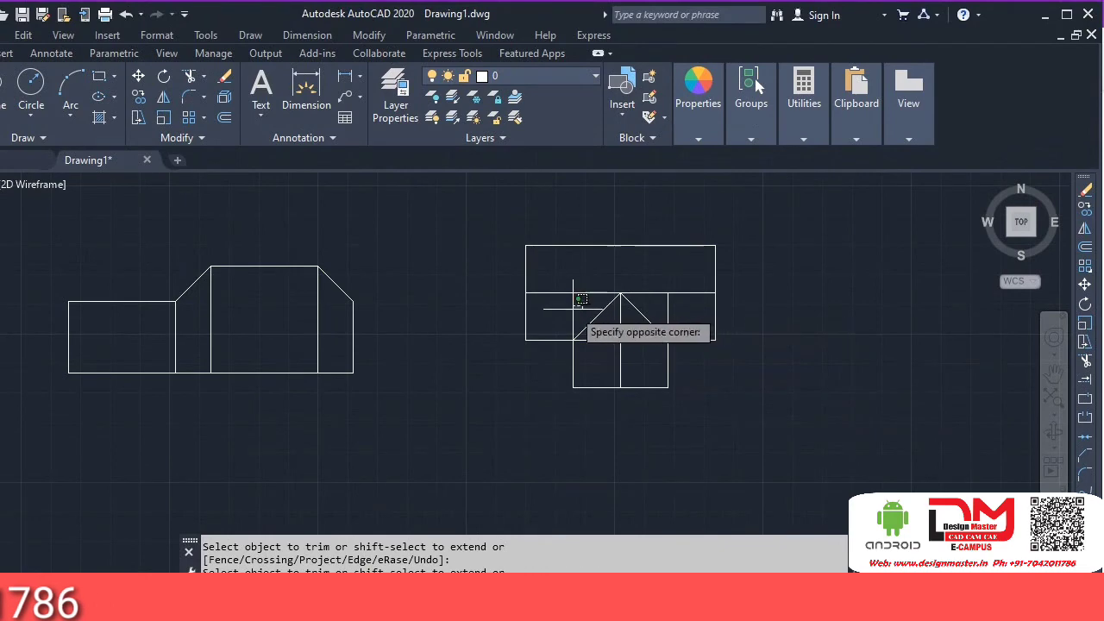
left_click(570, 269)
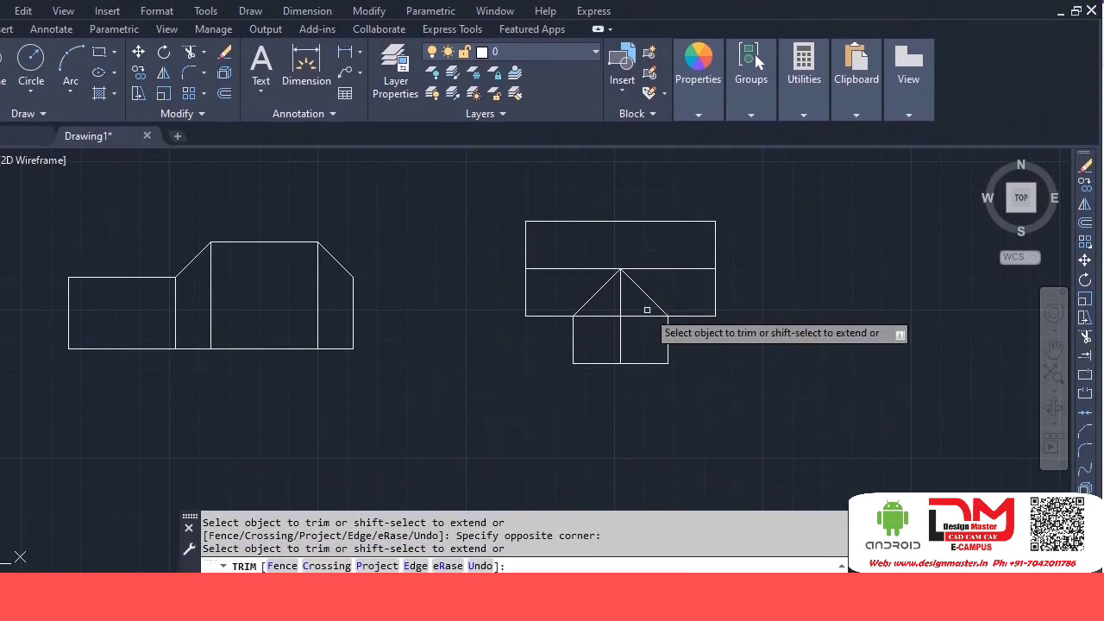
left_click(647, 336)
left_click(614, 317)
key("Escape")
left_click(622, 283)
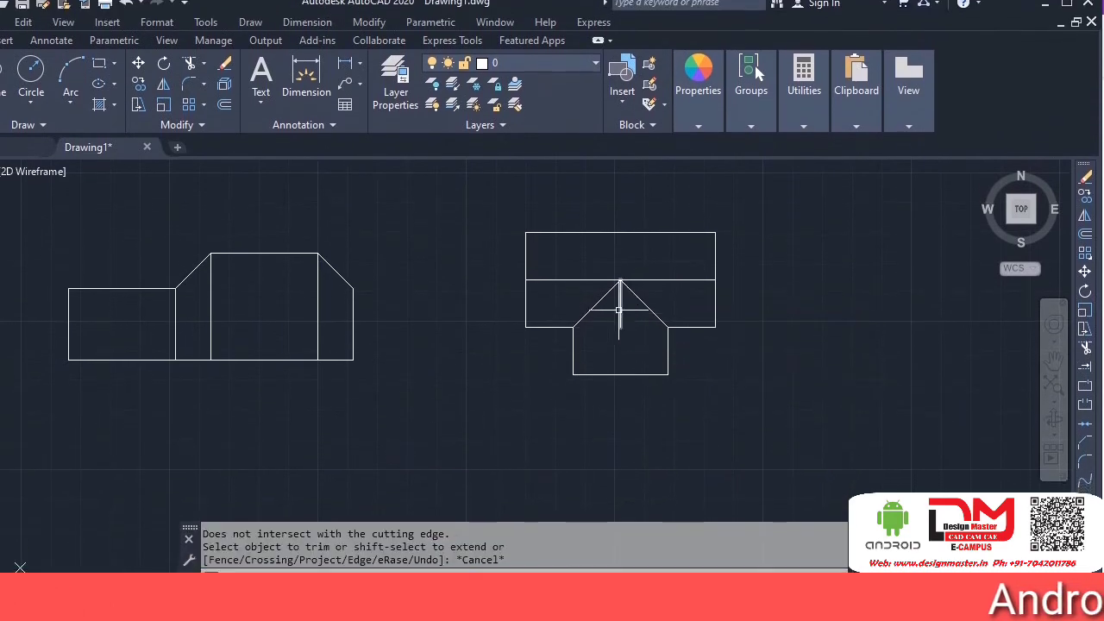
key("Delete")
middle_click_drag(569, 400, 547, 366)
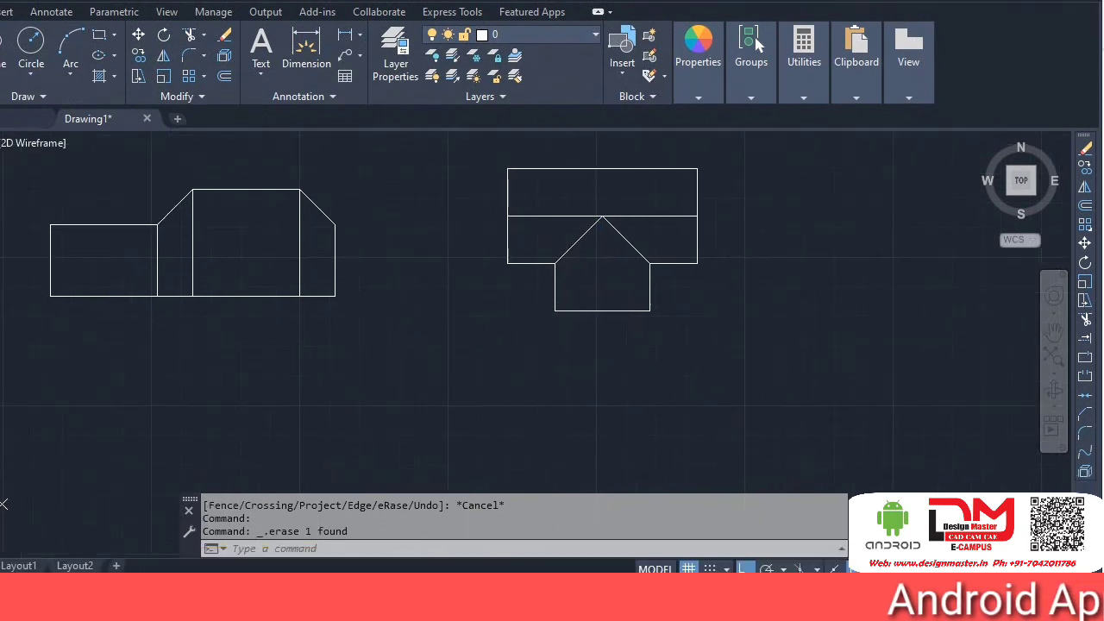